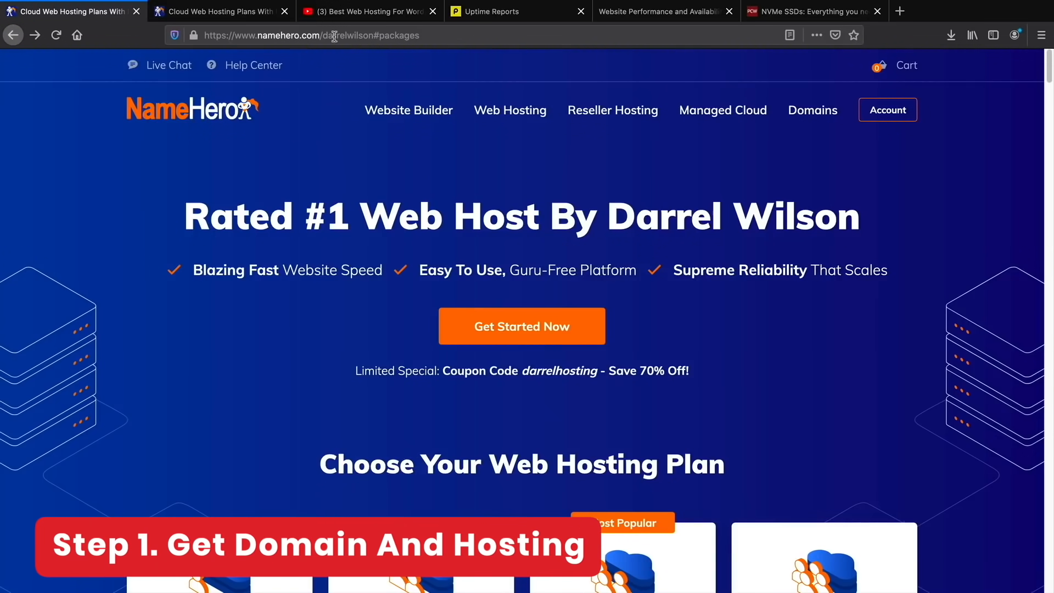
Check NameHero's uptime report, highlighting its None downtime value.
{"action": "left_click", "coordinate": [346, 16]}
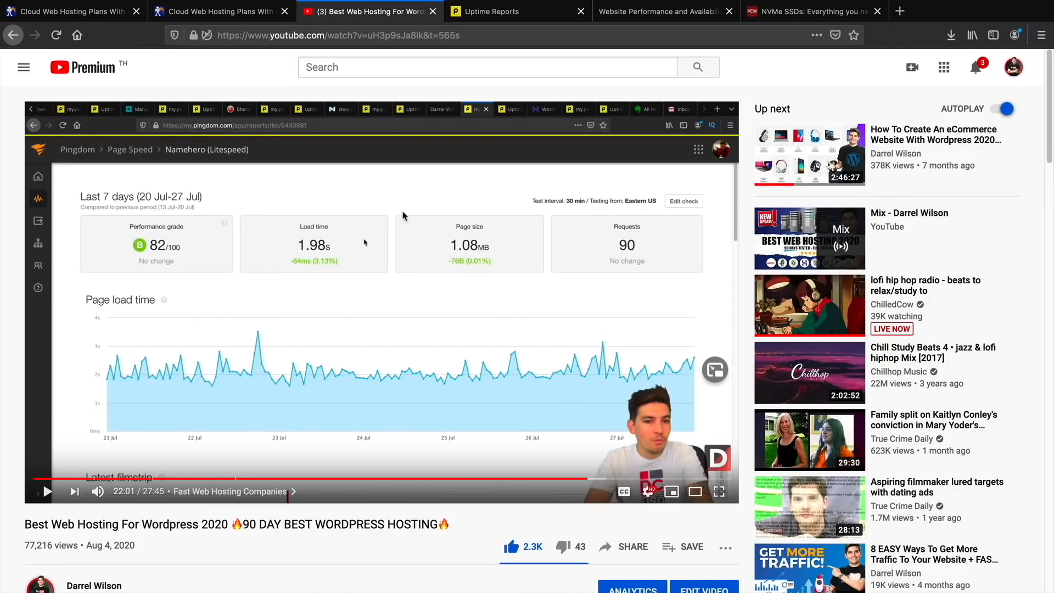
{"action": "left_click", "coordinate": [524, 17]}
{"action": "left_click_drag", "start_coordinate": [906, 263], "coordinate": [847, 259]}
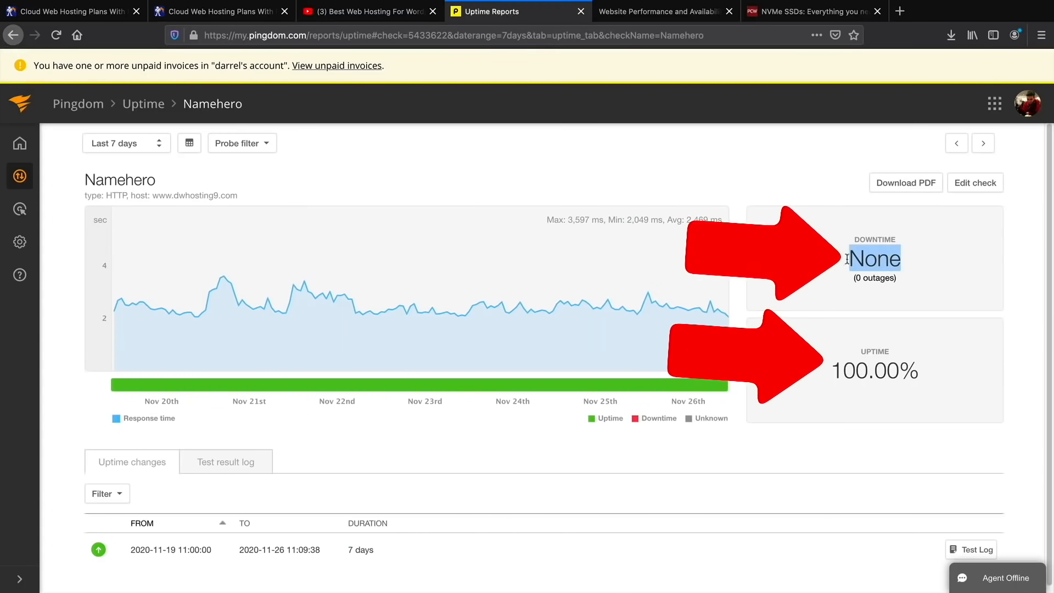
{"action": "left_click", "coordinate": [845, 263]}
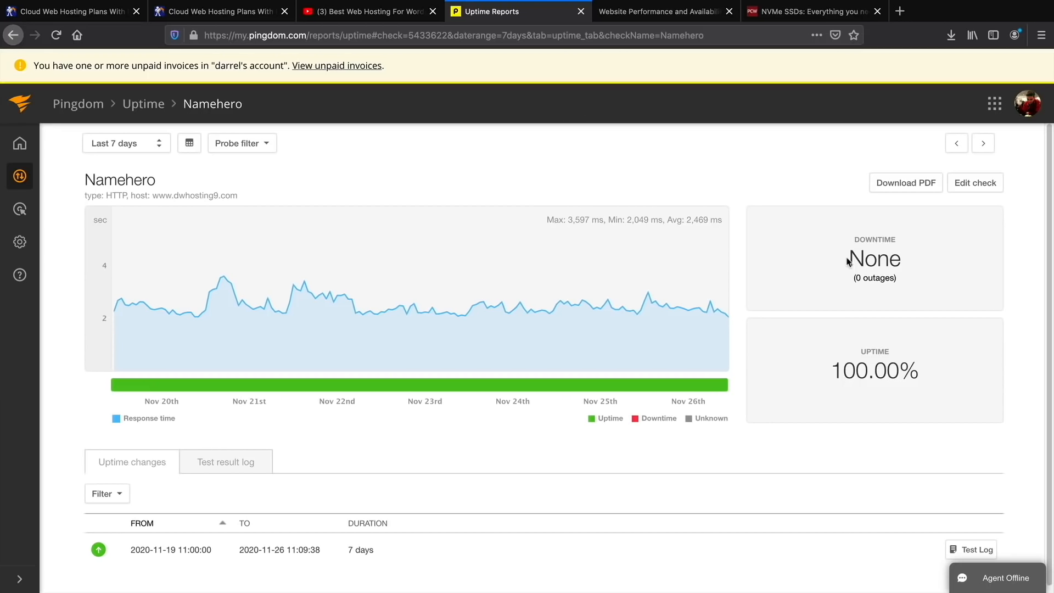
Back on the NameHero landing page, highlight the Save 70% Off coupon offer.
{"action": "left_click", "coordinate": [122, 16]}
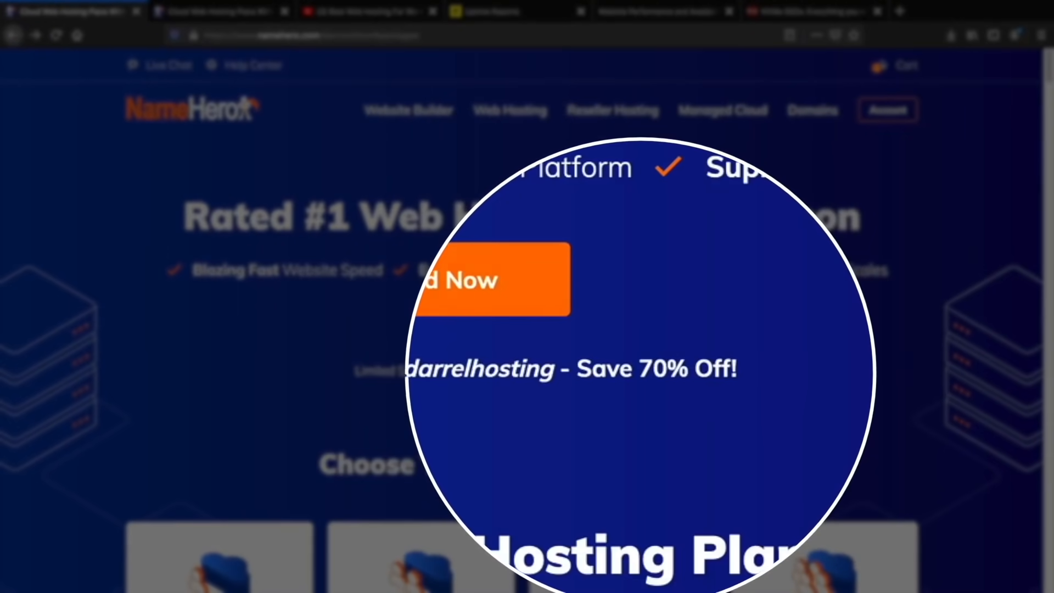
{"action": "left_click_drag", "start_coordinate": [571, 372], "coordinate": [760, 369]}
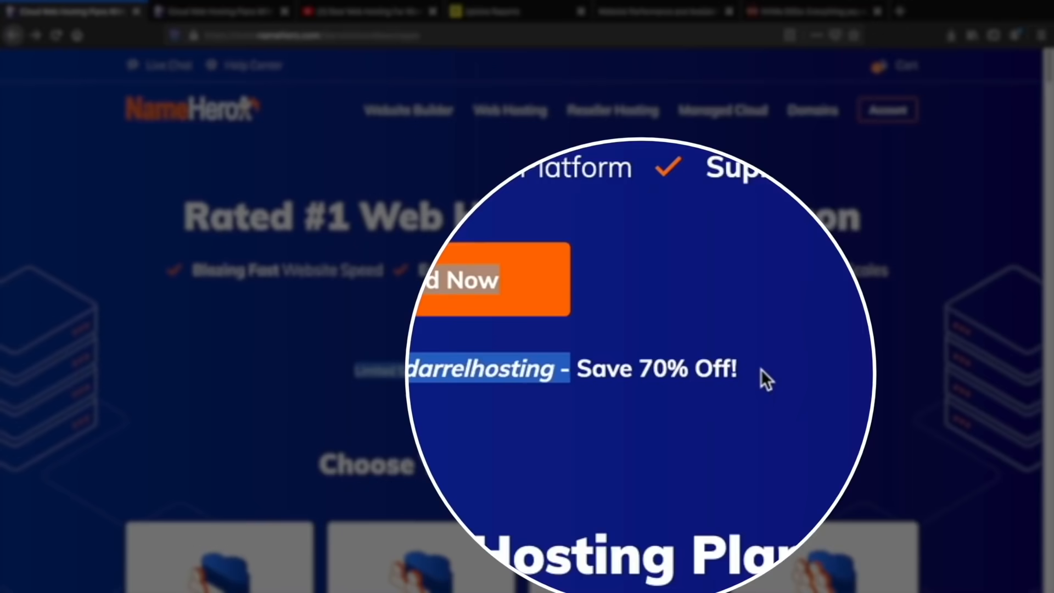
{"action": "left_click", "coordinate": [761, 369]}
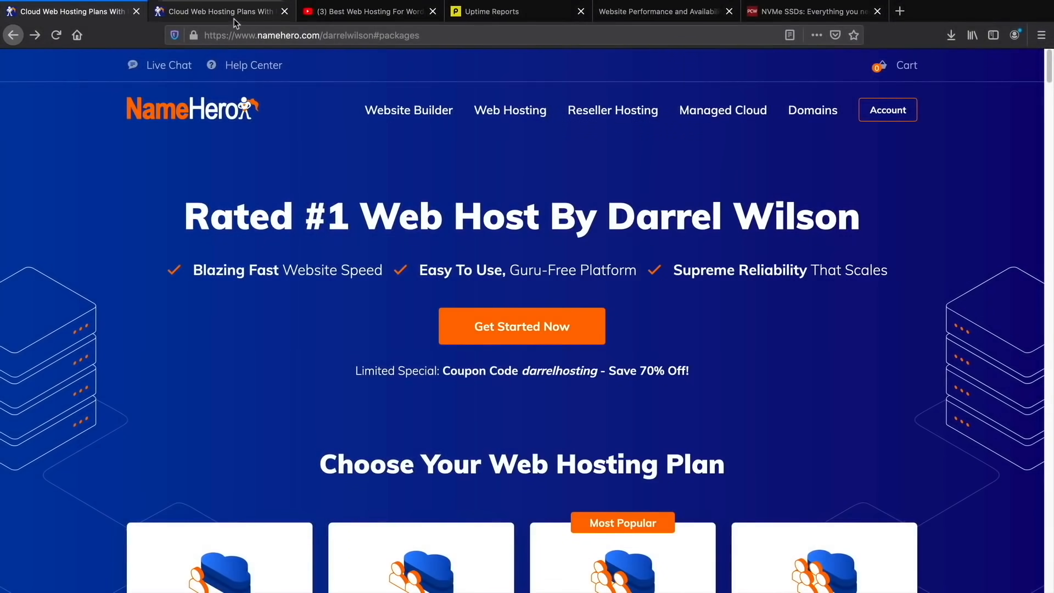
Compare the other hosting plans tab, then bring up NameHero's cloud plan cards and highlight Plus Cloud.
{"action": "left_click", "coordinate": [234, 16]}
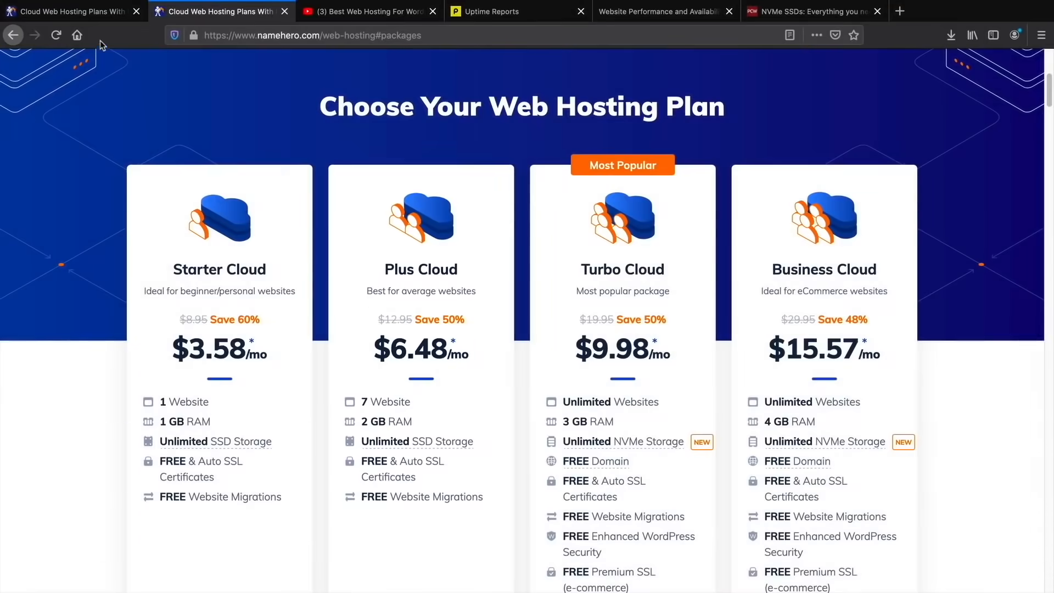
{"action": "left_click", "coordinate": [99, 17]}
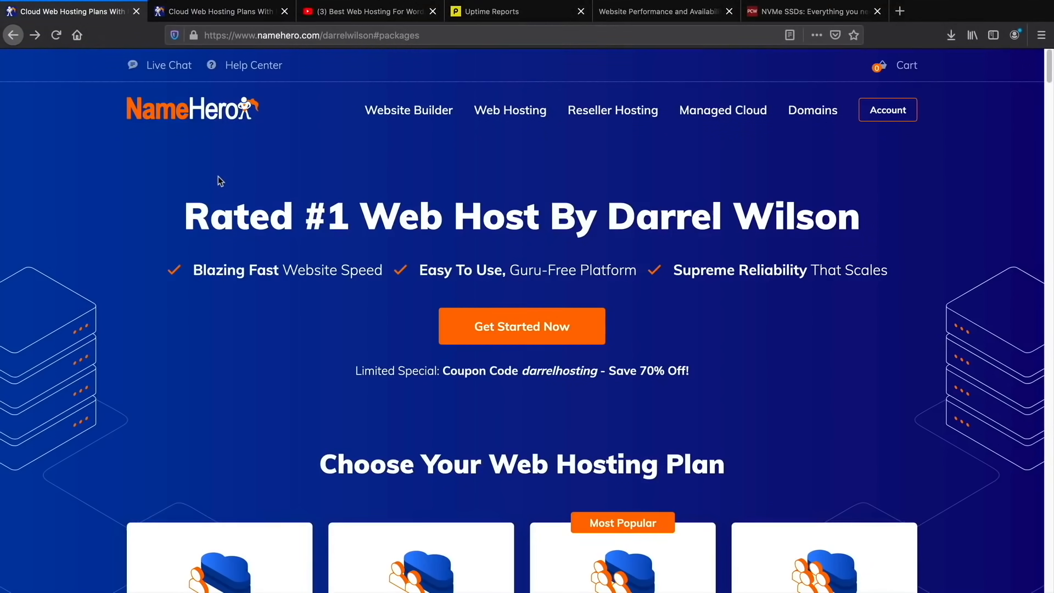
{"action": "left_click", "coordinate": [491, 326]}
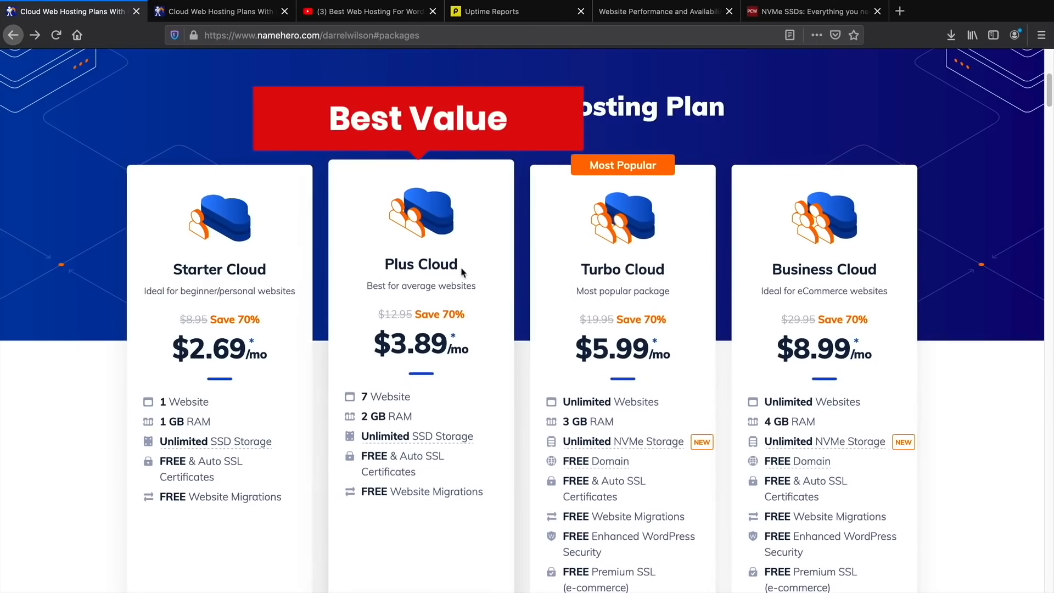
{"action": "left_click_drag", "start_coordinate": [459, 267], "coordinate": [381, 267]}
Highlight the Plus Cloud and Turbo Cloud plan names, then check the NVMe storage claim in PCWorld's article.
{"action": "left_click", "coordinate": [381, 268]}
{"action": "mouse_move", "coordinate": [440, 436]}
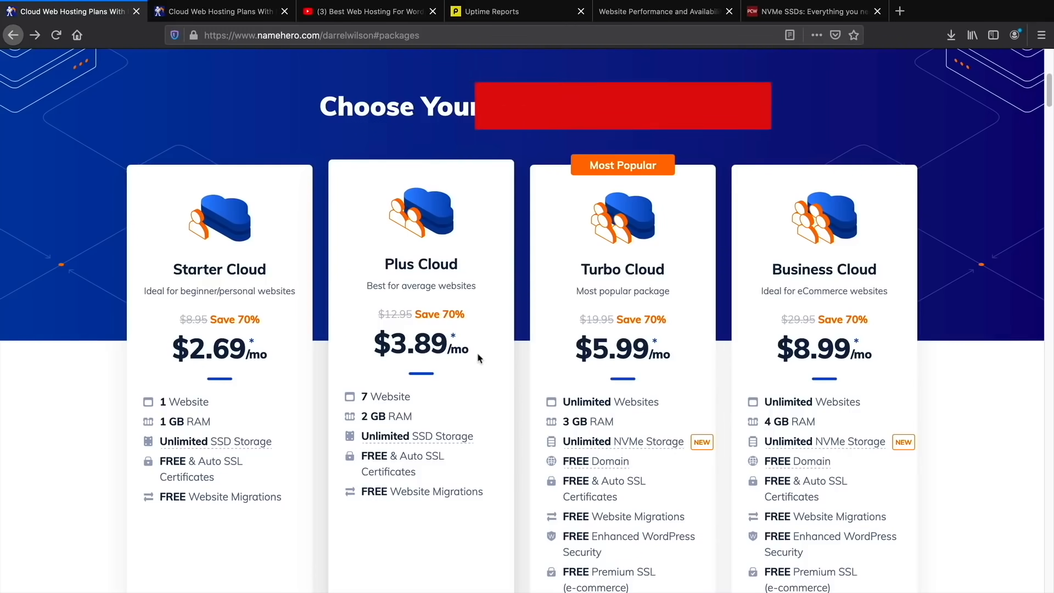
{"action": "triple_click", "coordinate": [606, 265]}
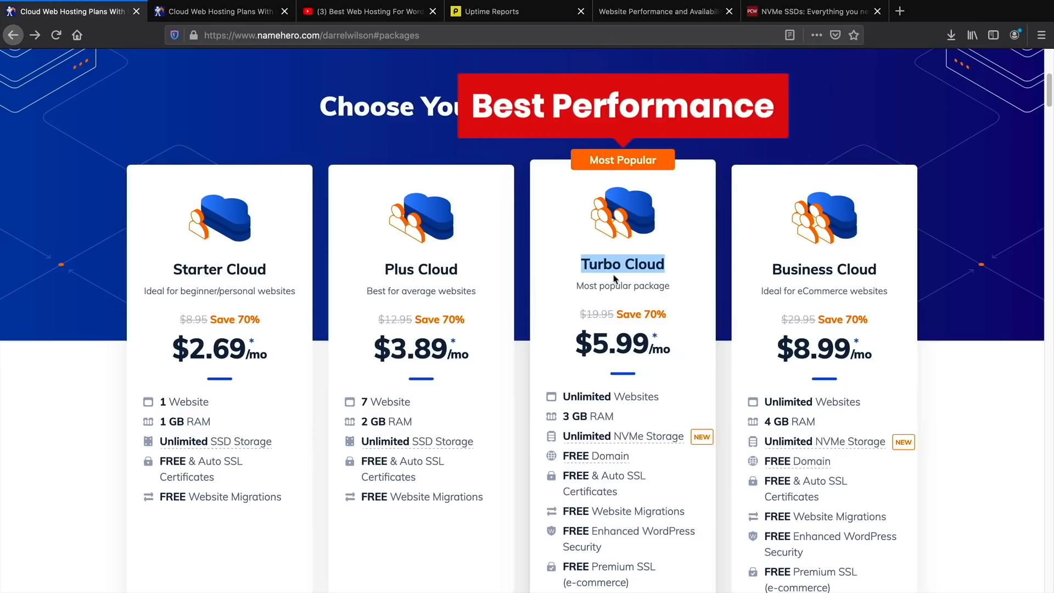
{"action": "left_click", "coordinate": [575, 282]}
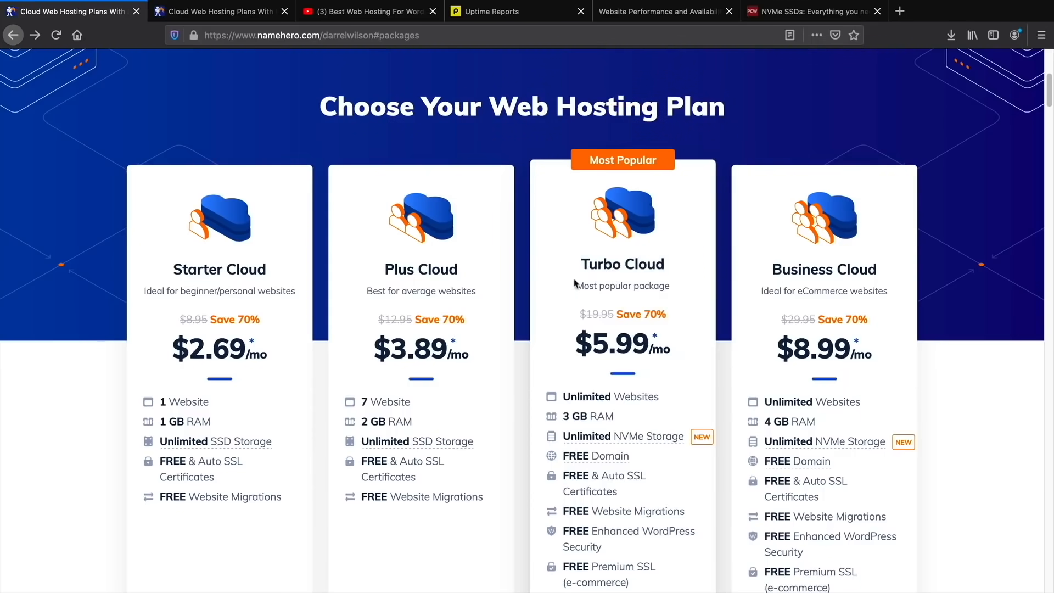
{"action": "mouse_move", "coordinate": [659, 438]}
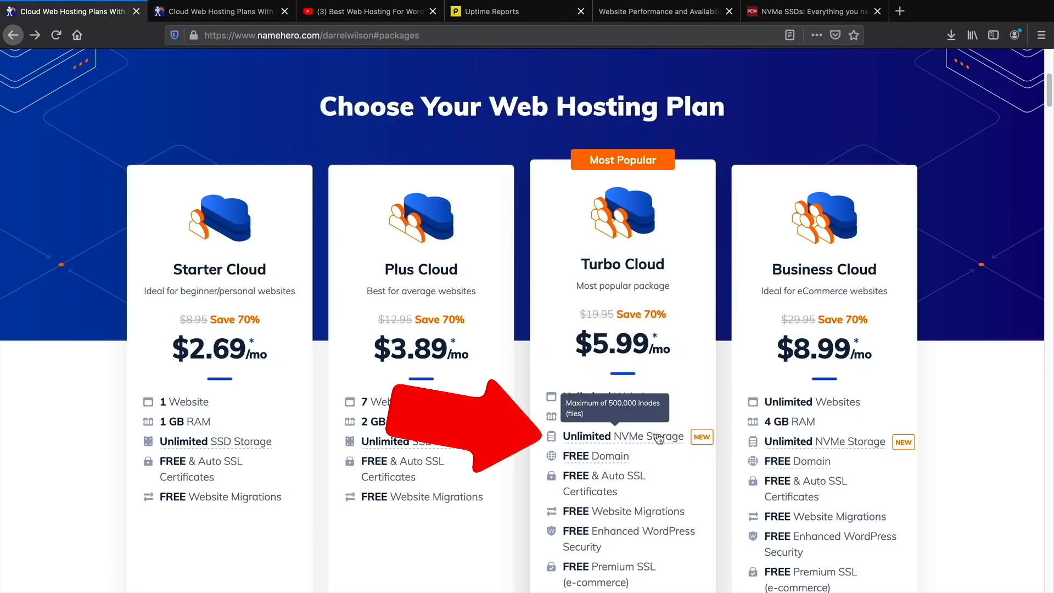
{"action": "left_click", "coordinate": [778, 16]}
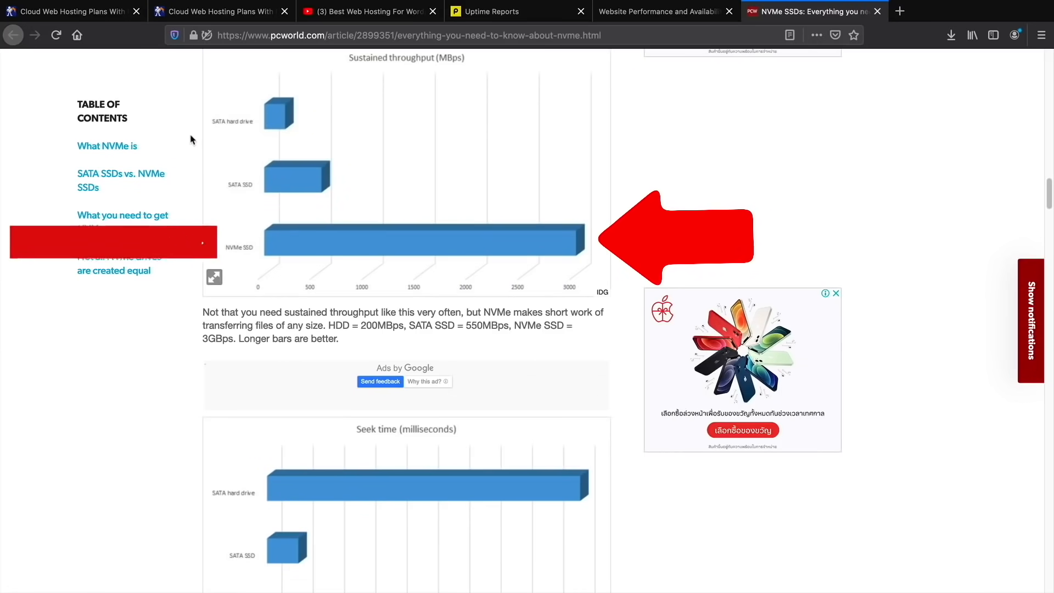
Scroll PCWorld's article down to the seek-time figures (NVMe 0.02 ms), then return to NameHero's plans.
{"action": "middle_click", "coordinate": [190, 120]}
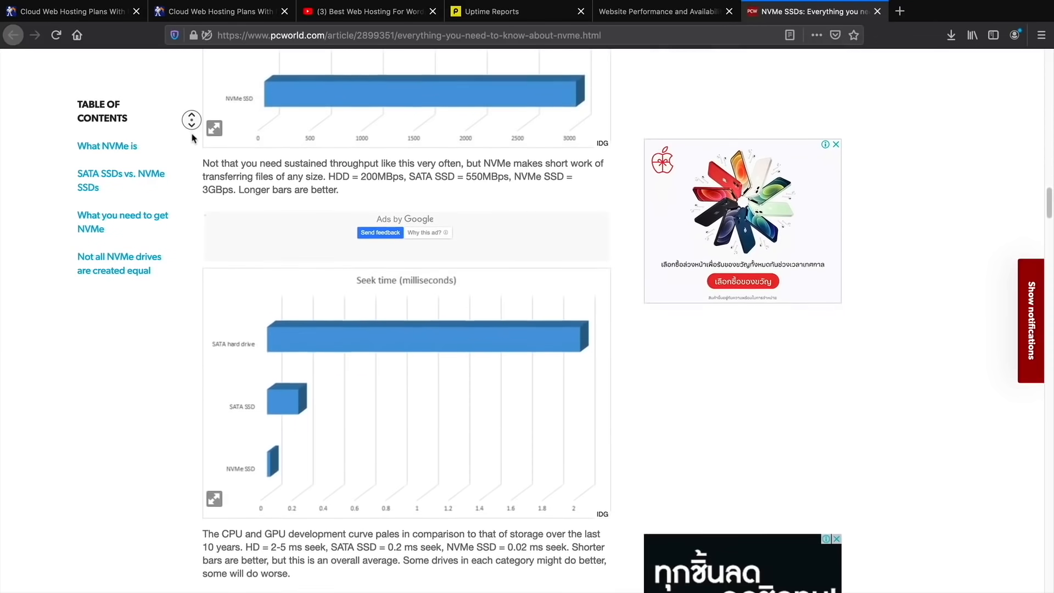
{"action": "middle_click", "coordinate": [192, 137]}
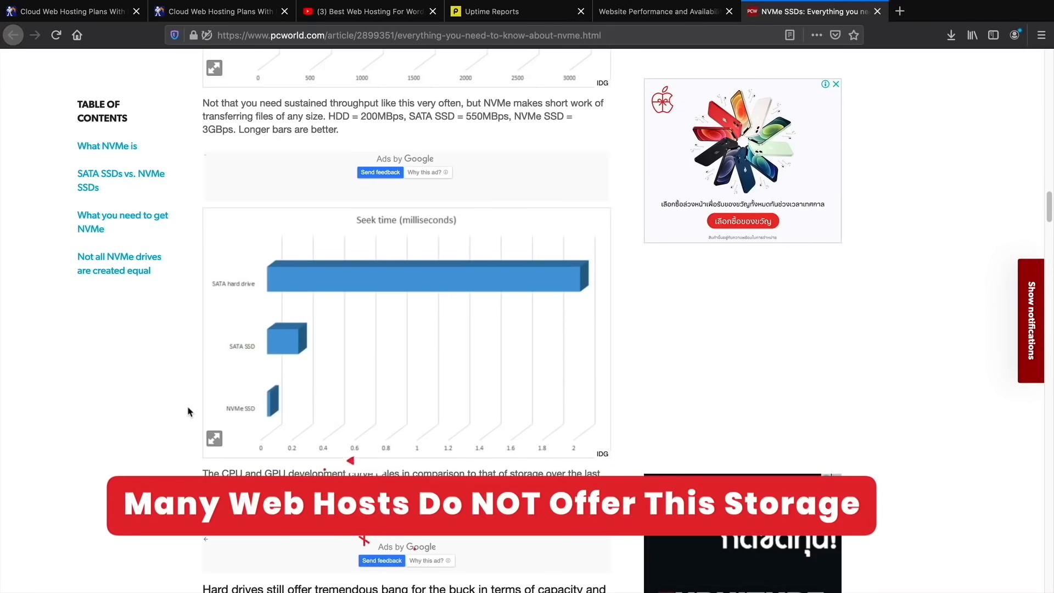
{"action": "left_click", "coordinate": [101, 12]}
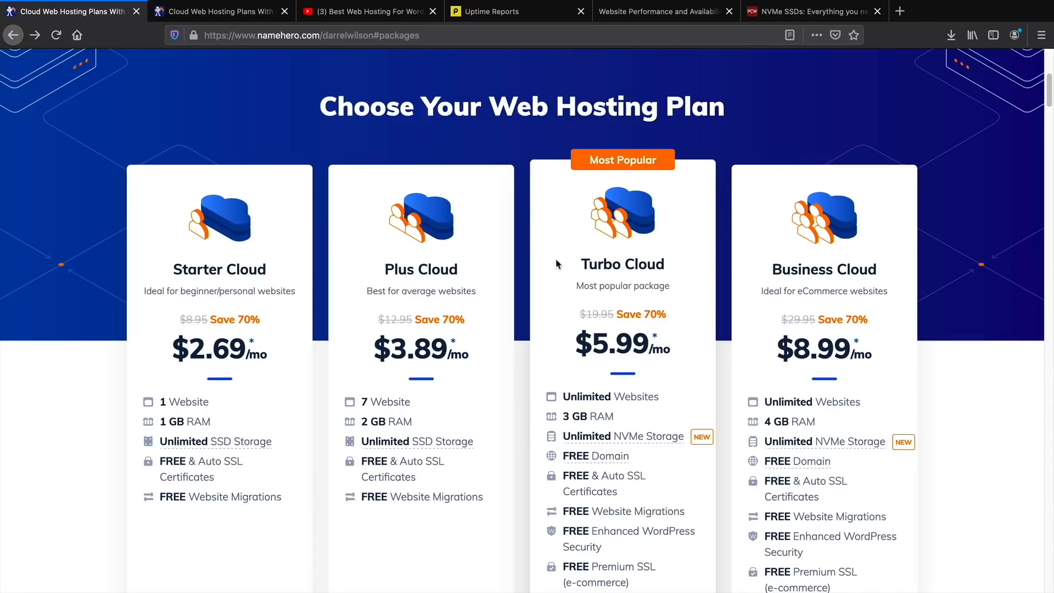
Scroll down the plan cards and order the Plus Cloud plan.
{"action": "middle_click", "coordinate": [521, 258]}
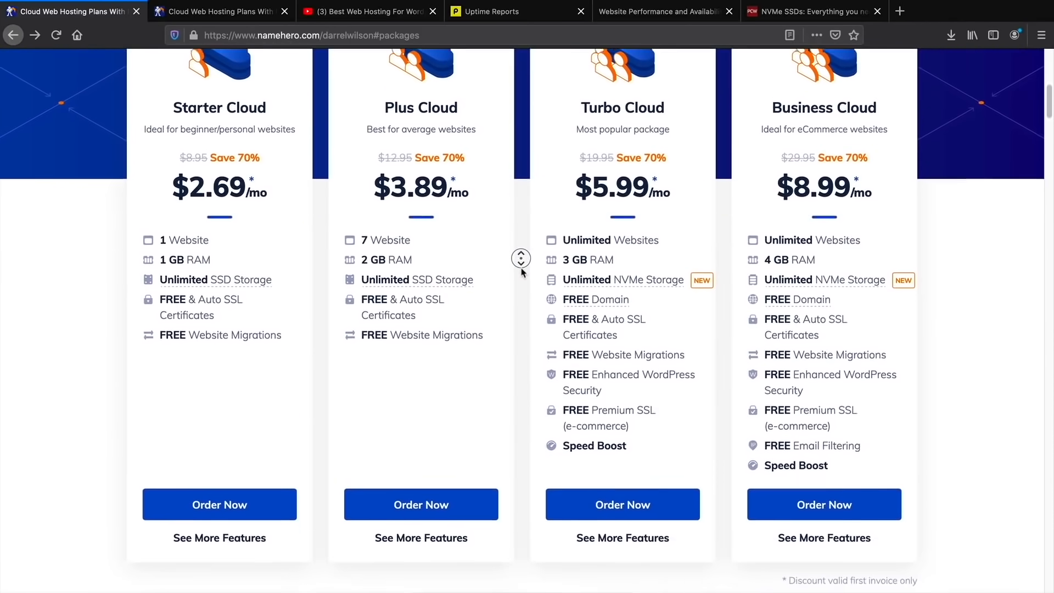
{"action": "middle_click", "coordinate": [523, 270]}
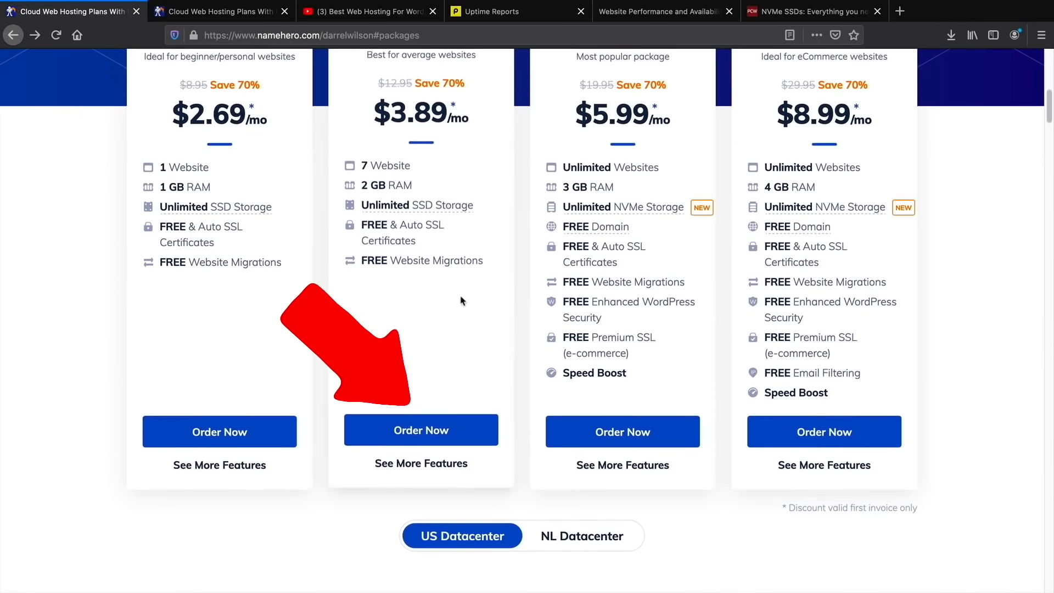
{"action": "left_click", "coordinate": [446, 429]}
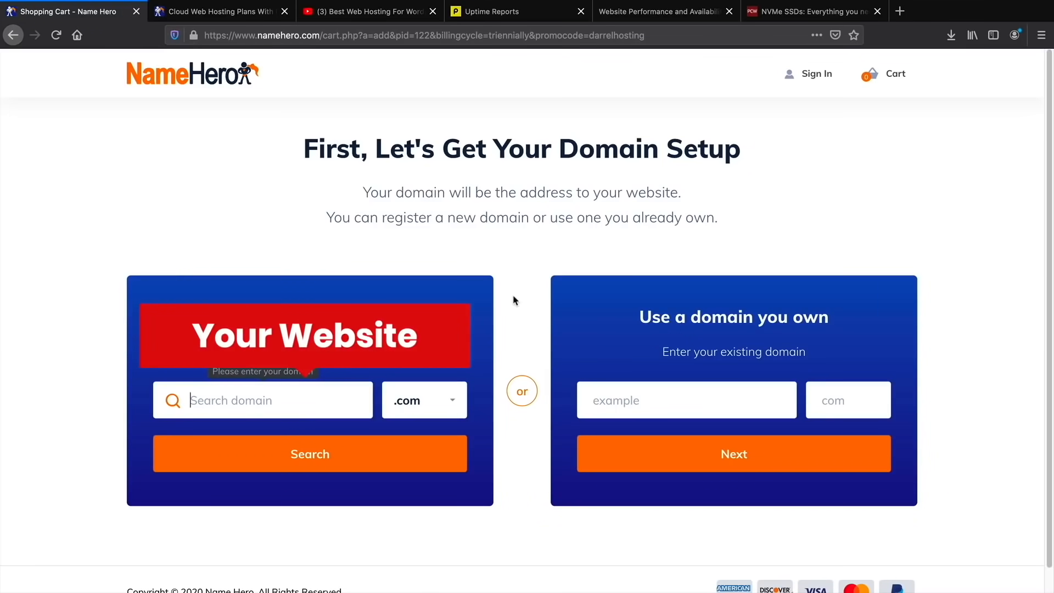
Search for demotutorial123.com, confirm it's available free, and continue with it to checkout.
{"action": "type", "text": "demotut"}
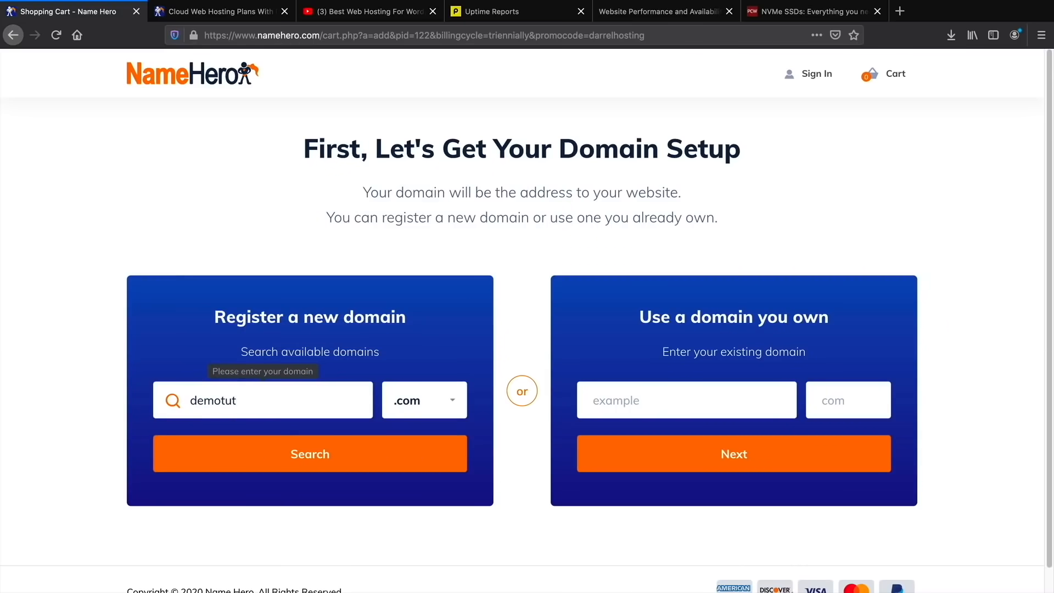
{"action": "type", "text": "orial123"}
{"action": "key", "text": "Return"}
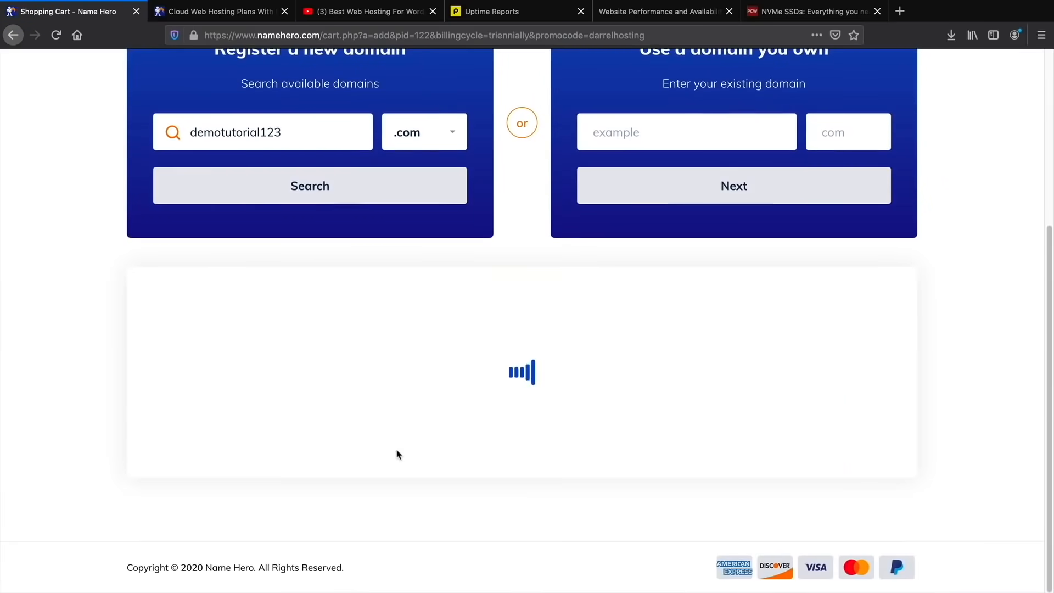
{"action": "left_click_drag", "start_coordinate": [501, 339], "coordinate": [513, 337]}
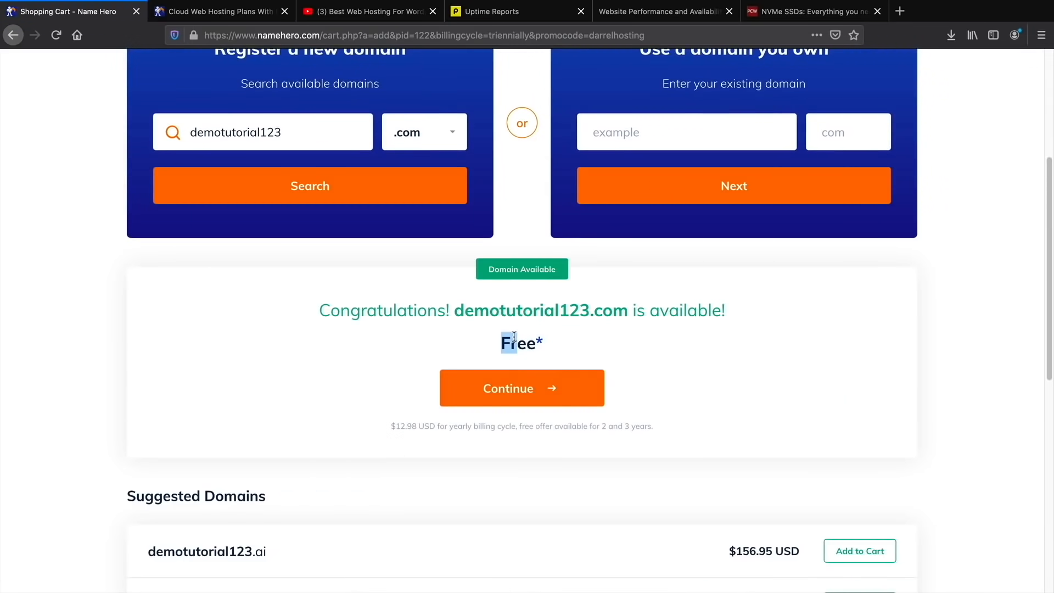
{"action": "left_click", "coordinate": [523, 396]}
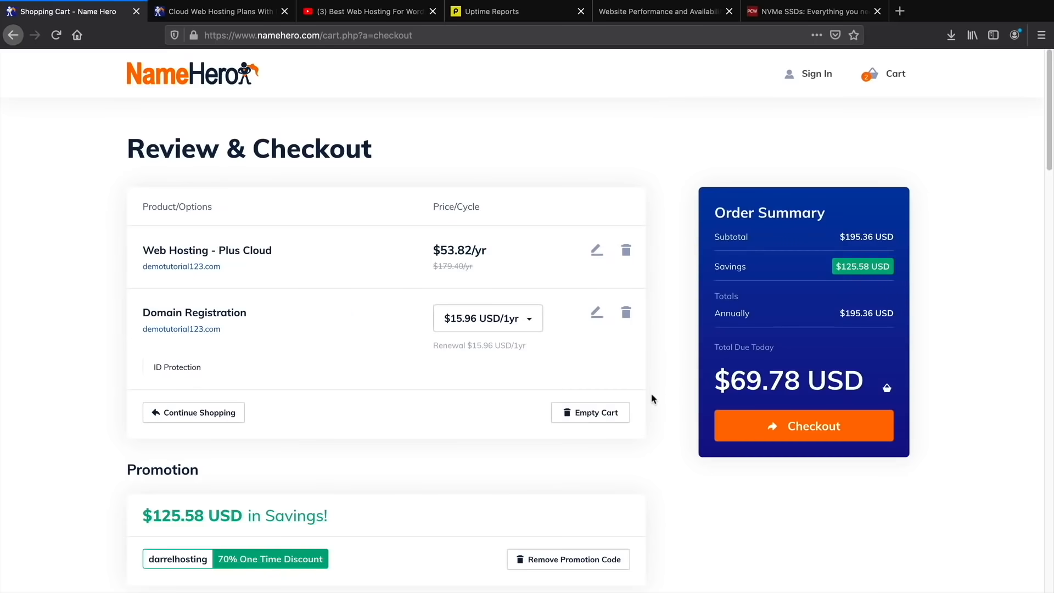
Scroll down the Review & Checkout page to the payment section.
{"action": "middle_click", "coordinate": [662, 369]}
{"action": "scroll", "coordinate": [662, 369], "scroll_direction": "down", "scroll_amount": 3}
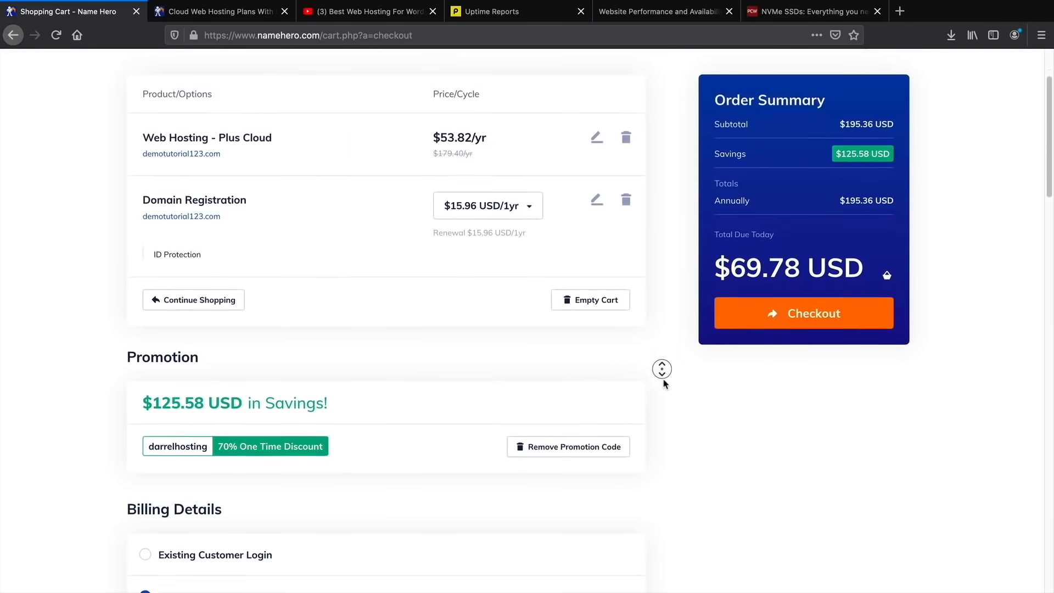
{"action": "scroll", "coordinate": [662, 368], "scroll_direction": "down", "scroll_amount": 4}
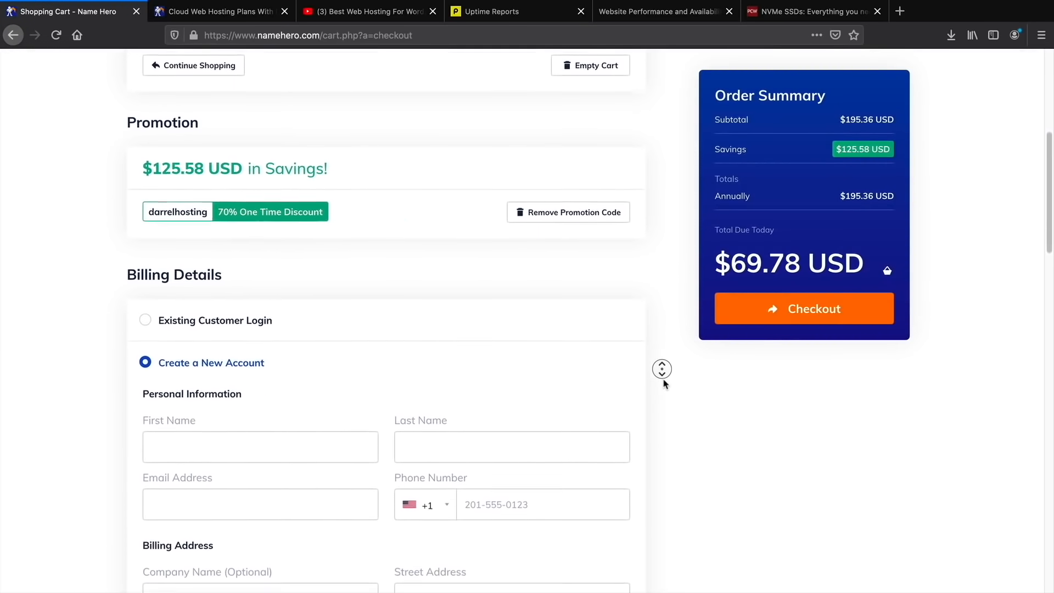
{"action": "scroll", "coordinate": [662, 368], "scroll_direction": "down", "scroll_amount": 2}
{"action": "left_click", "coordinate": [663, 383]}
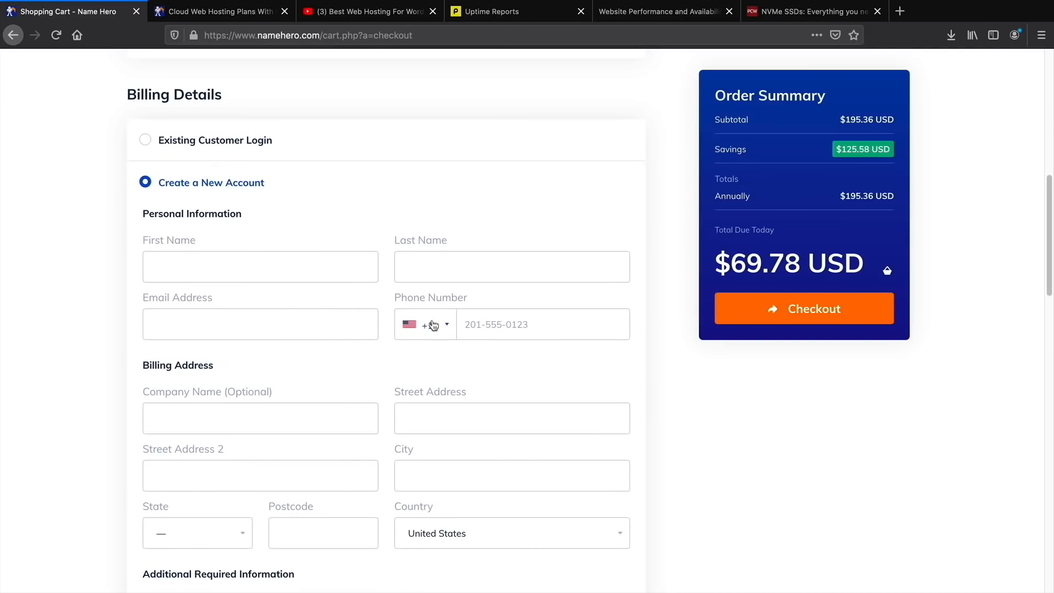
{"action": "middle_click", "coordinate": [653, 357]}
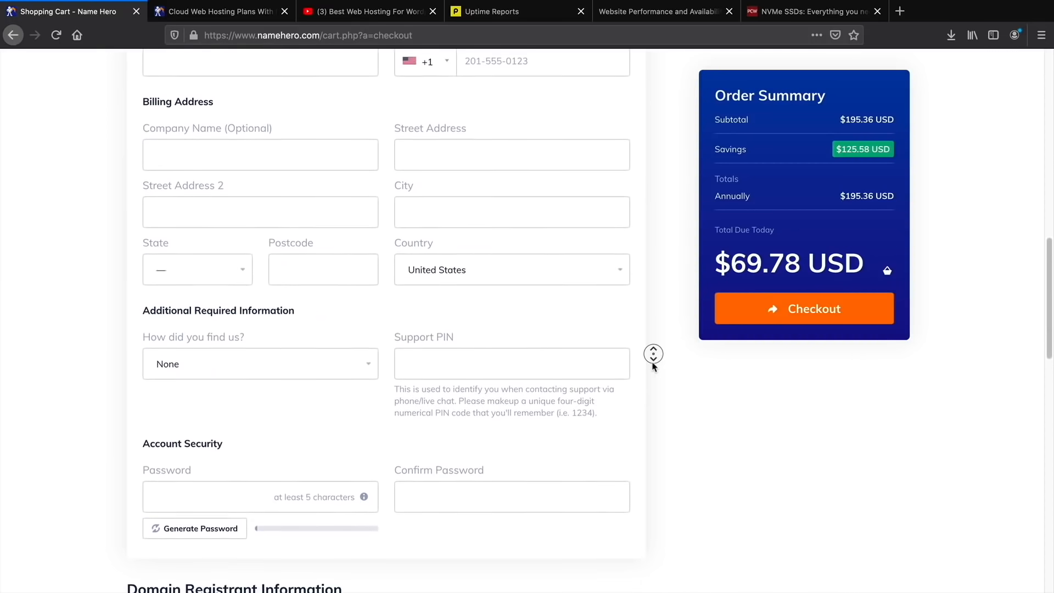
{"action": "left_click", "coordinate": [652, 364]}
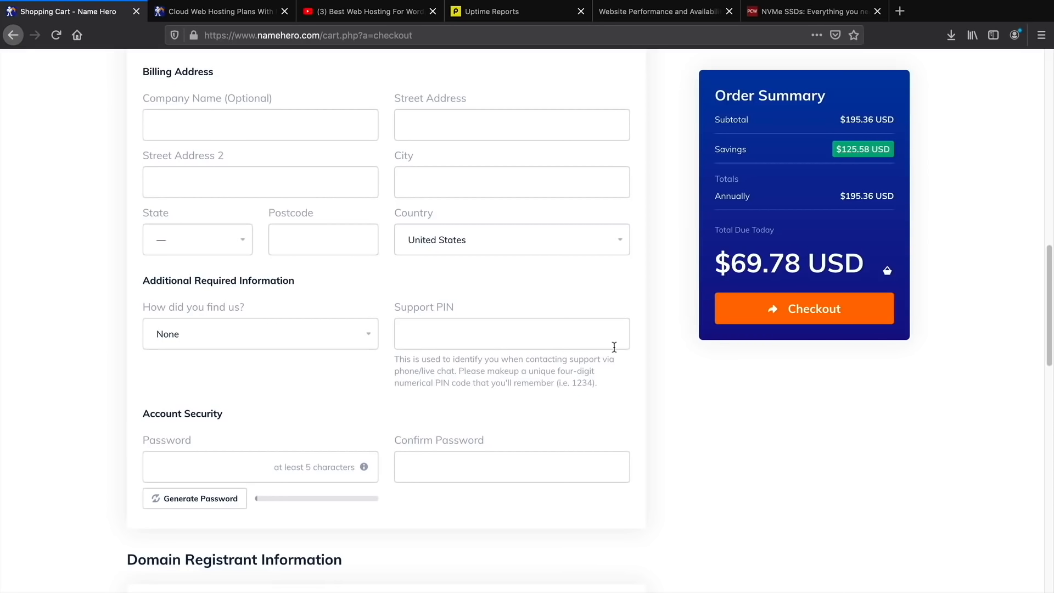
{"action": "middle_click", "coordinate": [655, 350]}
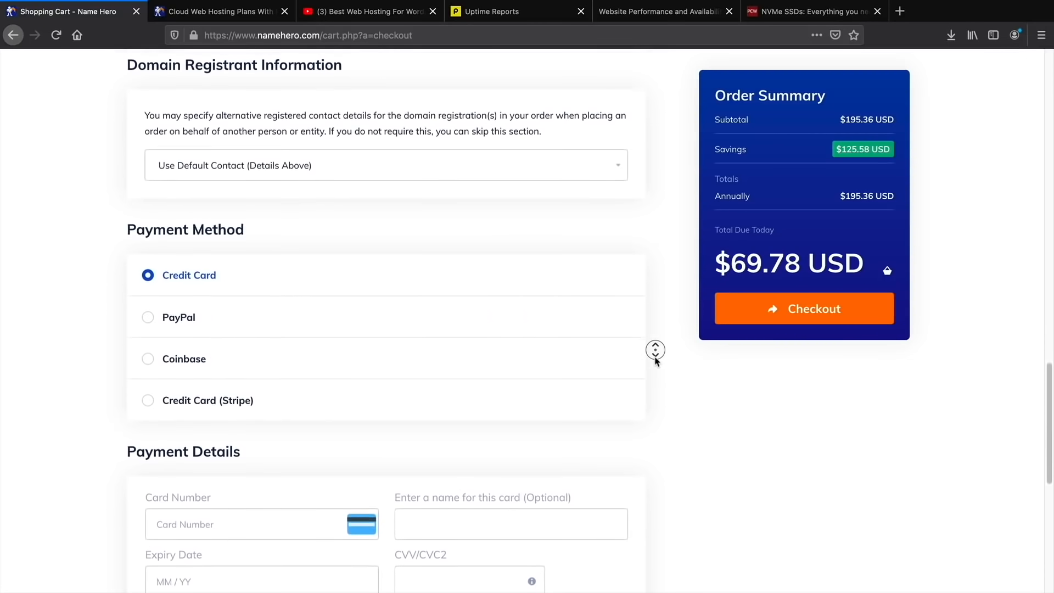
{"action": "left_click", "coordinate": [656, 358]}
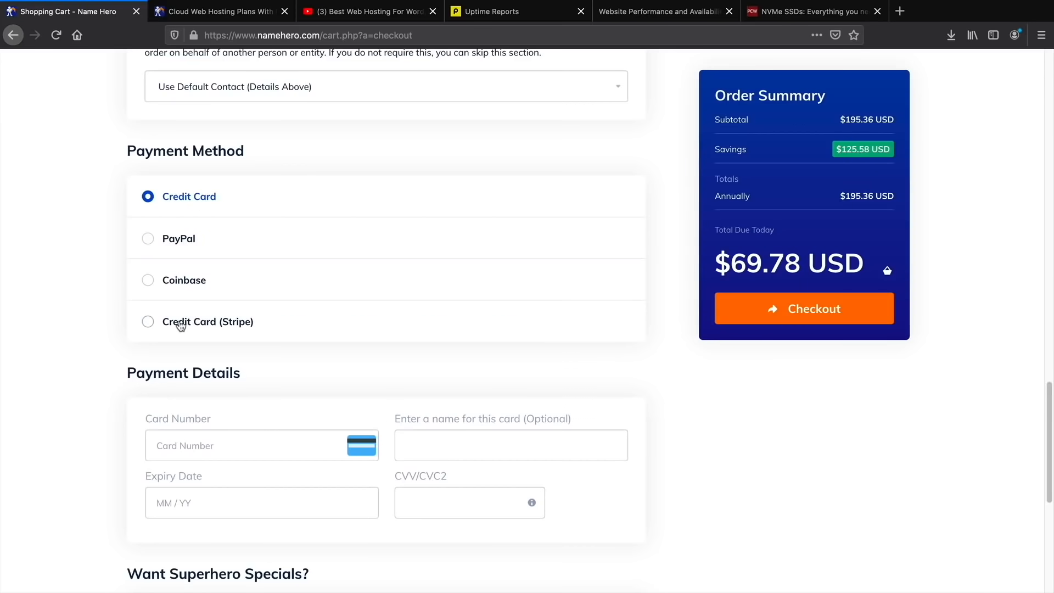
Set the payment method to Credit Card after briefly trying Coinbase.
{"action": "left_click", "coordinate": [214, 280]}
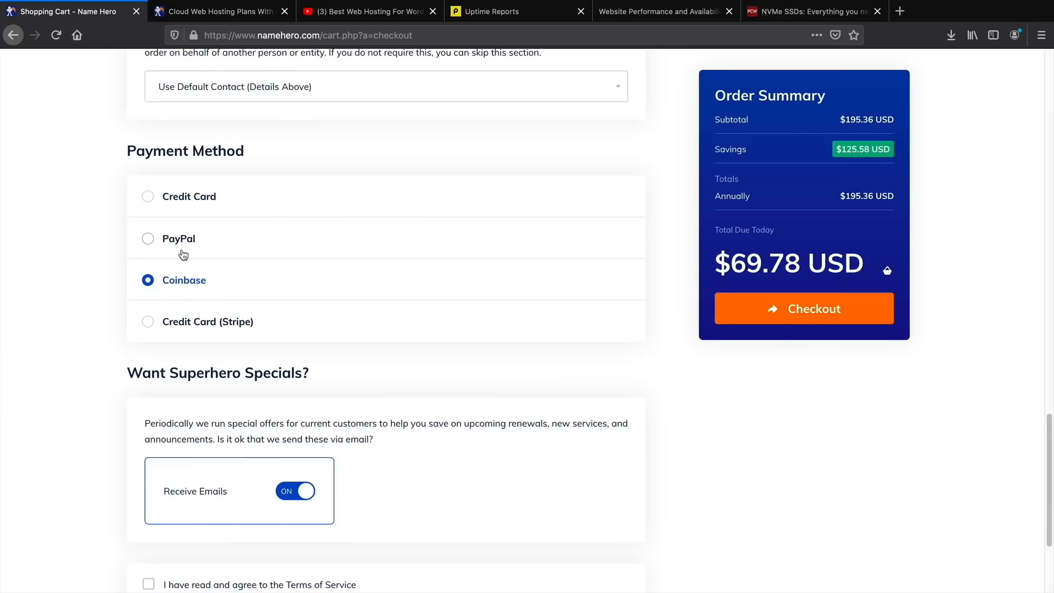
{"action": "left_click", "coordinate": [192, 196]}
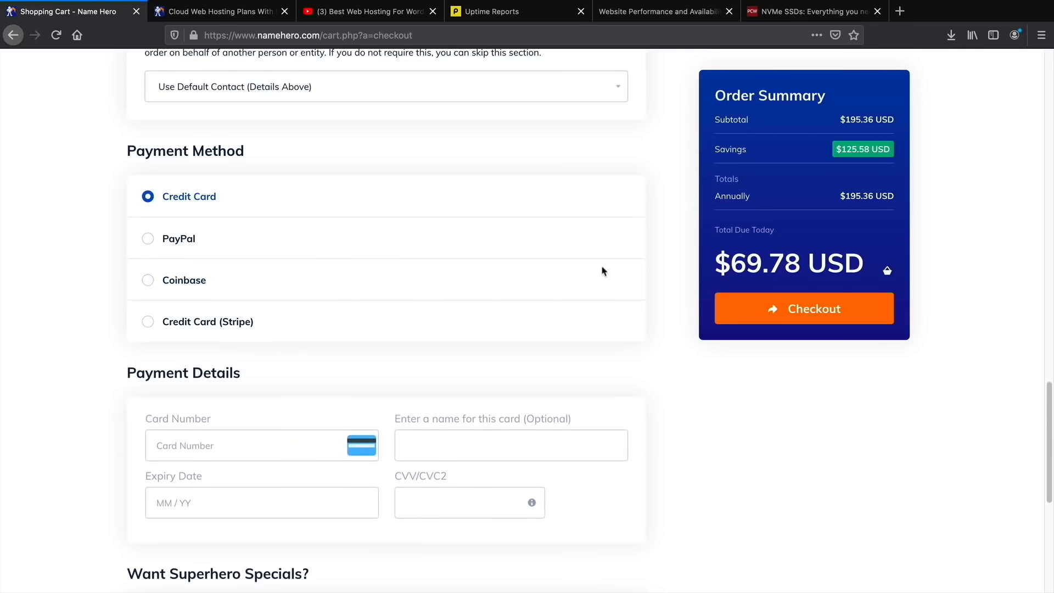
{"action": "middle_click", "coordinate": [658, 277]}
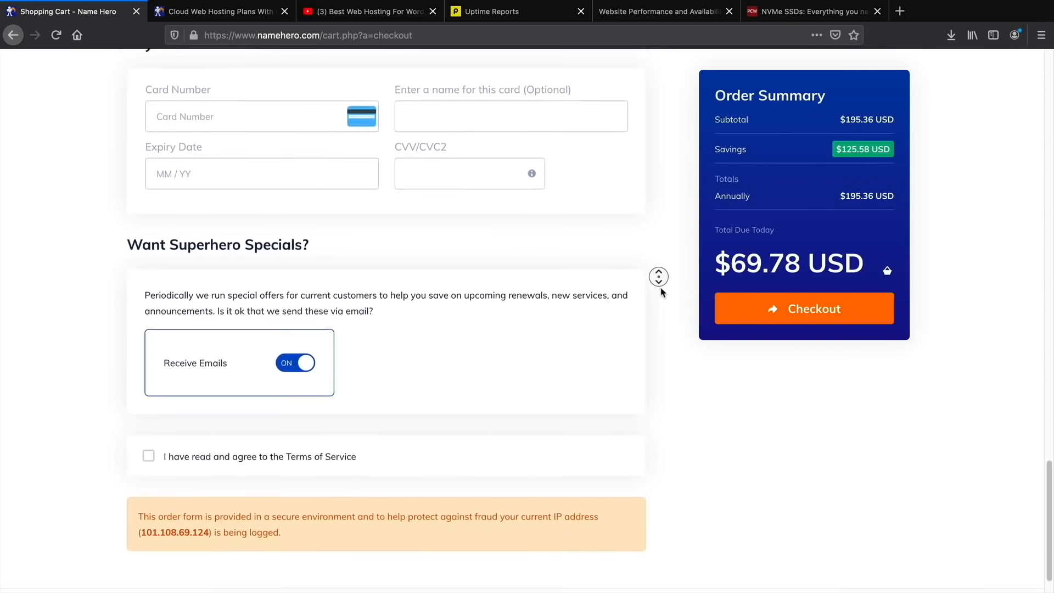
{"action": "middle_click", "coordinate": [662, 290]}
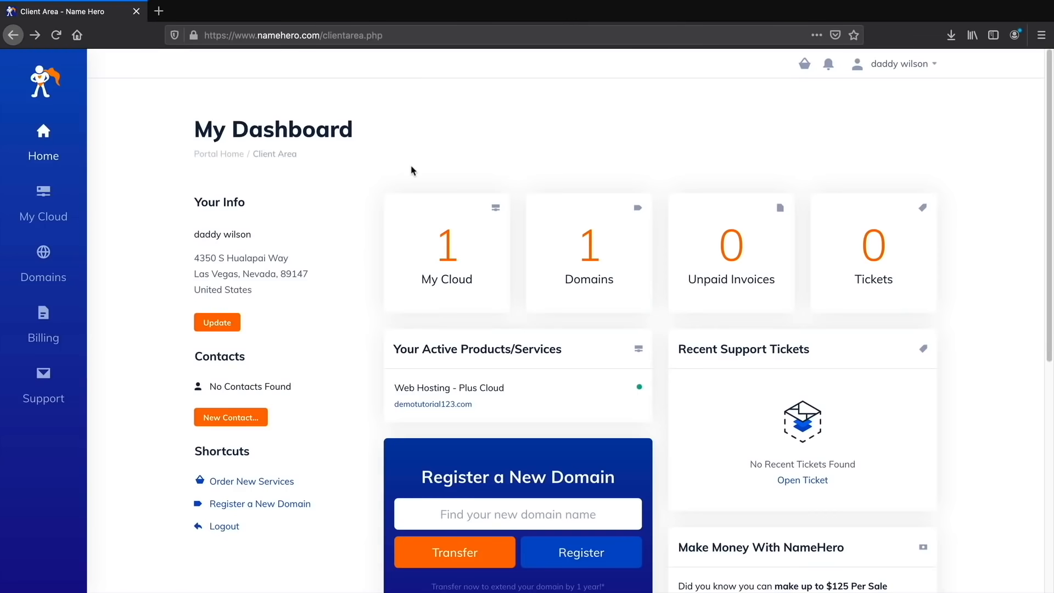
{"action": "left_click", "coordinate": [36, 383]}
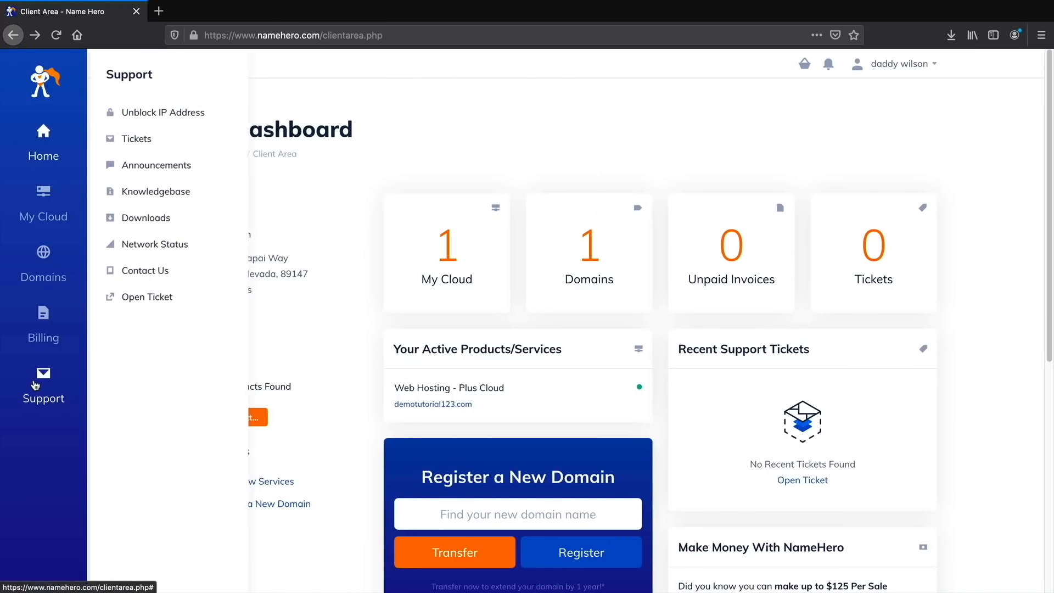
{"action": "left_click", "coordinate": [46, 324]}
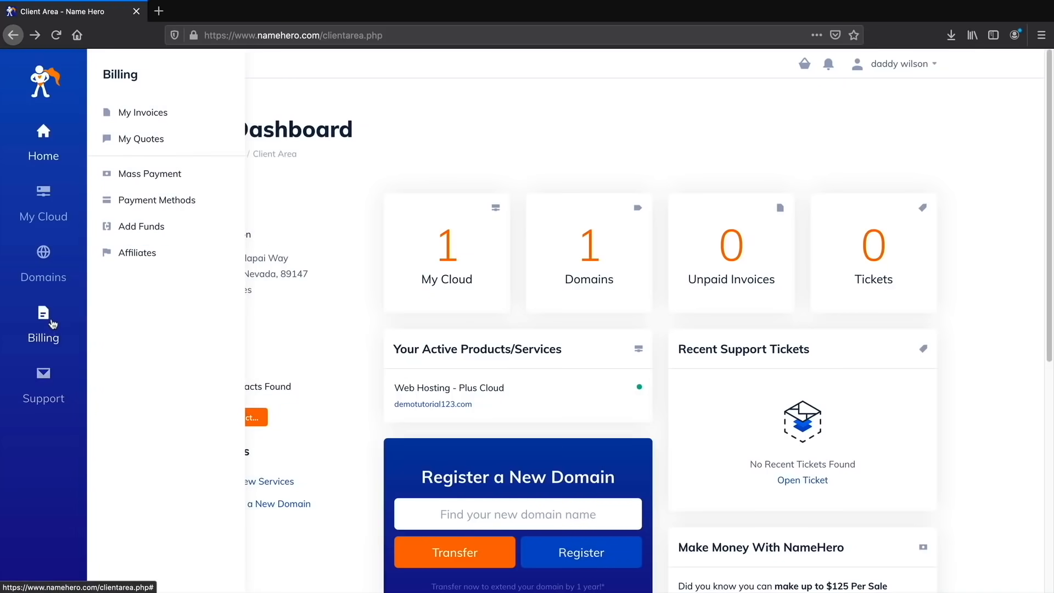
{"action": "left_click", "coordinate": [54, 265]}
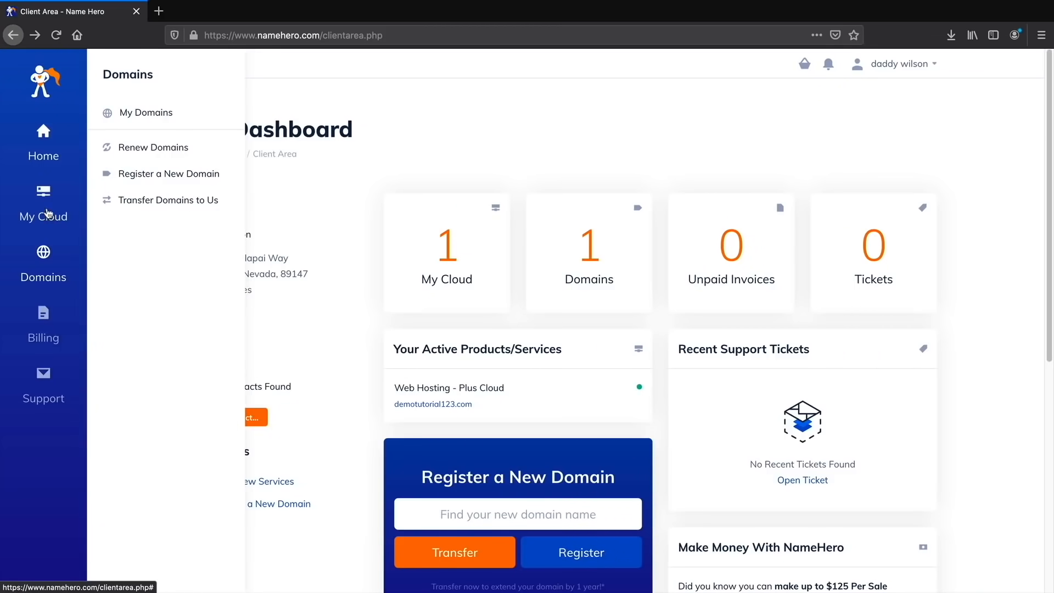
{"action": "left_click", "coordinate": [48, 213]}
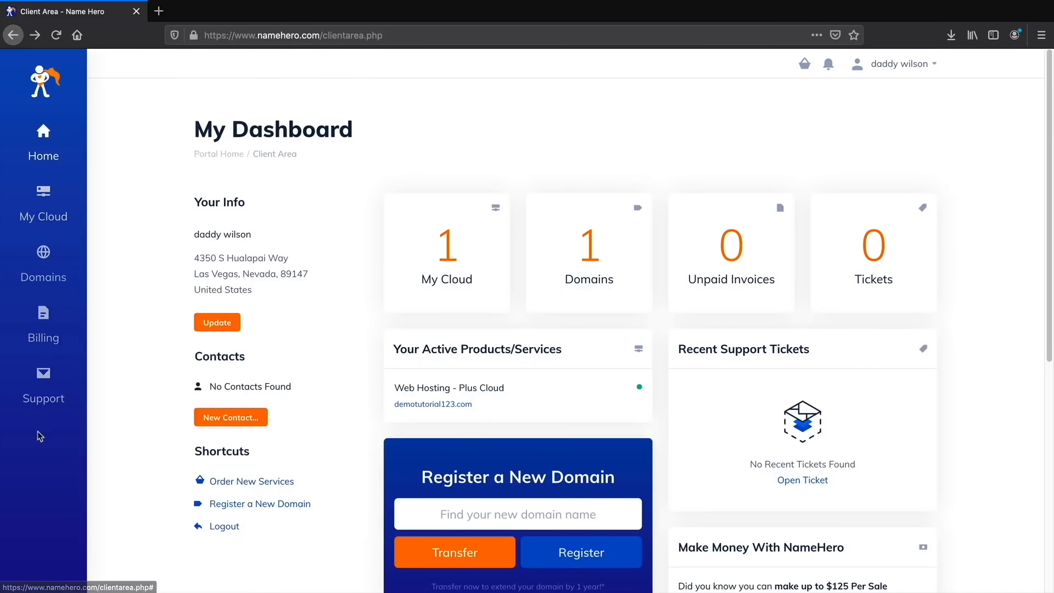
{"action": "left_click", "coordinate": [43, 393]}
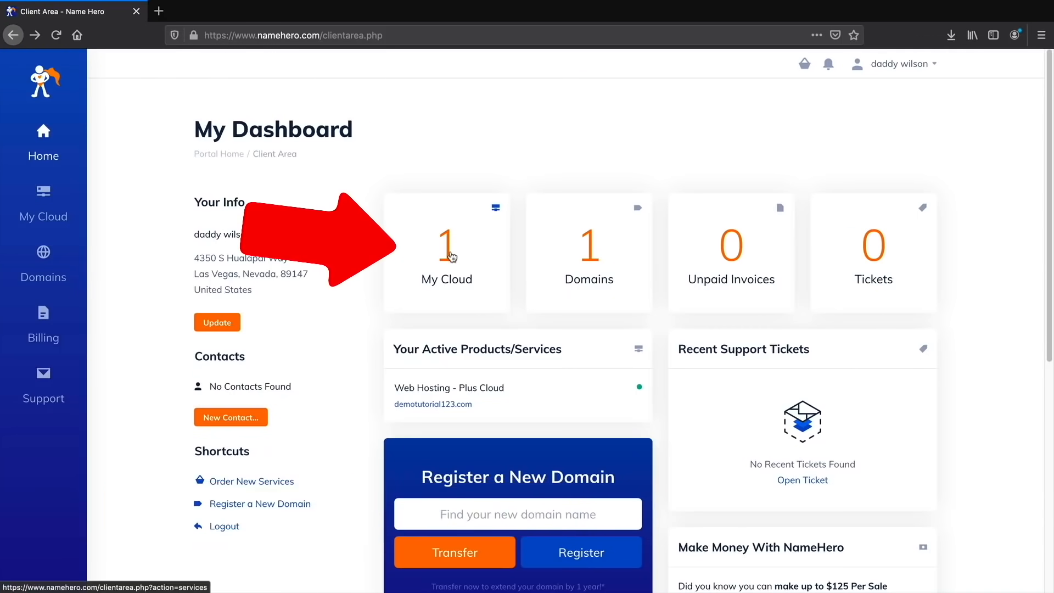
{"action": "left_click", "coordinate": [451, 256]}
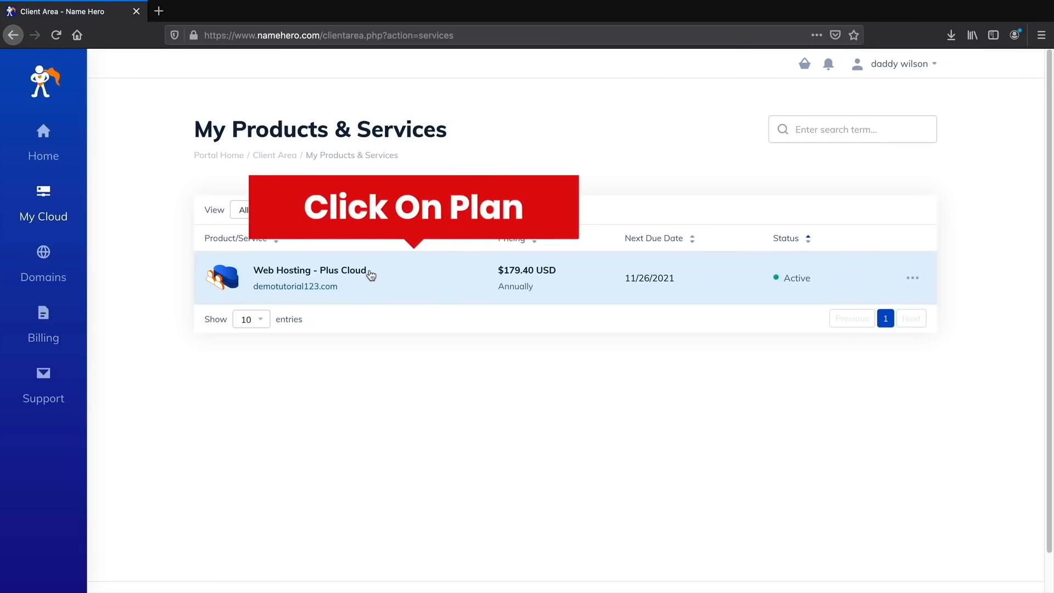
Open the Web Hosting - Plus Cloud service and log into its cPanel.
{"action": "left_click", "coordinate": [369, 275]}
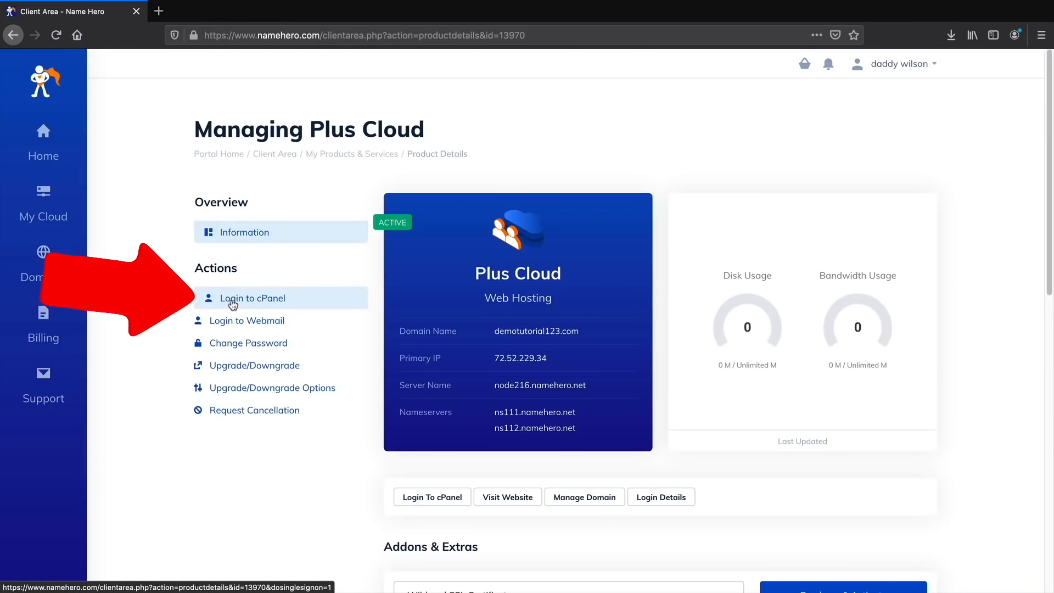
{"action": "left_click", "coordinate": [232, 304]}
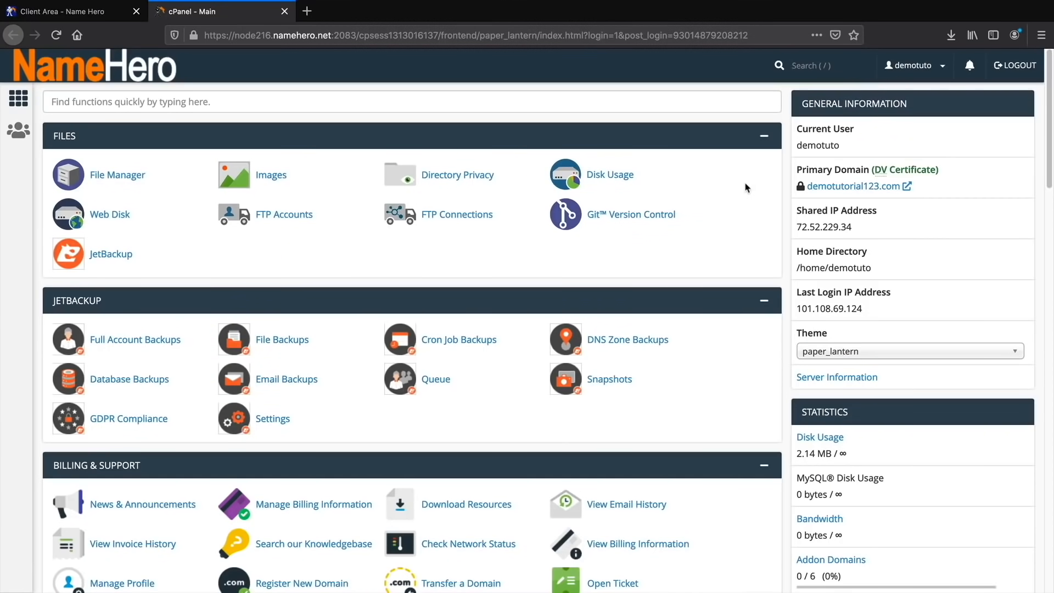
Scroll to cPanel's Software section and launch WordPress Manager by Softaculous.
{"action": "middle_click", "coordinate": [744, 184]}
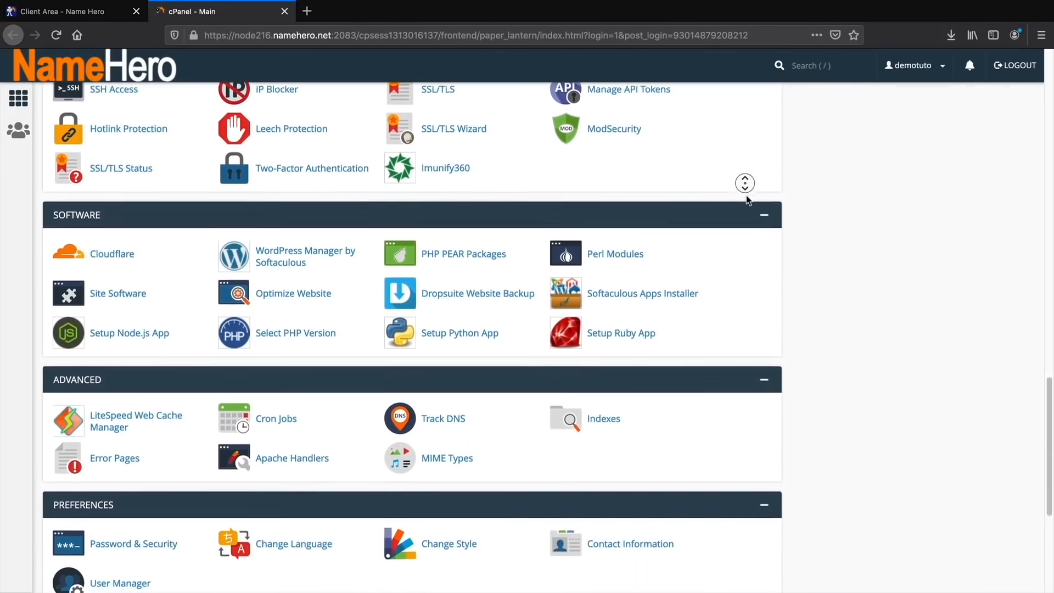
{"action": "middle_click", "coordinate": [747, 196]}
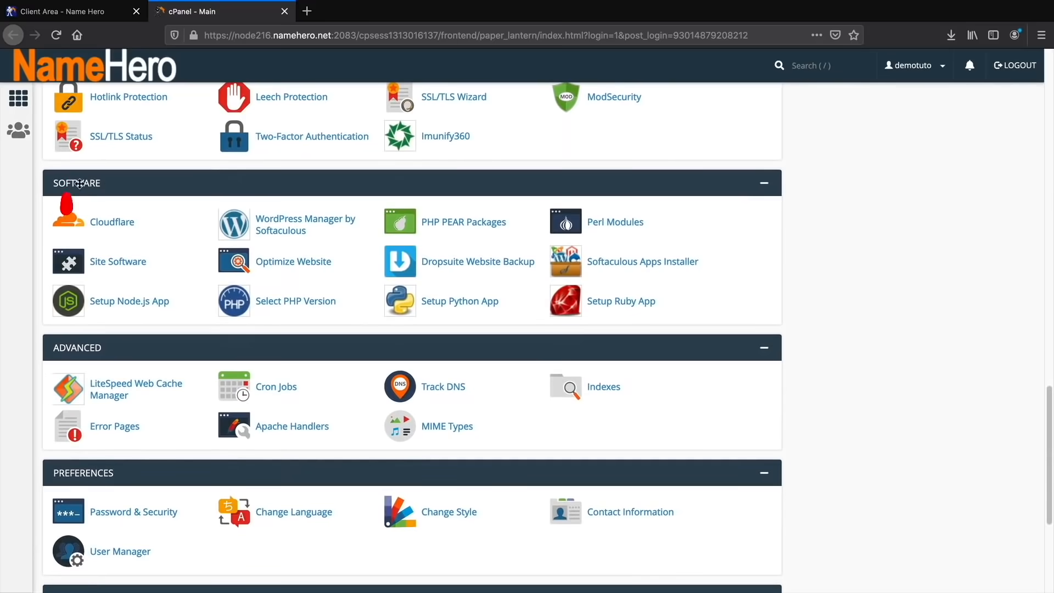
{"action": "left_click", "coordinate": [280, 236]}
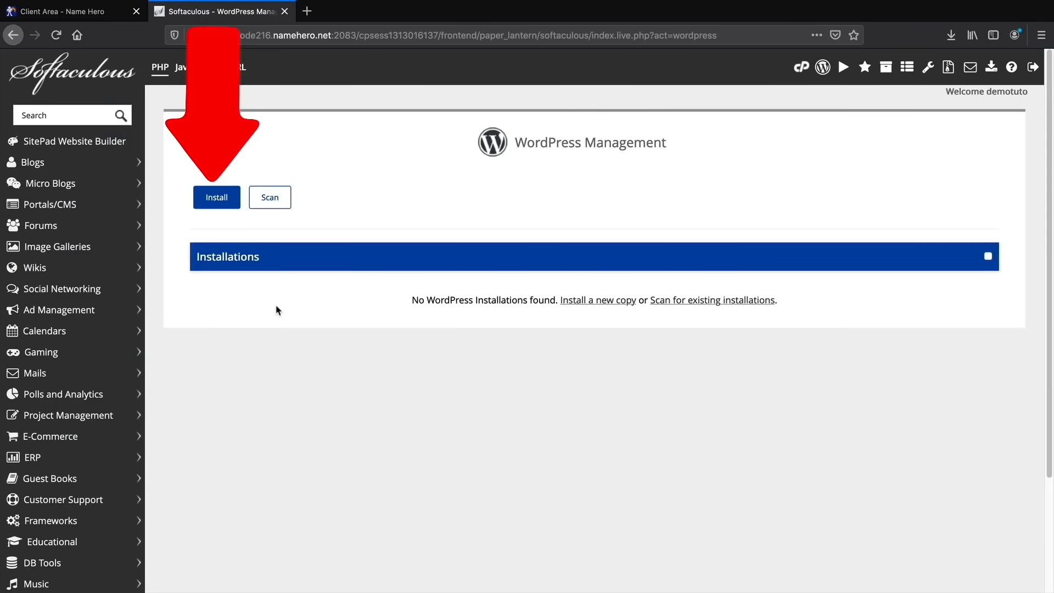
{"action": "left_click", "coordinate": [216, 197]}
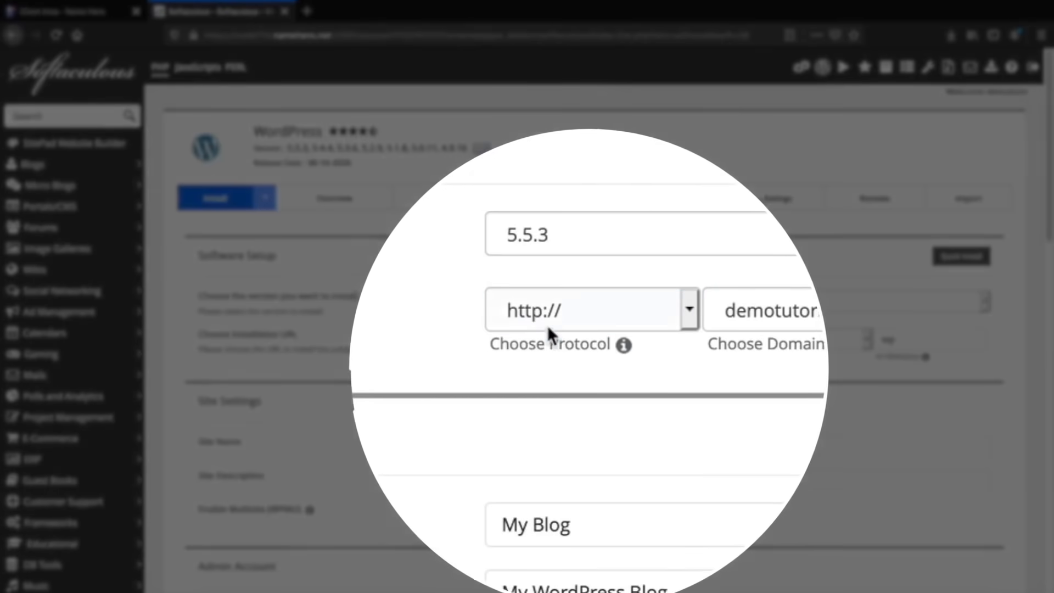
{"action": "left_click", "coordinate": [575, 342]}
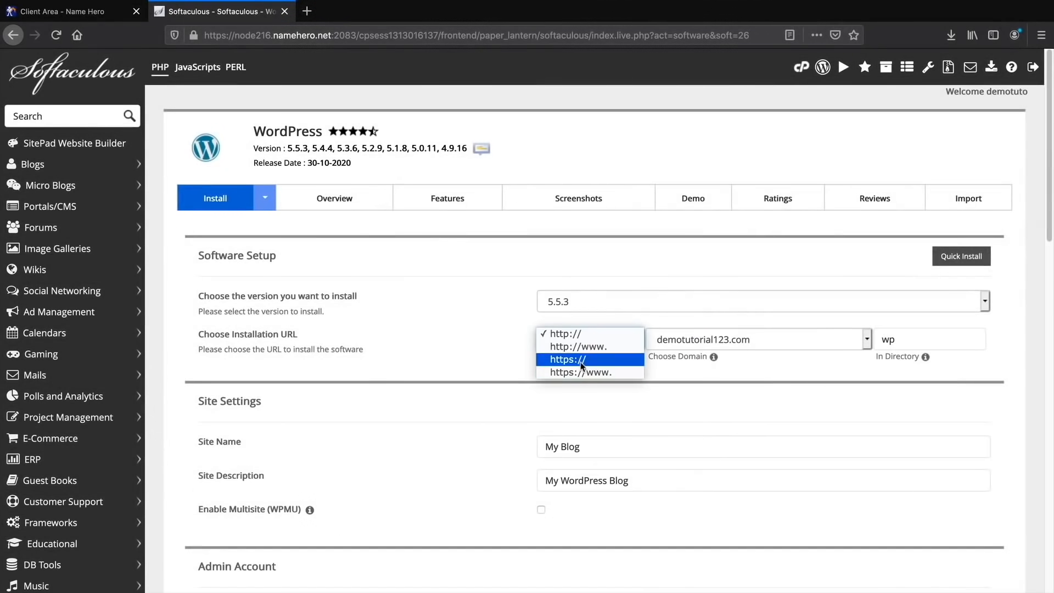
{"action": "left_click", "coordinate": [576, 360]}
{"action": "left_click", "coordinate": [588, 369]}
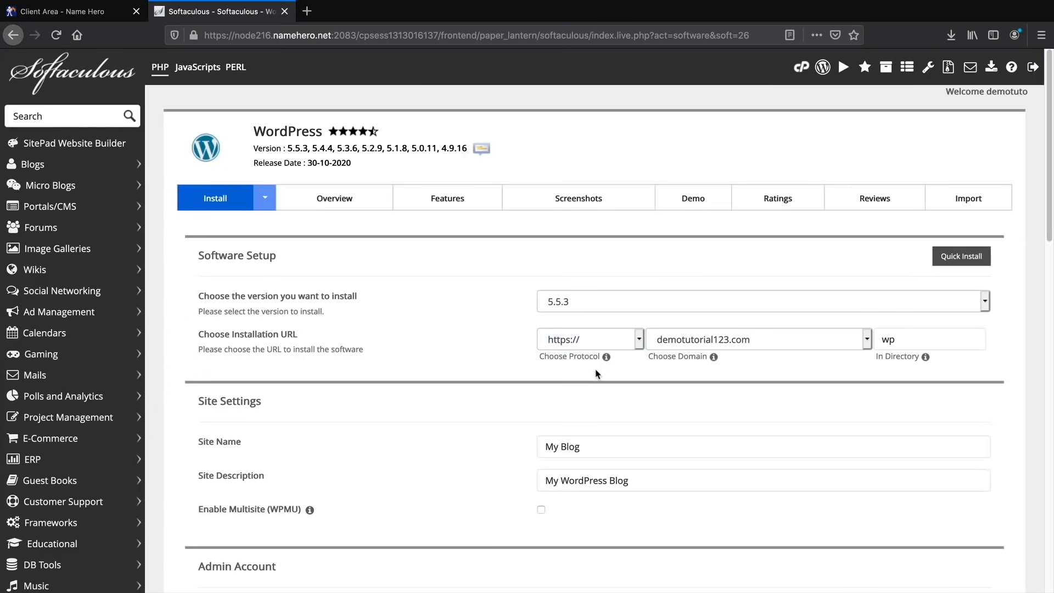
{"action": "left_click", "coordinate": [902, 343]}
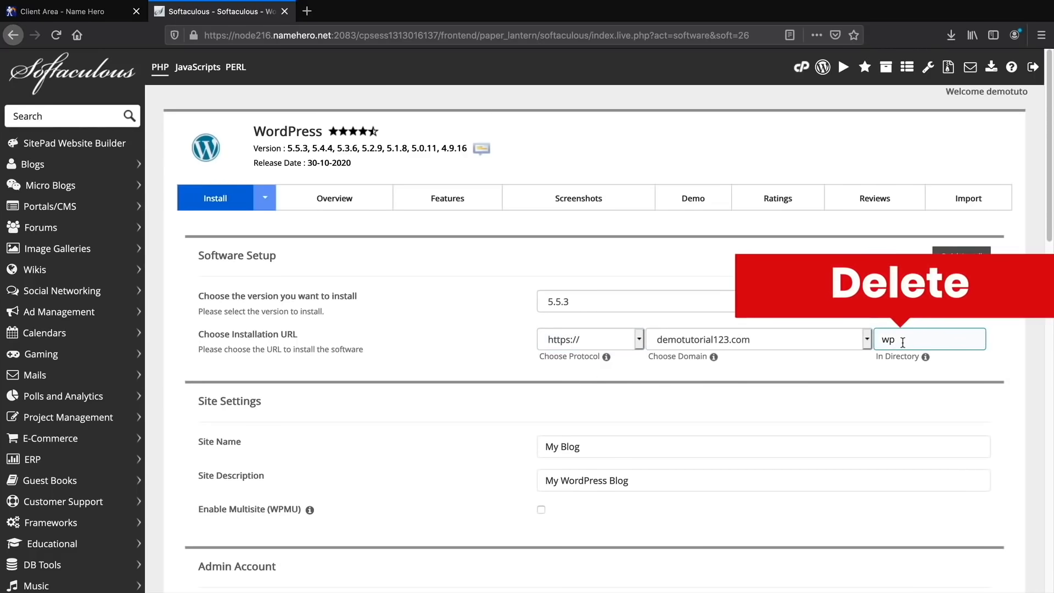
{"action": "double_click", "coordinate": [902, 342]}
{"action": "key", "text": "BackSpace"}
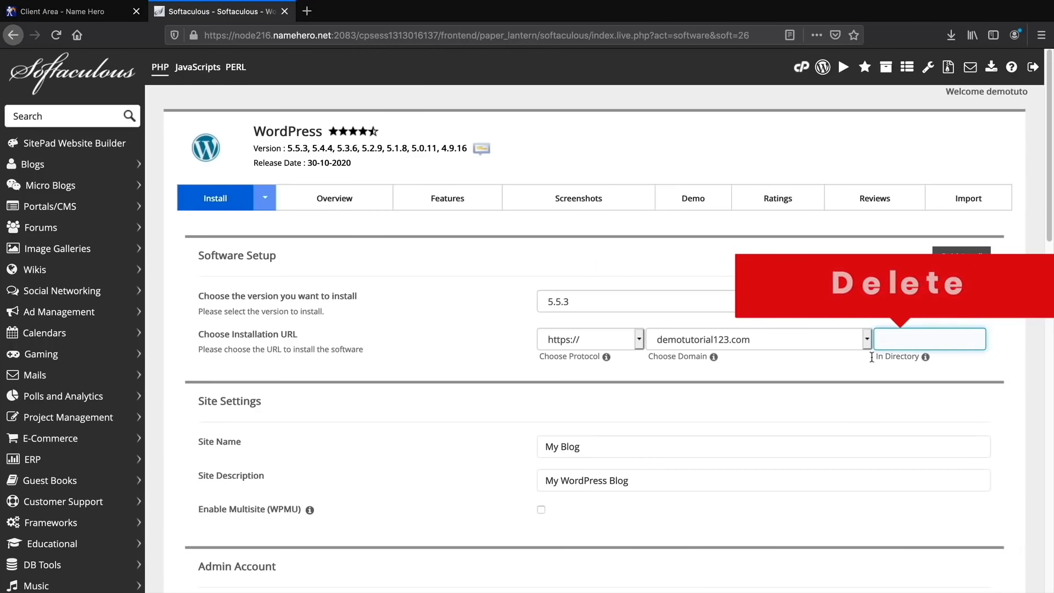
{"action": "left_click", "coordinate": [824, 373]}
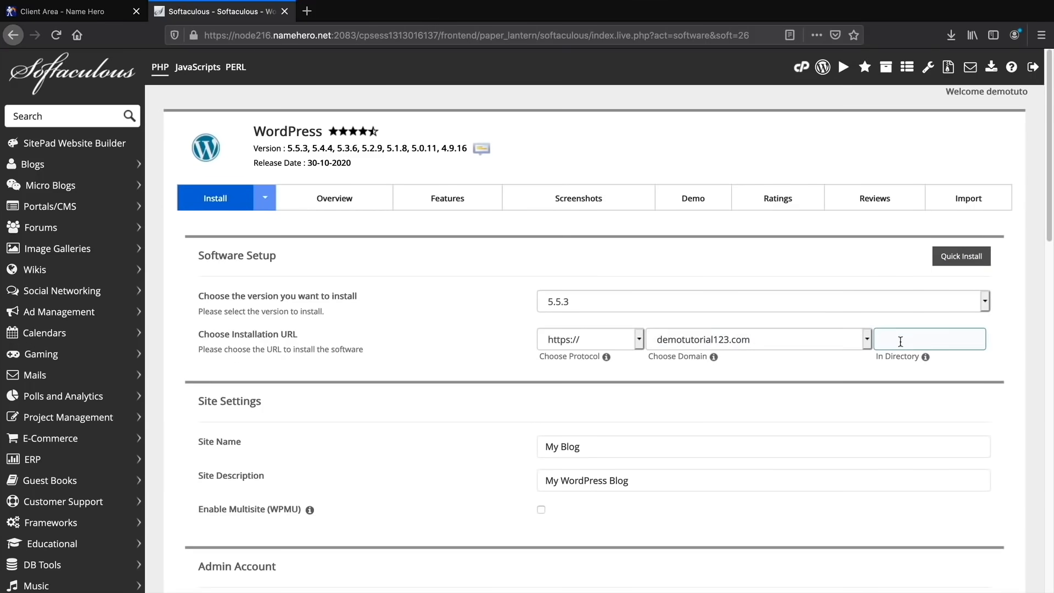
Name the site 'Web Design Agency' with description 'Cool Website Ageny'.
{"action": "middle_click", "coordinate": [458, 343]}
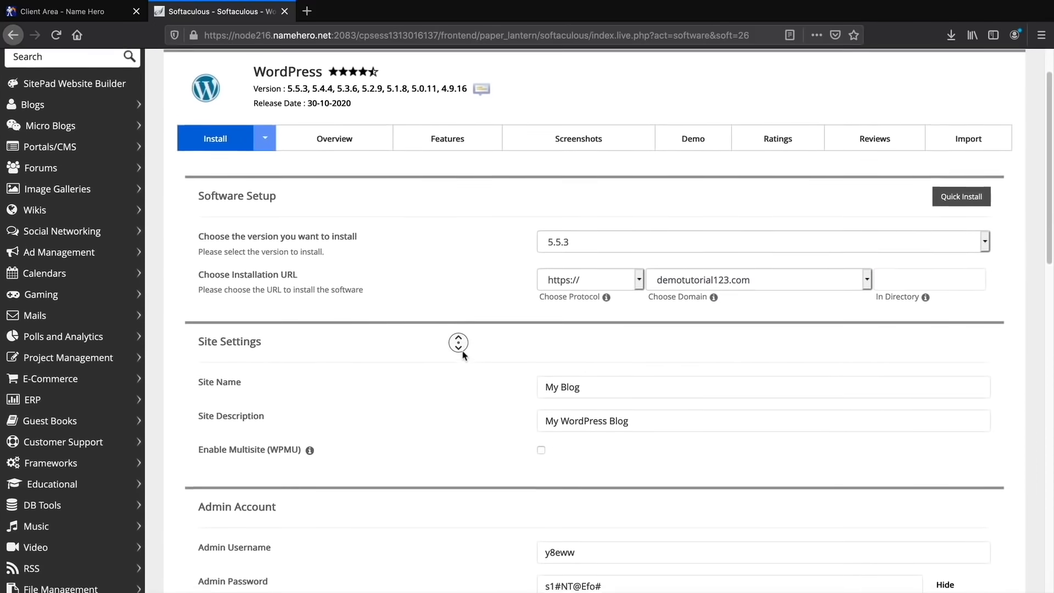
{"action": "middle_click", "coordinate": [462, 351]}
{"action": "triple_click", "coordinate": [567, 340]}
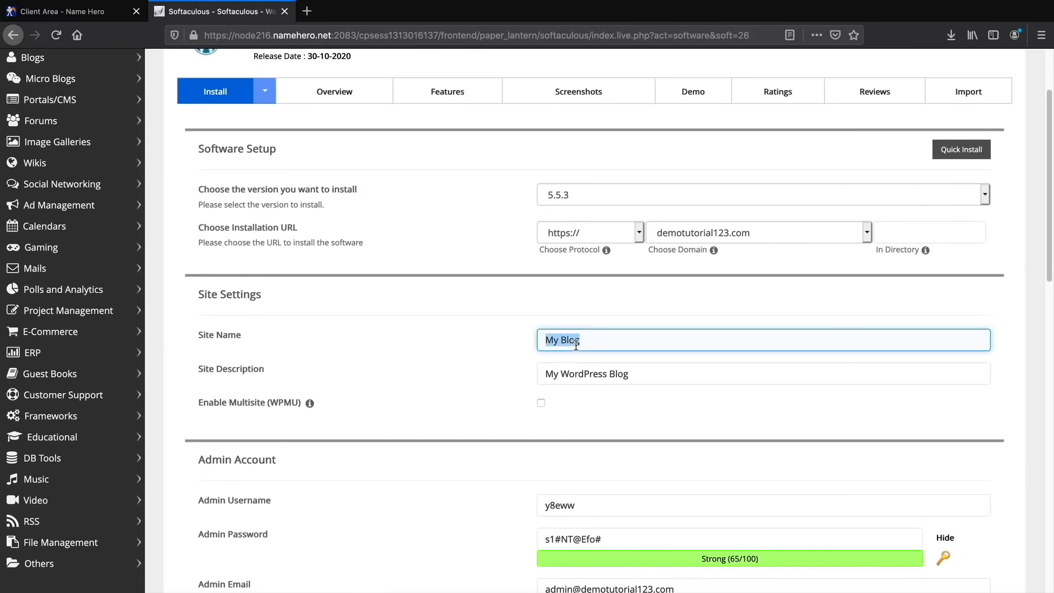
{"action": "type", "text": "web"}
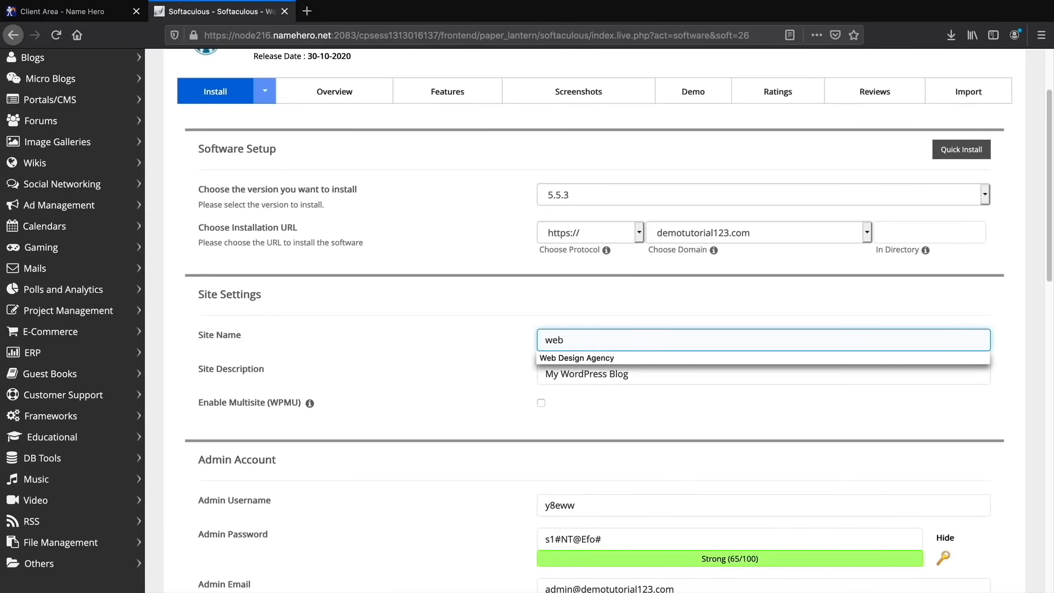
{"action": "key", "text": "Down"}
{"action": "key", "text": "Return"}
{"action": "key", "text": "Tab"}
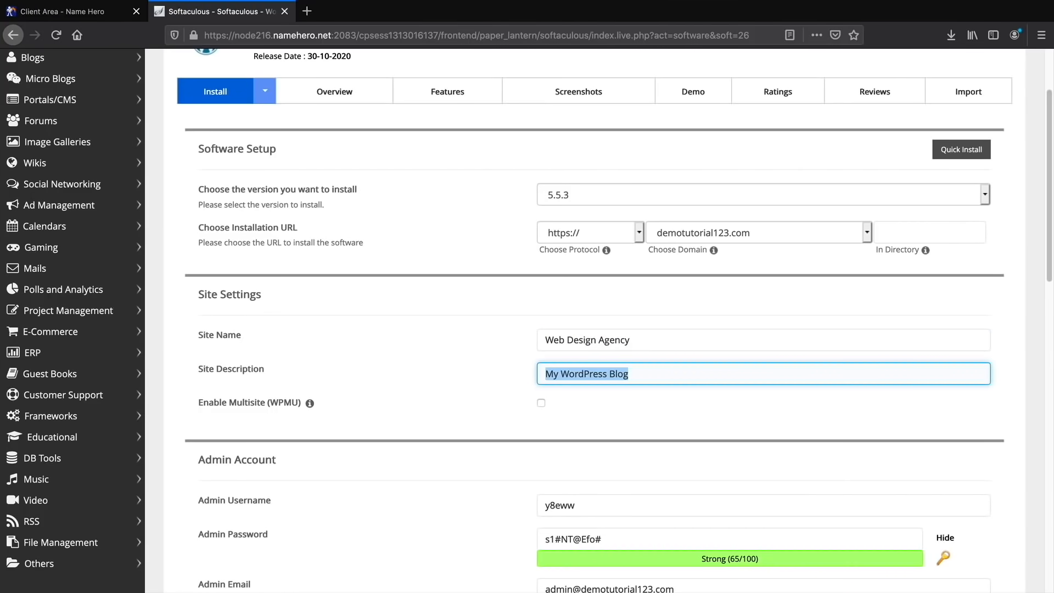
{"action": "key", "text": "BackSpace"}
{"action": "key", "text": "Down"}
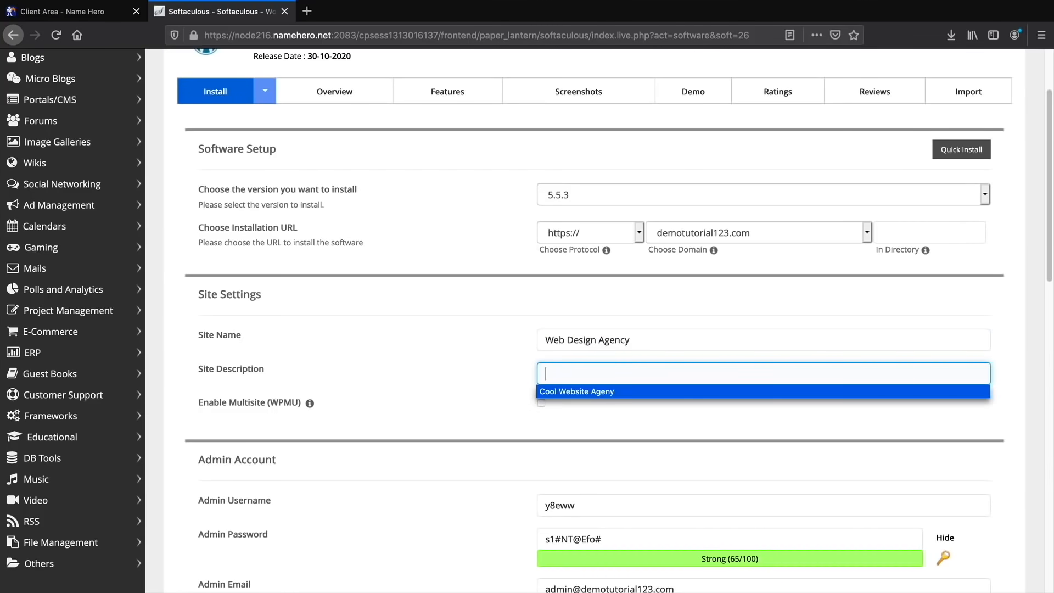
{"action": "key", "text": "Return"}
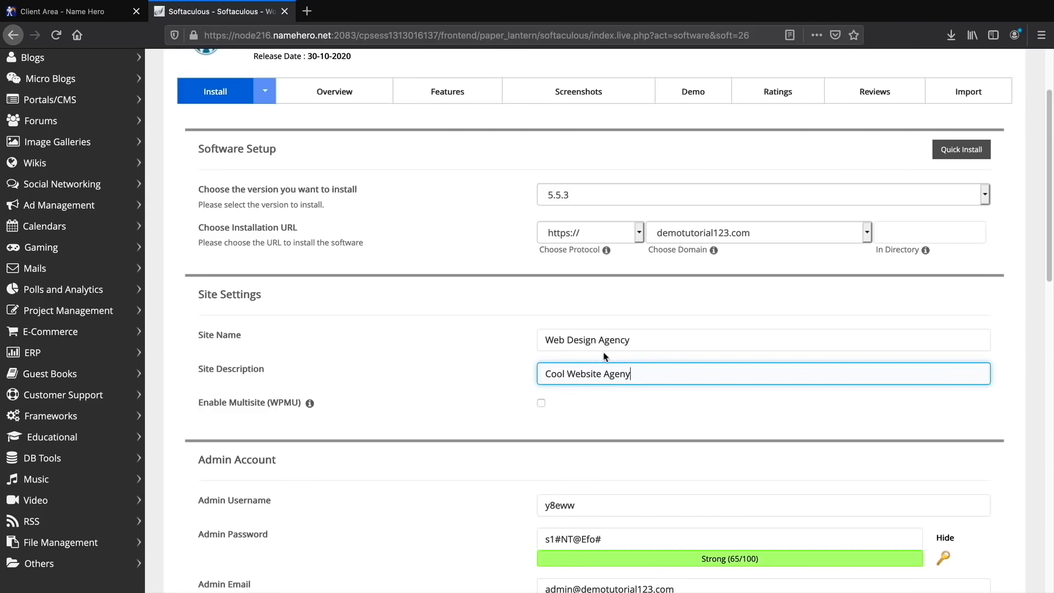
{"action": "left_click", "coordinate": [482, 357]}
{"action": "middle_click", "coordinate": [487, 348]}
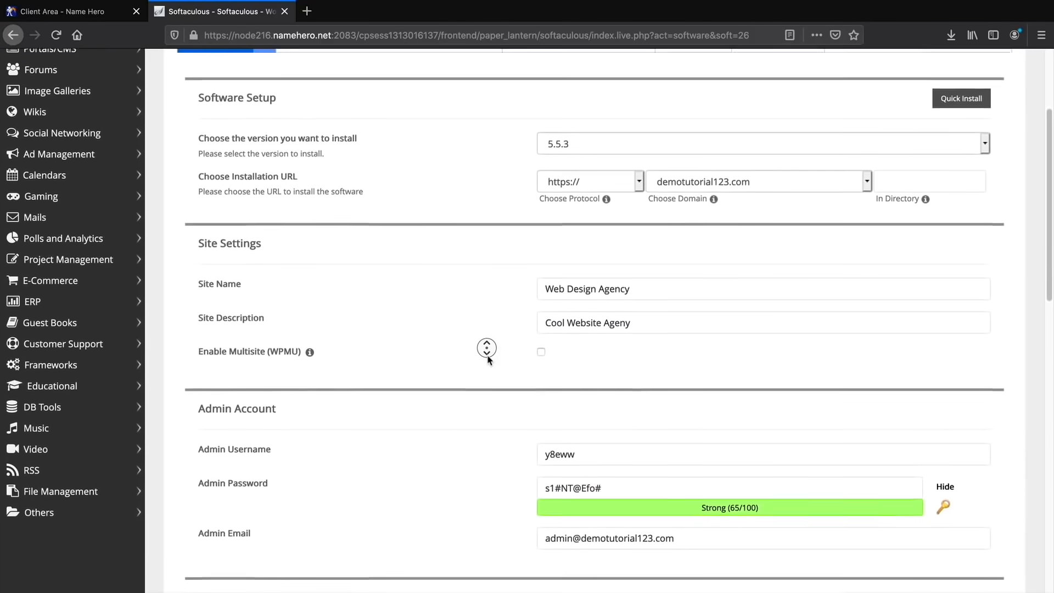
{"action": "left_click", "coordinate": [596, 353]}
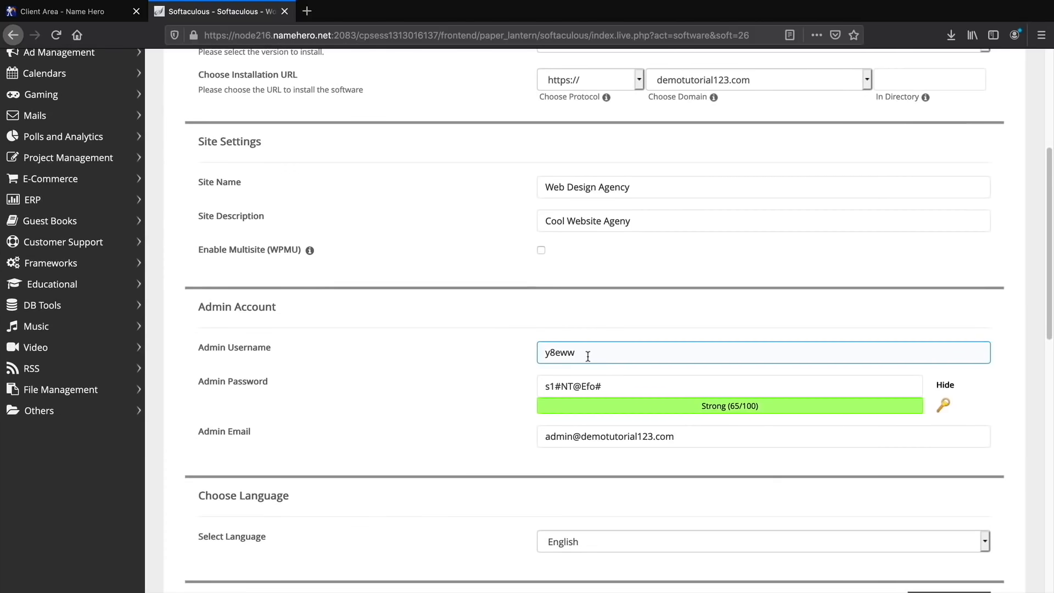
Replace the admin username with the suggested one and type a new admin password.
{"action": "double_click", "coordinate": [595, 359]}
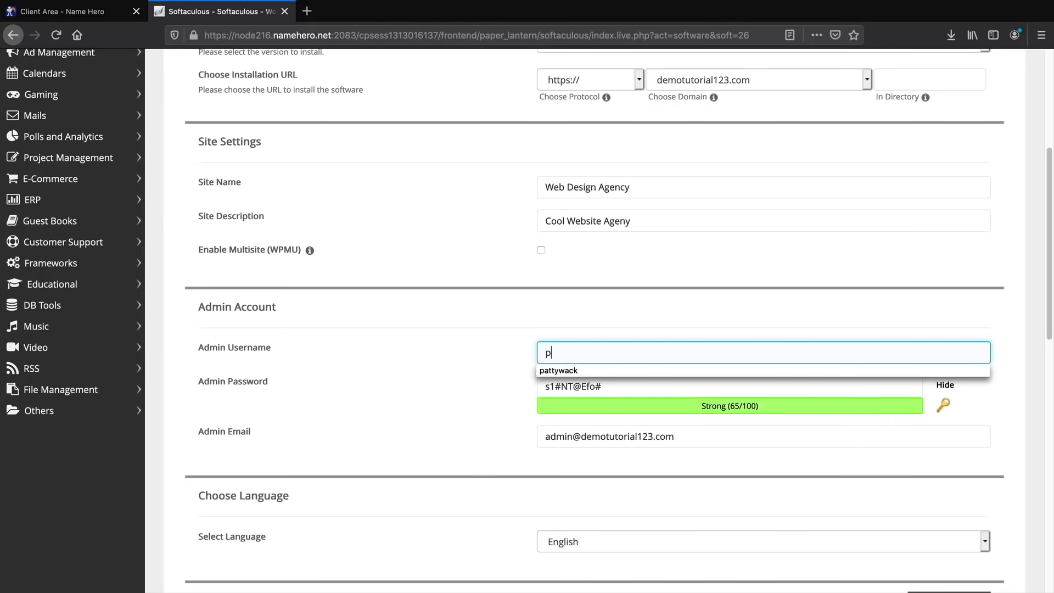
{"action": "key", "text": "Down"}
{"action": "key", "text": "Return"}
{"action": "key", "text": "Tab"}
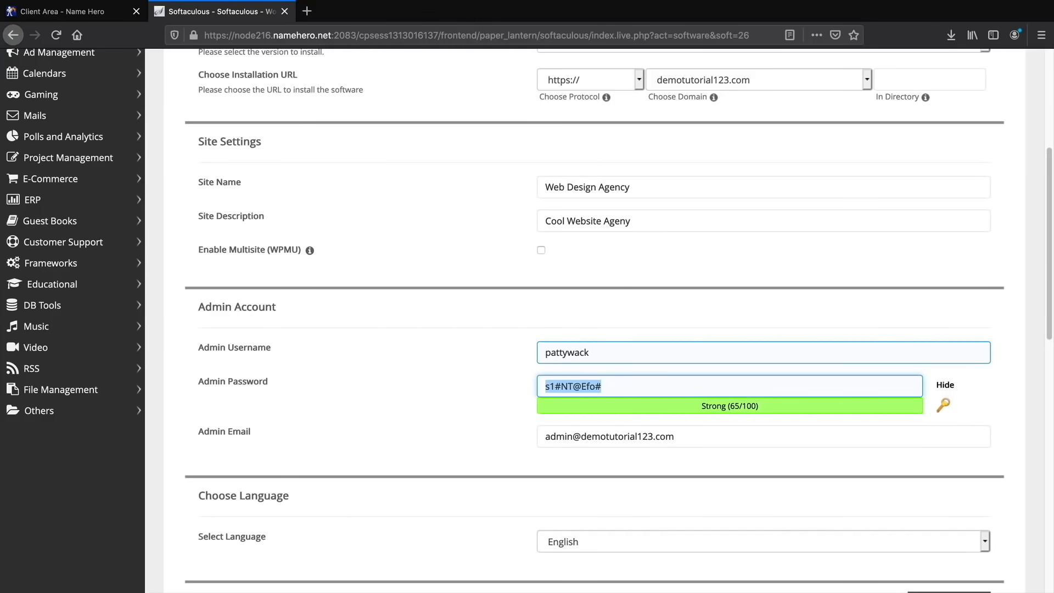
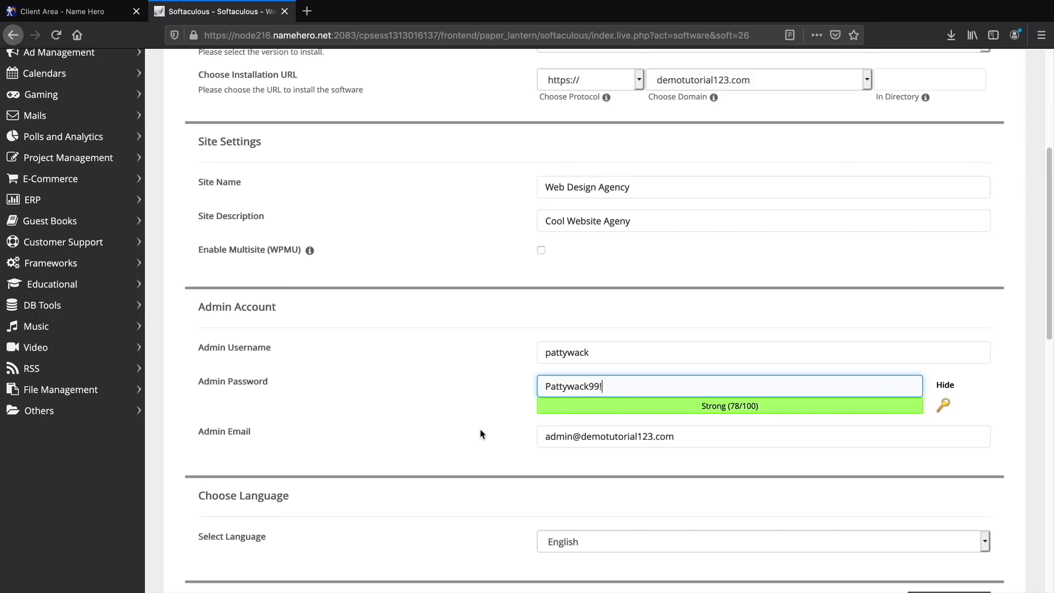
Paste the owner's e-mail as admin email and keep English as the site language.
{"action": "triple_click", "coordinate": [608, 442]}
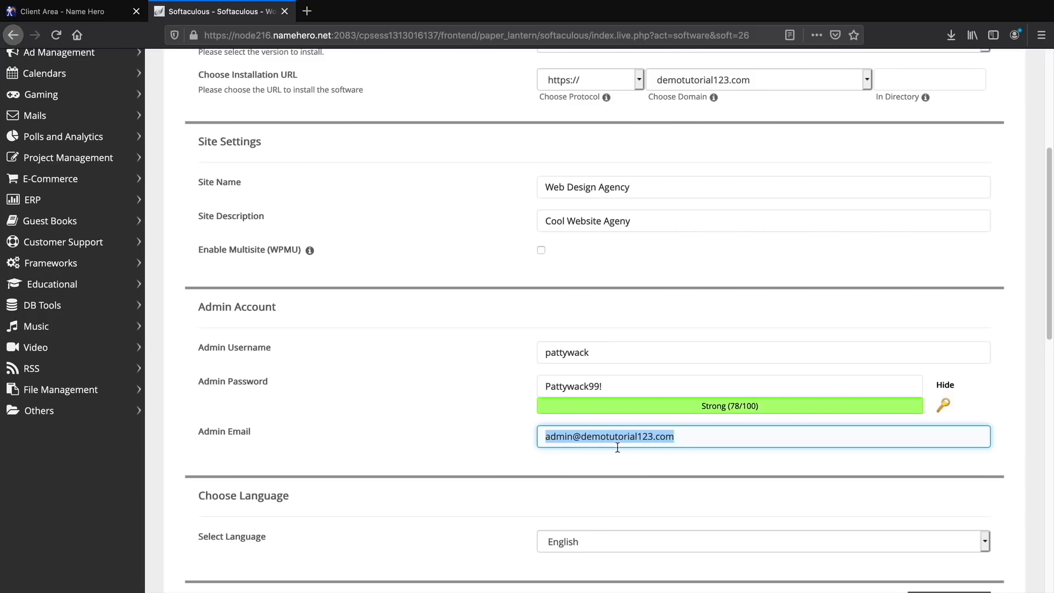
{"action": "key", "text": "ctrl+v"}
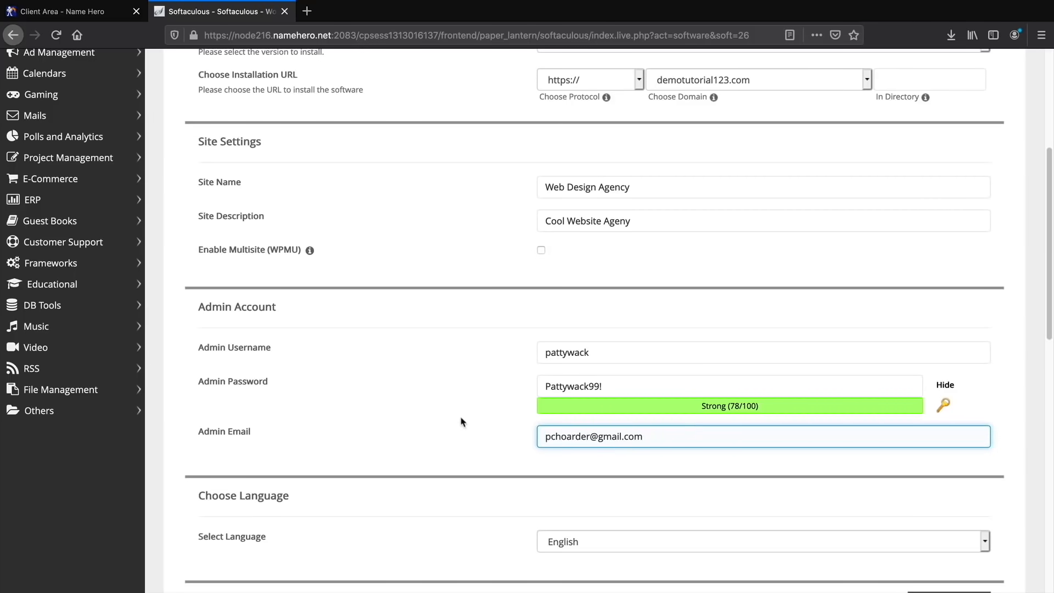
{"action": "left_click", "coordinate": [467, 421]}
{"action": "middle_click", "coordinate": [489, 410]}
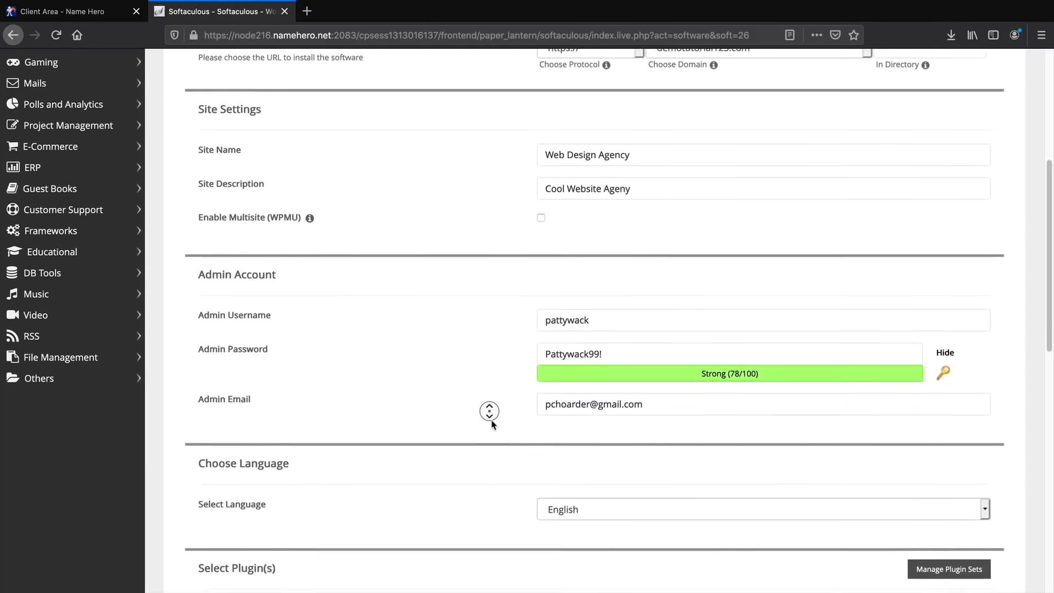
{"action": "middle_click", "coordinate": [491, 423]}
{"action": "left_click", "coordinate": [577, 357]}
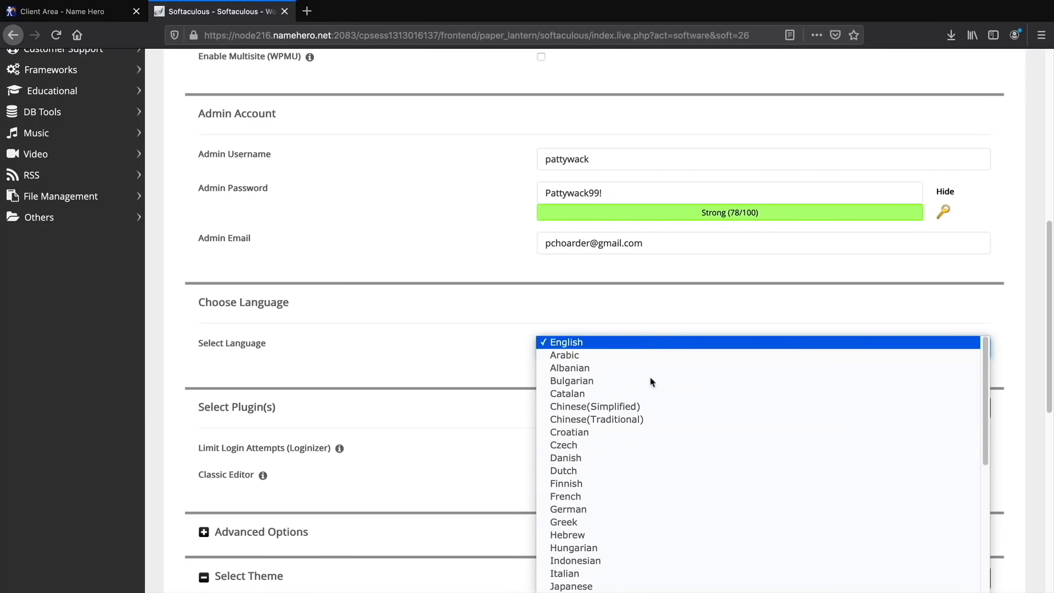
{"action": "scroll", "coordinate": [675, 428], "scroll_direction": "down", "scroll_amount": 5}
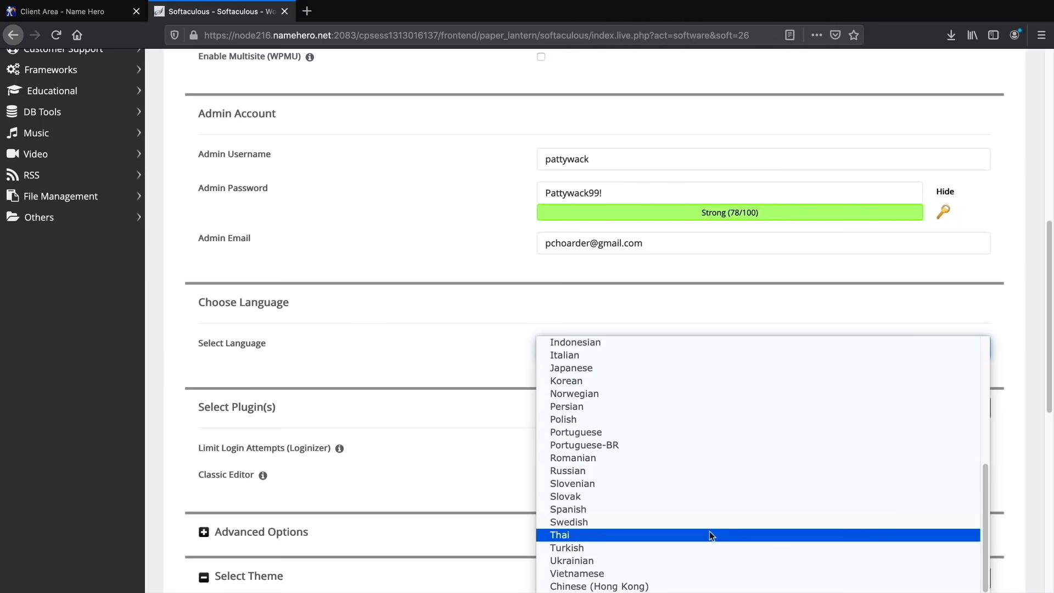
{"action": "scroll", "coordinate": [710, 536], "scroll_direction": "up", "scroll_amount": 5}
{"action": "left_click", "coordinate": [523, 371]}
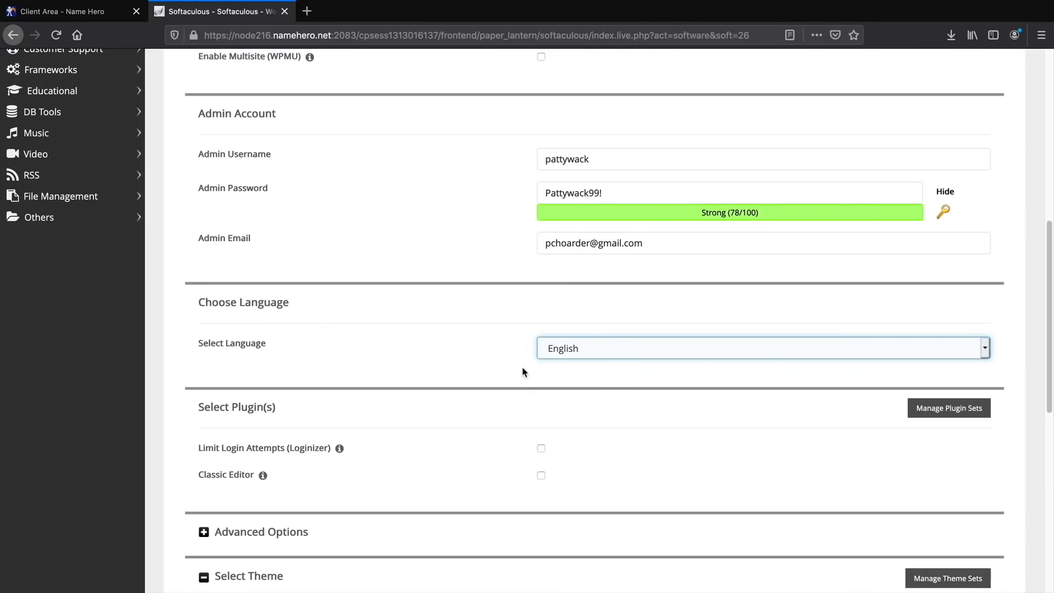
{"action": "middle_click", "coordinate": [521, 365]}
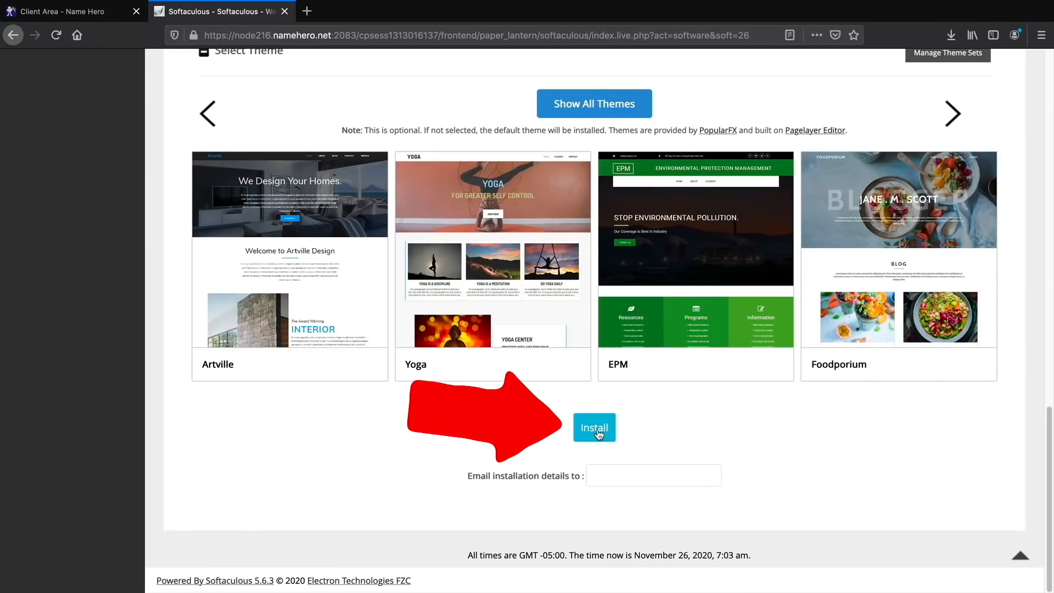
Install WordPress on demotutorial123.com, then open the new site's wp-admin via the Administrative URL.
{"action": "left_click", "coordinate": [597, 431]}
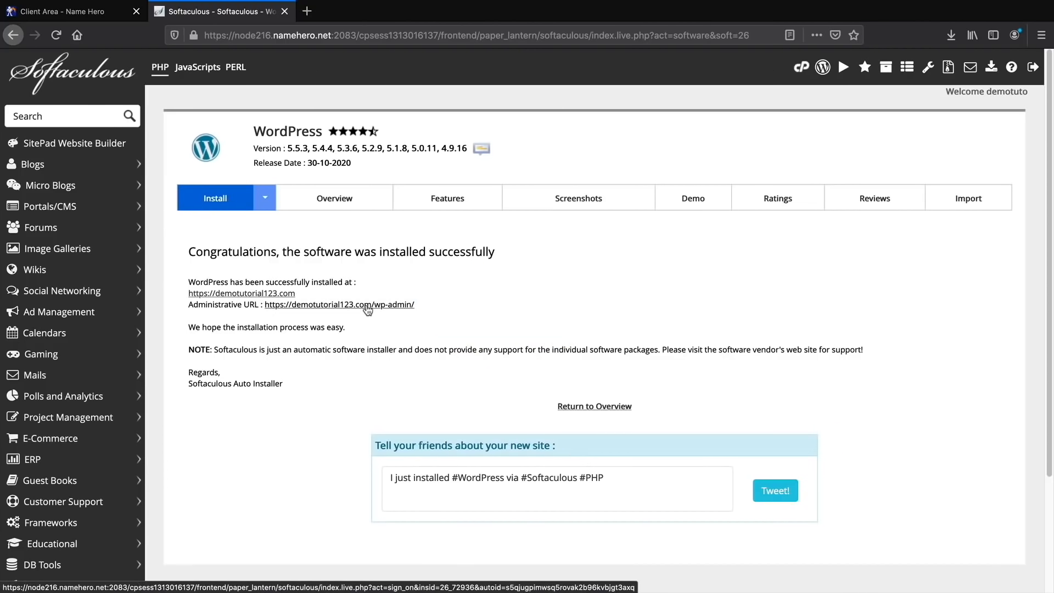
{"action": "left_click", "coordinate": [367, 305]}
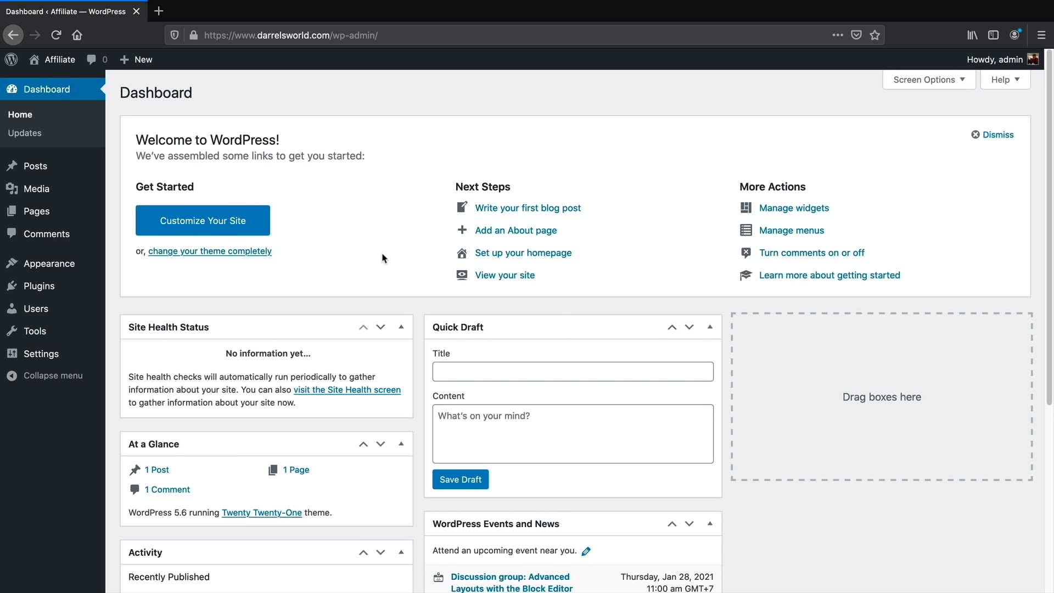
Visit the live front page, scroll over the Hello world! post, then go back to the Dashboard.
{"action": "mouse_move", "coordinate": [58, 59]}
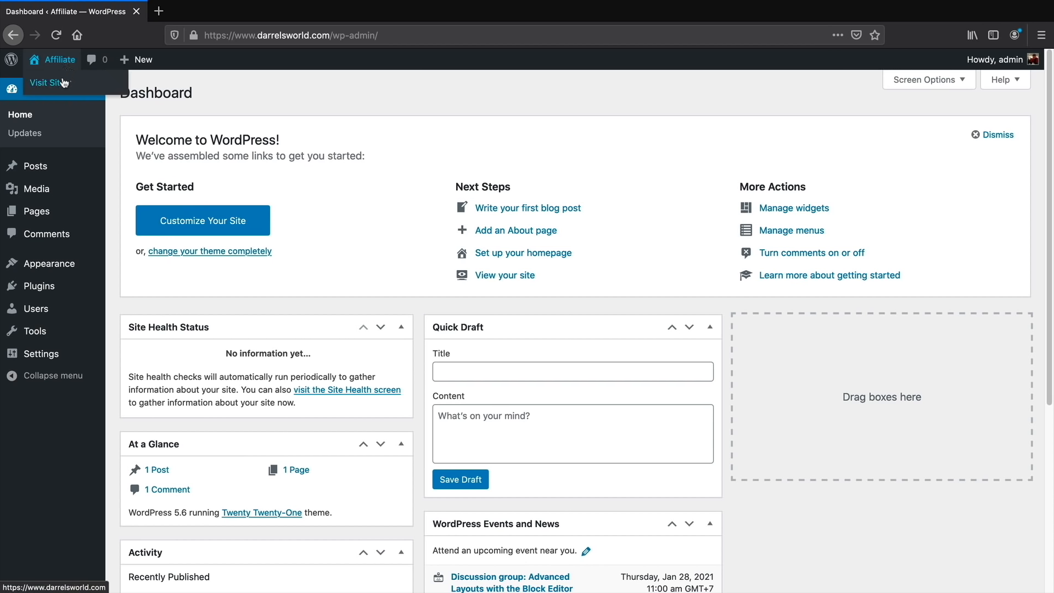
{"action": "left_click", "coordinate": [62, 84]}
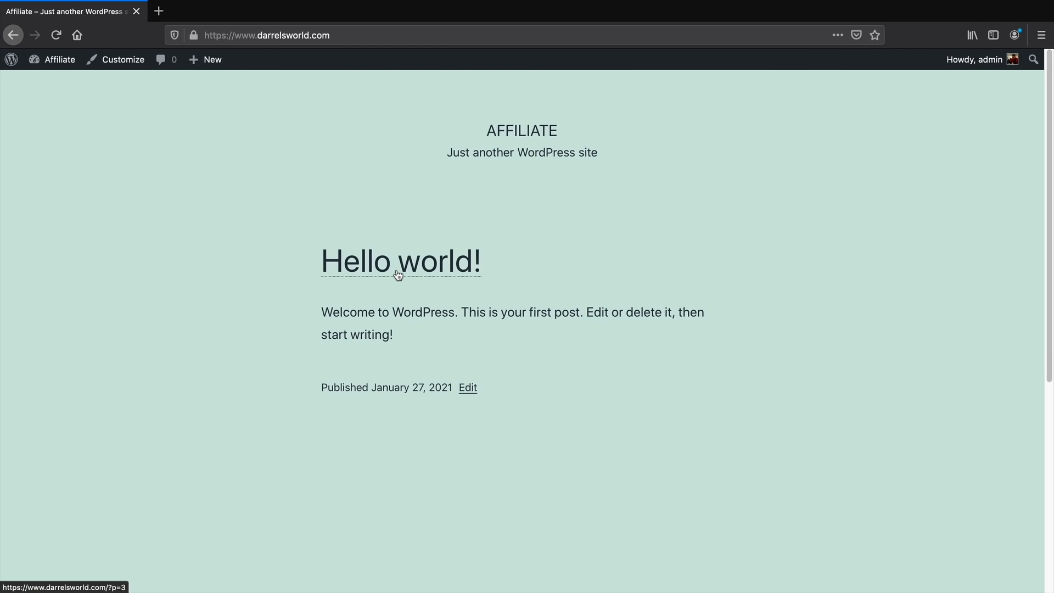
{"action": "scroll", "coordinate": [403, 263], "scroll_direction": "down", "scroll_amount": 1}
{"action": "scroll", "coordinate": [406, 259], "scroll_direction": "down", "scroll_amount": 5}
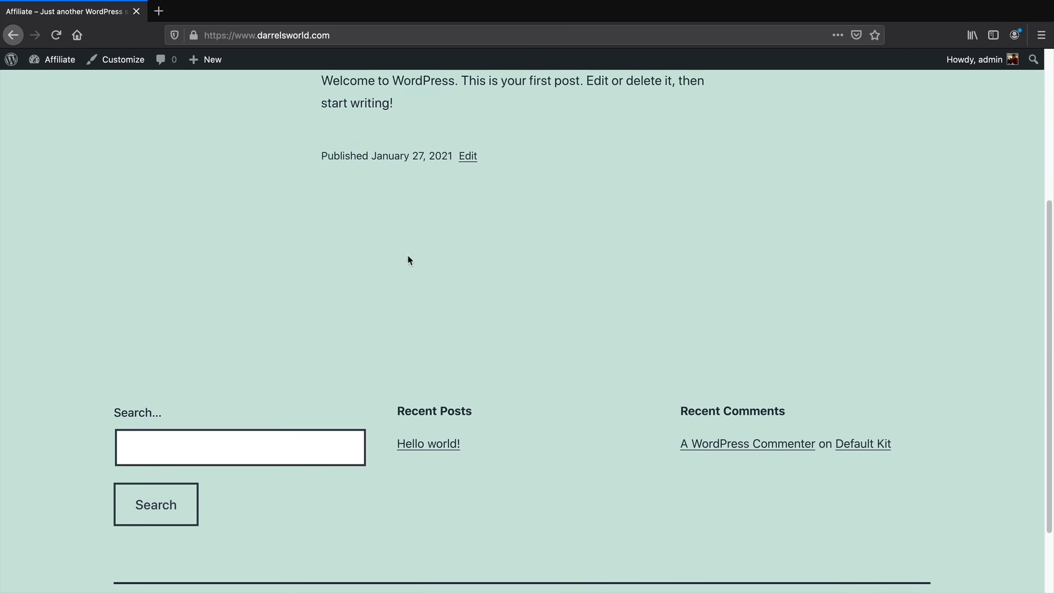
{"action": "scroll", "coordinate": [490, 395], "scroll_direction": "up", "scroll_amount": 6}
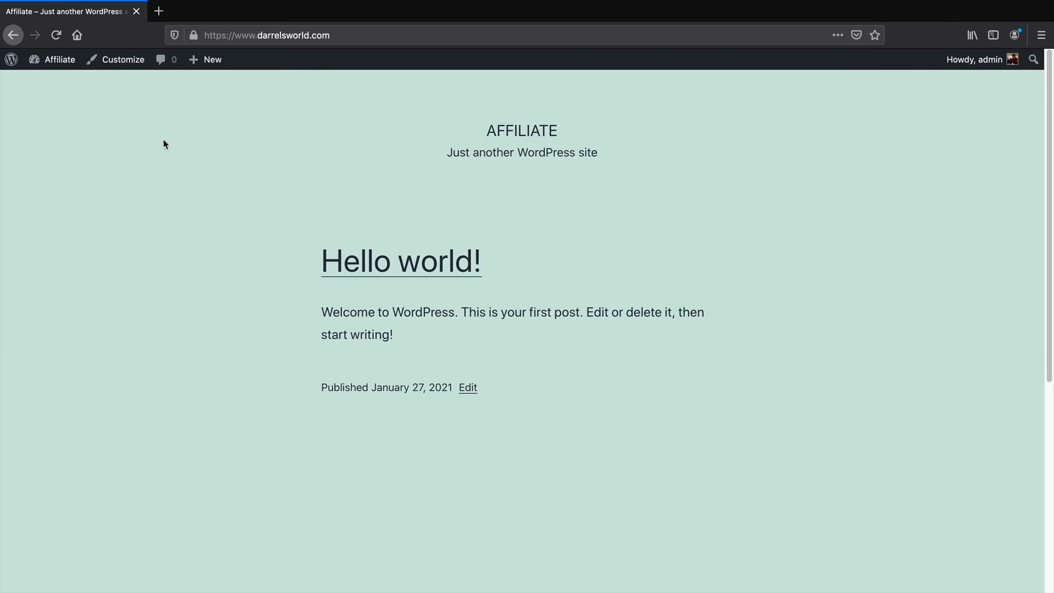
{"action": "left_click", "coordinate": [65, 82]}
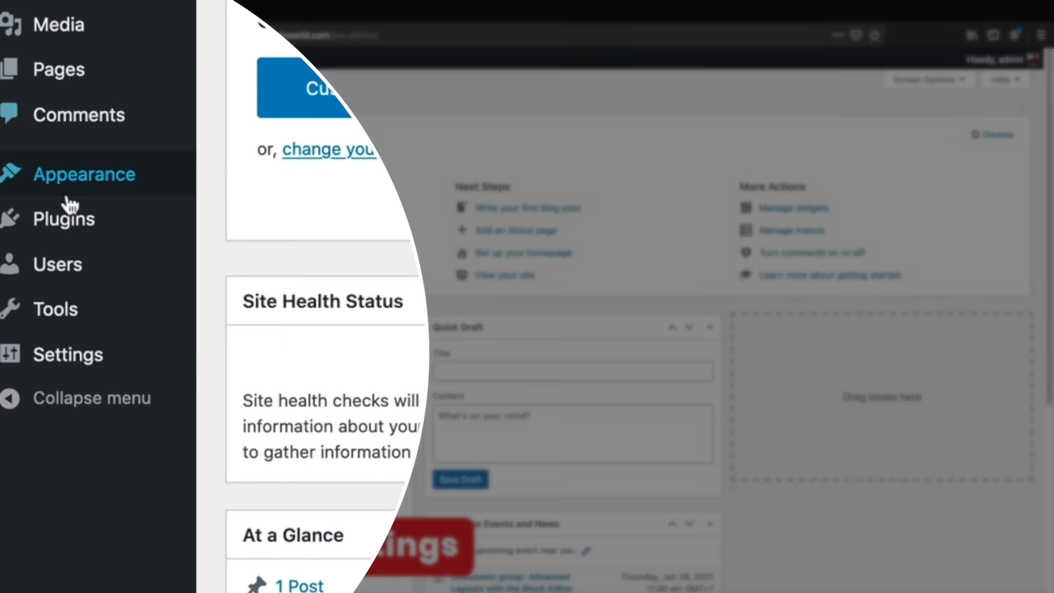
On Users > Profile, try Light, Modern and Blue, then set the admin colour scheme to Midnight.
{"action": "mouse_move", "coordinate": [37, 312]}
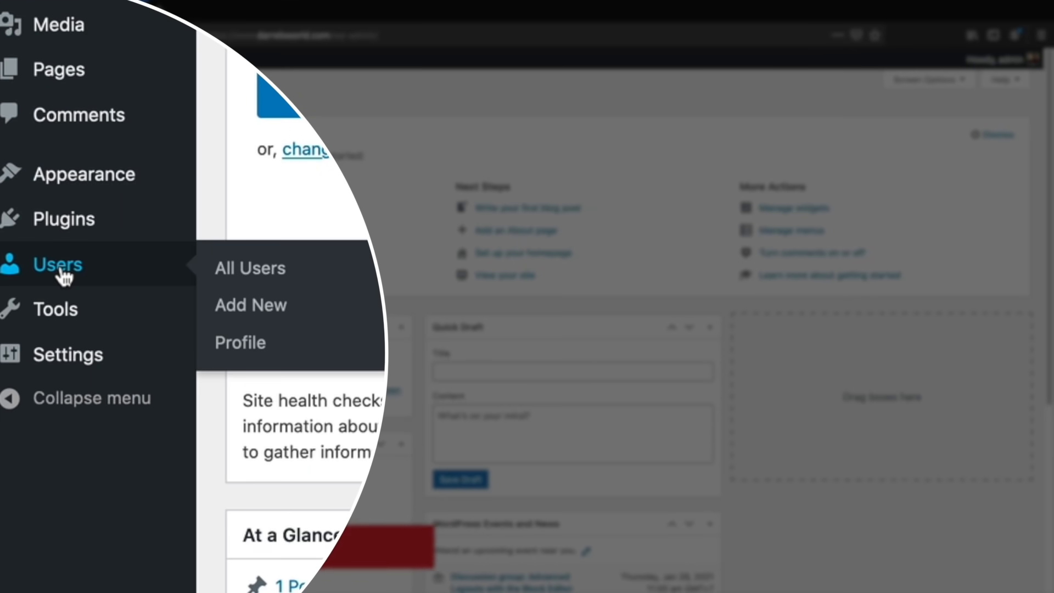
{"action": "left_click", "coordinate": [270, 346]}
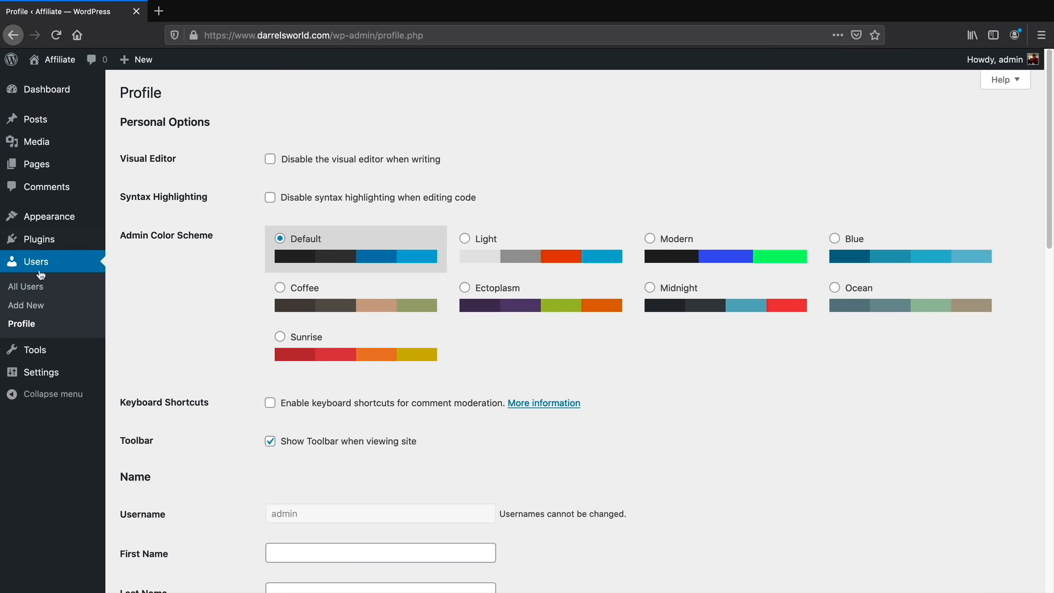
{"action": "left_click", "coordinate": [515, 261]}
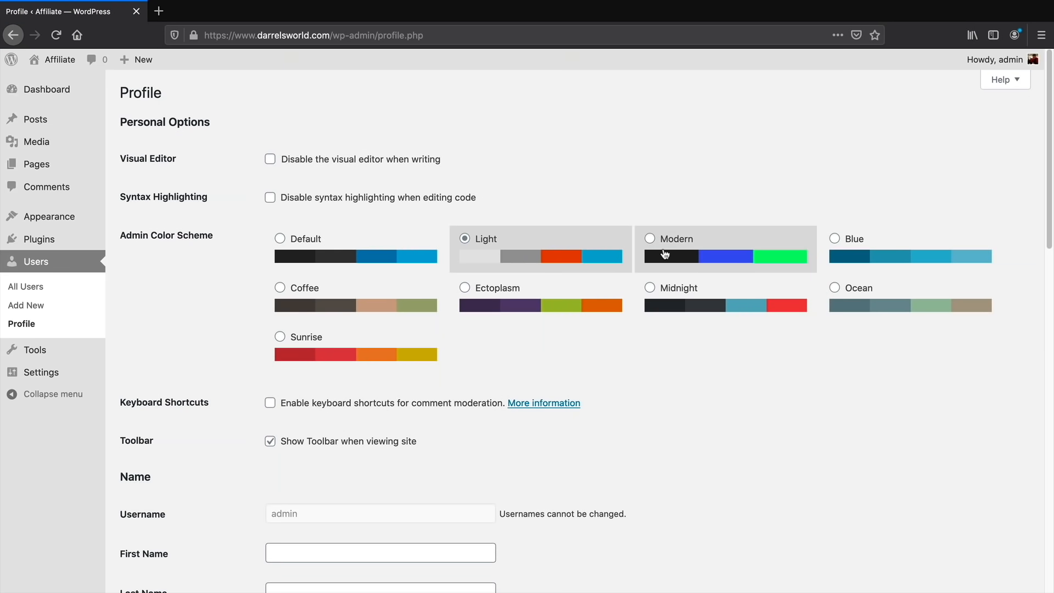
{"action": "left_click", "coordinate": [661, 258]}
{"action": "left_click", "coordinate": [856, 272]}
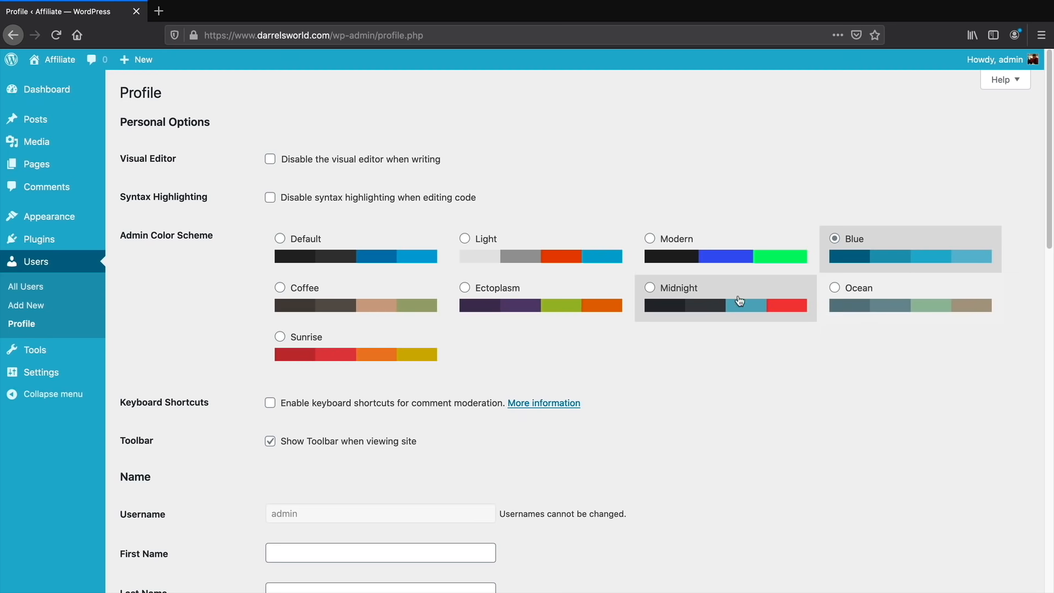
{"action": "left_click", "coordinate": [722, 297]}
{"action": "left_click", "coordinate": [710, 252]}
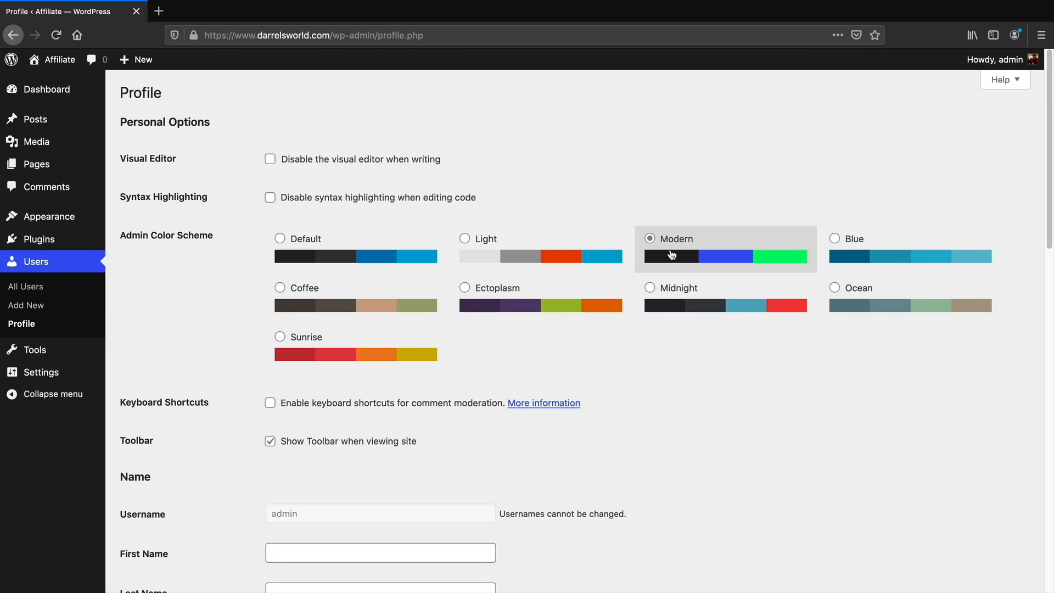
{"action": "left_click", "coordinate": [678, 292]}
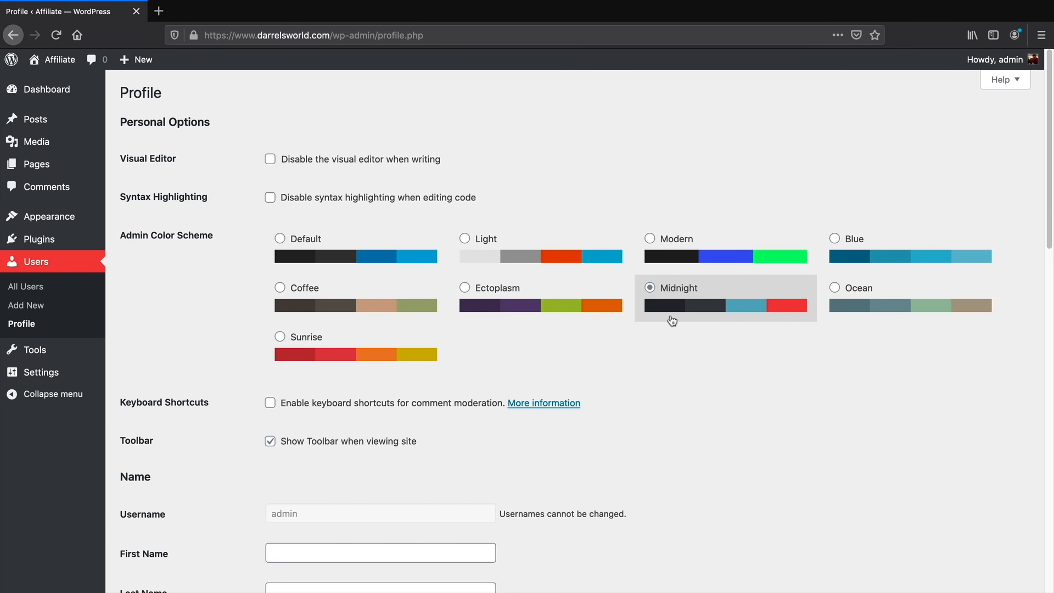
Scroll down the profile and select the whole account e-mail address.
{"action": "scroll", "coordinate": [681, 318], "scroll_direction": "down", "scroll_amount": 5}
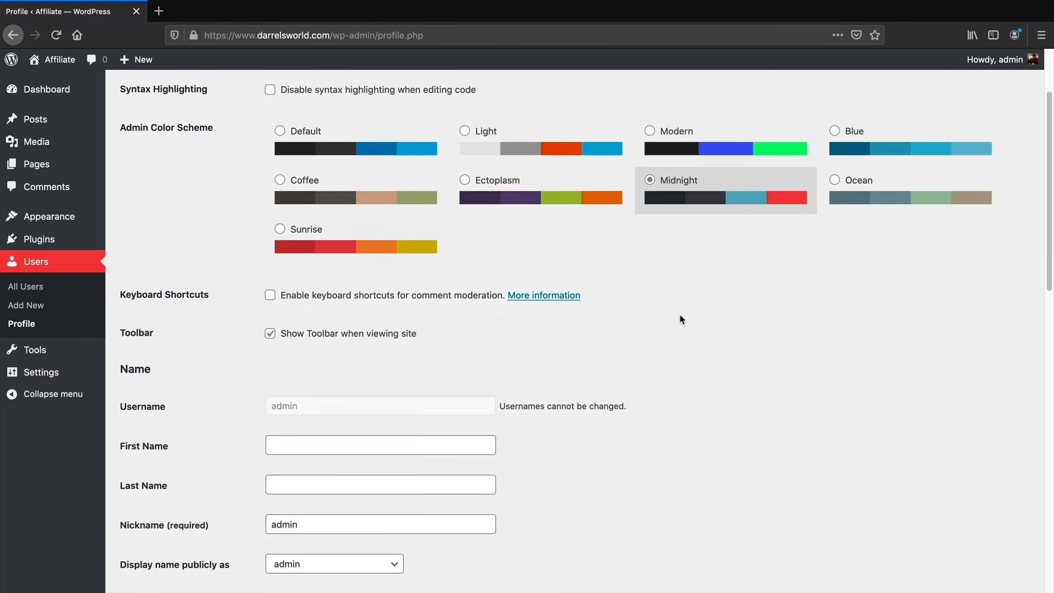
{"action": "scroll", "coordinate": [679, 312], "scroll_direction": "down", "scroll_amount": 3}
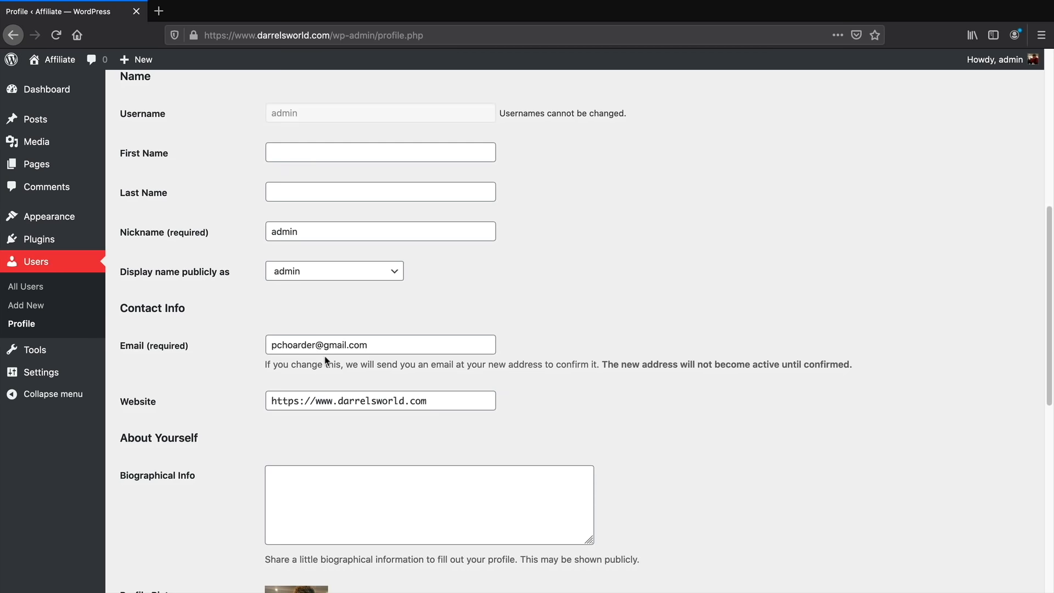
{"action": "triple_click", "coordinate": [351, 343]}
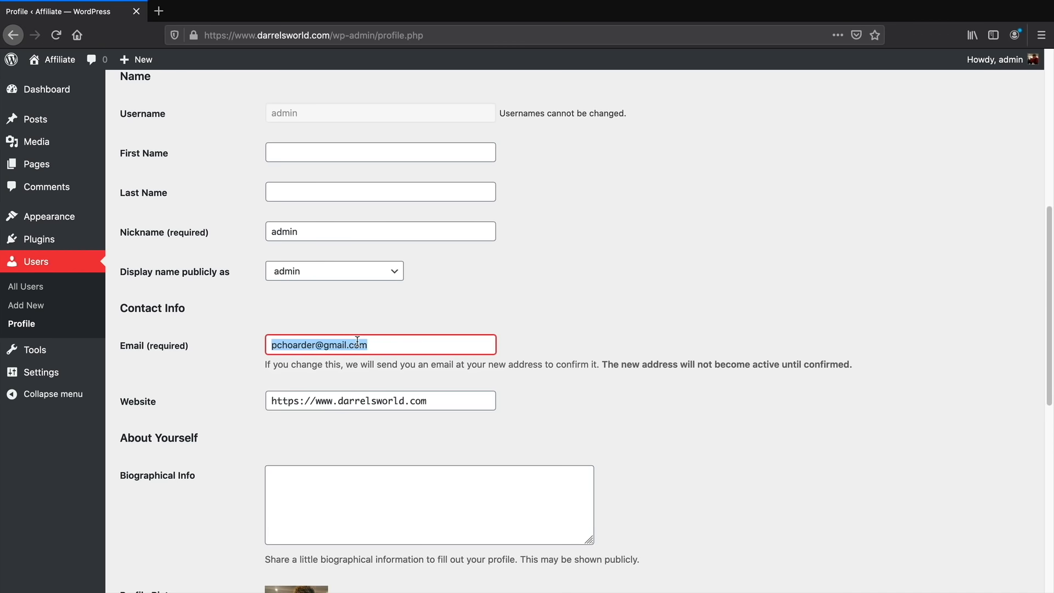
Click into the Biographical Info box and clear the stray help-text selection.
{"action": "scroll", "coordinate": [625, 384], "scroll_direction": "down", "scroll_amount": 5}
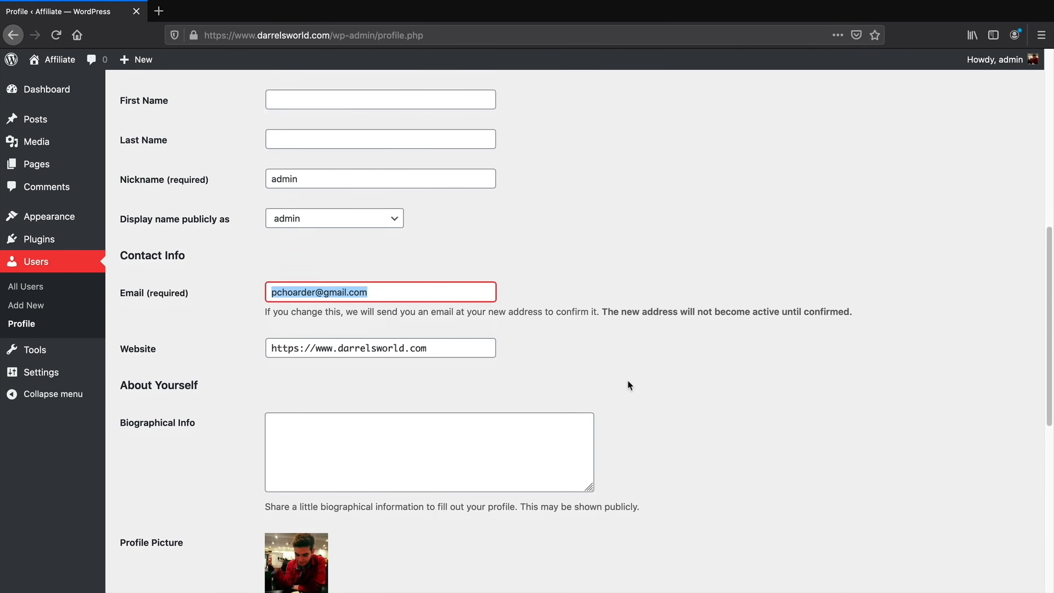
{"action": "left_click", "coordinate": [370, 283]}
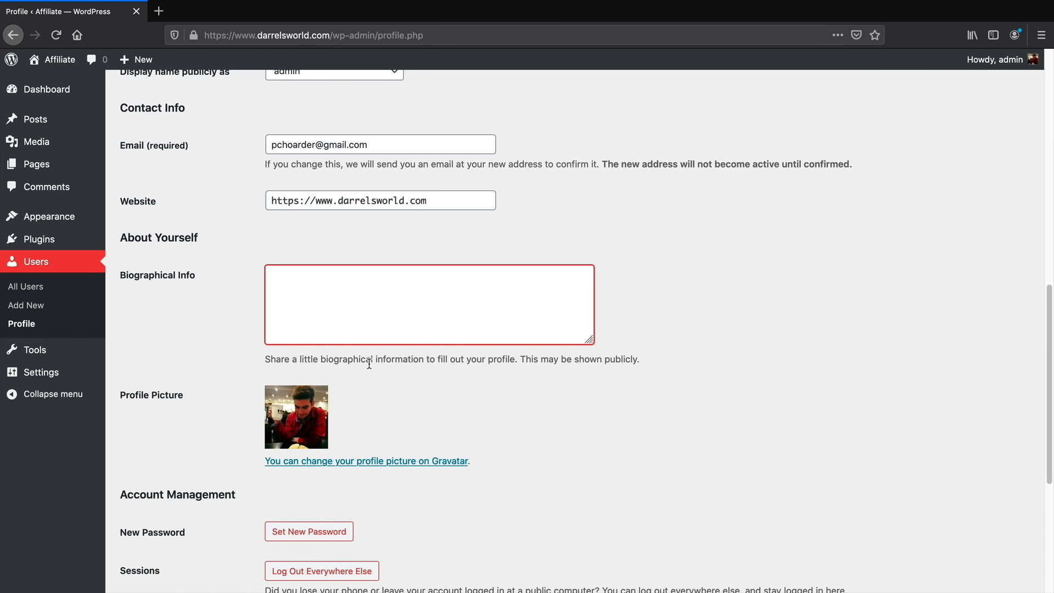
{"action": "left_click_drag", "start_coordinate": [369, 363], "coordinate": [583, 363]}
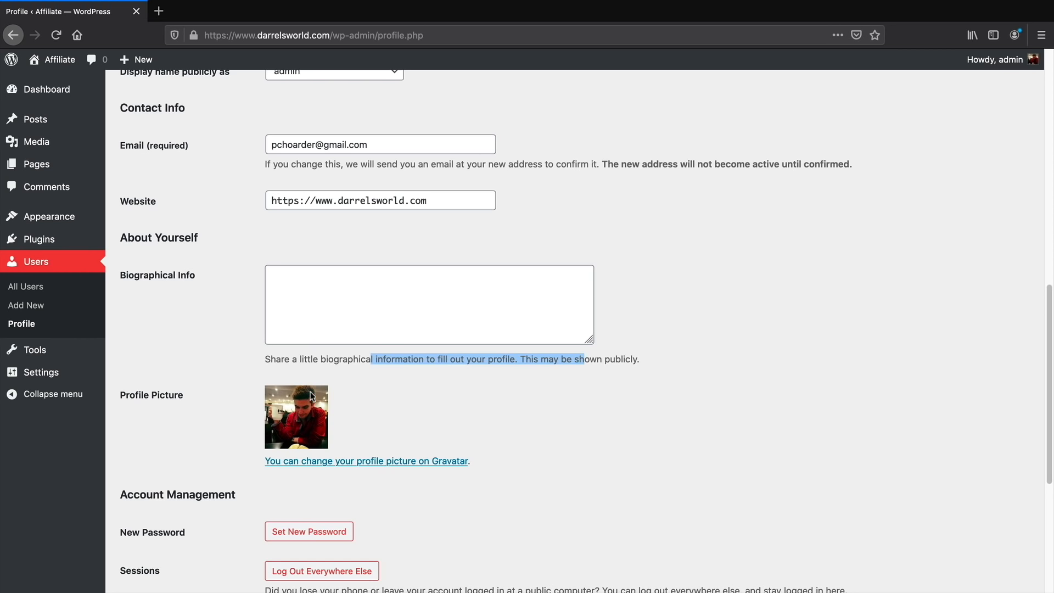
{"action": "left_click", "coordinate": [388, 406]}
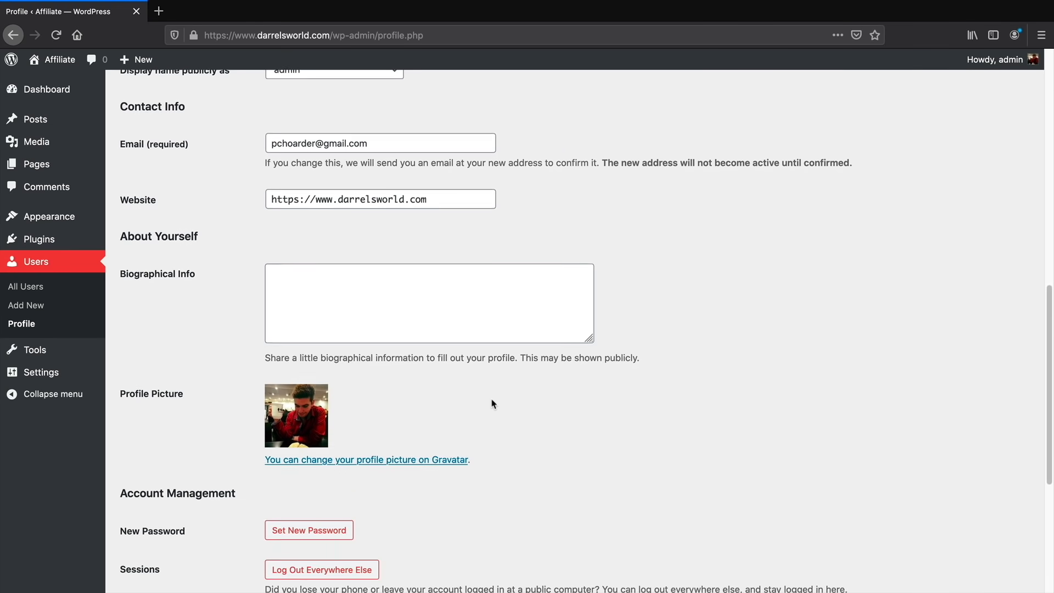
Generate a new password, cancel it to keep the current one, and click Update Profile.
{"action": "scroll", "coordinate": [492, 404], "scroll_direction": "down", "scroll_amount": 2}
{"action": "scroll", "coordinate": [492, 404], "scroll_direction": "down", "scroll_amount": 3}
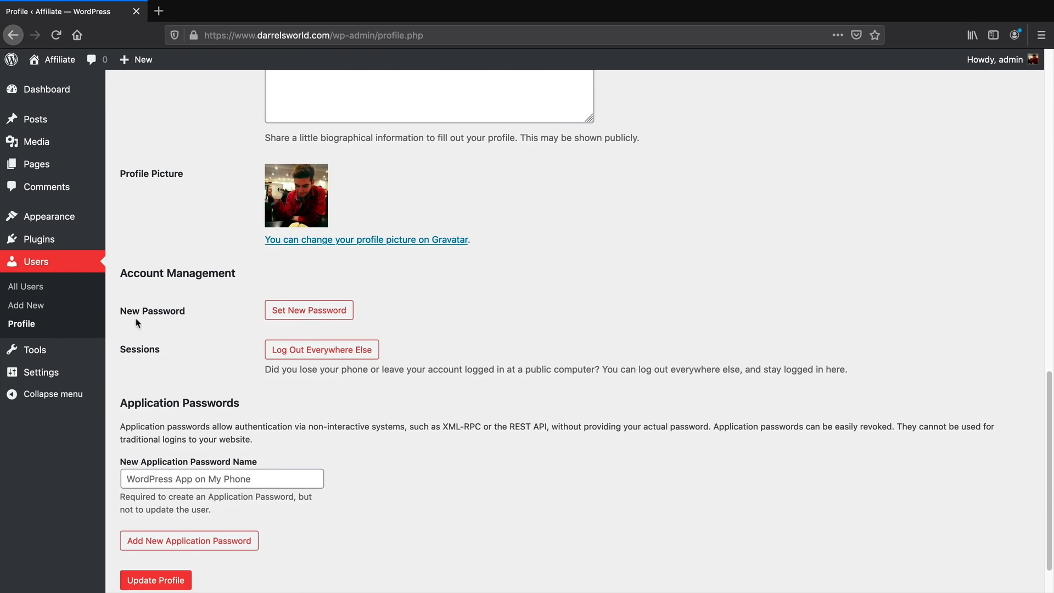
{"action": "left_click_drag", "start_coordinate": [136, 318], "coordinate": [186, 316]}
{"action": "left_click", "coordinate": [308, 315]}
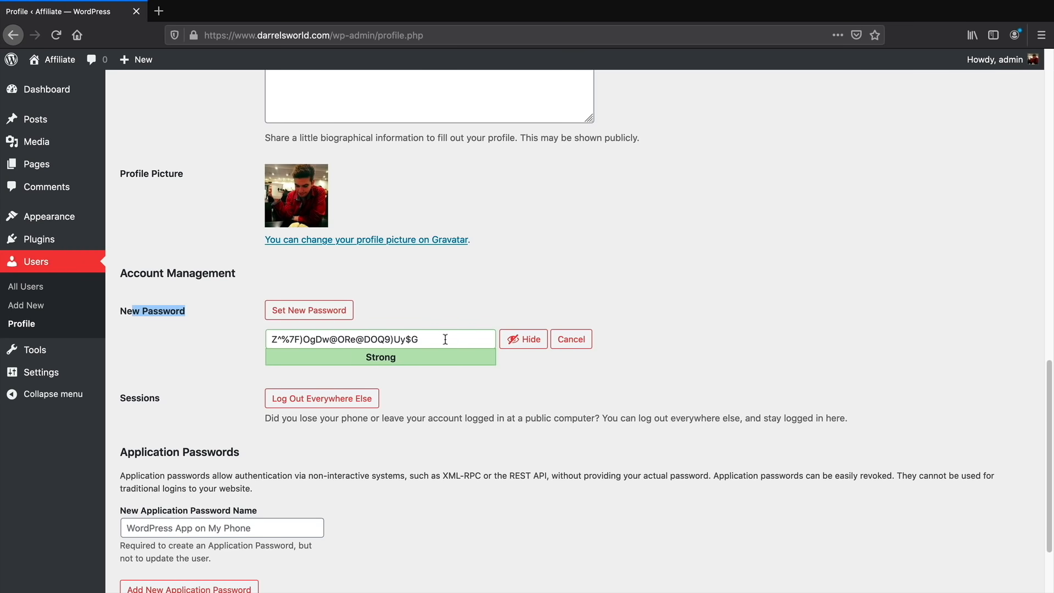
{"action": "triple_click", "coordinate": [399, 342]}
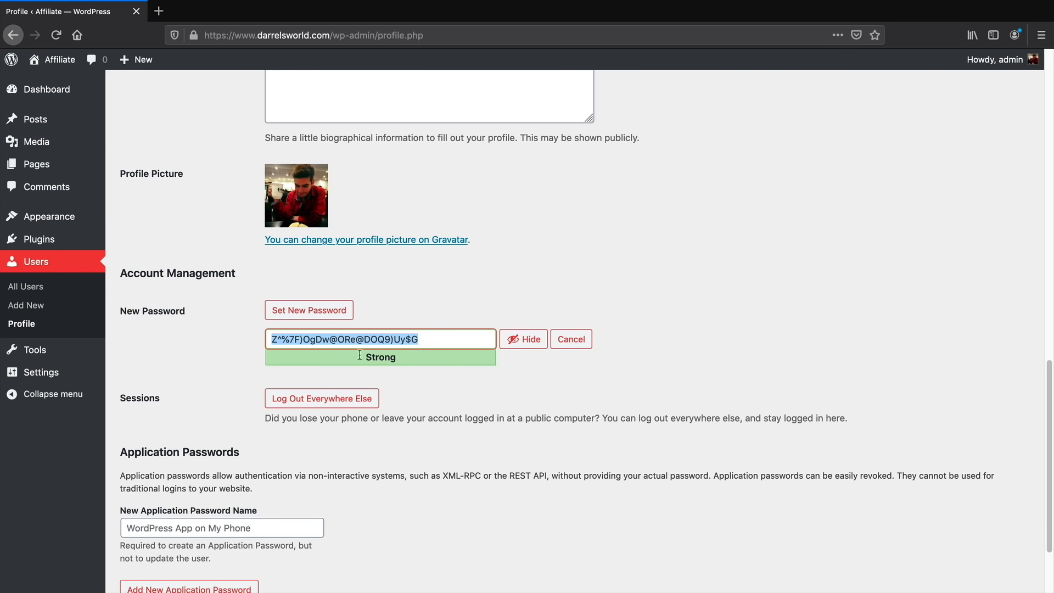
{"action": "left_click", "coordinate": [571, 340]}
{"action": "scroll", "coordinate": [203, 369], "scroll_direction": "down", "scroll_amount": 1}
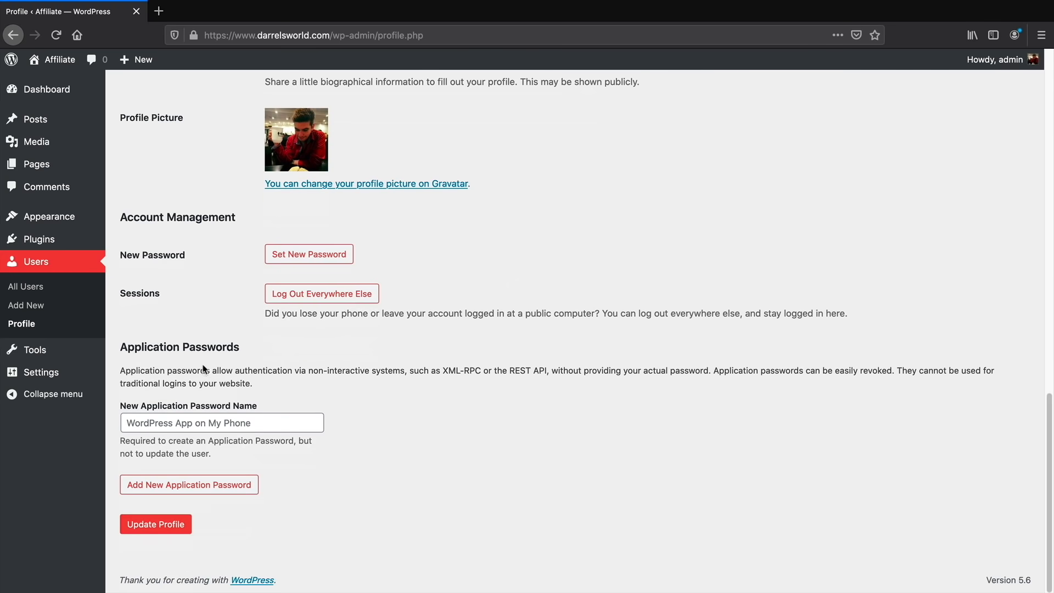
{"action": "left_click", "coordinate": [156, 525]}
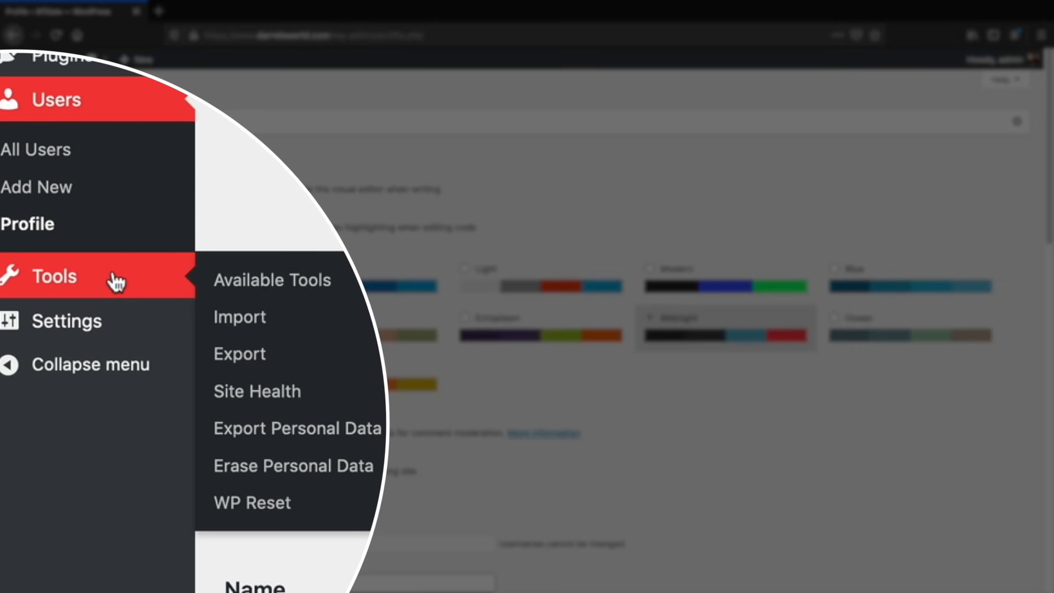
Switch the permalink structure to Post name (/%postname%/) and save the change.
{"action": "mouse_move", "coordinate": [54, 375]}
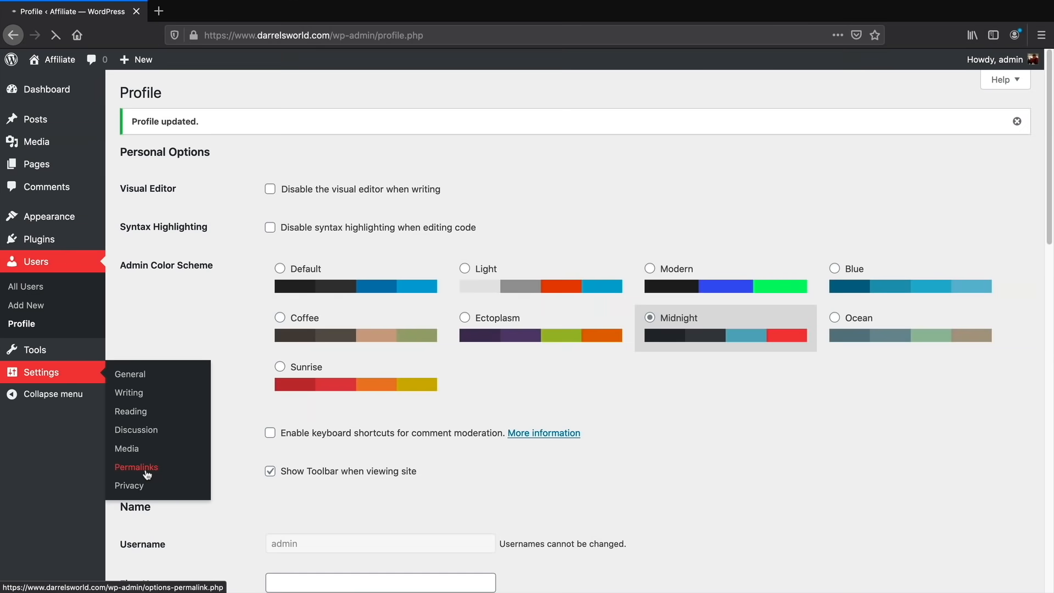
{"action": "left_click", "coordinate": [144, 467]}
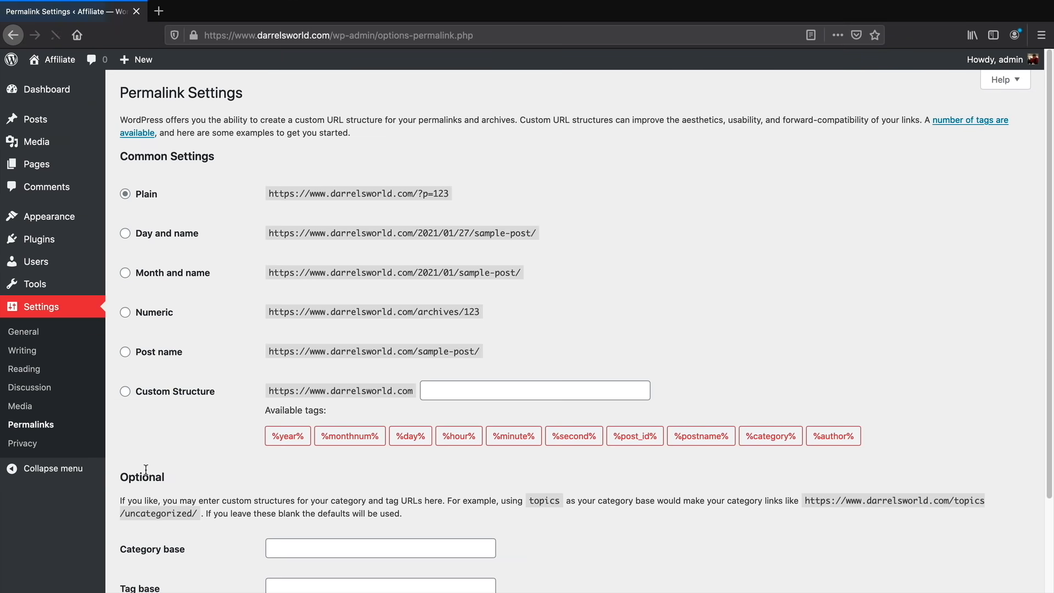
{"action": "left_click", "coordinate": [155, 353]}
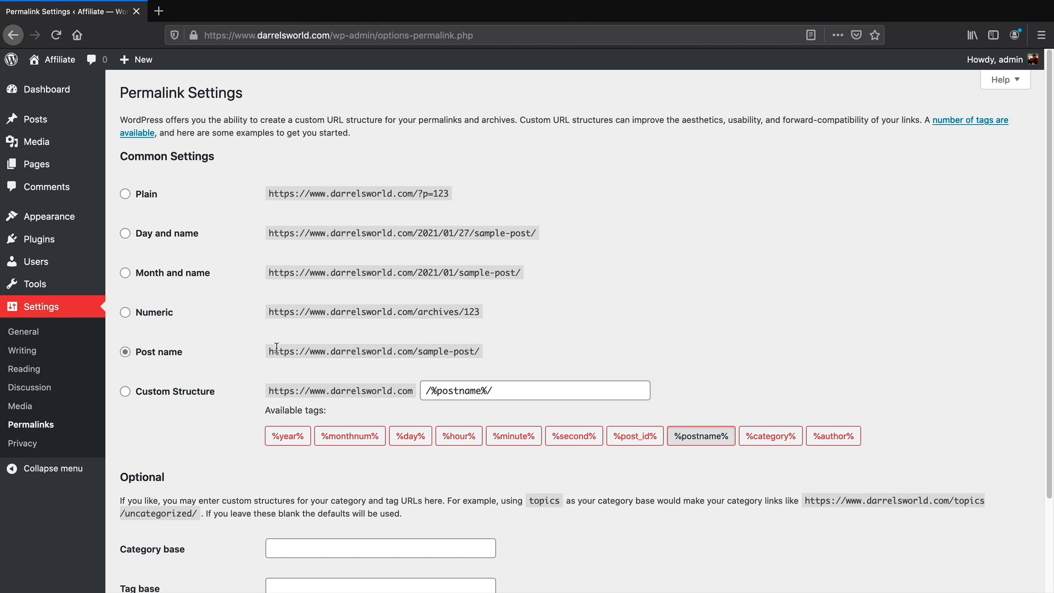
{"action": "left_click_drag", "start_coordinate": [297, 354], "coordinate": [414, 354]}
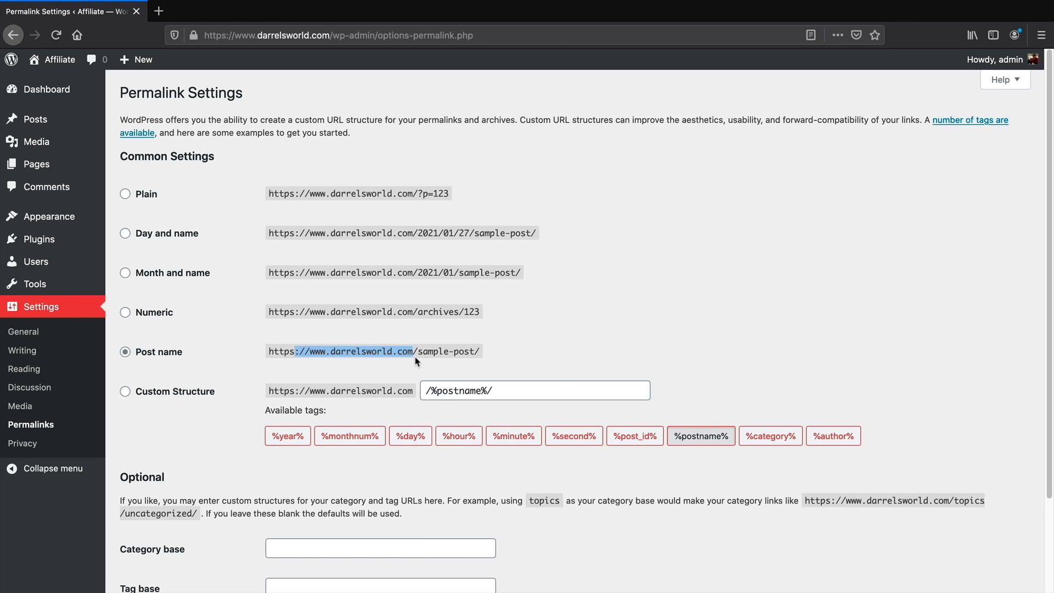
{"action": "left_click_drag", "start_coordinate": [412, 273], "coordinate": [498, 273]}
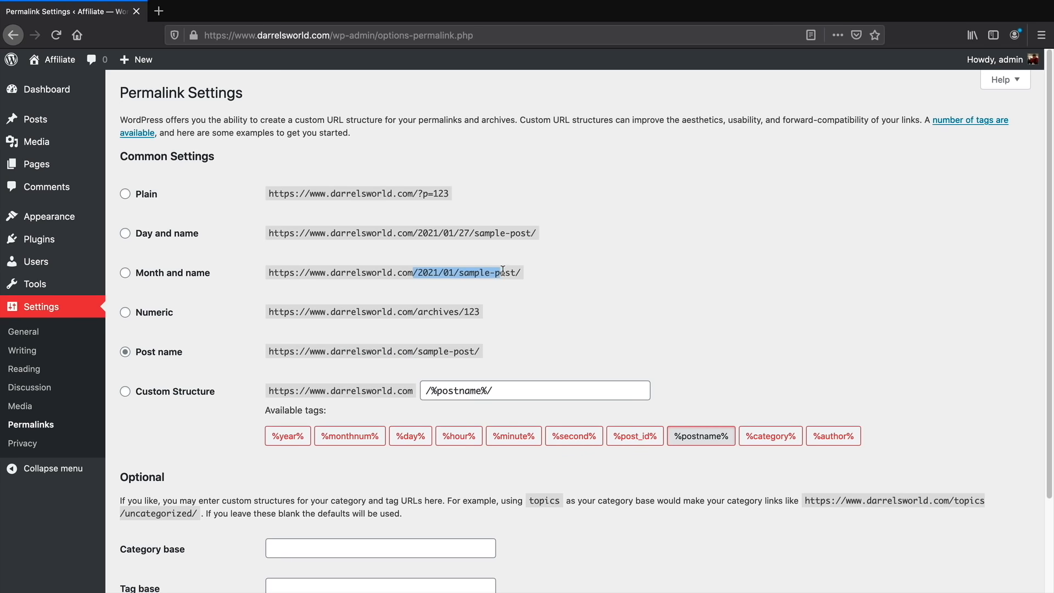
{"action": "left_click_drag", "start_coordinate": [423, 351], "coordinate": [337, 371]}
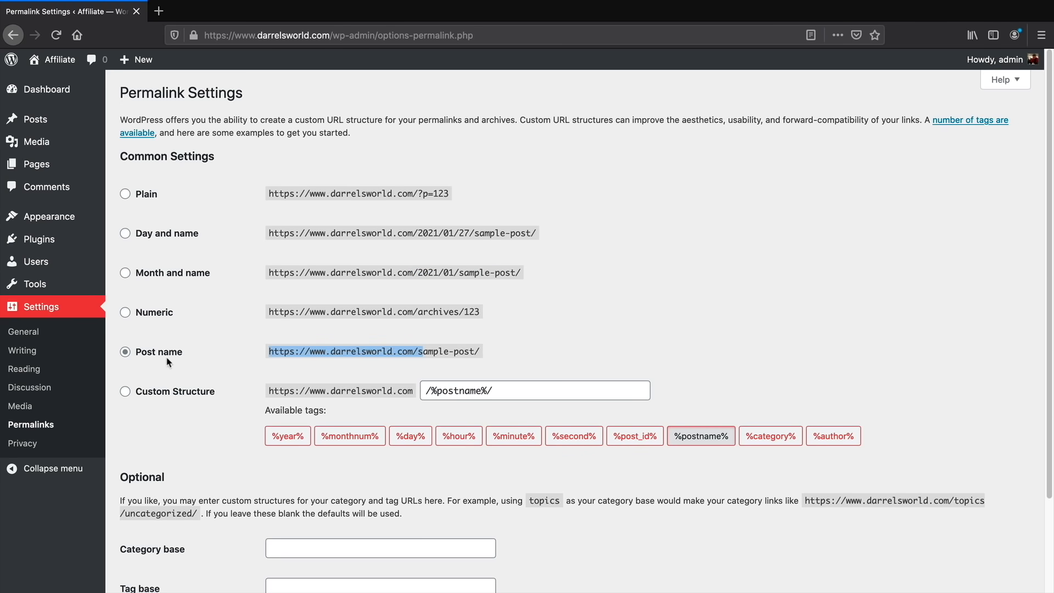
{"action": "scroll", "coordinate": [178, 350], "scroll_direction": "down", "scroll_amount": 3}
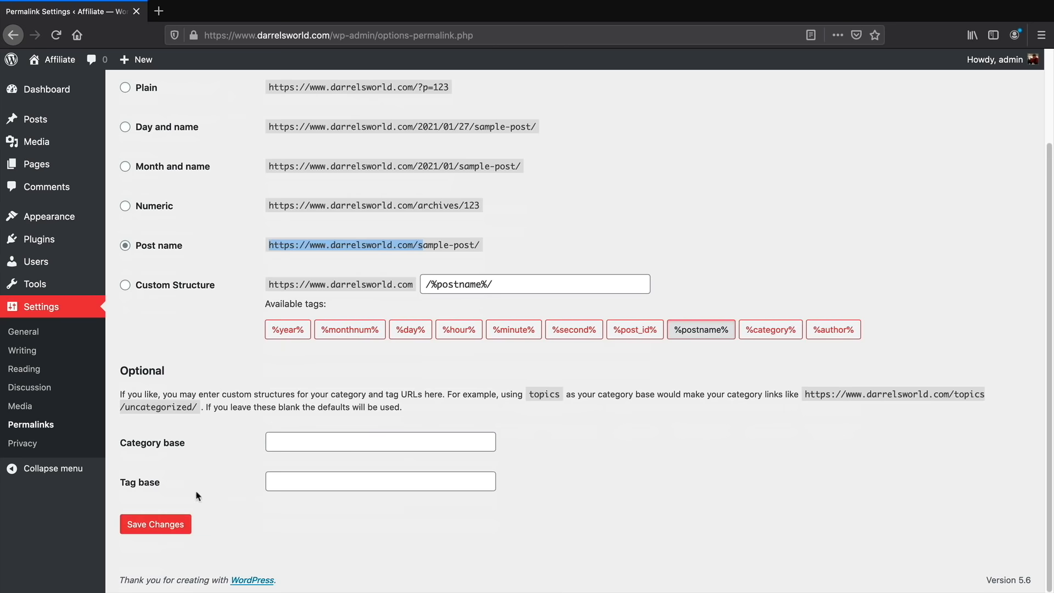
{"action": "left_click", "coordinate": [176, 525]}
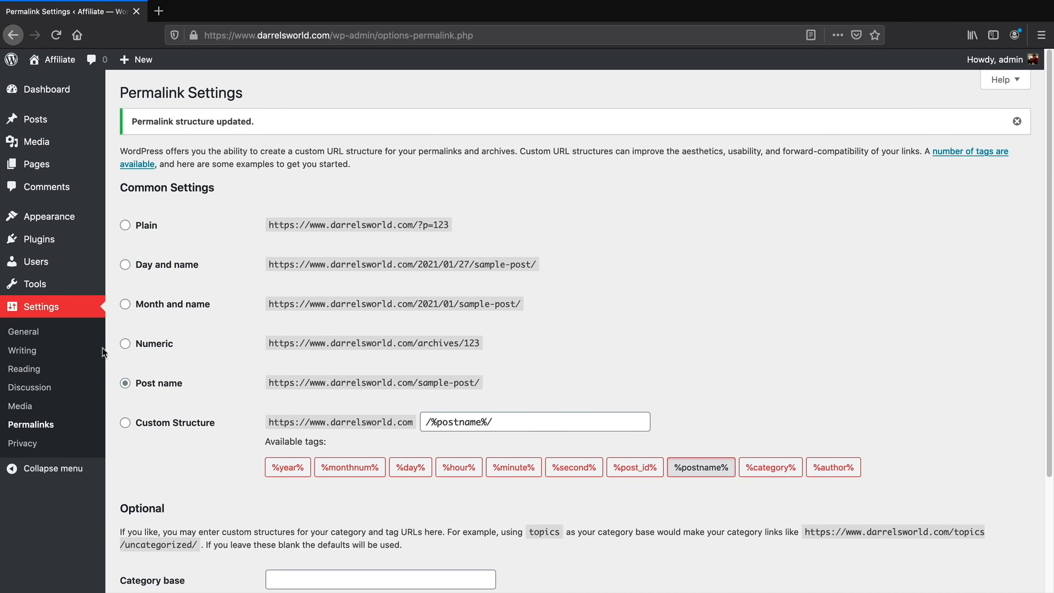
In Settings > General, browse the Site Language list and keep English (United States).
{"action": "left_click", "coordinate": [45, 333]}
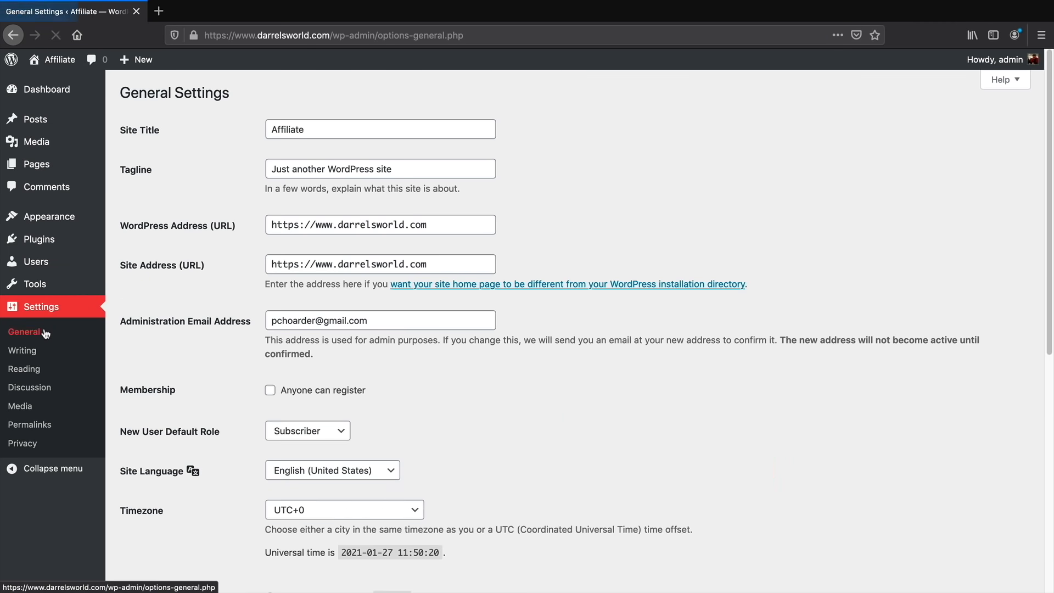
{"action": "scroll", "coordinate": [225, 294], "scroll_direction": "down", "scroll_amount": 3}
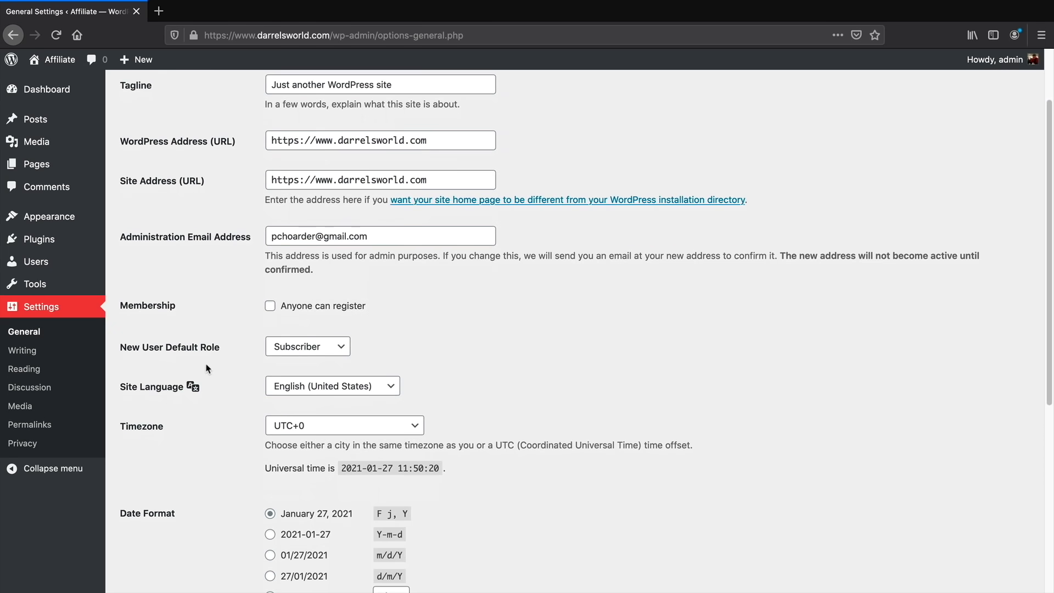
{"action": "left_click", "coordinate": [347, 390]}
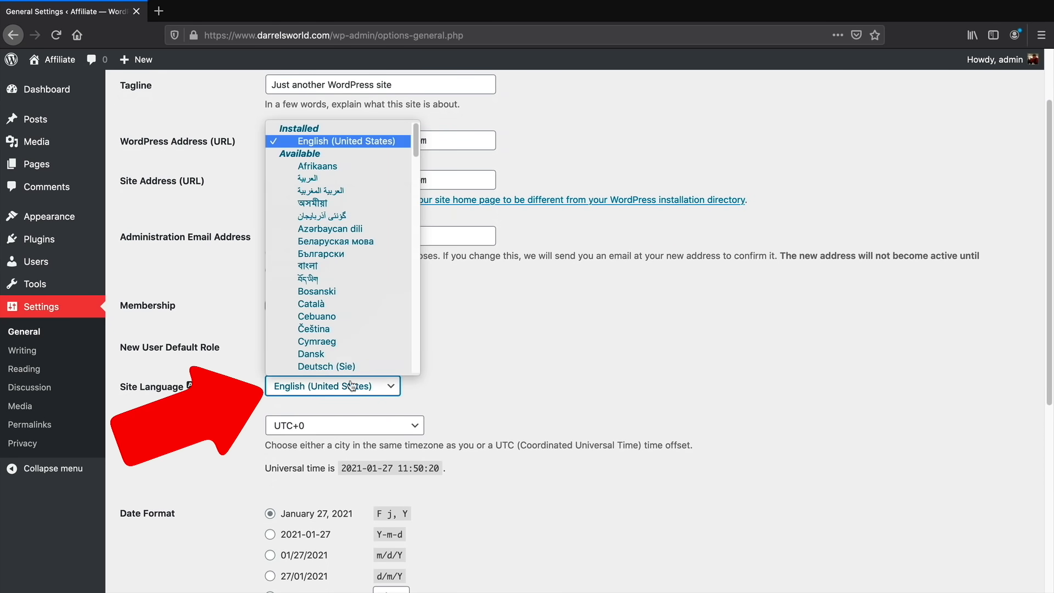
{"action": "scroll", "coordinate": [347, 210], "scroll_direction": "down", "scroll_amount": 20}
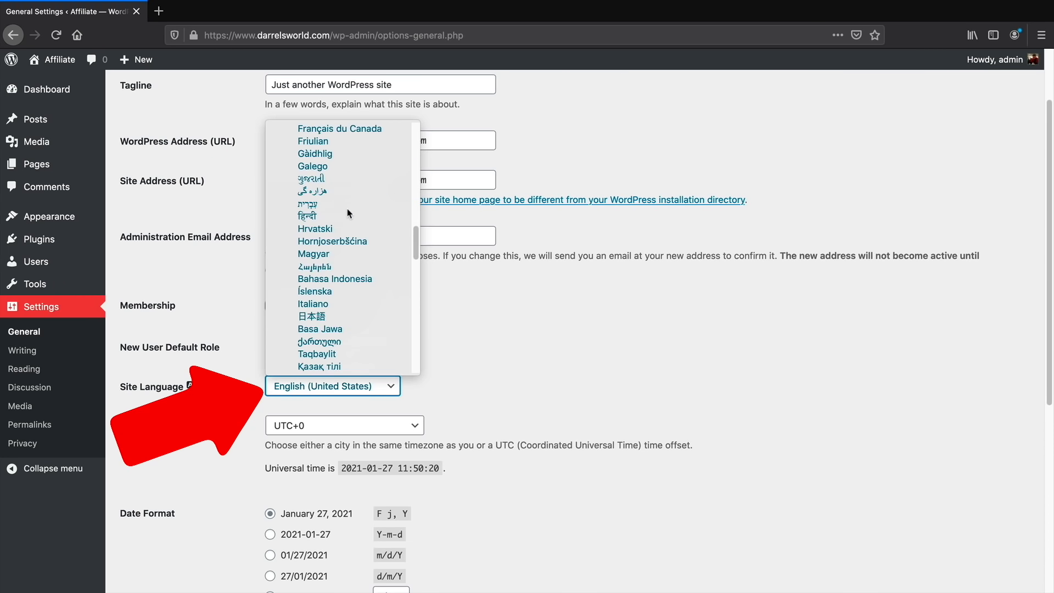
{"action": "scroll", "coordinate": [347, 213], "scroll_direction": "down", "scroll_amount": 3}
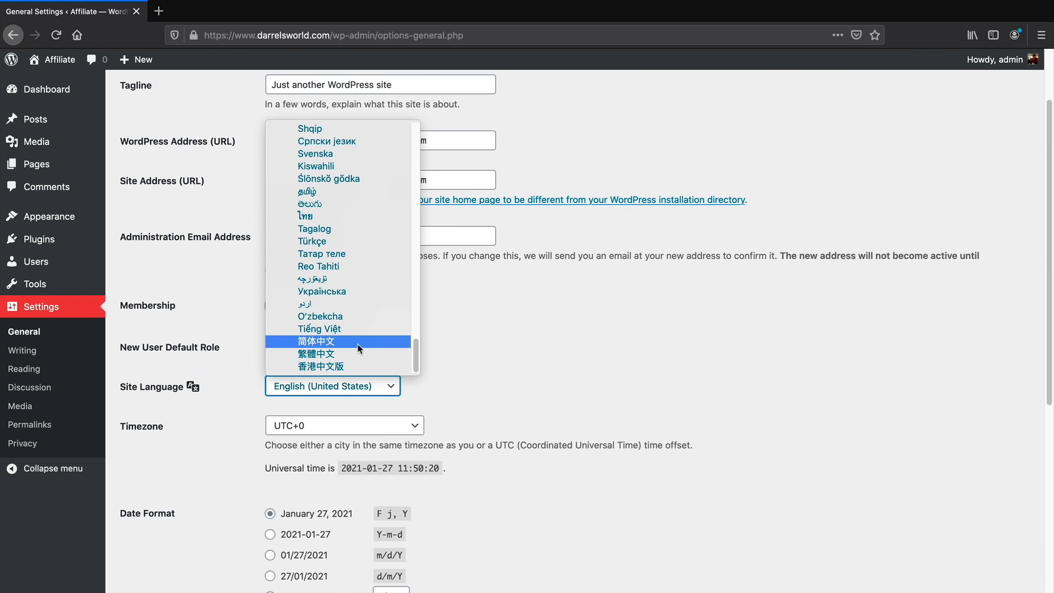
{"action": "scroll", "coordinate": [357, 344], "scroll_direction": "up", "scroll_amount": 5}
{"action": "scroll", "coordinate": [358, 346], "scroll_direction": "up", "scroll_amount": 2}
{"action": "scroll", "coordinate": [367, 291], "scroll_direction": "up", "scroll_amount": 3}
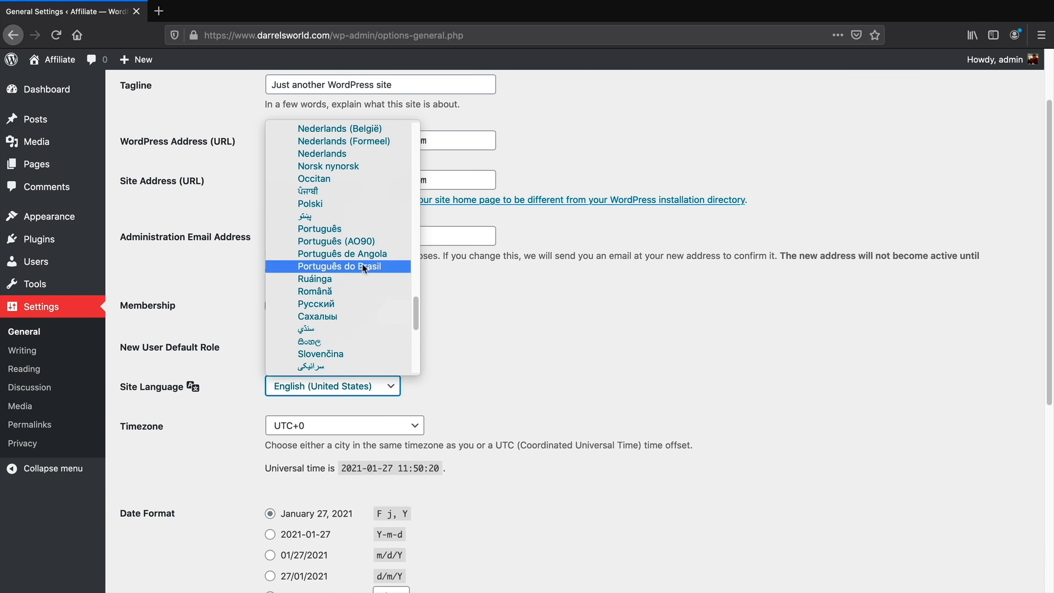
{"action": "scroll", "coordinate": [365, 264], "scroll_direction": "up", "scroll_amount": 2}
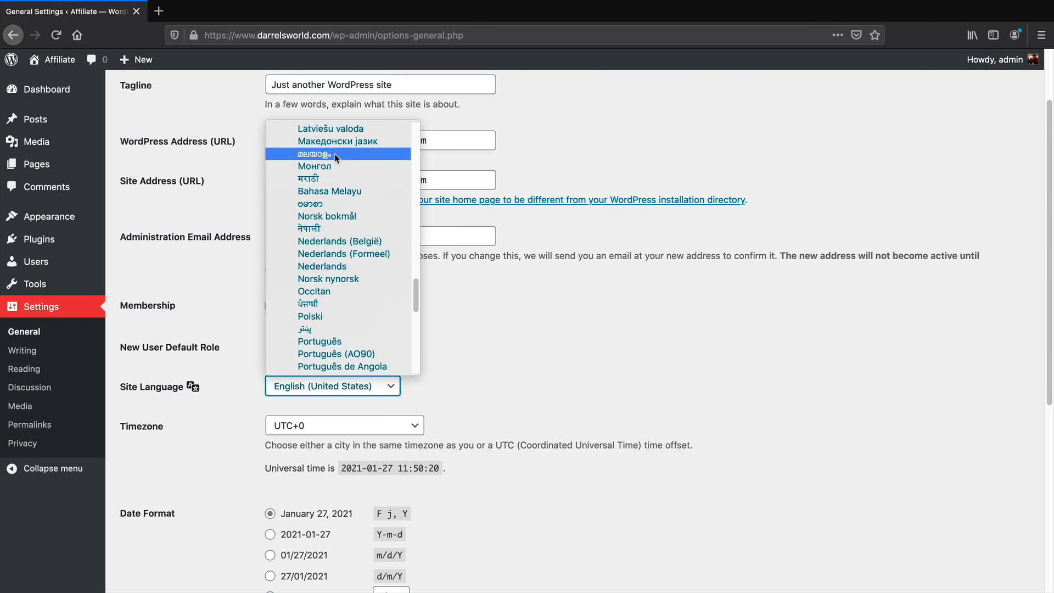
{"action": "scroll", "coordinate": [337, 184], "scroll_direction": "up", "scroll_amount": 4}
{"action": "scroll", "coordinate": [338, 208], "scroll_direction": "up", "scroll_amount": 12}
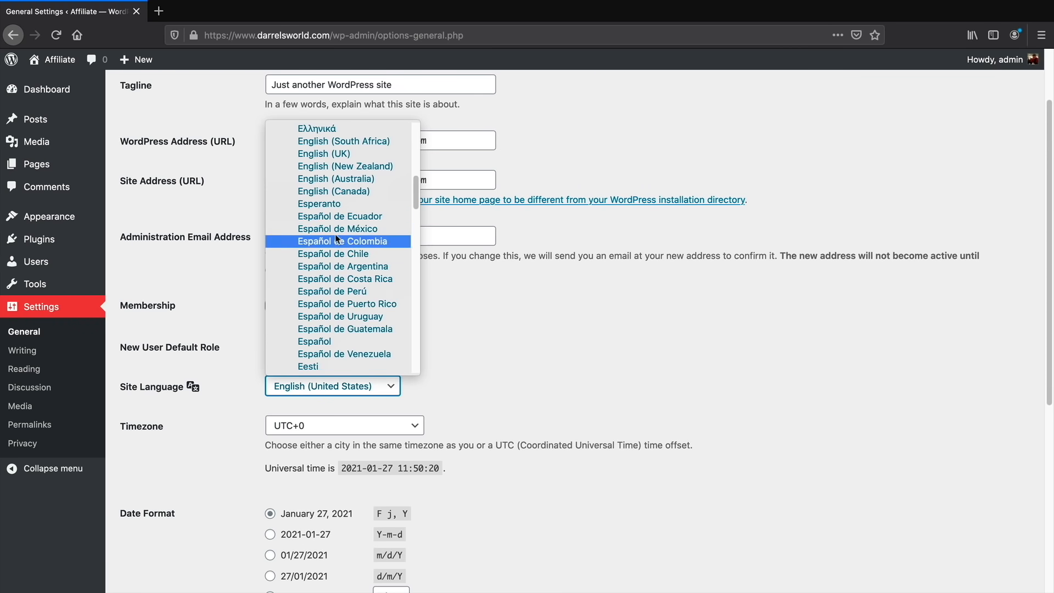
{"action": "scroll", "coordinate": [343, 236], "scroll_direction": "up", "scroll_amount": 3}
{"action": "left_click", "coordinate": [613, 381]}
Save the General Settings with timezone left at UTC+0.
{"action": "left_click", "coordinate": [607, 366]}
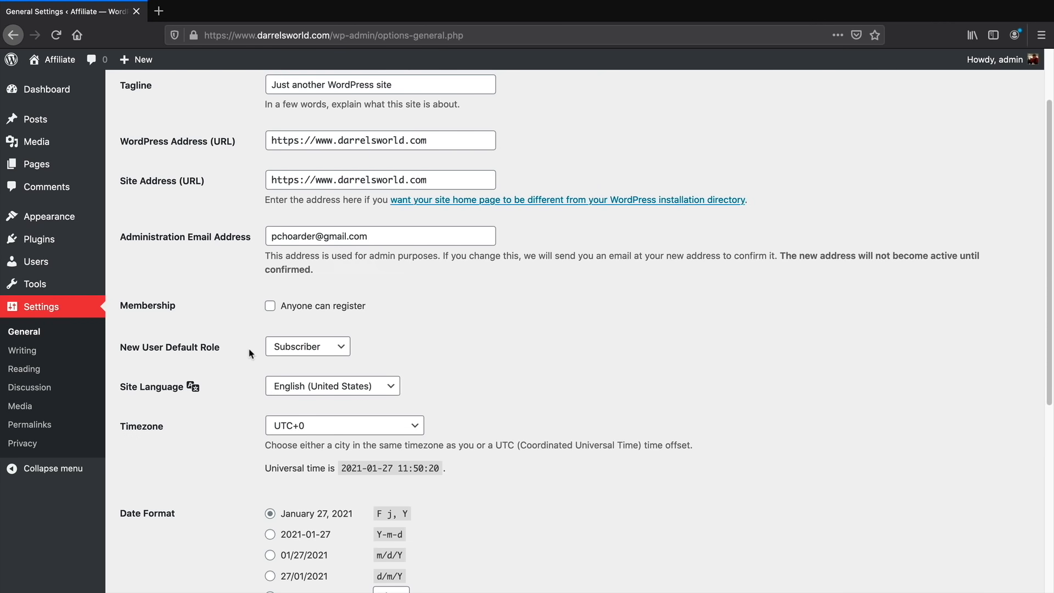
{"action": "scroll", "coordinate": [249, 353], "scroll_direction": "down", "scroll_amount": 5}
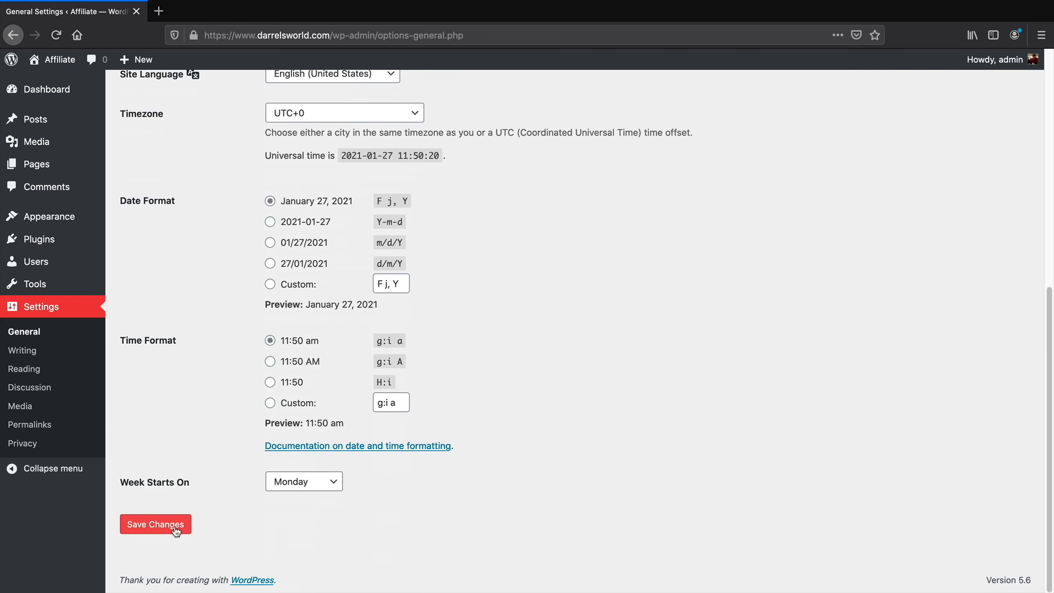
{"action": "left_click", "coordinate": [174, 525]}
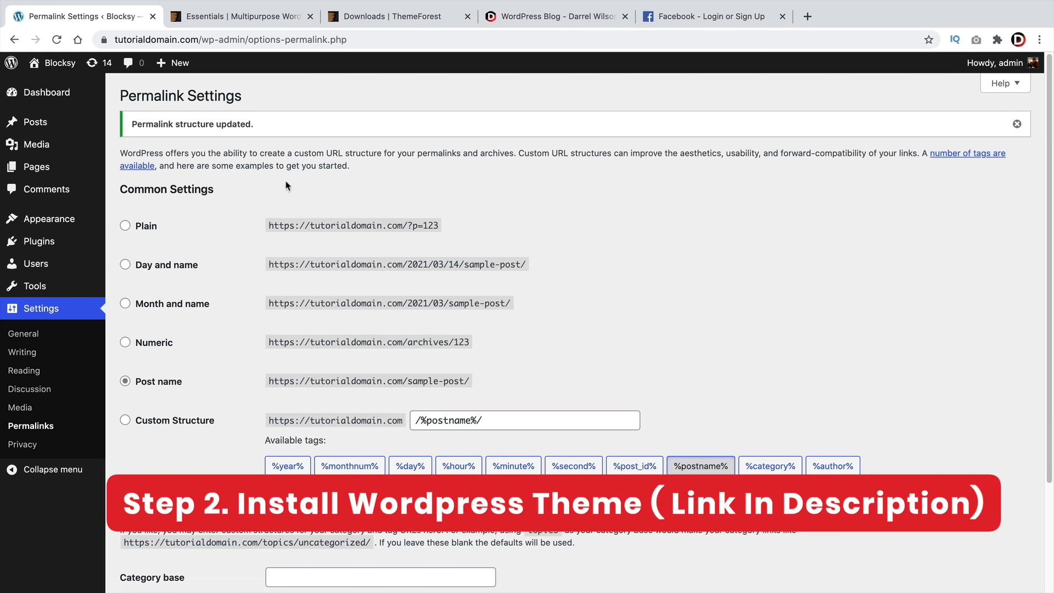
On the Essentials ThemeForest page, show the license pricing ($59 regular license).
{"action": "left_click", "coordinate": [276, 17]}
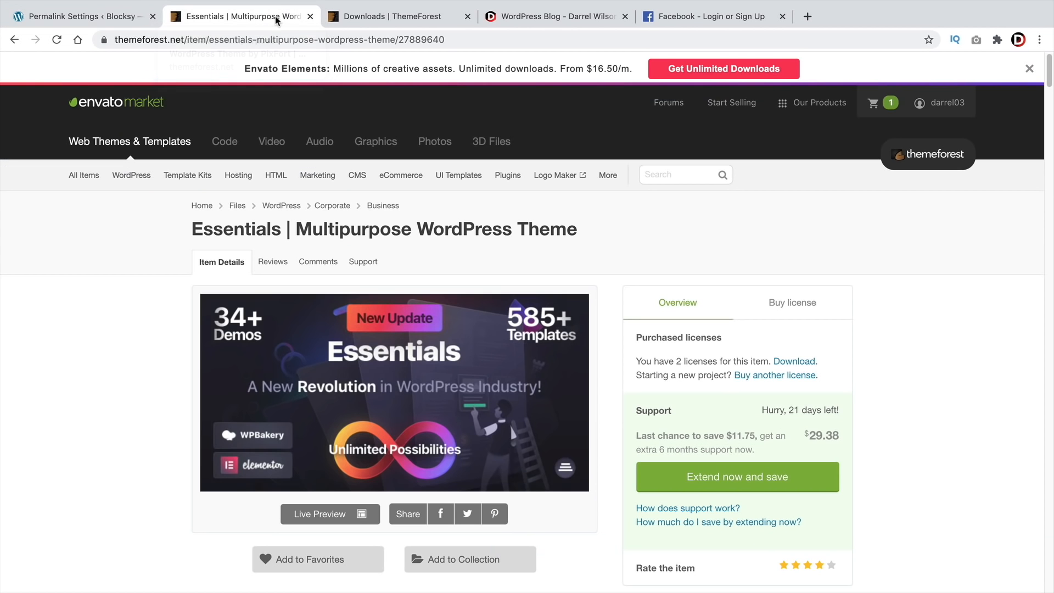
{"action": "scroll", "coordinate": [137, 298], "scroll_direction": "down", "scroll_amount": 3}
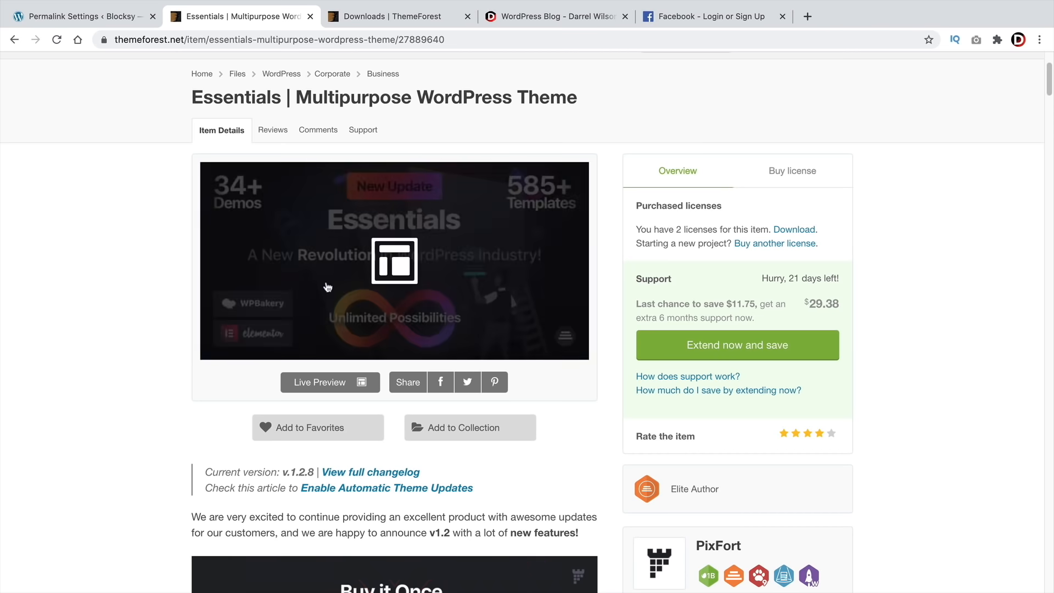
{"action": "left_click", "coordinate": [788, 185]}
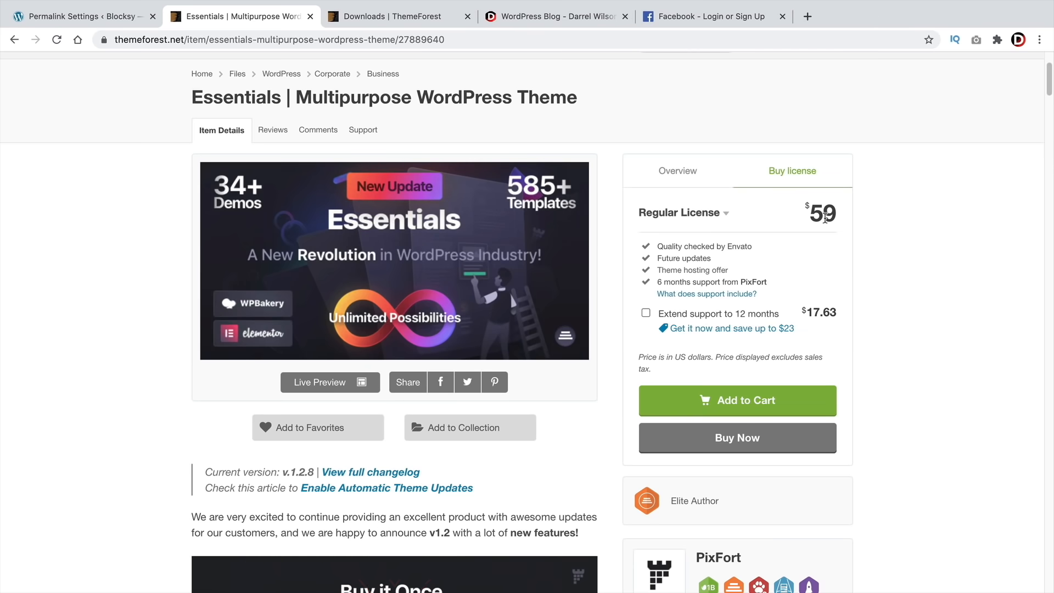
Scroll through the Essentials feature banners, then switch to the Darrel Wilson blog.
{"action": "scroll", "coordinate": [576, 299], "scroll_direction": "down", "scroll_amount": 3}
{"action": "scroll", "coordinate": [601, 303], "scroll_direction": "down", "scroll_amount": 14}
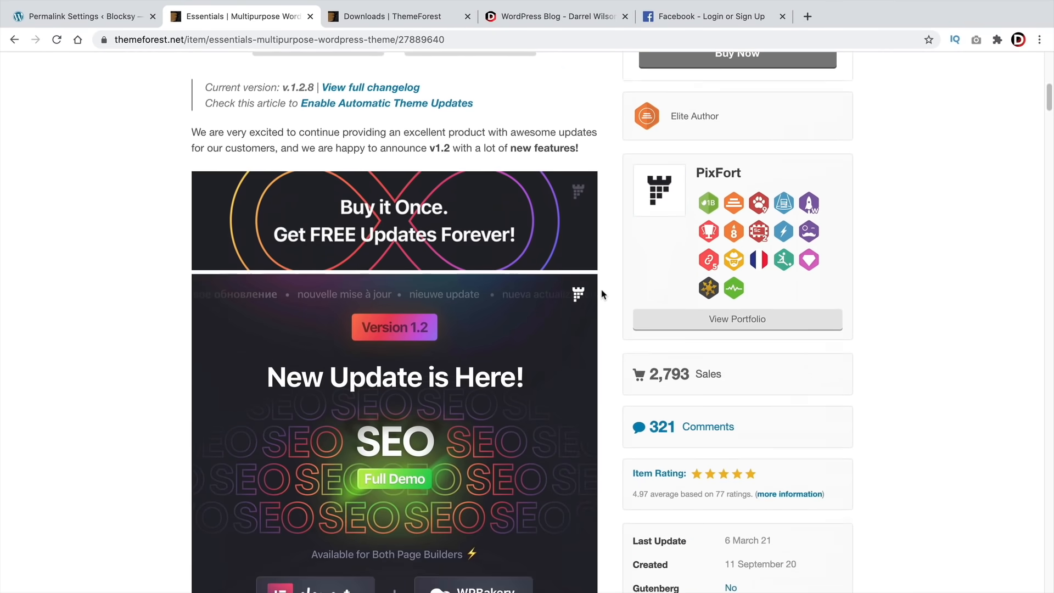
{"action": "scroll", "coordinate": [602, 287], "scroll_direction": "down", "scroll_amount": 13}
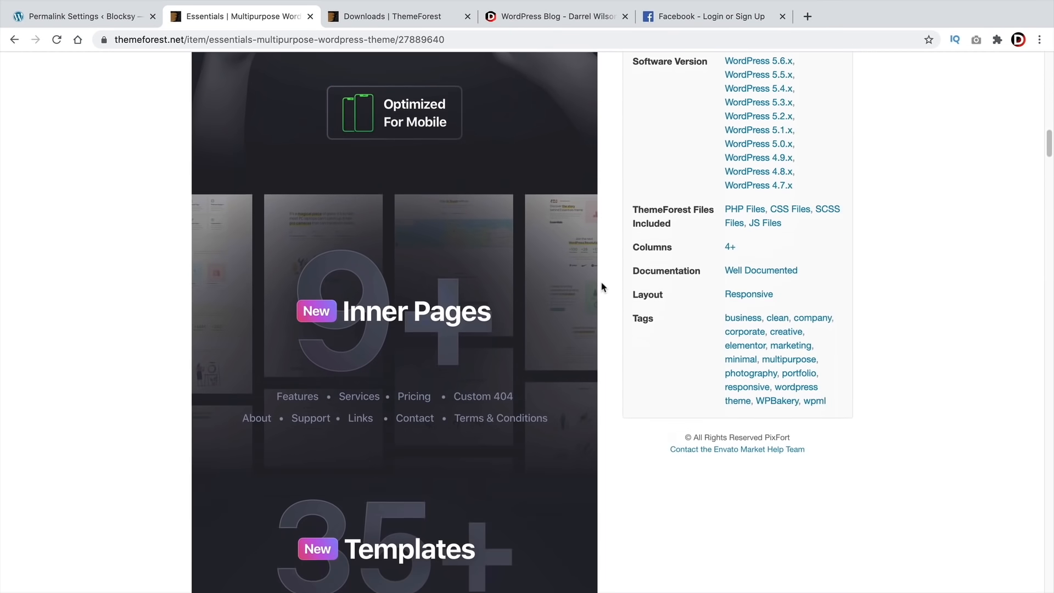
{"action": "scroll", "coordinate": [604, 282], "scroll_direction": "down", "scroll_amount": 13}
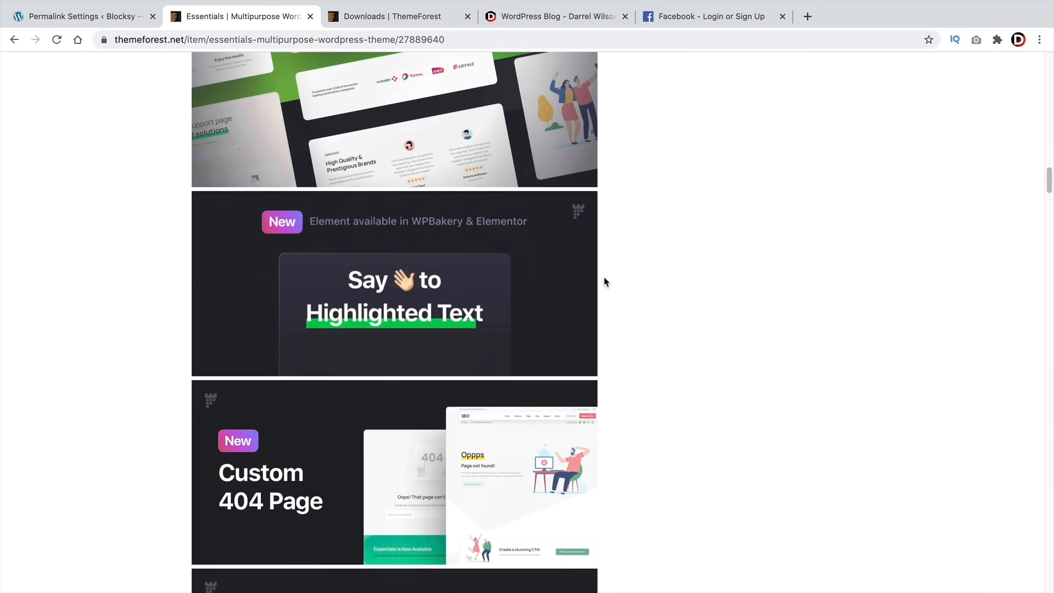
{"action": "scroll", "coordinate": [606, 291], "scroll_direction": "down", "scroll_amount": 5}
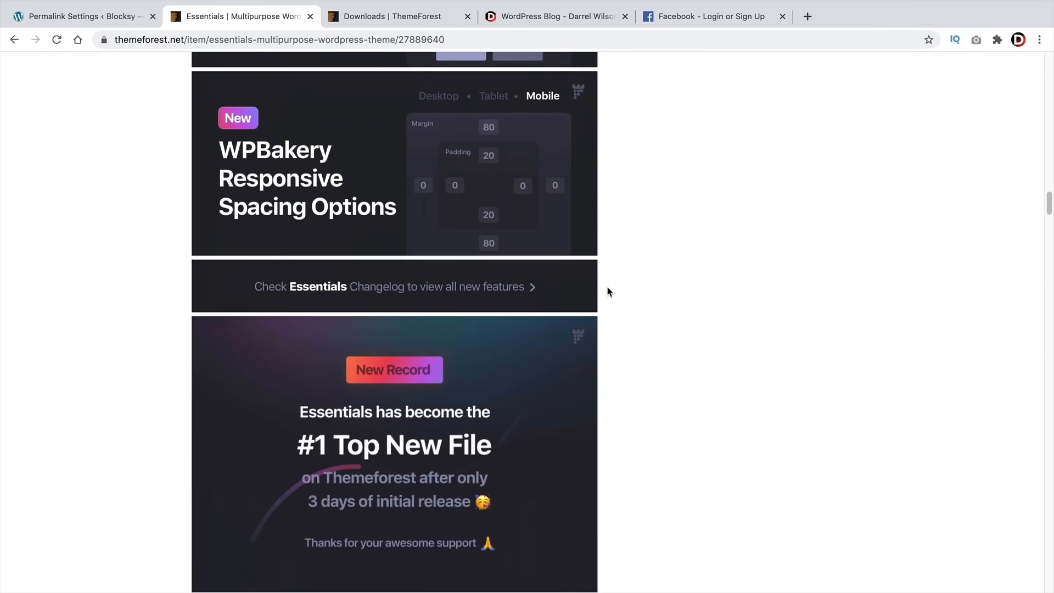
{"action": "left_click_drag", "start_coordinate": [1048, 205], "coordinate": [1047, 55]}
{"action": "left_click", "coordinate": [574, 16]}
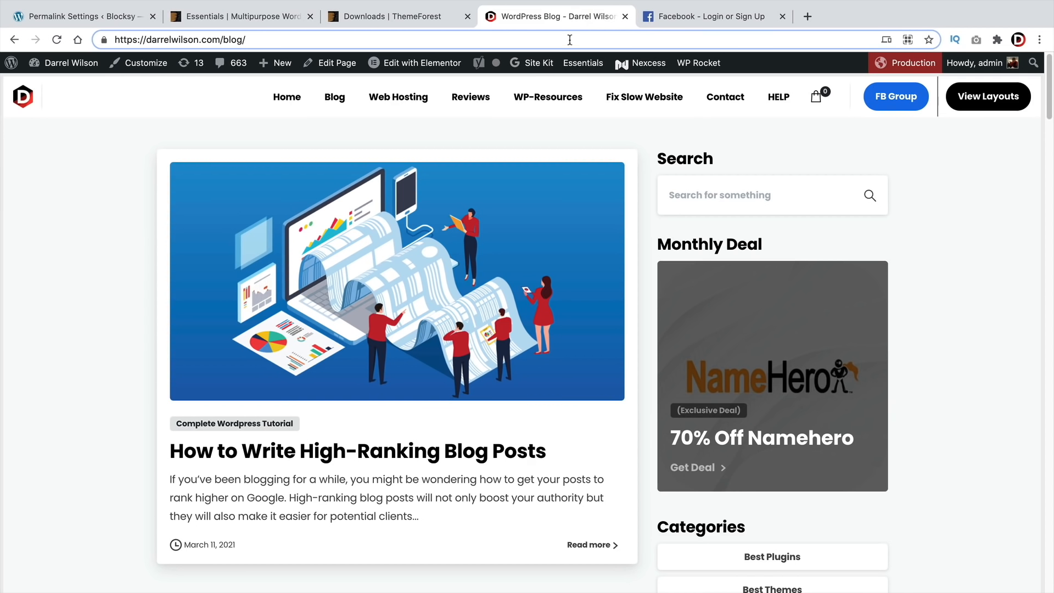
Scroll down through the Darrel Wilson blog posts and back up toward the top.
{"action": "mouse_move", "coordinate": [550, 191]}
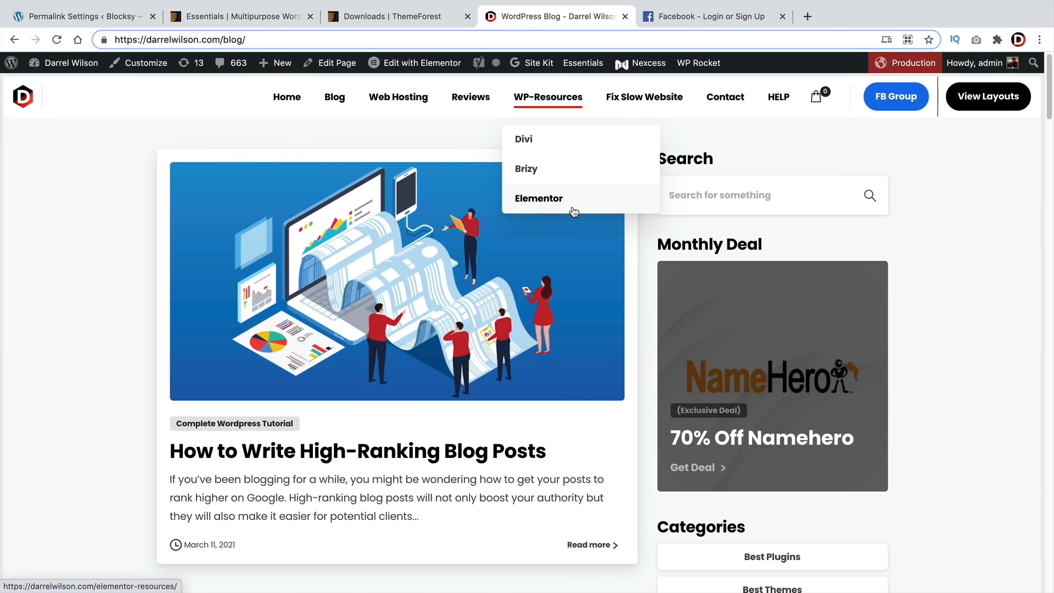
{"action": "scroll", "coordinate": [587, 315], "scroll_direction": "down", "scroll_amount": 7}
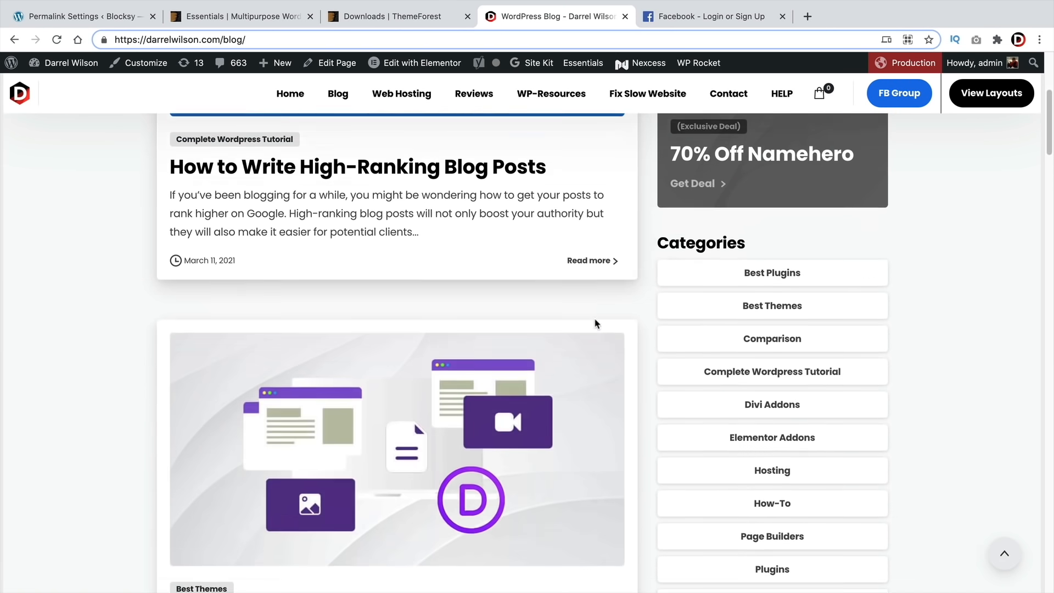
{"action": "scroll", "coordinate": [600, 315], "scroll_direction": "down", "scroll_amount": 5}
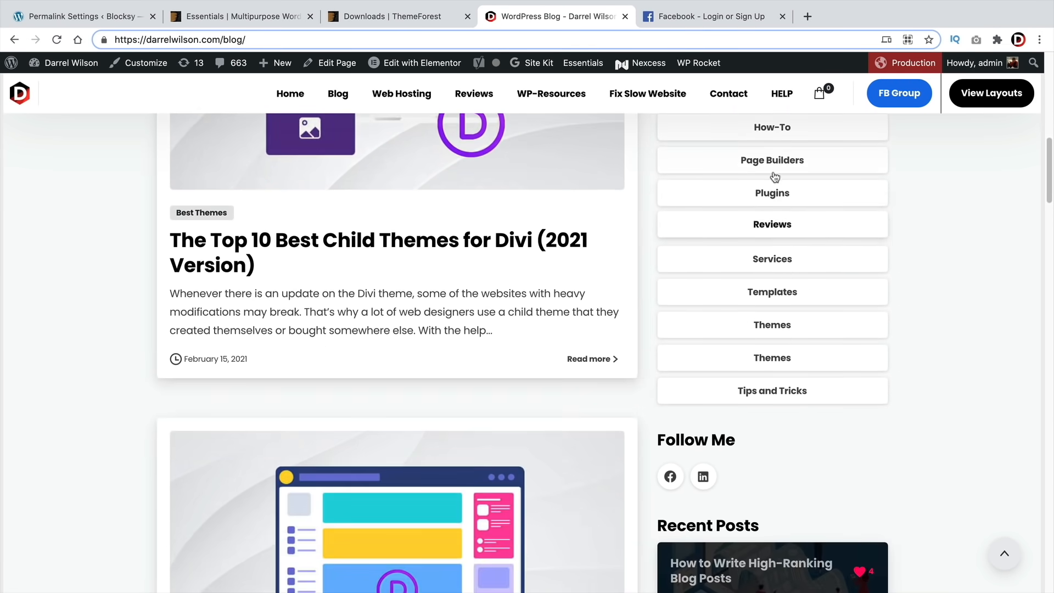
{"action": "scroll", "coordinate": [775, 307], "scroll_direction": "down", "scroll_amount": 2}
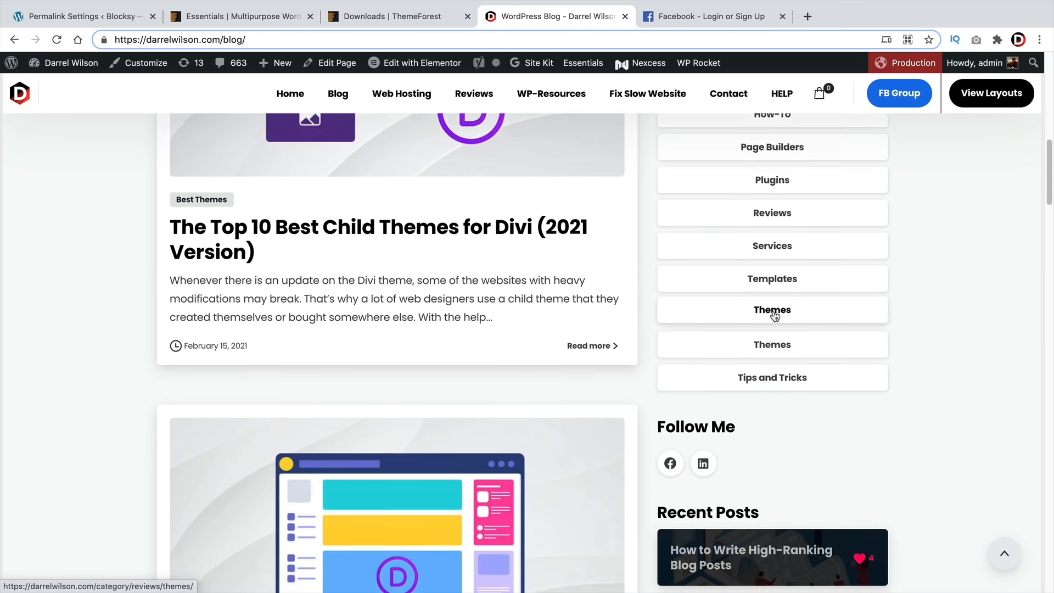
{"action": "scroll", "coordinate": [774, 306], "scroll_direction": "down", "scroll_amount": 2}
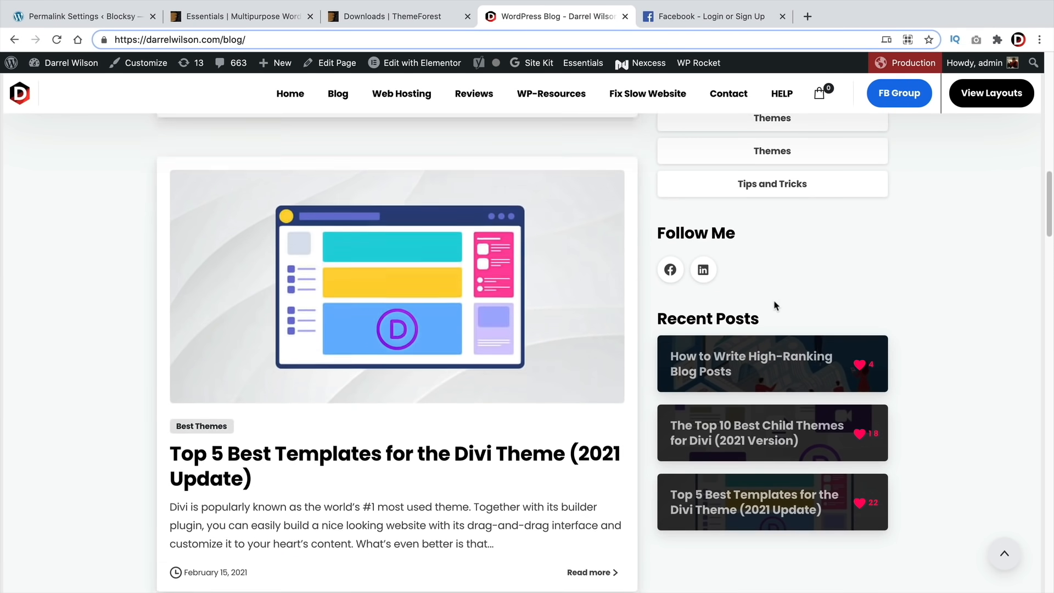
{"action": "scroll", "coordinate": [775, 306], "scroll_direction": "down", "scroll_amount": 8}
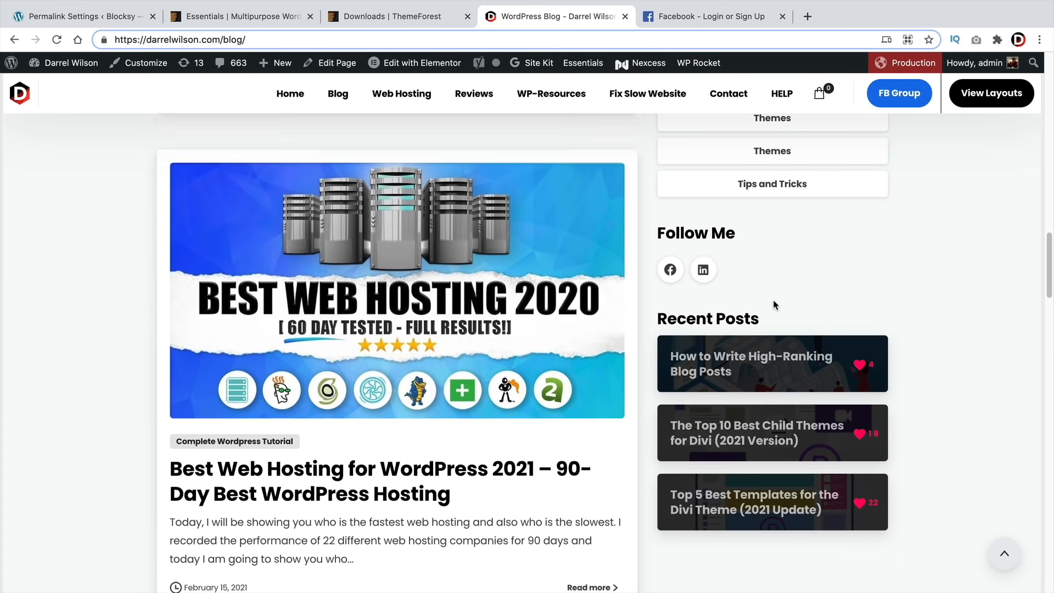
{"action": "scroll", "coordinate": [775, 306], "scroll_direction": "down", "scroll_amount": 7}
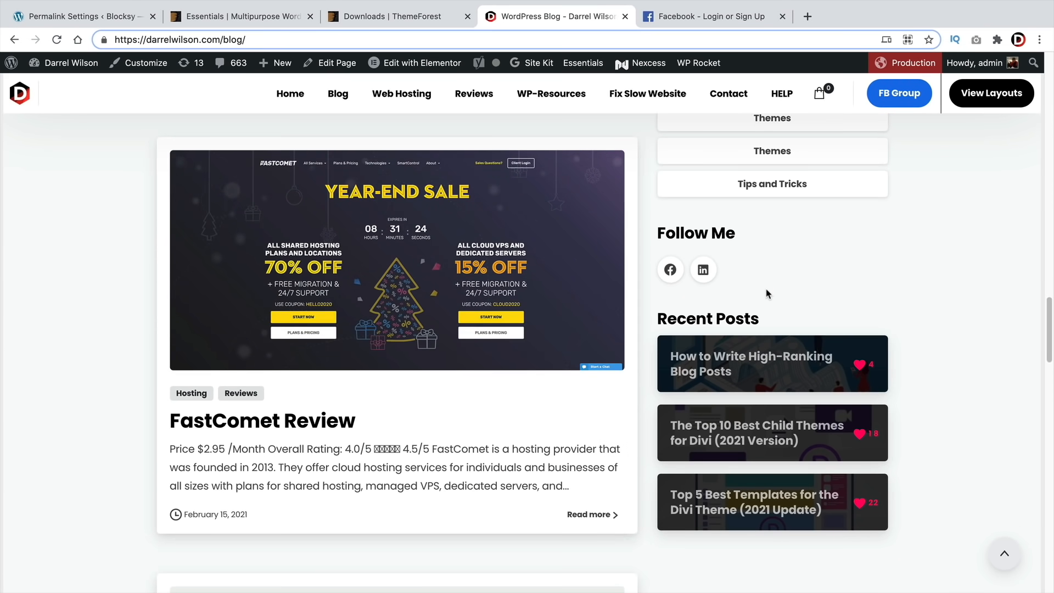
{"action": "scroll", "coordinate": [766, 287], "scroll_direction": "up", "scroll_amount": 20}
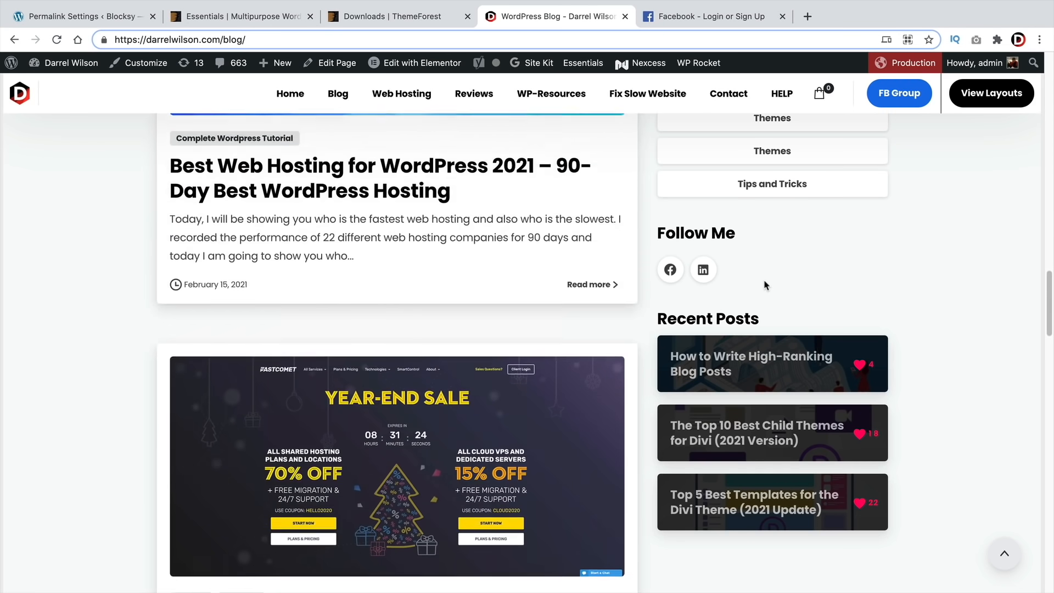
{"action": "scroll", "coordinate": [762, 282], "scroll_direction": "up", "scroll_amount": 5}
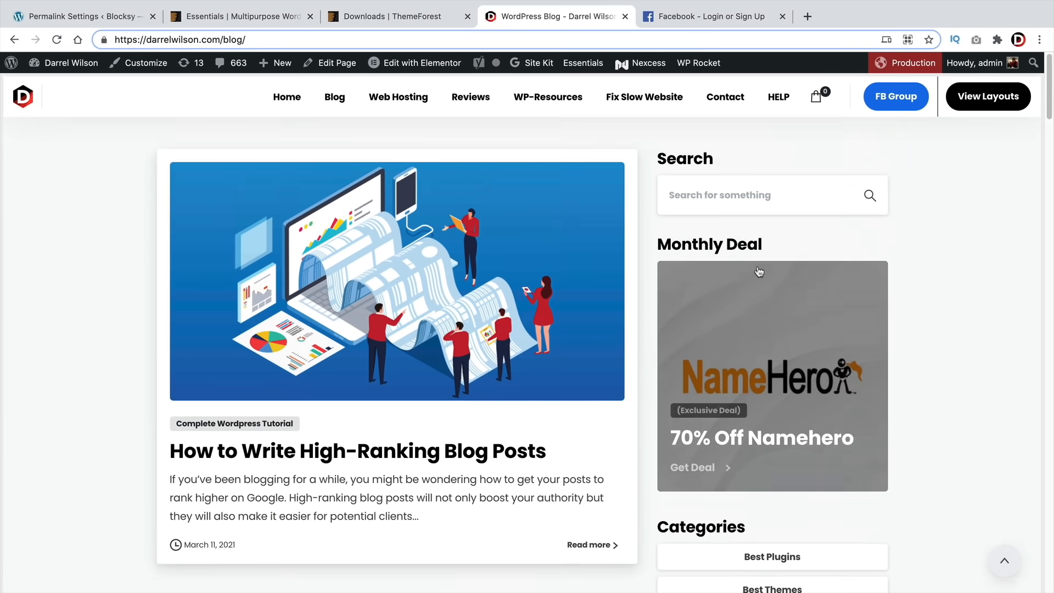
From ThemeForest Downloads, download Essentials as 'Installable WordPress file only', then return to Permalink Settings.
{"action": "left_click", "coordinate": [269, 15]}
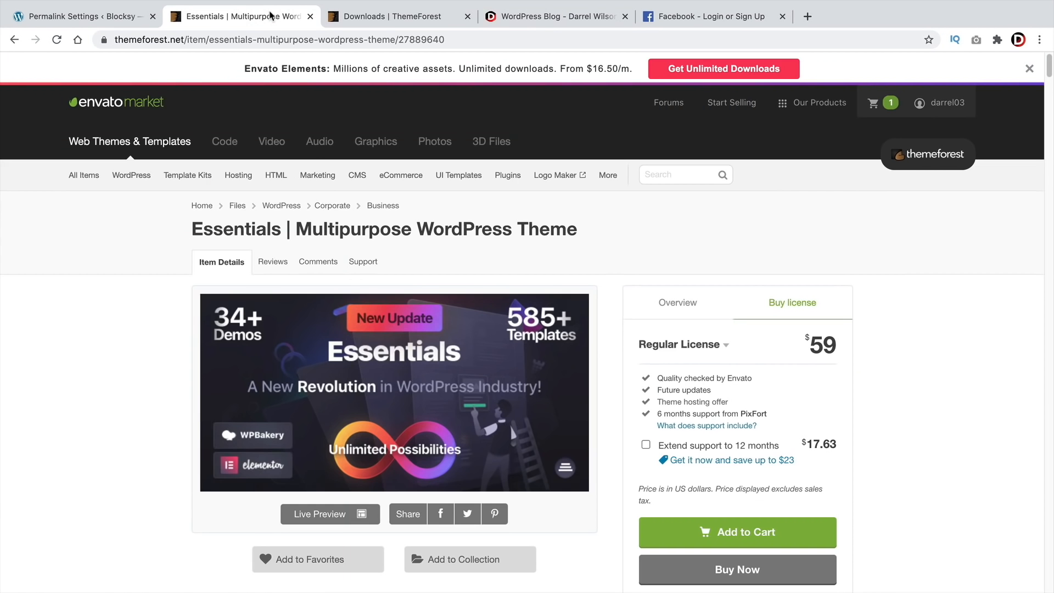
{"action": "scroll", "coordinate": [677, 254], "scroll_direction": "down", "scroll_amount": 2}
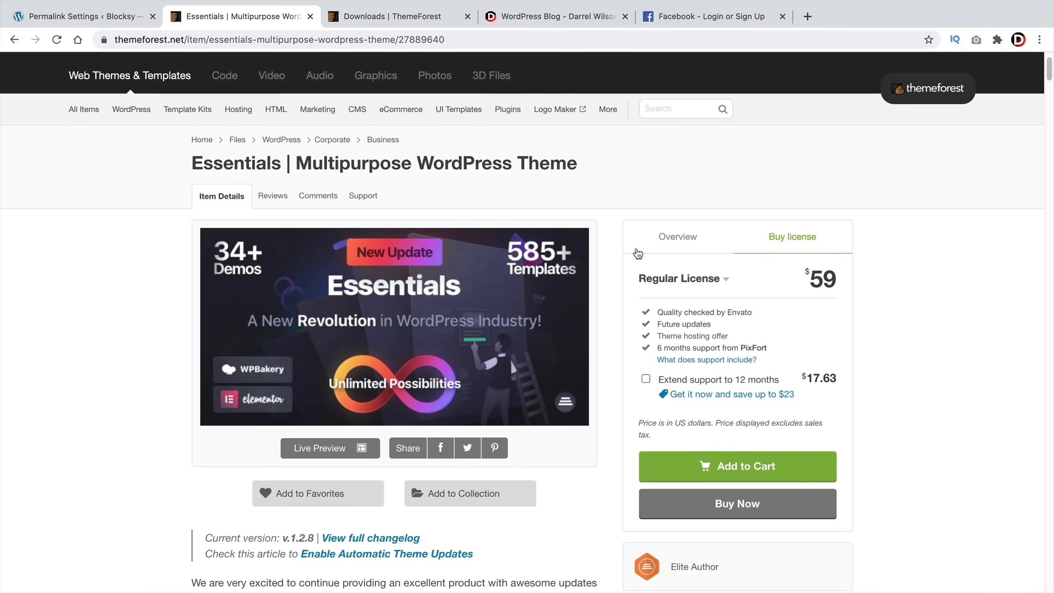
{"action": "scroll", "coordinate": [228, 116], "scroll_direction": "up", "scroll_amount": 2}
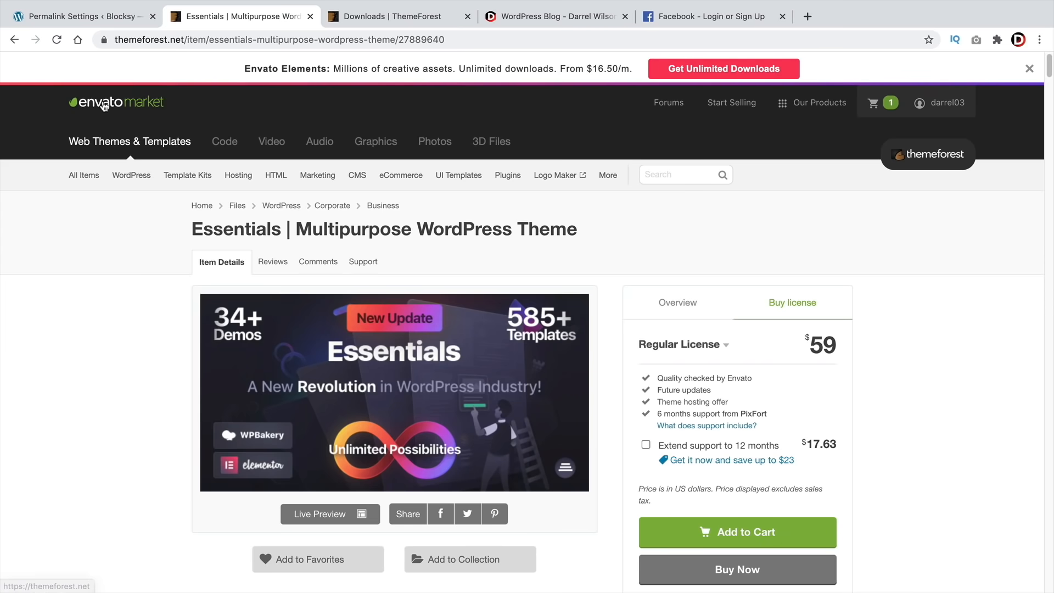
{"action": "left_click", "coordinate": [423, 16]}
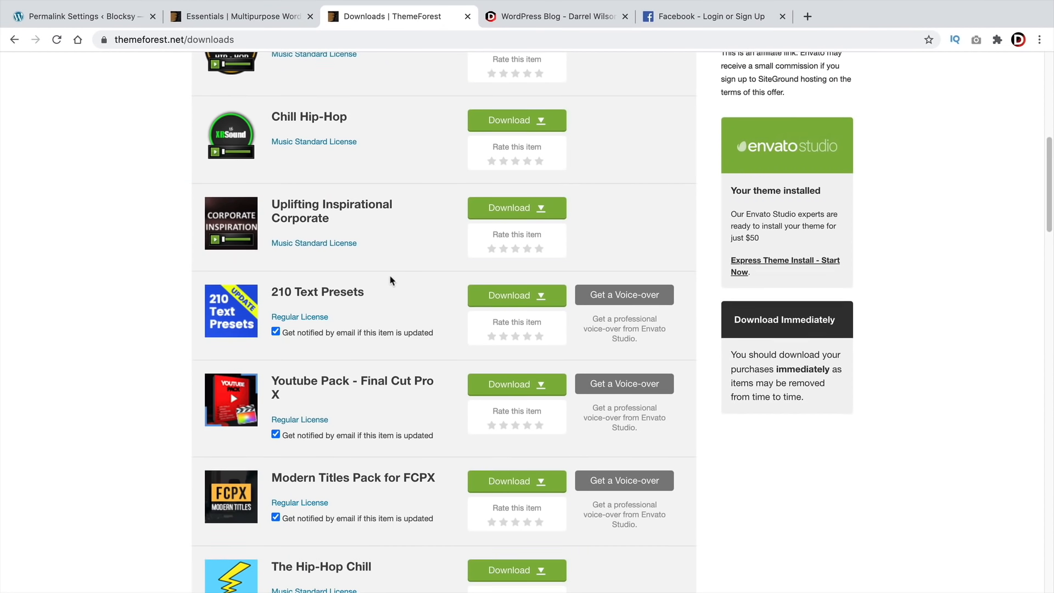
{"action": "scroll", "coordinate": [424, 221], "scroll_direction": "up", "scroll_amount": 4}
{"action": "scroll", "coordinate": [665, 296], "scroll_direction": "down", "scroll_amount": 10}
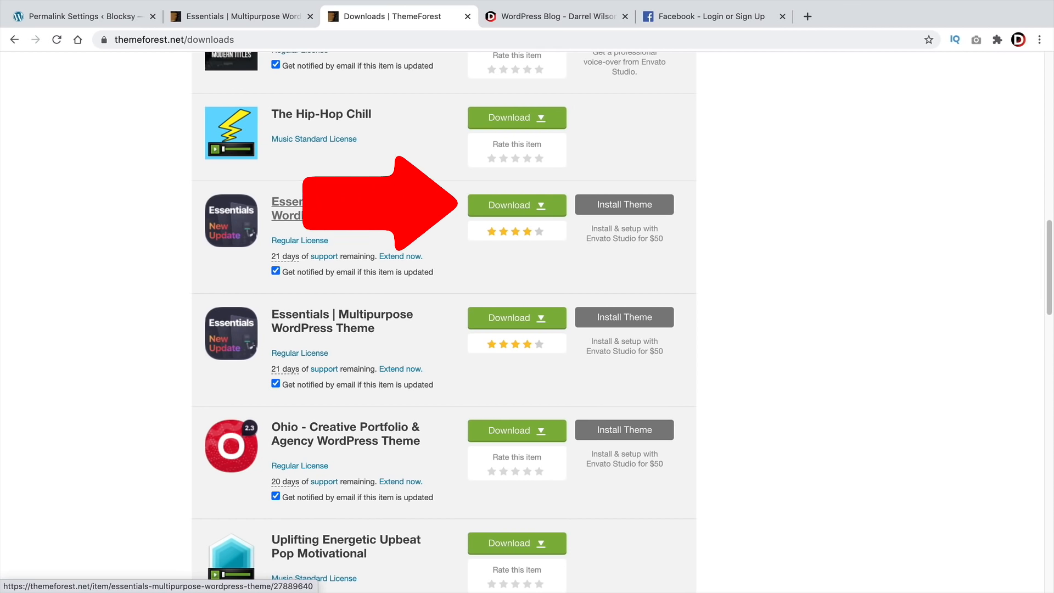
{"action": "left_click", "coordinate": [498, 209]}
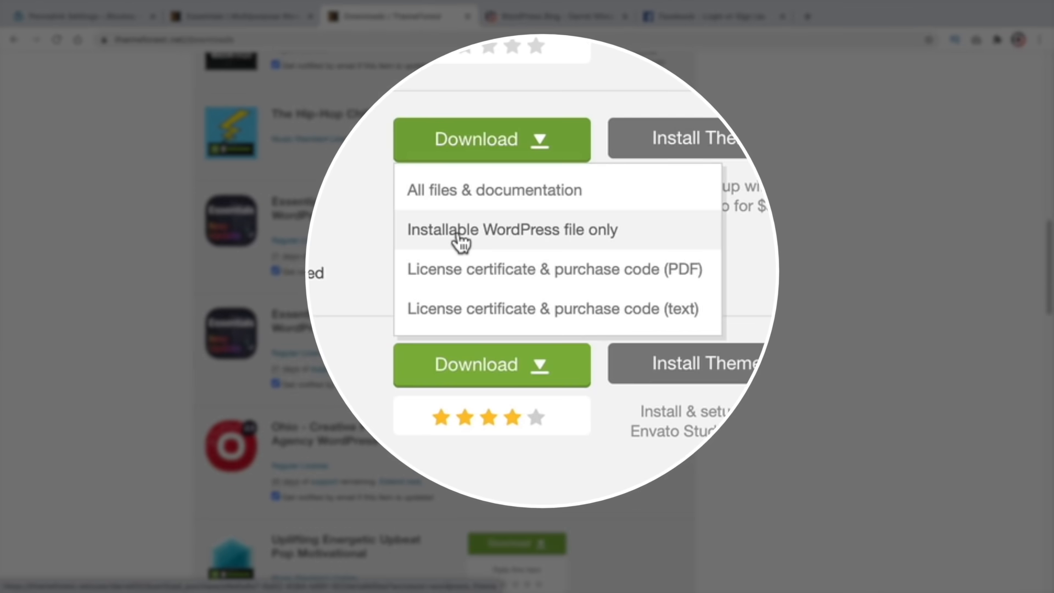
{"action": "left_click", "coordinate": [460, 242]}
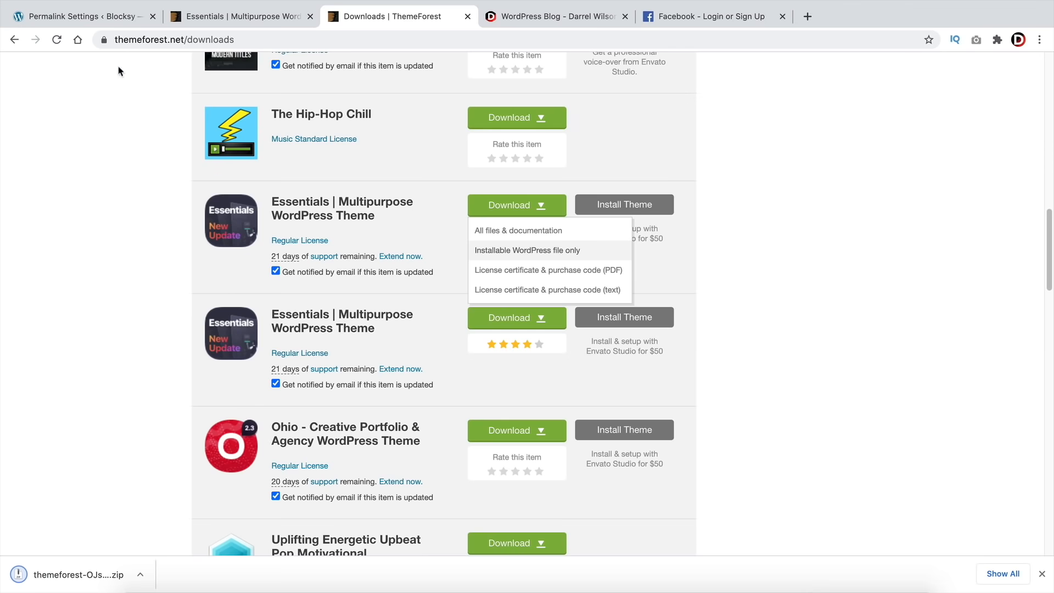
{"action": "left_click", "coordinate": [101, 22]}
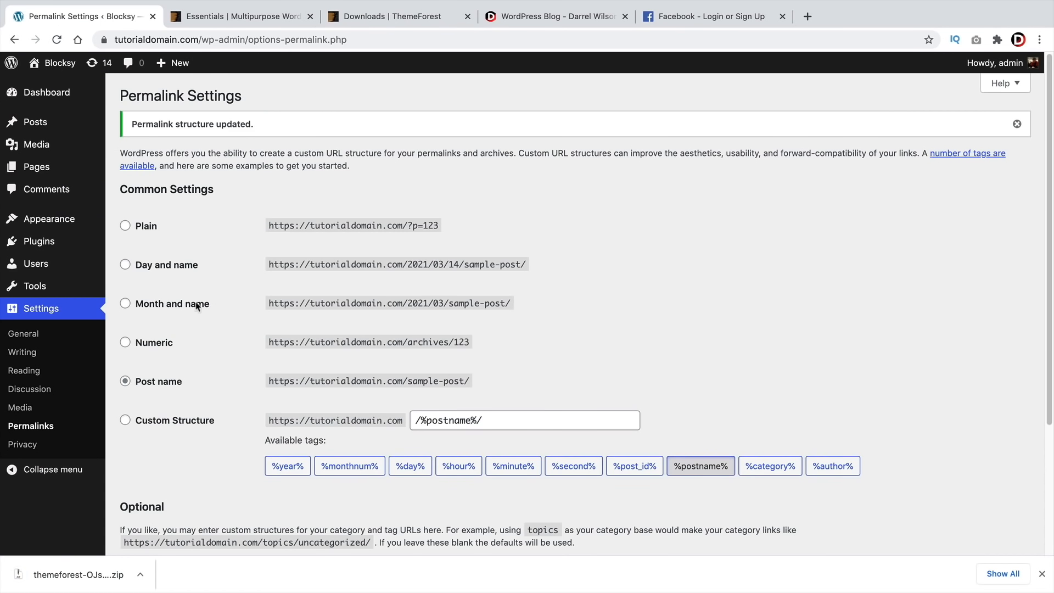
Go to Appearance > Themes > Add New and list the Latest themes.
{"action": "mouse_move", "coordinate": [65, 222]}
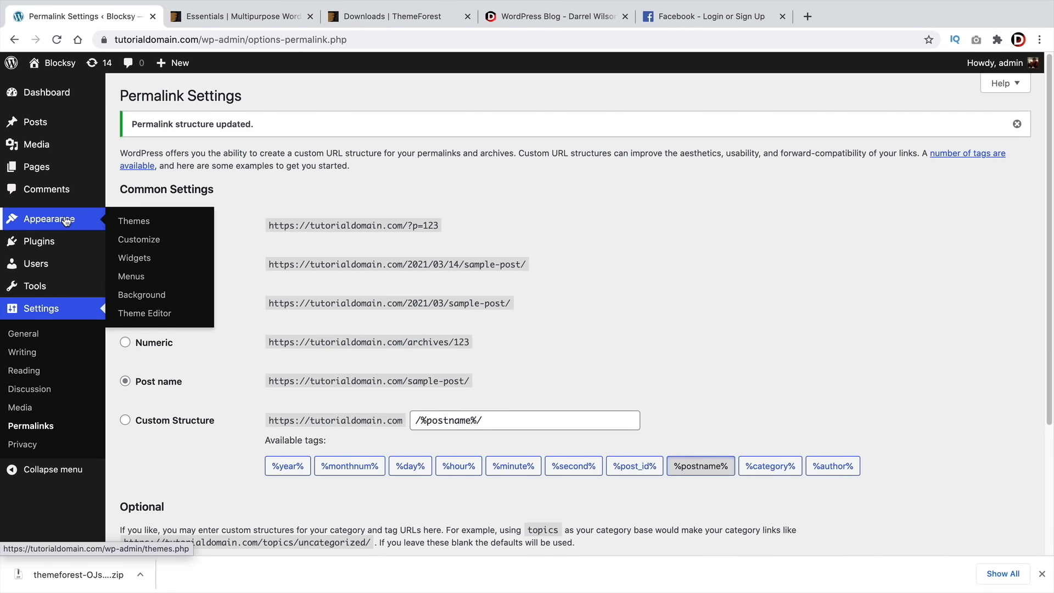
{"action": "left_click", "coordinate": [121, 222]}
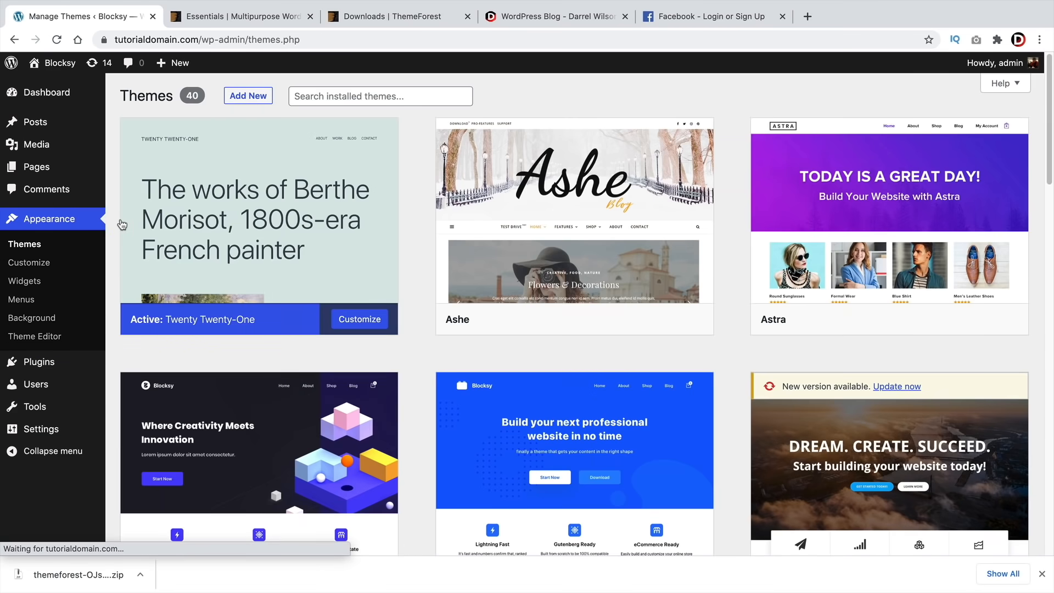
{"action": "left_click", "coordinate": [1042, 574]}
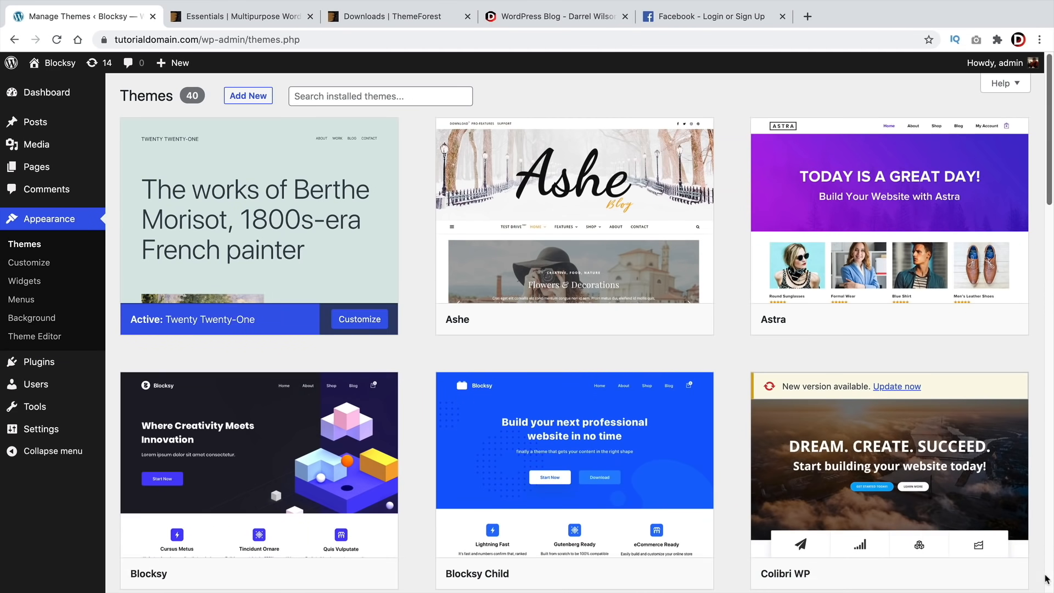
{"action": "left_click", "coordinate": [241, 99]}
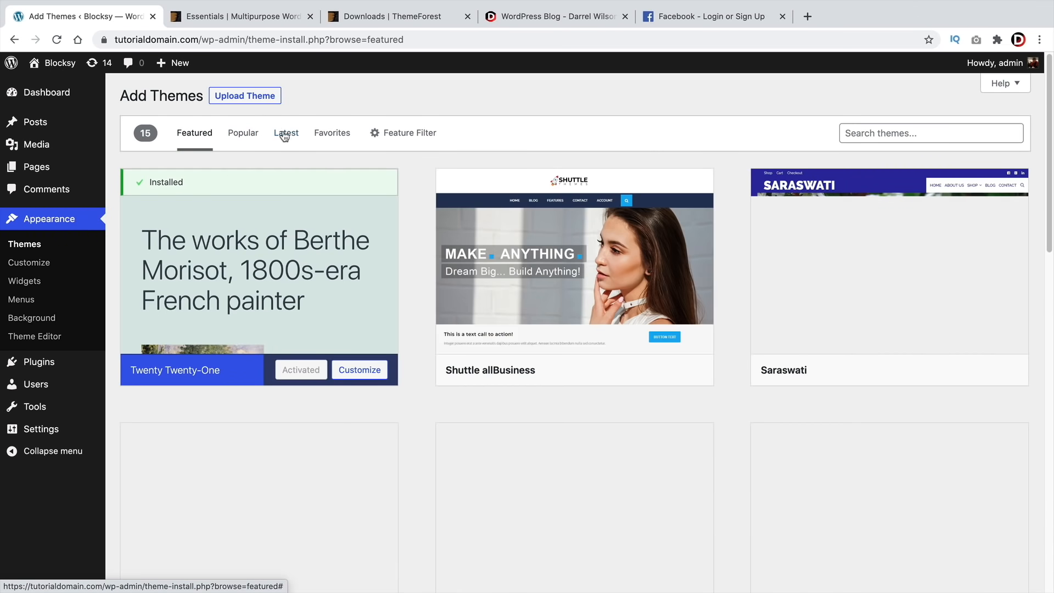
{"action": "left_click", "coordinate": [287, 135]}
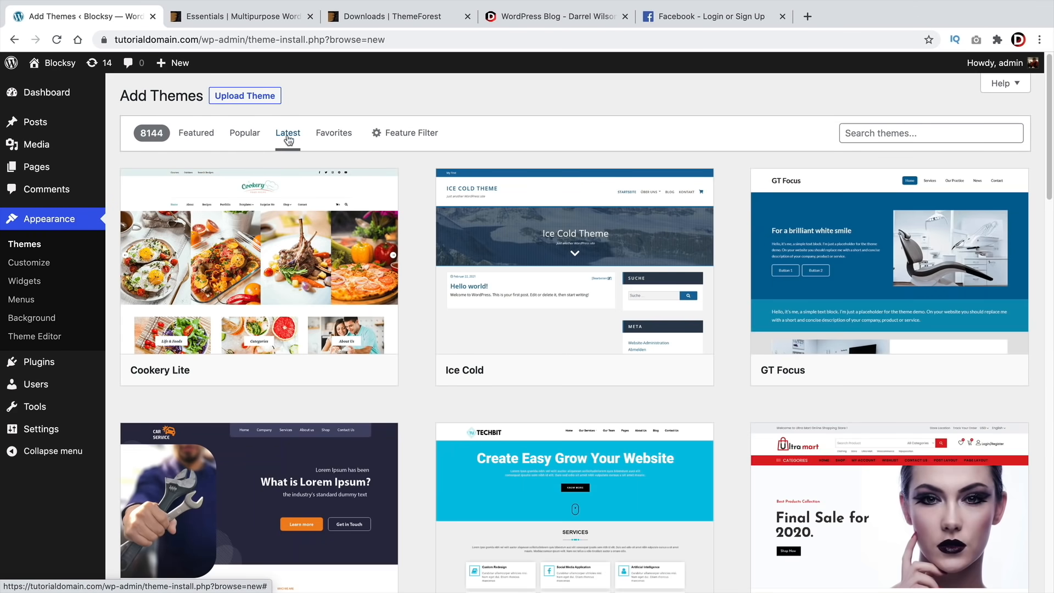
Scroll down through the Latest themes grid and back up to the top.
{"action": "scroll", "coordinate": [560, 365], "scroll_direction": "down", "scroll_amount": 5}
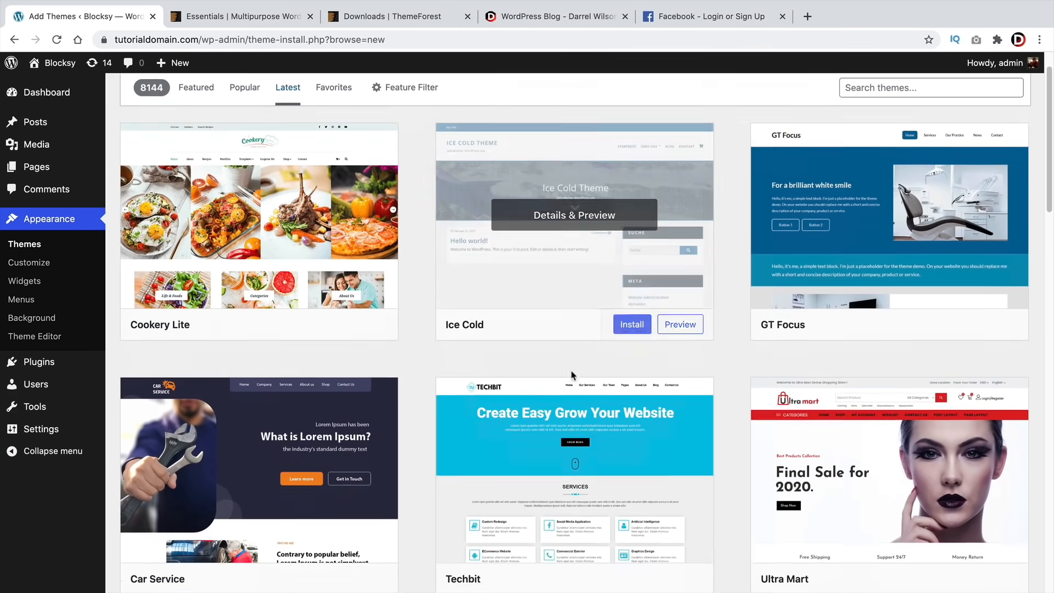
{"action": "scroll", "coordinate": [572, 373], "scroll_direction": "down", "scroll_amount": 5}
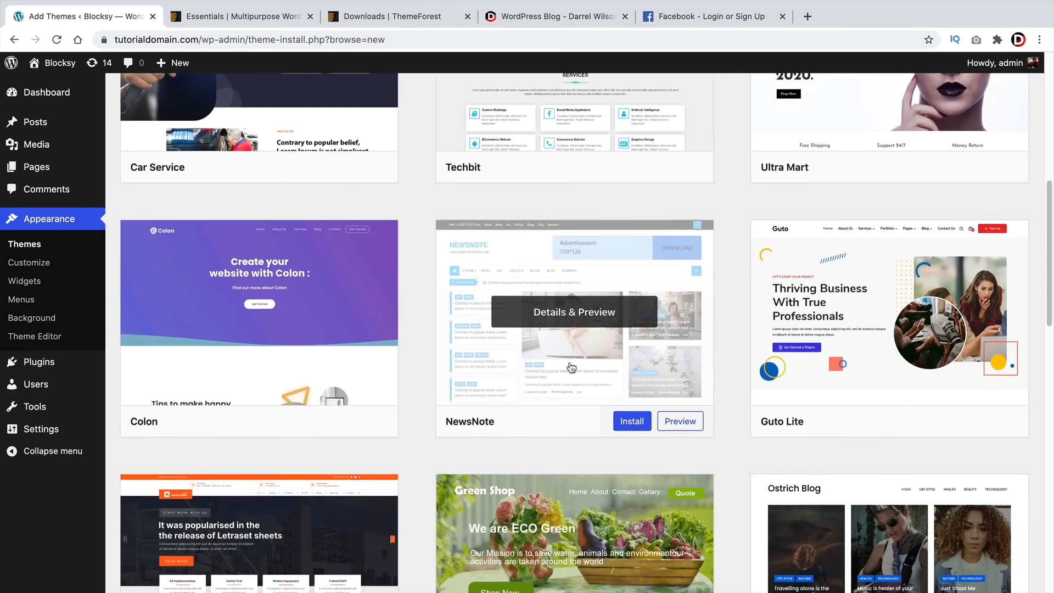
{"action": "scroll", "coordinate": [570, 365], "scroll_direction": "down", "scroll_amount": 7}
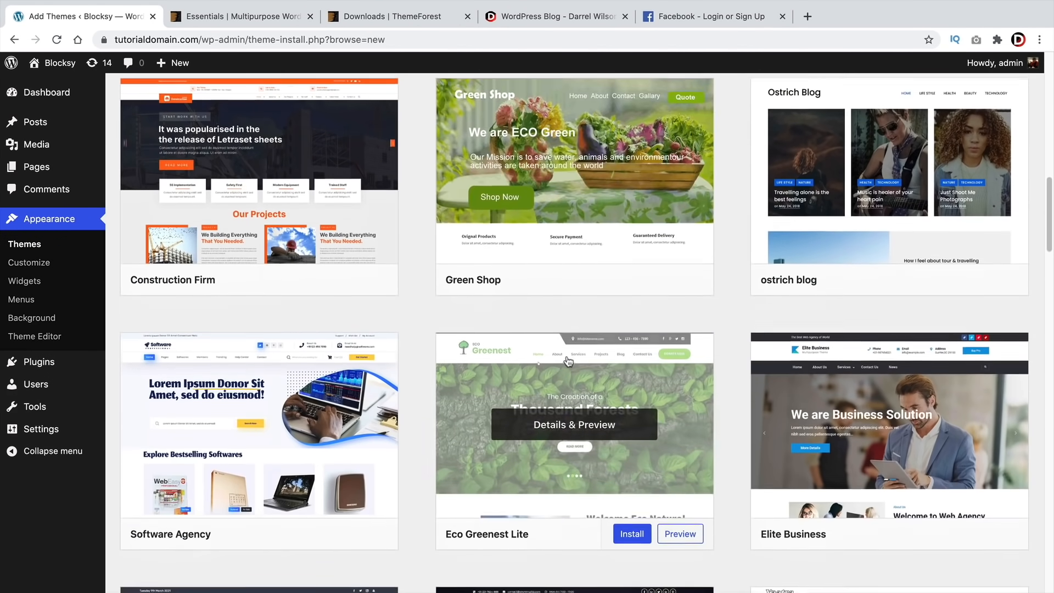
{"action": "scroll", "coordinate": [568, 360], "scroll_direction": "down", "scroll_amount": 6}
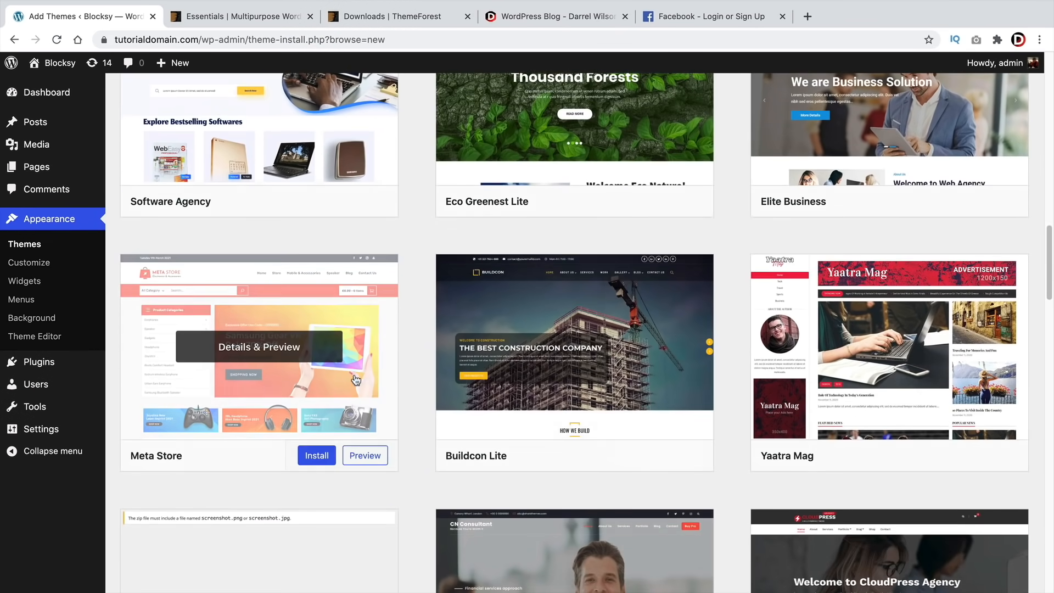
{"action": "scroll", "coordinate": [831, 357], "scroll_direction": "down", "scroll_amount": 6}
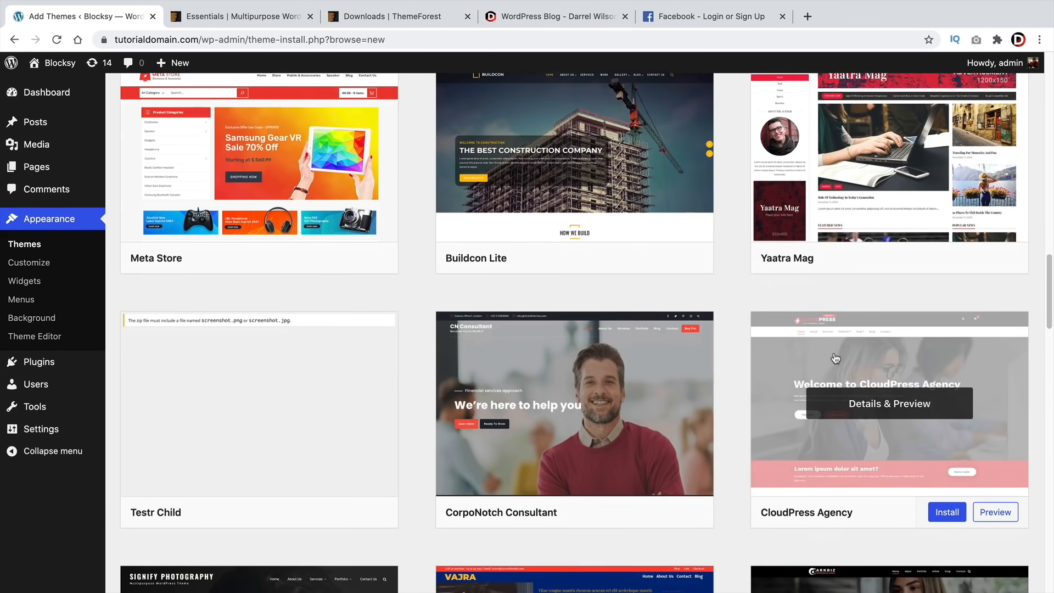
{"action": "scroll", "coordinate": [836, 359], "scroll_direction": "down", "scroll_amount": 6}
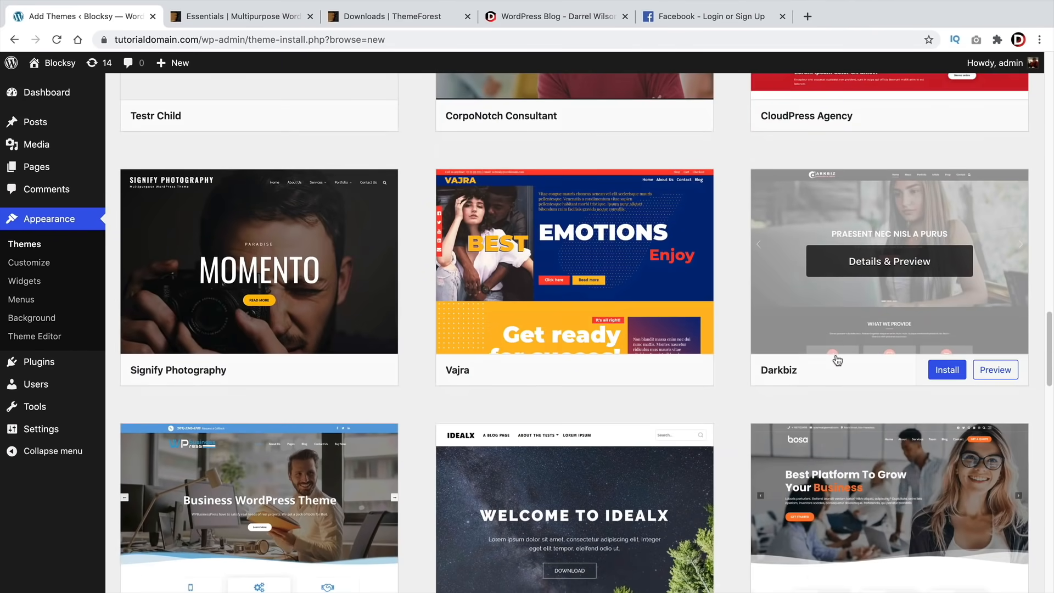
{"action": "scroll", "coordinate": [839, 362], "scroll_direction": "down", "scroll_amount": 8}
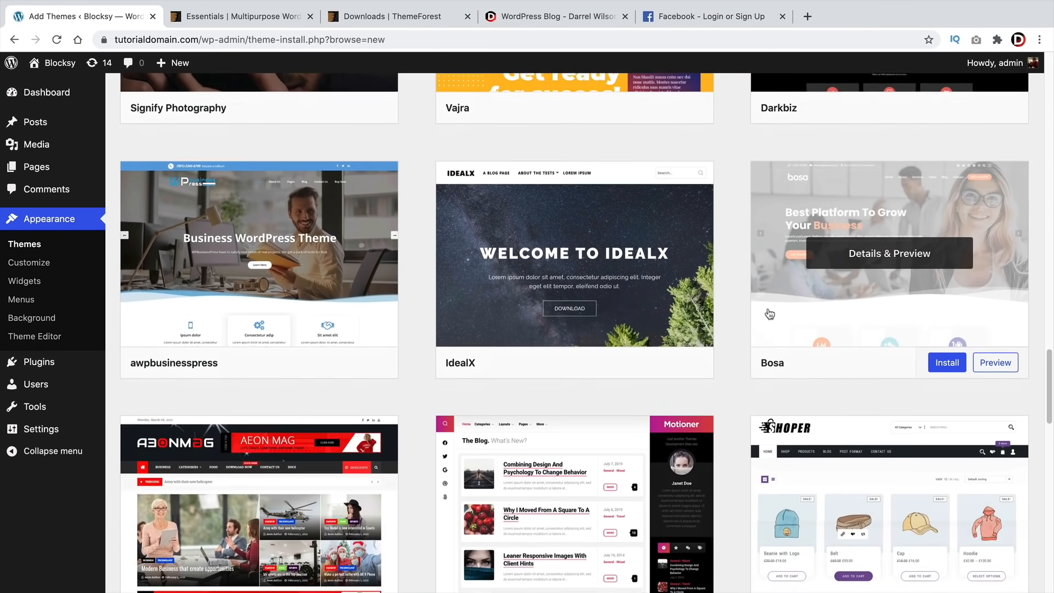
{"action": "scroll", "coordinate": [767, 314], "scroll_direction": "down", "scroll_amount": 6}
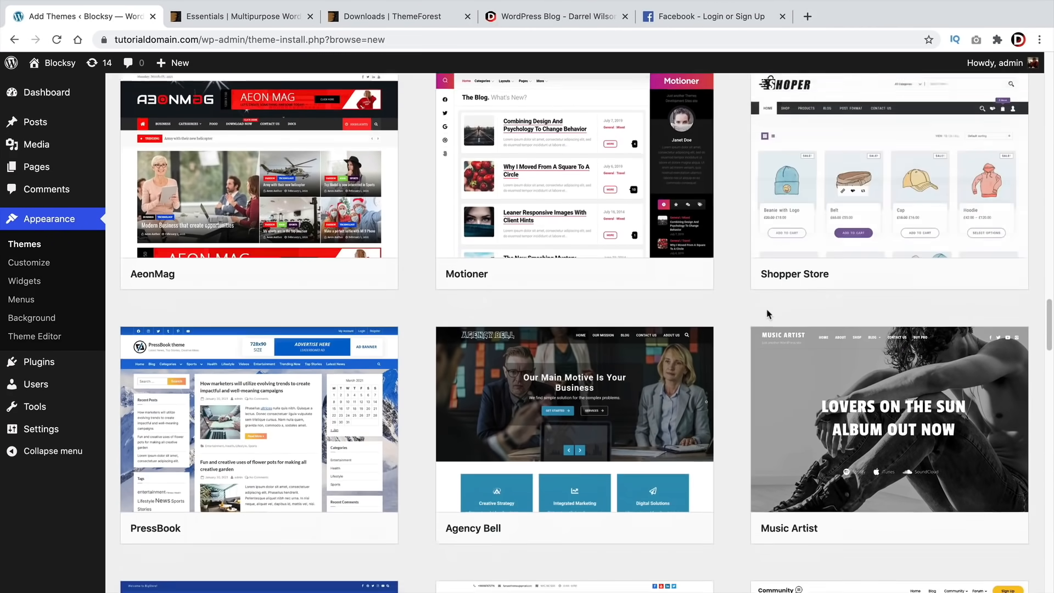
{"action": "scroll", "coordinate": [767, 316], "scroll_direction": "down", "scroll_amount": 6}
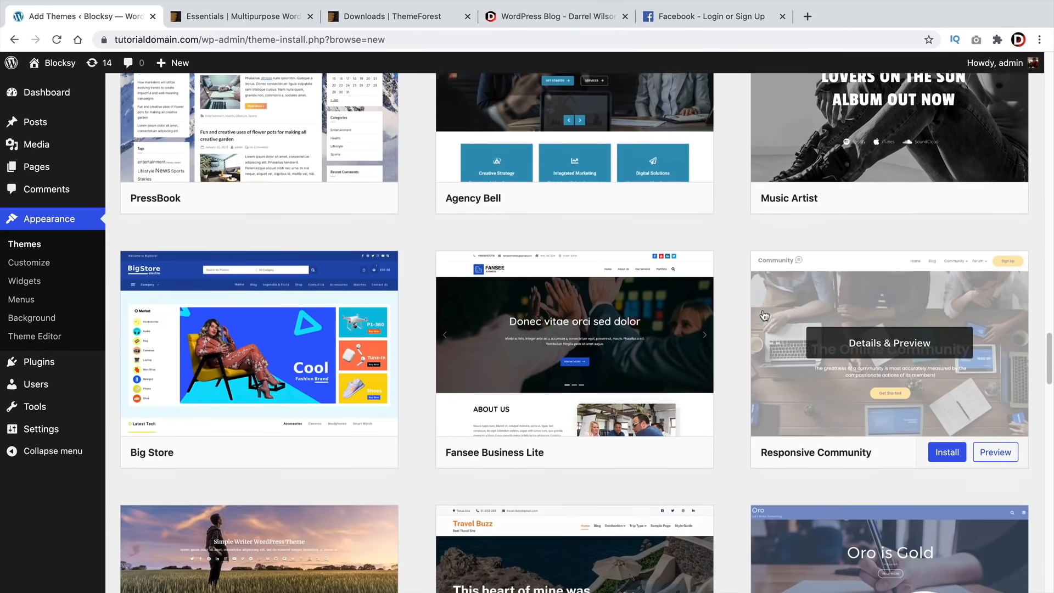
{"action": "scroll", "coordinate": [764, 315], "scroll_direction": "down", "scroll_amount": 8}
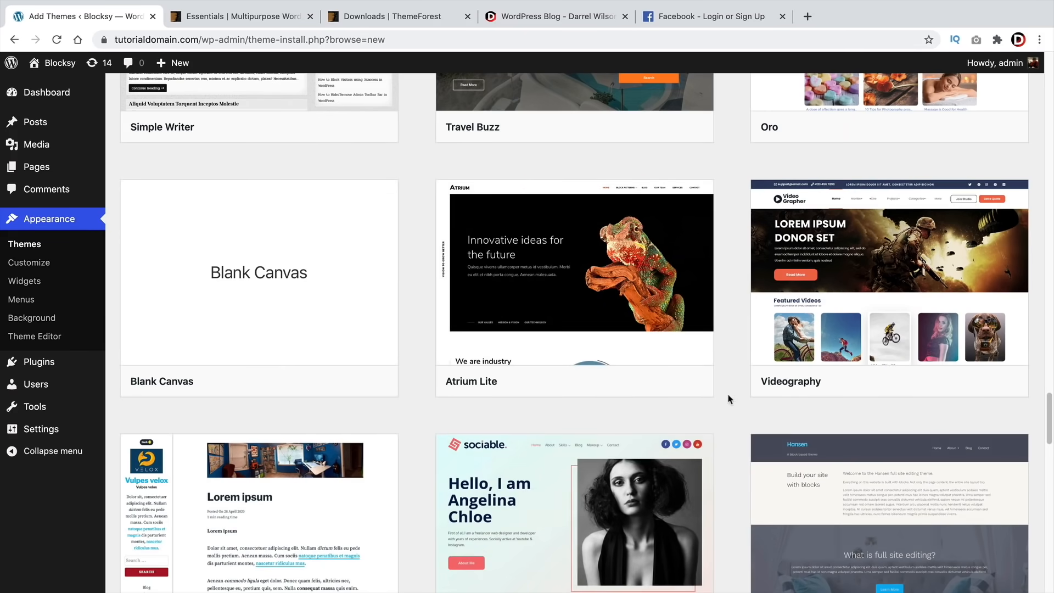
{"action": "scroll", "coordinate": [549, 357], "scroll_direction": "up", "scroll_amount": 4}
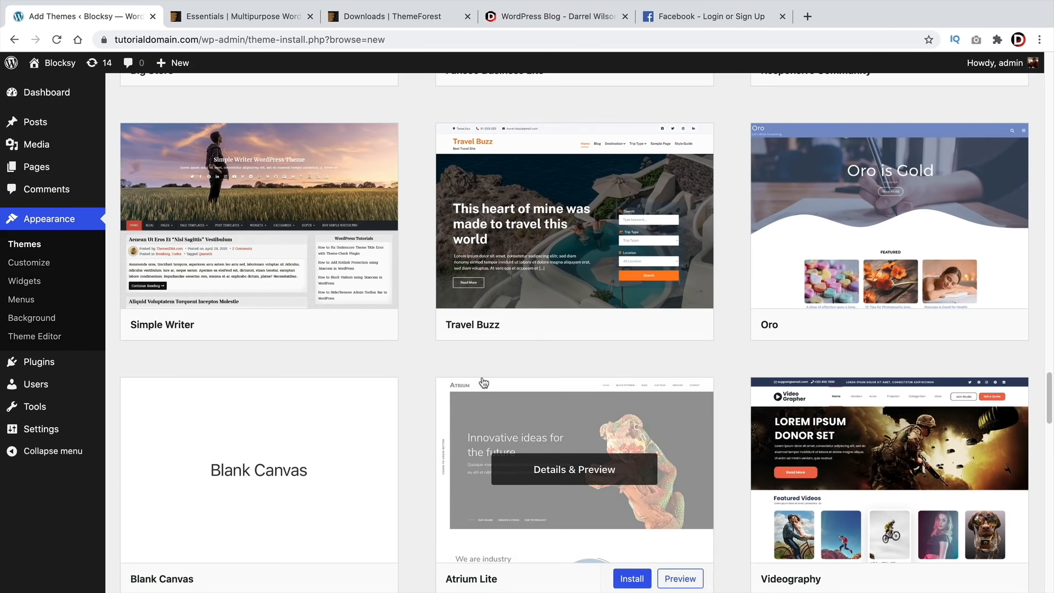
{"action": "scroll", "coordinate": [483, 382], "scroll_direction": "up", "scroll_amount": 20}
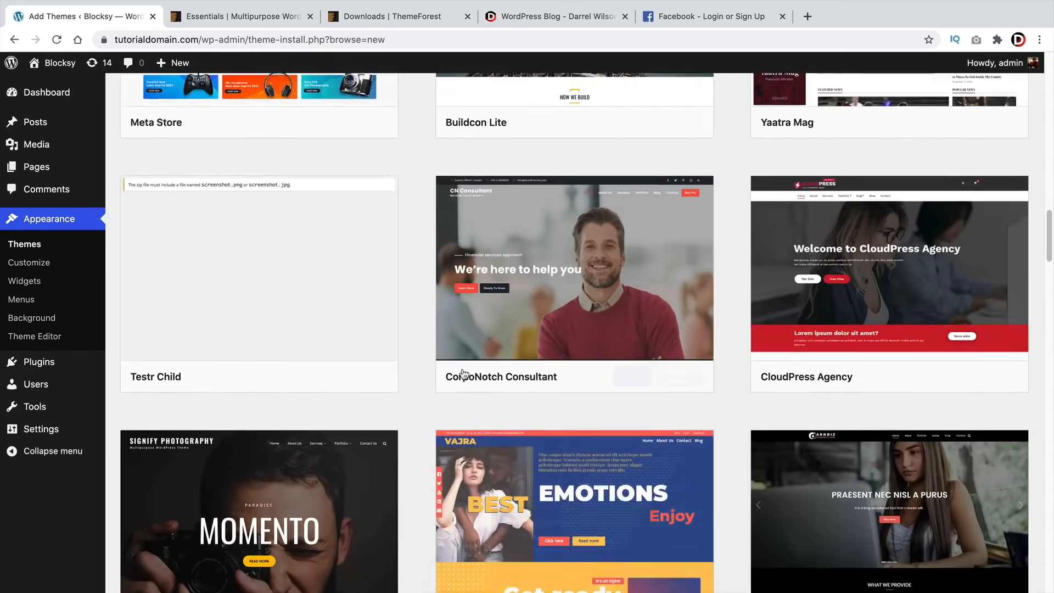
{"action": "scroll", "coordinate": [463, 373], "scroll_direction": "up", "scroll_amount": 20}
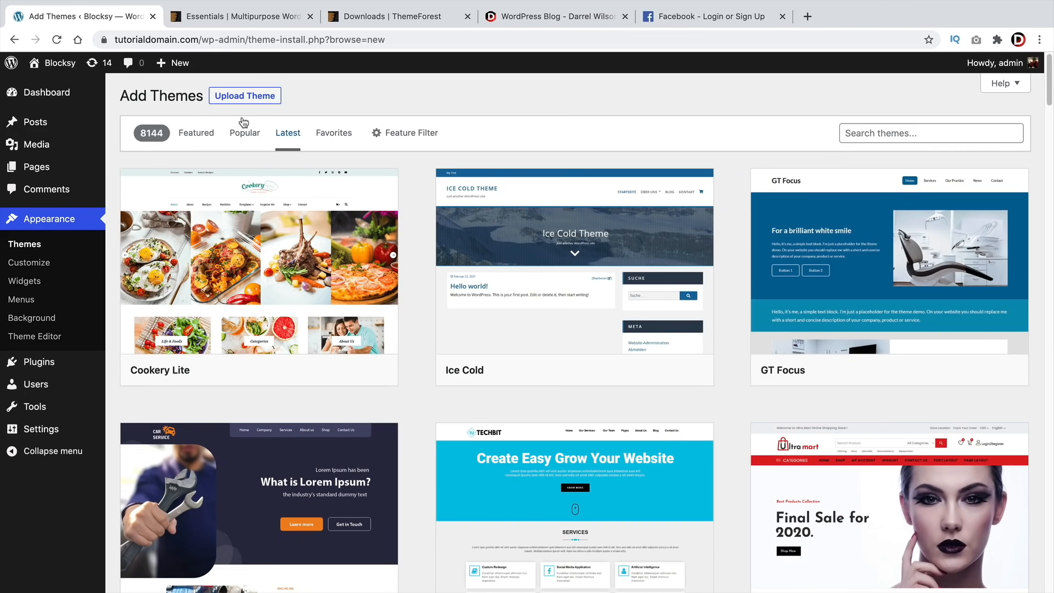
Upload the themeforest Essentials theme zip and install it until 'Theme installed successfully' appears.
{"action": "left_click", "coordinate": [196, 133]}
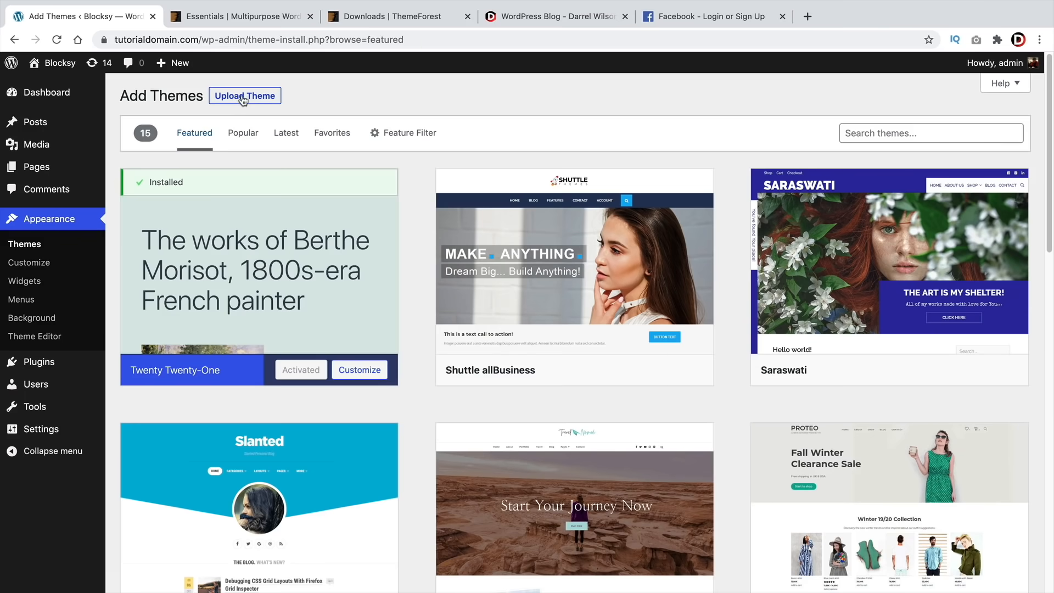
{"action": "left_click", "coordinate": [224, 102]}
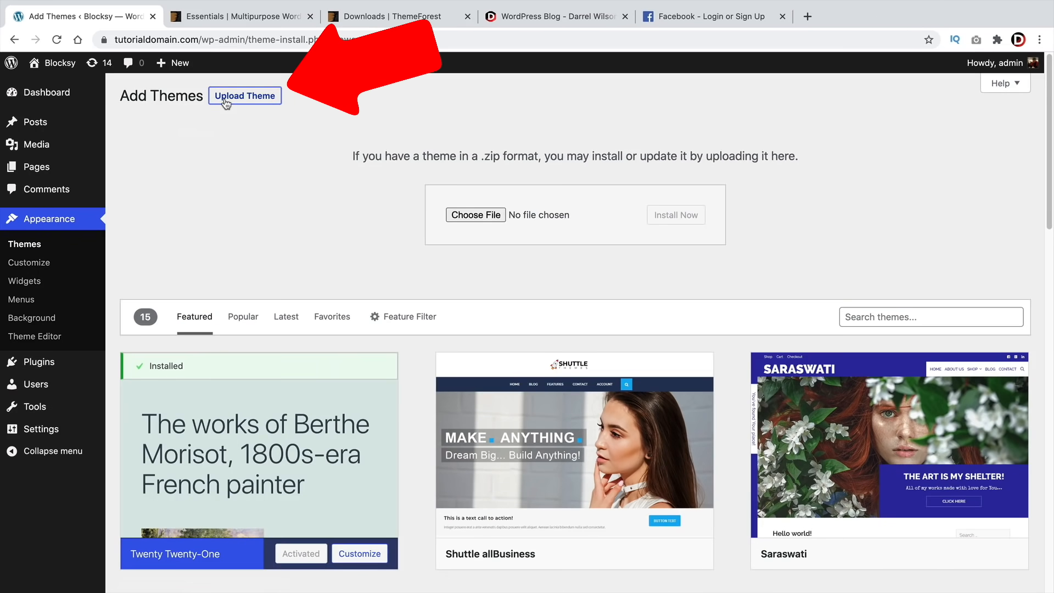
{"action": "left_click", "coordinate": [476, 215]}
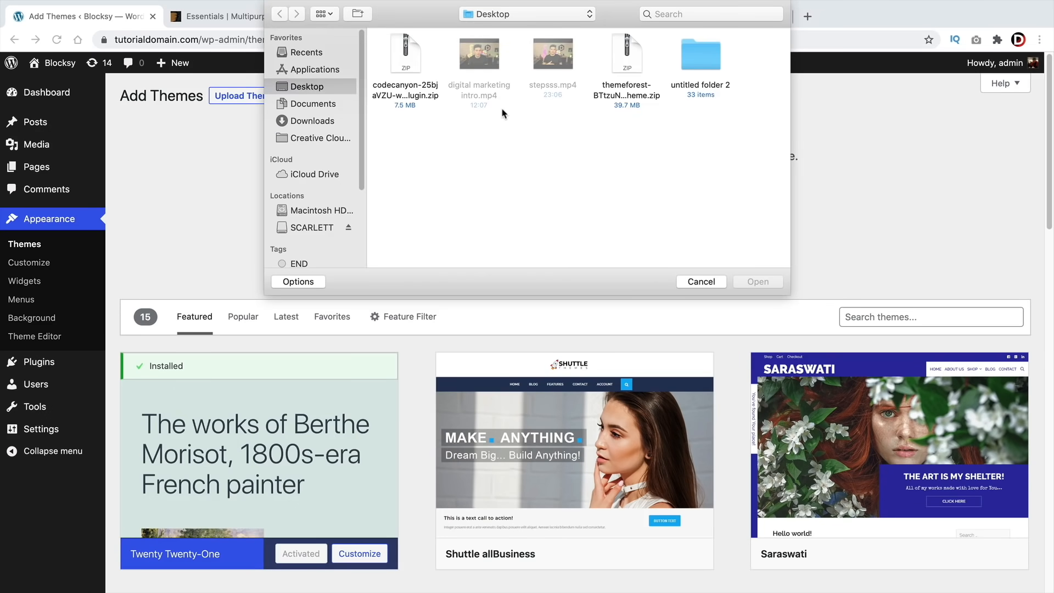
{"action": "left_click", "coordinate": [608, 98]}
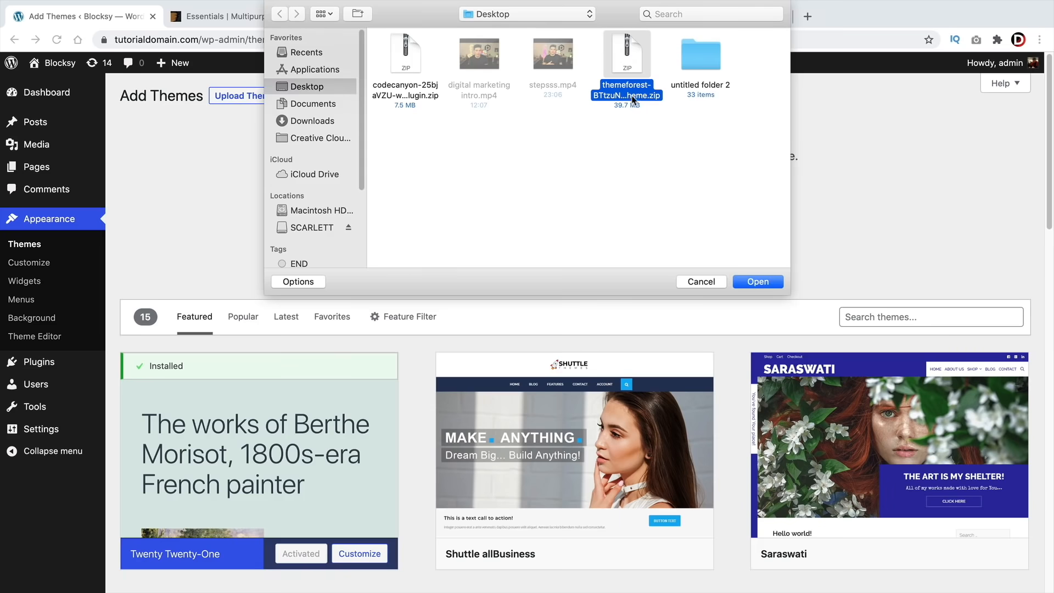
{"action": "left_click", "coordinate": [760, 282]}
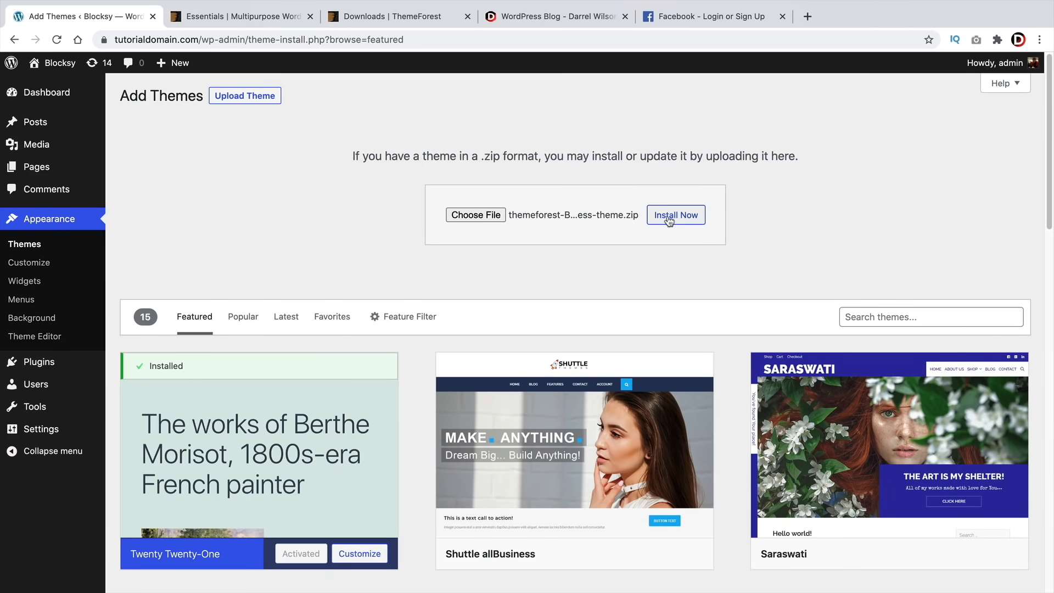
{"action": "left_click", "coordinate": [669, 220]}
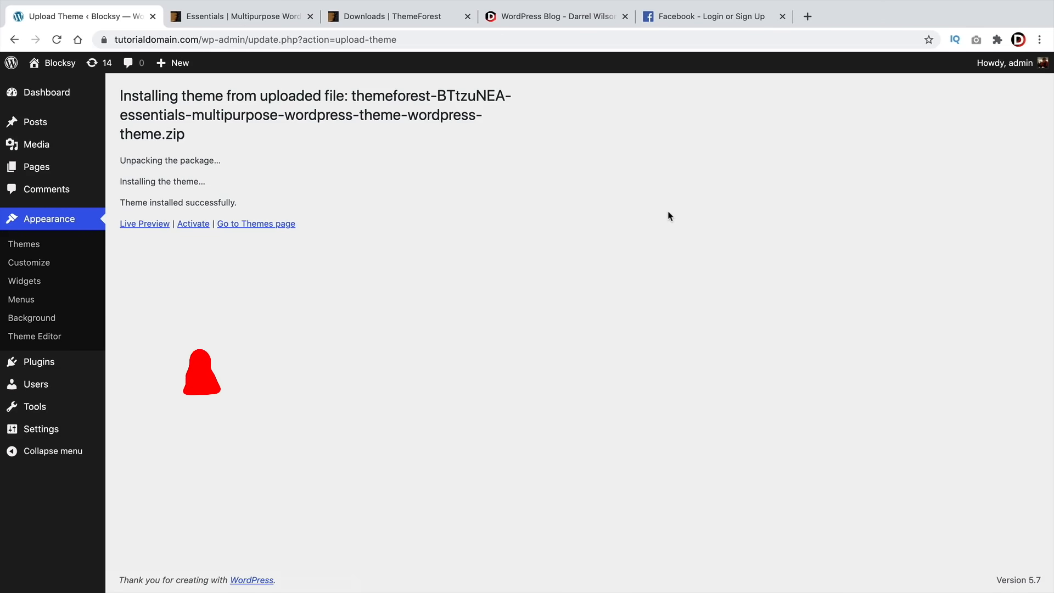
{"action": "left_click_drag", "start_coordinate": [132, 200], "coordinate": [231, 202]}
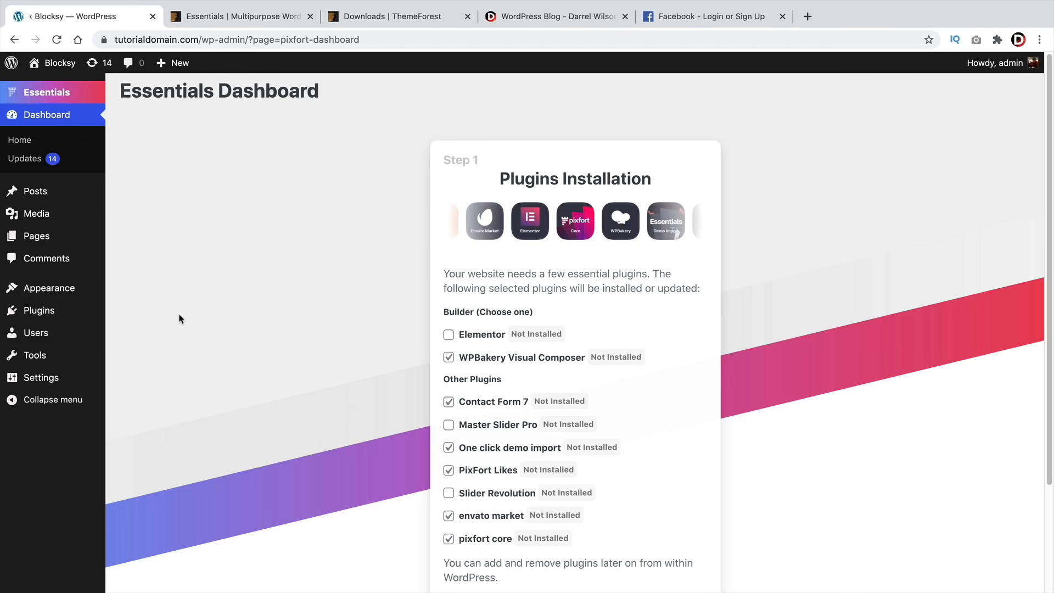
Install the recommended plugins with Elementor instead of WPBakery, then advance to theme activation.
{"action": "scroll", "coordinate": [222, 343], "scroll_direction": "down", "scroll_amount": 3}
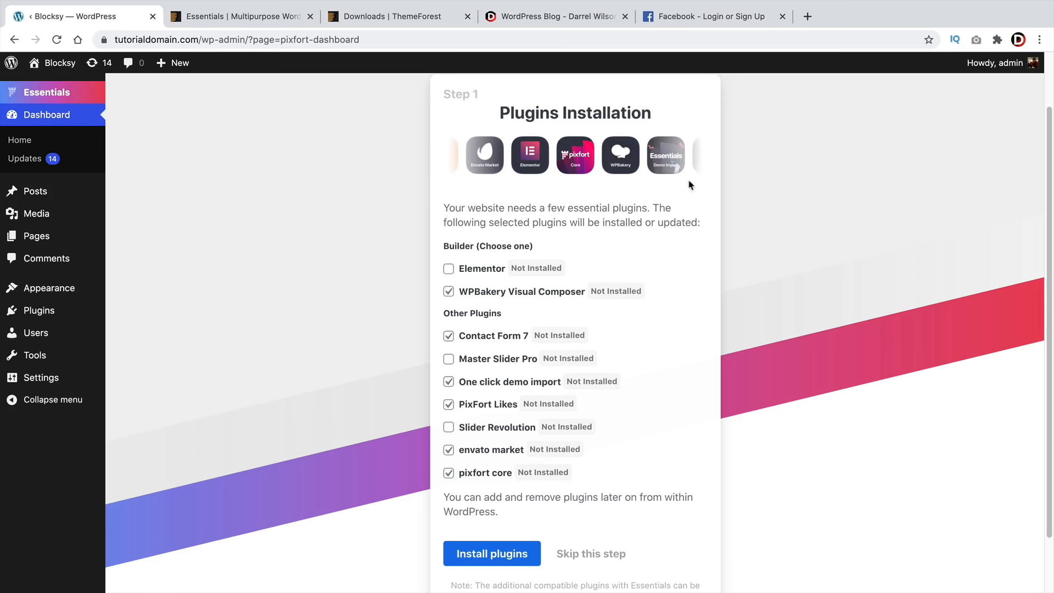
{"action": "left_click", "coordinate": [484, 274]}
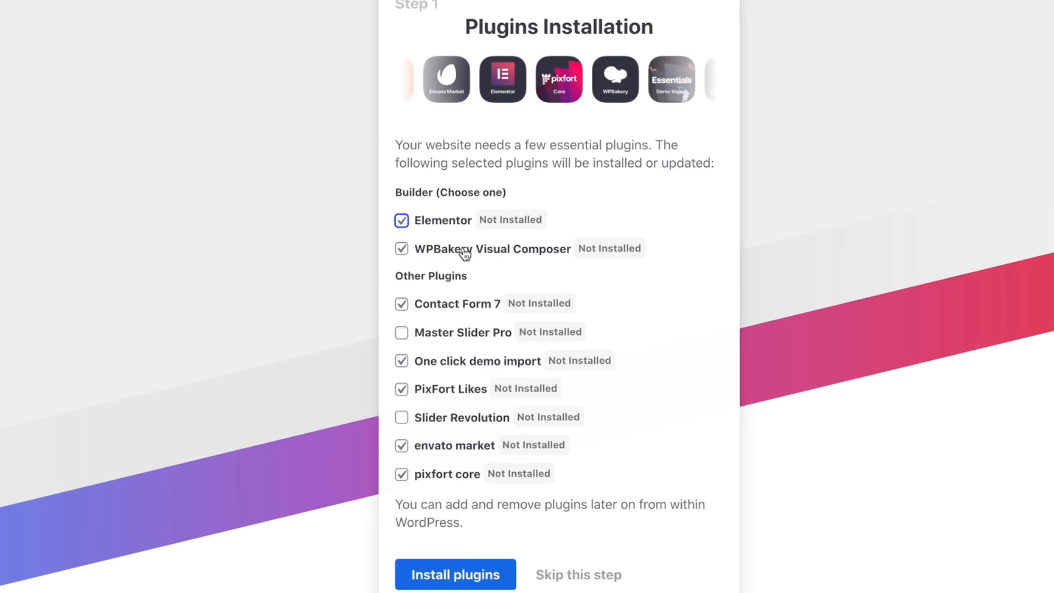
{"action": "left_click", "coordinate": [467, 253]}
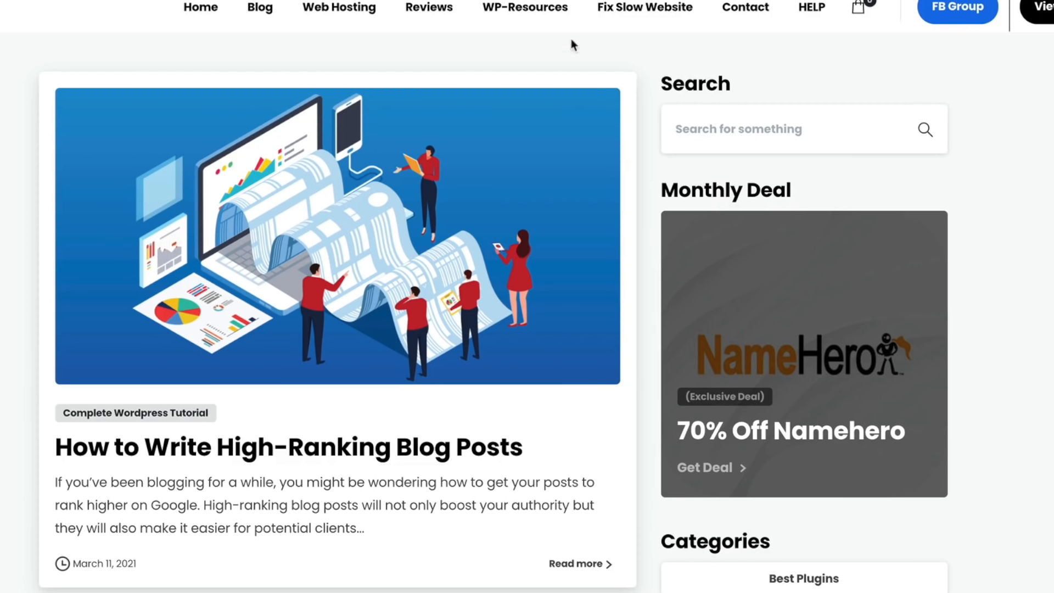
{"action": "mouse_move", "coordinate": [360, 269]}
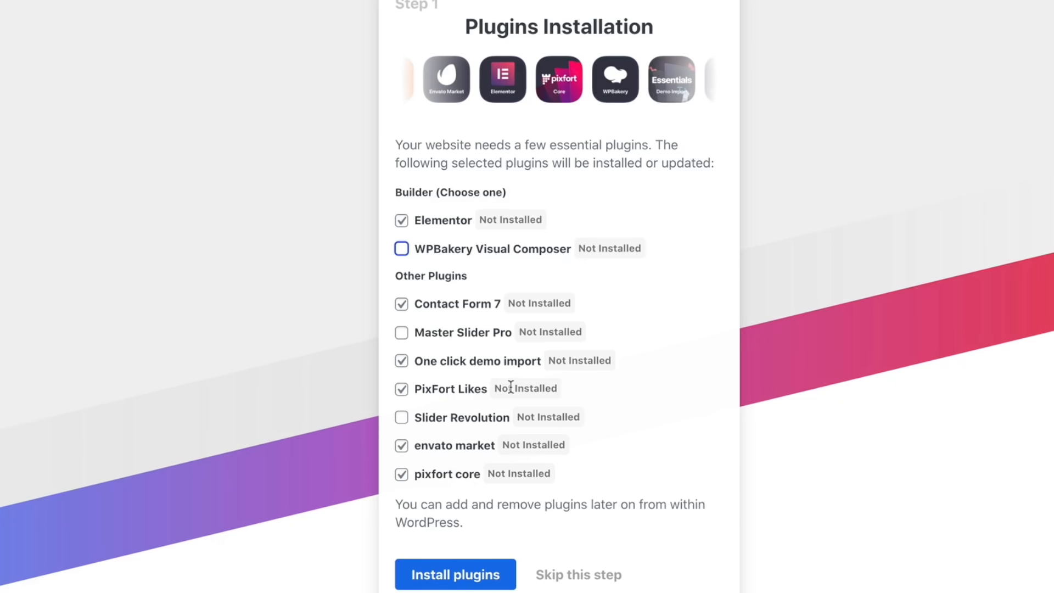
{"action": "scroll", "coordinate": [510, 384], "scroll_direction": "down", "scroll_amount": 2}
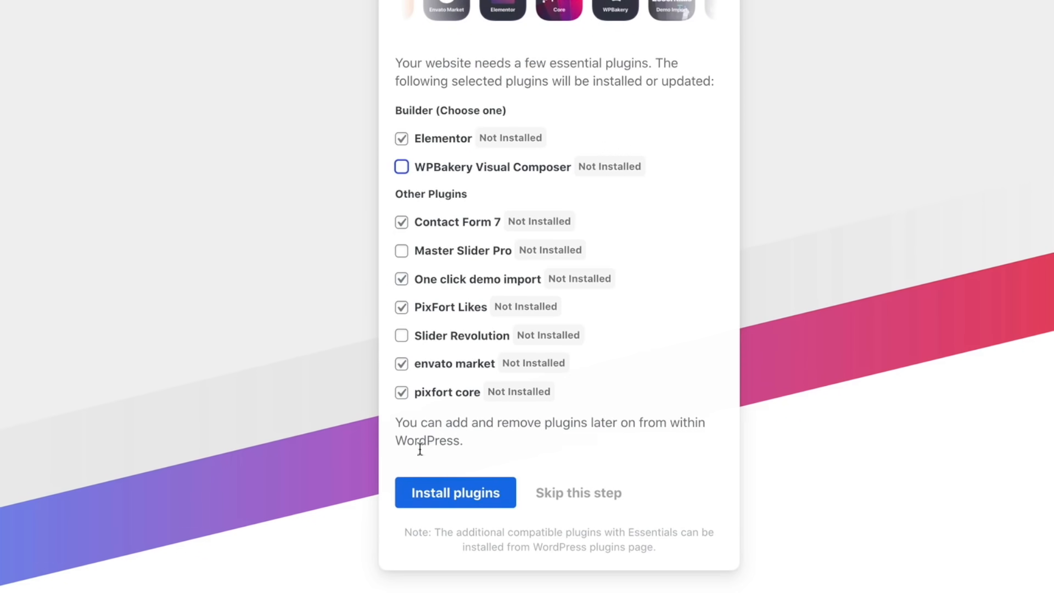
{"action": "left_click", "coordinate": [452, 501]}
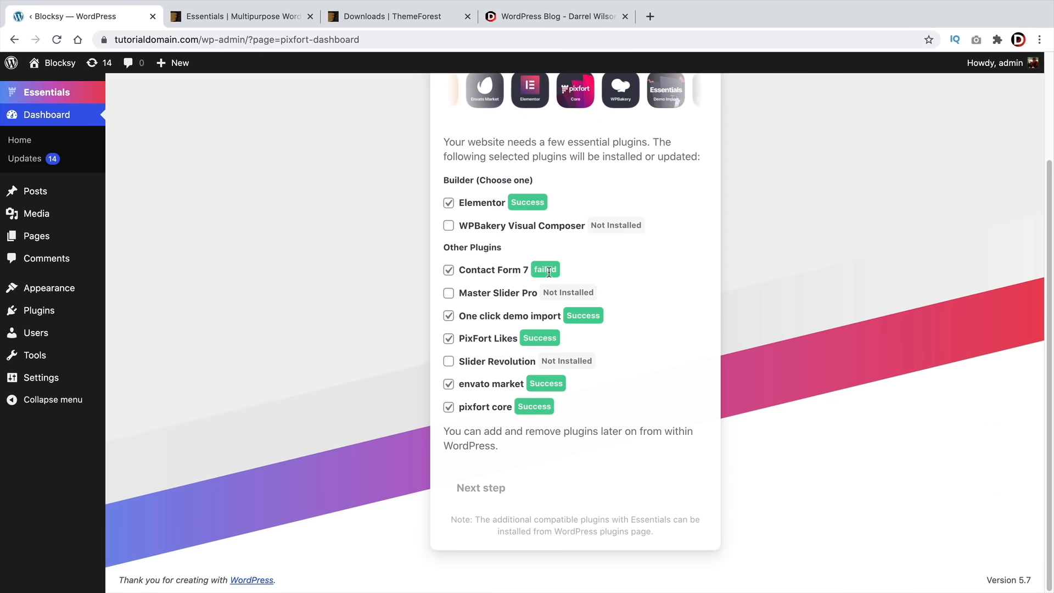
{"action": "mouse_move", "coordinate": [28, 314]}
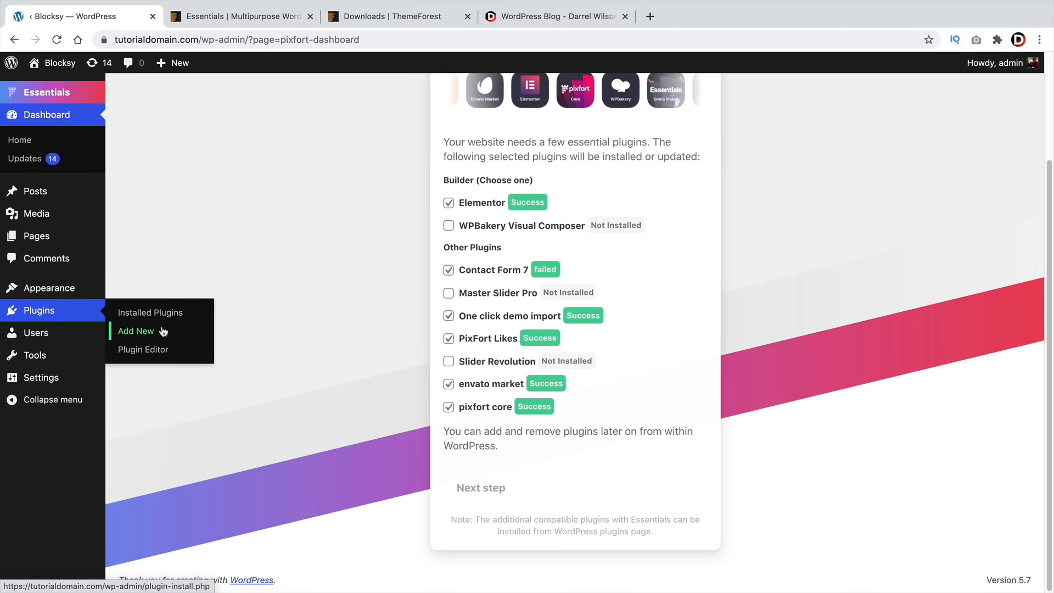
{"action": "left_click", "coordinate": [489, 487]}
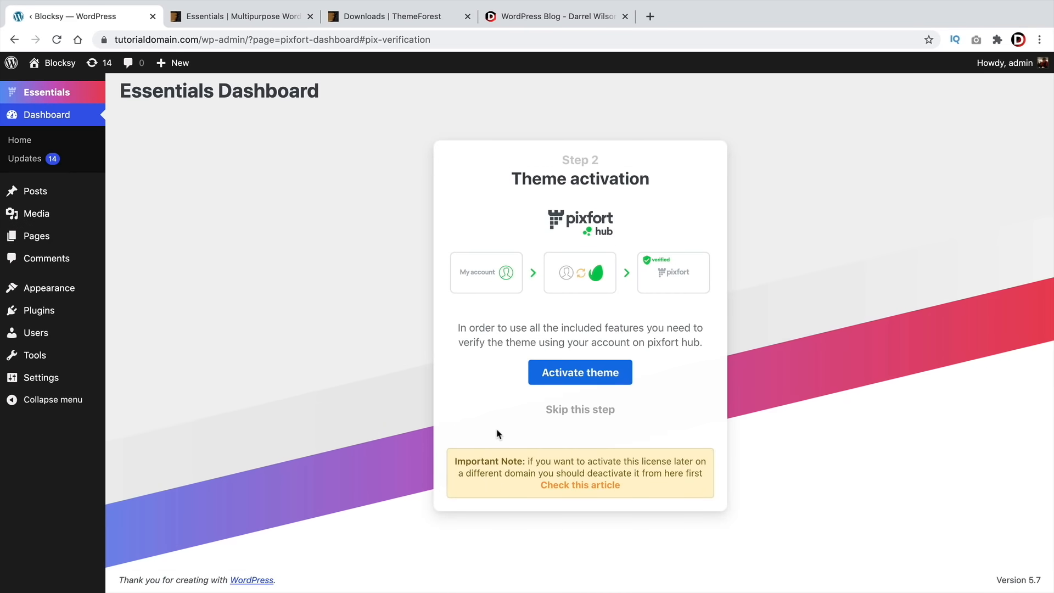
Open pixfort hub in a new tab and log in to the account.
{"action": "left_click", "coordinate": [585, 378]}
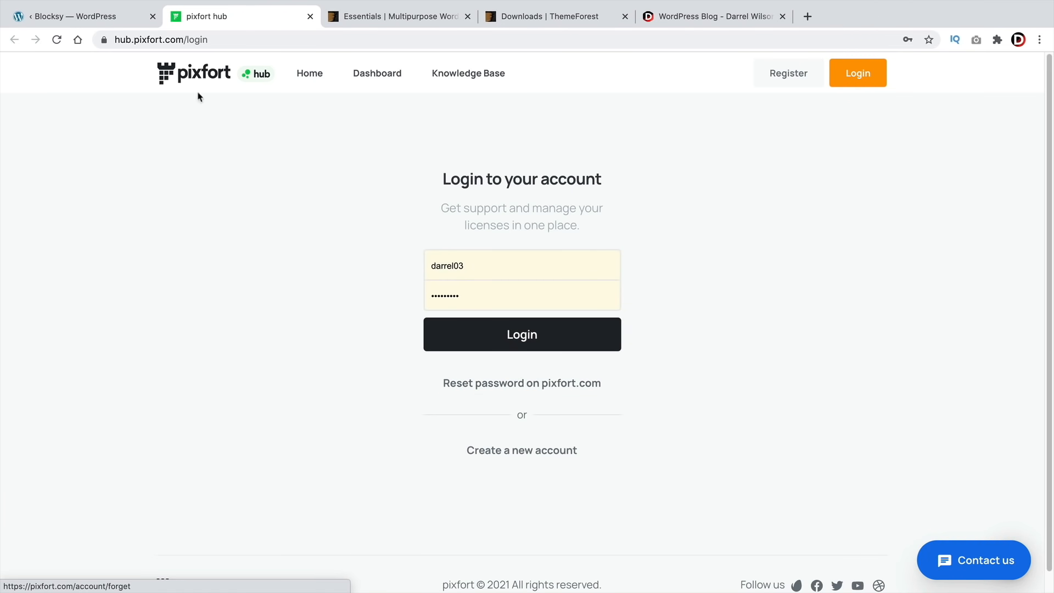
{"action": "left_click", "coordinate": [88, 18]}
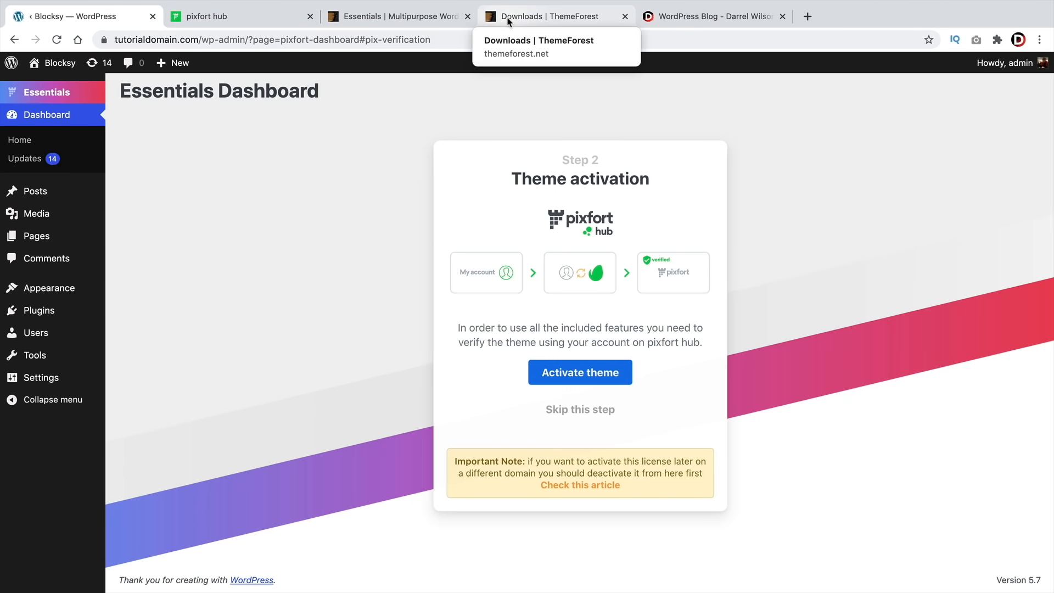
{"action": "left_click", "coordinate": [263, 19]}
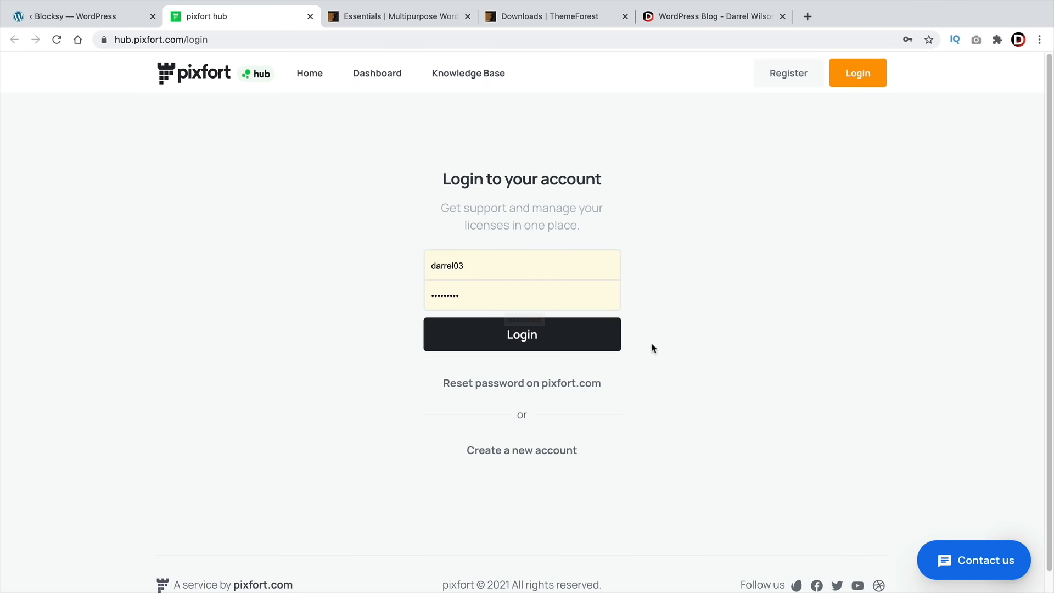
{"action": "left_click", "coordinate": [520, 337]}
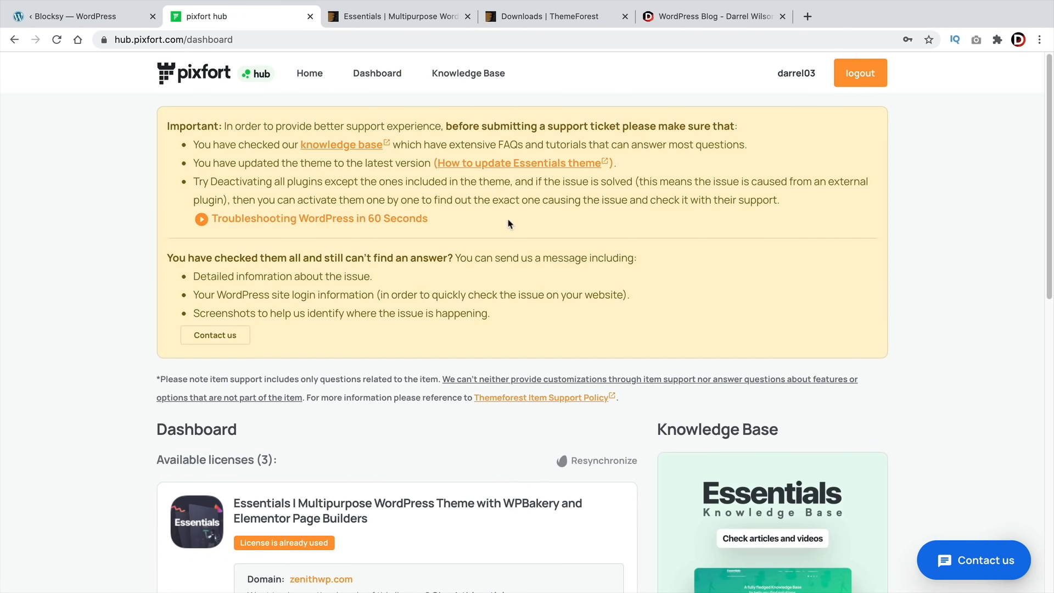
Review the three Essentials licenses on the pixfort hub dashboard, one still unused.
{"action": "scroll", "coordinate": [525, 242], "scroll_direction": "down", "scroll_amount": 6}
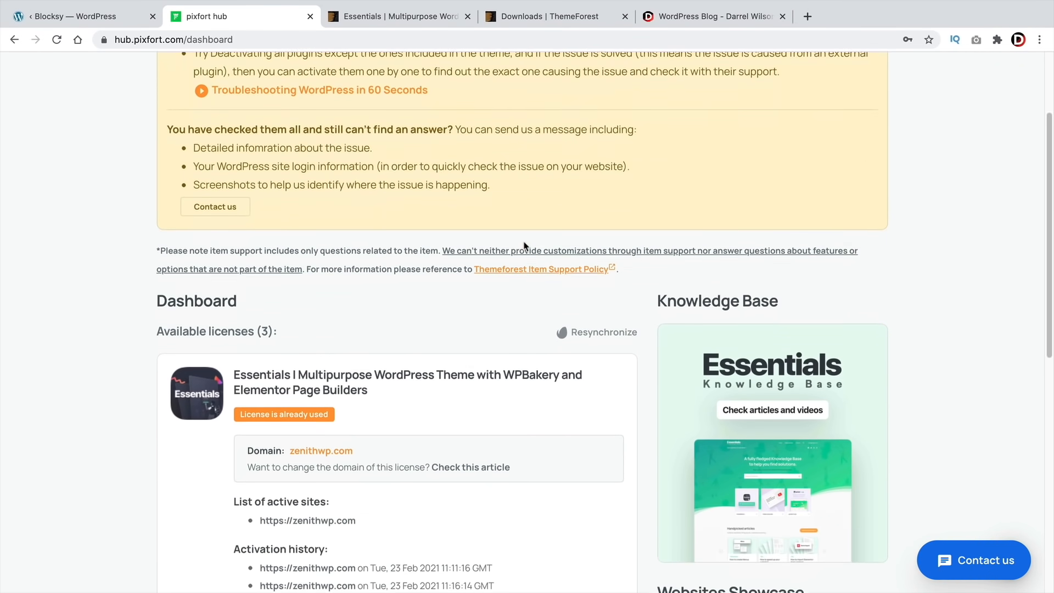
{"action": "left_click_drag", "start_coordinate": [197, 135], "coordinate": [211, 139]}
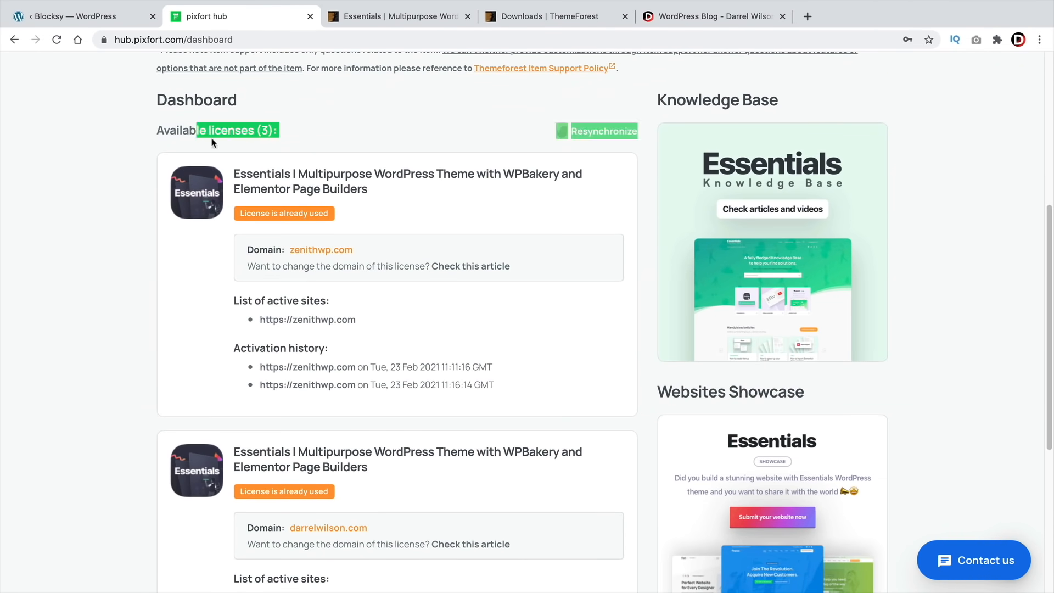
{"action": "left_click", "coordinate": [246, 139]}
{"action": "scroll", "coordinate": [279, 215], "scroll_direction": "down", "scroll_amount": 3}
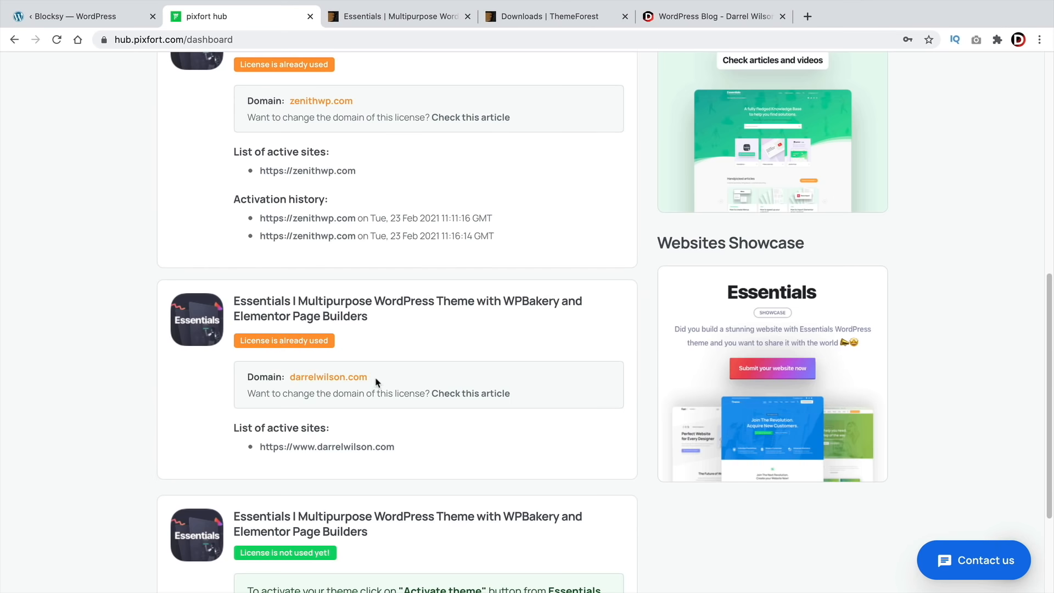
{"action": "left_click_drag", "start_coordinate": [376, 379], "coordinate": [304, 375]}
{"action": "scroll", "coordinate": [329, 359], "scroll_direction": "down", "scroll_amount": 3}
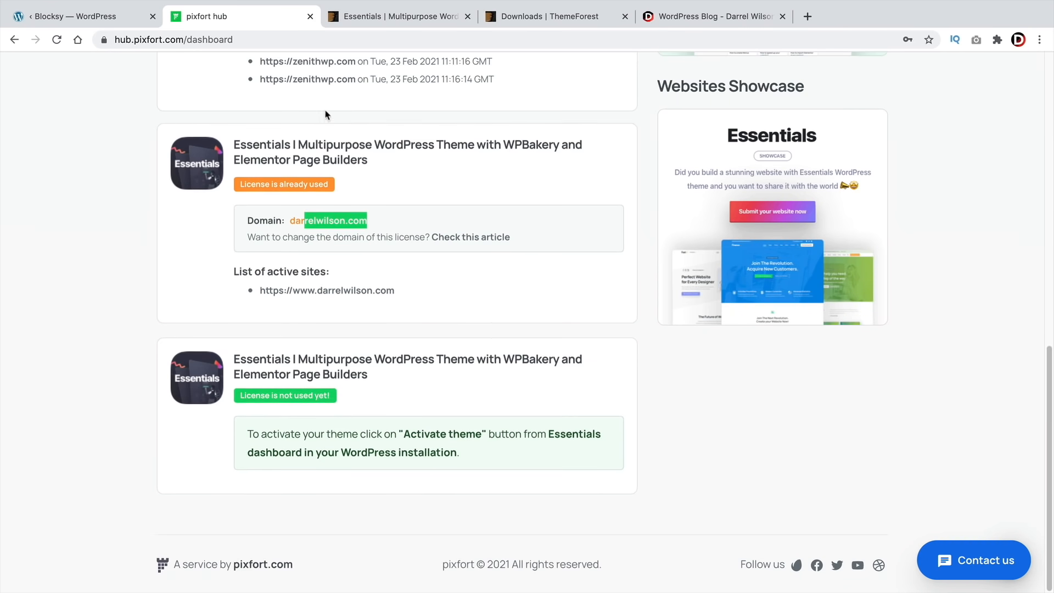
{"action": "left_click", "coordinate": [82, 15]}
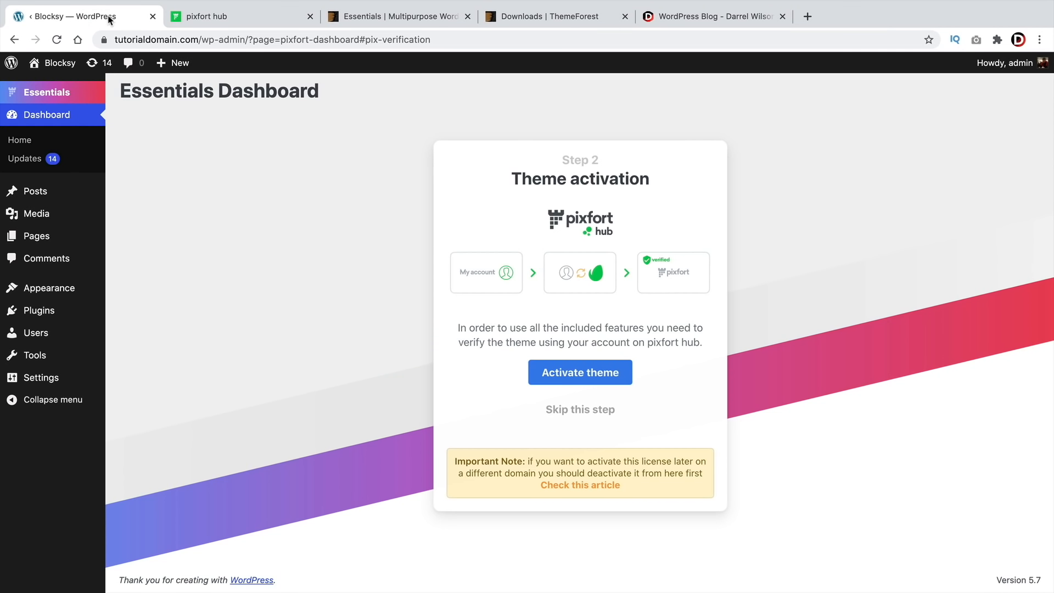
Complete the pixfort hub verification so the Essentials theme shows as activated.
{"action": "left_click", "coordinate": [576, 378]}
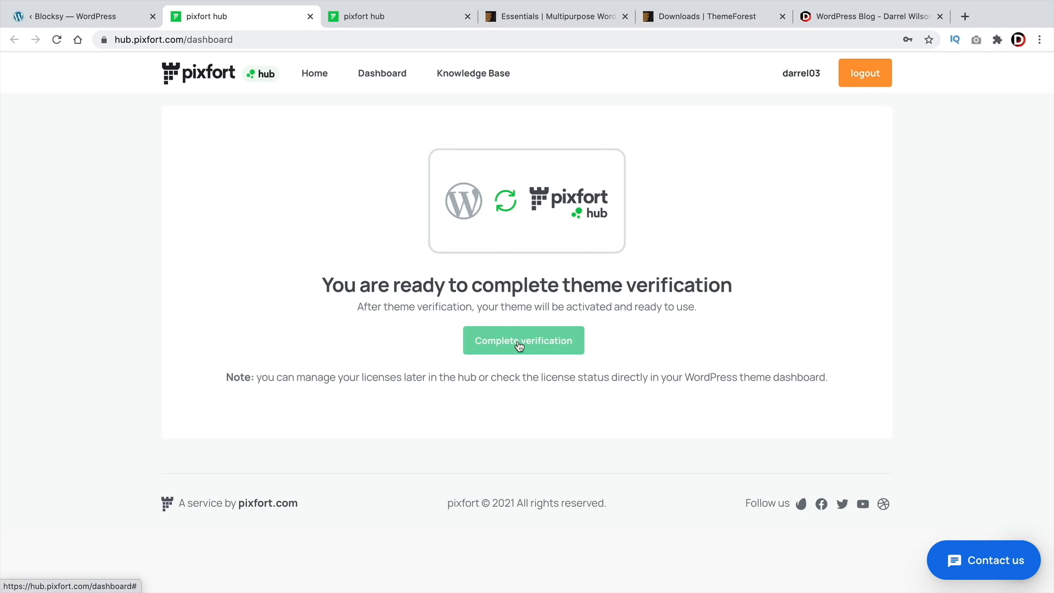
{"action": "left_click", "coordinate": [542, 349]}
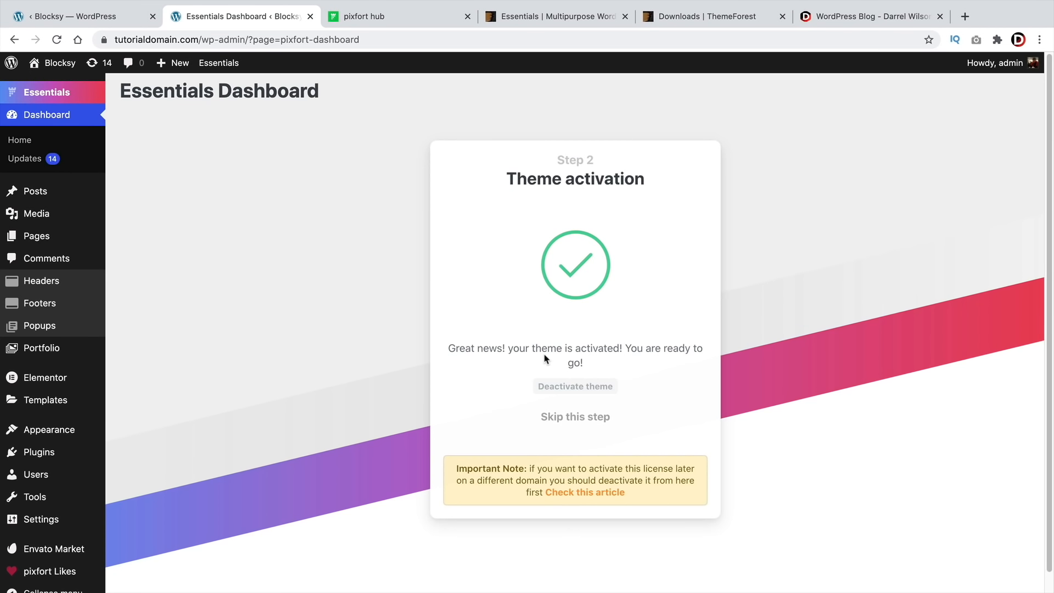
{"action": "scroll", "coordinate": [532, 393], "scroll_direction": "down", "scroll_amount": 1}
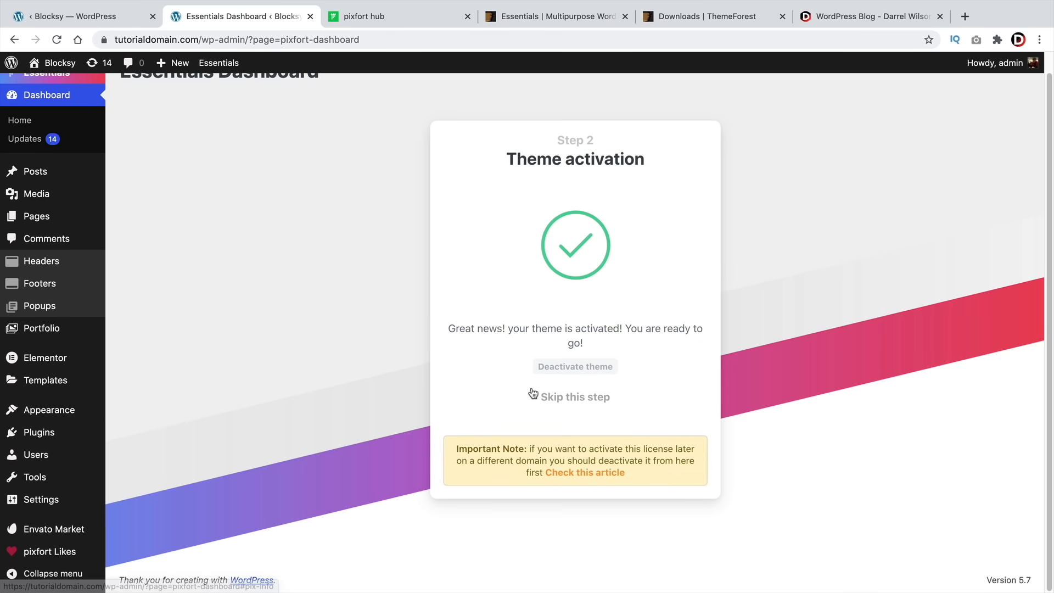
{"action": "scroll", "coordinate": [532, 393], "scroll_direction": "up", "scroll_amount": 1}
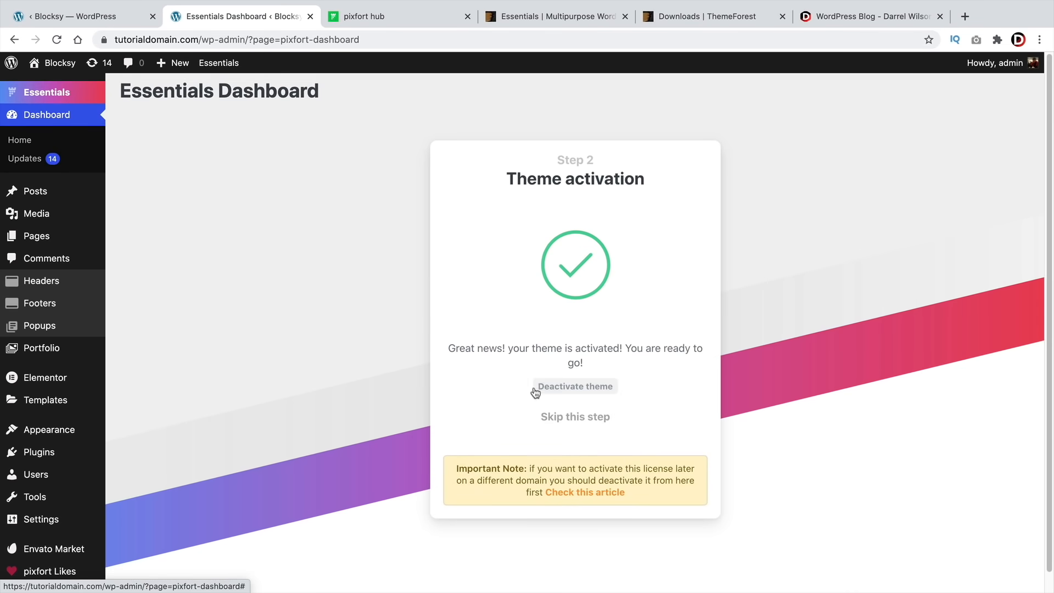
Skip the activation step and finish the wizard to reveal the full Essentials Dashboard.
{"action": "left_click", "coordinate": [586, 417]}
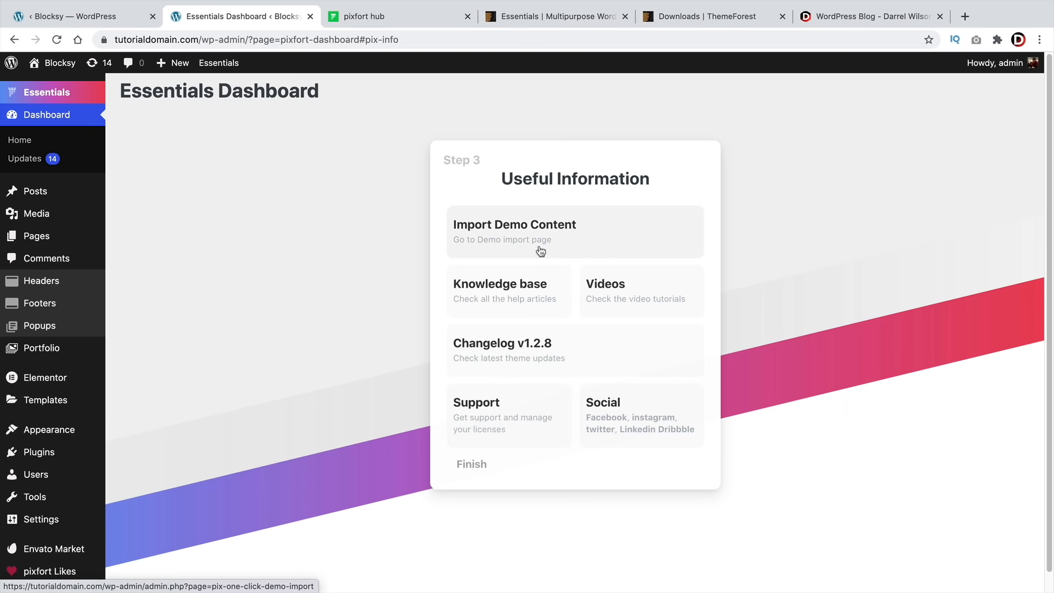
{"action": "left_click", "coordinate": [468, 465]}
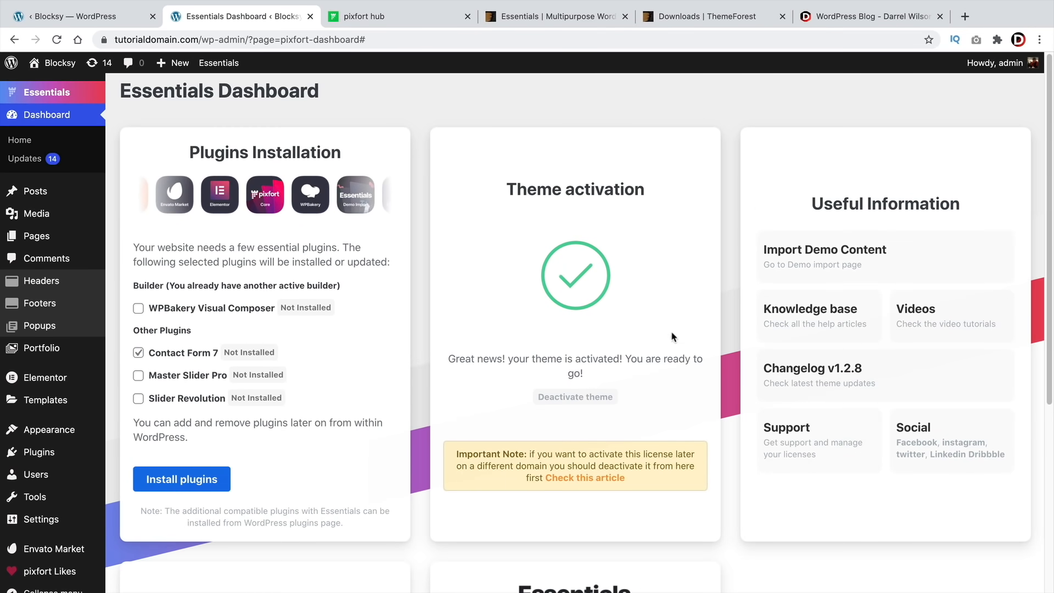
{"action": "scroll", "coordinate": [583, 451], "scroll_direction": "down", "scroll_amount": 4}
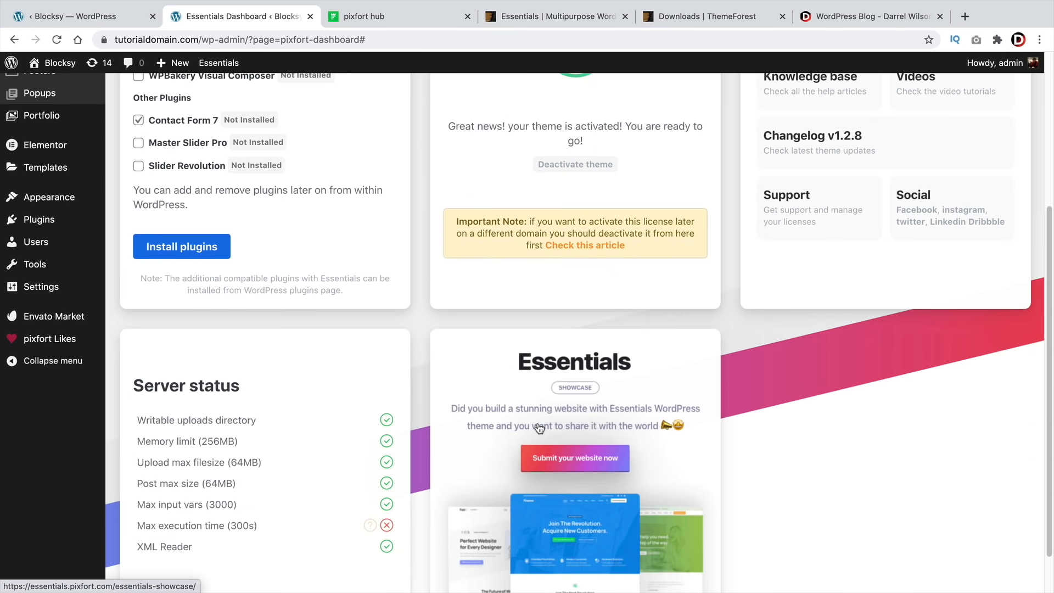
{"action": "scroll", "coordinate": [539, 428], "scroll_direction": "up", "scroll_amount": 4}
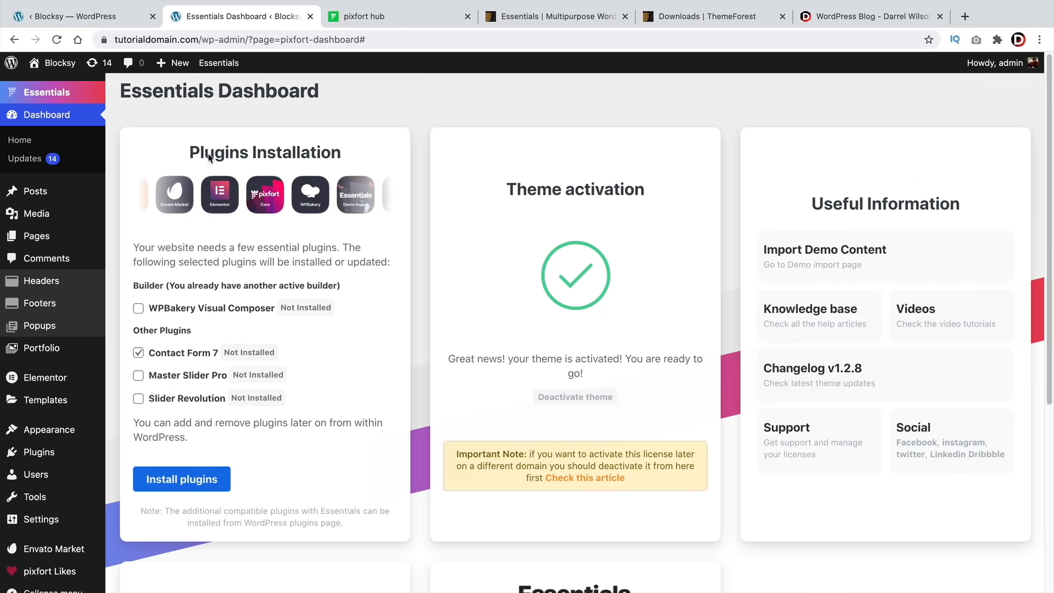
{"action": "mouse_move", "coordinate": [48, 94]}
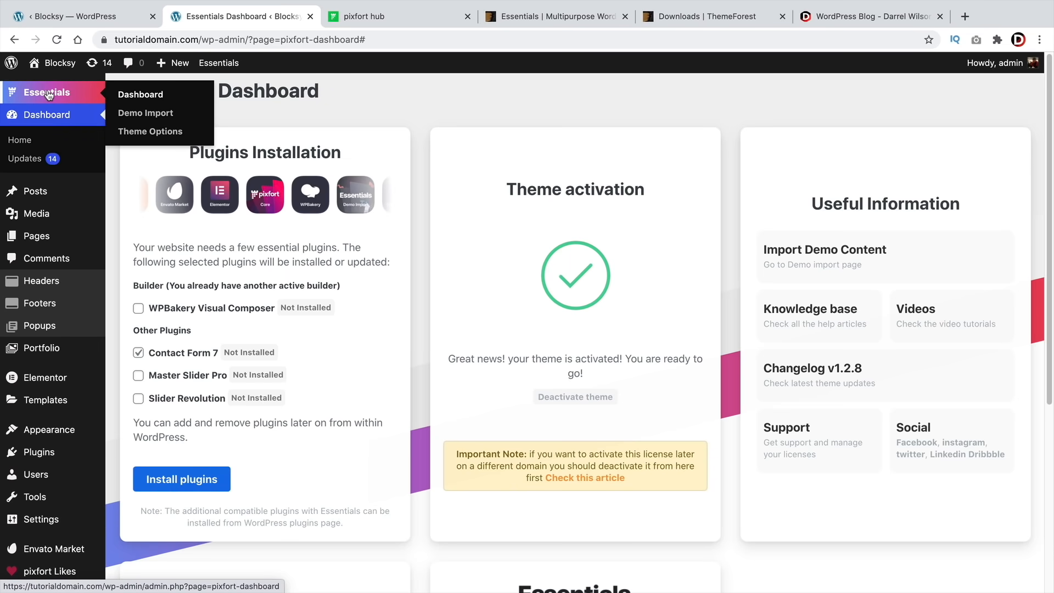
Open Essentials > Demo Import and scroll through the demo grid.
{"action": "left_click", "coordinate": [139, 114]}
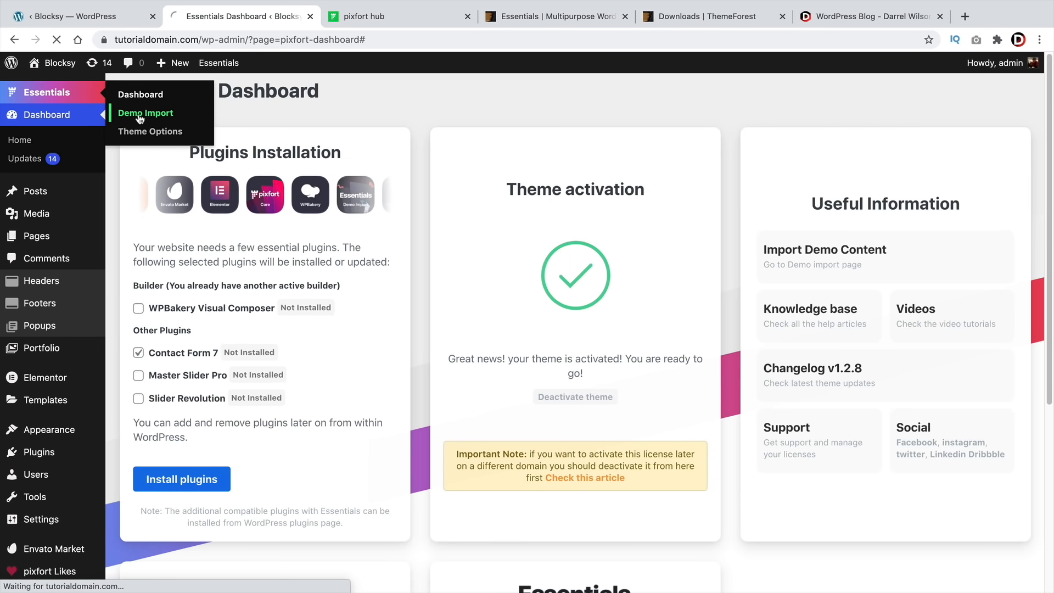
{"action": "scroll", "coordinate": [737, 235], "scroll_direction": "down", "scroll_amount": 5}
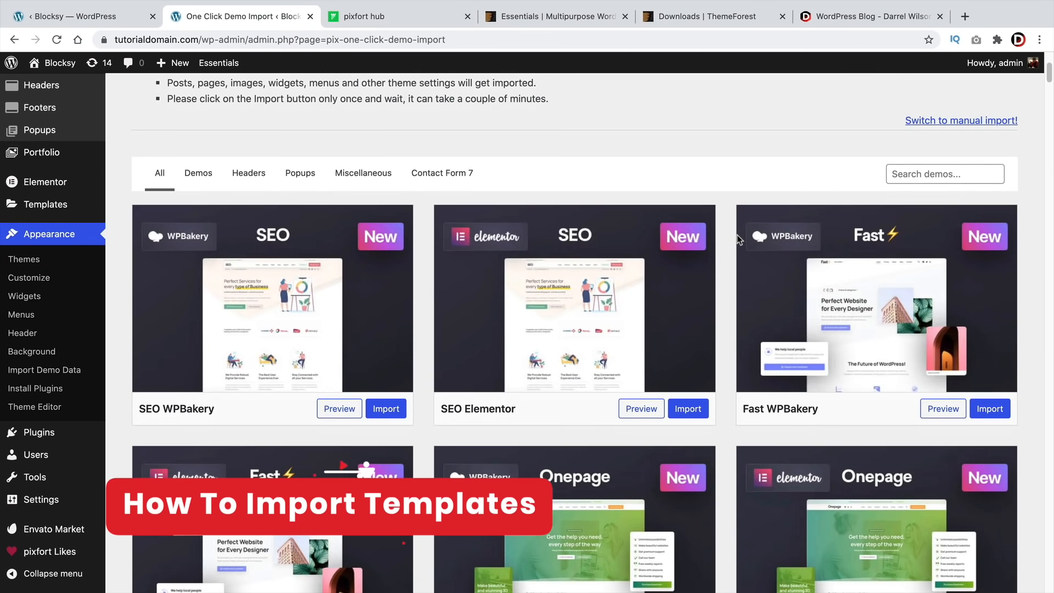
{"action": "scroll", "coordinate": [736, 235], "scroll_direction": "down", "scroll_amount": 1}
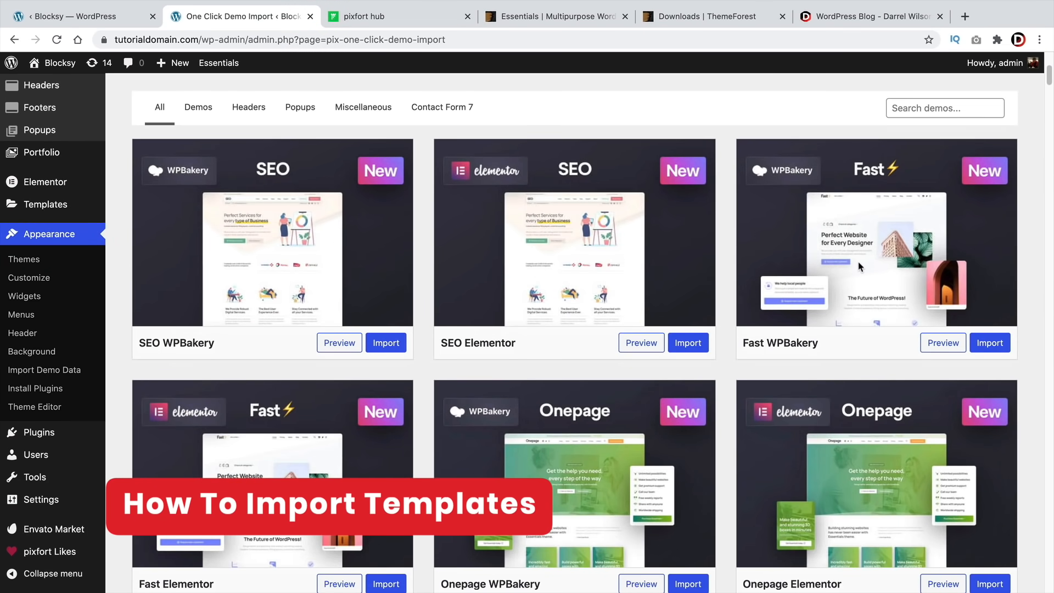
{"action": "scroll", "coordinate": [857, 256], "scroll_direction": "down", "scroll_amount": 3}
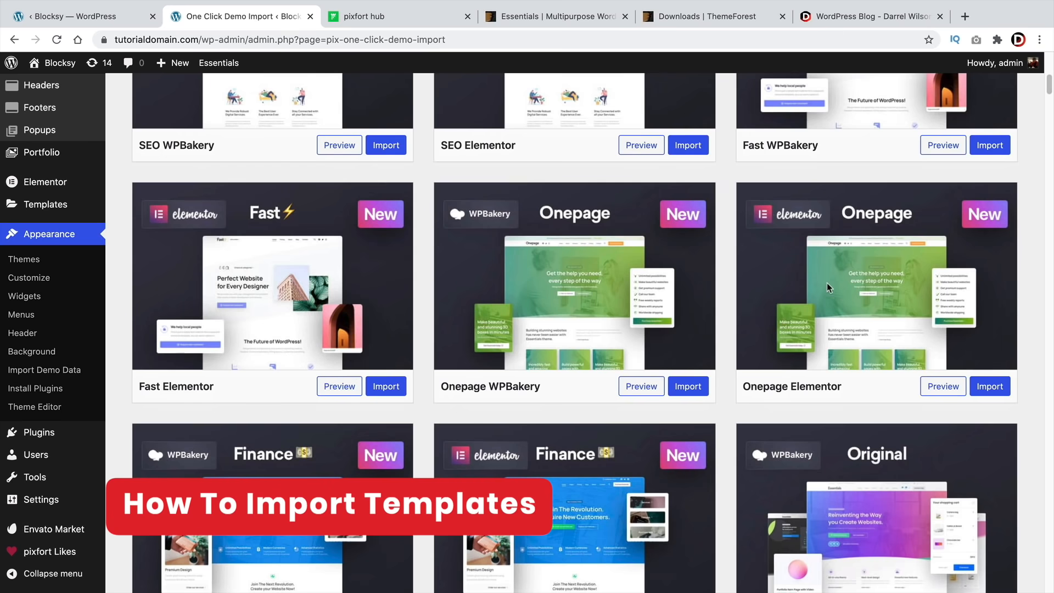
{"action": "scroll", "coordinate": [722, 299], "scroll_direction": "down", "scroll_amount": 2}
{"action": "scroll", "coordinate": [647, 350], "scroll_direction": "up", "scroll_amount": 6}
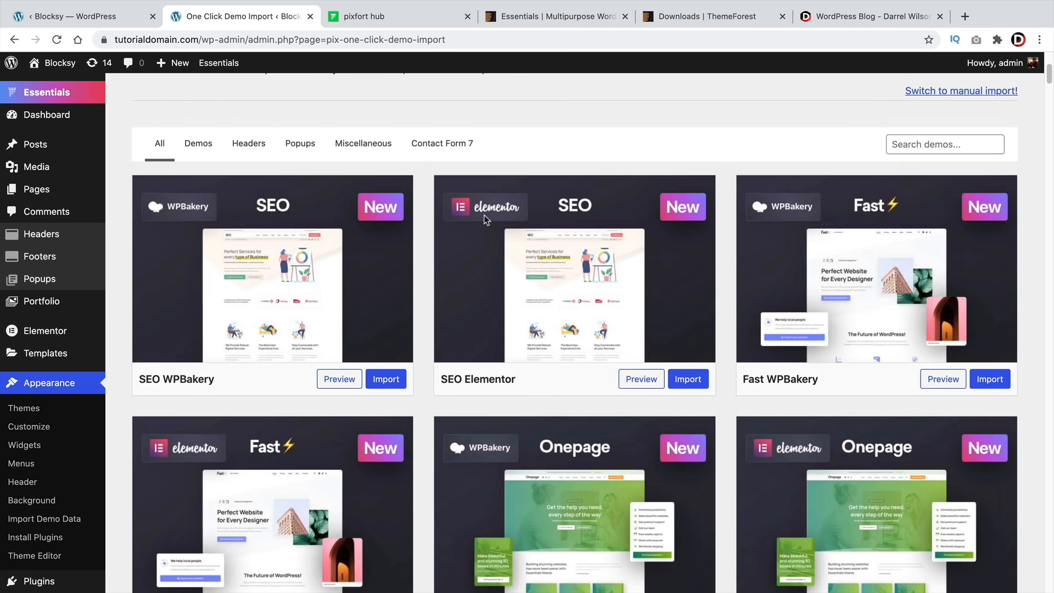
Filter the grid to Demos only and browse the WPBakery and Elementor versions.
{"action": "left_click", "coordinate": [203, 145]}
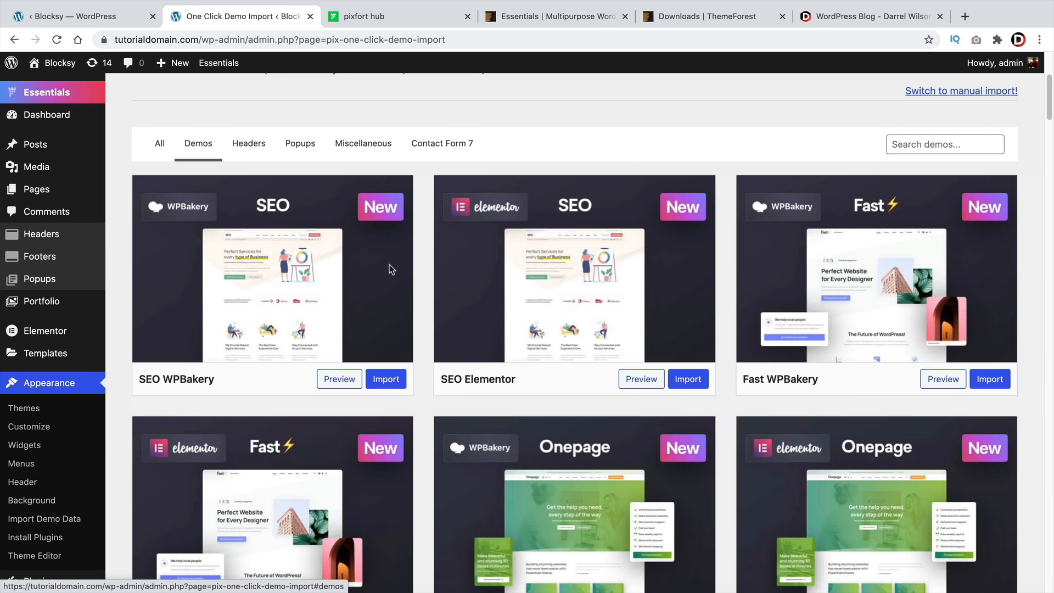
{"action": "scroll", "coordinate": [557, 297], "scroll_direction": "down", "scroll_amount": 5}
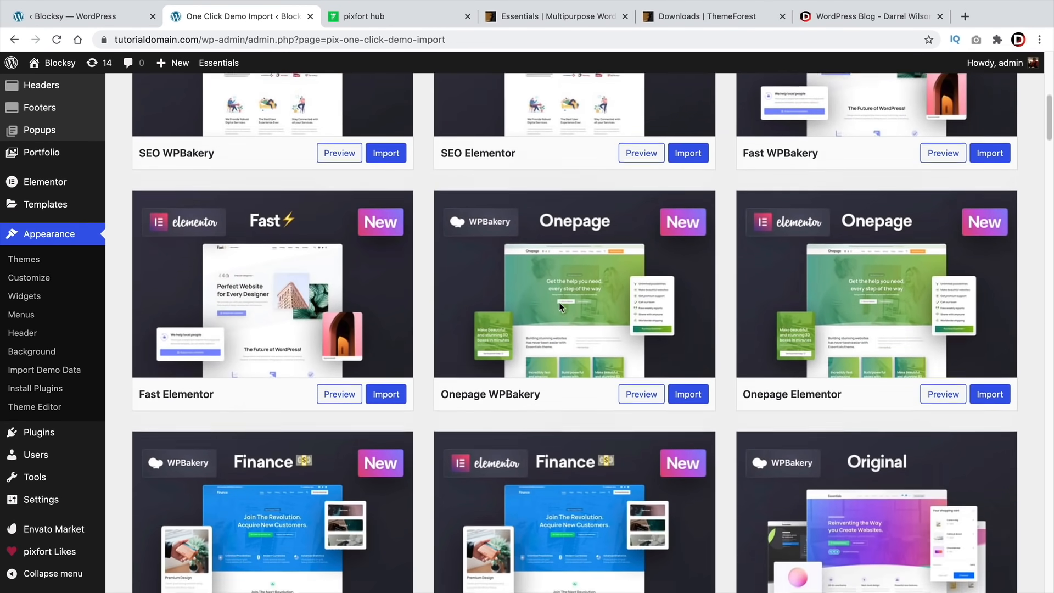
{"action": "scroll", "coordinate": [571, 303], "scroll_direction": "down", "scroll_amount": 3}
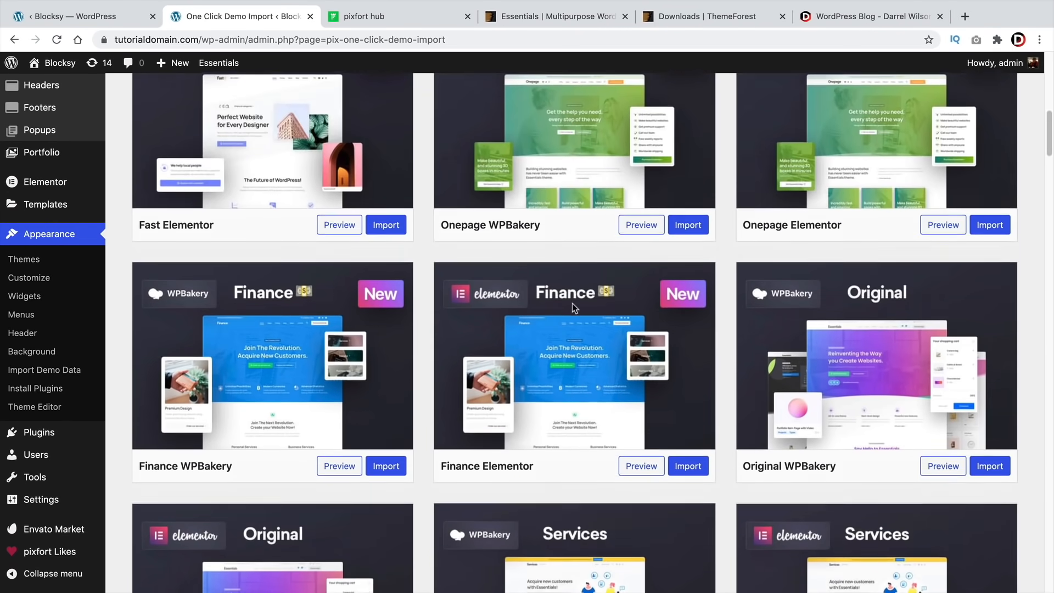
{"action": "scroll", "coordinate": [571, 303], "scroll_direction": "down", "scroll_amount": 4}
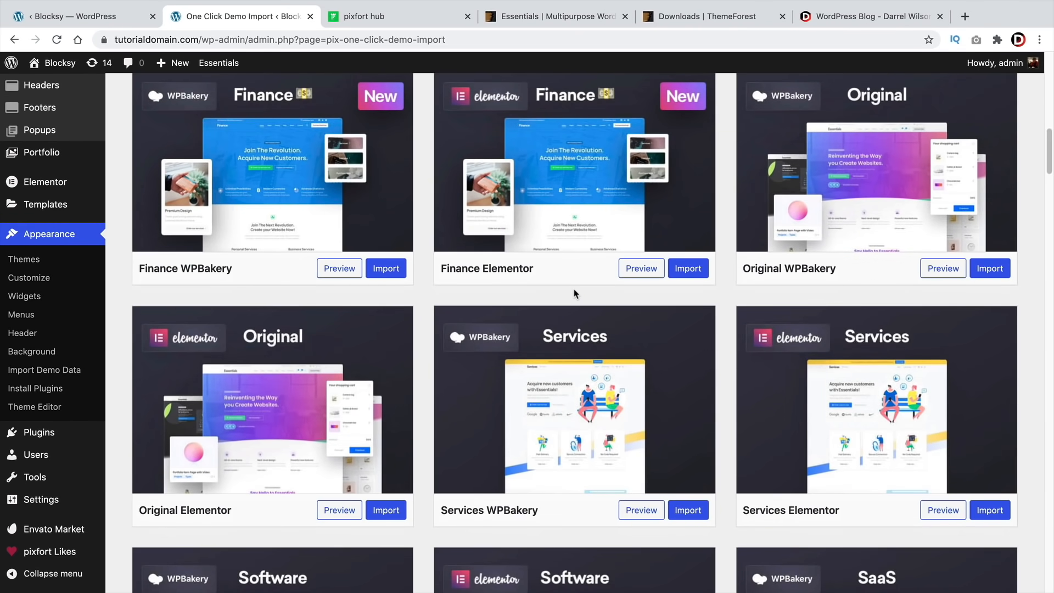
{"action": "scroll", "coordinate": [575, 293], "scroll_direction": "down", "scroll_amount": 3}
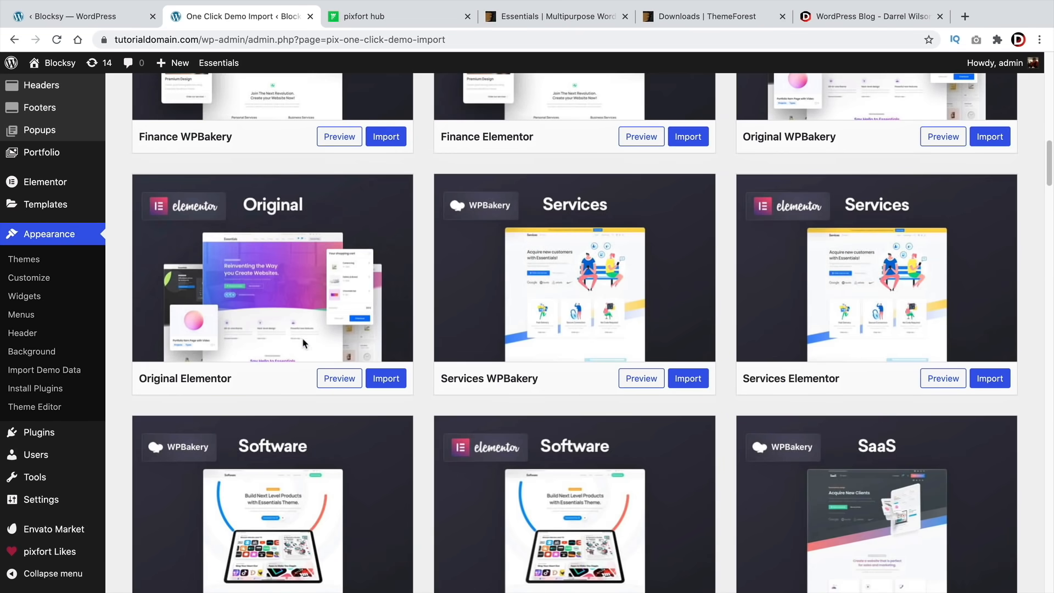
Preview the Original Elementor demo down past portfolio and stats to the $99/$49 pricing tables.
{"action": "left_click", "coordinate": [335, 379]}
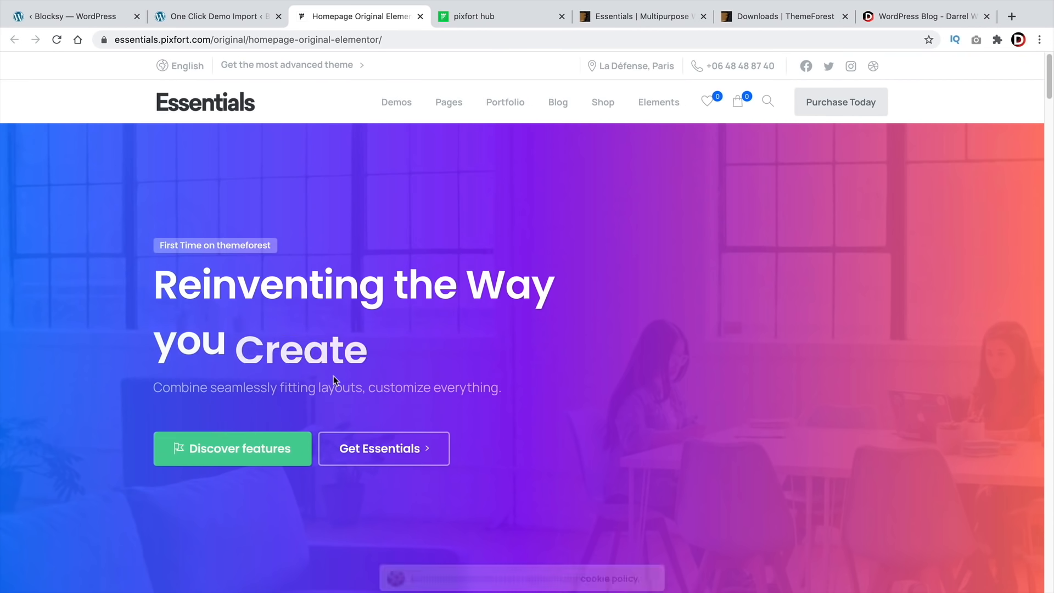
{"action": "scroll", "coordinate": [333, 406], "scroll_direction": "down", "scroll_amount": 2}
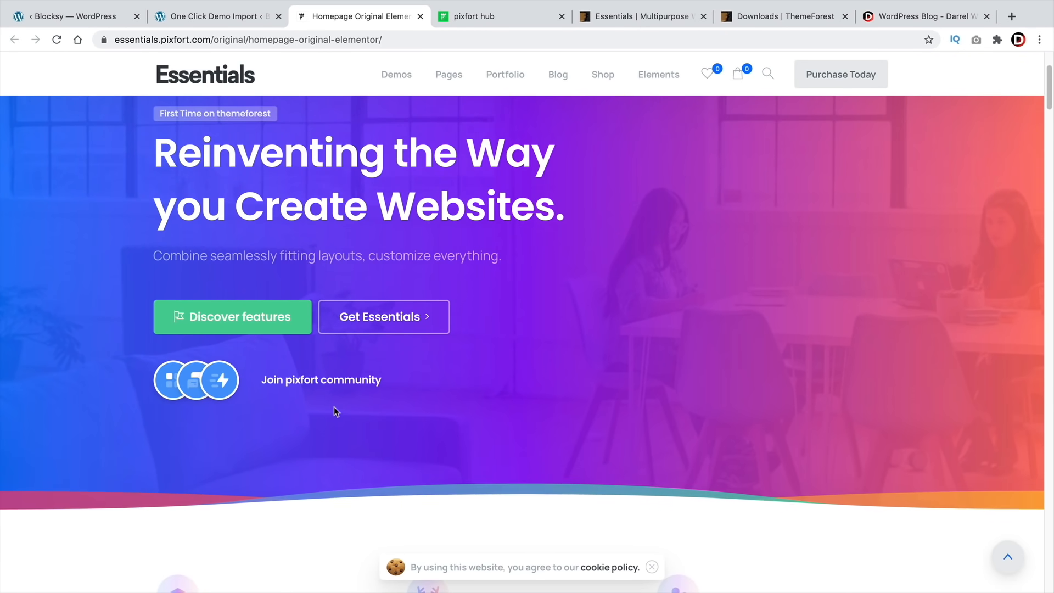
{"action": "scroll", "coordinate": [334, 407], "scroll_direction": "down", "scroll_amount": 1}
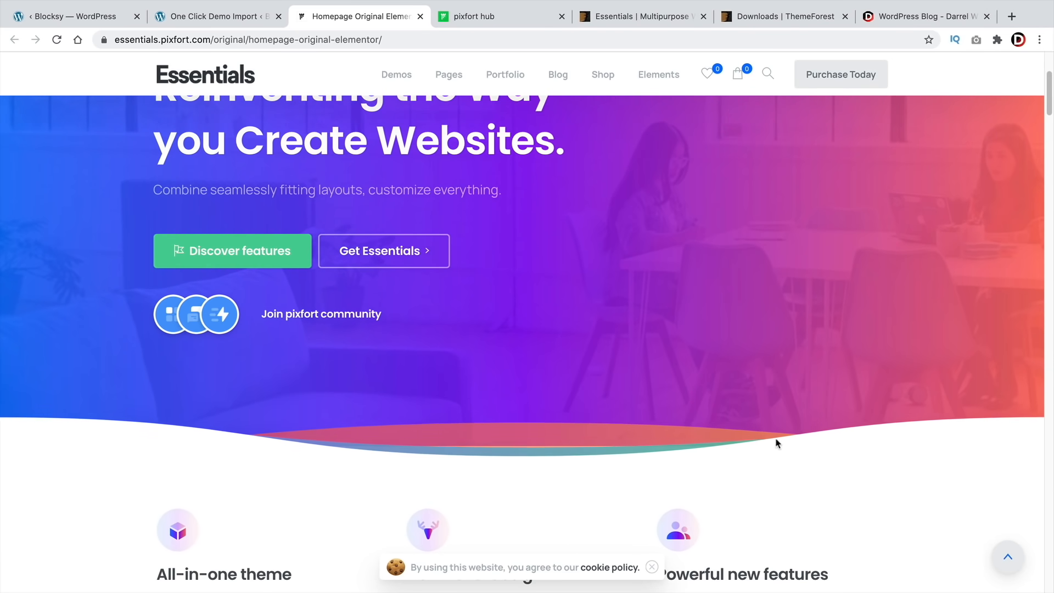
{"action": "scroll", "coordinate": [381, 412], "scroll_direction": "up", "scroll_amount": 3}
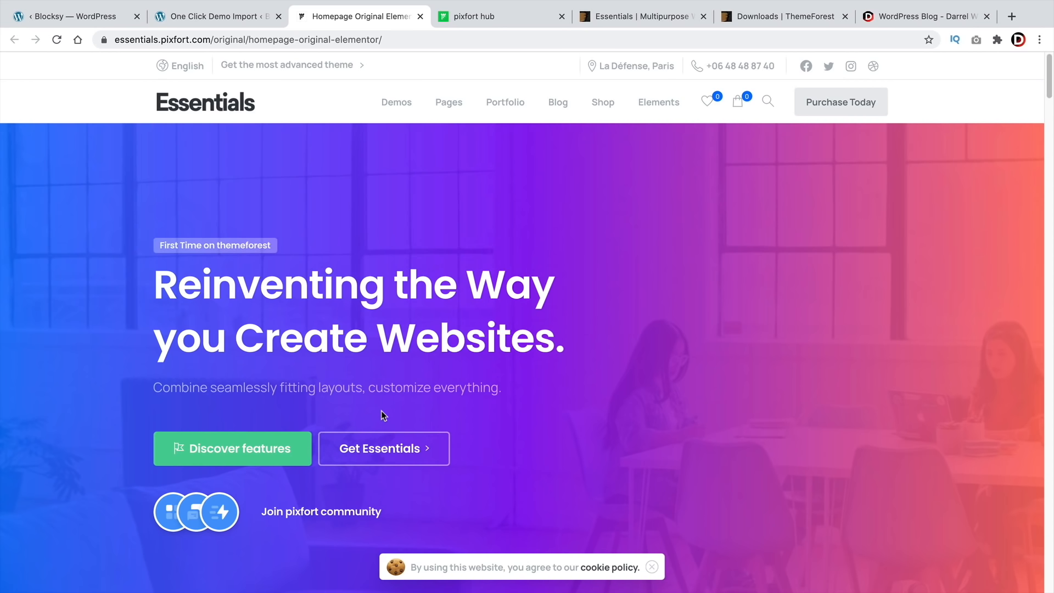
{"action": "scroll", "coordinate": [385, 421], "scroll_direction": "down", "scroll_amount": 8}
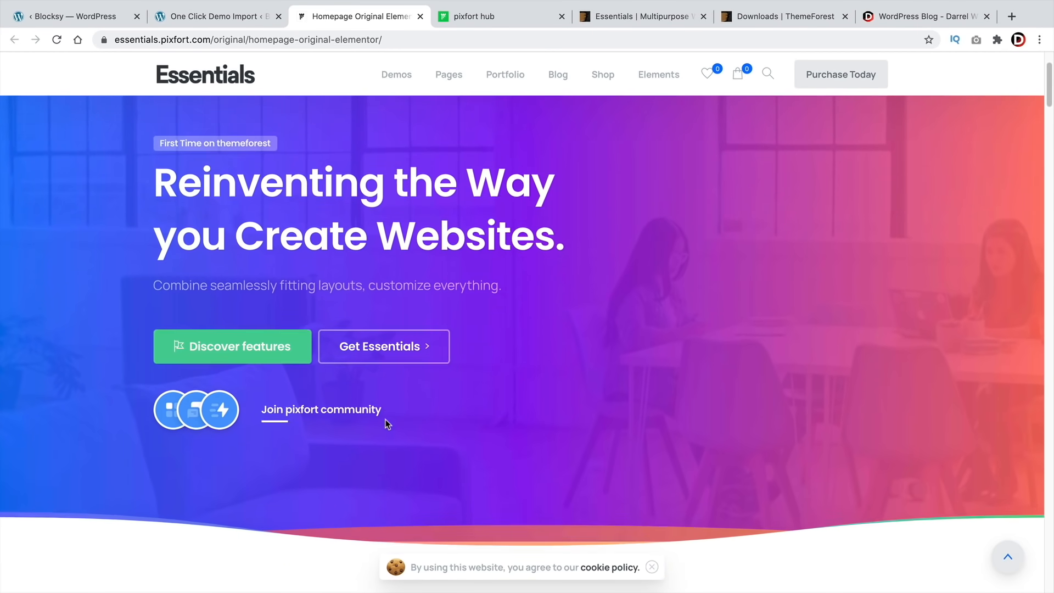
{"action": "scroll", "coordinate": [387, 421], "scroll_direction": "down", "scroll_amount": 4}
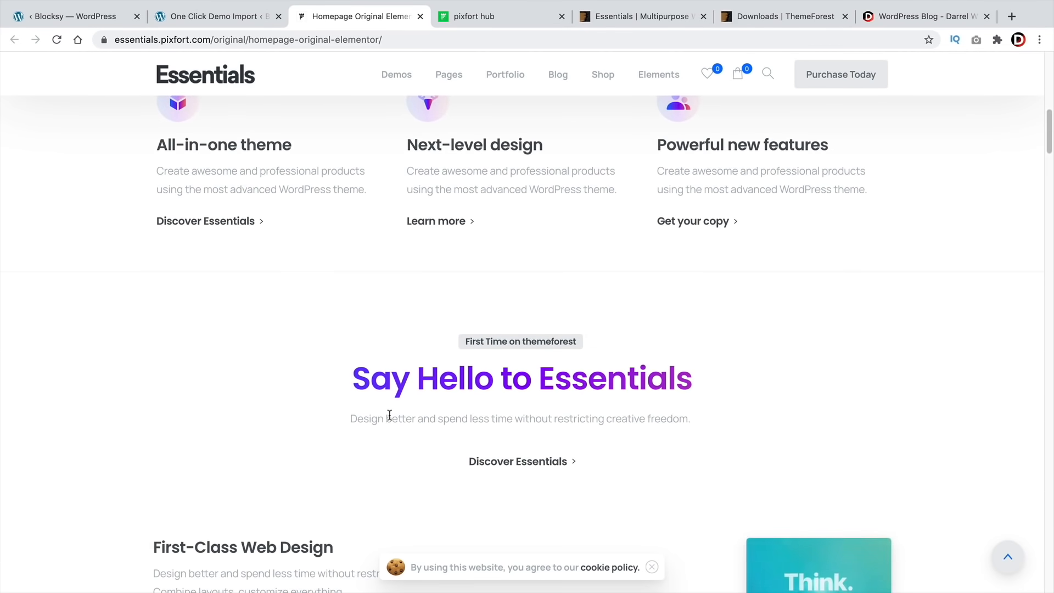
{"action": "scroll", "coordinate": [397, 433], "scroll_direction": "down", "scroll_amount": 8}
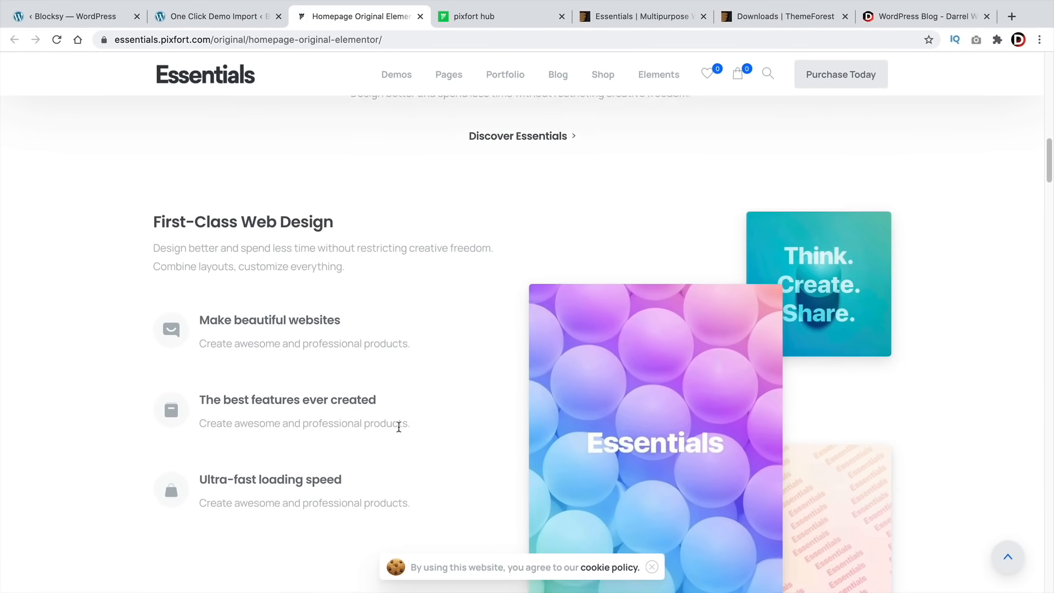
{"action": "scroll", "coordinate": [404, 428], "scroll_direction": "down", "scroll_amount": 7}
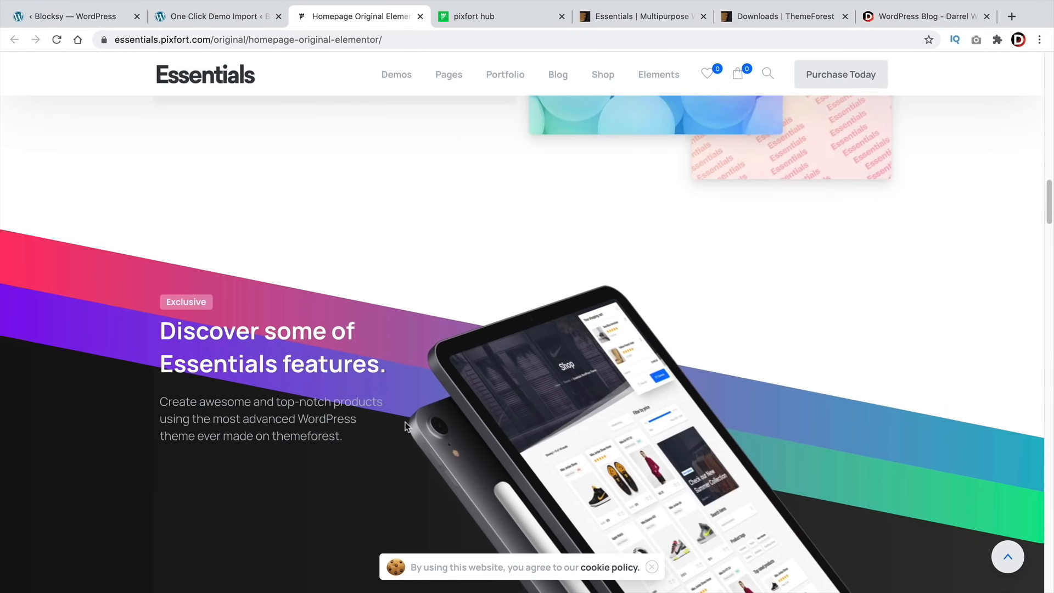
{"action": "scroll", "coordinate": [406, 427], "scroll_direction": "down", "scroll_amount": 7}
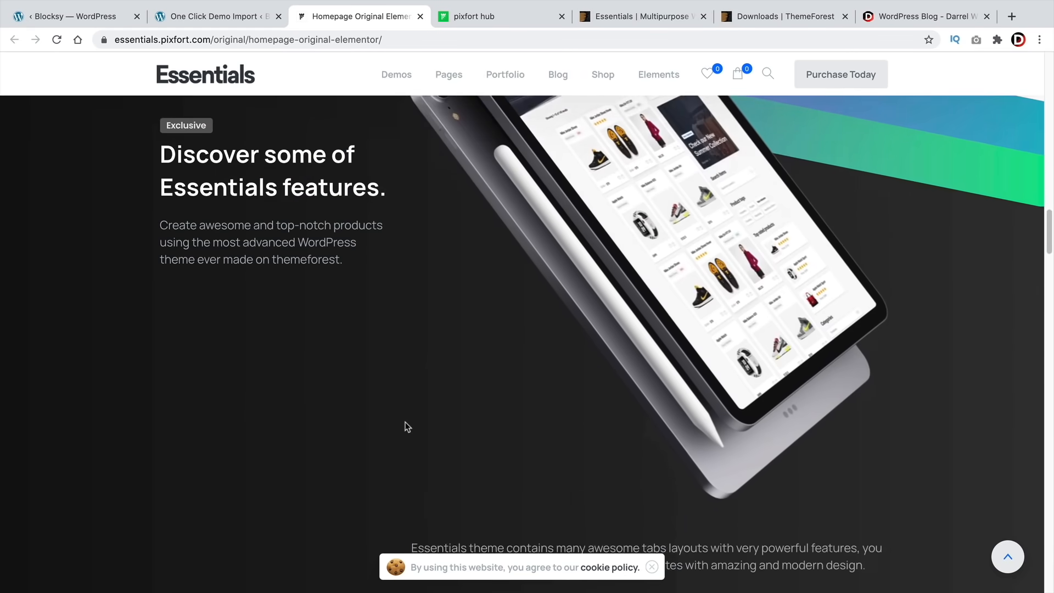
{"action": "scroll", "coordinate": [406, 427], "scroll_direction": "down", "scroll_amount": 11}
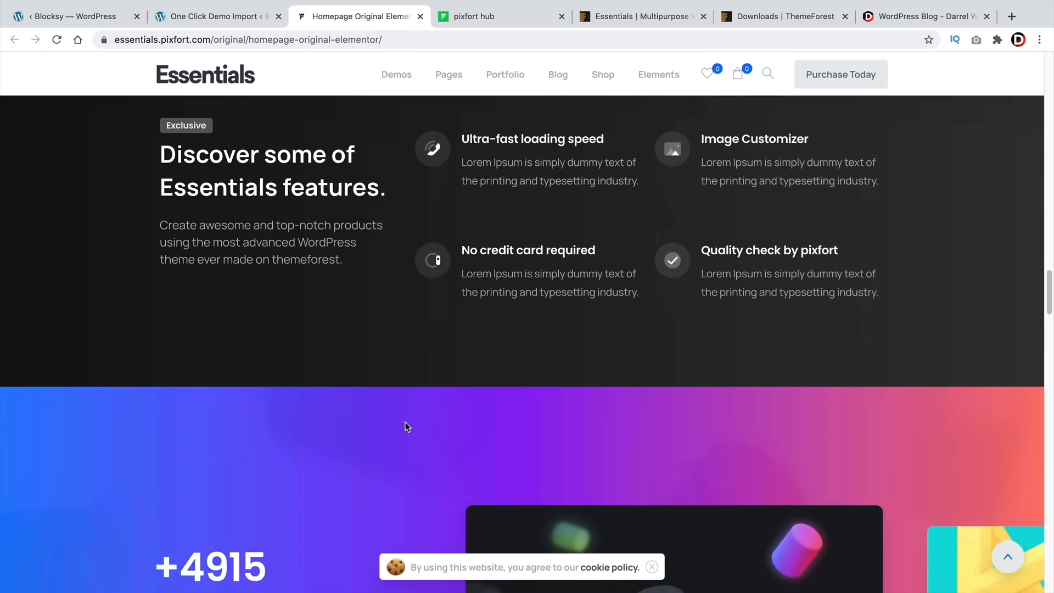
{"action": "scroll", "coordinate": [406, 421], "scroll_direction": "down", "scroll_amount": 13}
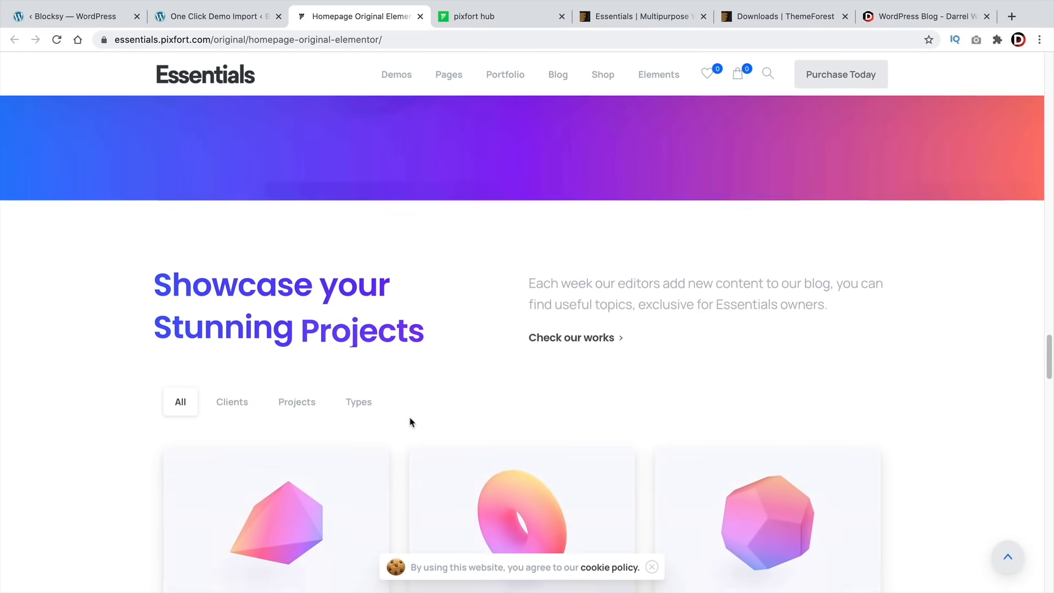
{"action": "scroll", "coordinate": [411, 420], "scroll_direction": "down", "scroll_amount": 12}
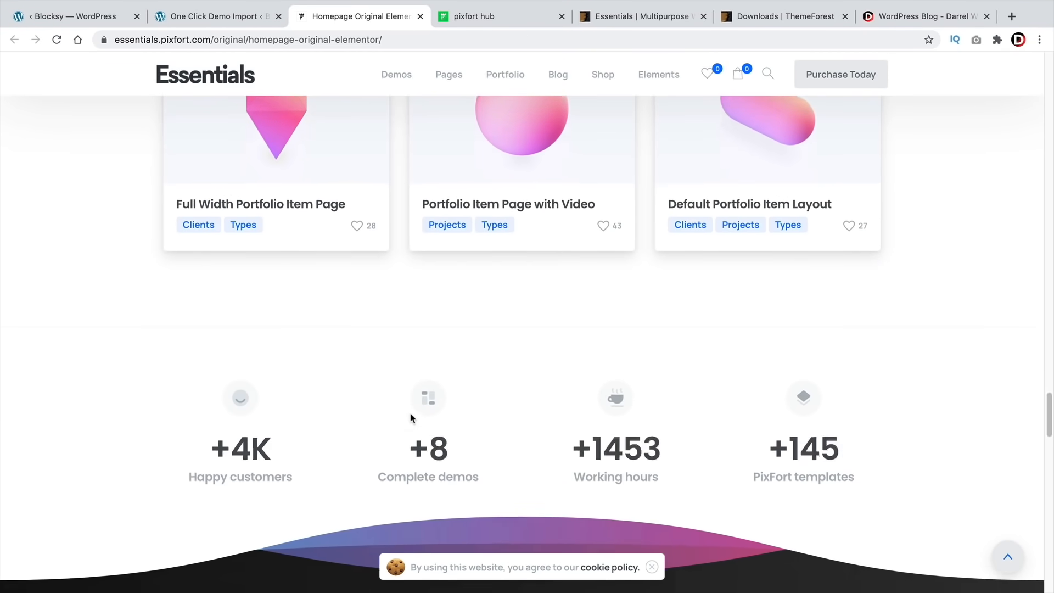
{"action": "scroll", "coordinate": [412, 416], "scroll_direction": "down", "scroll_amount": 6}
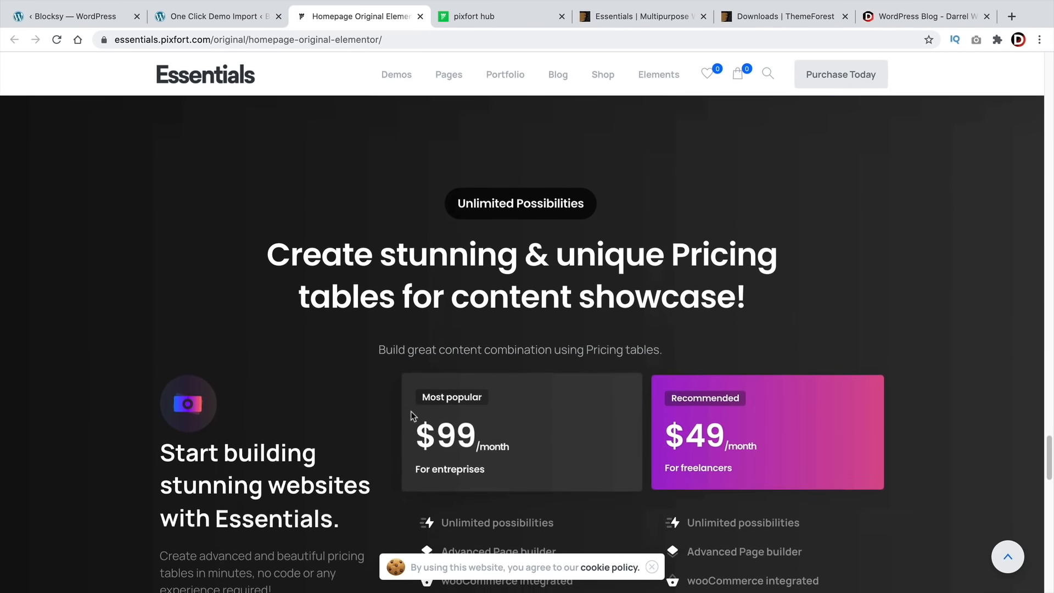
{"action": "scroll", "coordinate": [411, 415], "scroll_direction": "down", "scroll_amount": 2}
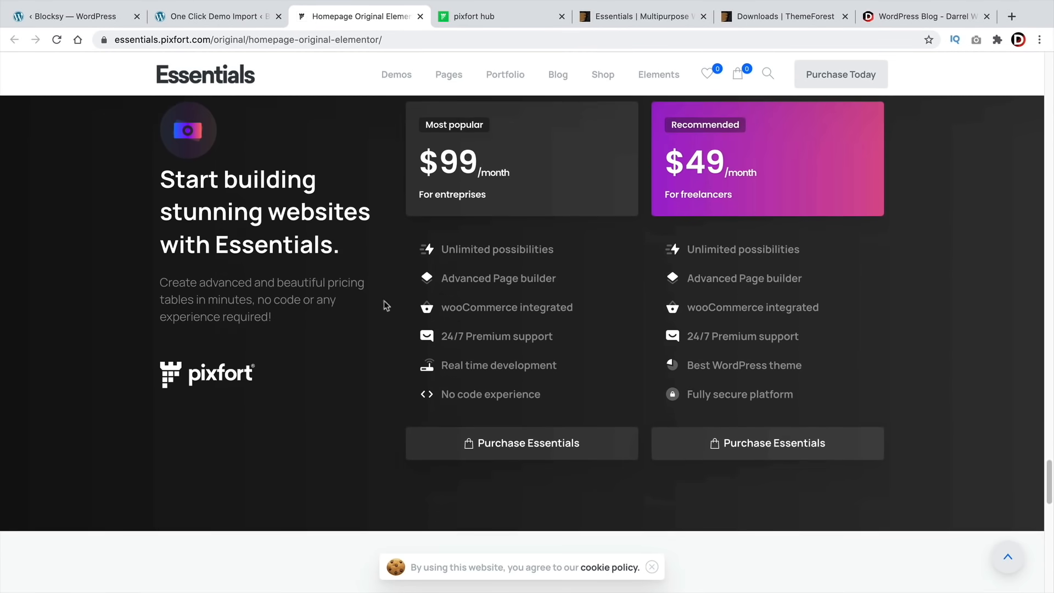
{"action": "left_click", "coordinate": [178, 22]}
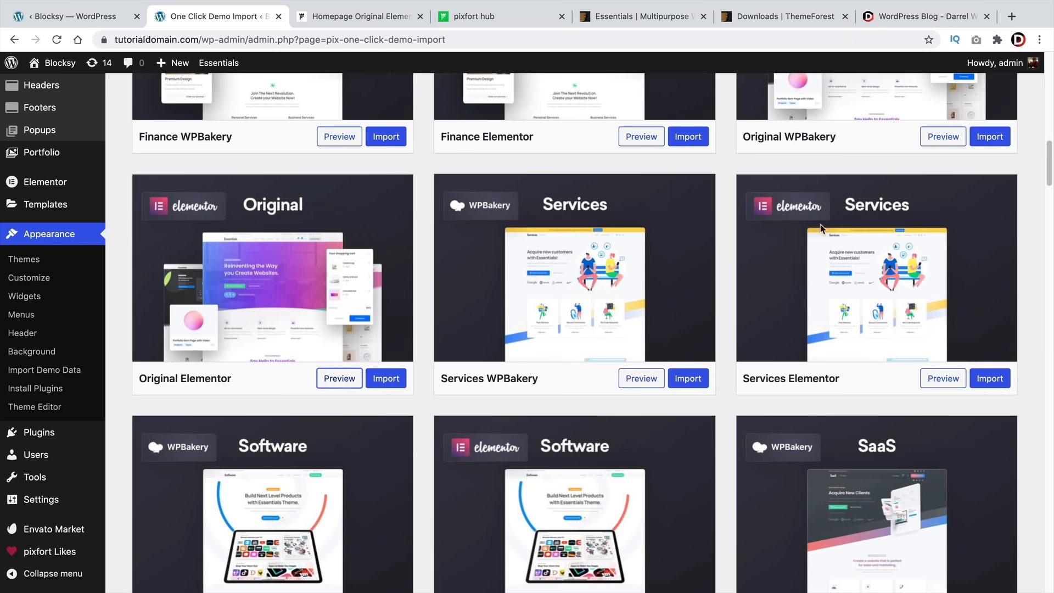
Preview the Services Elementor demo, scrolling to its 'Pay with your smartphone' section.
{"action": "left_click", "coordinate": [935, 379]}
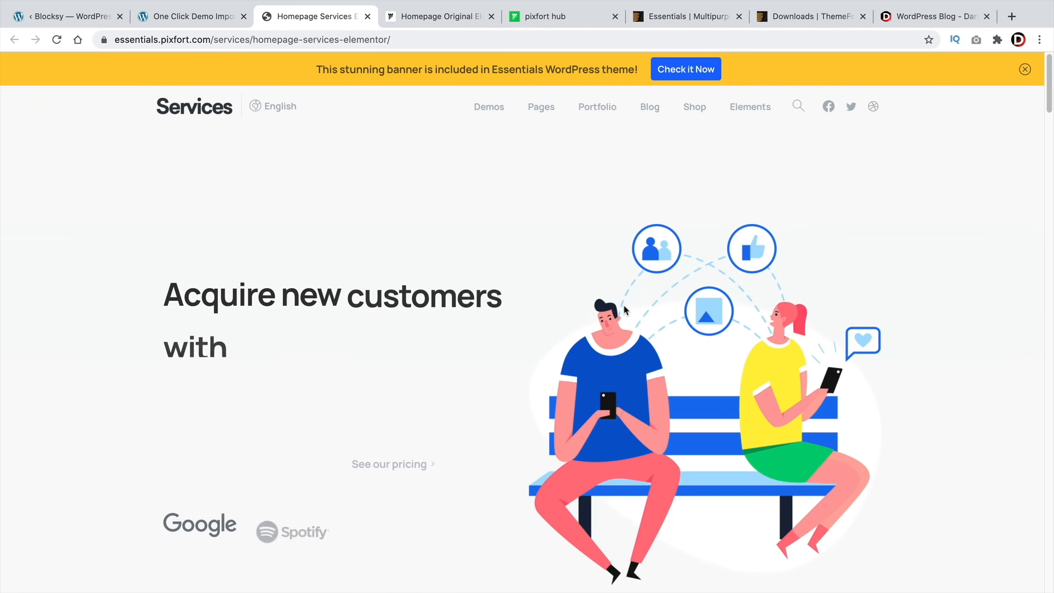
{"action": "scroll", "coordinate": [669, 290], "scroll_direction": "down", "scroll_amount": 2}
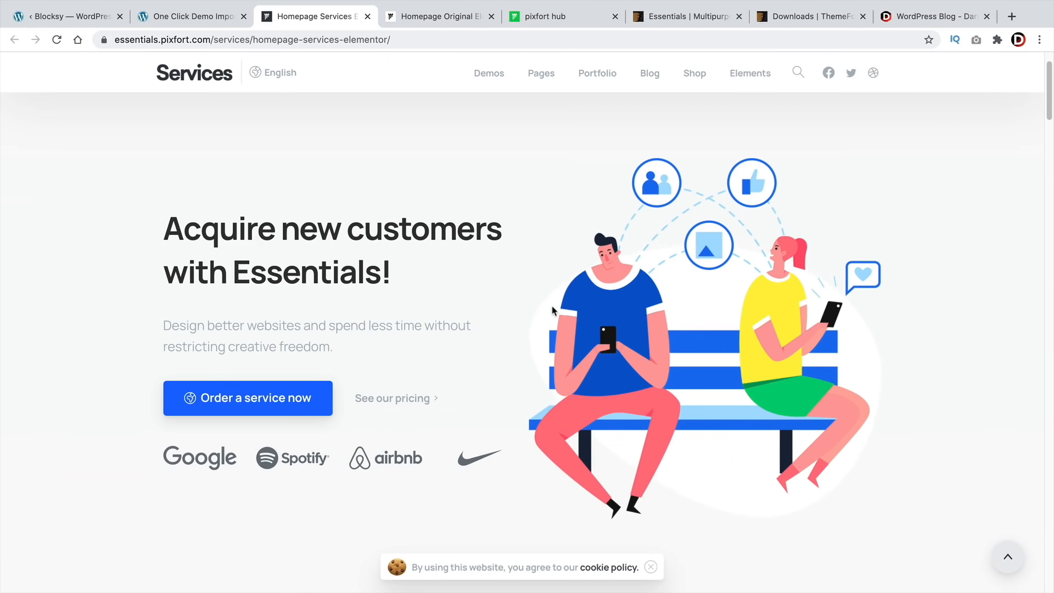
{"action": "scroll", "coordinate": [546, 313], "scroll_direction": "down", "scroll_amount": 7}
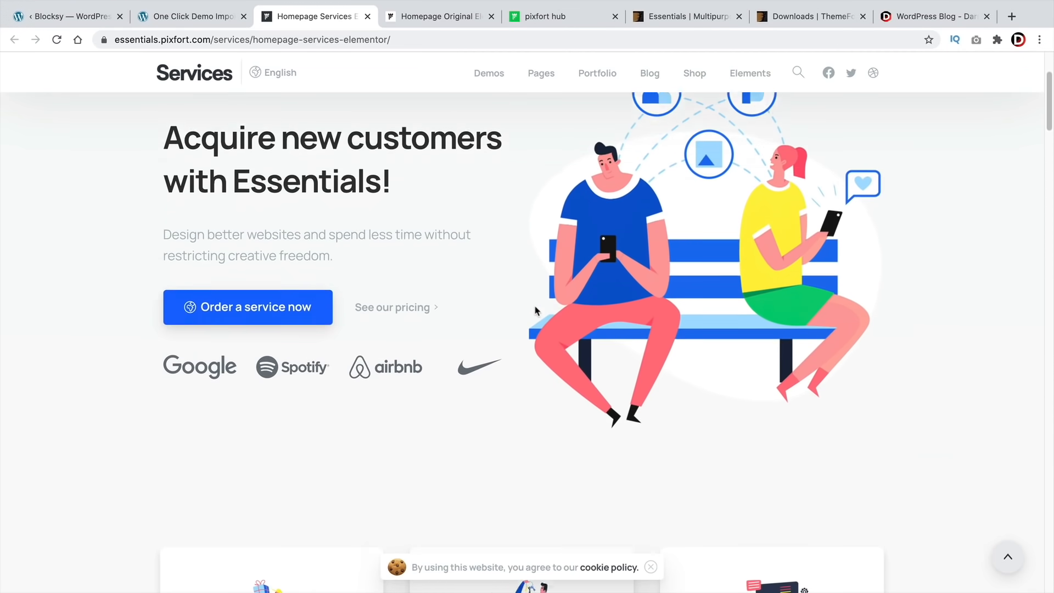
{"action": "scroll", "coordinate": [542, 300], "scroll_direction": "down", "scroll_amount": 2}
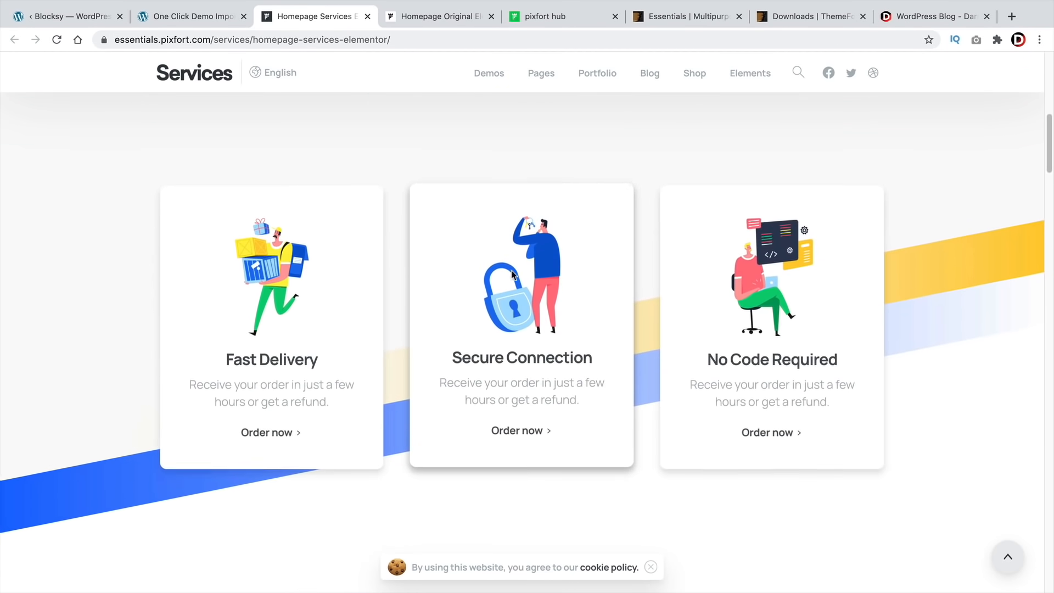
{"action": "scroll", "coordinate": [530, 291], "scroll_direction": "down", "scroll_amount": 6}
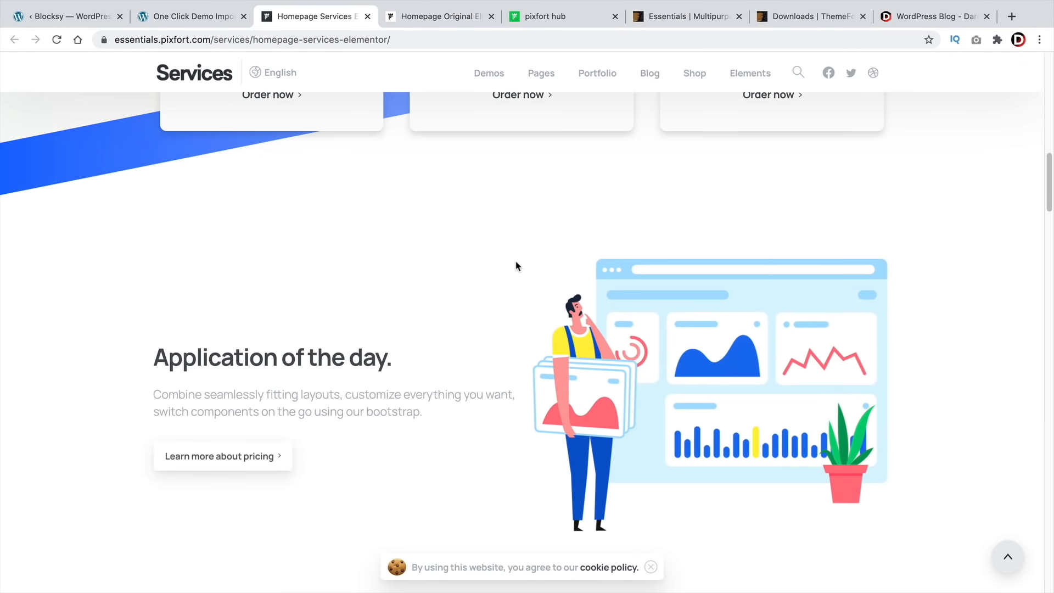
{"action": "scroll", "coordinate": [518, 276], "scroll_direction": "down", "scroll_amount": 6}
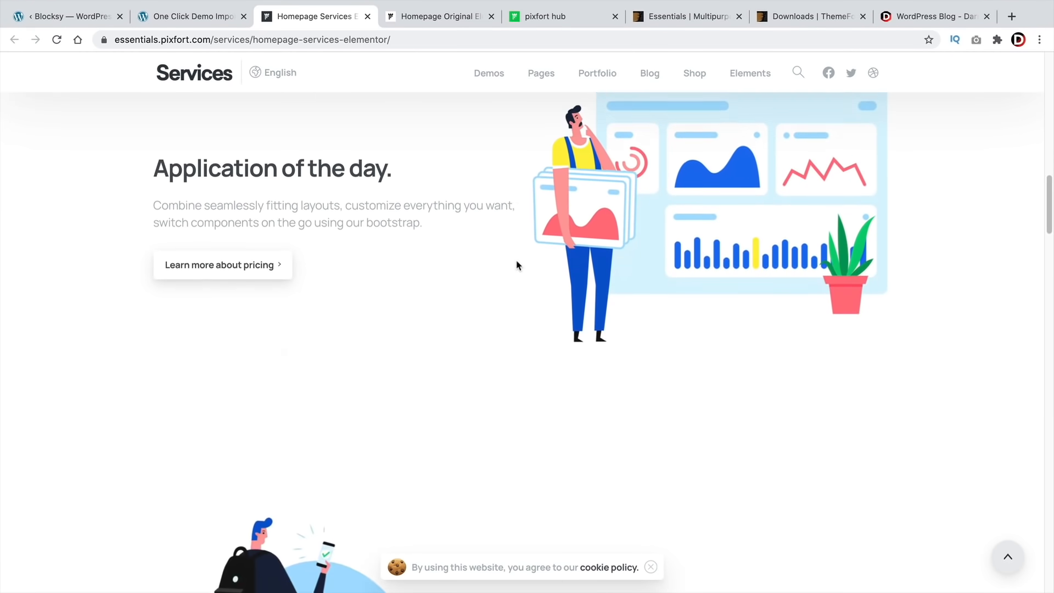
{"action": "scroll", "coordinate": [518, 259], "scroll_direction": "down", "scroll_amount": 4}
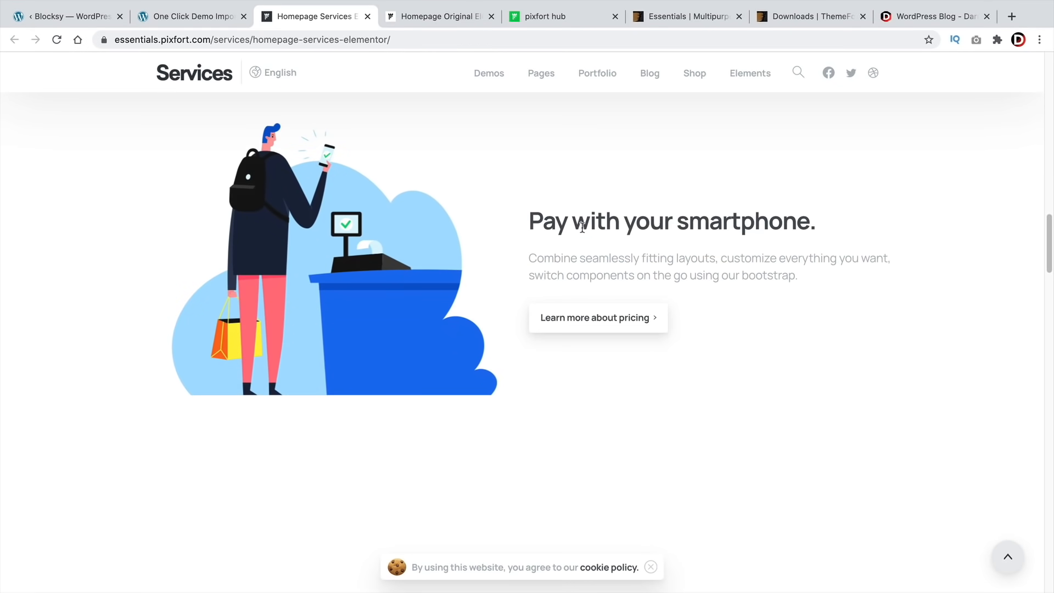
{"action": "left_click_drag", "start_coordinate": [571, 222], "coordinate": [712, 230]}
{"action": "scroll", "coordinate": [711, 229], "scroll_direction": "down", "scroll_amount": 12}
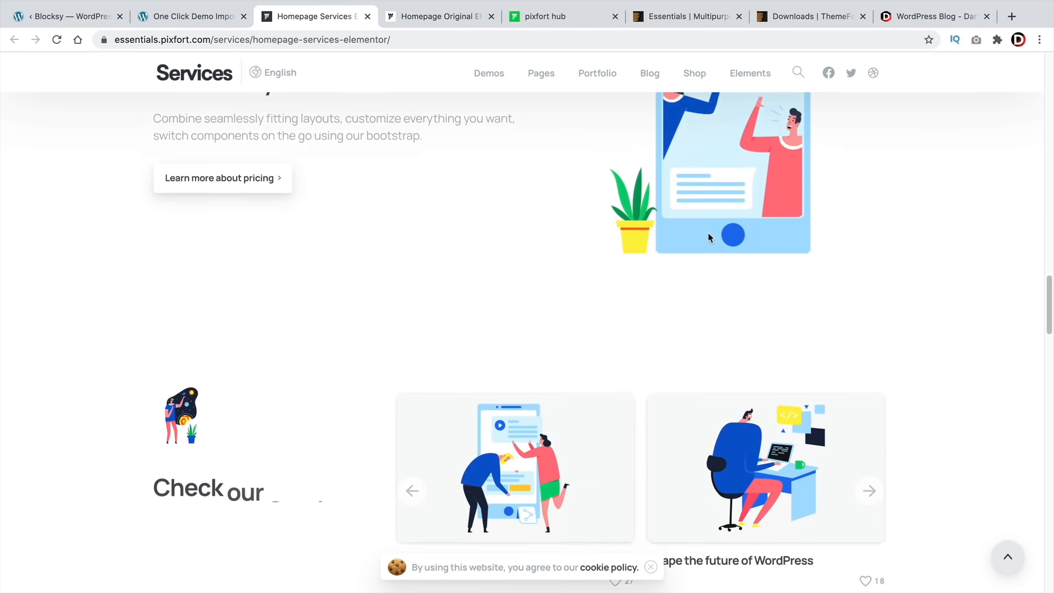
Return to the demo import grid and scroll to the SaaS and Startup Elementor rows.
{"action": "left_click", "coordinate": [84, 18]}
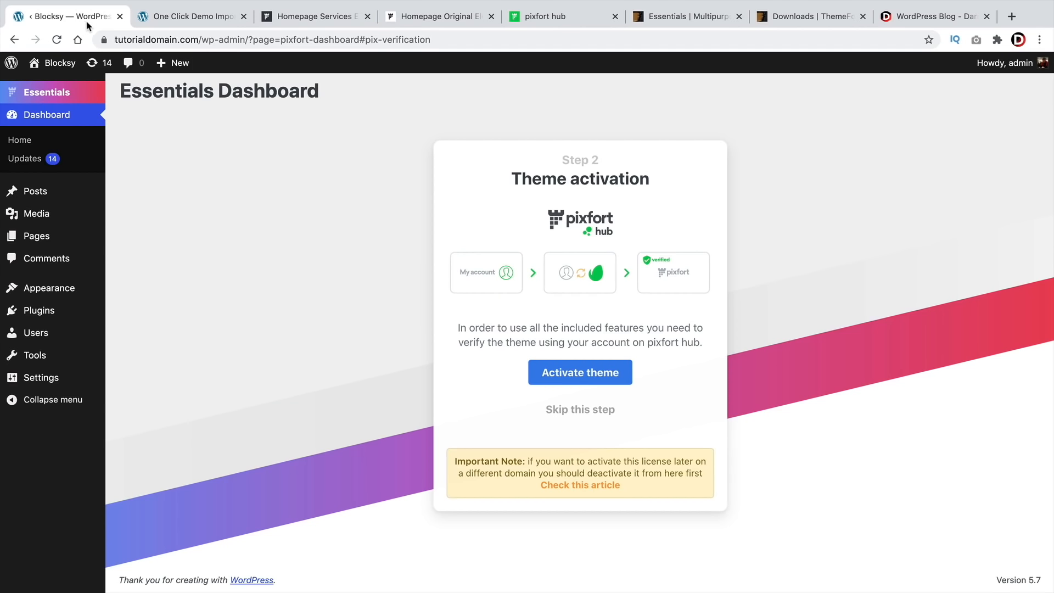
{"action": "left_click", "coordinate": [187, 18]}
{"action": "scroll", "coordinate": [339, 297], "scroll_direction": "down", "scroll_amount": 6}
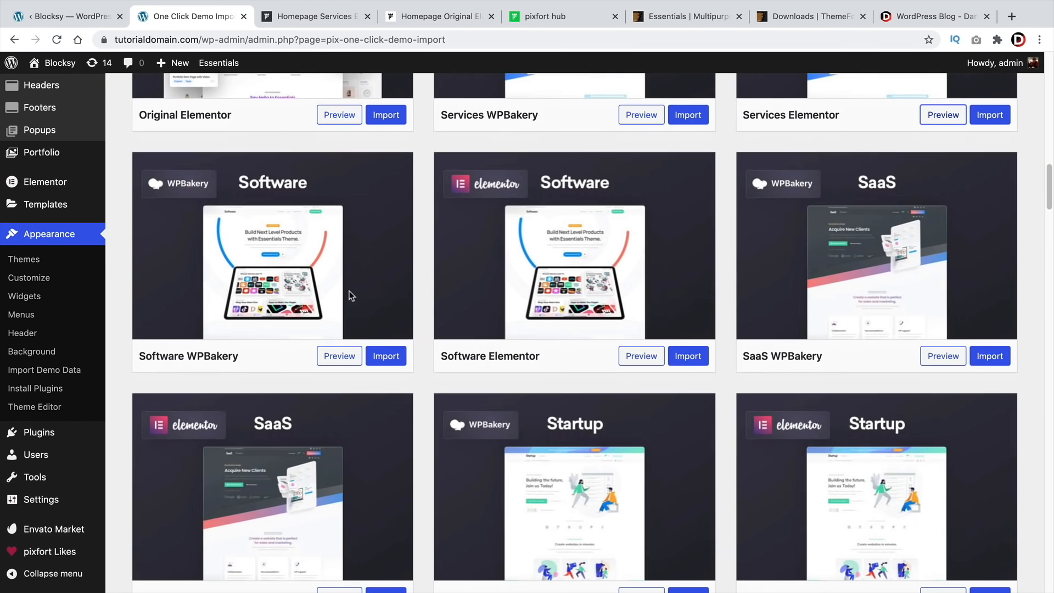
{"action": "scroll", "coordinate": [264, 265], "scroll_direction": "down", "scroll_amount": 2}
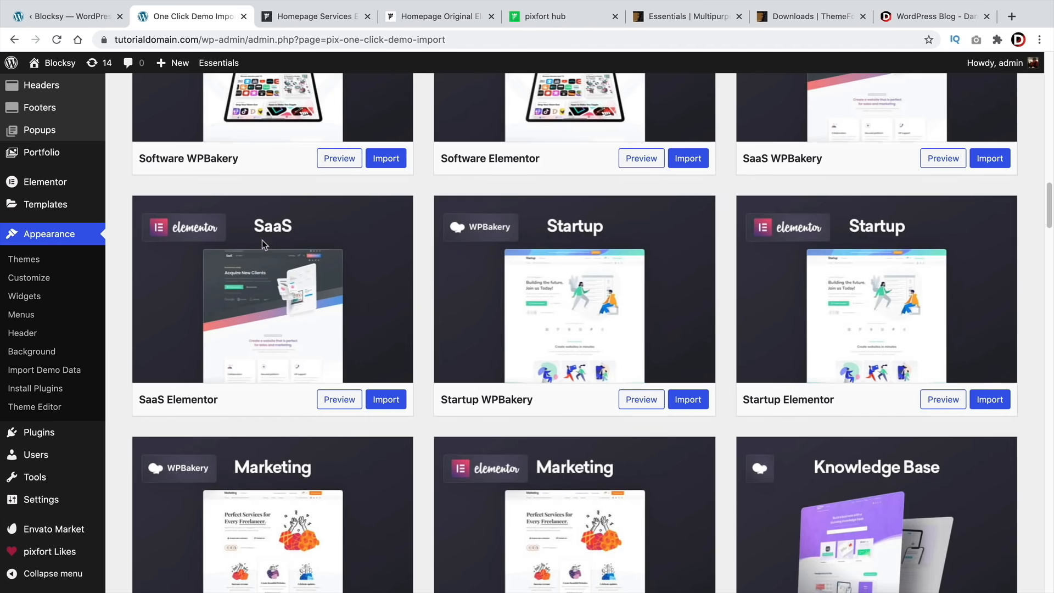
{"action": "scroll", "coordinate": [262, 239], "scroll_direction": "down", "scroll_amount": 1}
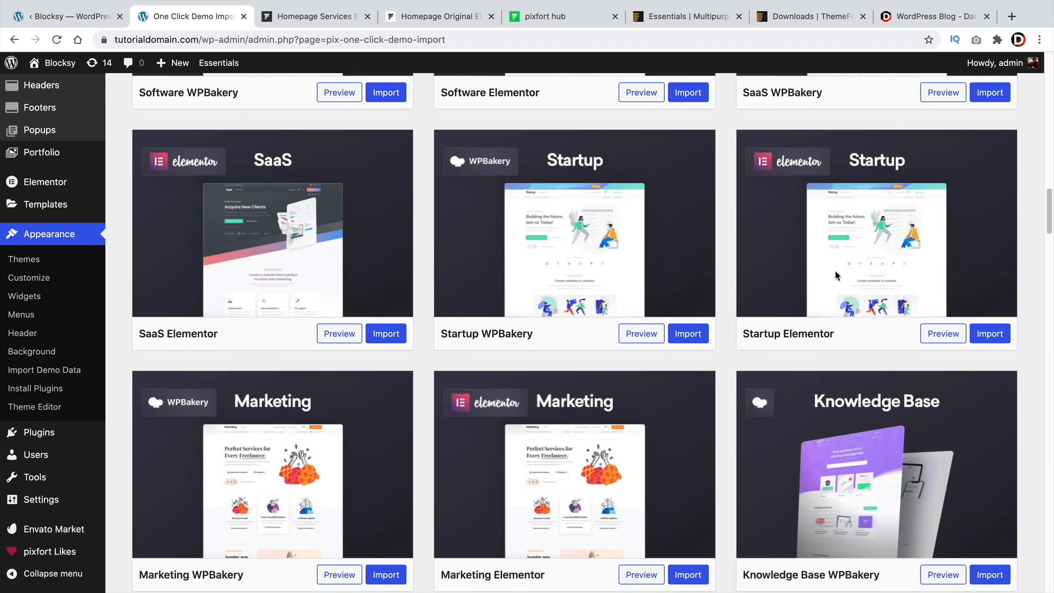
Preview the Startup Elementor demo, dismiss its promo banner, and scroll to the license FAQ.
{"action": "left_click", "coordinate": [932, 335]}
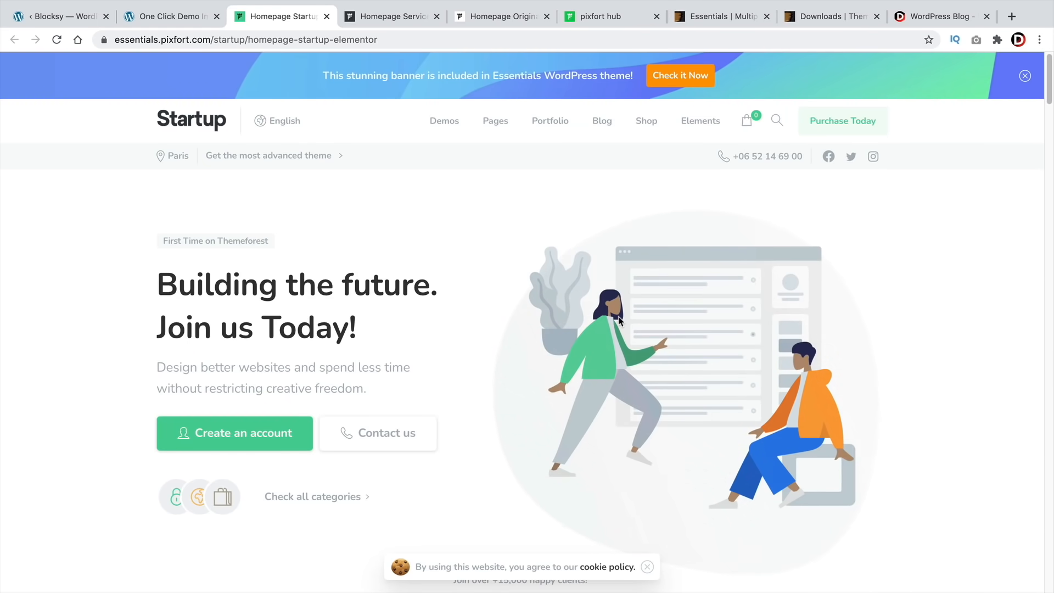
{"action": "left_click", "coordinate": [1020, 79]}
{"action": "scroll", "coordinate": [793, 192], "scroll_direction": "down", "scroll_amount": 5}
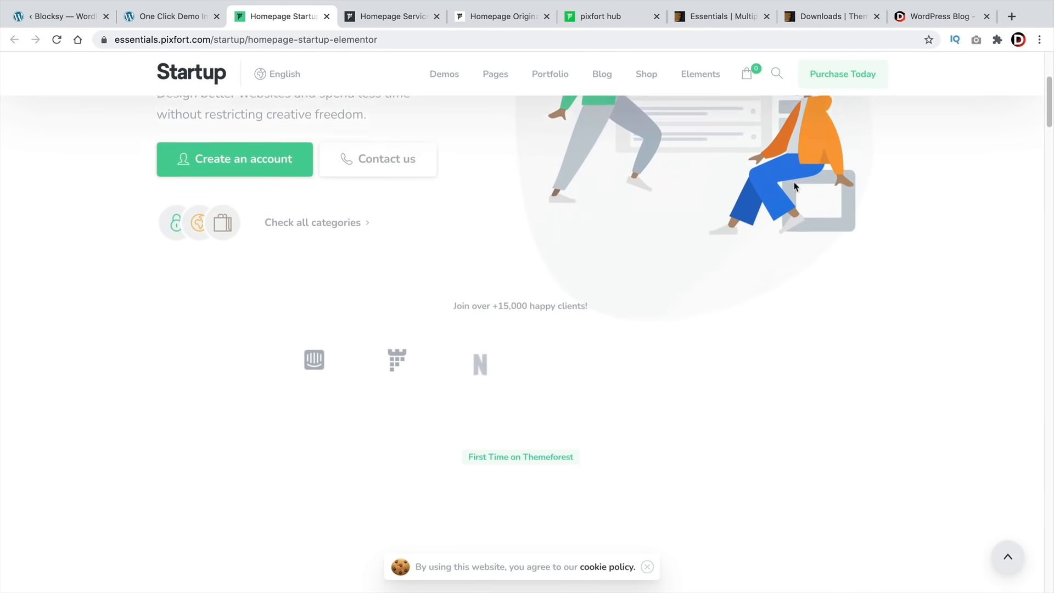
{"action": "scroll", "coordinate": [794, 186], "scroll_direction": "down", "scroll_amount": 8}
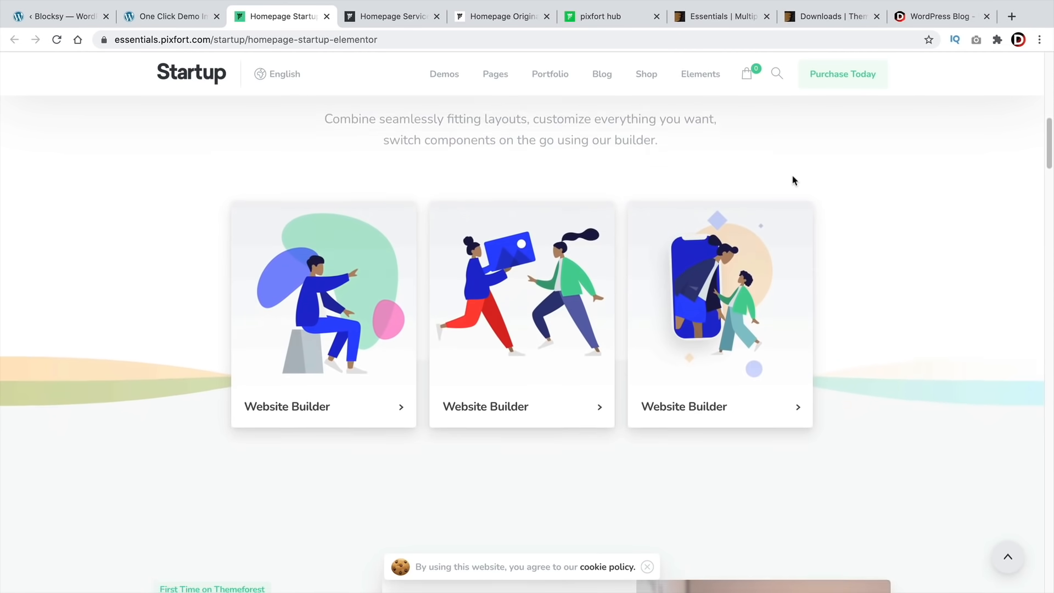
{"action": "scroll", "coordinate": [792, 181], "scroll_direction": "down", "scroll_amount": 7}
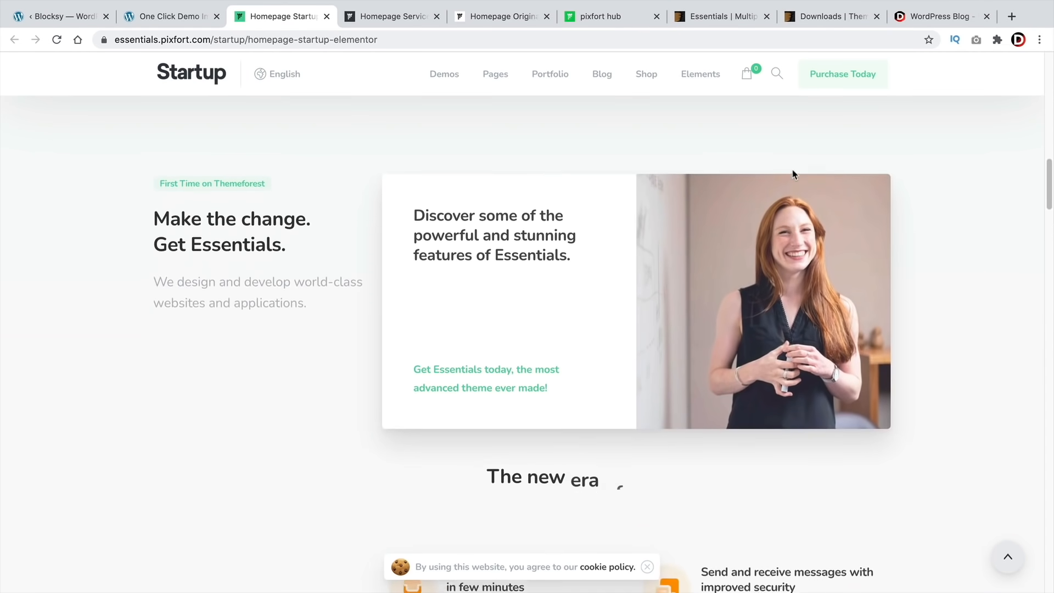
{"action": "scroll", "coordinate": [792, 174], "scroll_direction": "down", "scroll_amount": 8}
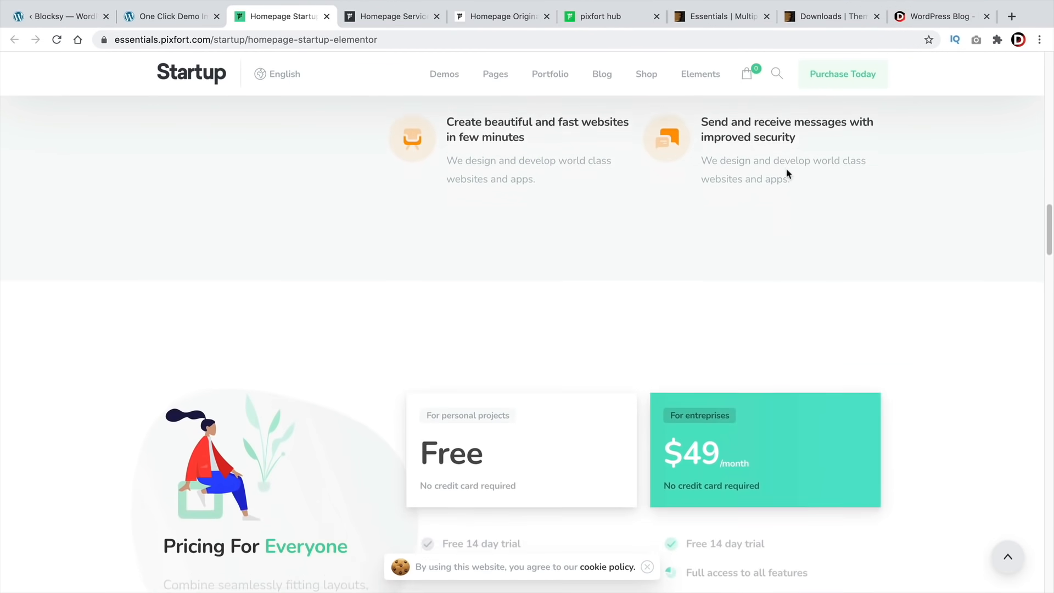
{"action": "scroll", "coordinate": [788, 174], "scroll_direction": "down", "scroll_amount": 7}
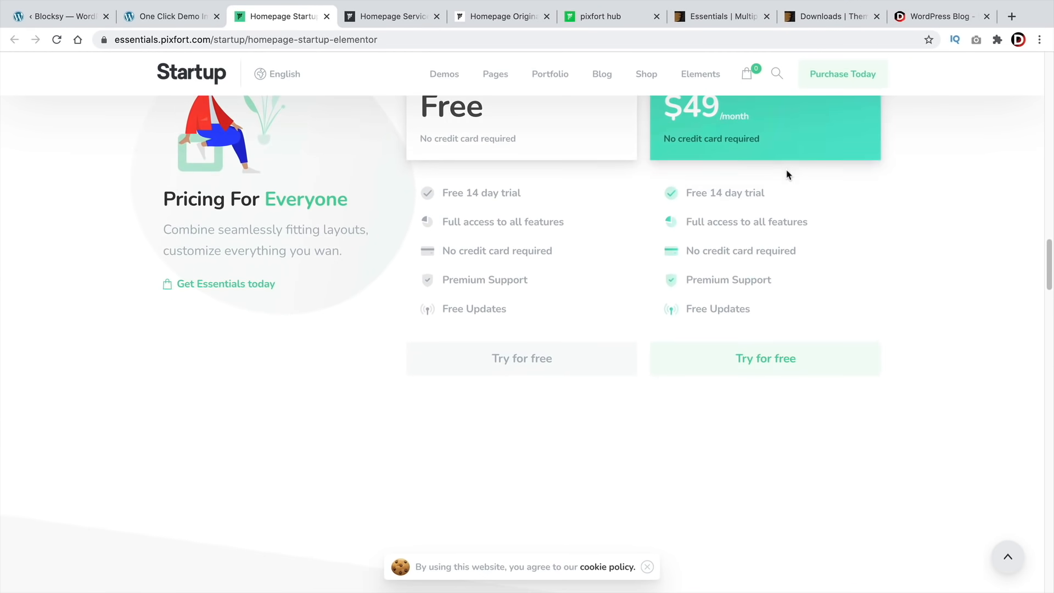
{"action": "scroll", "coordinate": [787, 174], "scroll_direction": "down", "scroll_amount": 7}
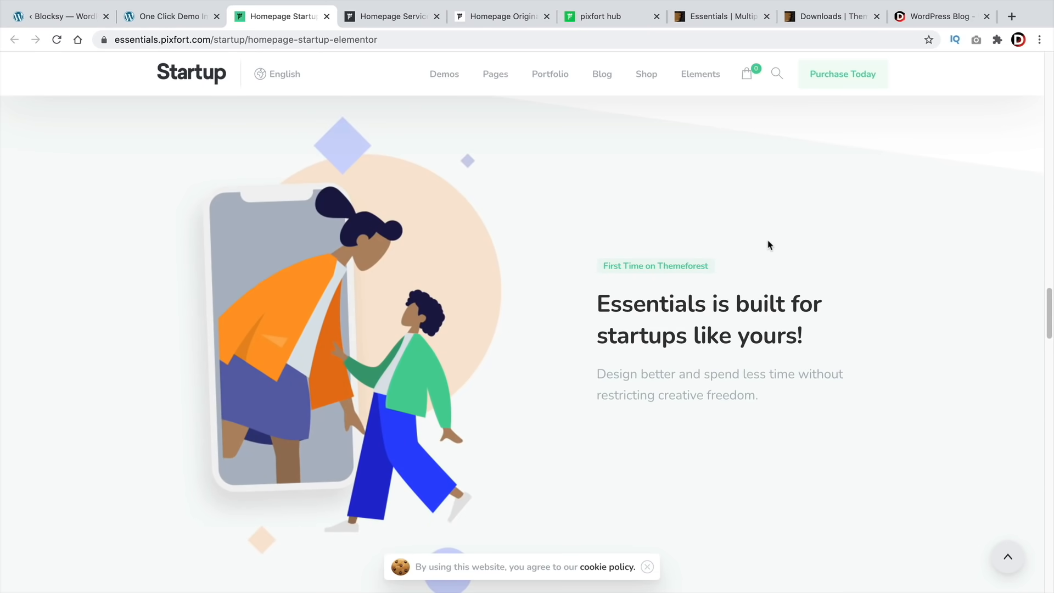
{"action": "scroll", "coordinate": [769, 245], "scroll_direction": "down", "scroll_amount": 8}
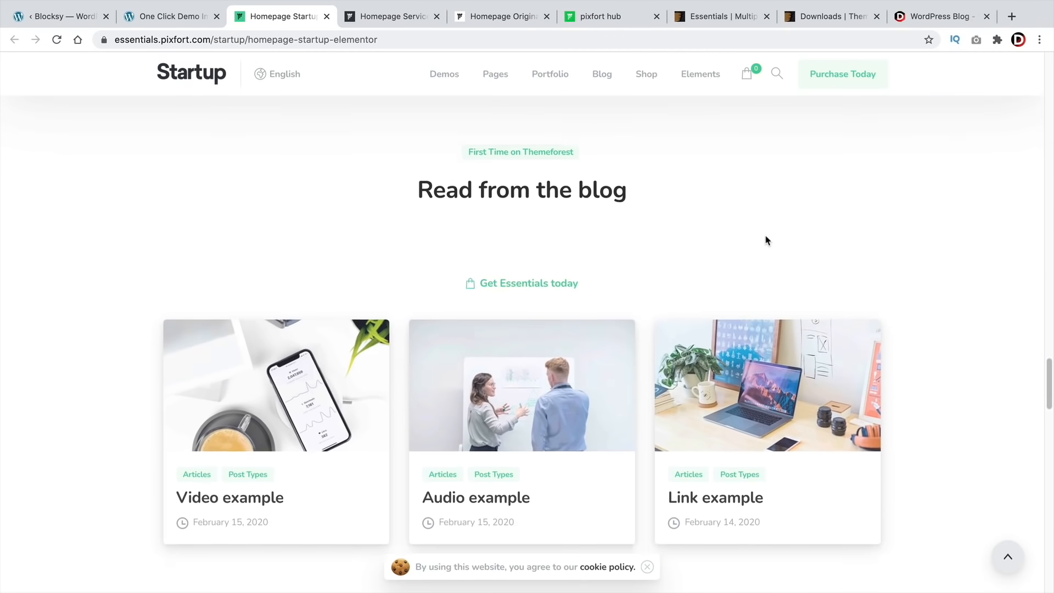
{"action": "scroll", "coordinate": [766, 239], "scroll_direction": "down", "scroll_amount": 5}
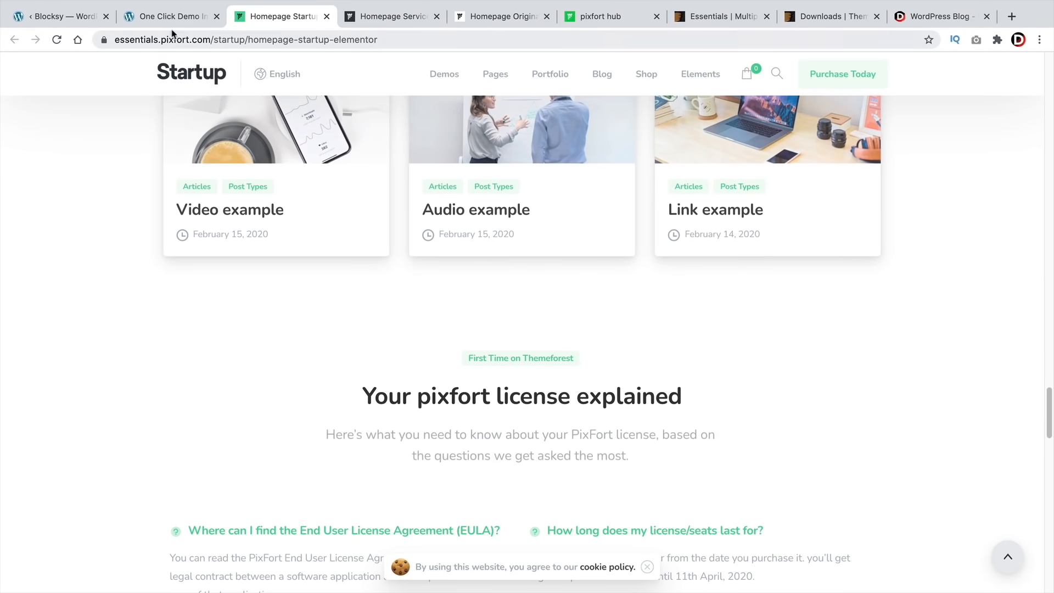
{"action": "left_click", "coordinate": [170, 15]}
Scroll the demo grid past Marketing to the Knowledge Base, Event, Slides and Medical demos.
{"action": "scroll", "coordinate": [360, 260], "scroll_direction": "down", "scroll_amount": 4}
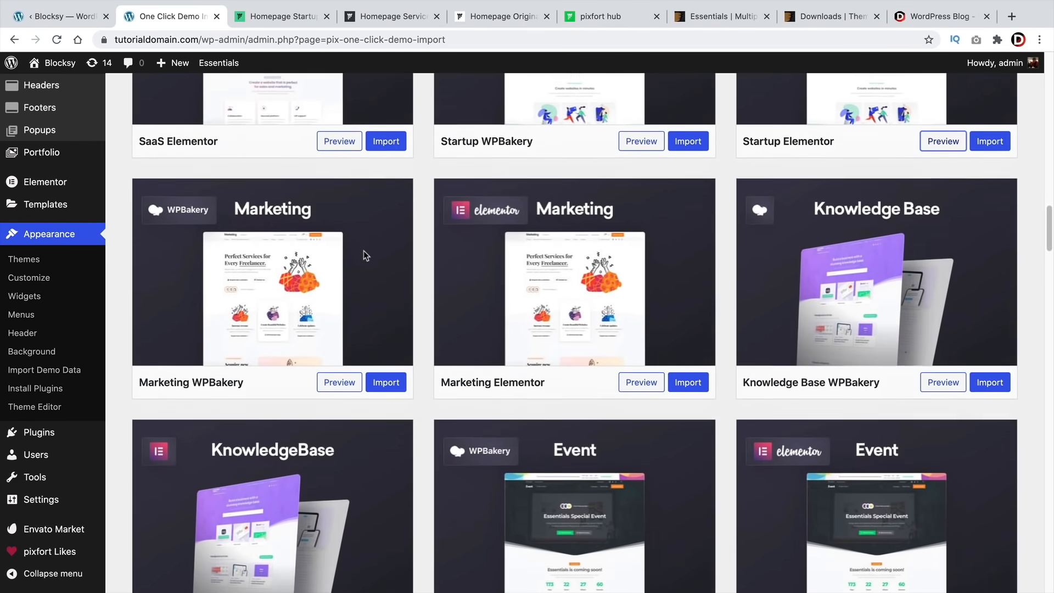
{"action": "scroll", "coordinate": [494, 258], "scroll_direction": "down", "scroll_amount": 1}
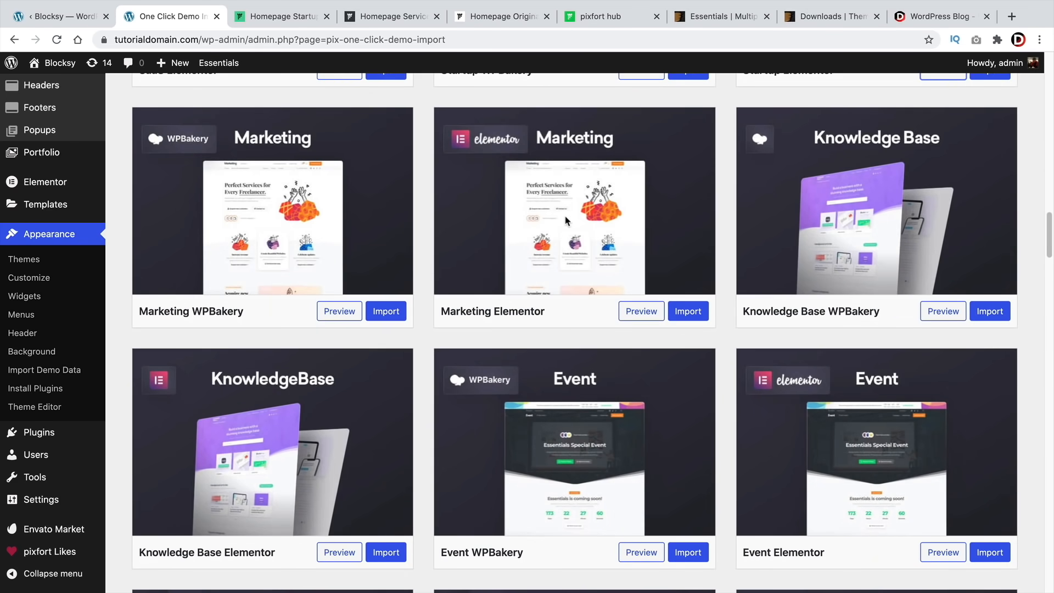
{"action": "scroll", "coordinate": [567, 221], "scroll_direction": "down", "scroll_amount": 5}
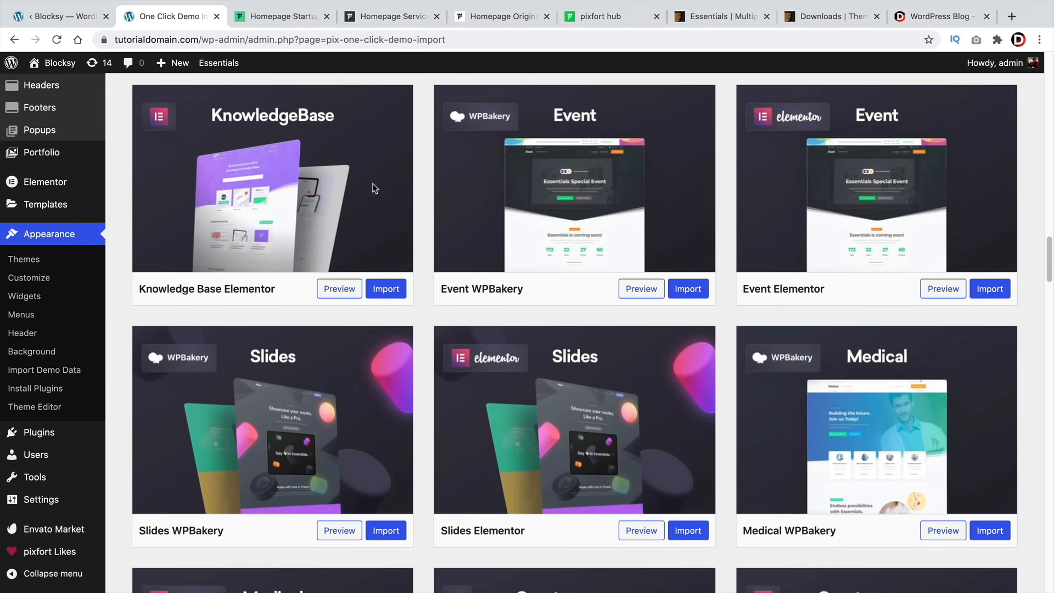
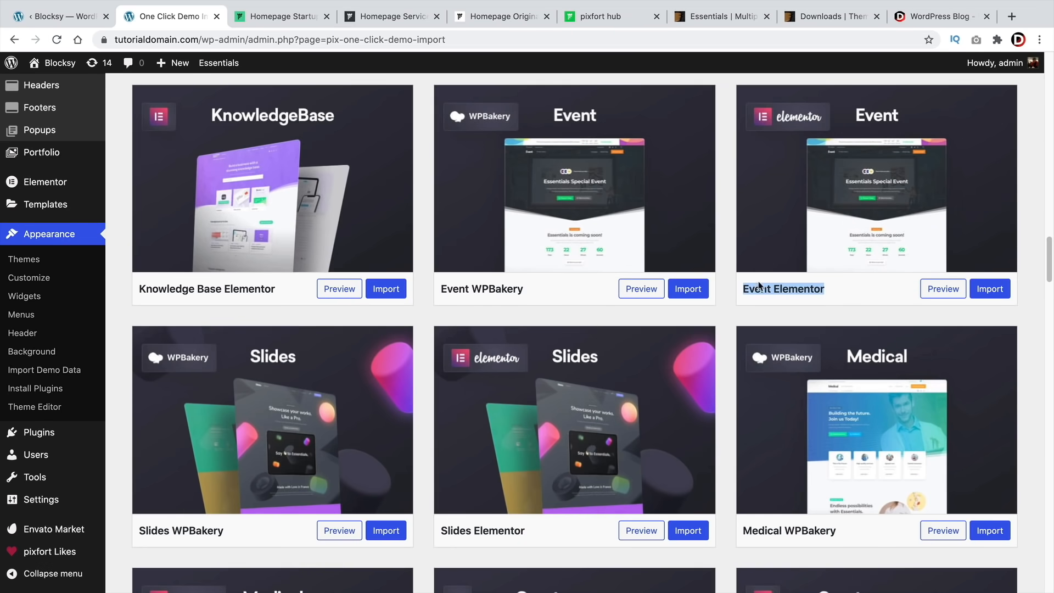
Scroll down the demo grid and preview the Business Elementor demo in a new tab.
{"action": "scroll", "coordinate": [758, 281], "scroll_direction": "down", "scroll_amount": 4}
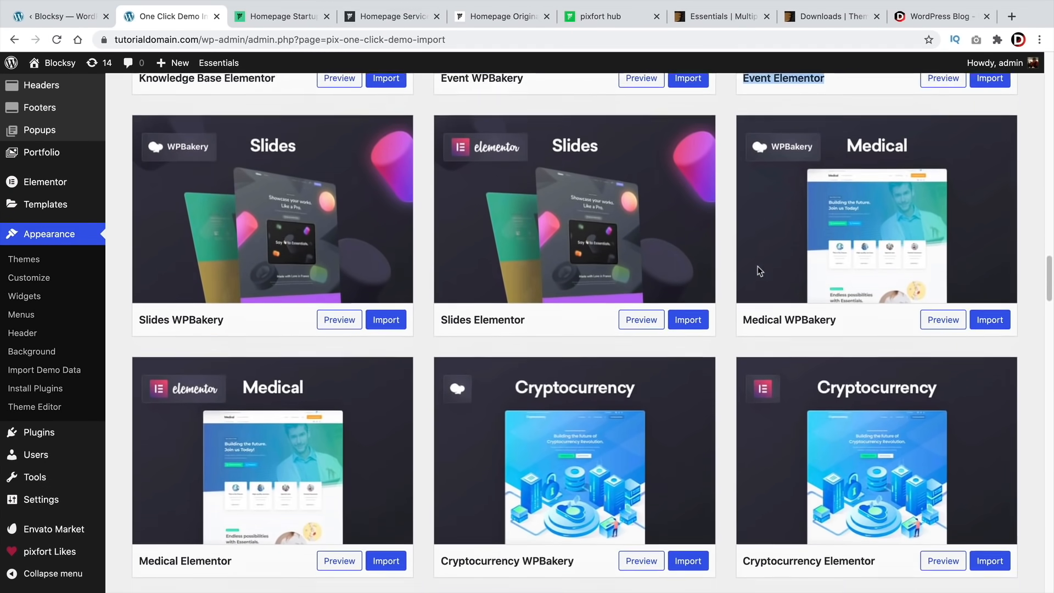
{"action": "scroll", "coordinate": [759, 272], "scroll_direction": "down", "scroll_amount": 5}
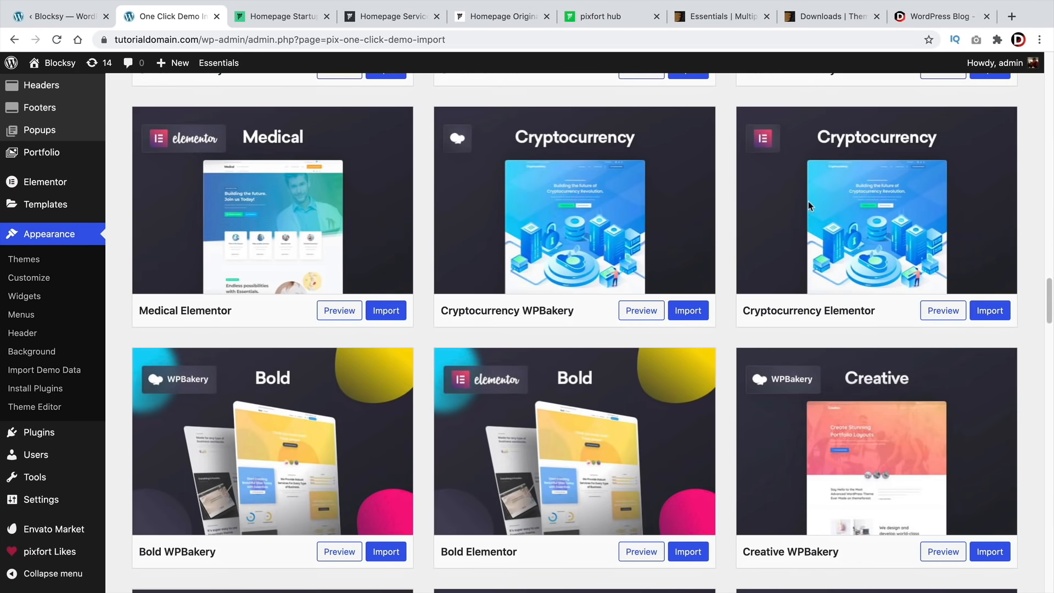
{"action": "scroll", "coordinate": [644, 219], "scroll_direction": "down", "scroll_amount": 8}
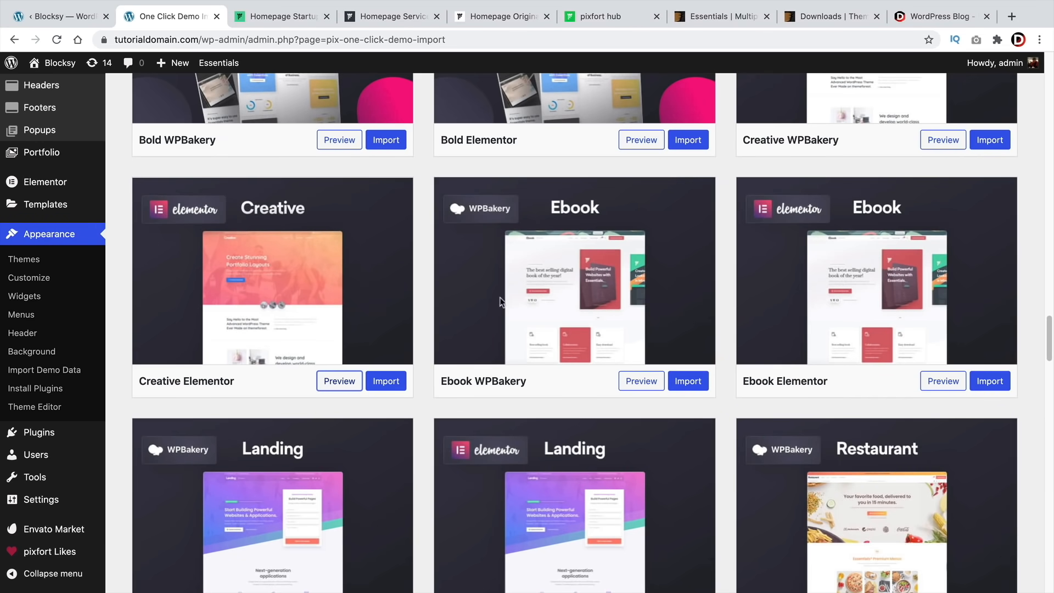
{"action": "scroll", "coordinate": [779, 275], "scroll_direction": "down", "scroll_amount": 3}
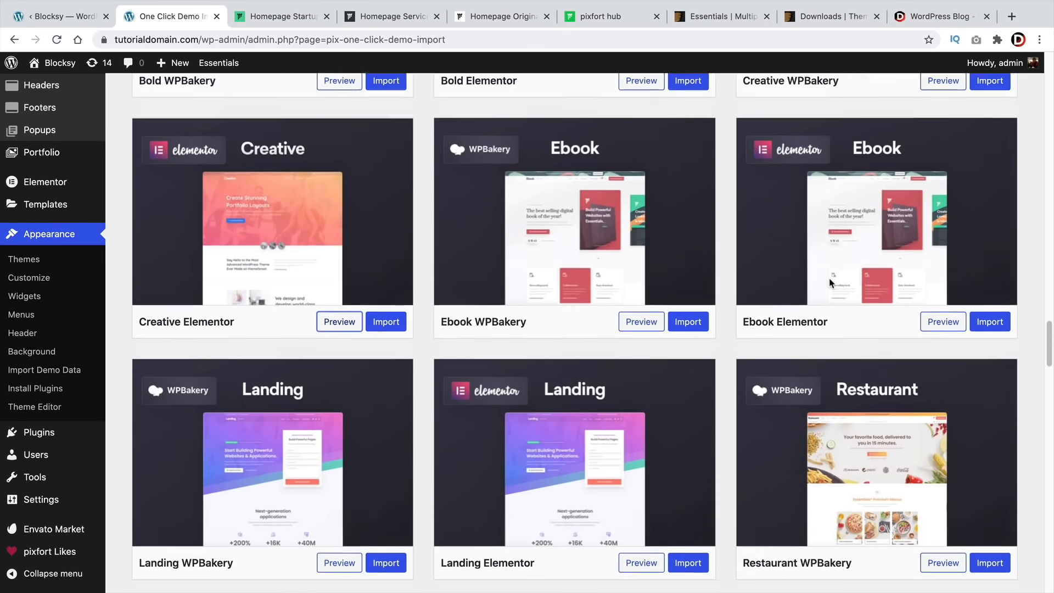
{"action": "scroll", "coordinate": [831, 196], "scroll_direction": "down", "scroll_amount": 3}
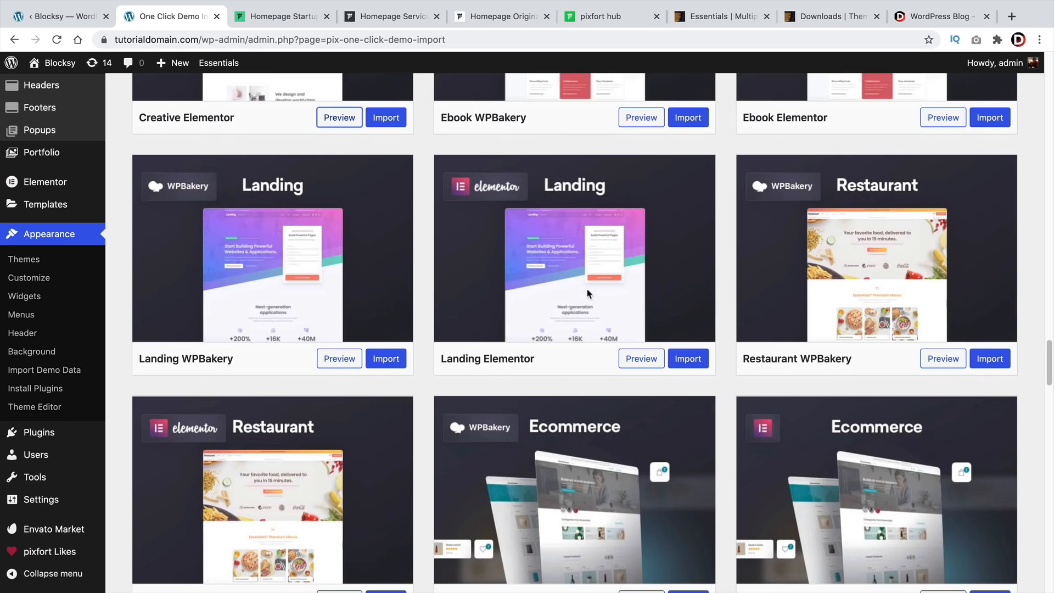
{"action": "scroll", "coordinate": [591, 300], "scroll_direction": "down", "scroll_amount": 6}
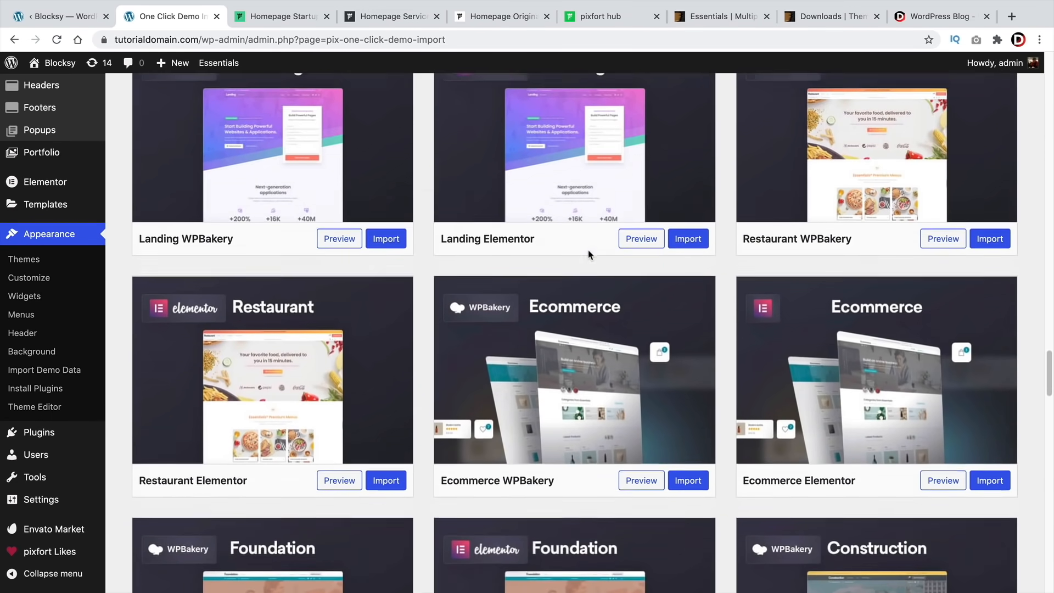
{"action": "scroll", "coordinate": [588, 250], "scroll_direction": "down", "scroll_amount": 8}
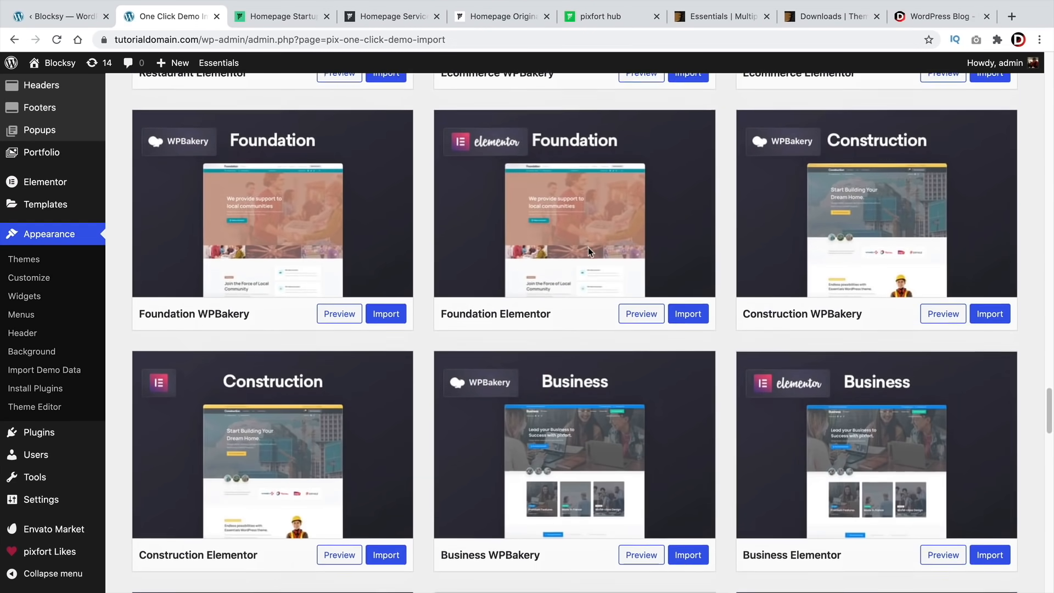
{"action": "scroll", "coordinate": [588, 251], "scroll_direction": "down", "scroll_amount": 2}
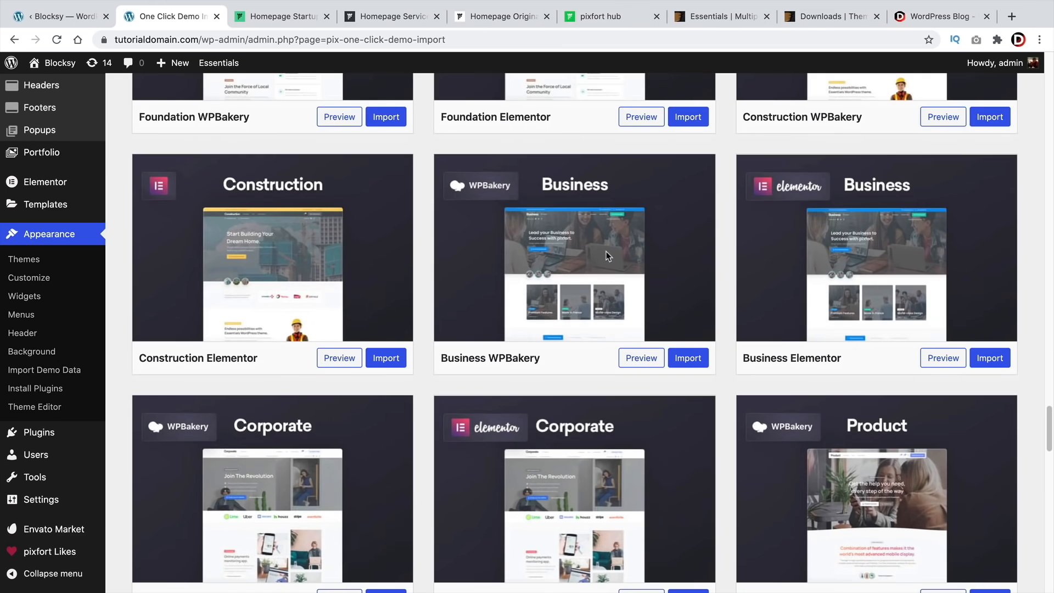
{"action": "left_click", "coordinate": [942, 359]}
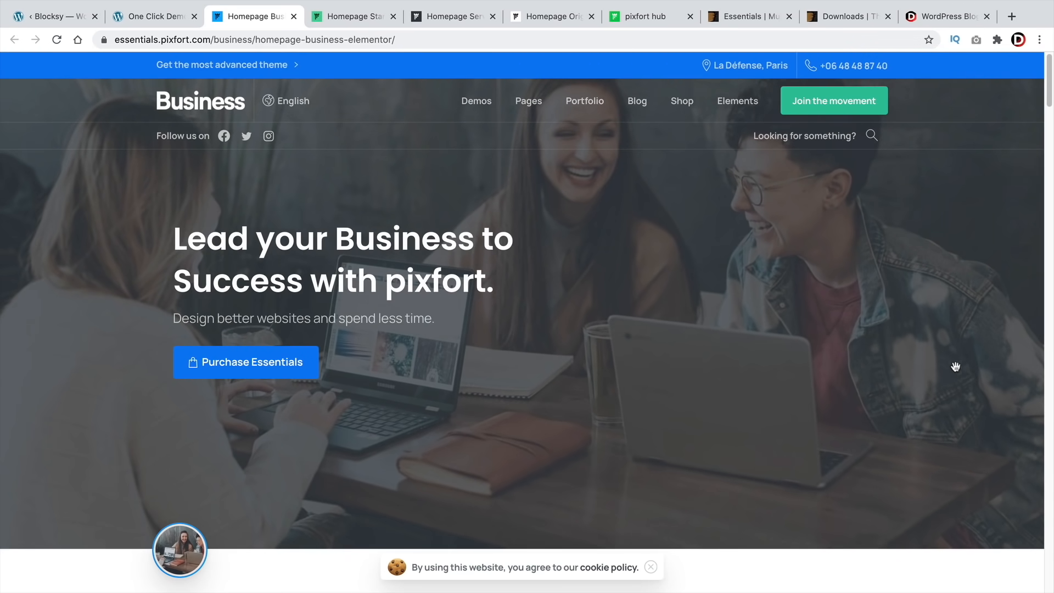
Scroll through the Business demo homepage, then return to the One Click Demo import tab.
{"action": "scroll", "coordinate": [632, 445], "scroll_direction": "down", "scroll_amount": 8}
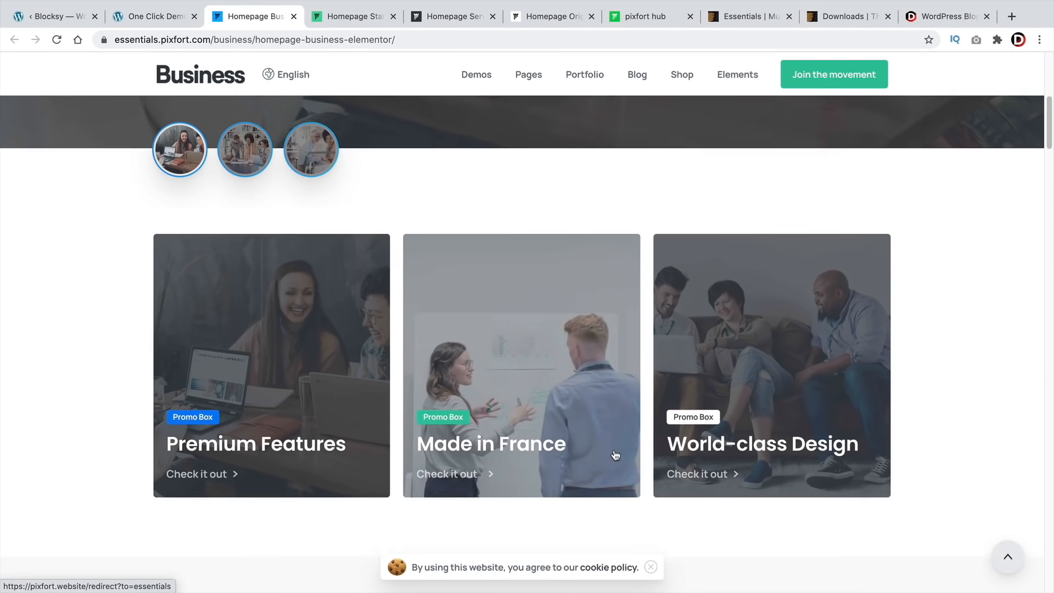
{"action": "scroll", "coordinate": [612, 450], "scroll_direction": "down", "scroll_amount": 6}
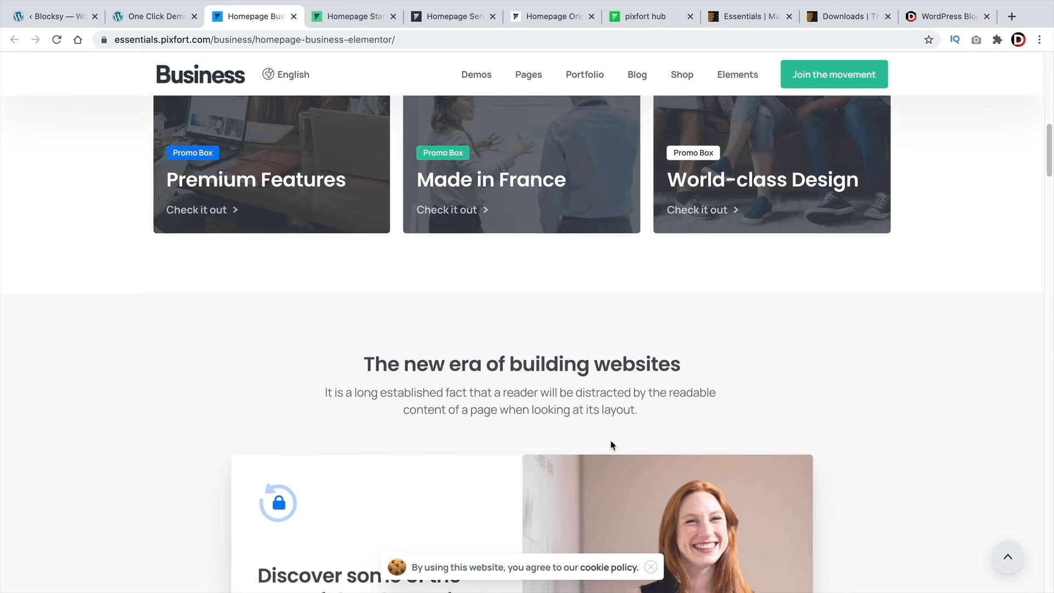
{"action": "scroll", "coordinate": [610, 440], "scroll_direction": "down", "scroll_amount": 10}
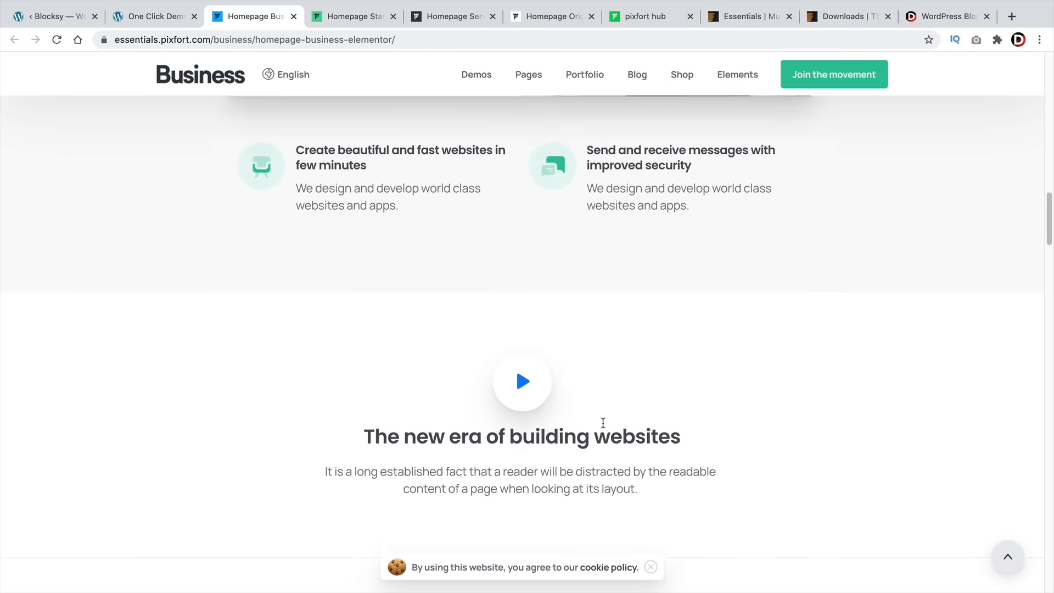
{"action": "left_click", "coordinate": [156, 16]}
{"action": "scroll", "coordinate": [479, 338], "scroll_direction": "down", "scroll_amount": 6}
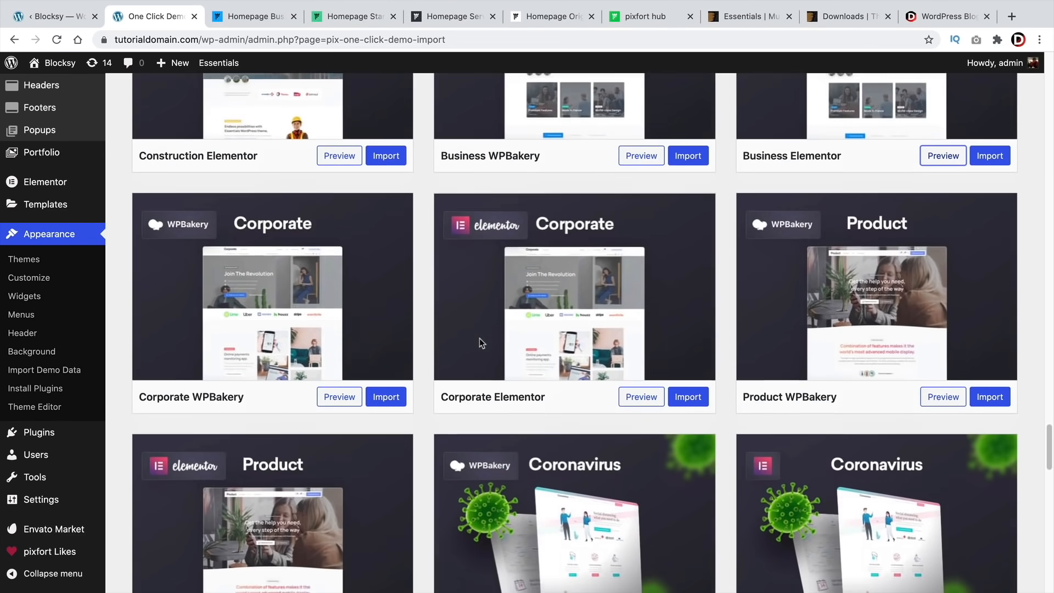
{"action": "scroll", "coordinate": [479, 338], "scroll_direction": "down", "scroll_amount": 6}
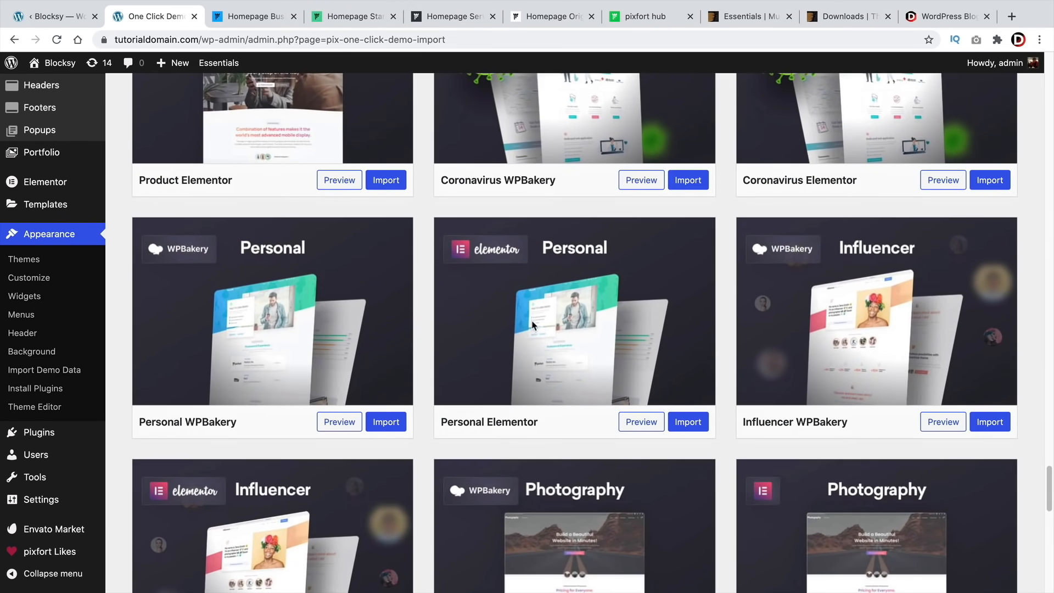
{"action": "scroll", "coordinate": [534, 324], "scroll_direction": "down", "scroll_amount": 5}
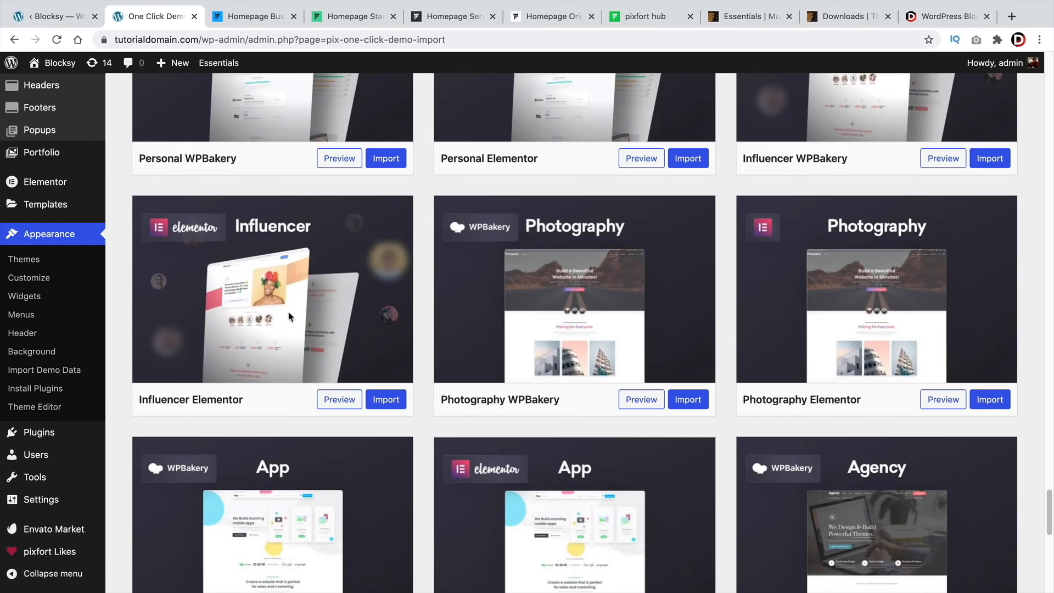
{"action": "scroll", "coordinate": [296, 326], "scroll_direction": "down", "scroll_amount": 5}
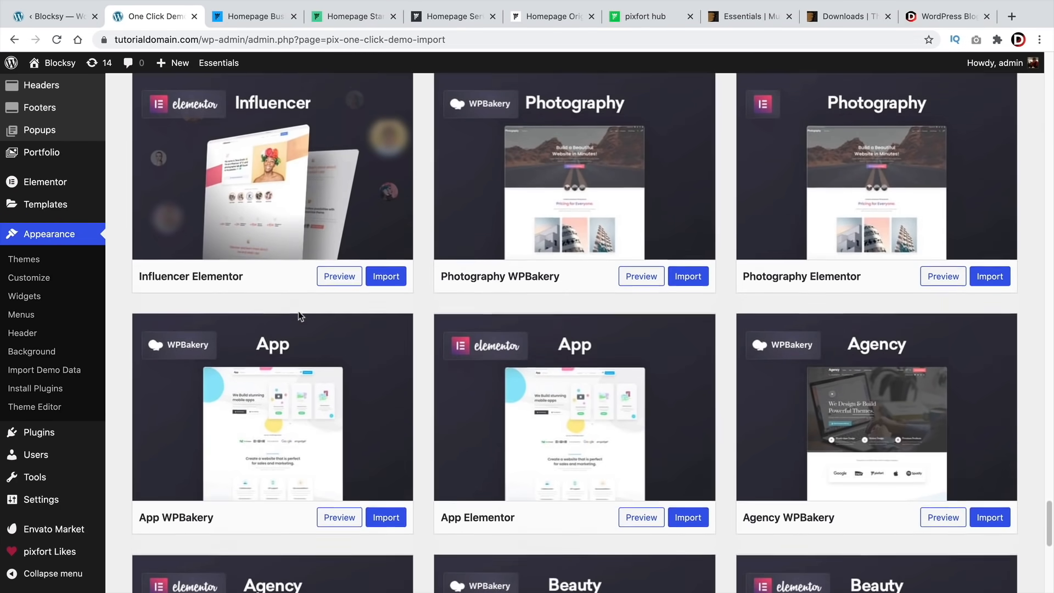
{"action": "scroll", "coordinate": [304, 309], "scroll_direction": "down", "scroll_amount": 1}
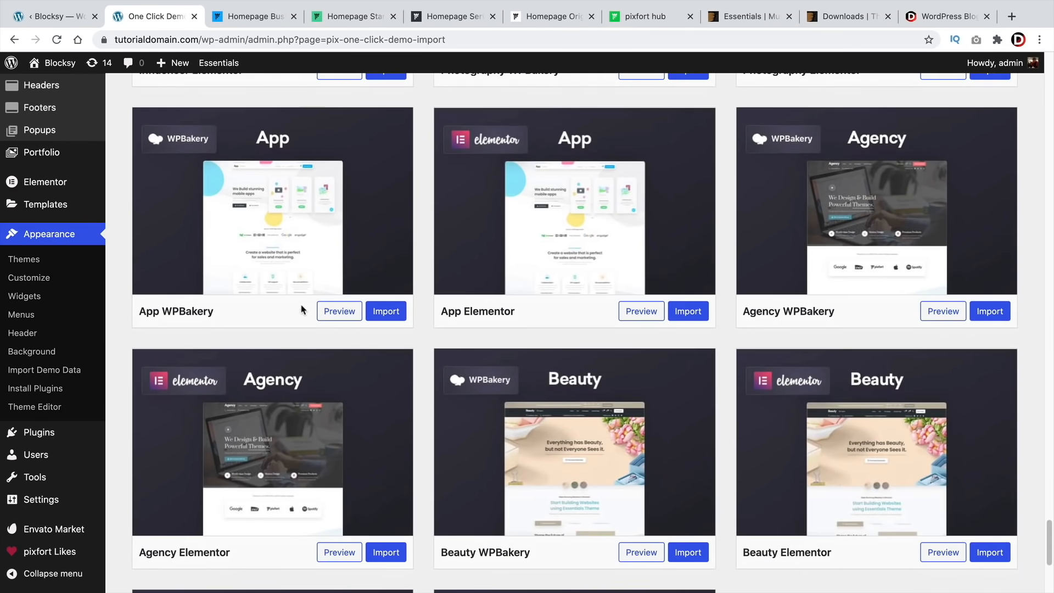
{"action": "scroll", "coordinate": [318, 329], "scroll_direction": "down", "scroll_amount": 1}
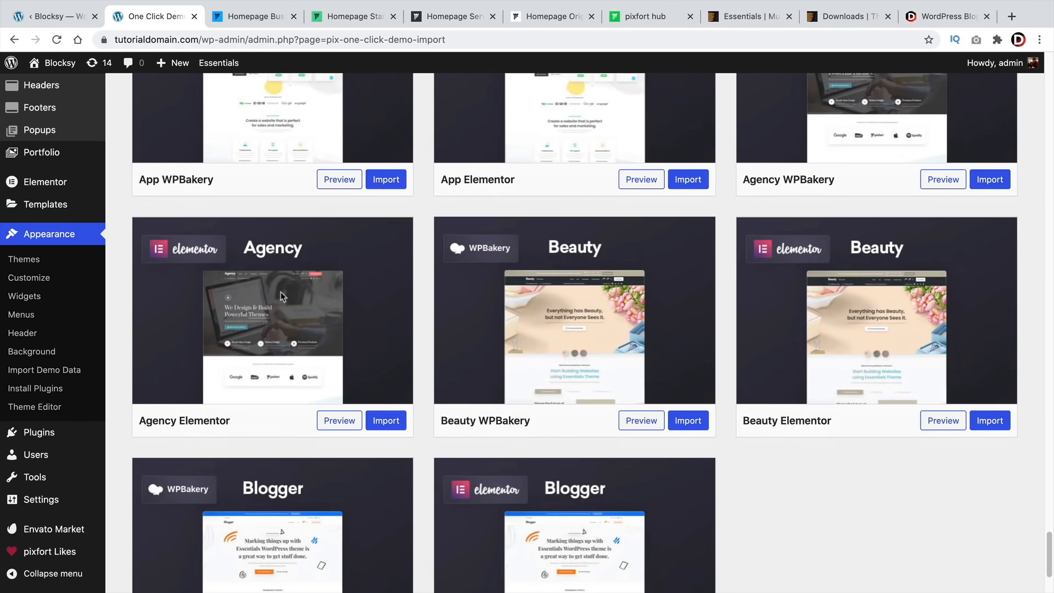
{"action": "scroll", "coordinate": [292, 310], "scroll_direction": "down", "scroll_amount": 2}
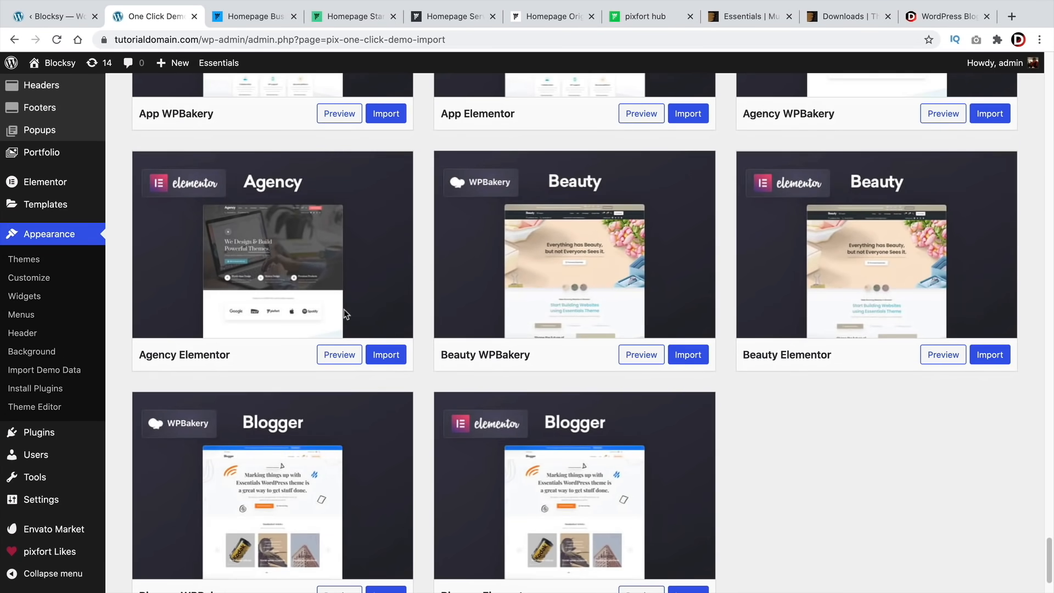
{"action": "scroll", "coordinate": [345, 312], "scroll_direction": "down", "scroll_amount": 2}
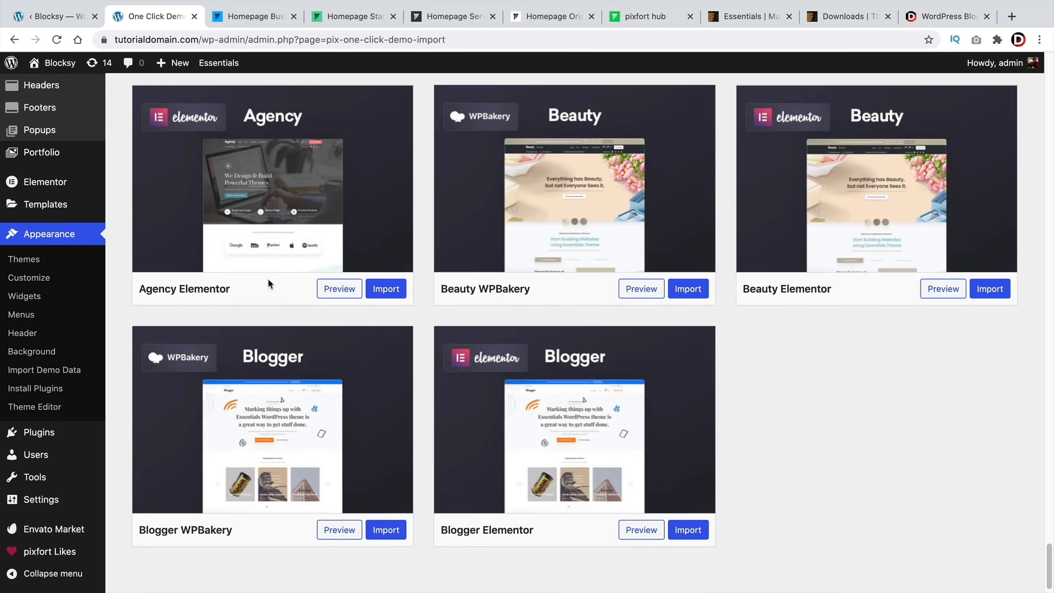
{"action": "left_click_drag", "start_coordinate": [227, 289], "coordinate": [140, 289]}
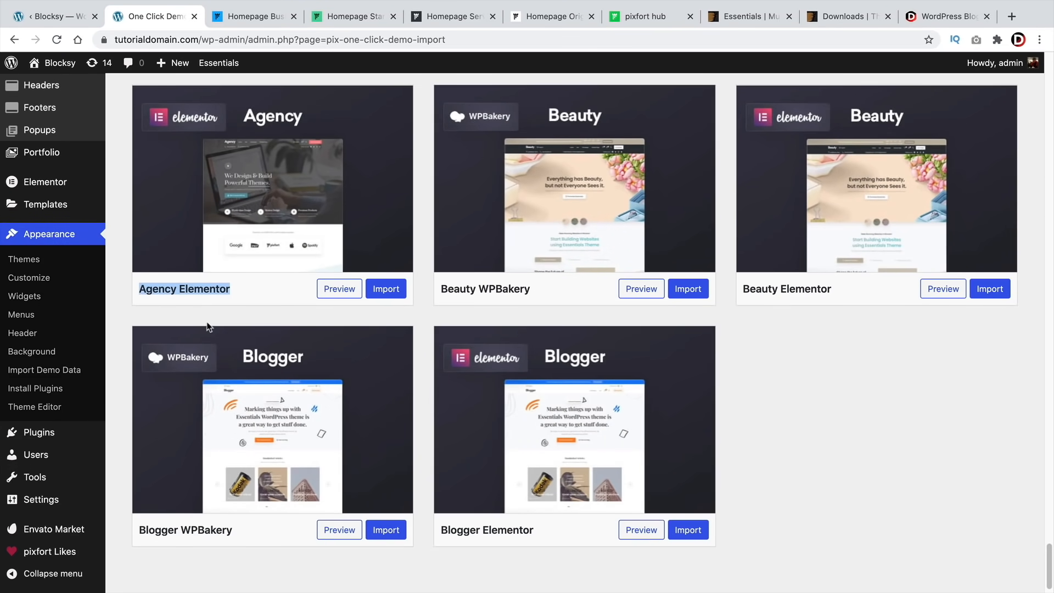
{"action": "scroll", "coordinate": [208, 327], "scroll_direction": "up", "scroll_amount": 2}
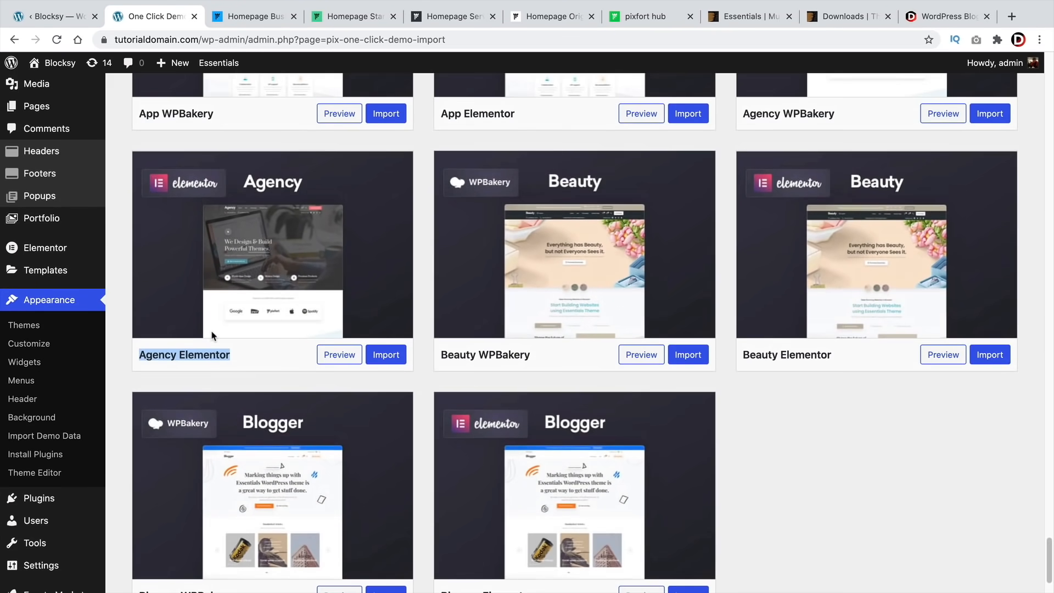
Import the Agency Elementor demo with content, theme options and widgets, then visit the live site.
{"action": "left_click", "coordinate": [395, 357]}
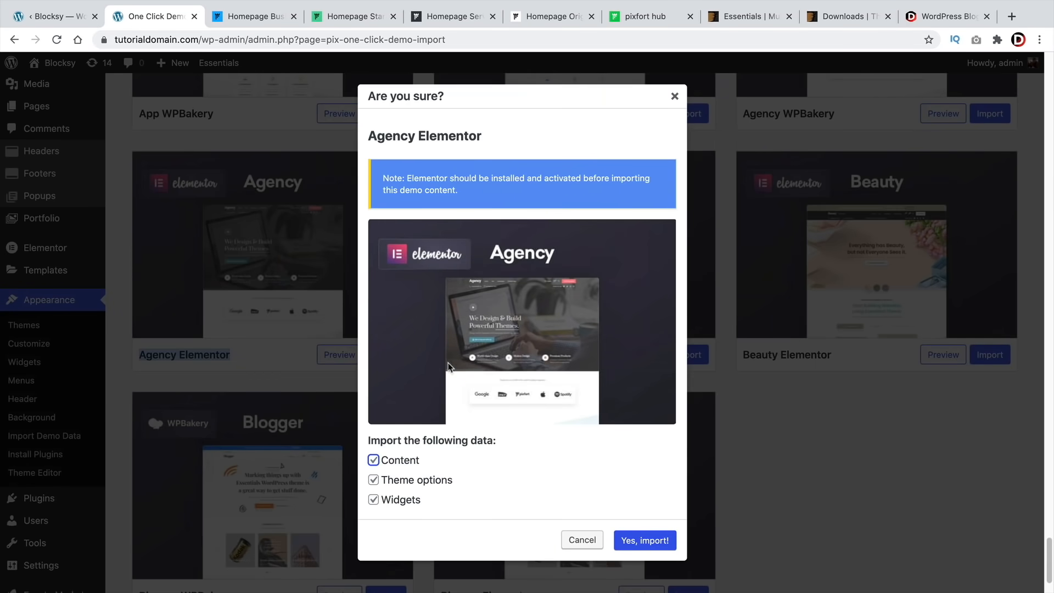
{"action": "scroll", "coordinate": [504, 338], "scroll_direction": "down", "scroll_amount": 3}
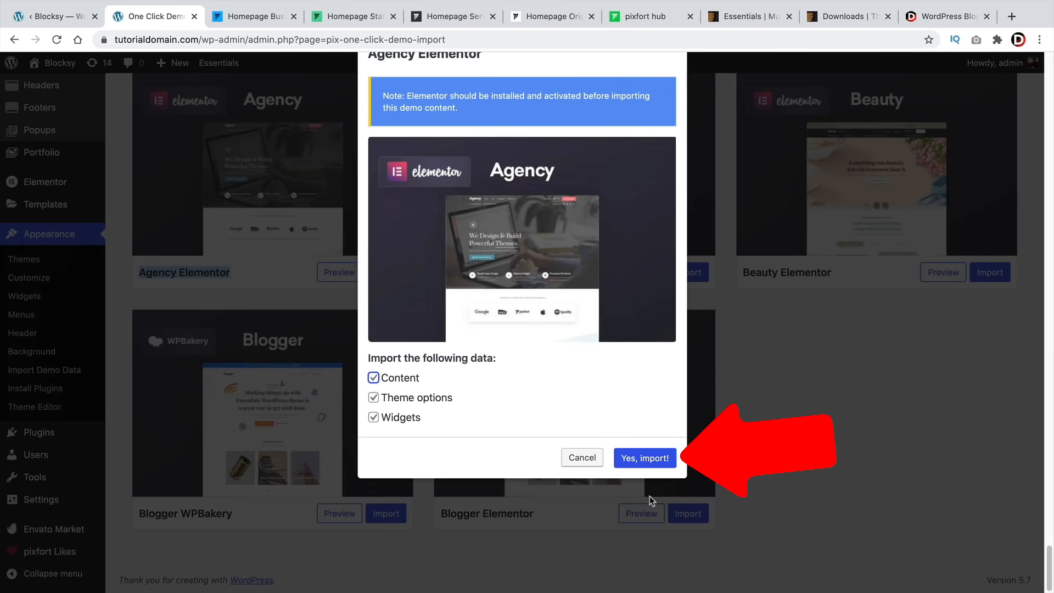
{"action": "left_click", "coordinate": [658, 462]}
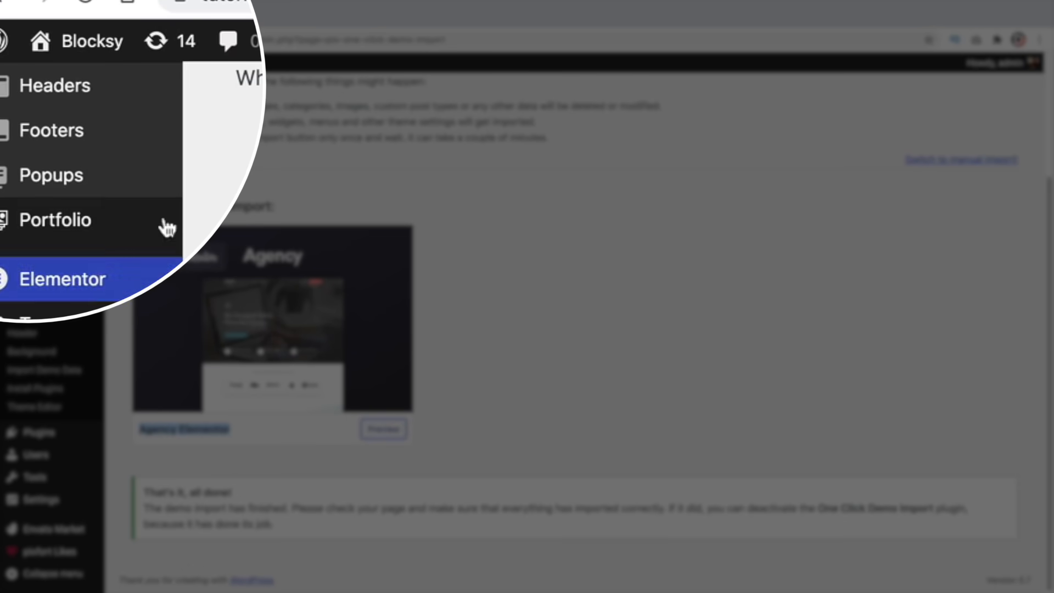
{"action": "mouse_move", "coordinate": [54, 64]}
{"action": "left_click", "coordinate": [92, 92]}
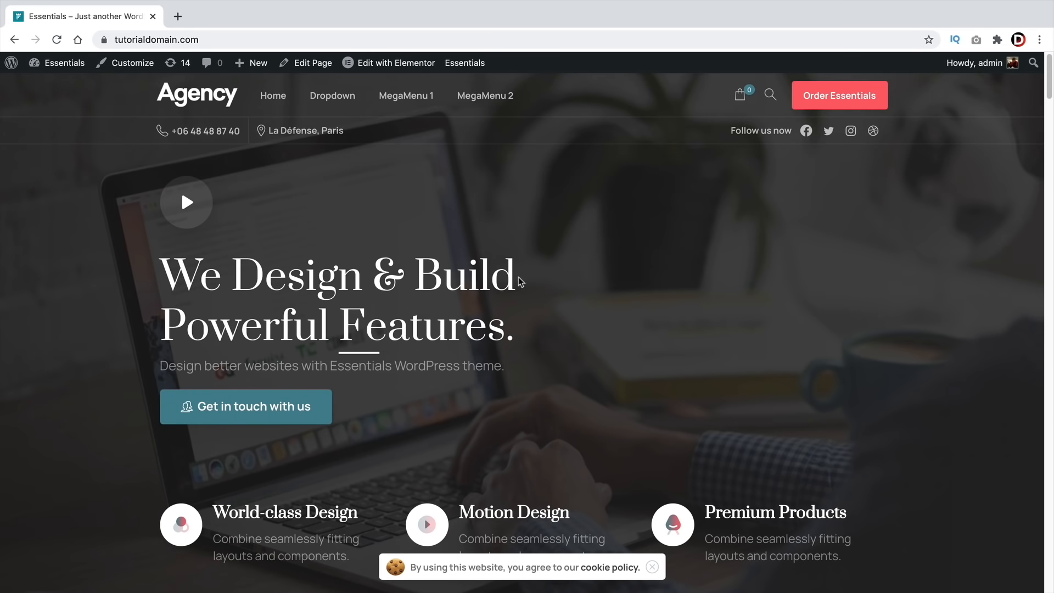
{"action": "scroll", "coordinate": [608, 329], "scroll_direction": "down", "scroll_amount": 5}
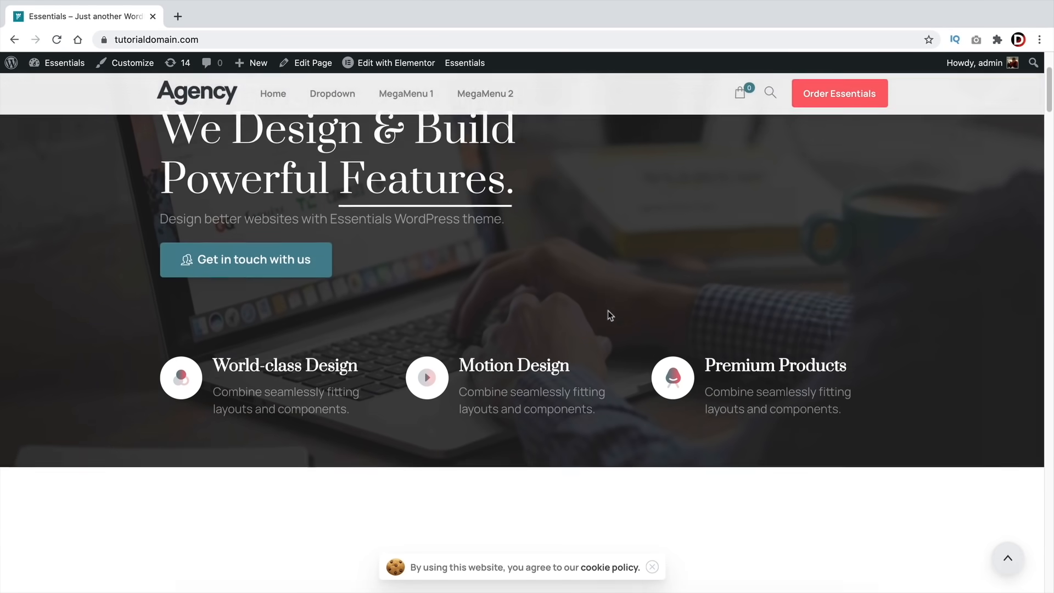
{"action": "scroll", "coordinate": [374, 268], "scroll_direction": "down", "scroll_amount": 10}
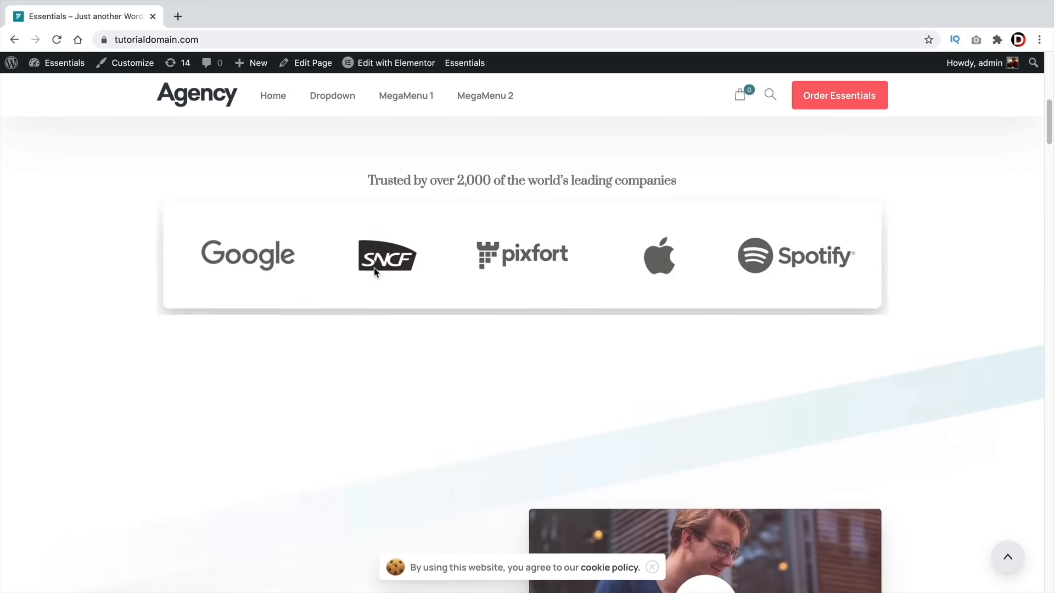
{"action": "scroll", "coordinate": [373, 268], "scroll_direction": "down", "scroll_amount": 7}
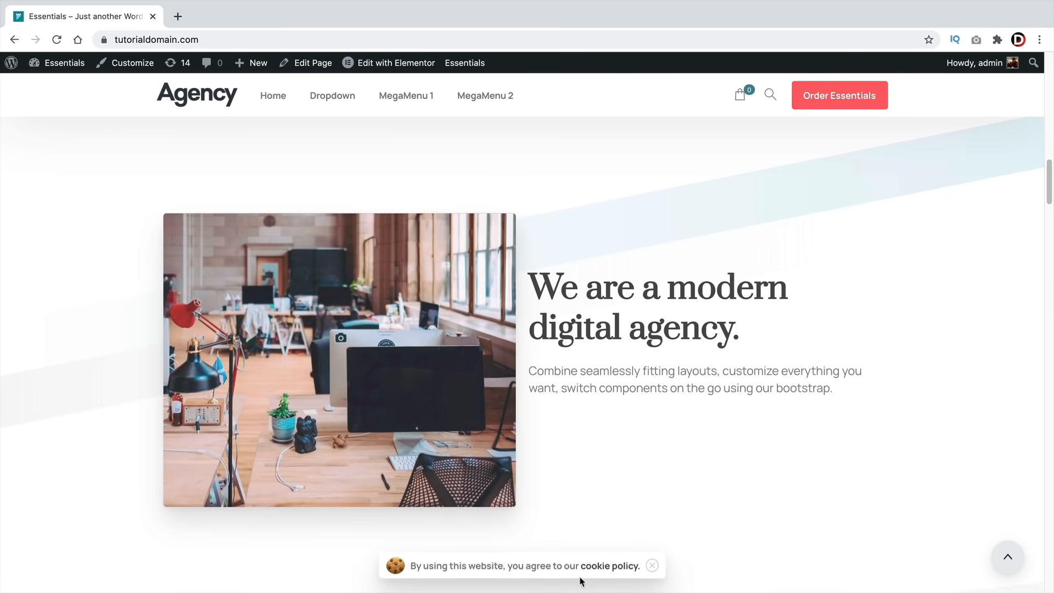
{"action": "scroll", "coordinate": [571, 463], "scroll_direction": "down", "scroll_amount": 11}
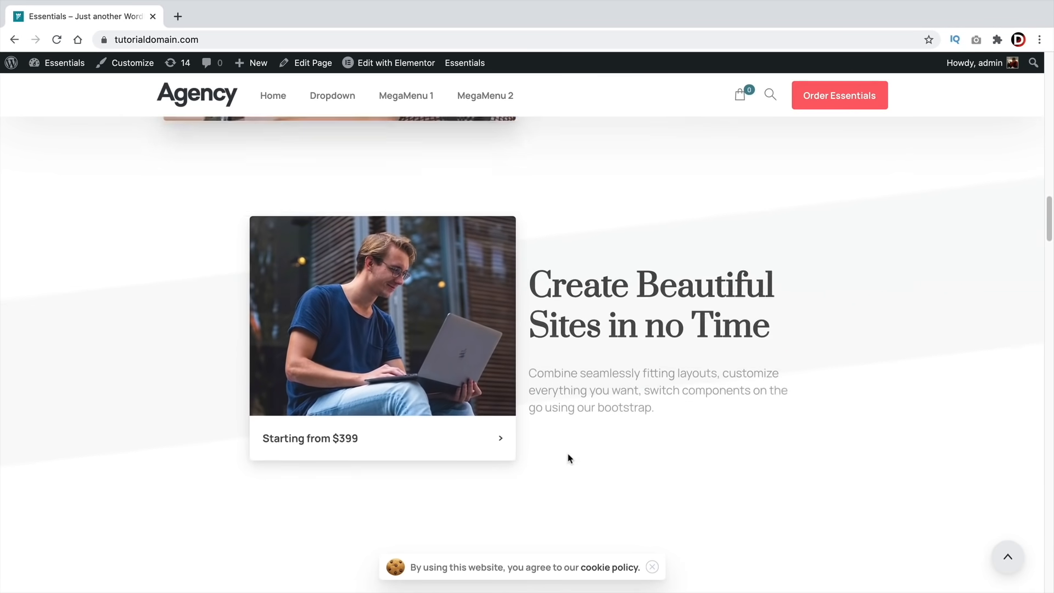
{"action": "scroll", "coordinate": [569, 457], "scroll_direction": "down", "scroll_amount": 18}
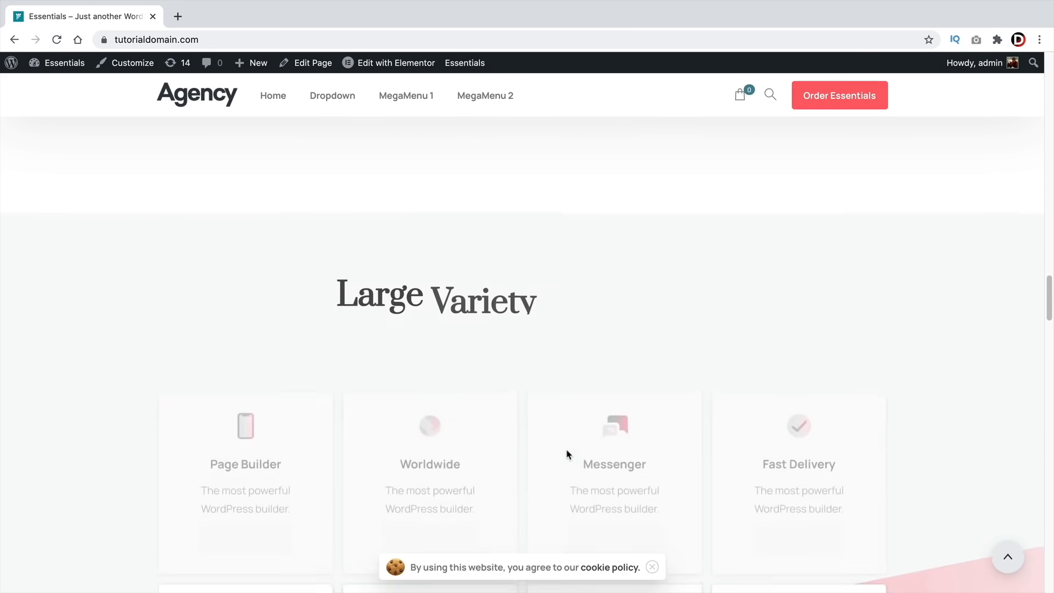
{"action": "scroll", "coordinate": [568, 451], "scroll_direction": "down", "scroll_amount": 12}
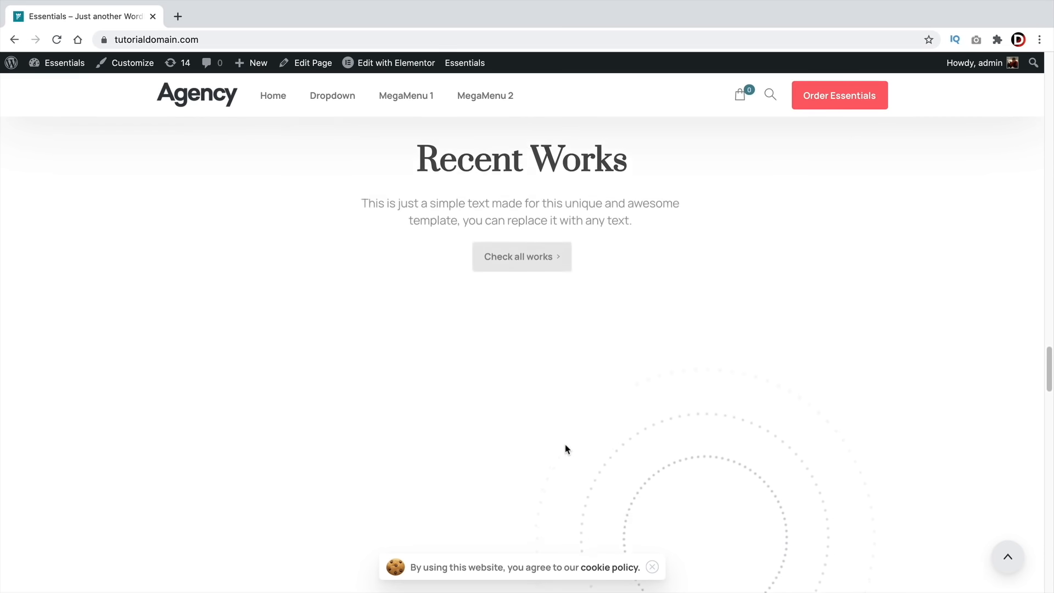
{"action": "scroll", "coordinate": [567, 449], "scroll_direction": "down", "scroll_amount": 12}
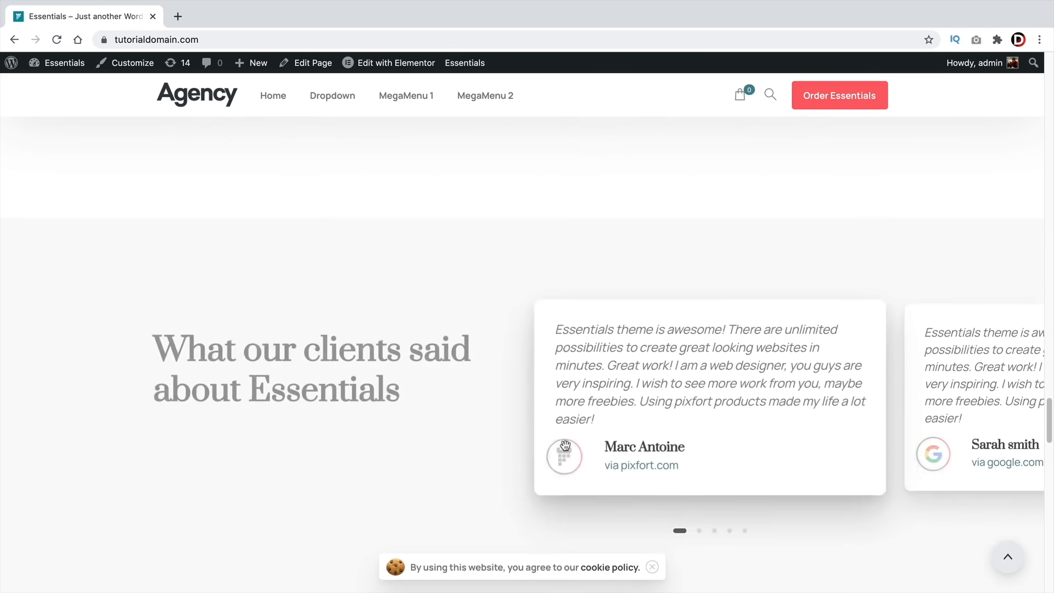
{"action": "scroll", "coordinate": [567, 449], "scroll_direction": "down", "scroll_amount": 14}
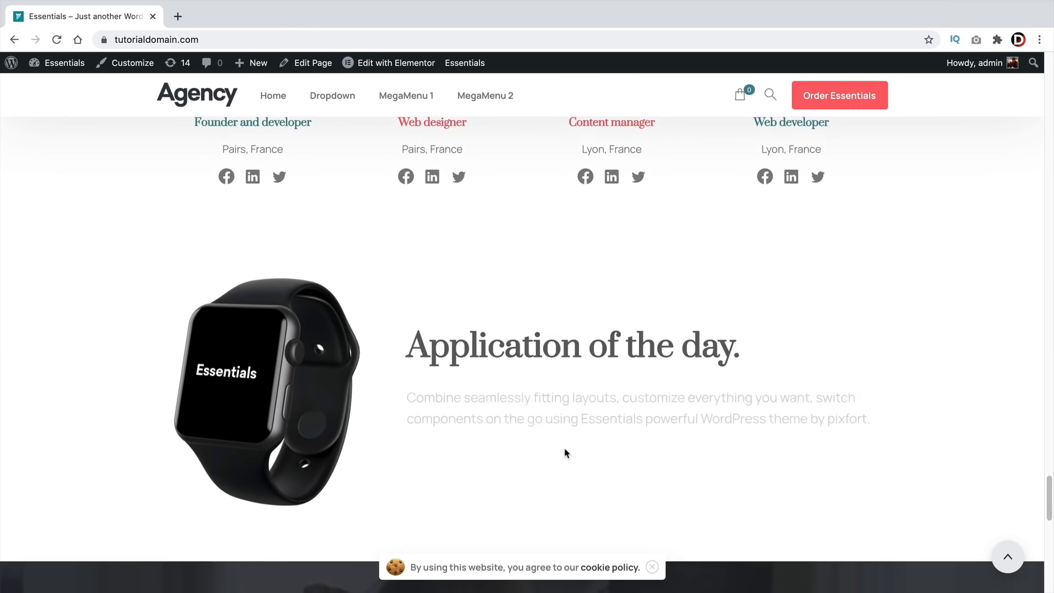
{"action": "scroll", "coordinate": [566, 453], "scroll_direction": "down", "scroll_amount": 14}
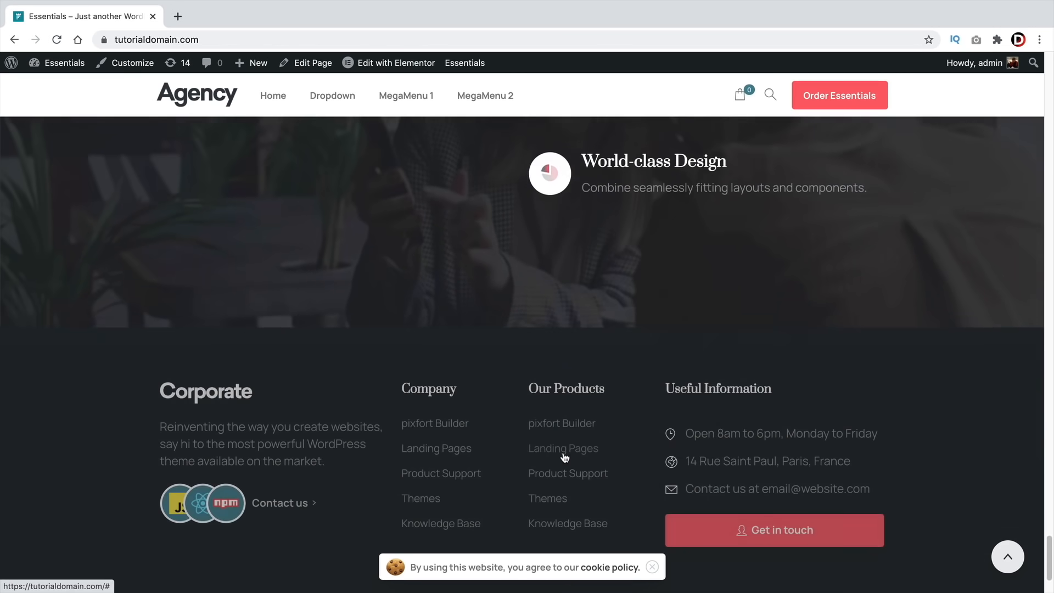
{"action": "left_click", "coordinate": [1008, 558]}
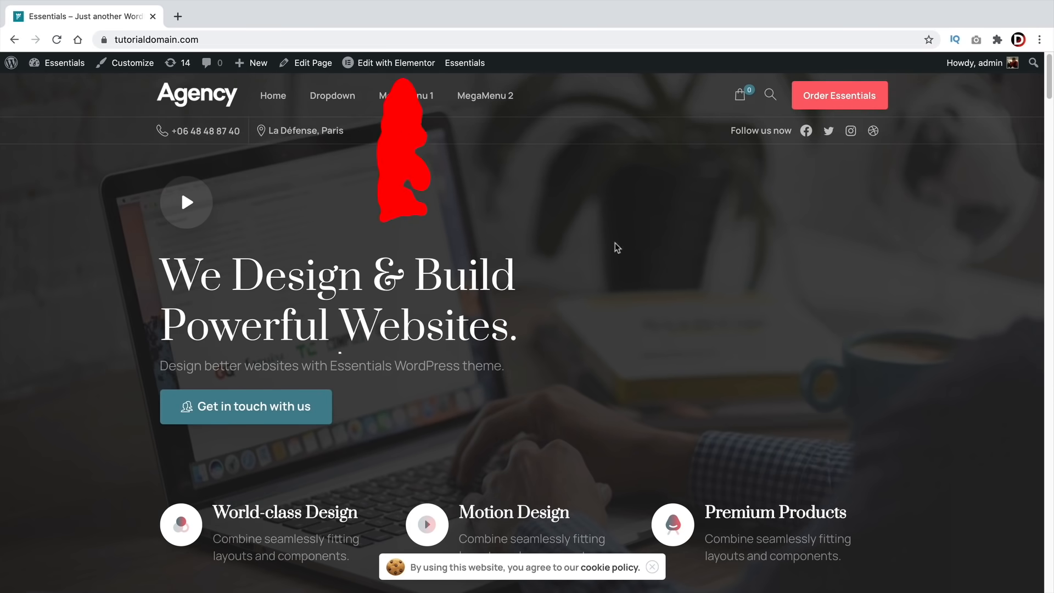
Open the homepage in Elementor and briefly add 'Also' to the hero heading title, then remove it.
{"action": "mouse_move", "coordinate": [393, 68]}
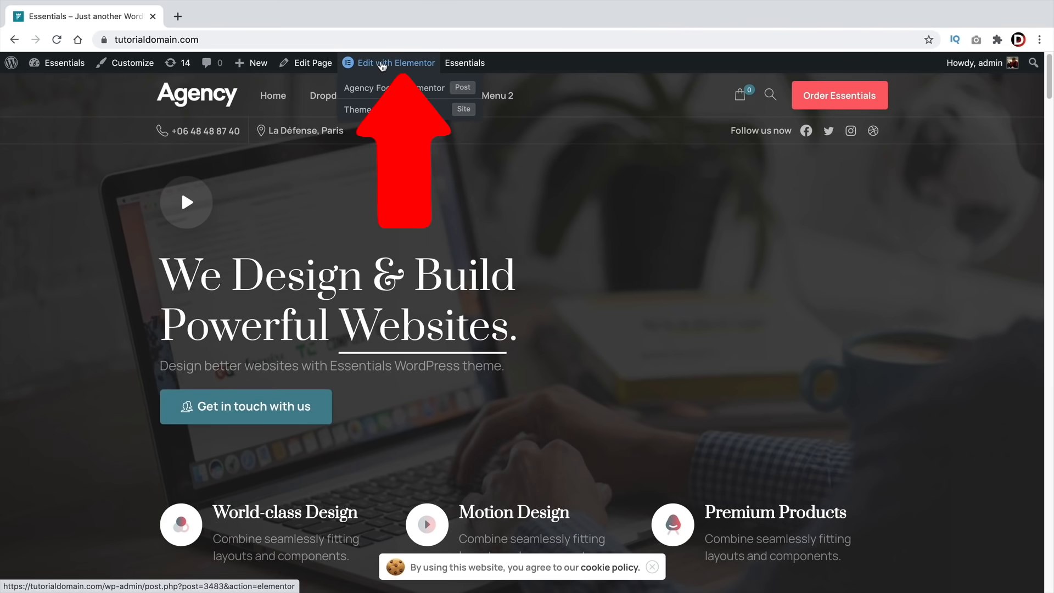
{"action": "left_click", "coordinate": [382, 65]}
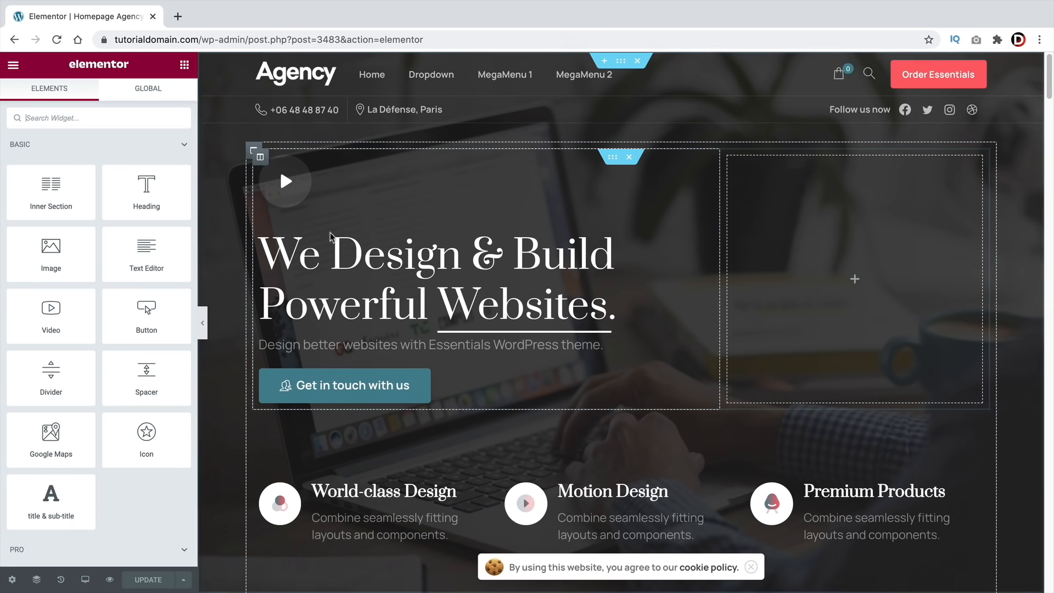
{"action": "left_click", "coordinate": [330, 296]}
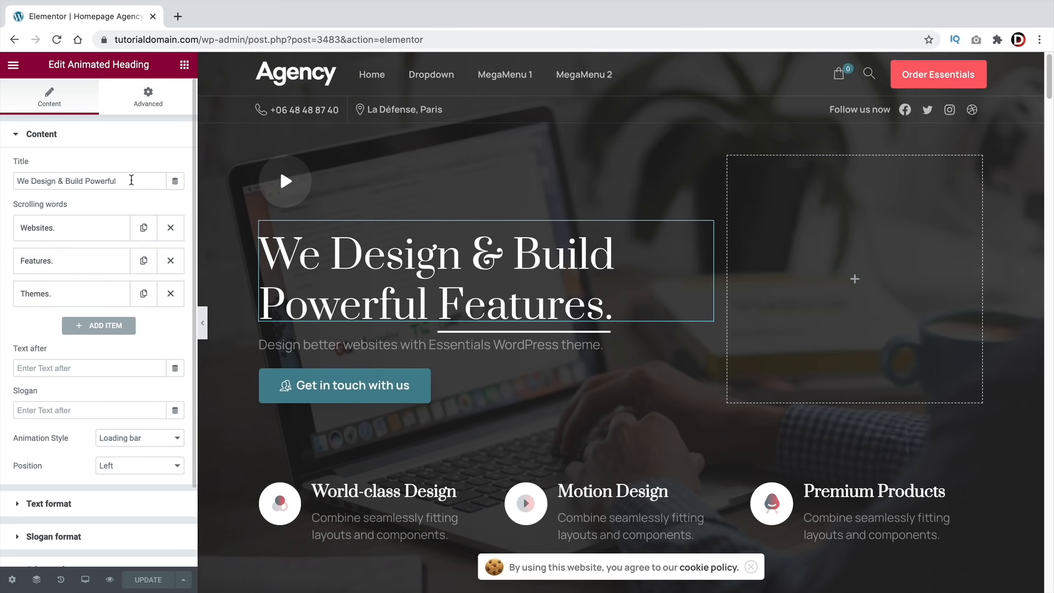
{"action": "left_click", "coordinate": [27, 181]}
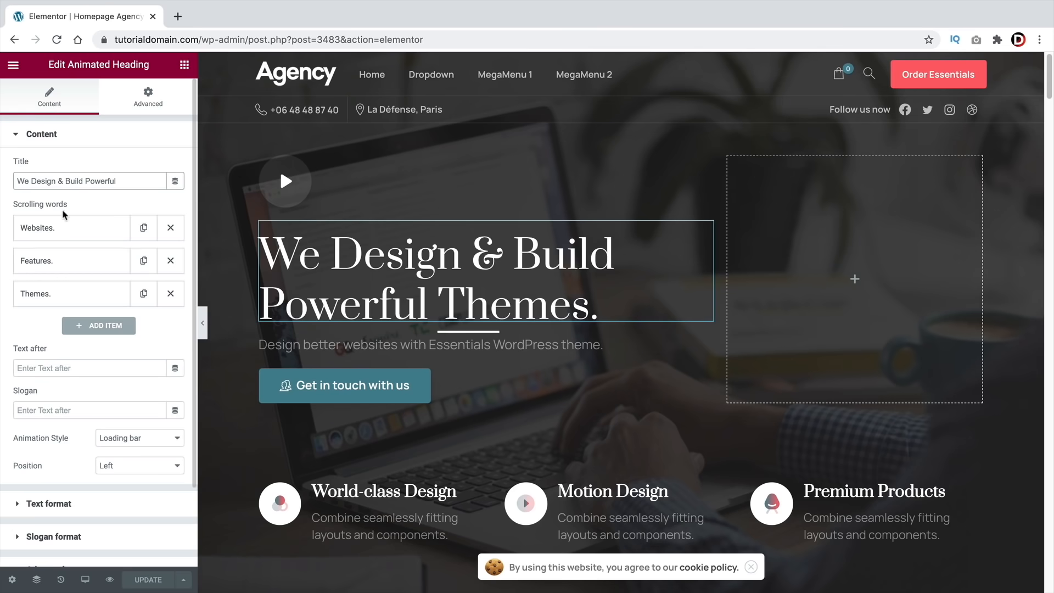
{"action": "type", "text": "Also"}
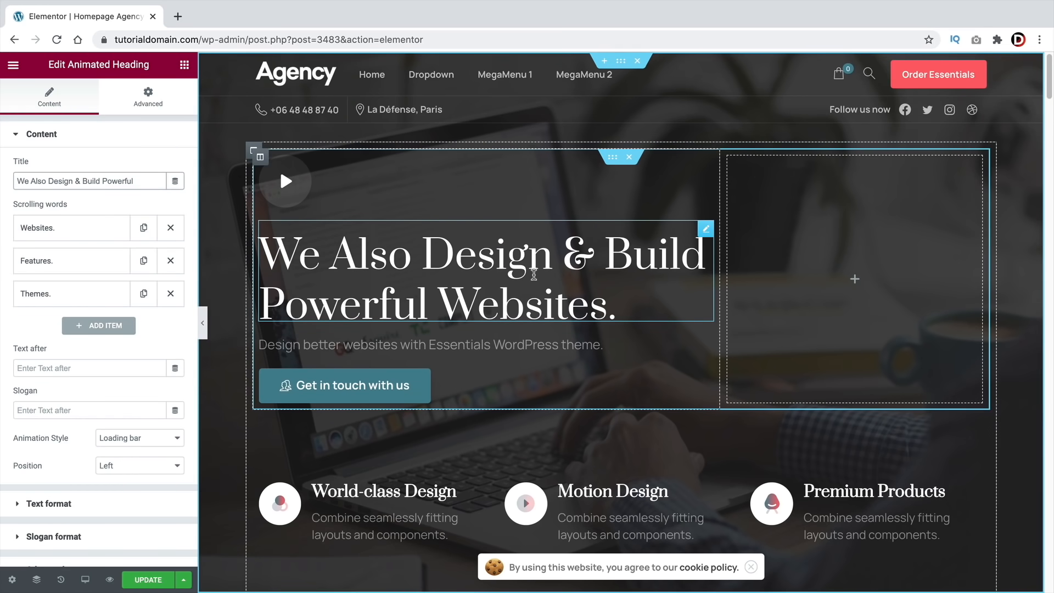
{"action": "key", "text": "BackSpace"}
{"action": "key", "text": "BackSpace"}
{"action": "key", "text": "BackSpace"}
{"action": "key", "text": "BackSpace"}
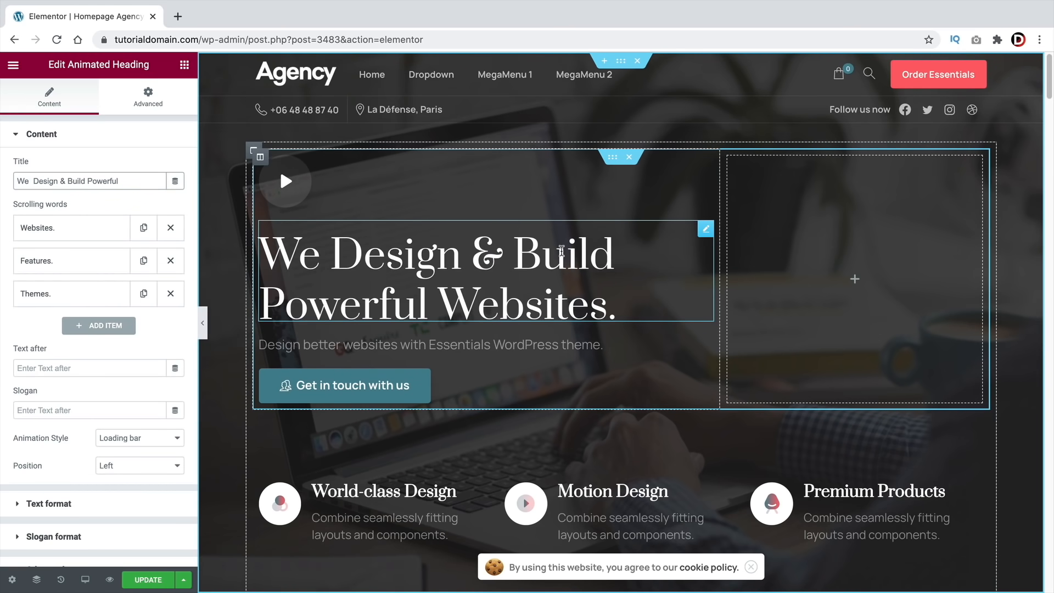
{"action": "scroll", "coordinate": [561, 254], "scroll_direction": "down", "scroll_amount": 3}
{"action": "scroll", "coordinate": [561, 251], "scroll_direction": "down", "scroll_amount": 3}
{"action": "scroll", "coordinate": [552, 241], "scroll_direction": "up", "scroll_amount": 6}
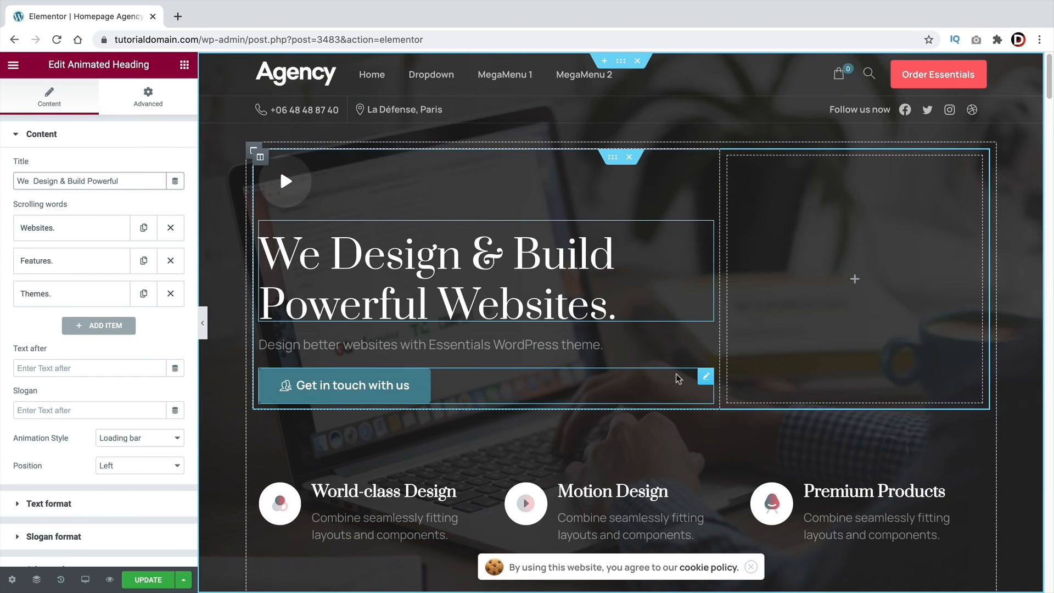
{"action": "left_click", "coordinate": [184, 66]}
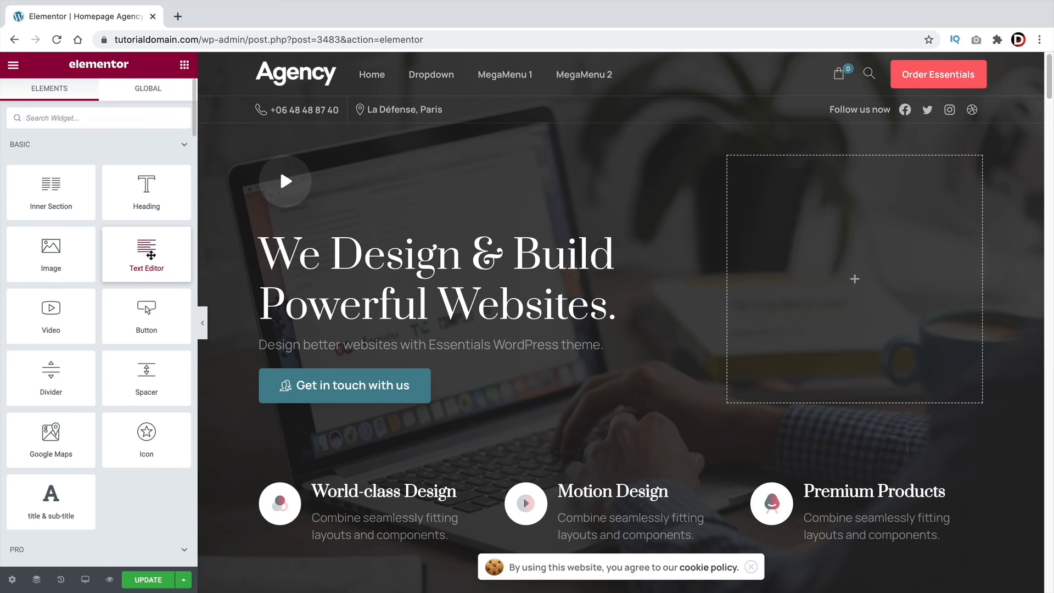
Add a Text Editor widget below the hero heading reading 'This is an amazing wesbite'.
{"action": "left_click_drag", "start_coordinate": [150, 255], "coordinate": [336, 306]}
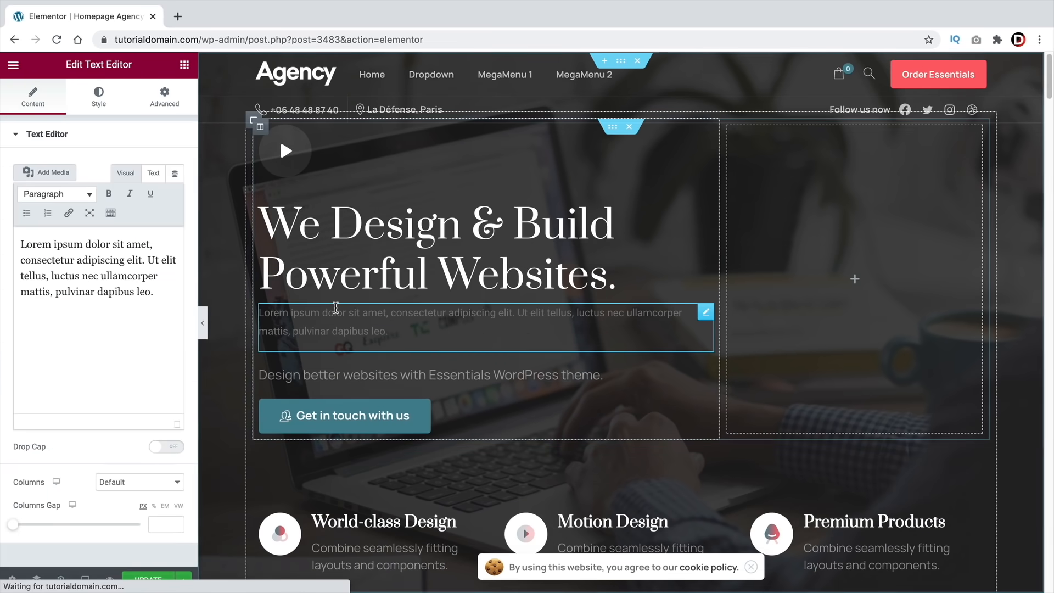
{"action": "left_click_drag", "start_coordinate": [172, 294], "coordinate": [1, 213]}
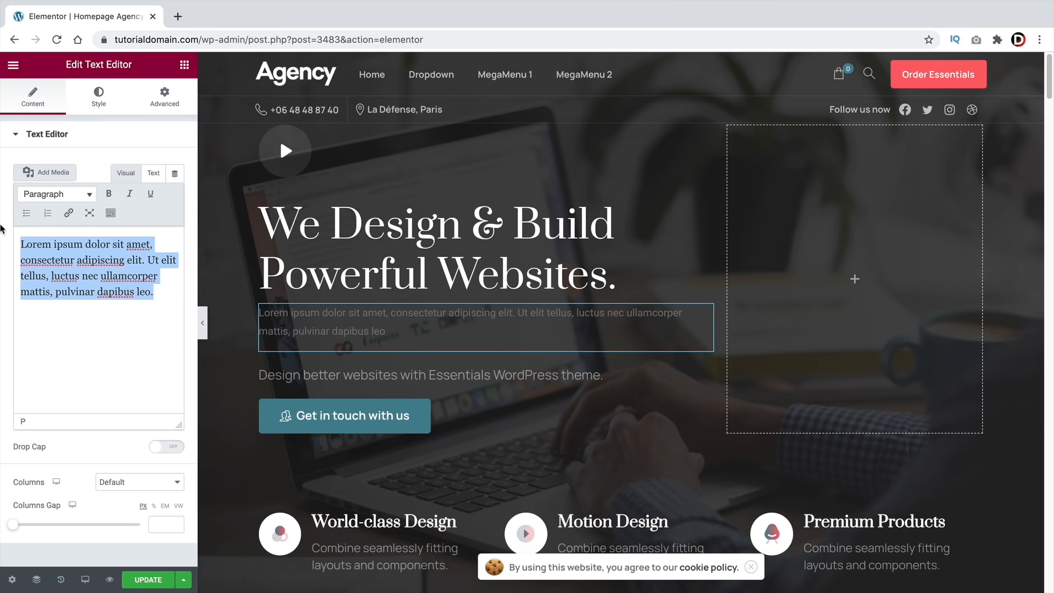
{"action": "type", "text": "This is an a"}
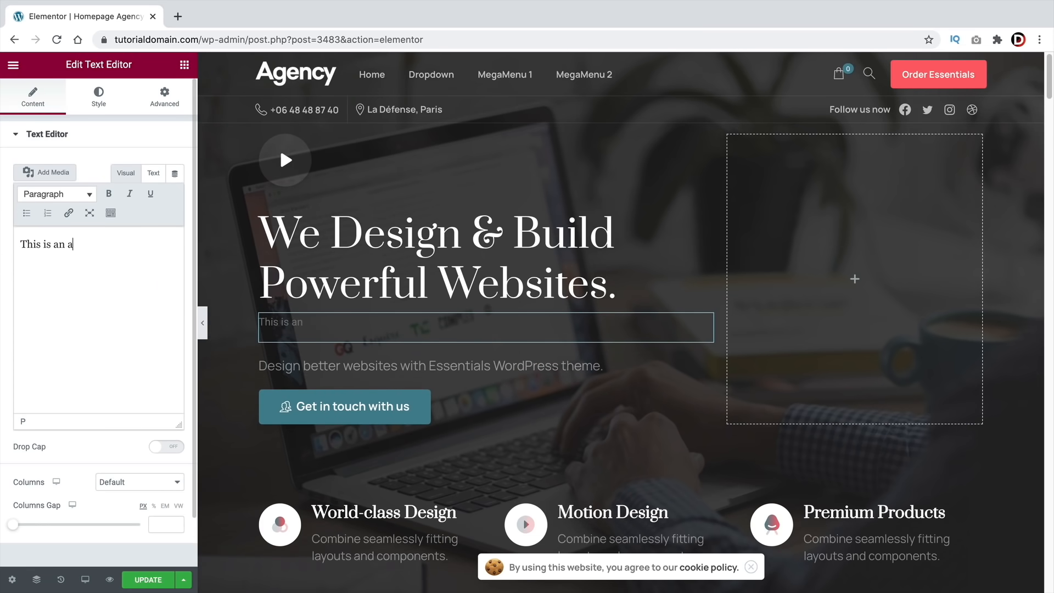
{"action": "type", "text": "mazing wesbite"}
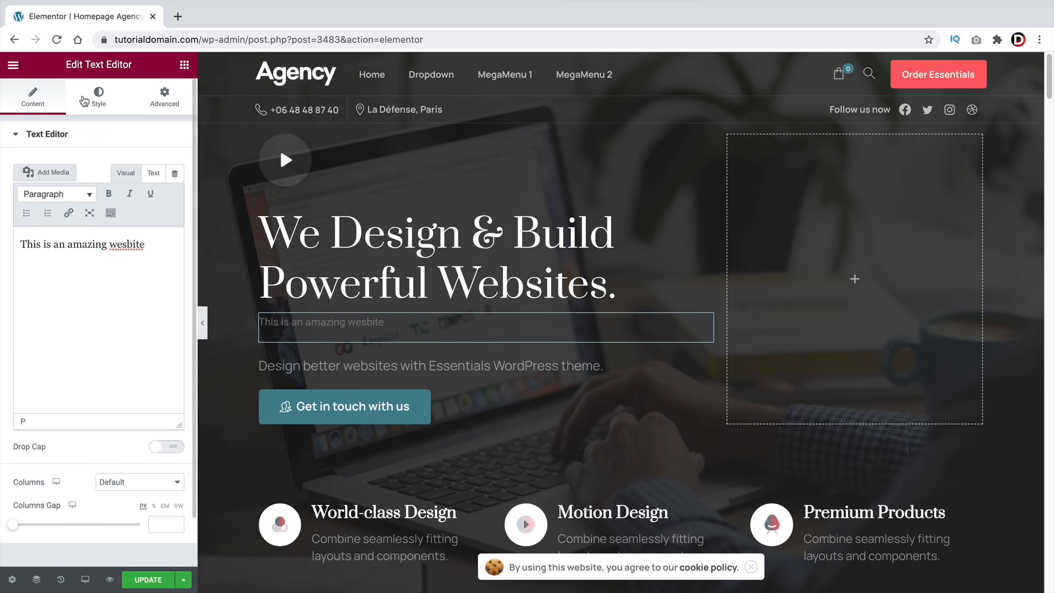
Set the text block's colour to near-white #FDFDFD.
{"action": "left_click", "coordinate": [83, 100]}
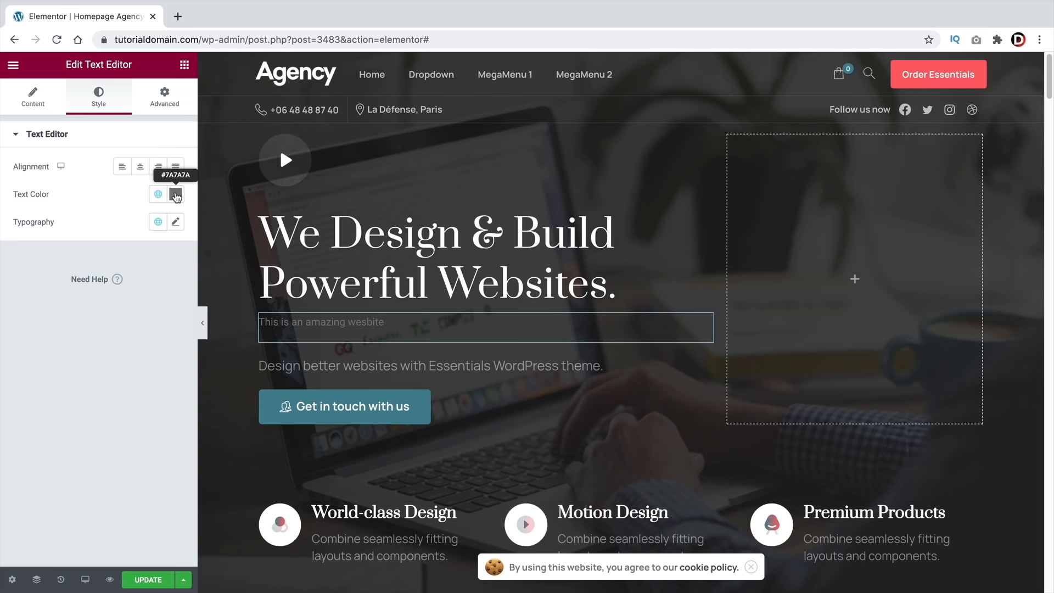
{"action": "left_click", "coordinate": [176, 196]}
{"action": "left_click", "coordinate": [24, 248]}
{"action": "left_click_drag", "start_coordinate": [23, 248], "coordinate": [25, 244]}
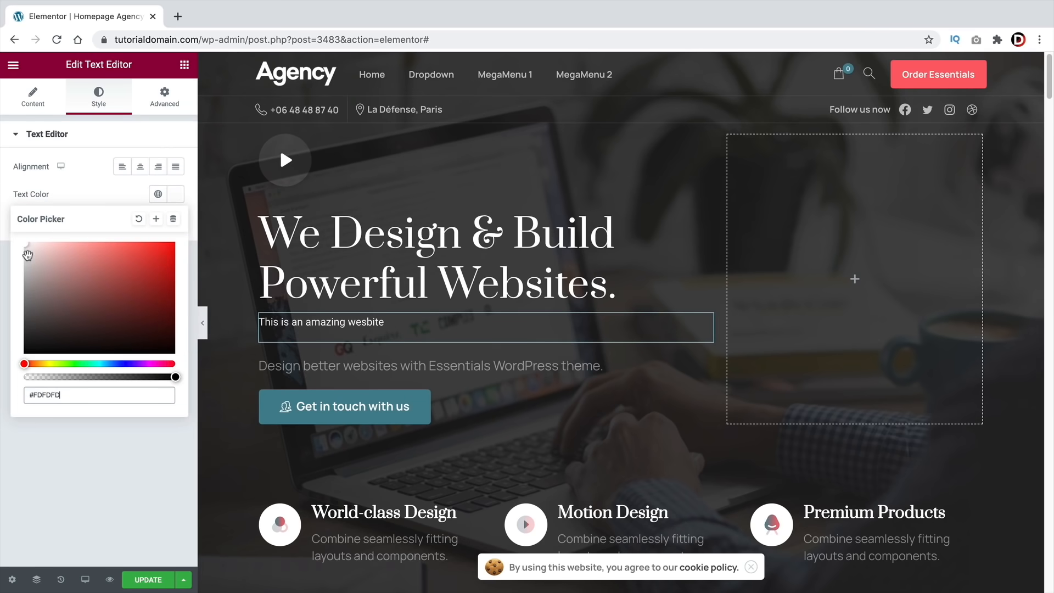
{"action": "left_click", "coordinate": [77, 450]}
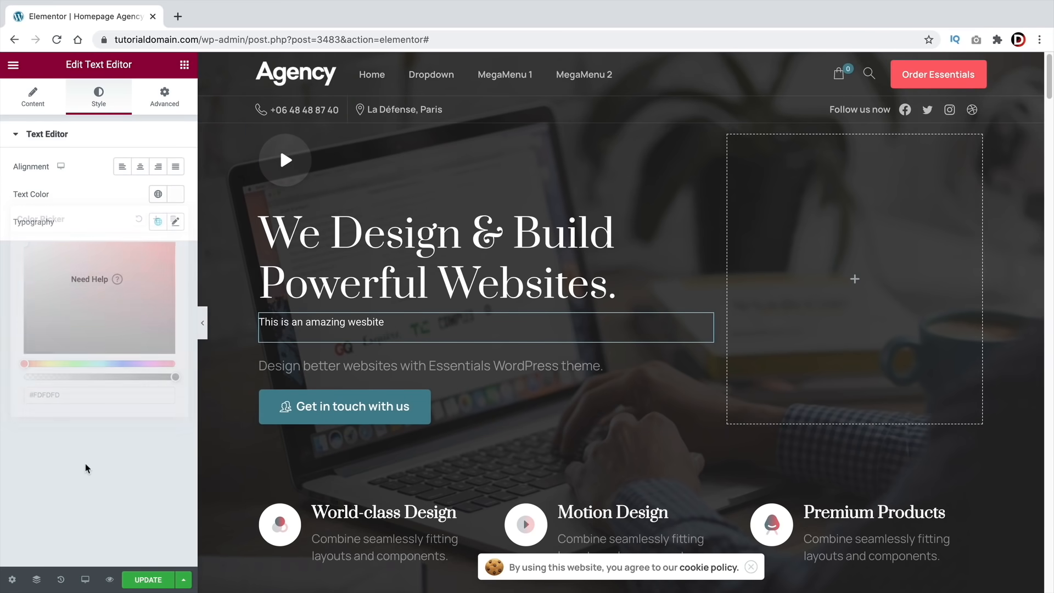
Make the text Poppins Bold and move it into the hero's empty right column.
{"action": "left_click", "coordinate": [175, 221]}
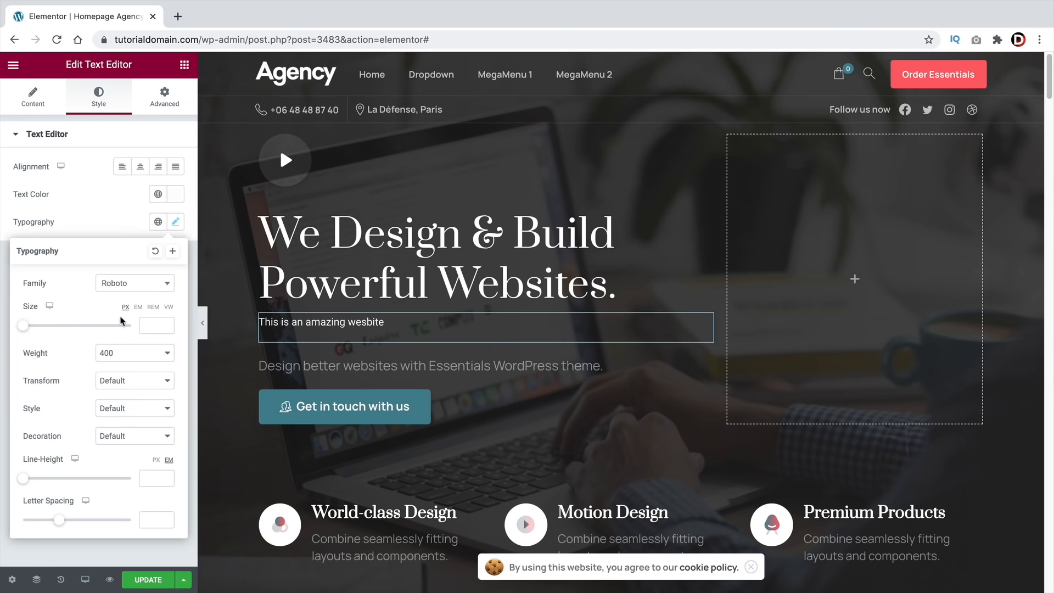
{"action": "left_click", "coordinate": [124, 358]}
{"action": "left_click", "coordinate": [110, 438]}
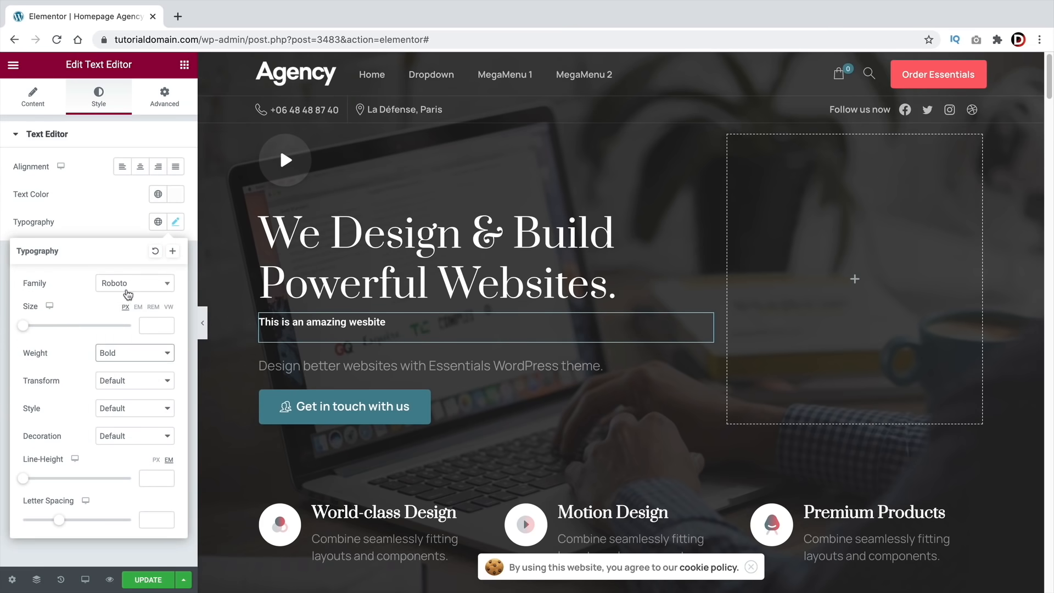
{"action": "left_click", "coordinate": [131, 286]}
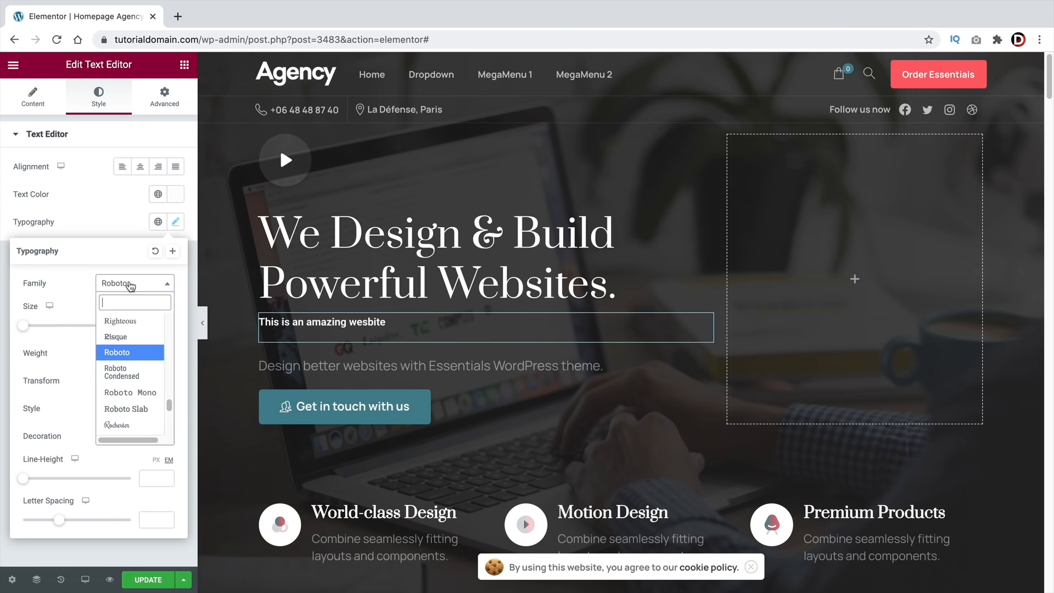
{"action": "type", "text": "pop"}
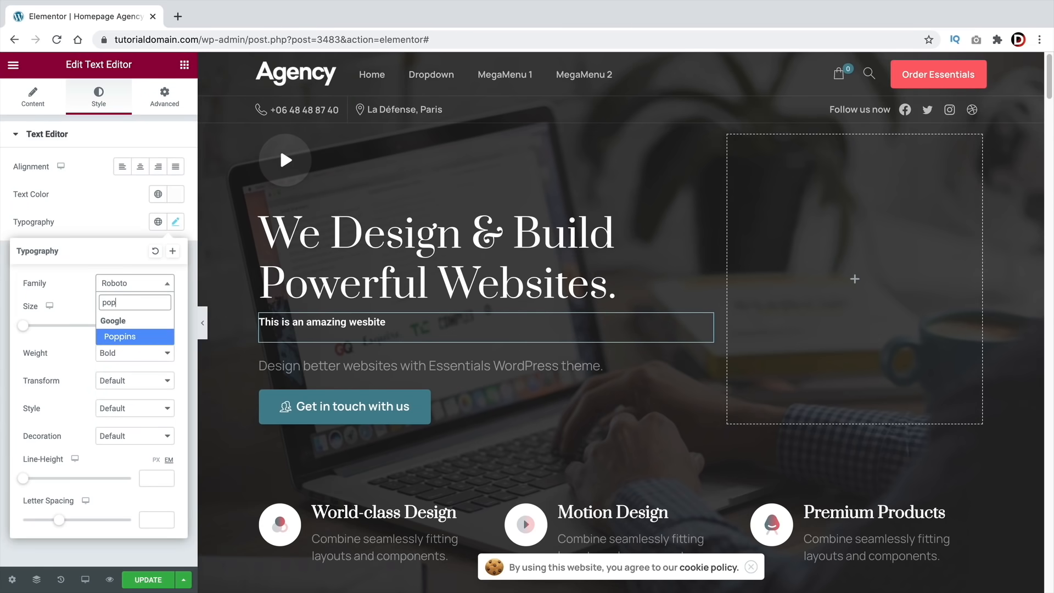
{"action": "left_click", "coordinate": [124, 340]}
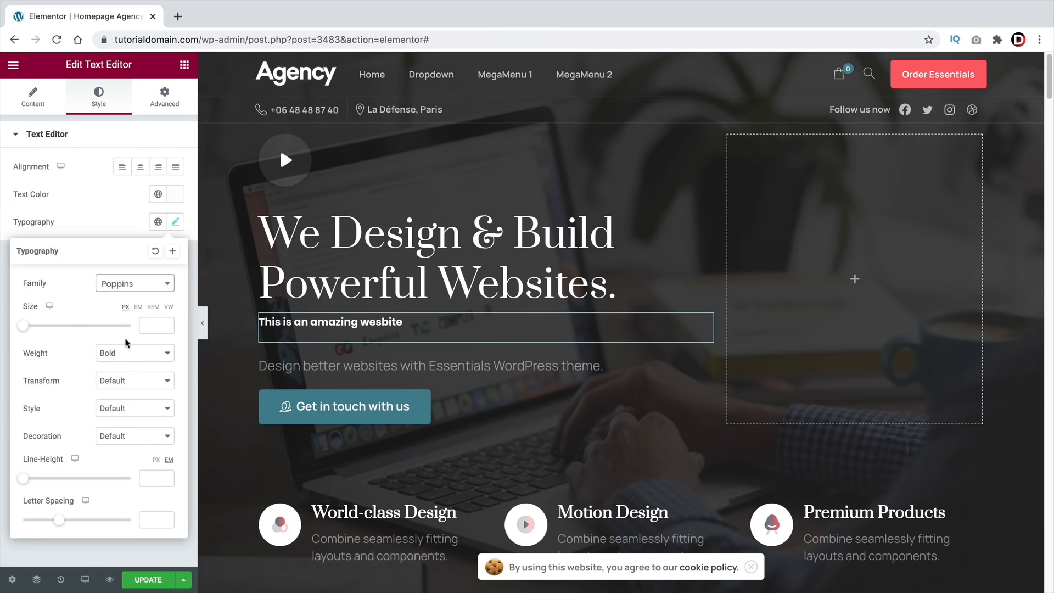
{"action": "left_click", "coordinate": [126, 233]}
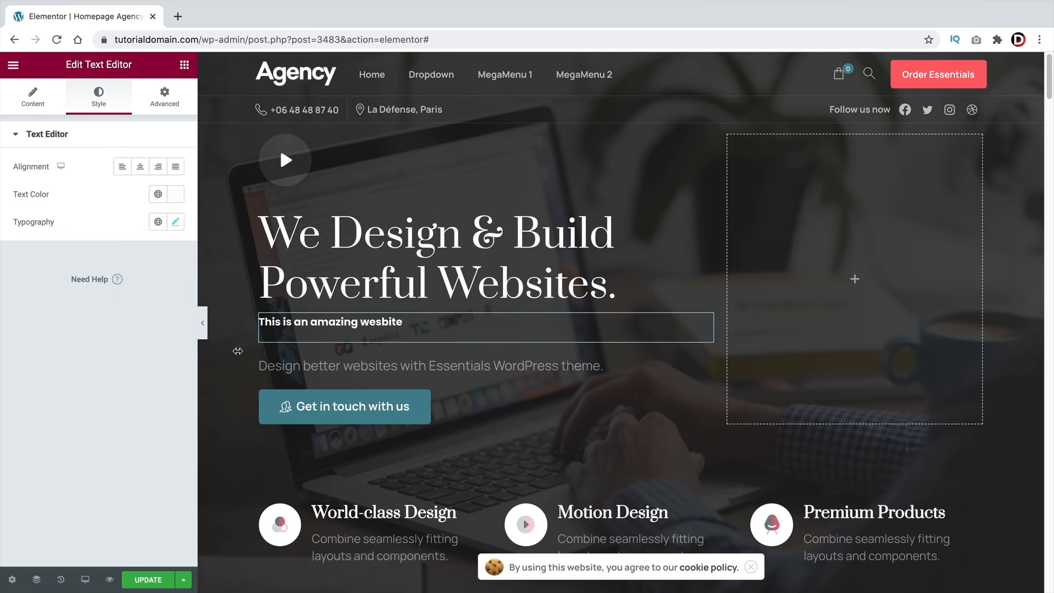
{"action": "left_click_drag", "start_coordinate": [706, 320], "coordinate": [845, 274]}
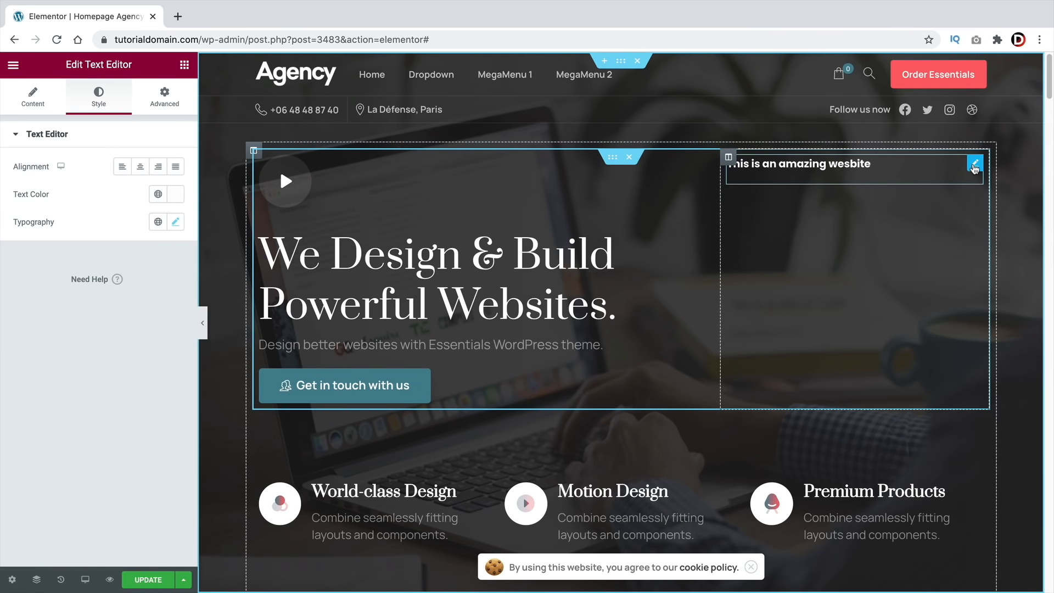
Delete the 'This is an amazing wesbite' text block and scroll the Elements panel to Pixfort Elements.
{"action": "right_click", "coordinate": [974, 168]}
{"action": "left_click", "coordinate": [928, 355]}
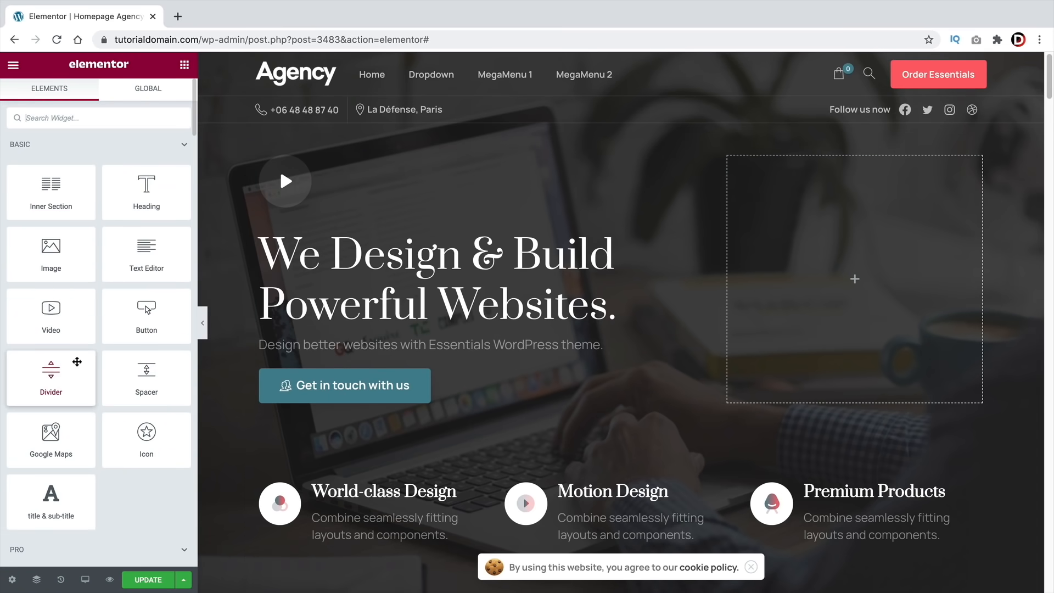
{"action": "scroll", "coordinate": [74, 359], "scroll_direction": "down", "scroll_amount": 6}
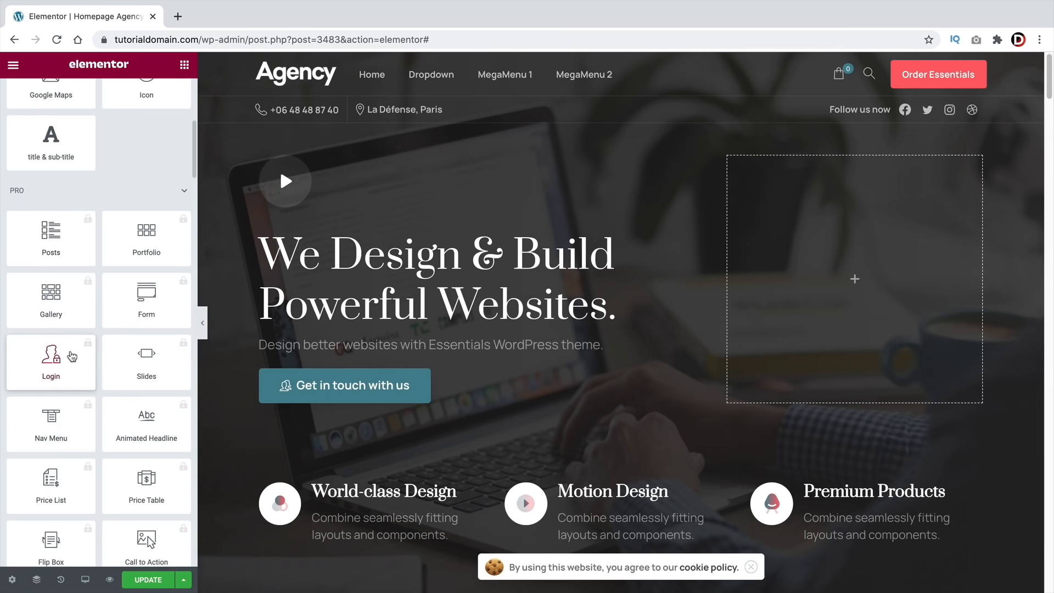
{"action": "scroll", "coordinate": [72, 357], "scroll_direction": "down", "scroll_amount": 13}
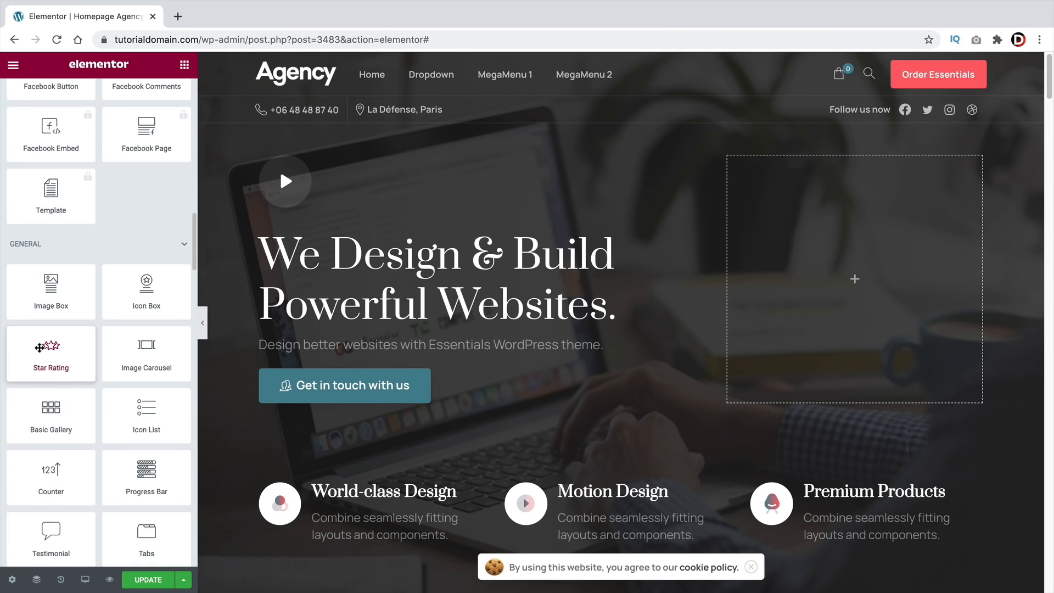
{"action": "scroll", "coordinate": [74, 362], "scroll_direction": "down", "scroll_amount": 15}
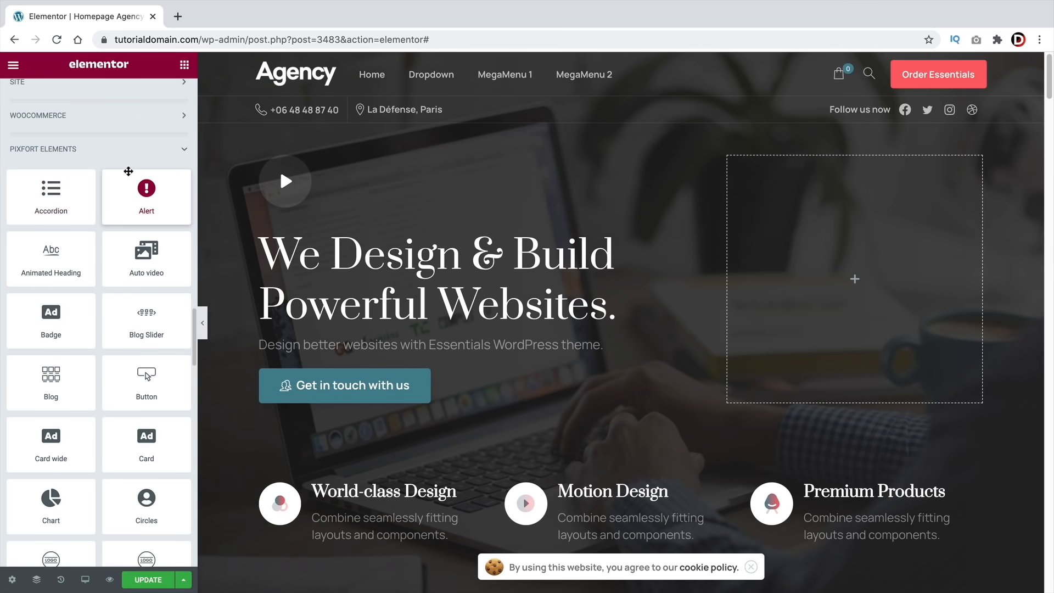
{"action": "scroll", "coordinate": [494, 388], "scroll_direction": "down", "scroll_amount": 1}
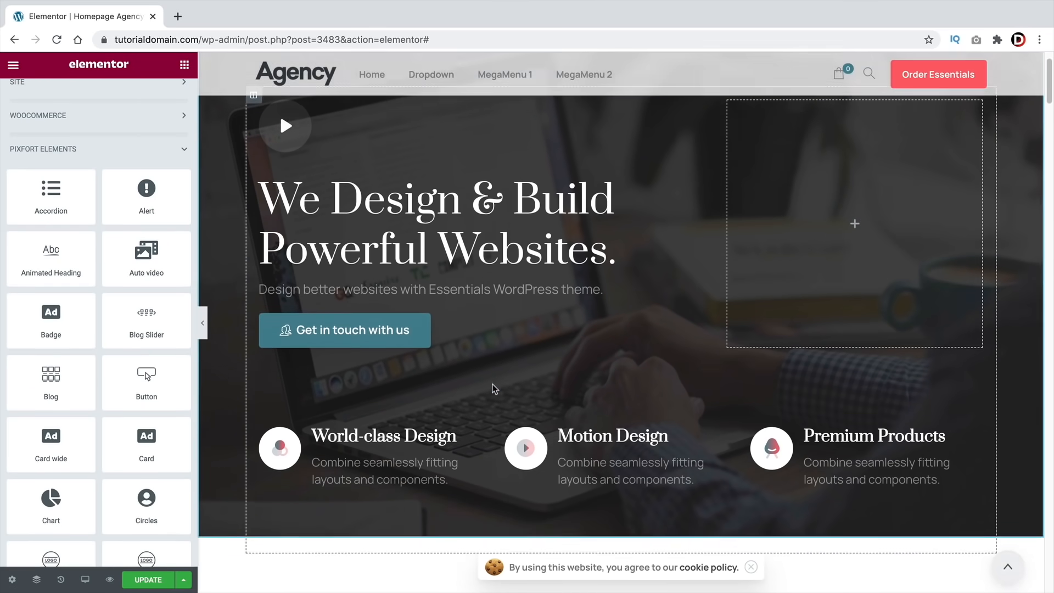
{"action": "scroll", "coordinate": [403, 338], "scroll_direction": "up", "scroll_amount": 1}
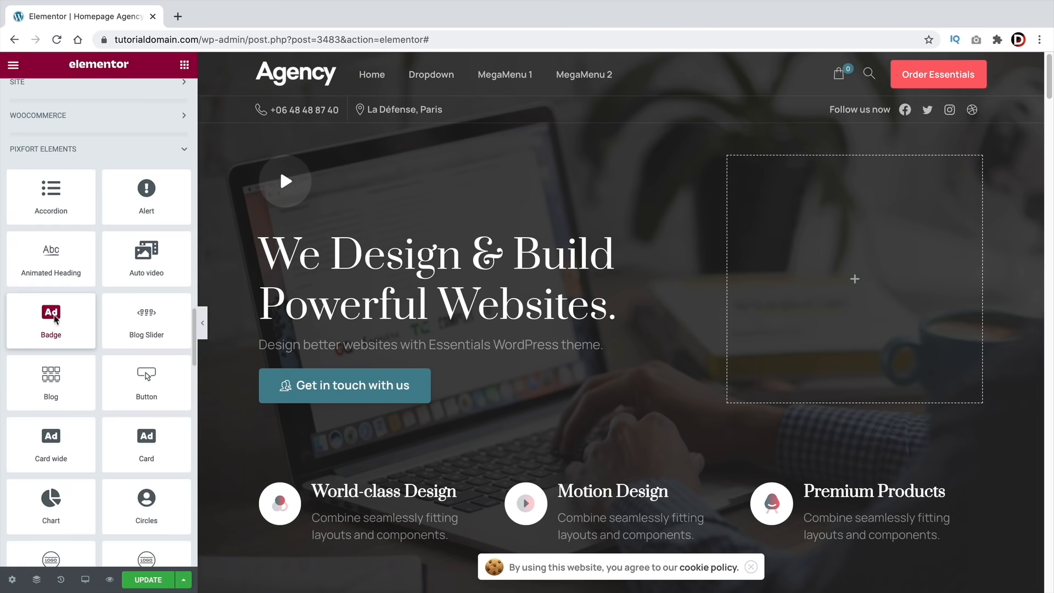
Place a Badge widget above the hero headline and change its text to 'Easy To Use'.
{"action": "left_click_drag", "start_coordinate": [51, 315], "coordinate": [292, 232]}
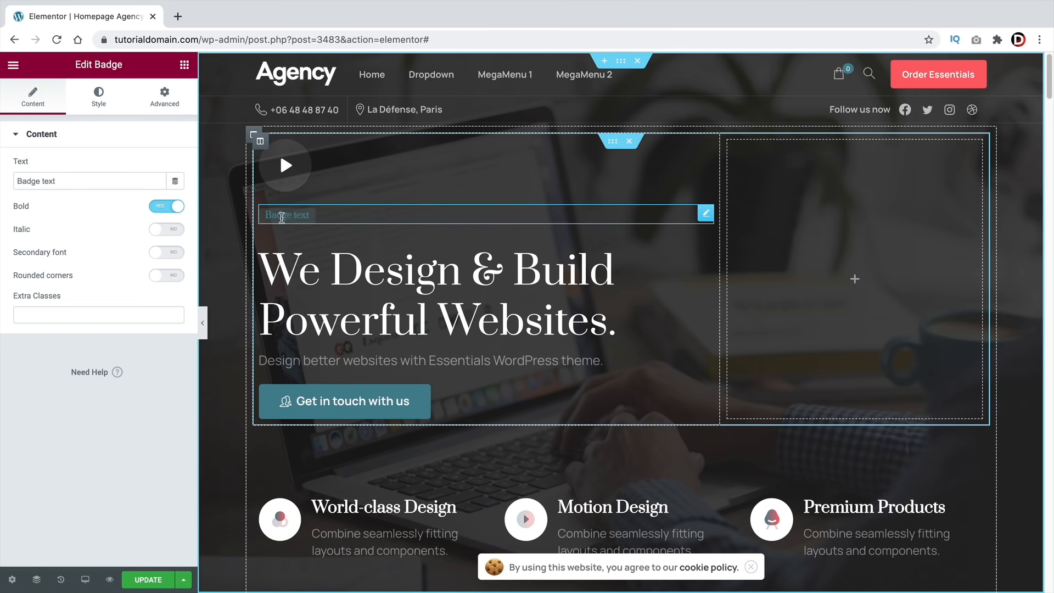
{"action": "triple_click", "coordinate": [107, 180]}
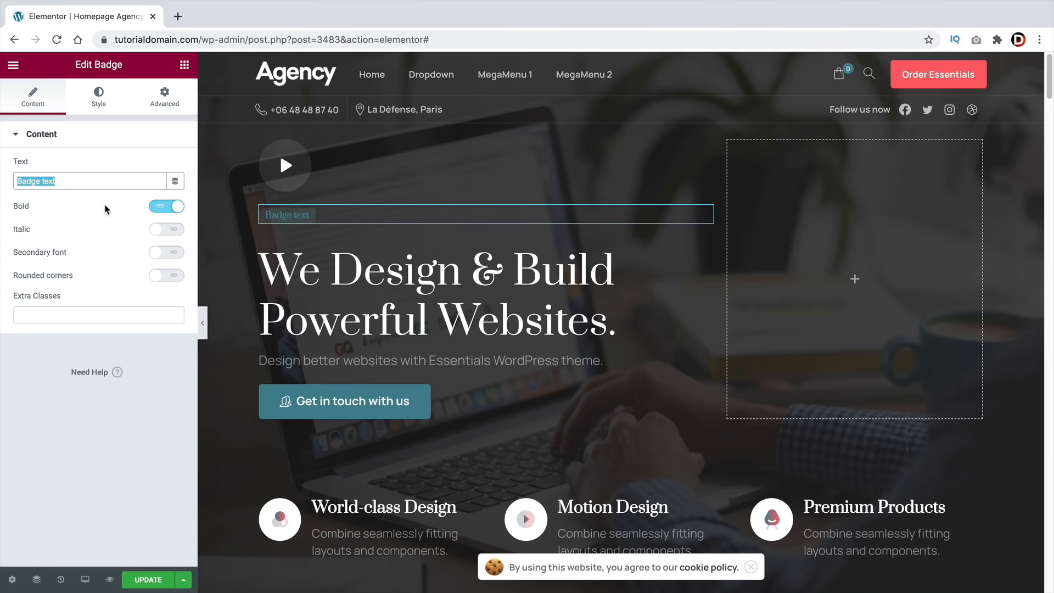
{"action": "type", "text": "Easy To U"}
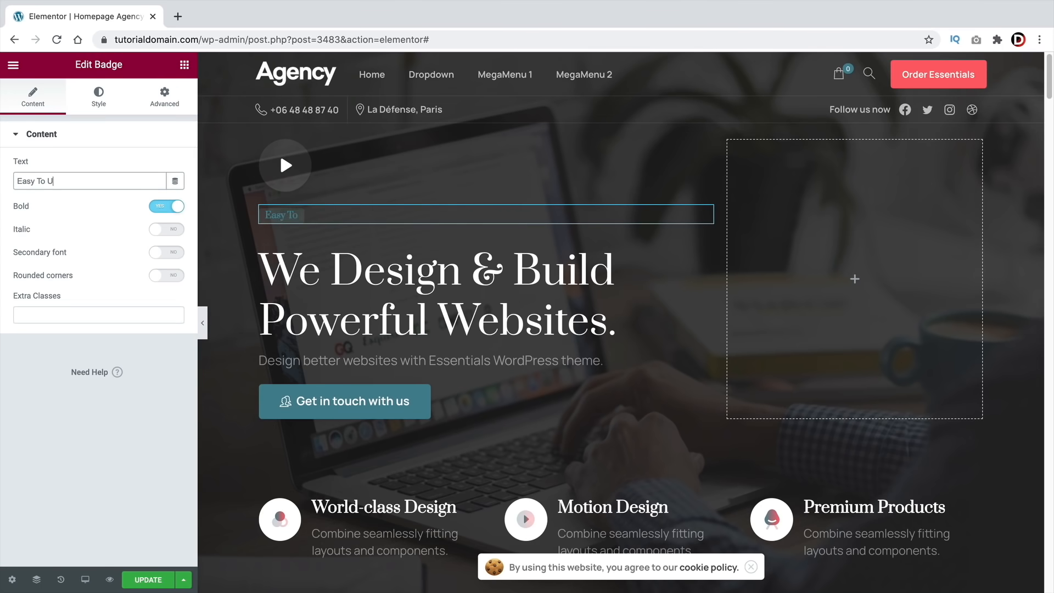
{"action": "type", "text": "se"}
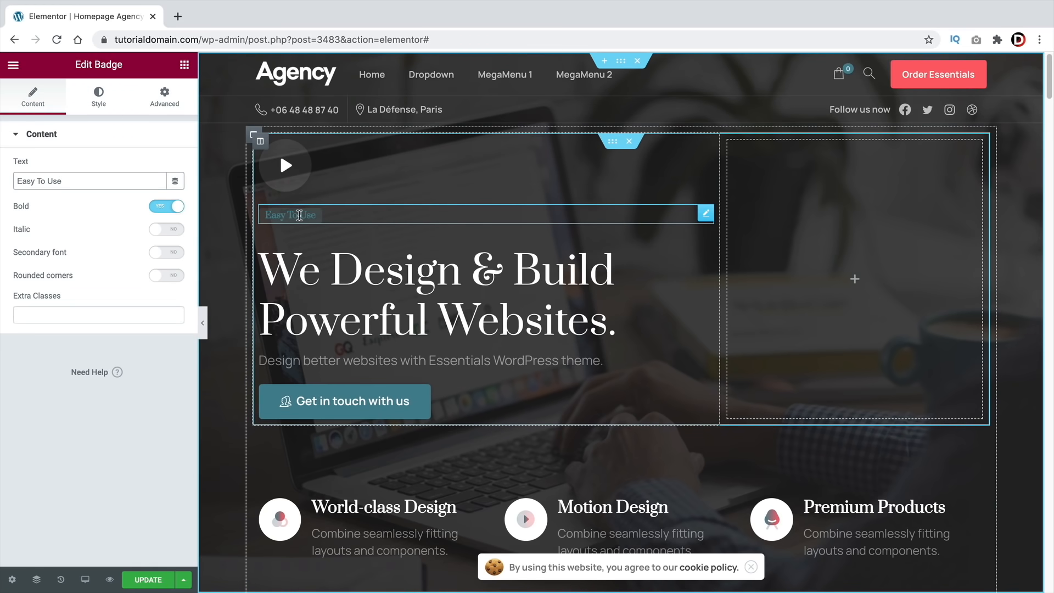
{"action": "left_click", "coordinate": [89, 100]}
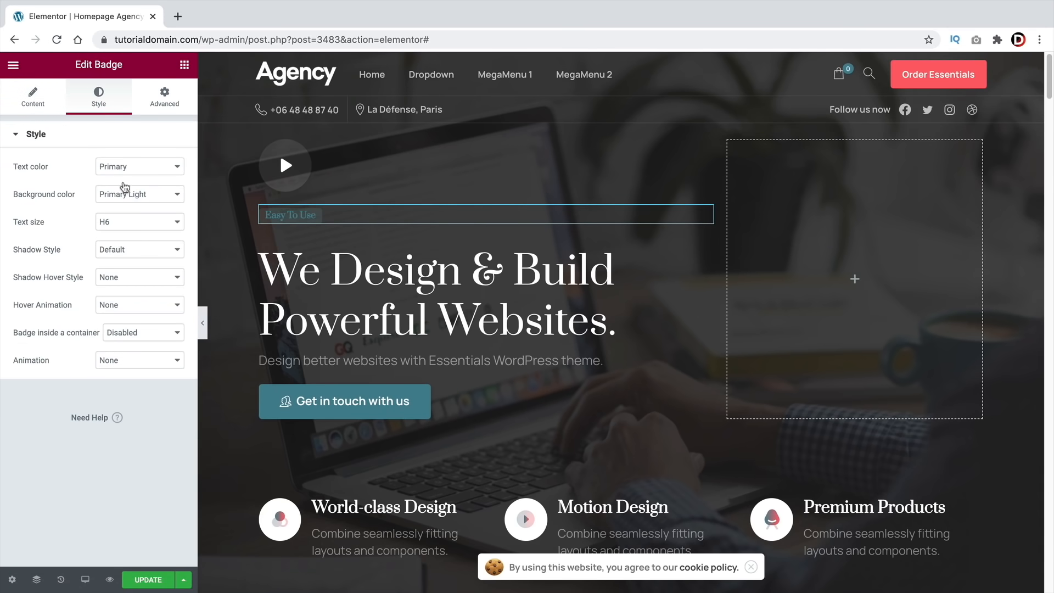
Give the badge a white background and black text, previewing the result at full width.
{"action": "left_click", "coordinate": [129, 167]}
{"action": "left_click", "coordinate": [124, 181]}
{"action": "left_click", "coordinate": [131, 168]}
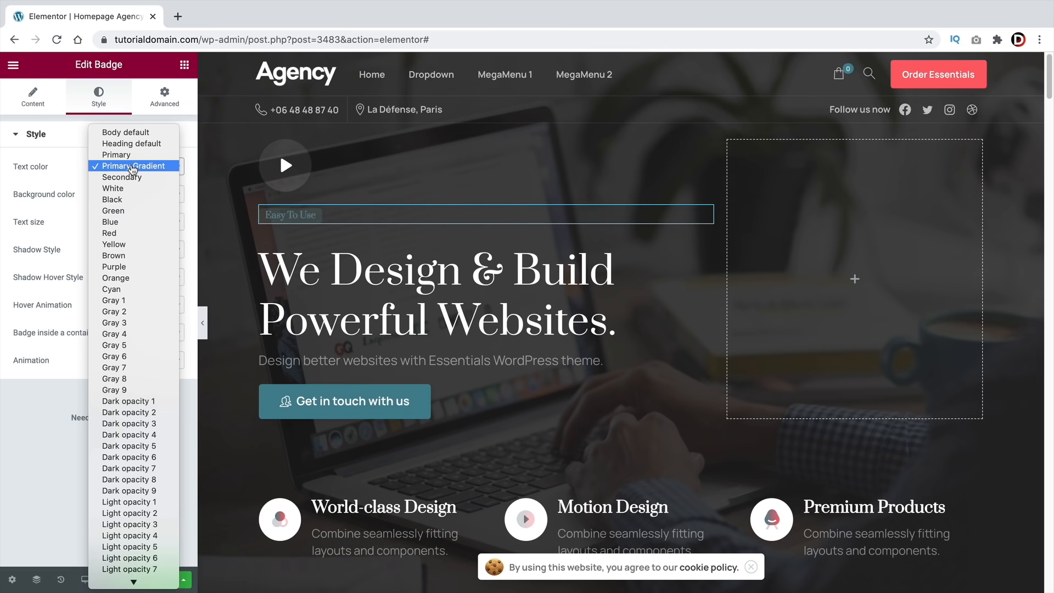
{"action": "left_click", "coordinate": [133, 189]}
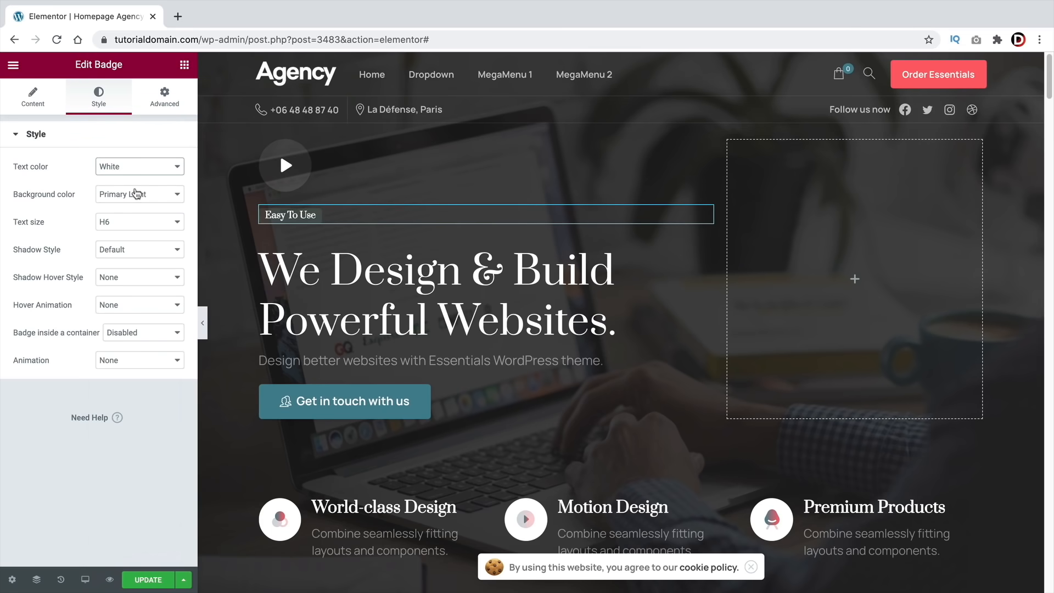
{"action": "left_click", "coordinate": [137, 196]}
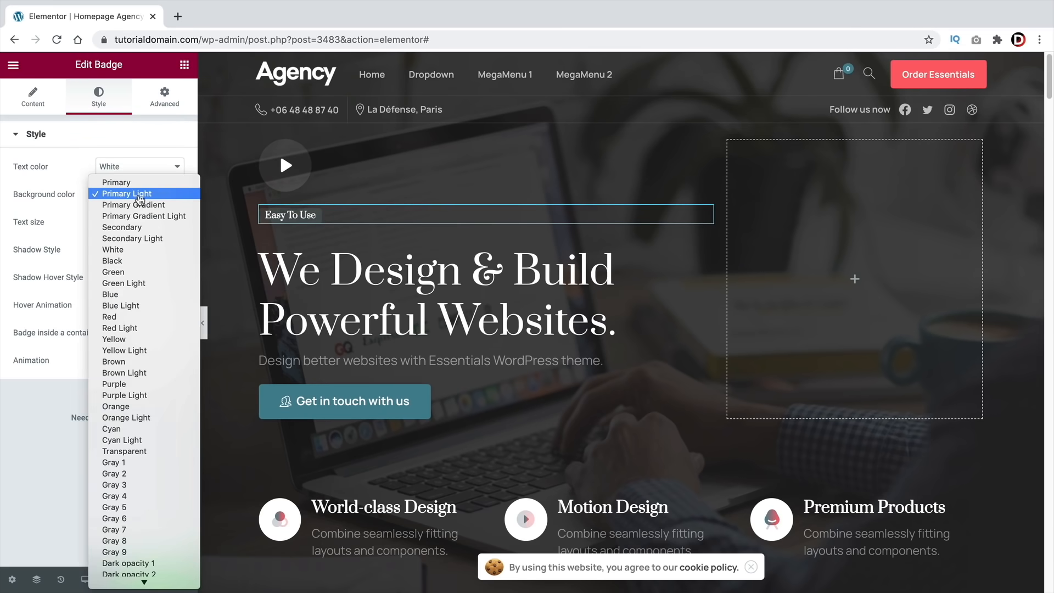
{"action": "left_click", "coordinate": [141, 250]}
{"action": "left_click", "coordinate": [136, 167]}
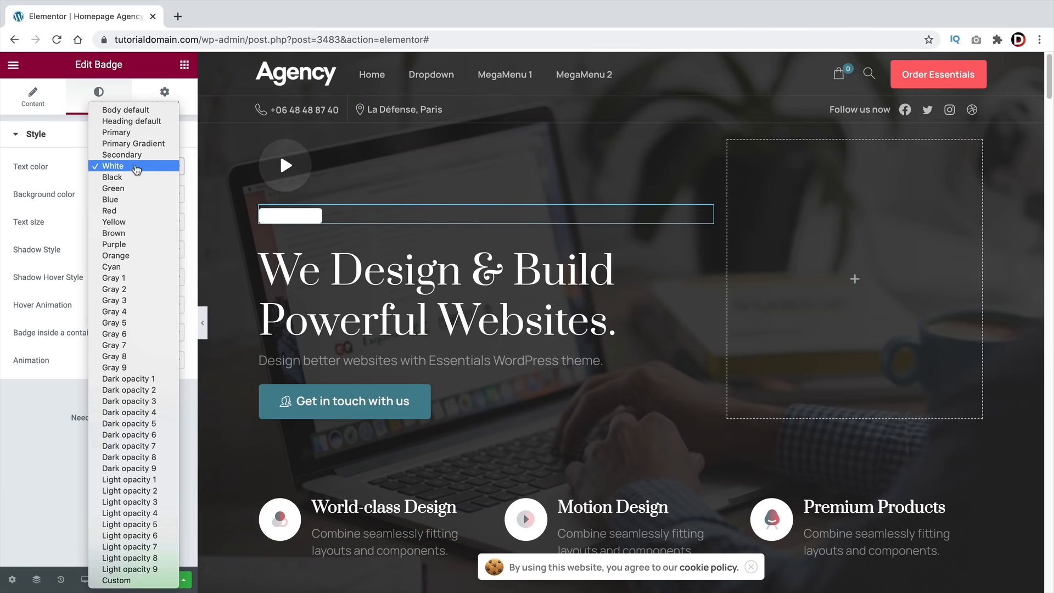
{"action": "left_click", "coordinate": [139, 178]}
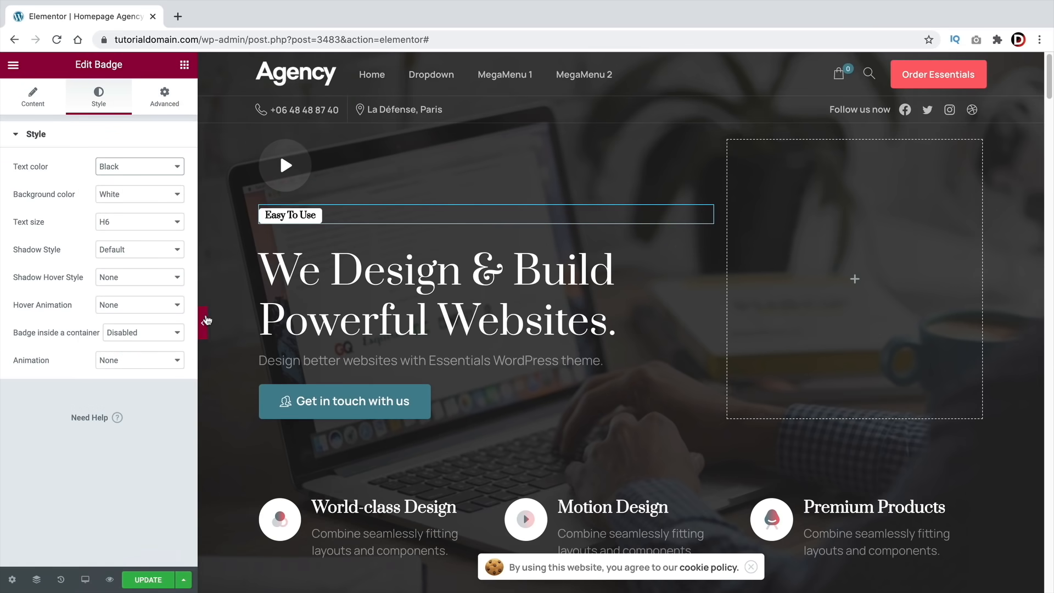
{"action": "left_click", "coordinate": [203, 322]}
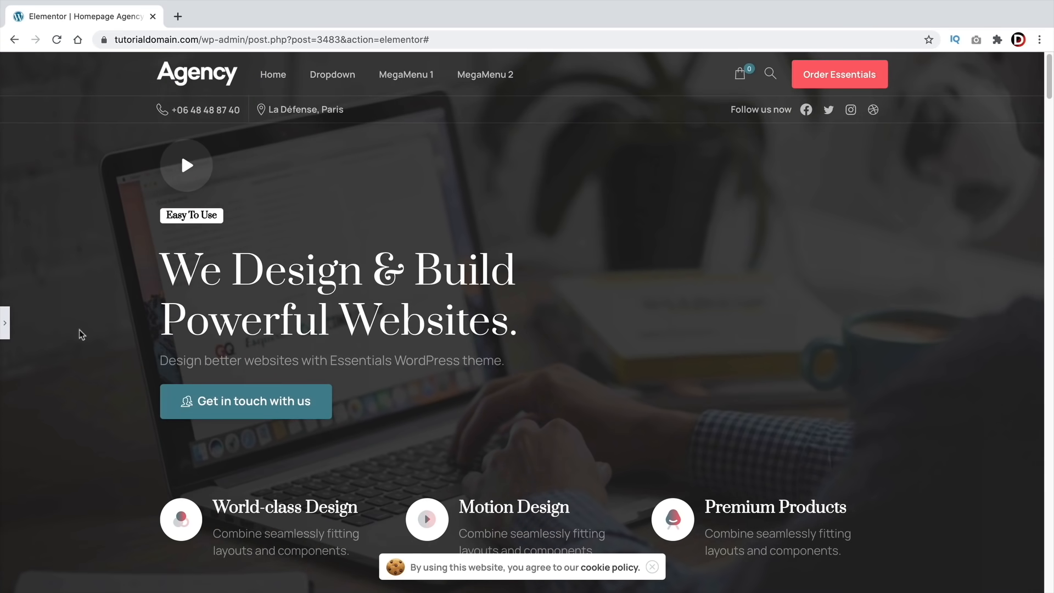
{"action": "left_click", "coordinate": [4, 324]}
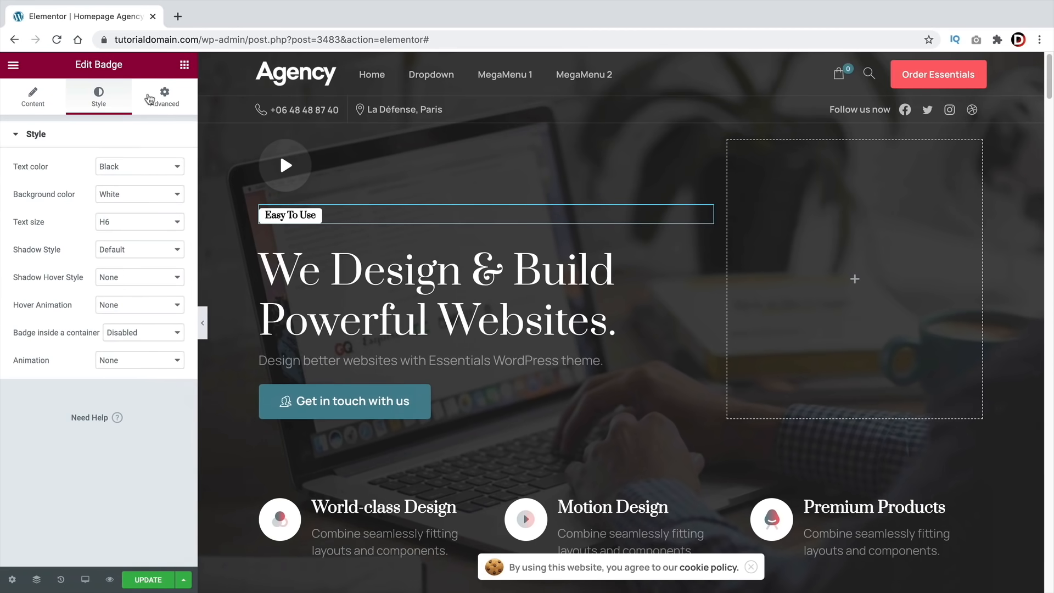
Insert a three-column section just above the 'Trusted by over 2,000' logos section.
{"action": "left_click", "coordinate": [185, 64]}
{"action": "scroll", "coordinate": [395, 336], "scroll_direction": "down", "scroll_amount": 5}
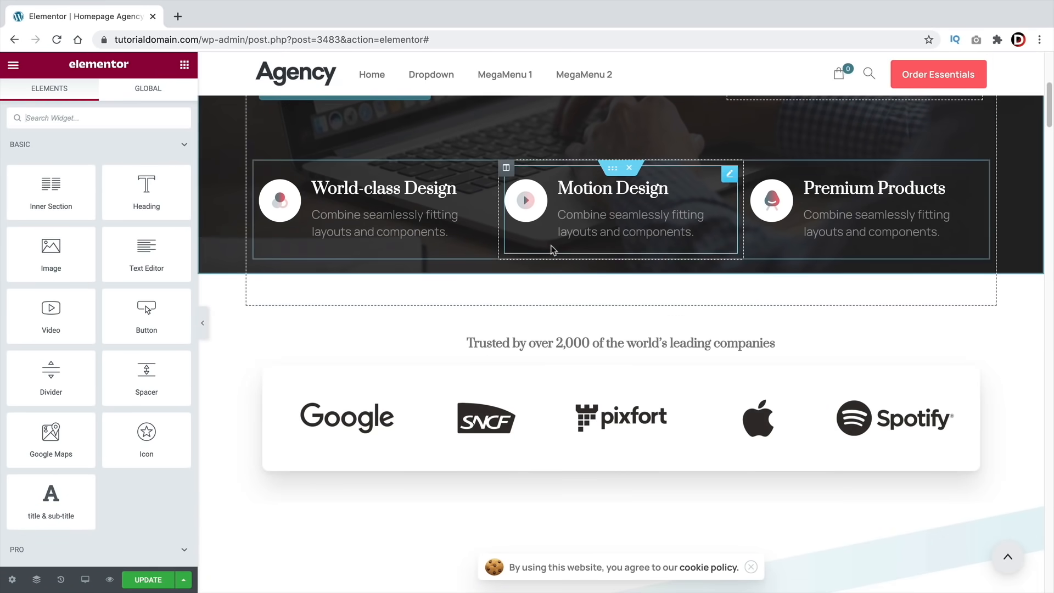
{"action": "scroll", "coordinate": [600, 313], "scroll_direction": "down", "scroll_amount": 5}
{"action": "scroll", "coordinate": [602, 310], "scroll_direction": "up", "scroll_amount": 4}
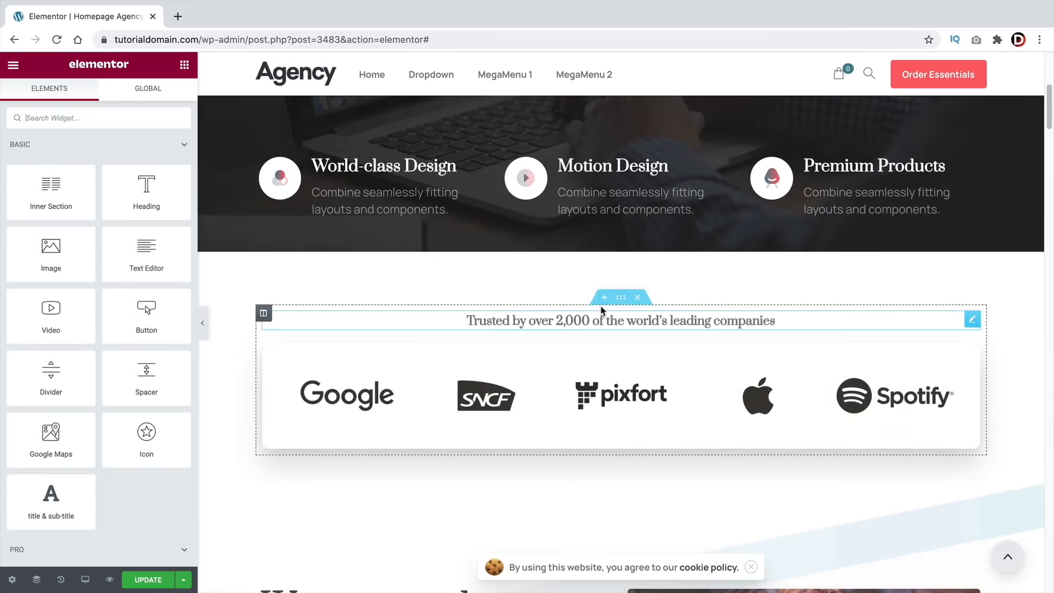
{"action": "scroll", "coordinate": [600, 310], "scroll_direction": "up", "scroll_amount": 1}
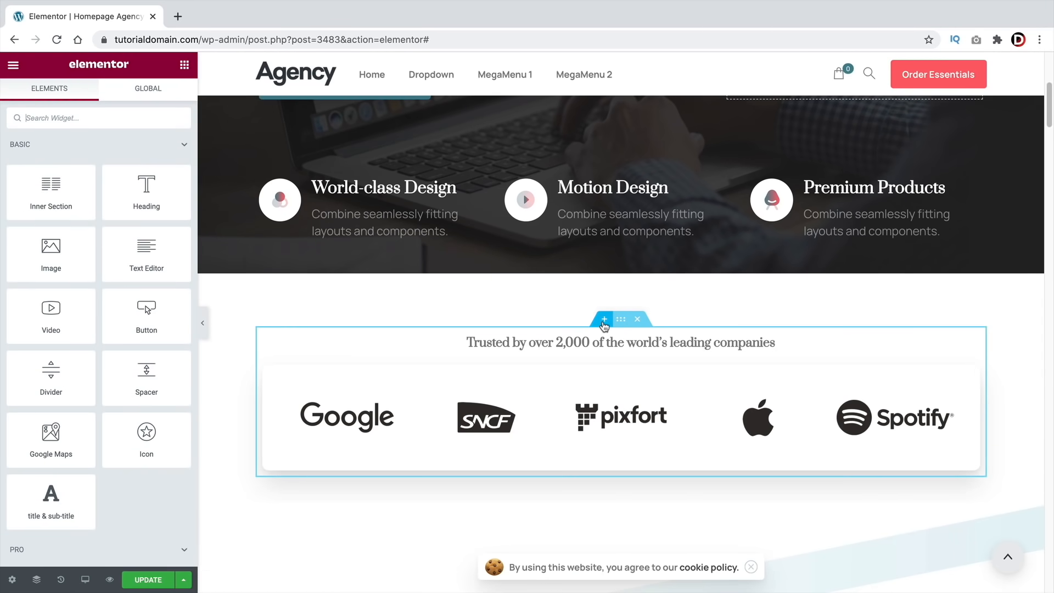
{"action": "left_click", "coordinate": [604, 319]}
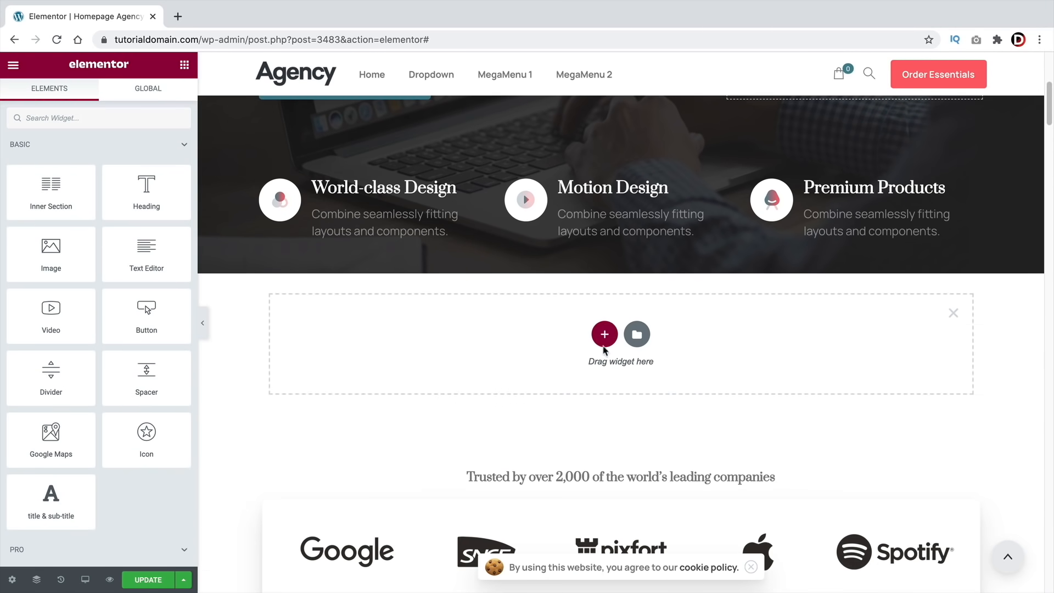
{"action": "left_click", "coordinate": [604, 335]}
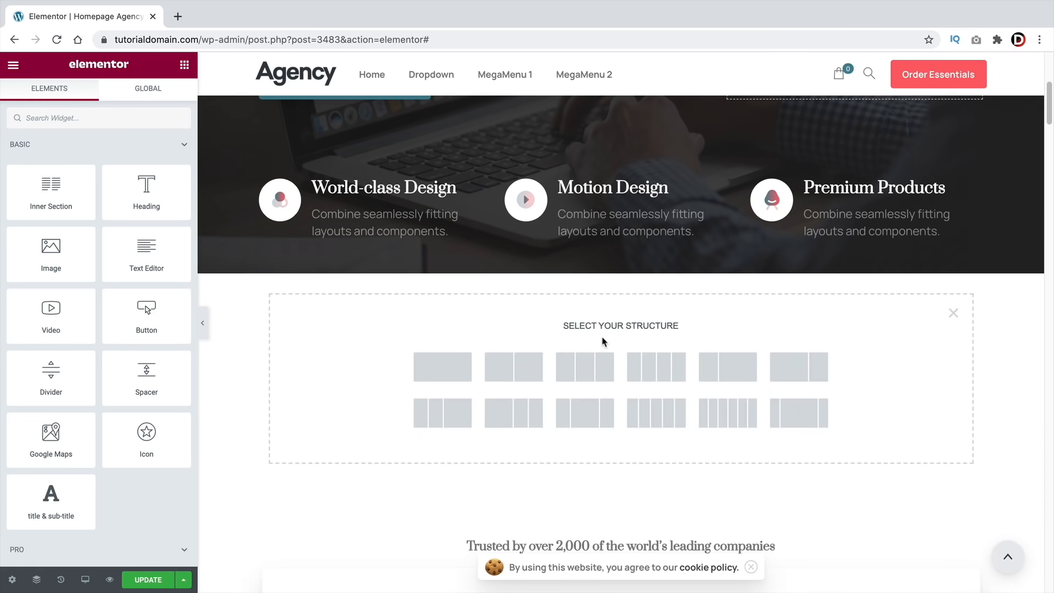
{"action": "left_click", "coordinate": [586, 373]}
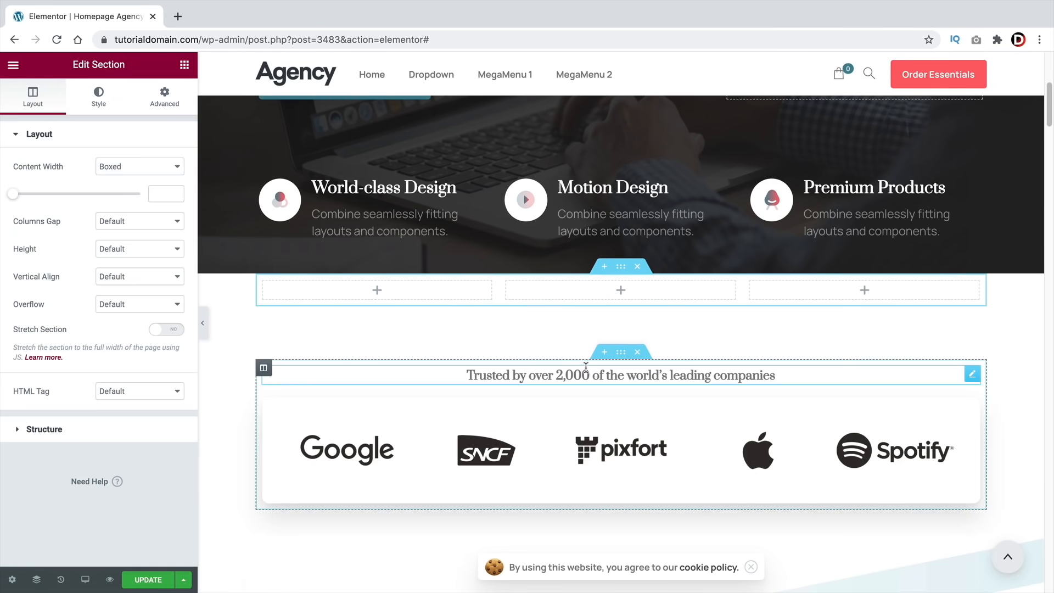
{"action": "scroll", "coordinate": [236, 248], "scroll_direction": "down", "scroll_amount": 1}
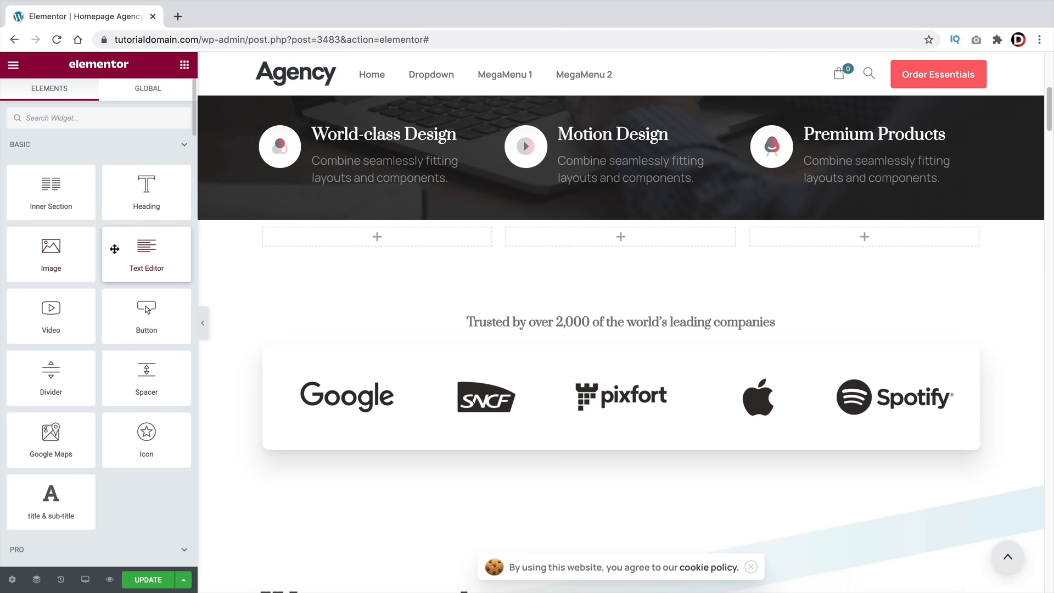
Add a heading to the first new column reading 'Our Services'.
{"action": "left_click_drag", "start_coordinate": [134, 196], "coordinate": [371, 234]}
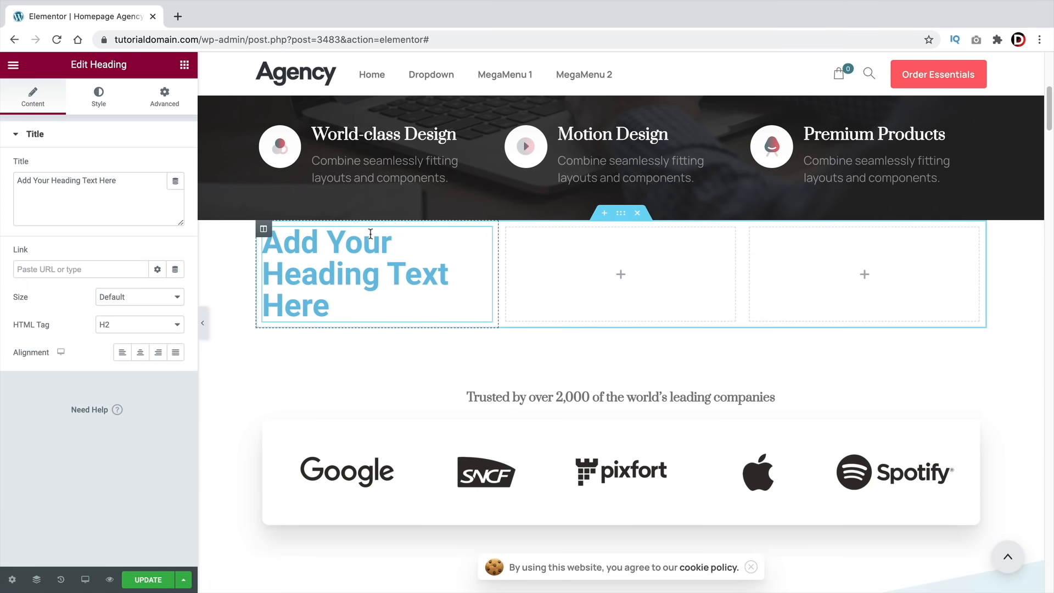
{"action": "triple_click", "coordinate": [371, 259]}
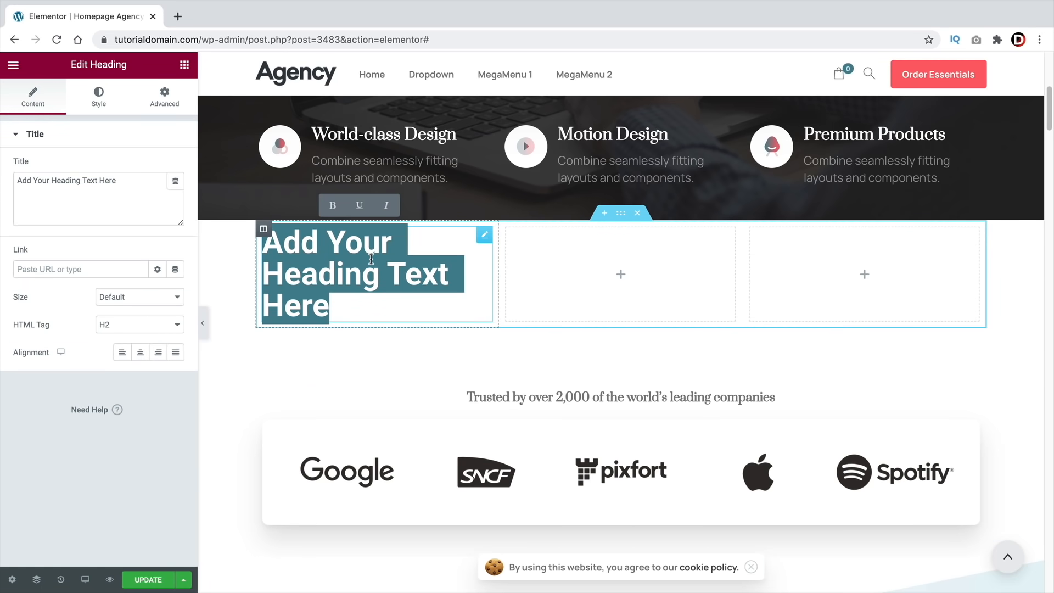
{"action": "type", "text": "Our Service"}
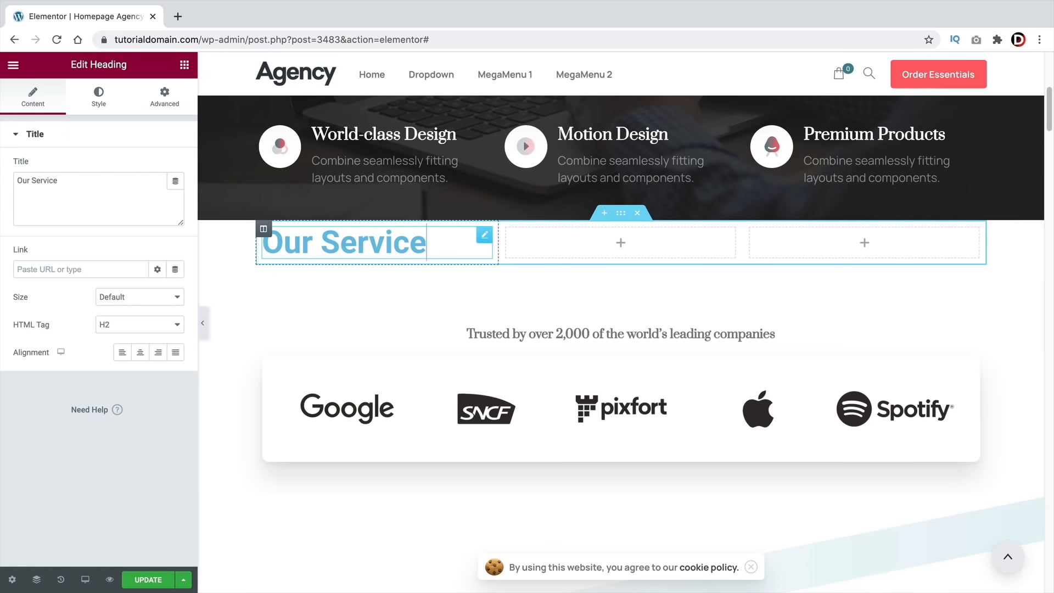
{"action": "type", "text": "s"}
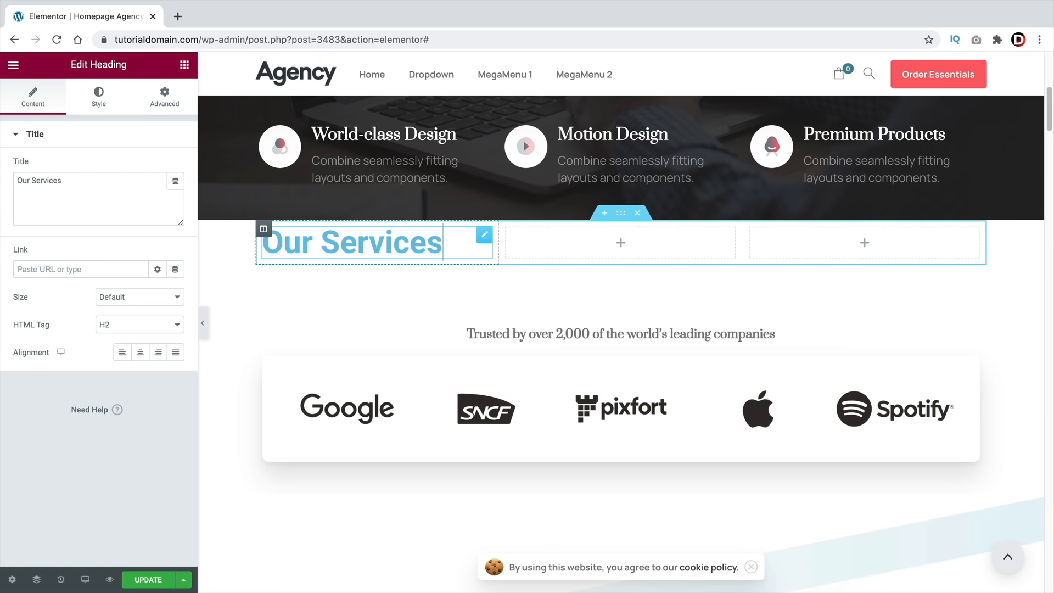
Style the Our Services heading black with Poppins Bold typography.
{"action": "left_click", "coordinate": [99, 101]}
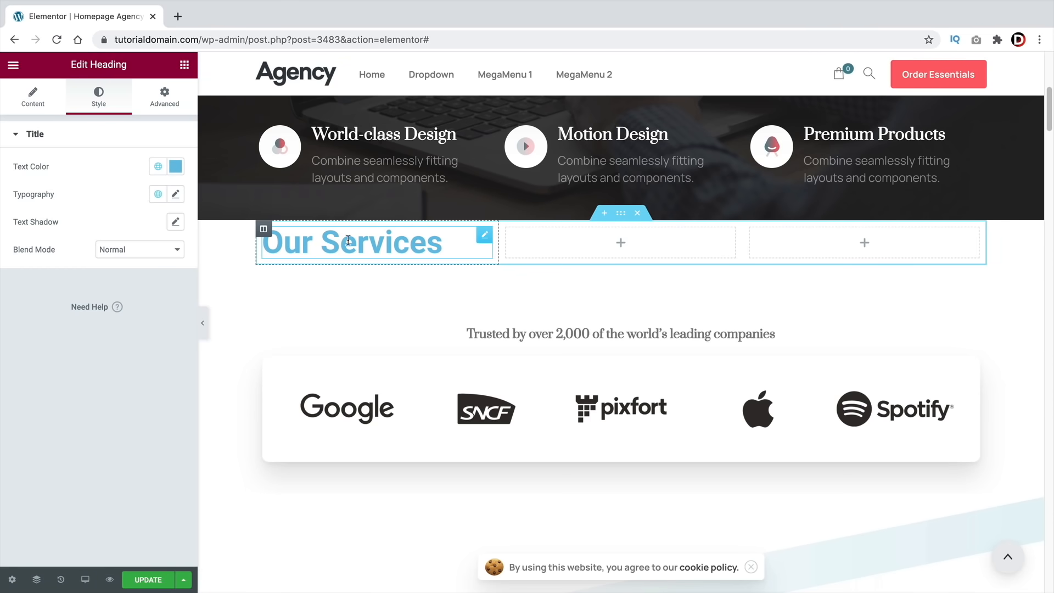
{"action": "left_click", "coordinate": [177, 172]}
{"action": "left_click_drag", "start_coordinate": [159, 299], "coordinate": [173, 335]}
{"action": "left_click", "coordinate": [148, 458]}
{"action": "left_click", "coordinate": [177, 193]}
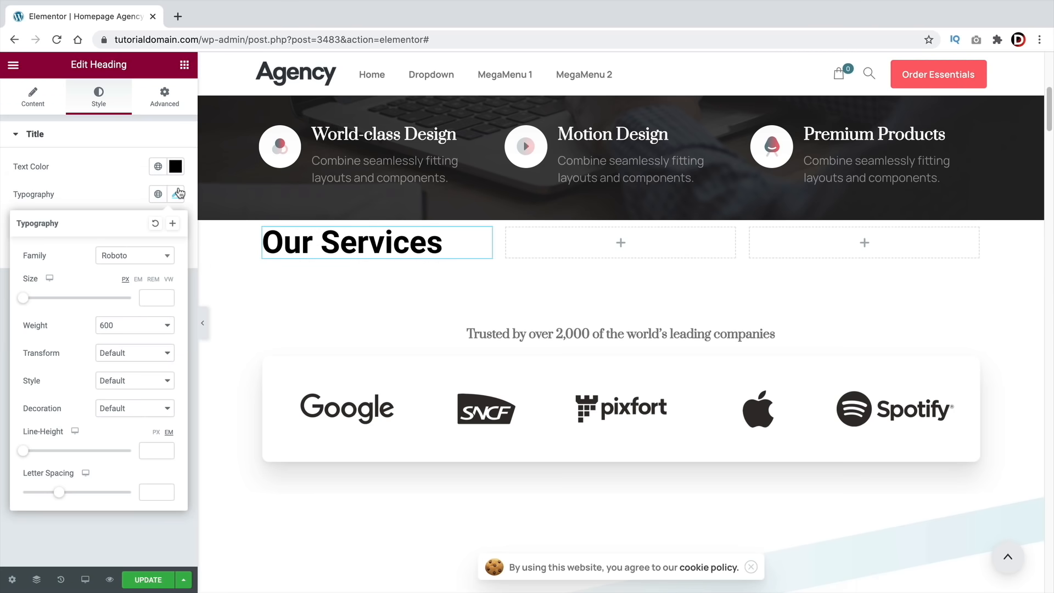
{"action": "left_click", "coordinate": [146, 257]}
{"action": "type", "text": "popp"}
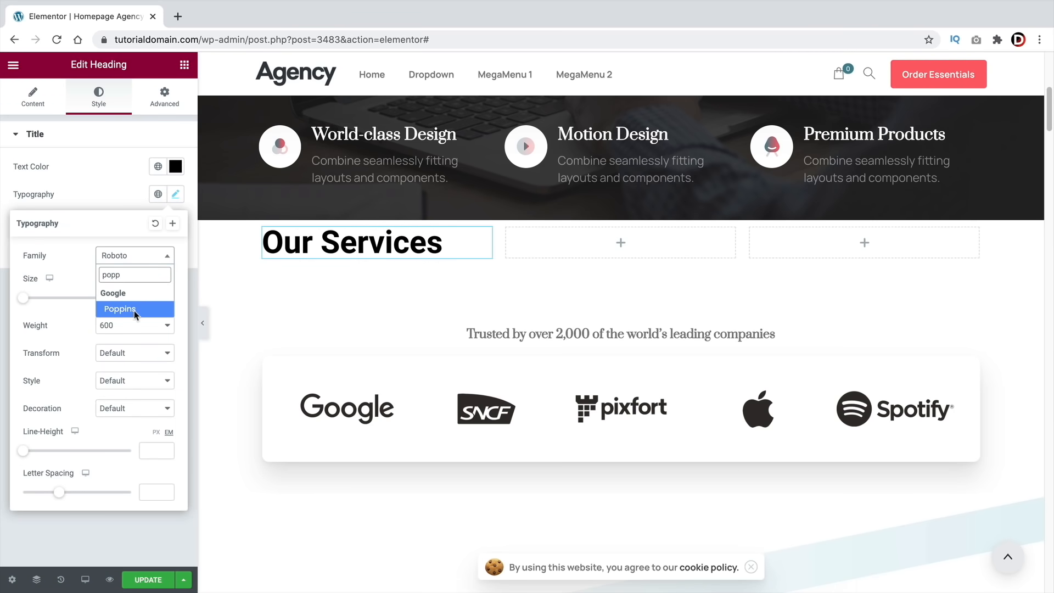
{"action": "left_click", "coordinate": [135, 310]}
{"action": "left_click", "coordinate": [134, 326]}
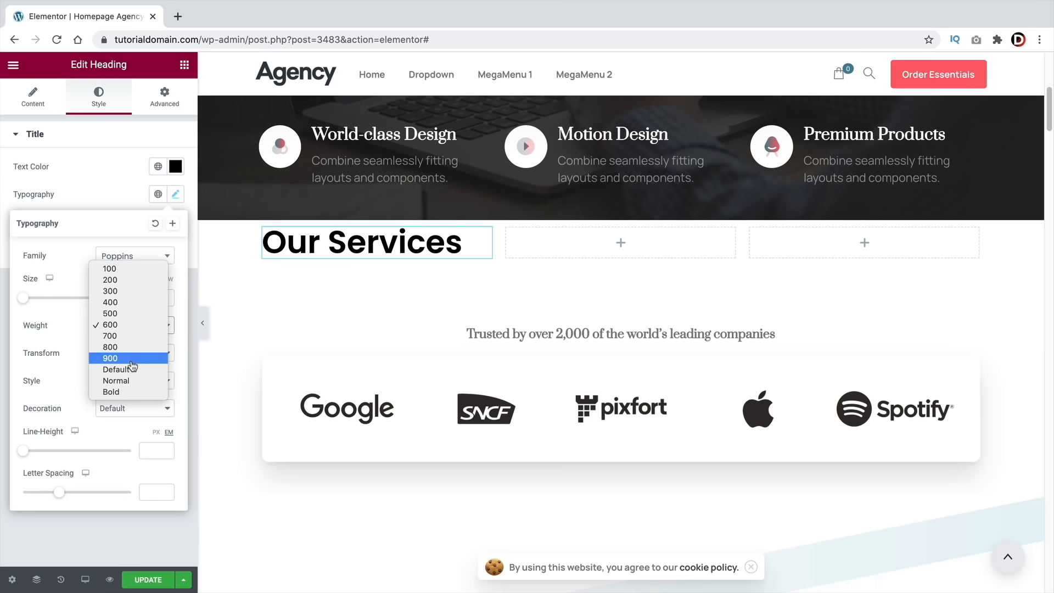
{"action": "left_click", "coordinate": [131, 393]}
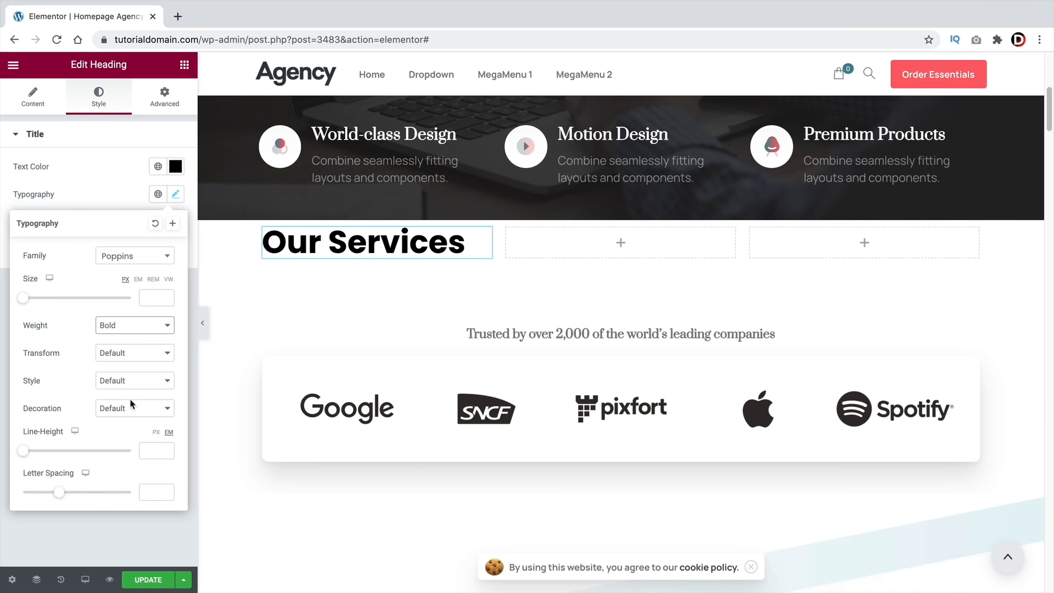
{"action": "left_click", "coordinate": [122, 541]}
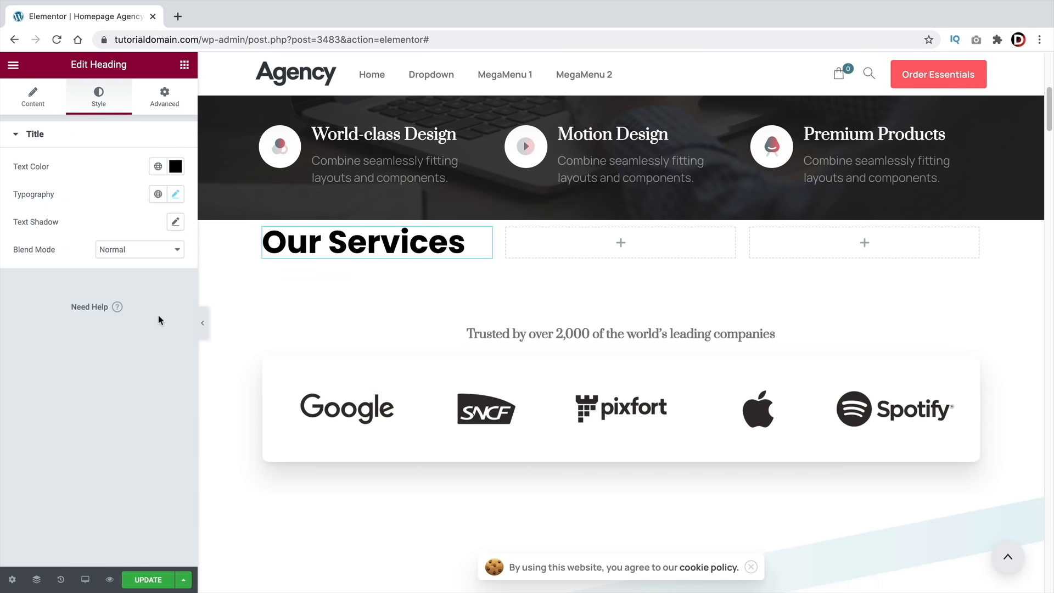
Add a Text Editor paragraph of placeholder text beneath the Our Services heading.
{"action": "left_click", "coordinate": [185, 64]}
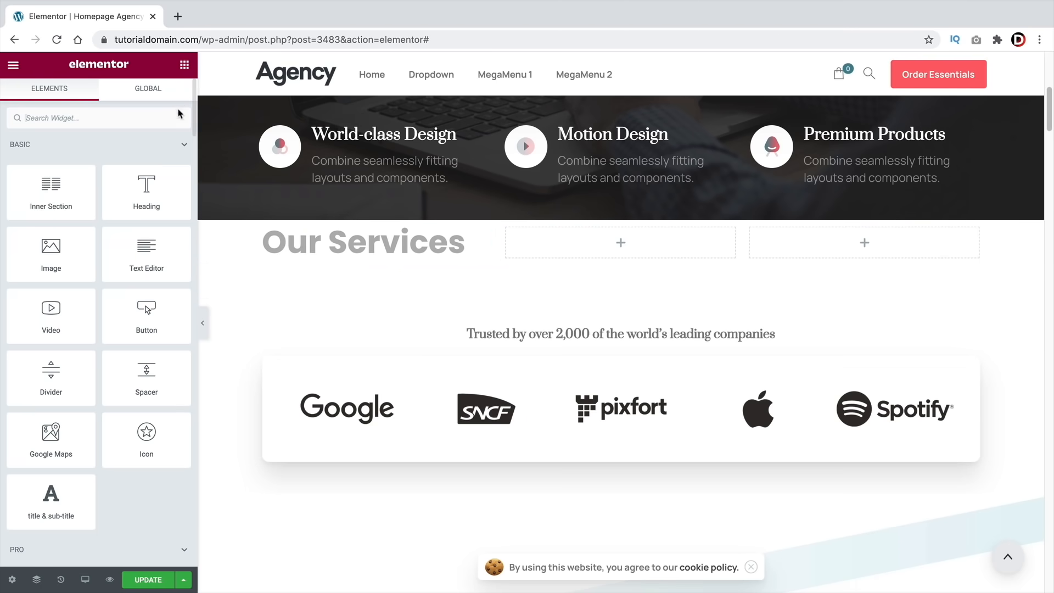
{"action": "left_click_drag", "start_coordinate": [141, 262], "coordinate": [297, 259]}
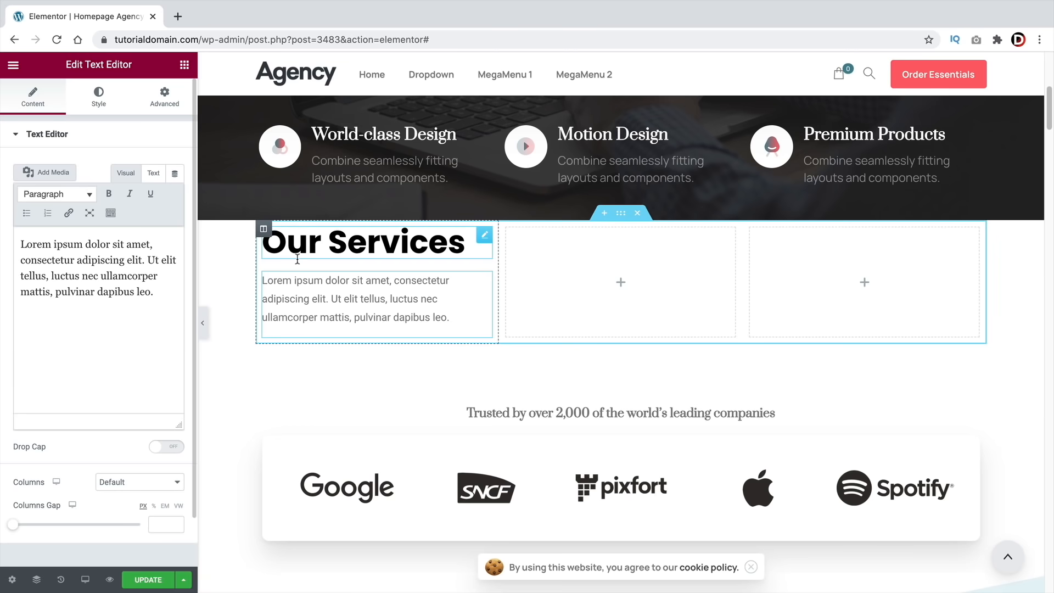
{"action": "left_click", "coordinate": [184, 65]}
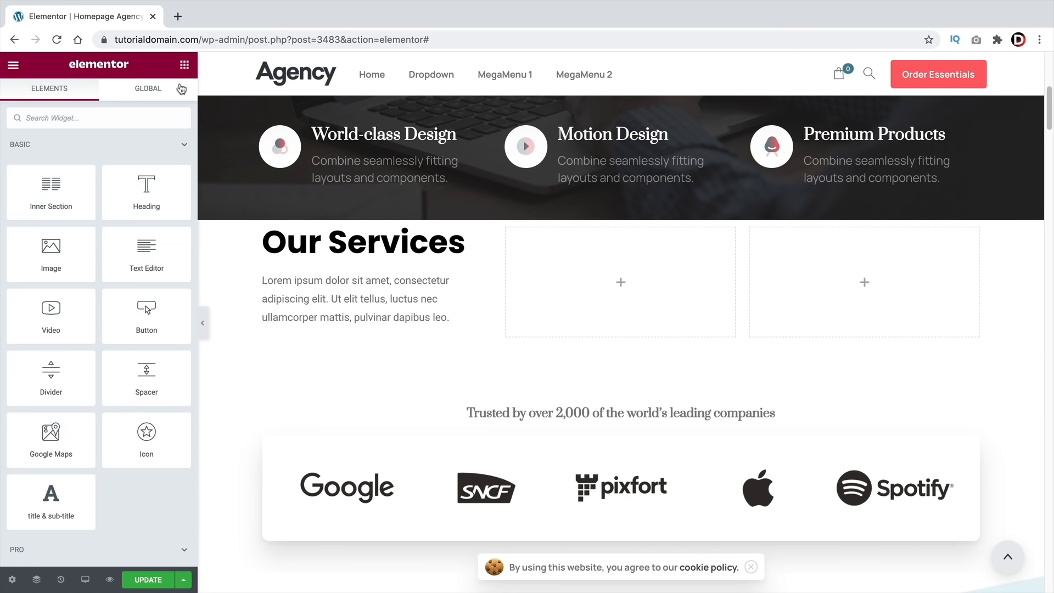
{"action": "left_click_drag", "start_coordinate": [147, 308], "coordinate": [289, 328]}
{"action": "left_click", "coordinate": [72, 236]}
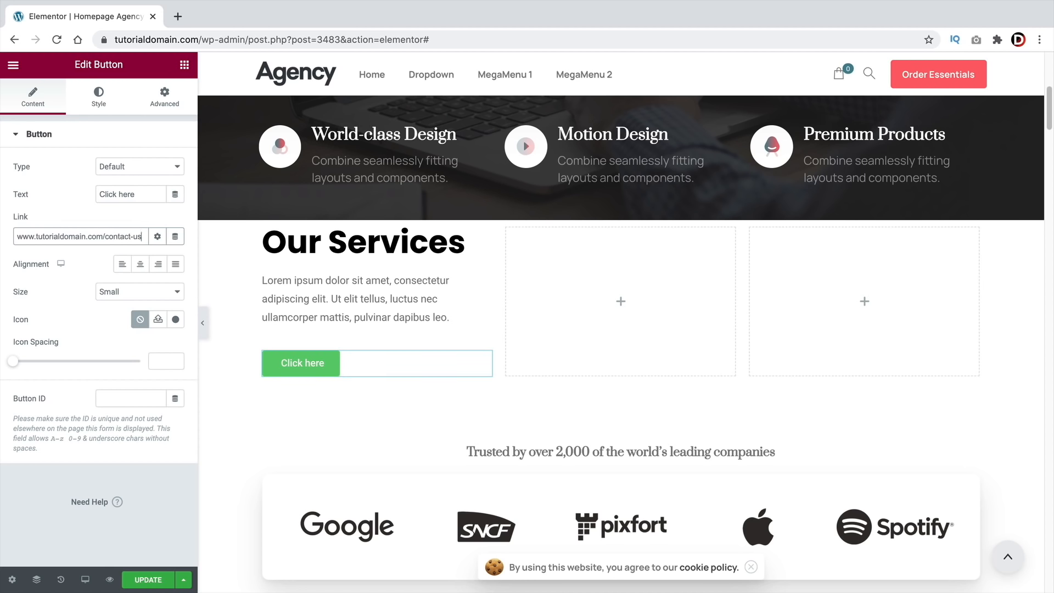
{"action": "left_click", "coordinate": [184, 64]}
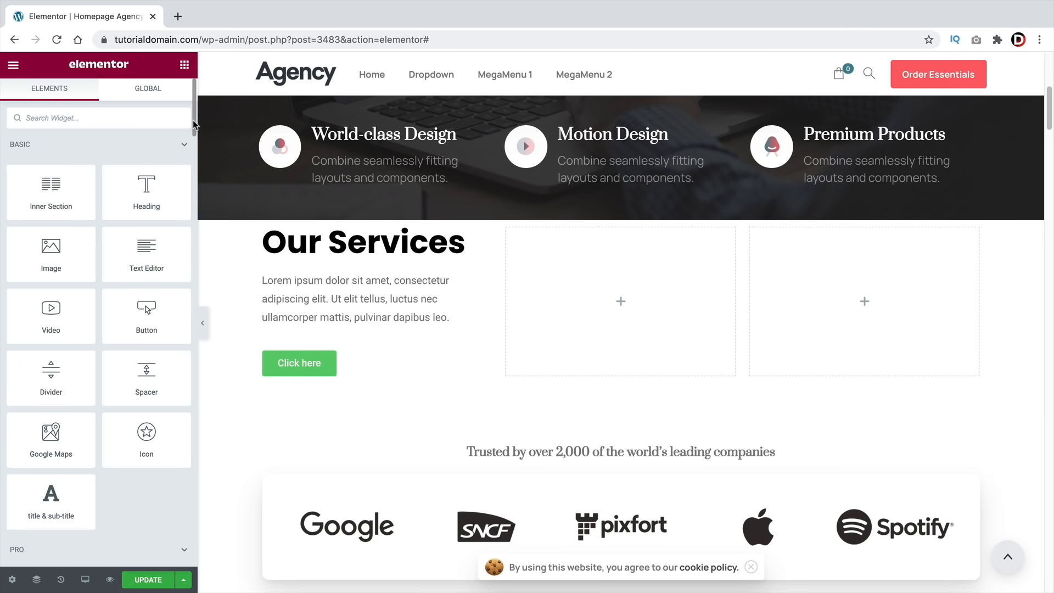
{"action": "left_click_drag", "start_coordinate": [194, 124], "coordinate": [186, 189]}
{"action": "scroll", "coordinate": [187, 189], "scroll_direction": "up", "scroll_amount": 3}
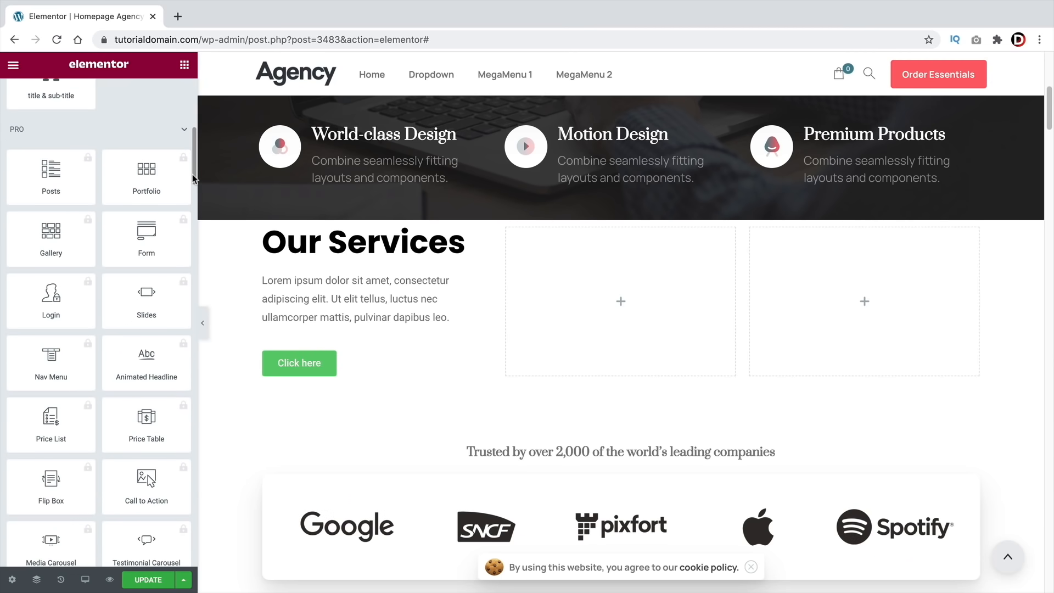
{"action": "left_click_drag", "start_coordinate": [193, 177], "coordinate": [194, 274]}
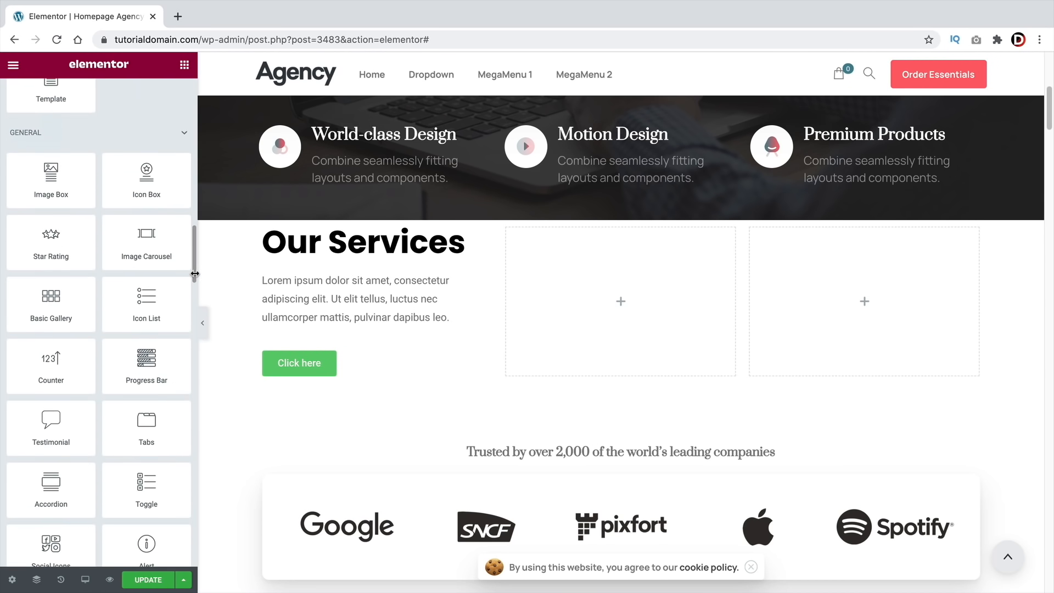
{"action": "left_click_drag", "start_coordinate": [146, 184], "coordinate": [664, 263]}
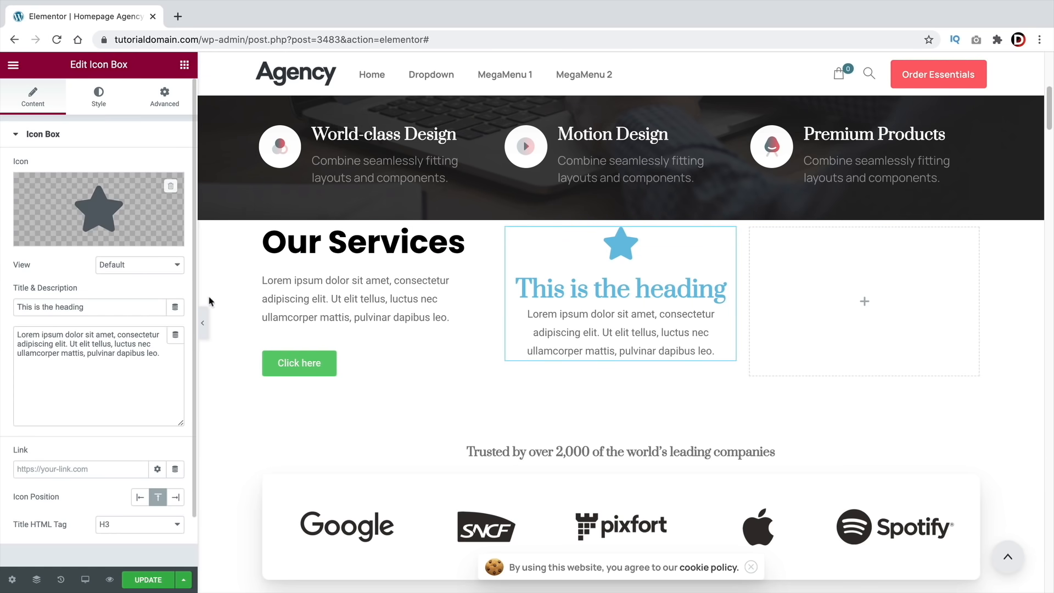
{"action": "right_click", "coordinate": [728, 233]}
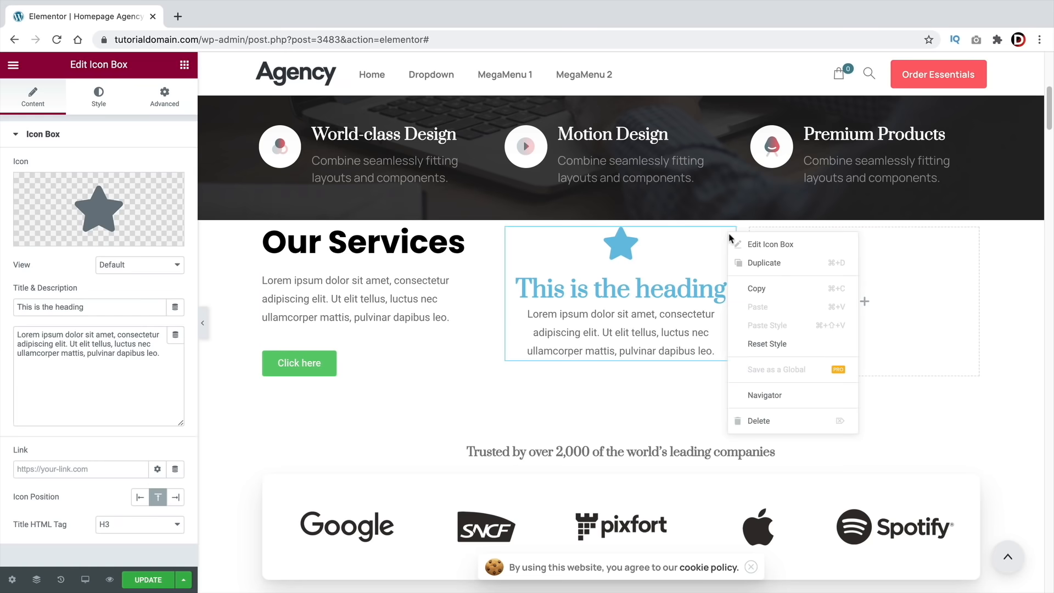
{"action": "left_click", "coordinate": [759, 420]}
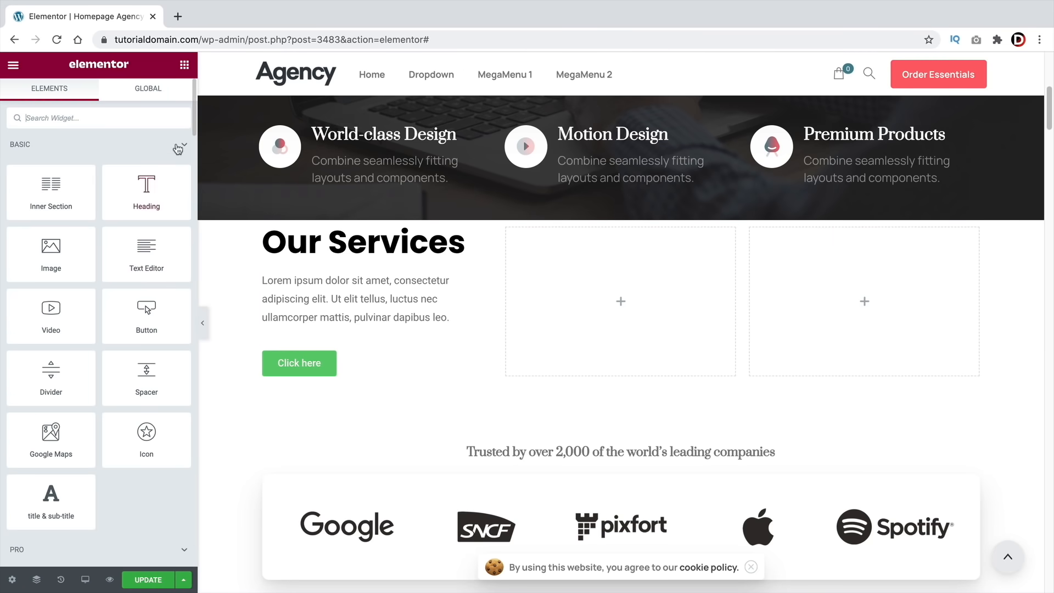
Add a Pixfort Badge above the Our Services heading with the text 'New Services'.
{"action": "left_click_drag", "start_coordinate": [194, 115], "coordinate": [192, 350]}
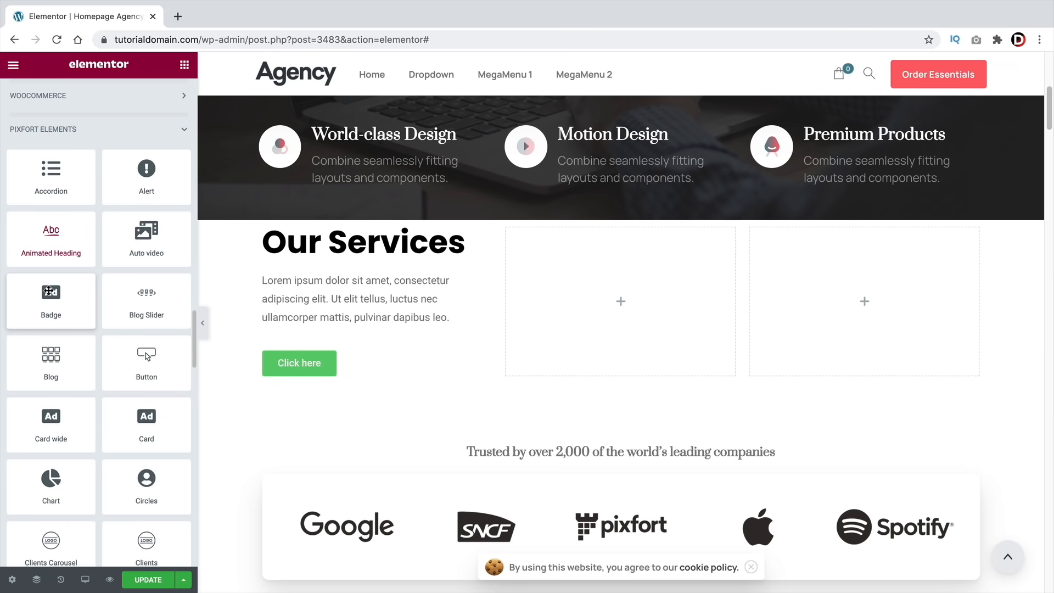
{"action": "left_click_drag", "start_coordinate": [51, 296], "coordinate": [298, 233]}
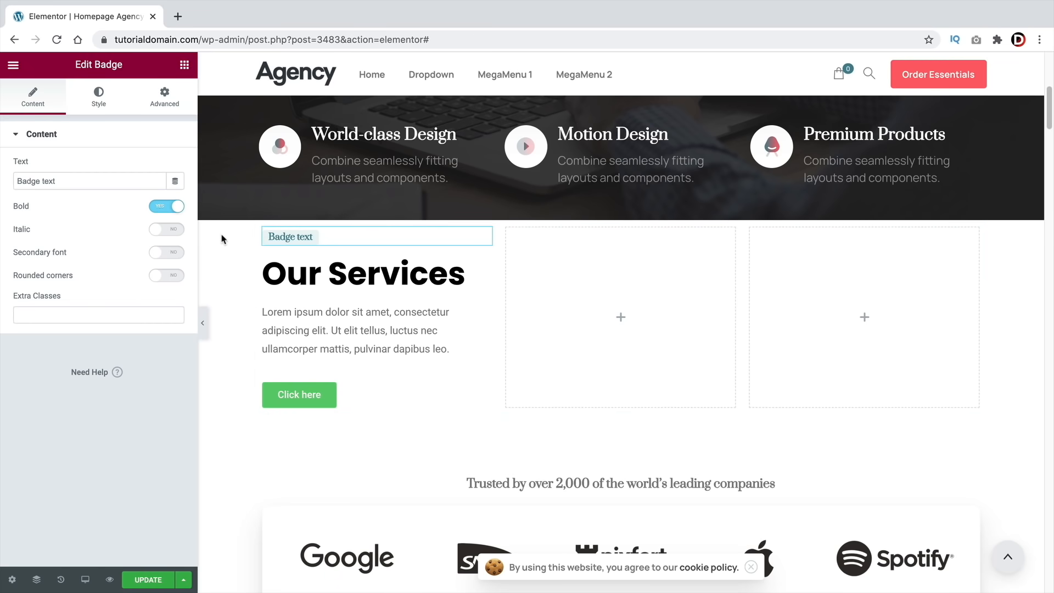
{"action": "triple_click", "coordinate": [101, 180]}
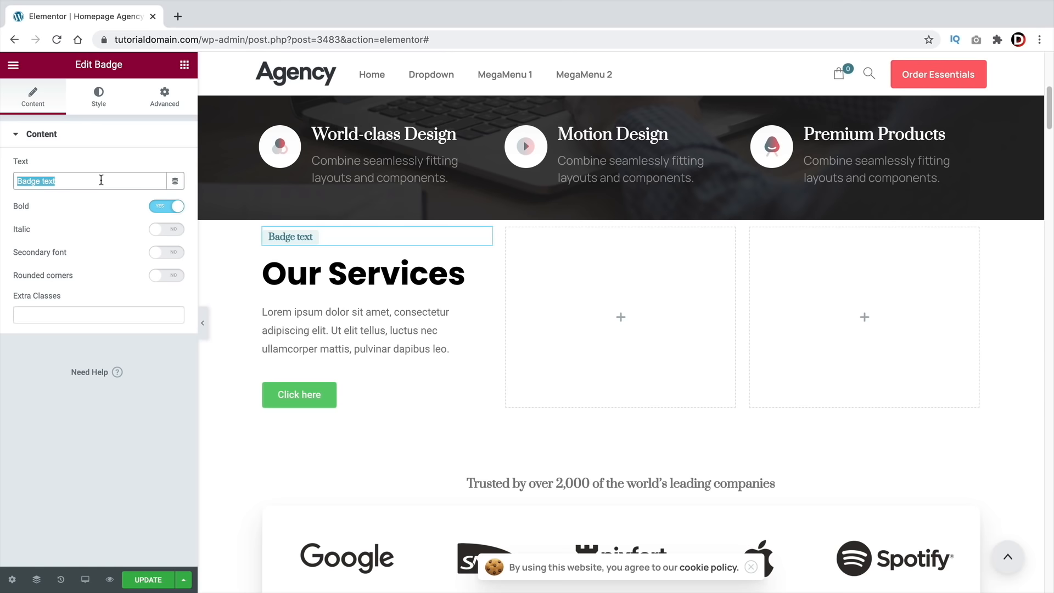
{"action": "type", "text": "Our"}
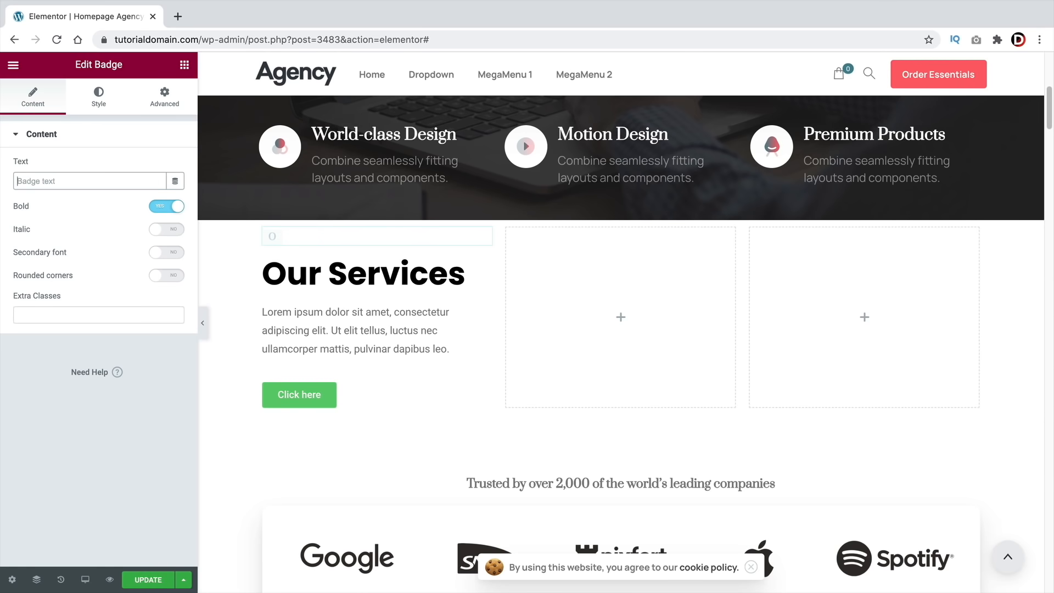
{"action": "type", "text": "New Services"}
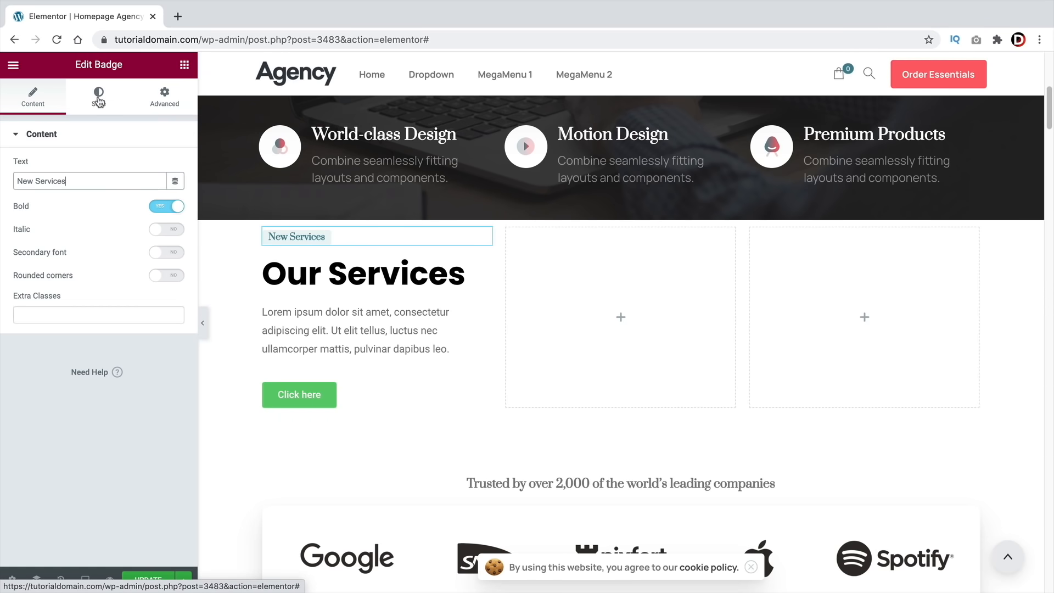
Style the badge with black text on a Primary Gradient Light background.
{"action": "left_click", "coordinate": [100, 102]}
{"action": "left_click", "coordinate": [143, 168]}
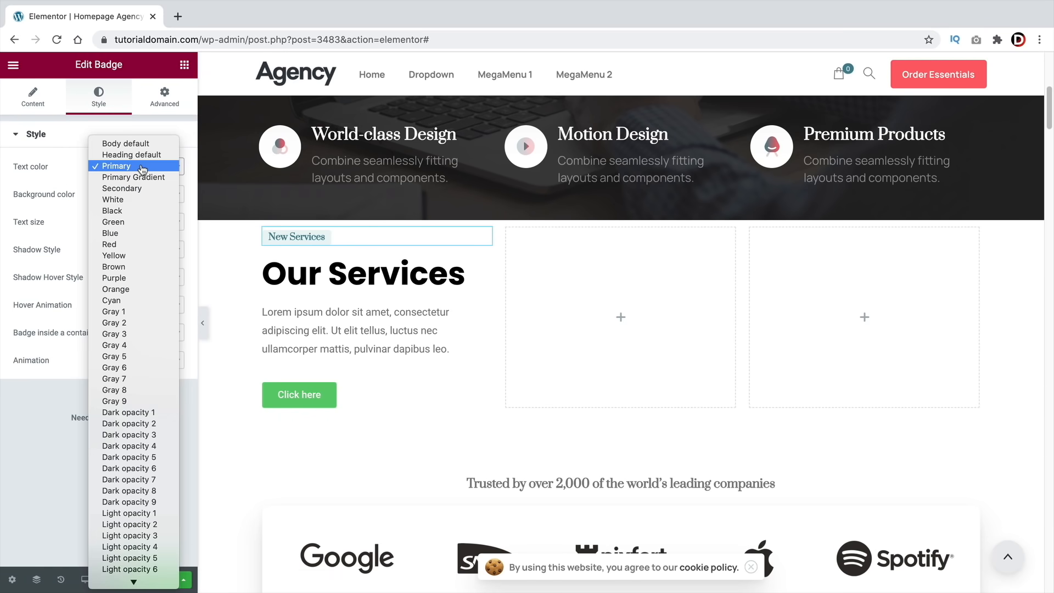
{"action": "left_click", "coordinate": [132, 211]}
{"action": "left_click", "coordinate": [138, 194]}
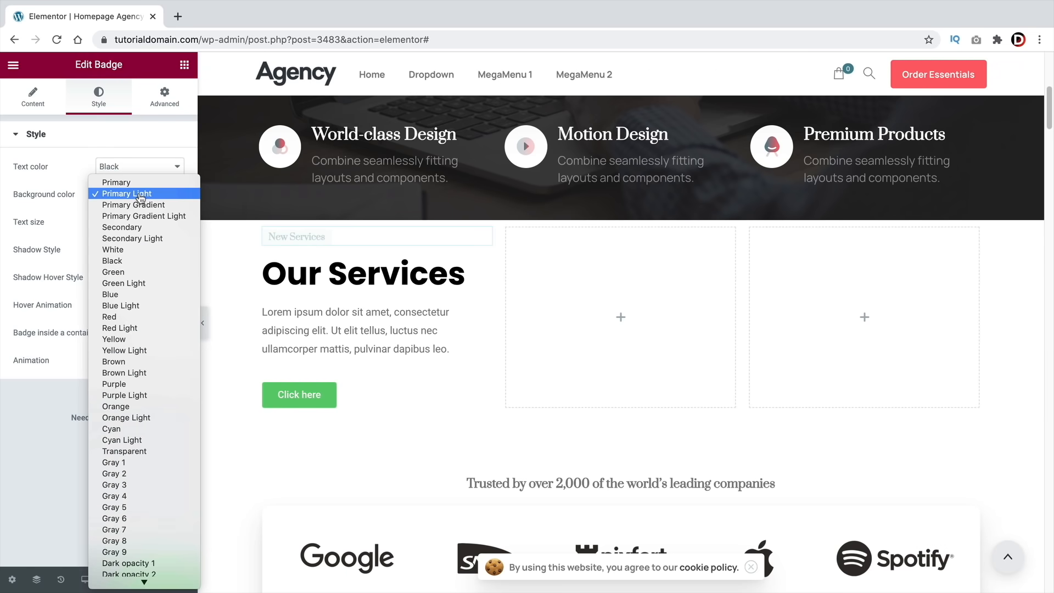
{"action": "left_click", "coordinate": [139, 272]}
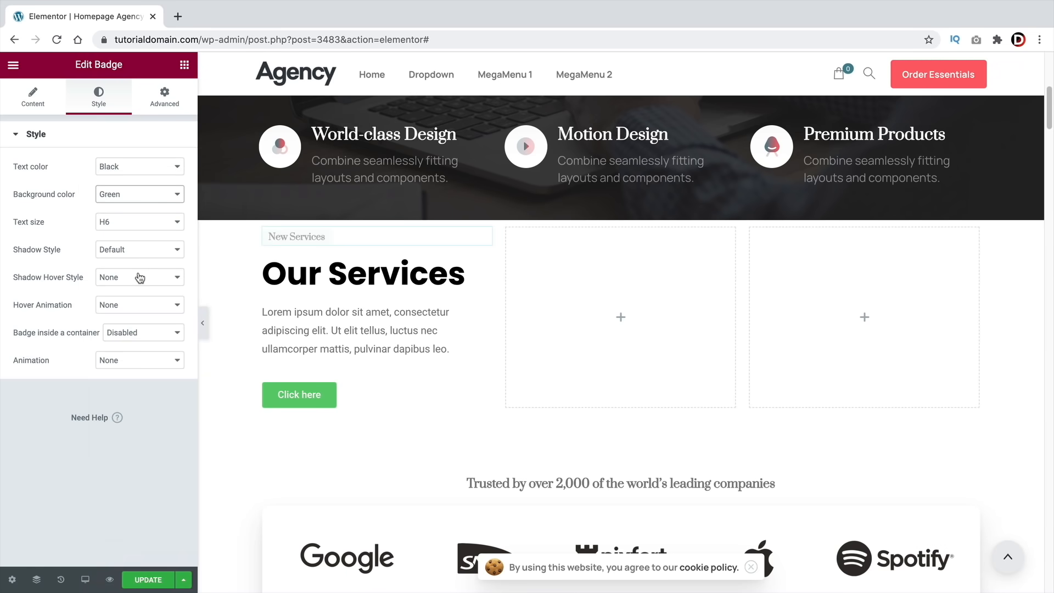
{"action": "left_click", "coordinate": [137, 199]}
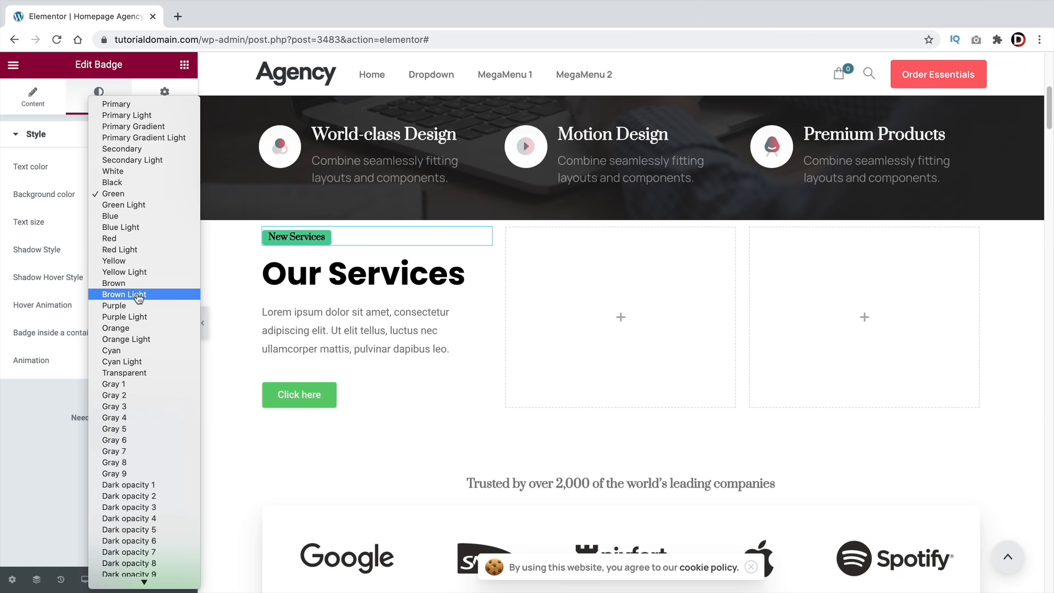
{"action": "left_click", "coordinate": [138, 295]}
{"action": "left_click", "coordinate": [151, 199]}
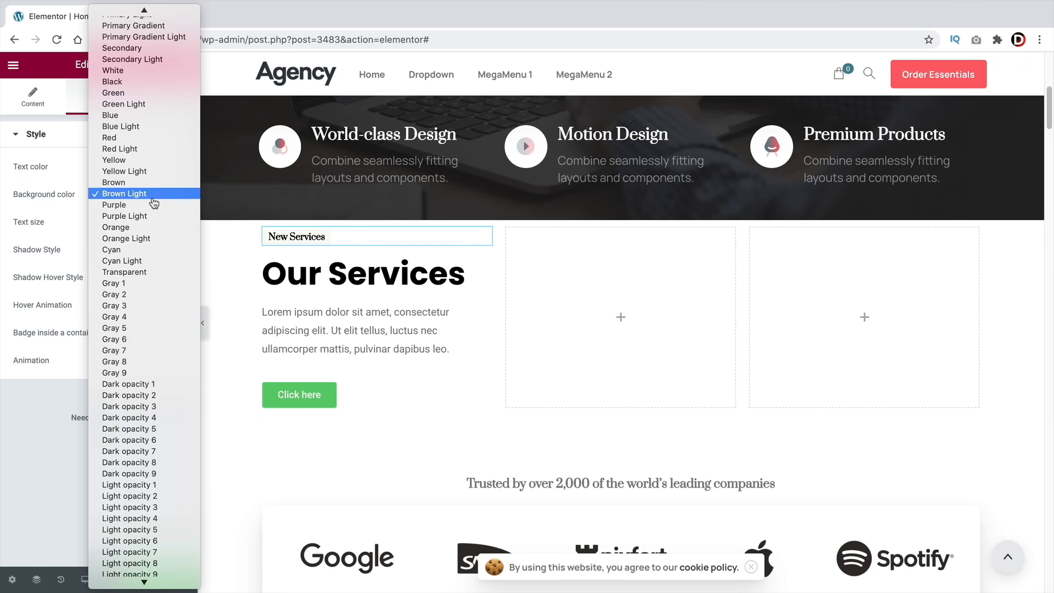
{"action": "left_click", "coordinate": [138, 249]}
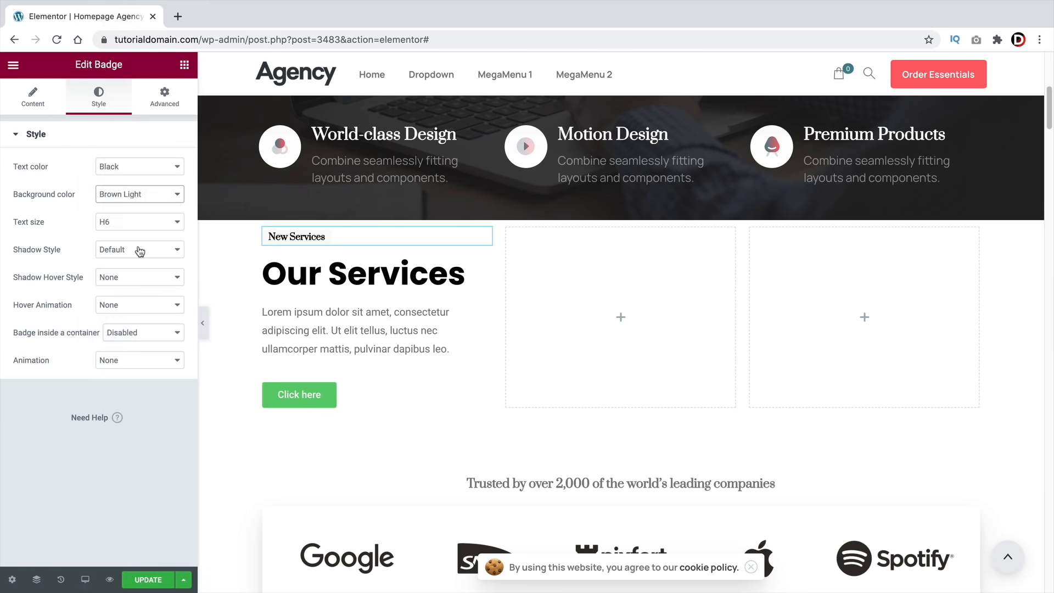
{"action": "left_click", "coordinate": [143, 199]}
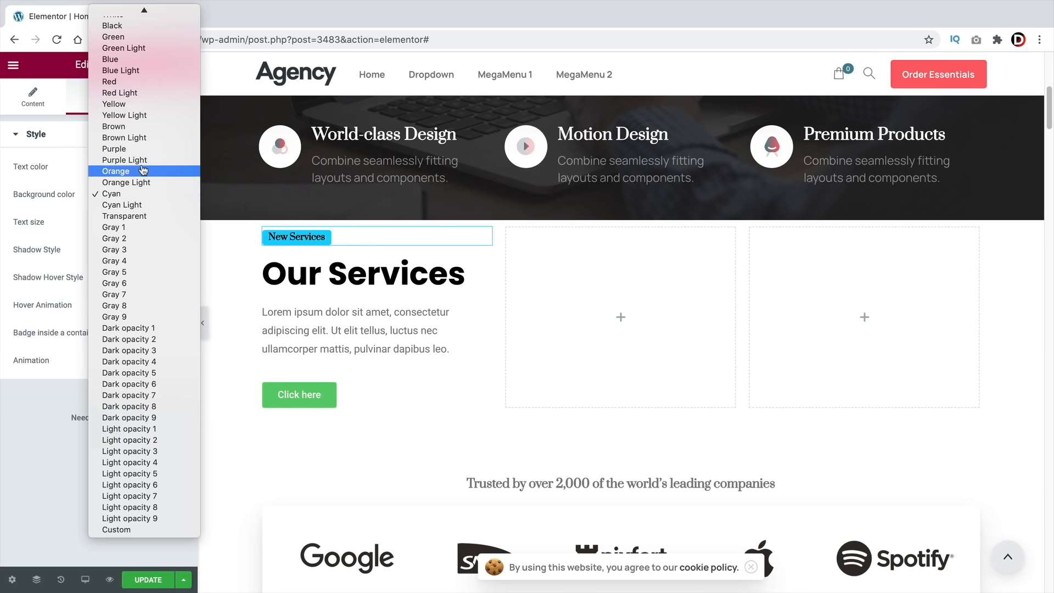
{"action": "scroll", "coordinate": [145, 106], "scroll_direction": "up", "scroll_amount": 3}
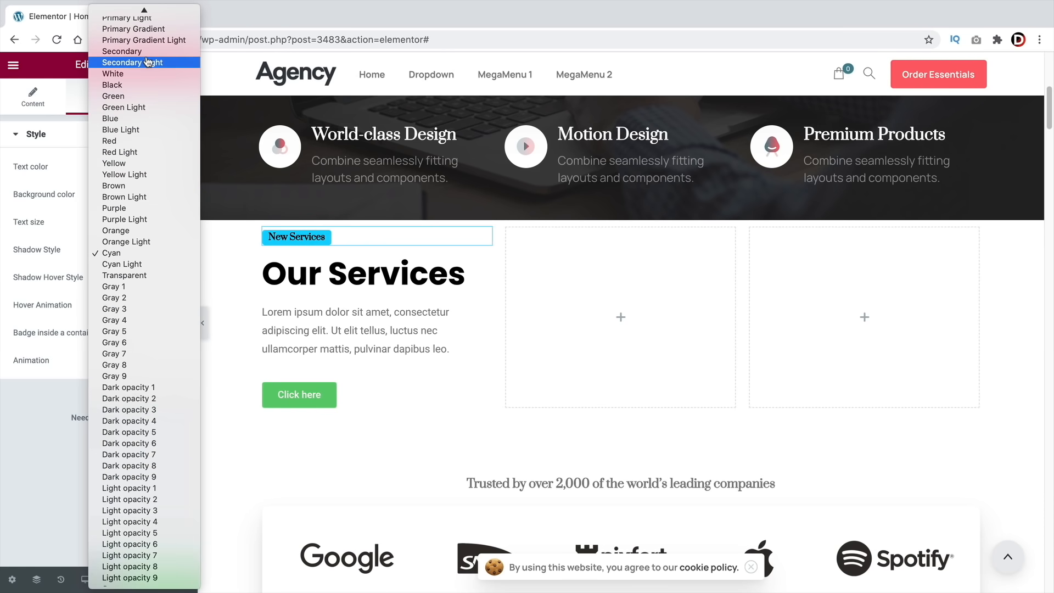
{"action": "left_click", "coordinate": [145, 41]}
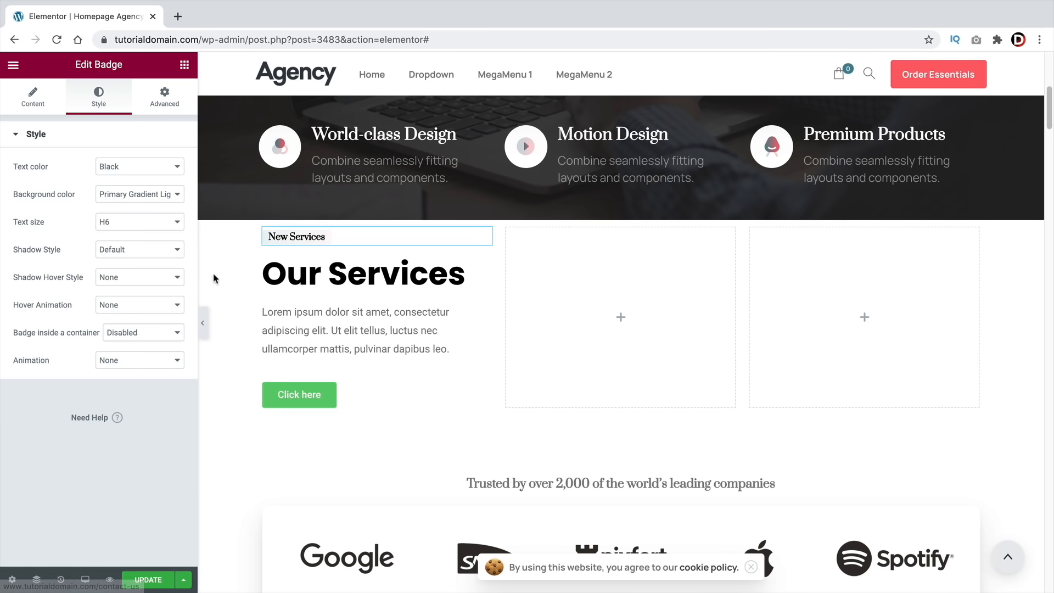
{"action": "left_click", "coordinate": [185, 66]}
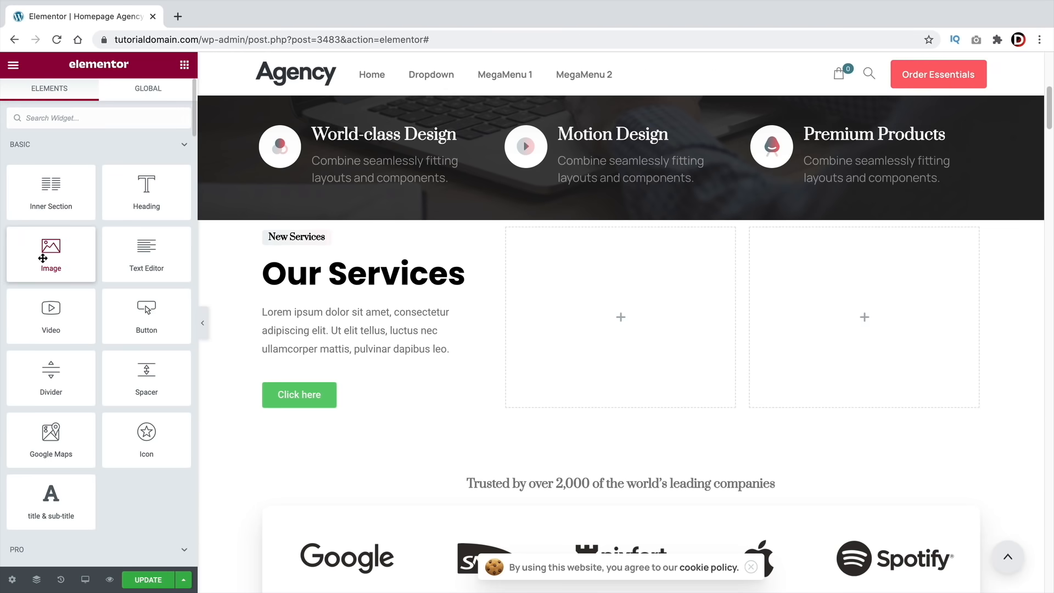
Add an Image under the heading using video-image.jpg, the man-with-laptop photo, from the Media Library.
{"action": "left_click_drag", "start_coordinate": [43, 258], "coordinate": [341, 296]}
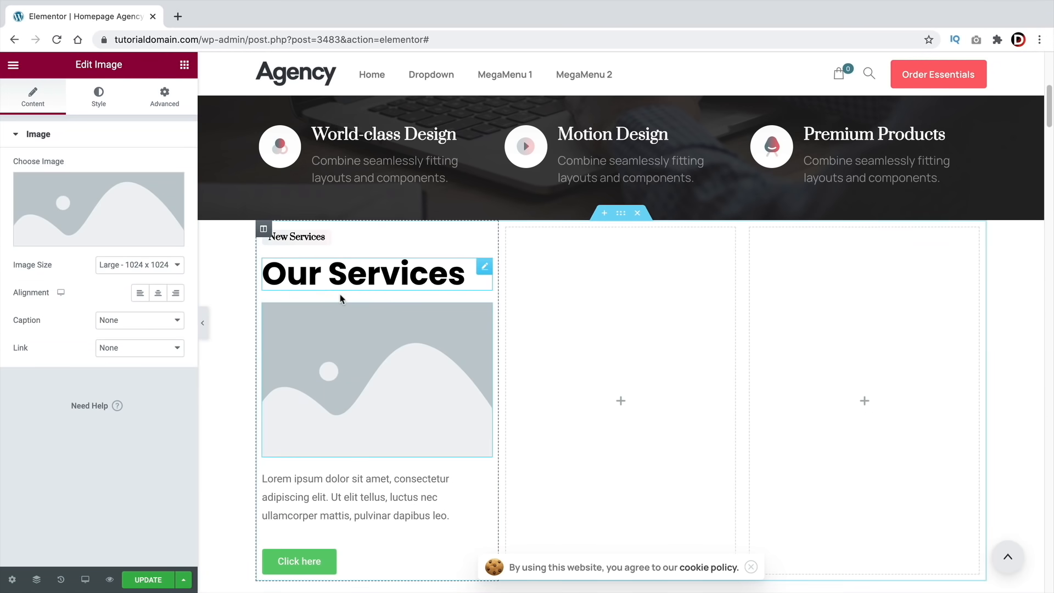
{"action": "left_click", "coordinate": [92, 241]}
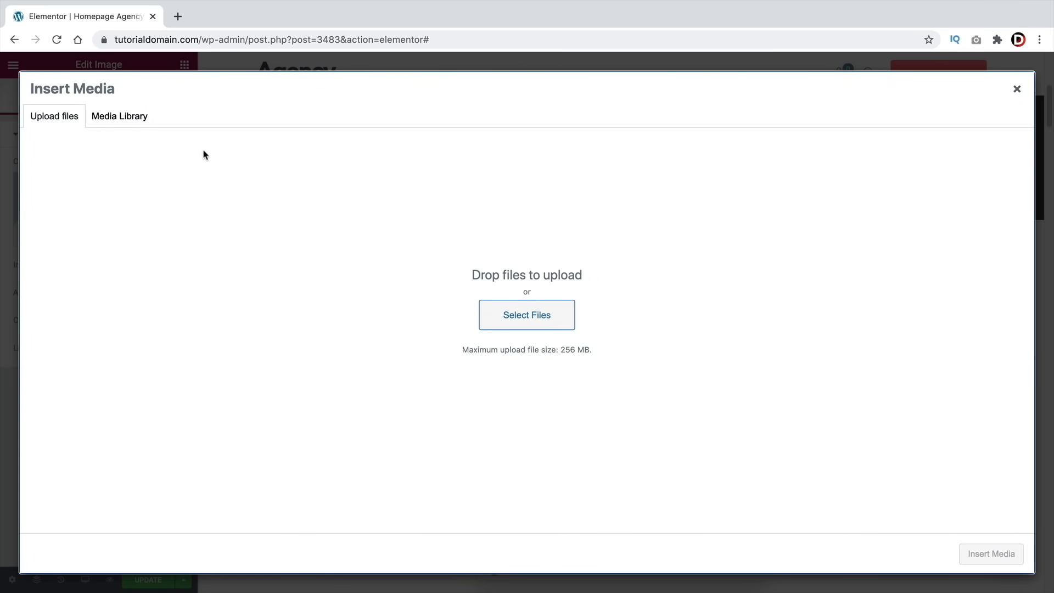
{"action": "left_click", "coordinate": [134, 124]}
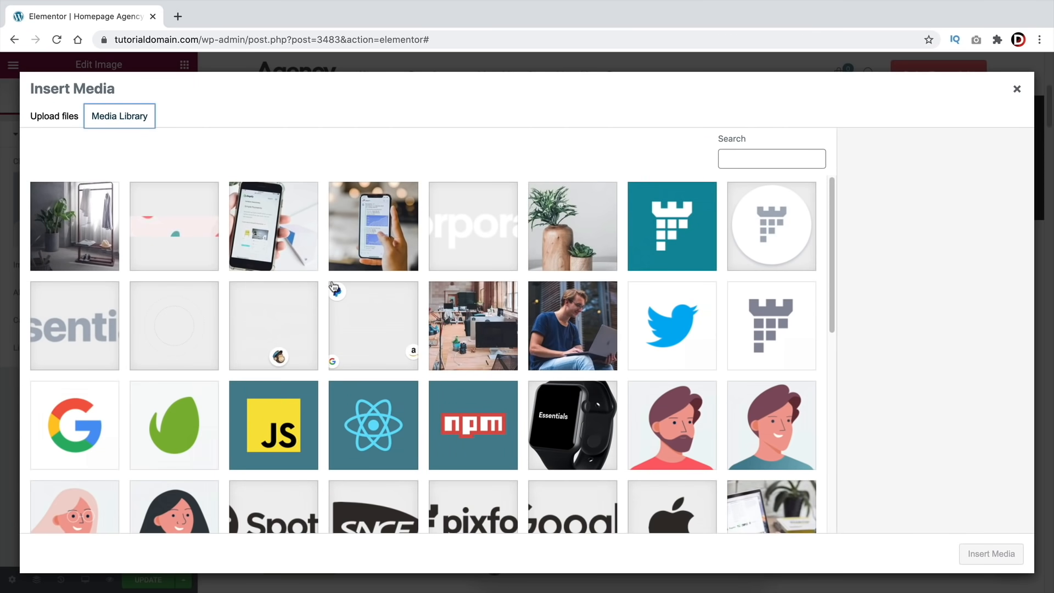
{"action": "left_click", "coordinate": [569, 312]}
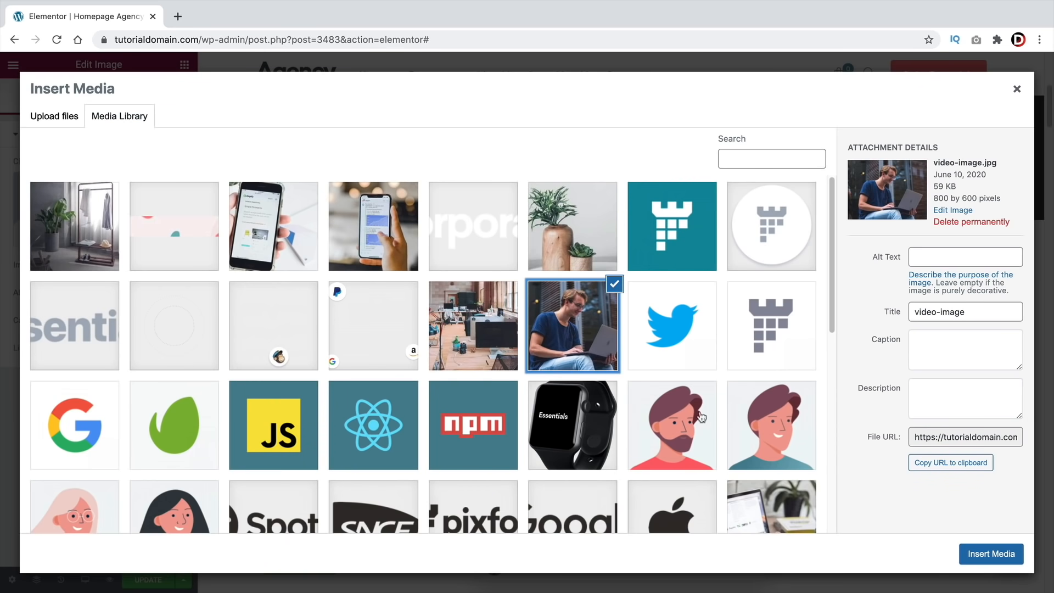
{"action": "left_click", "coordinate": [973, 550]}
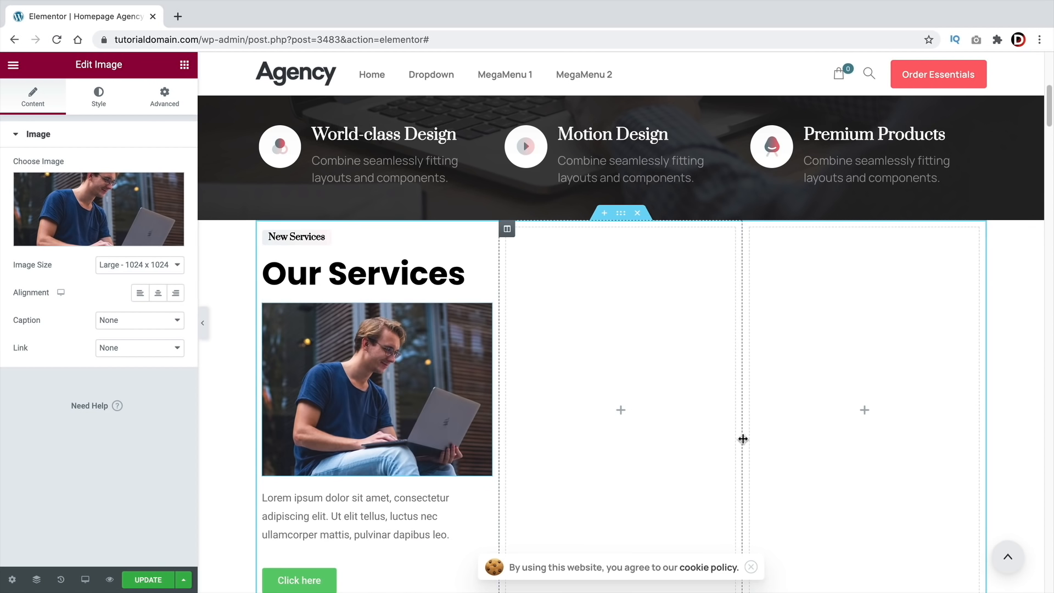
{"action": "scroll", "coordinate": [740, 437], "scroll_direction": "down", "scroll_amount": 1}
Duplicate the Our Services column twice.
{"action": "left_click", "coordinate": [202, 322]}
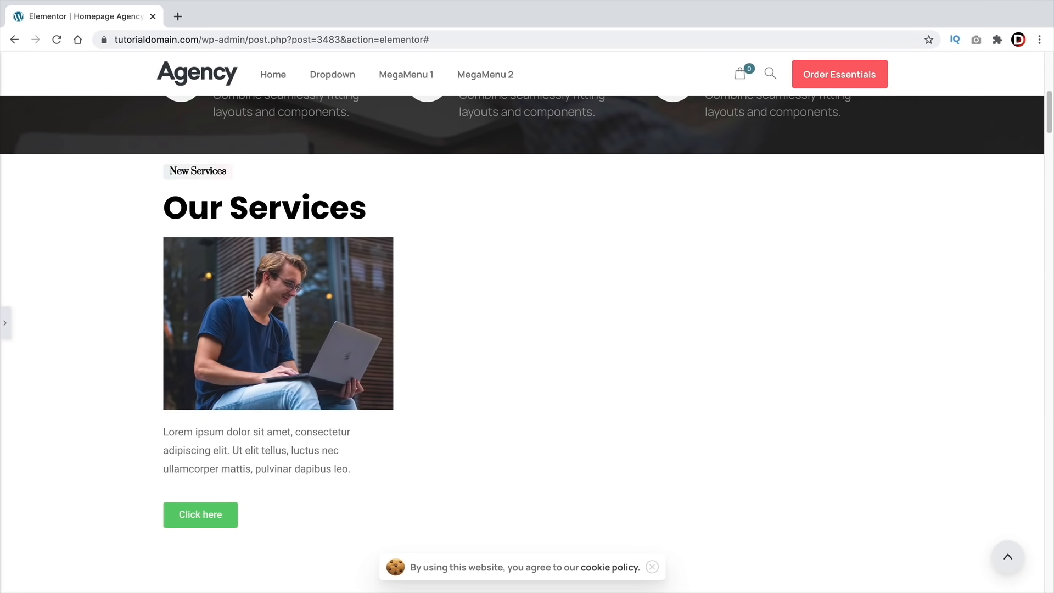
{"action": "left_click", "coordinate": [5, 322]}
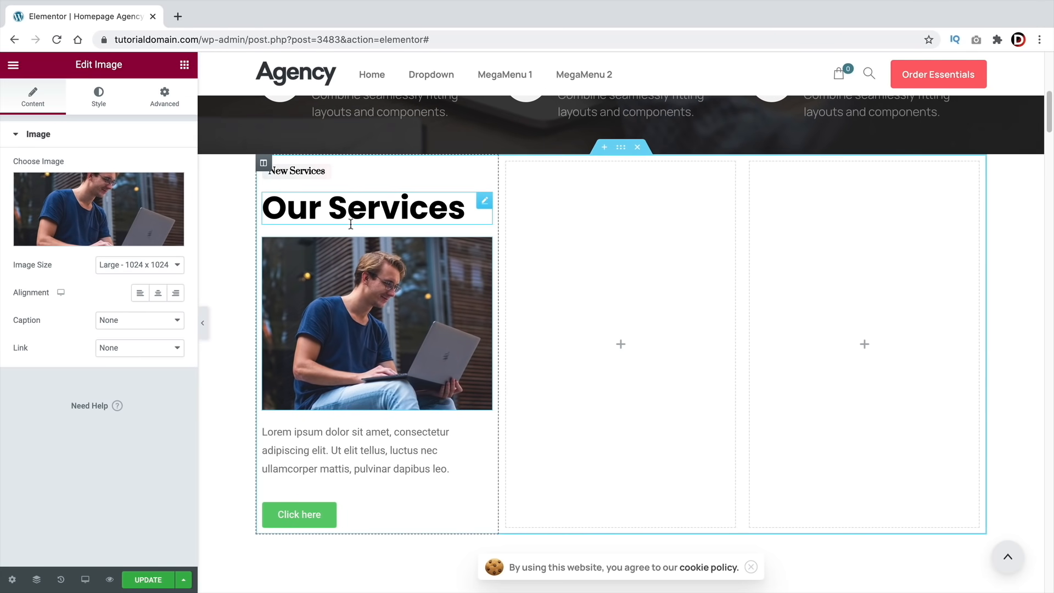
{"action": "right_click", "coordinate": [263, 163]}
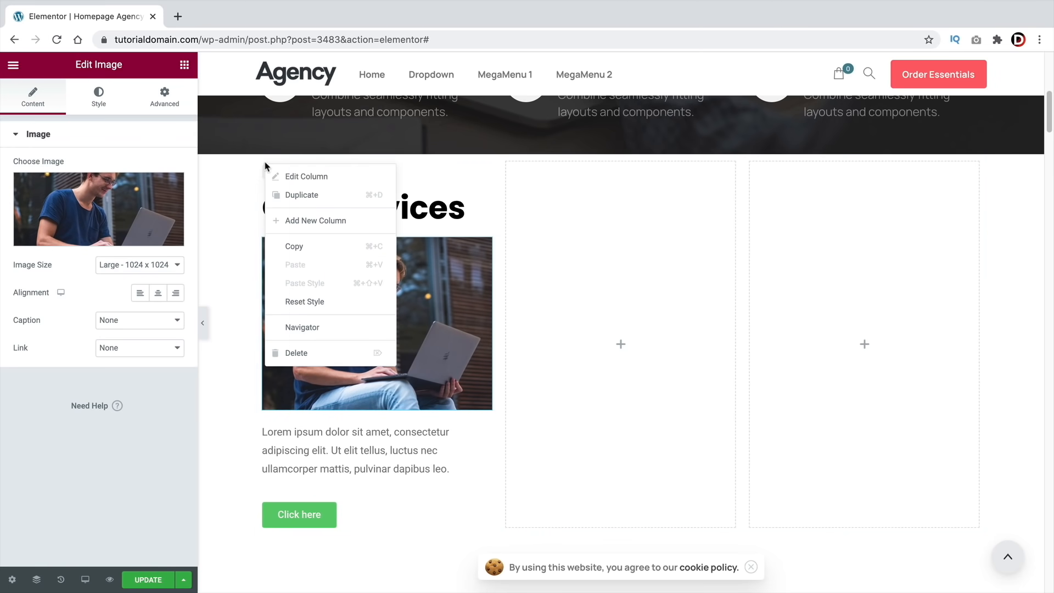
{"action": "left_click", "coordinate": [277, 196]}
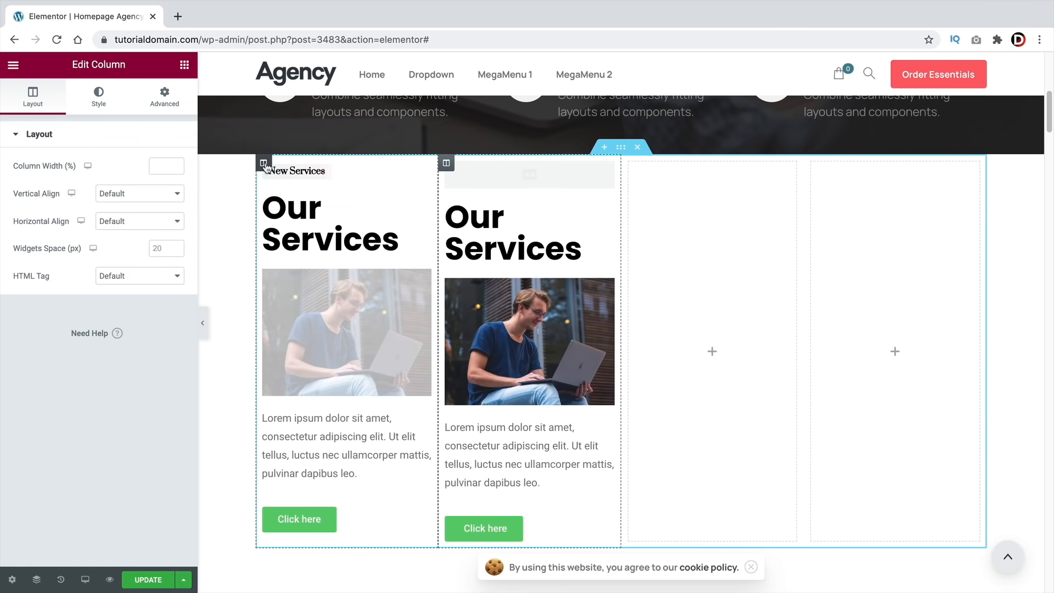
{"action": "right_click", "coordinate": [264, 163]}
{"action": "left_click", "coordinate": [306, 195]}
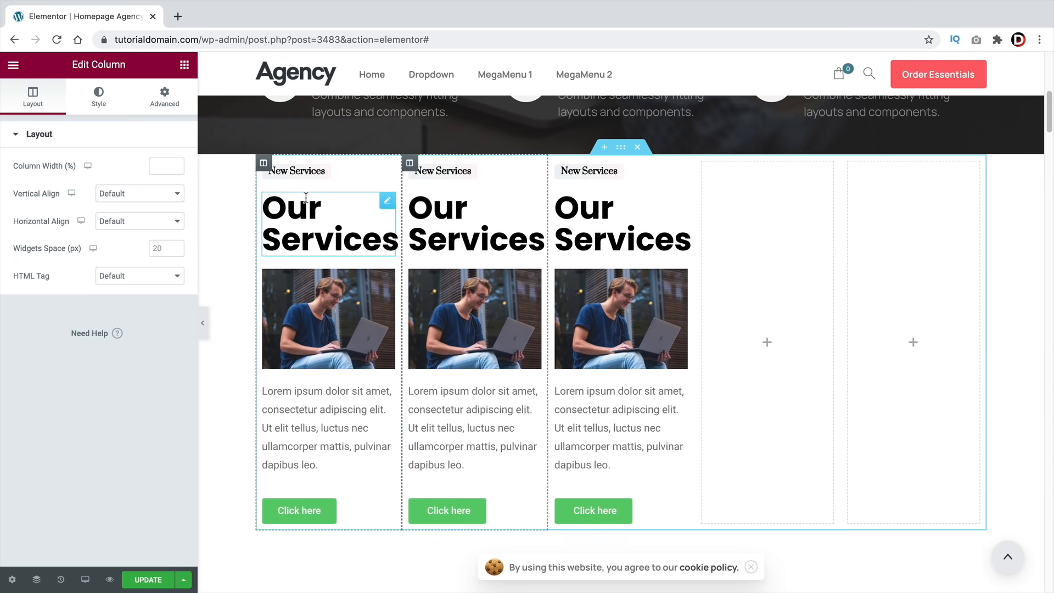
Delete the two leftover empty columns and preview the layout without the panel.
{"action": "right_click", "coordinate": [702, 164]}
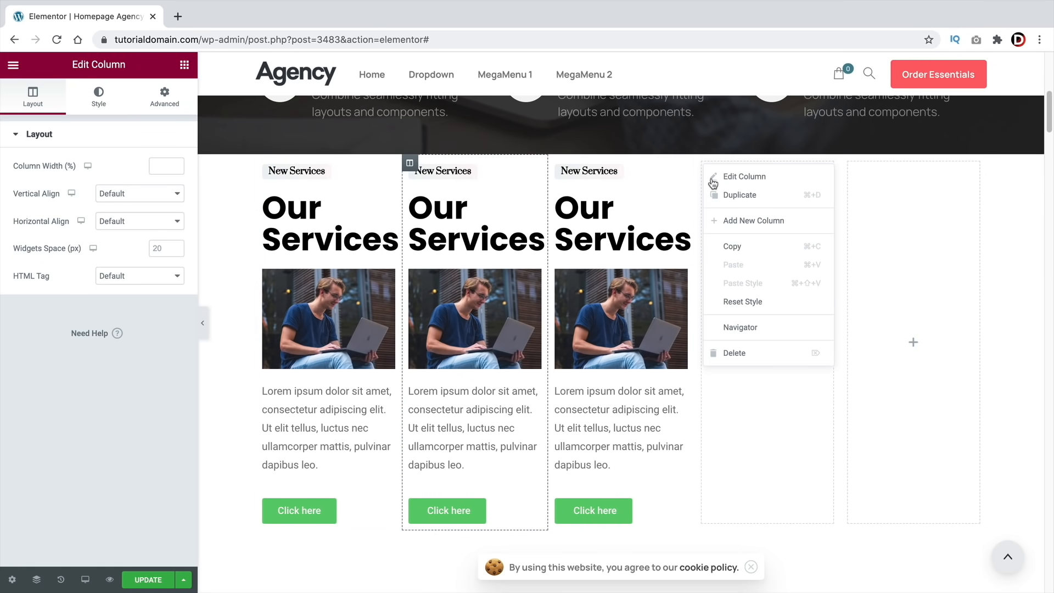
{"action": "left_click", "coordinate": [741, 354]}
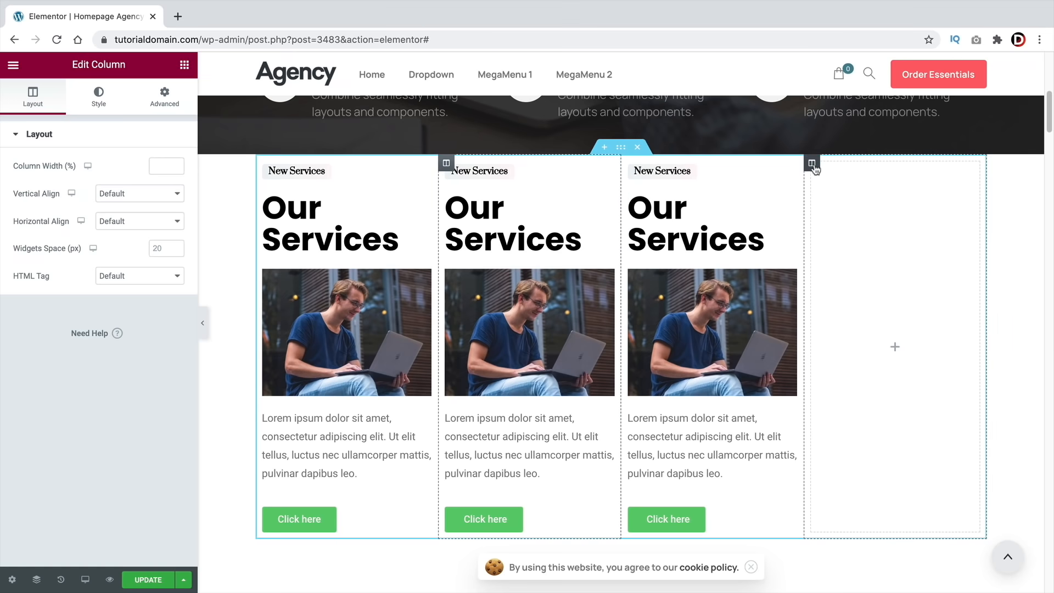
{"action": "right_click", "coordinate": [812, 163]}
{"action": "left_click", "coordinate": [833, 350]}
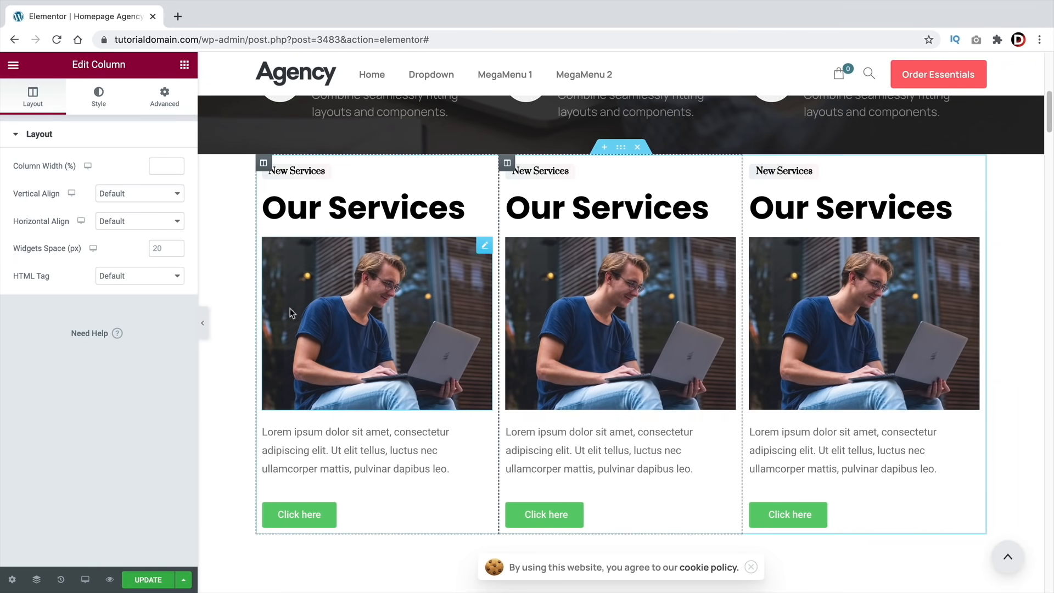
{"action": "left_click", "coordinate": [203, 322]}
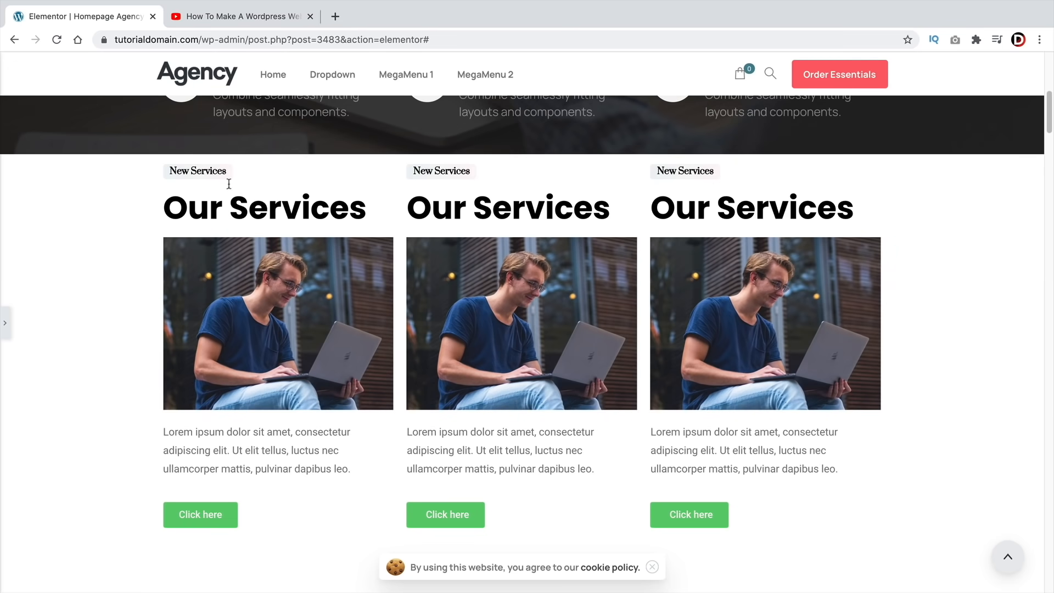
{"action": "left_click", "coordinate": [236, 17]}
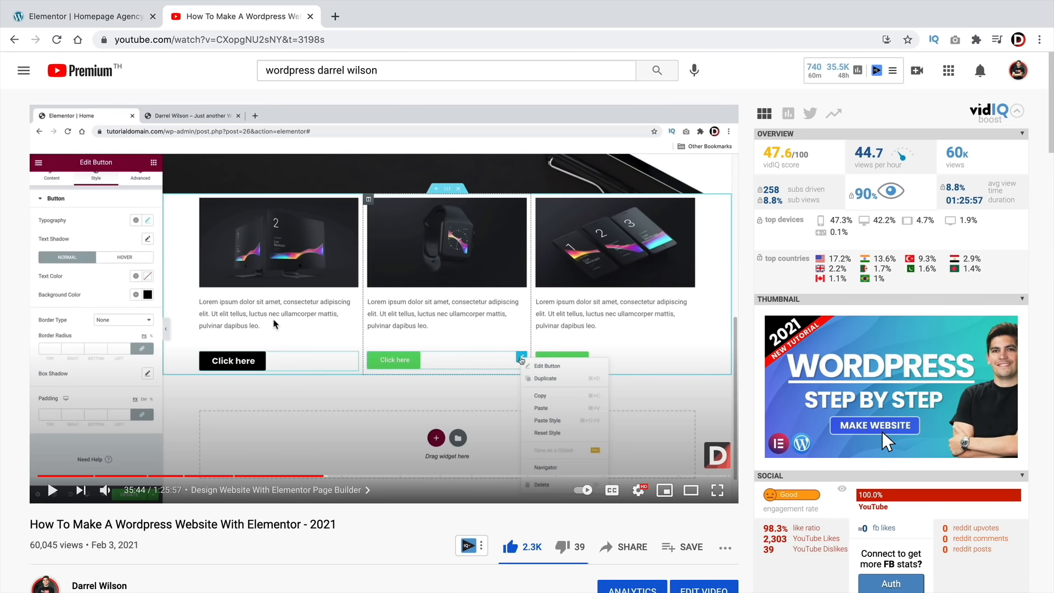
{"action": "left_click", "coordinate": [105, 27]}
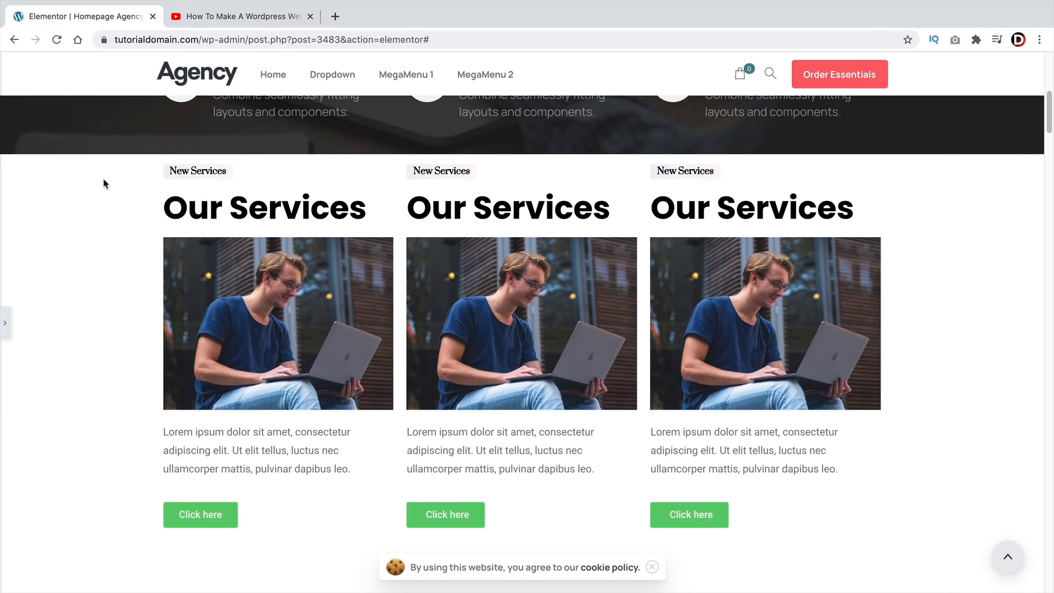
{"action": "left_click", "coordinate": [220, 25]}
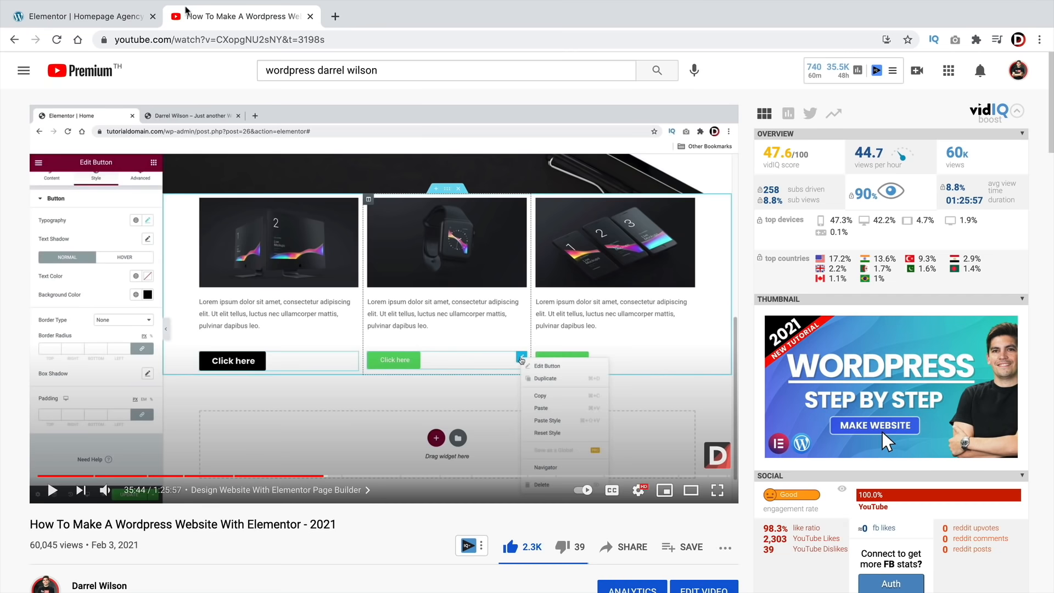
{"action": "left_click", "coordinate": [135, 20]}
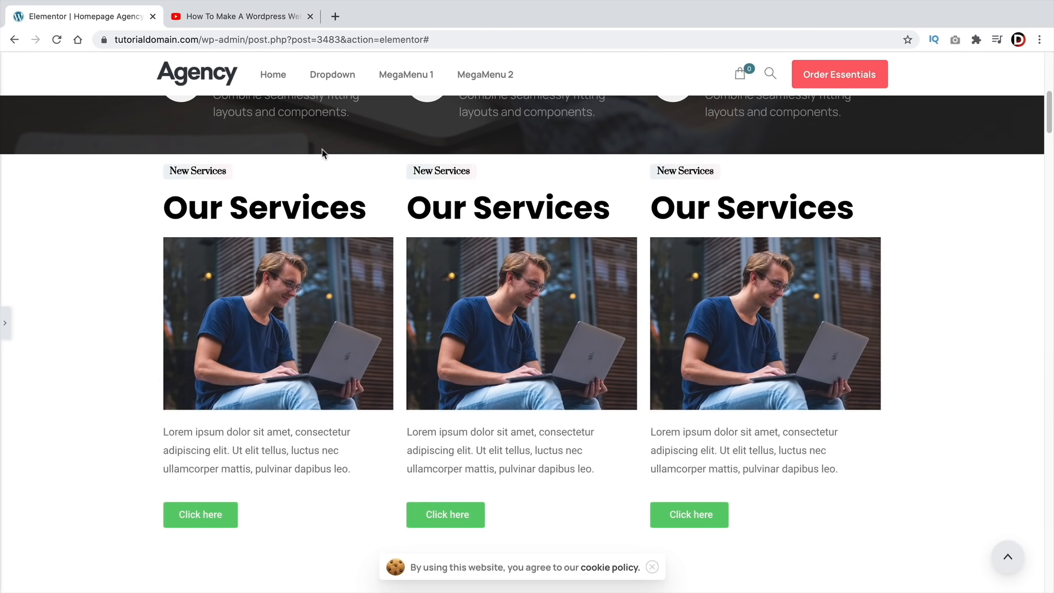
Give the first column's New Services badge 70 px top padding.
{"action": "left_click", "coordinate": [7, 326]}
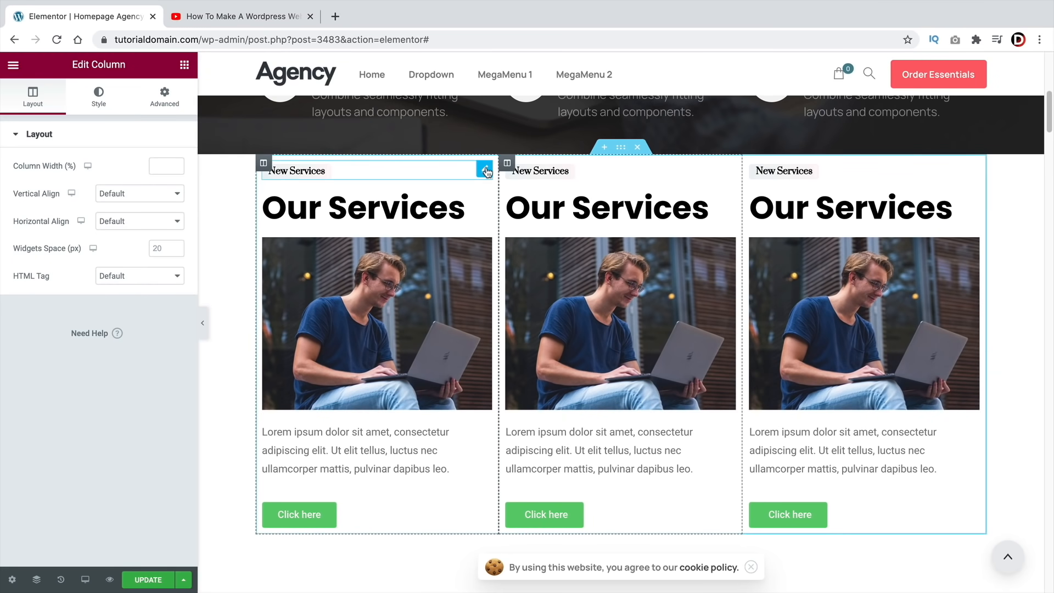
{"action": "left_click", "coordinate": [485, 170]}
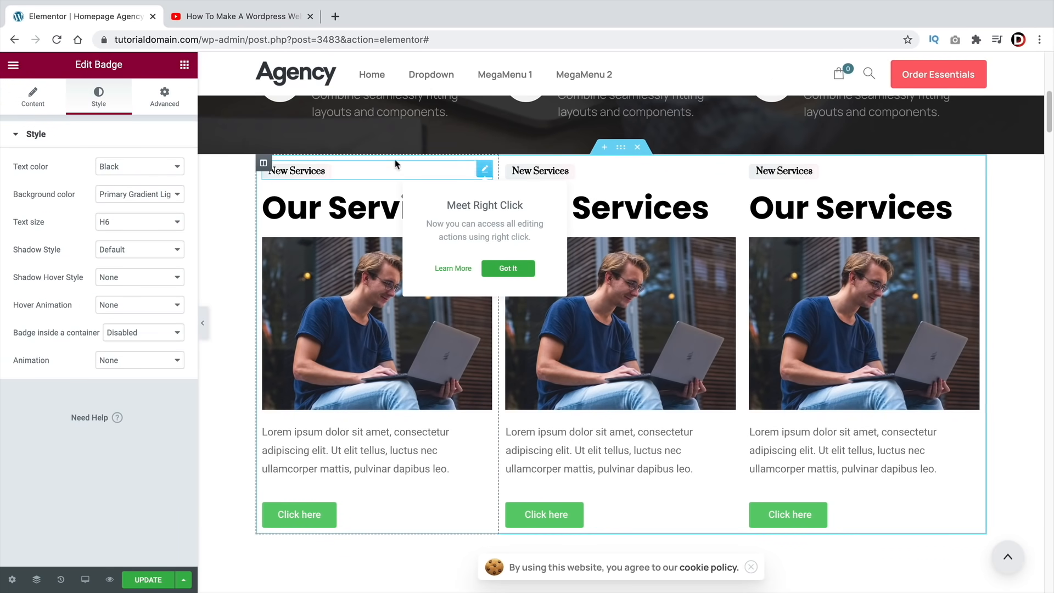
{"action": "left_click", "coordinate": [165, 102]}
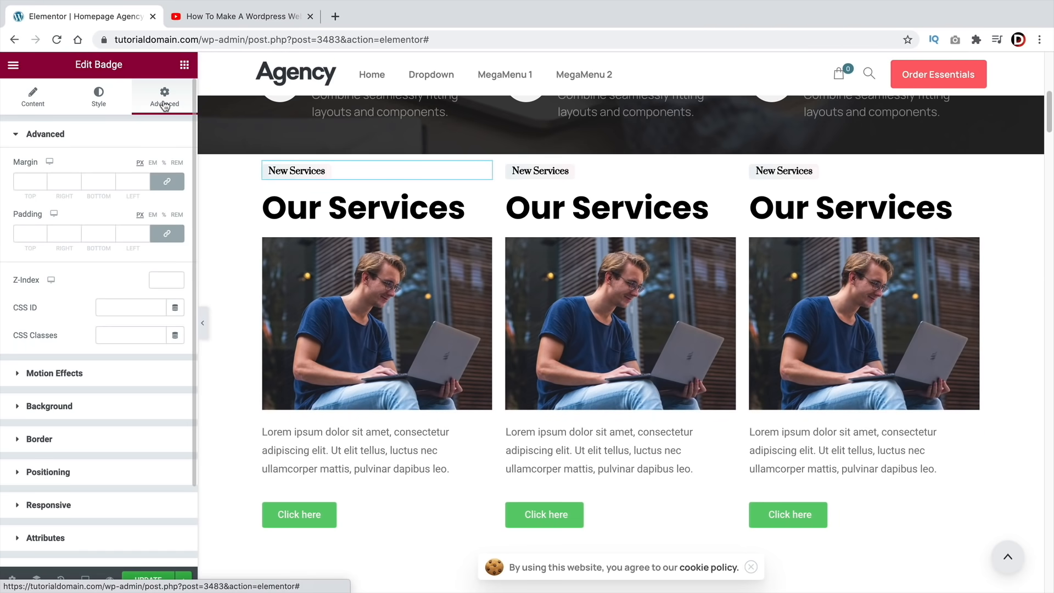
{"action": "left_click", "coordinate": [169, 238]}
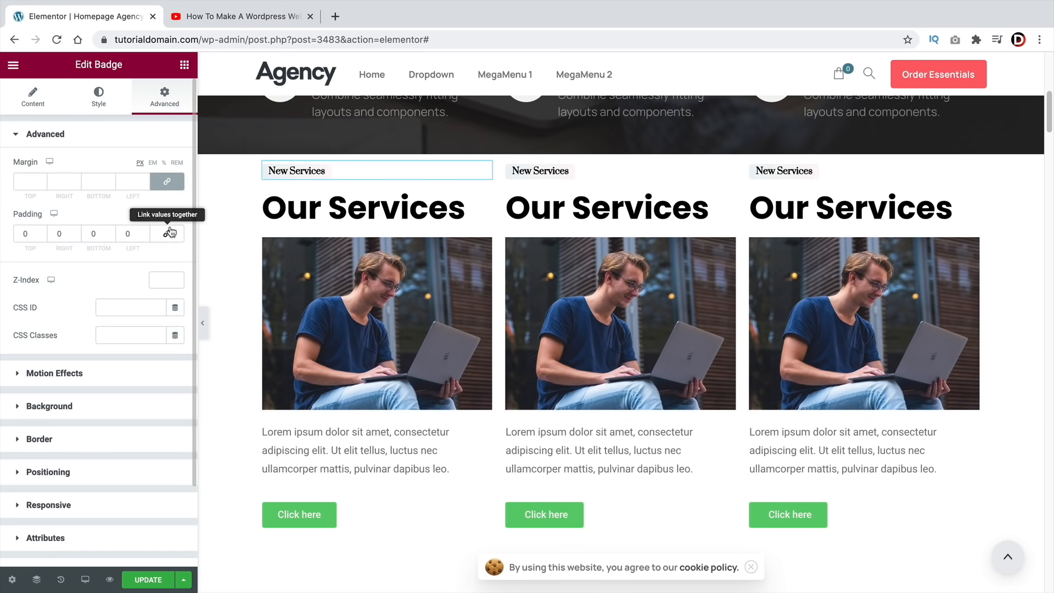
{"action": "left_click", "coordinate": [29, 231]}
{"action": "left_click", "coordinate": [41, 231]}
{"action": "left_click", "coordinate": [41, 231]}
{"action": "left_click", "coordinate": [41, 231]}
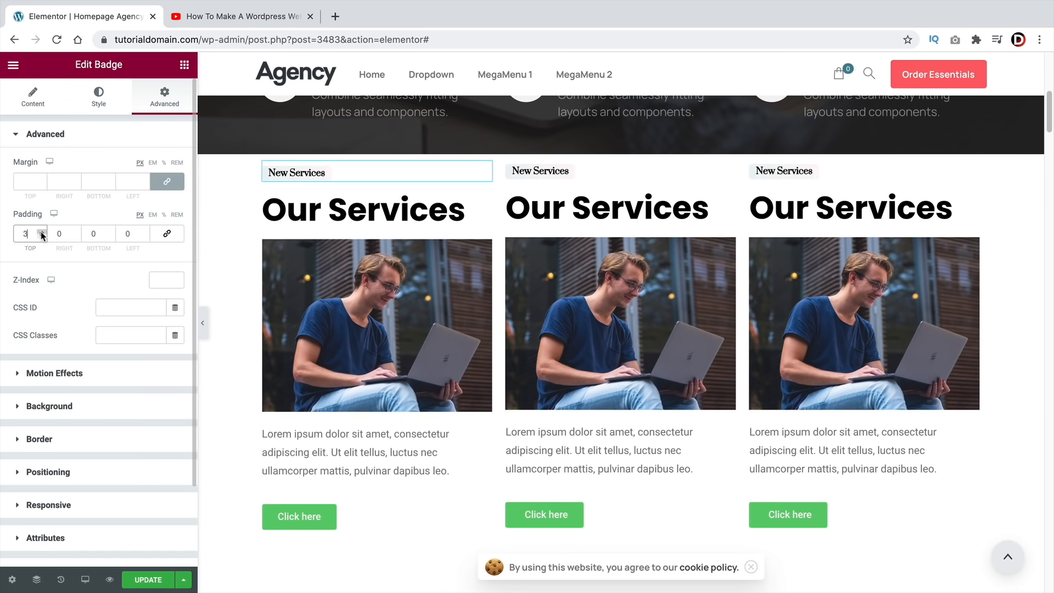
{"action": "left_click_drag", "start_coordinate": [41, 232], "coordinate": [41, 233]}
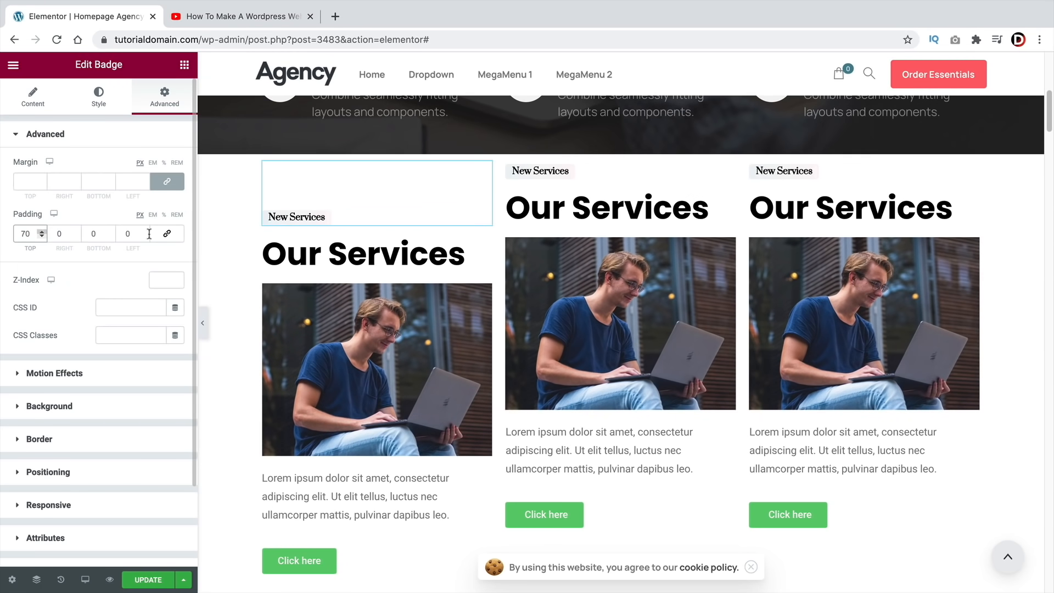
Set the middle and third New Services badges' top padding to 70 px as well.
{"action": "left_click", "coordinate": [723, 170]}
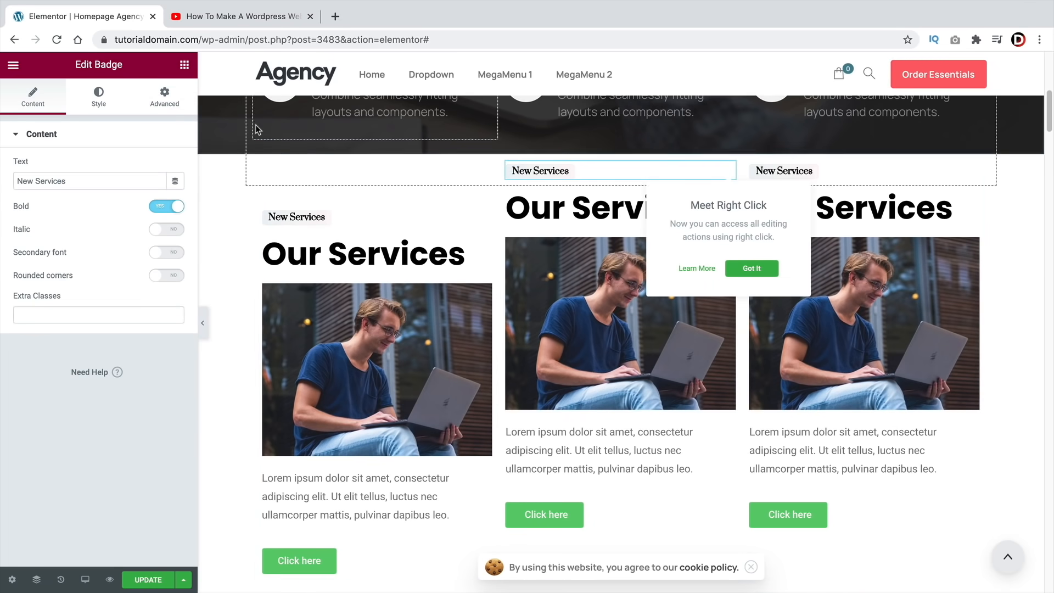
{"action": "left_click", "coordinate": [165, 100]}
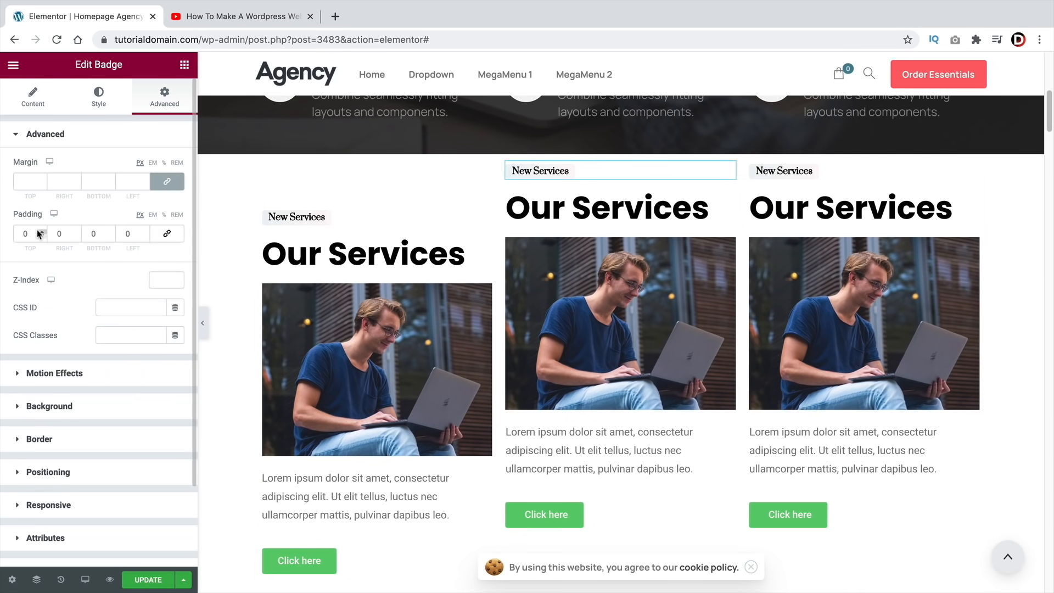
{"action": "left_click_drag", "start_coordinate": [39, 234], "coordinate": [3, 233]}
{"action": "type", "text": "70"}
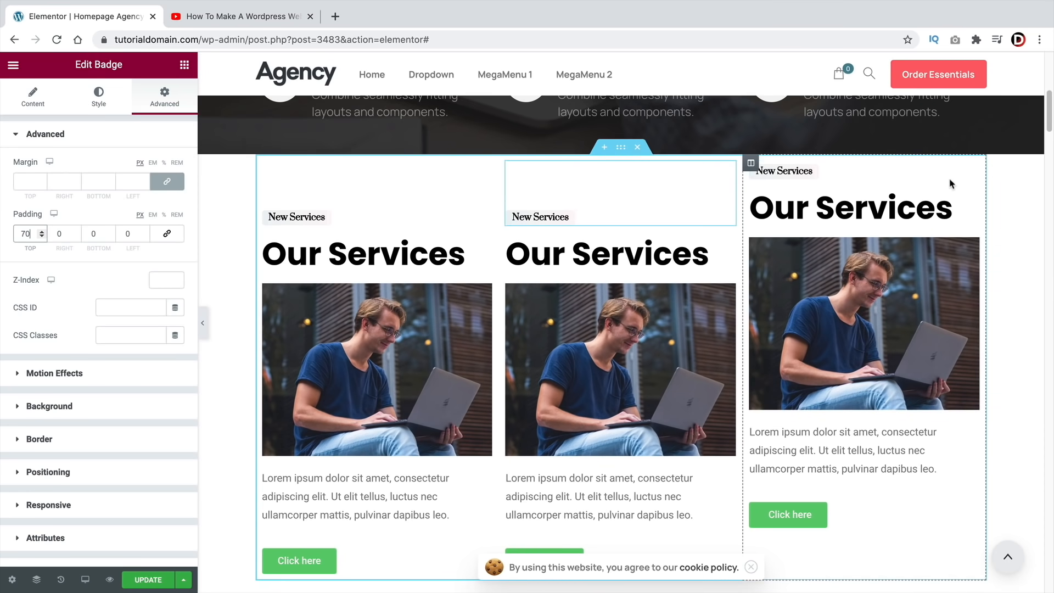
{"action": "left_click", "coordinate": [970, 173]}
{"action": "left_click", "coordinate": [162, 104]}
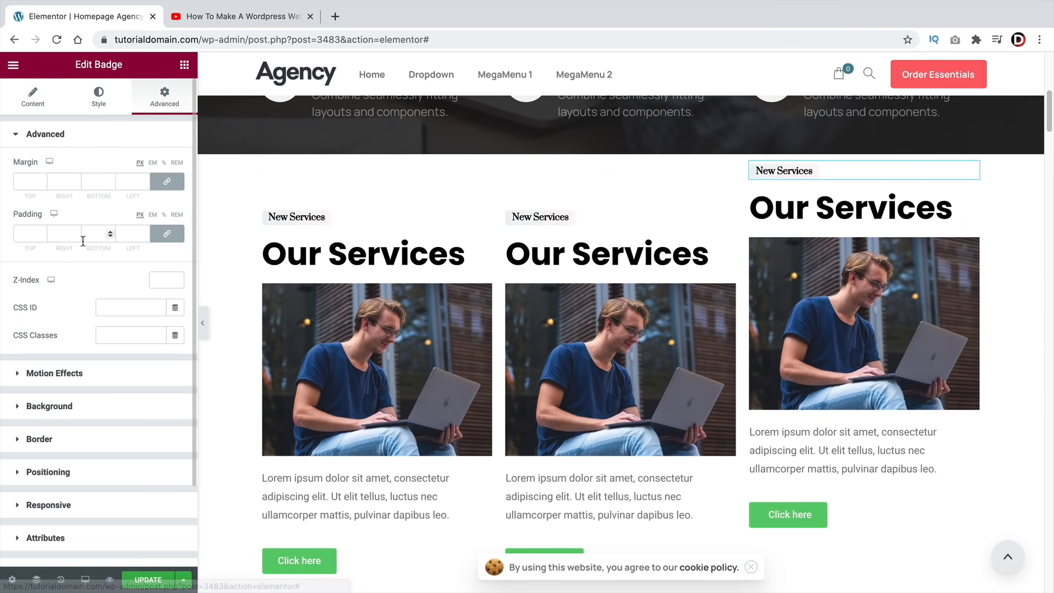
{"action": "left_click", "coordinate": [167, 233]}
{"action": "double_click", "coordinate": [25, 234]}
{"action": "type", "text": "70"}
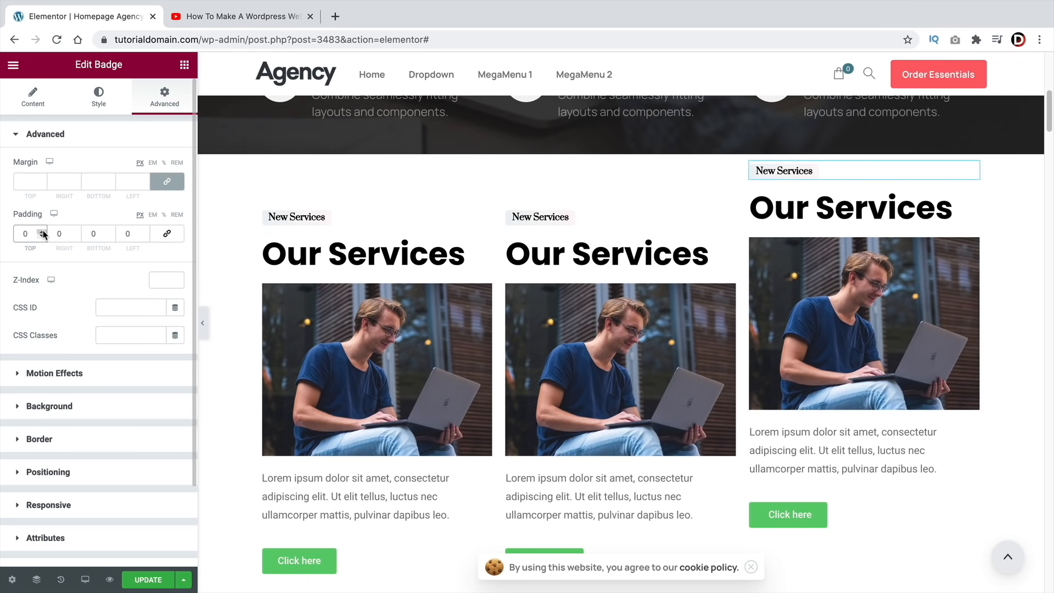
{"action": "scroll", "coordinate": [273, 357], "scroll_direction": "down", "scroll_amount": 5}
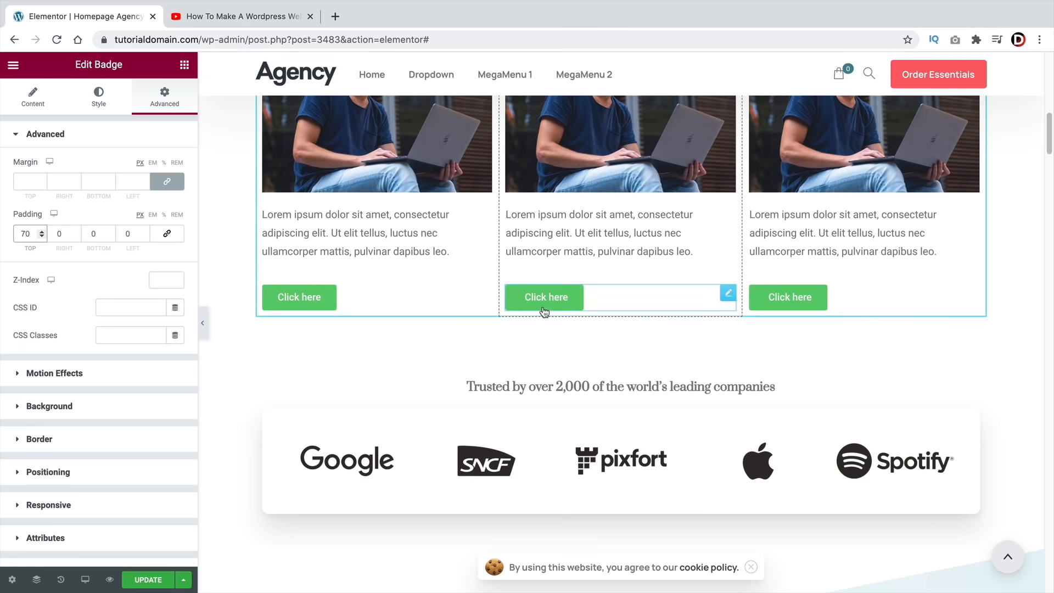
{"action": "scroll", "coordinate": [543, 315], "scroll_direction": "up", "scroll_amount": 1}
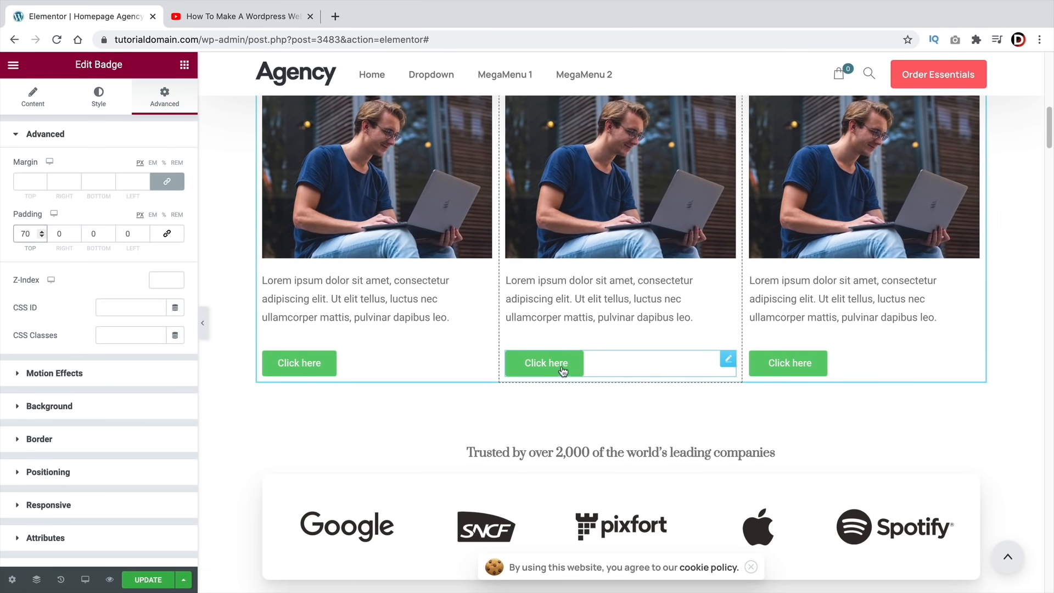
{"action": "left_click", "coordinate": [728, 359]}
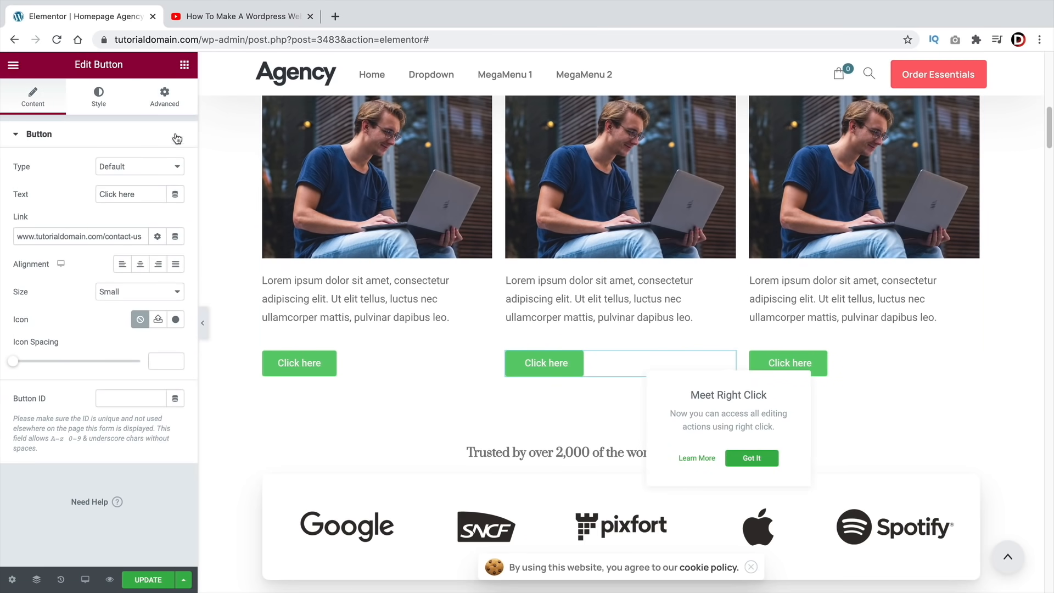
Adjust the middle 'Click here' button's padding, clearing the top and reducing the bottom.
{"action": "left_click", "coordinate": [164, 98]}
{"action": "left_click", "coordinate": [166, 233]}
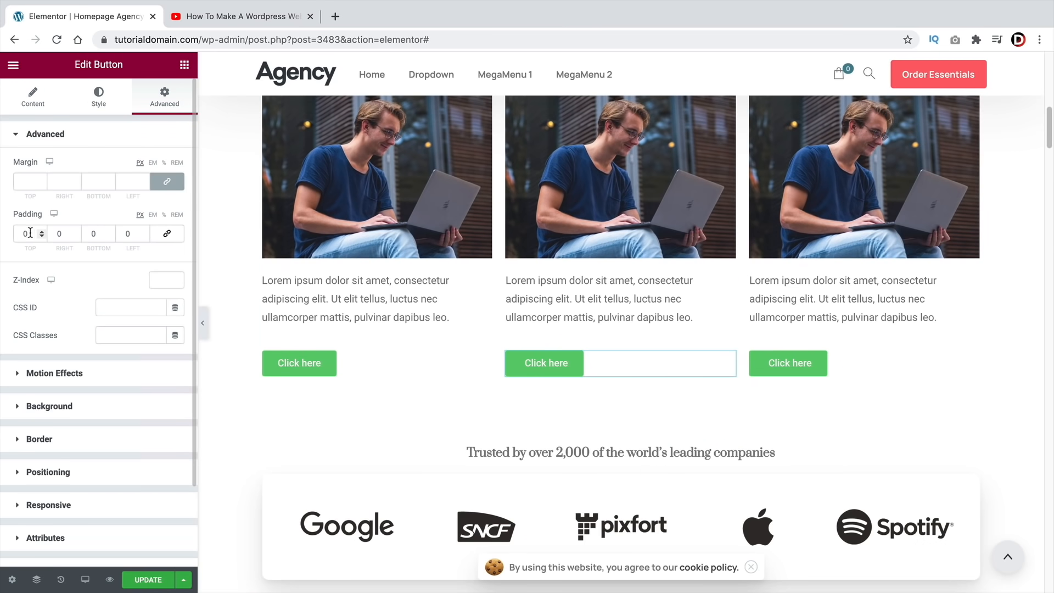
{"action": "left_click_drag", "start_coordinate": [30, 232], "coordinate": [2, 233]}
{"action": "type", "text": "70"}
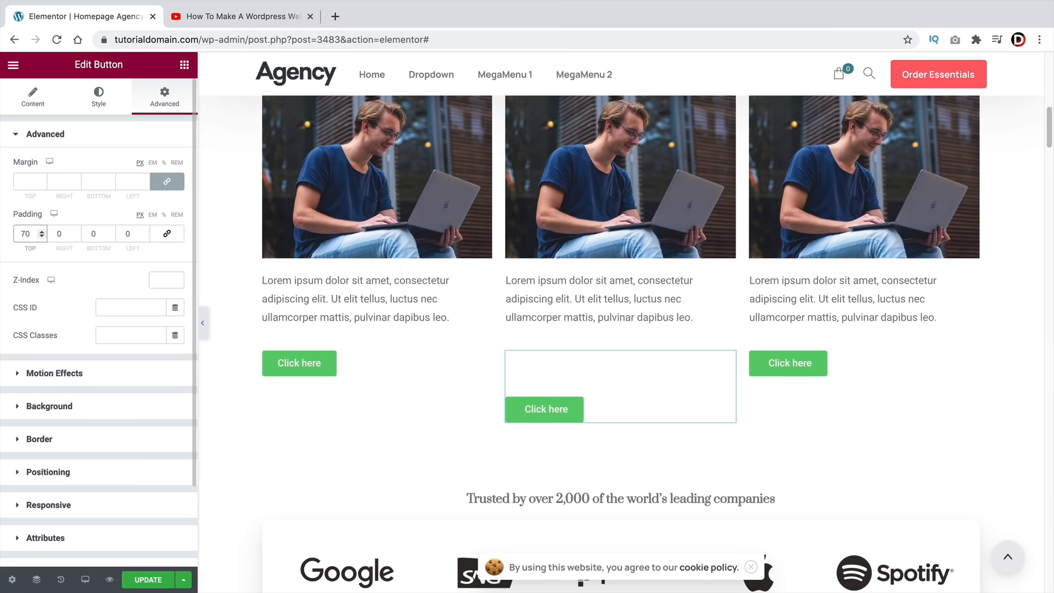
{"action": "key", "text": "BackSpace"}
{"action": "key", "text": "BackSpace"}
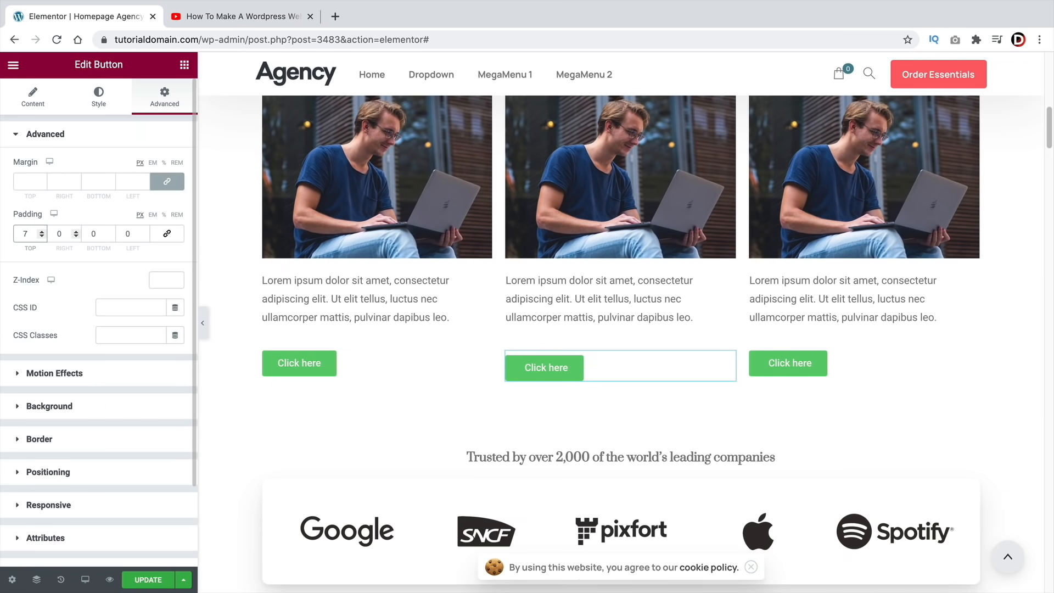
{"action": "left_click", "coordinate": [94, 233]}
{"action": "type", "text": "70"}
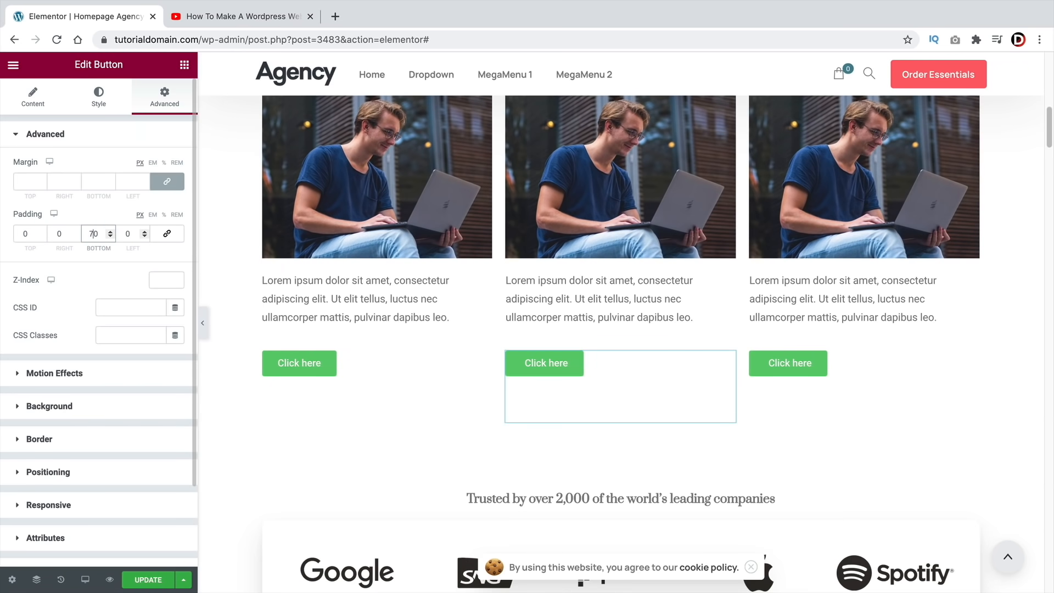
{"action": "scroll", "coordinate": [530, 342], "scroll_direction": "down", "scroll_amount": 1}
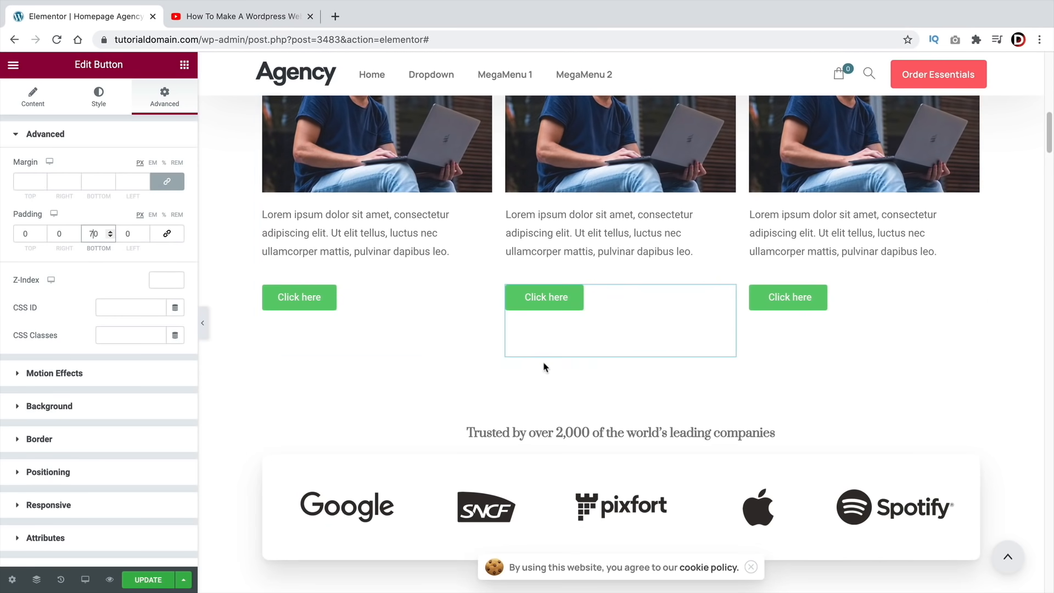
{"action": "left_click", "coordinate": [111, 232]}
{"action": "left_click", "coordinate": [111, 236]}
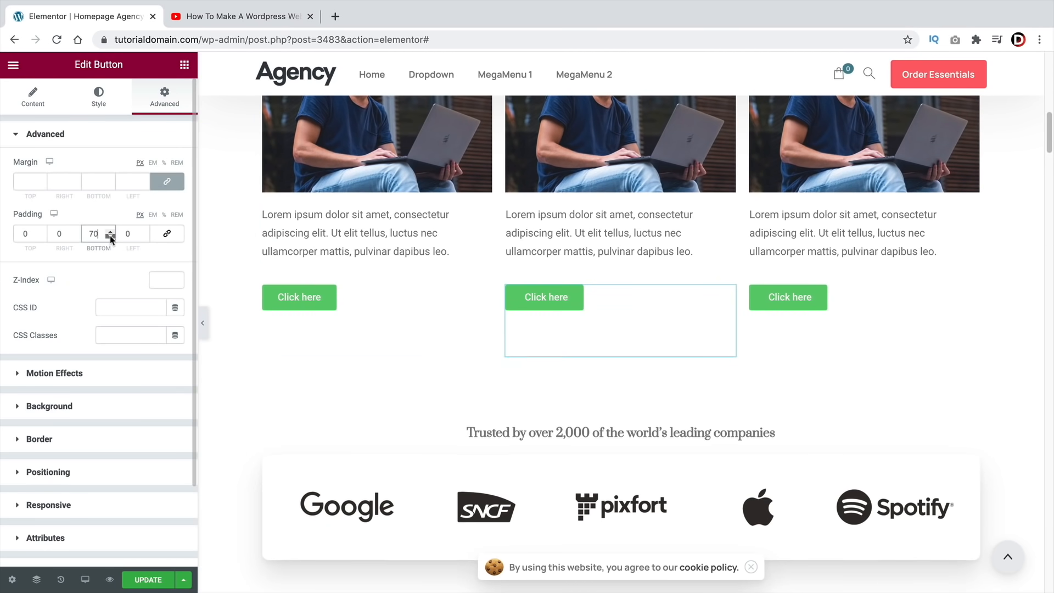
{"action": "left_click_drag", "start_coordinate": [110, 237], "coordinate": [111, 237]}
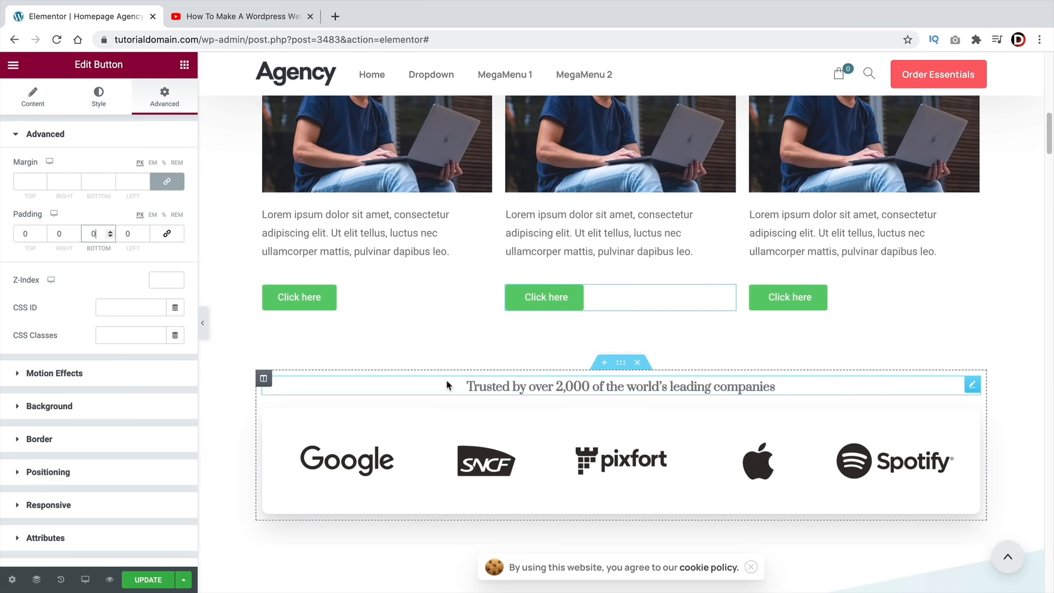
{"action": "scroll", "coordinate": [449, 381], "scroll_direction": "up", "scroll_amount": 3}
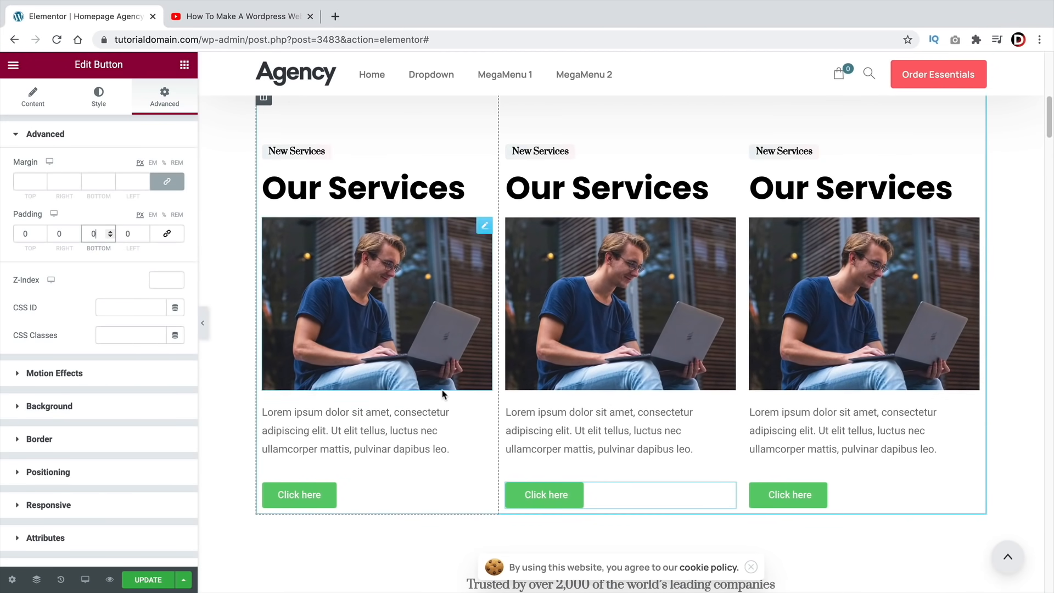
Save the page changes and view the live page.
{"action": "left_click", "coordinate": [145, 580]}
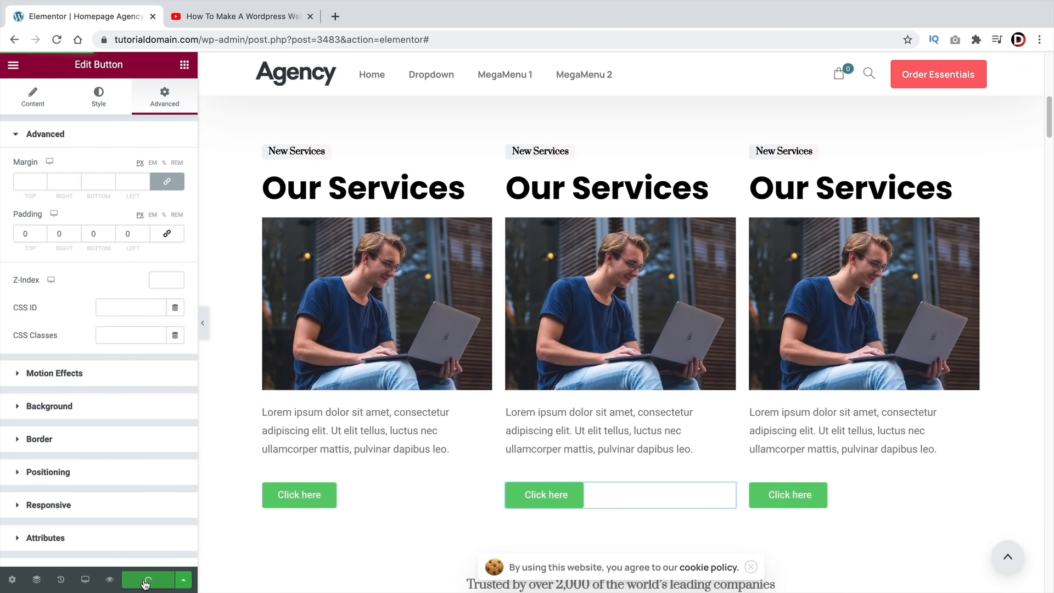
{"action": "left_click", "coordinate": [12, 69]}
{"action": "left_click", "coordinate": [77, 269]}
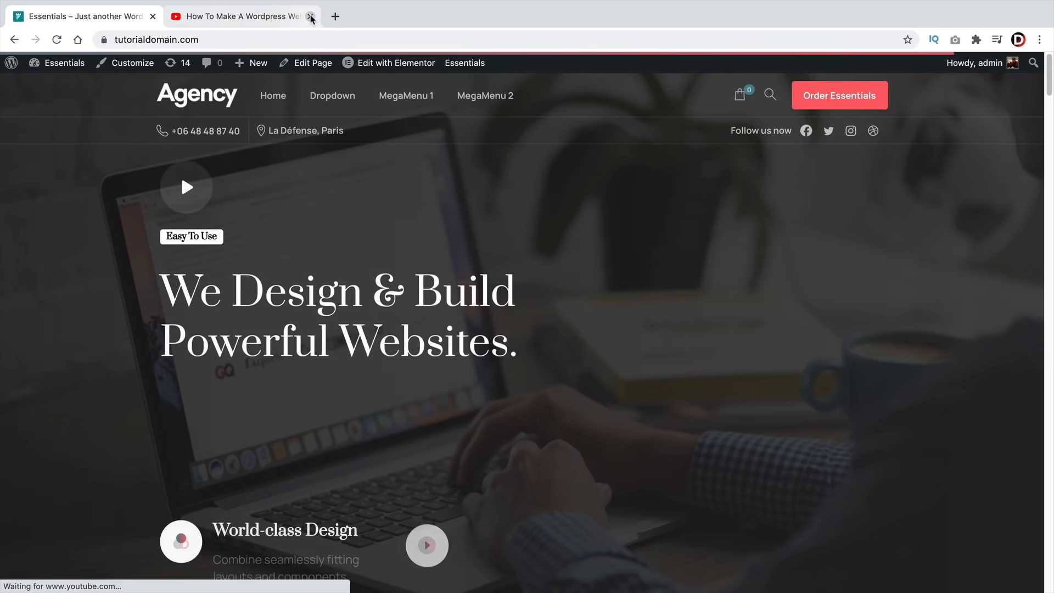
Close the YouTube tab and go from the admin dashboard to Essentials Demo Import.
{"action": "left_click", "coordinate": [311, 16]}
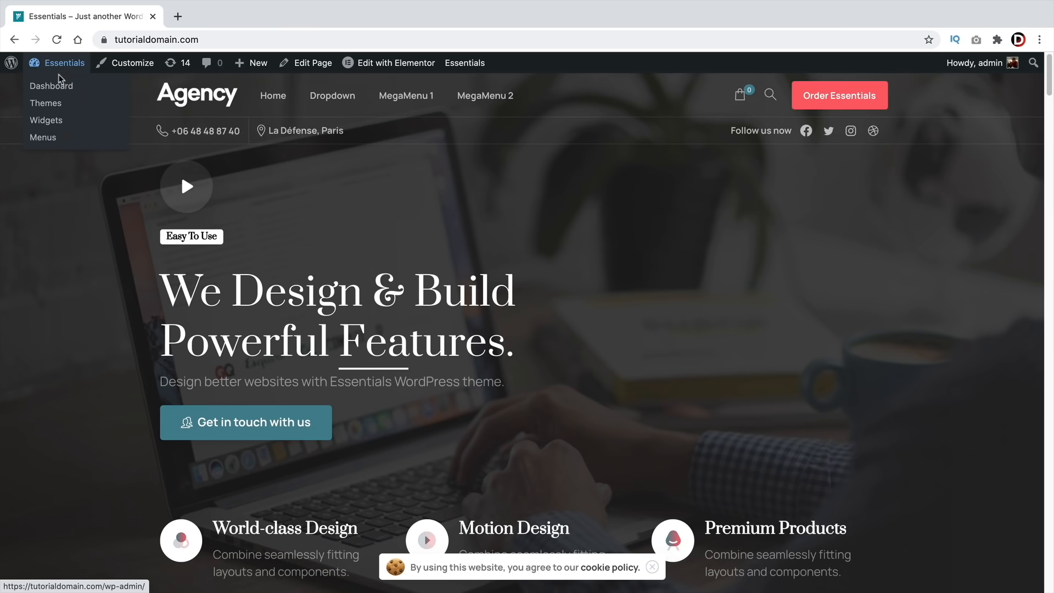
{"action": "left_click", "coordinate": [60, 87]}
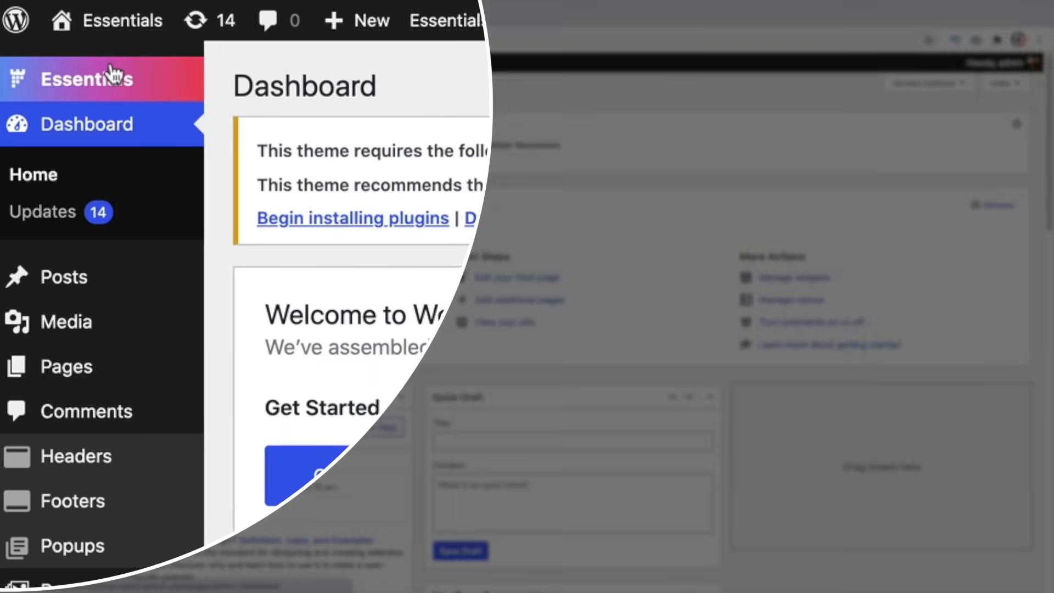
{"action": "mouse_move", "coordinate": [108, 100]}
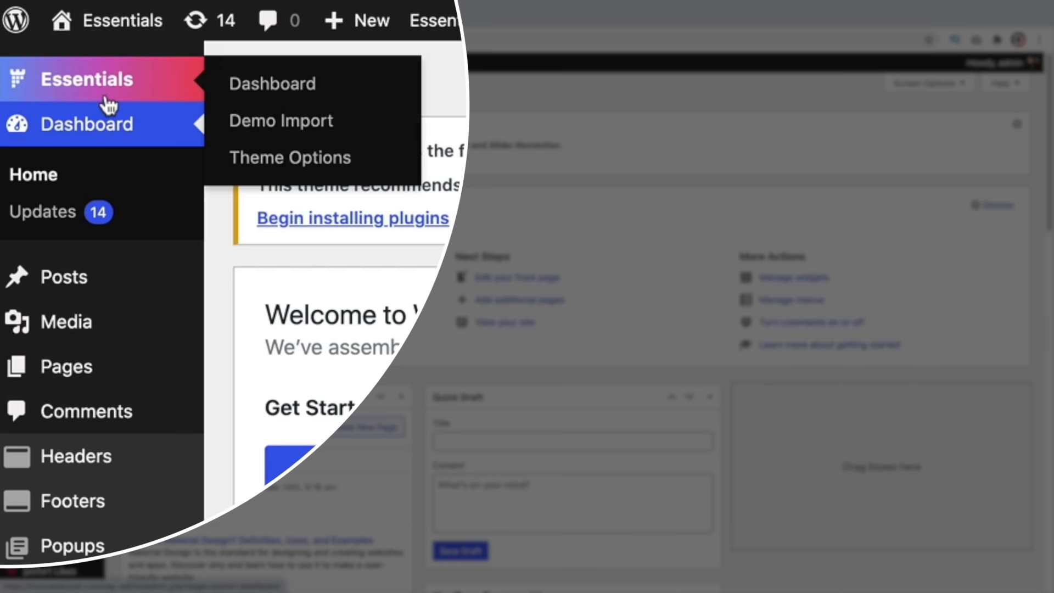
{"action": "left_click", "coordinate": [314, 125]}
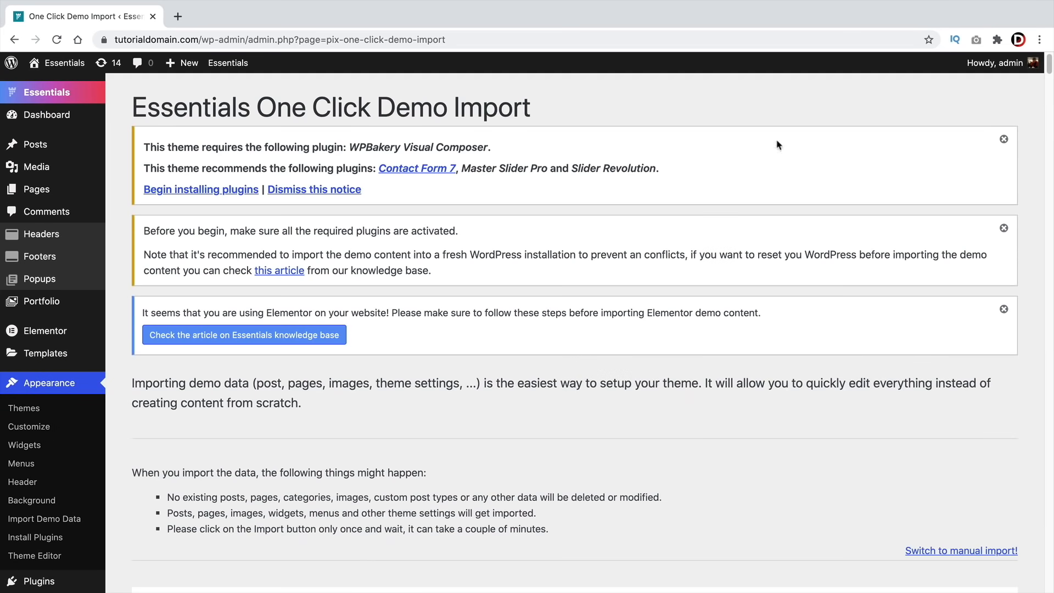
Dismiss the three import notices and filter the list to full site demos.
{"action": "left_click", "coordinate": [1004, 139]}
{"action": "left_click", "coordinate": [1004, 138]}
{"action": "left_click", "coordinate": [1004, 139]}
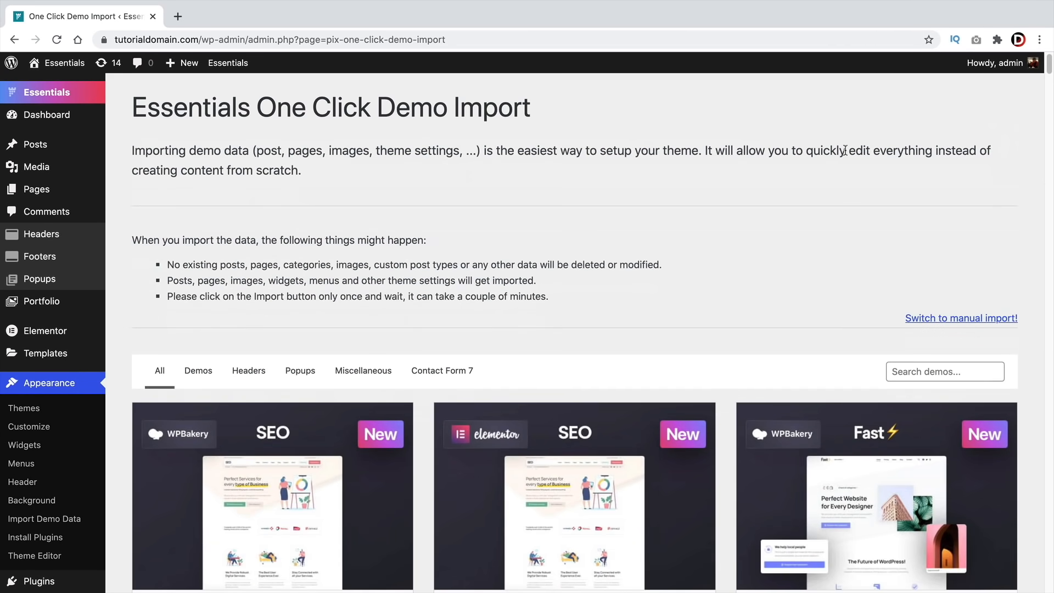
{"action": "scroll", "coordinate": [844, 150], "scroll_direction": "down", "scroll_amount": 3}
{"action": "left_click", "coordinate": [199, 238]}
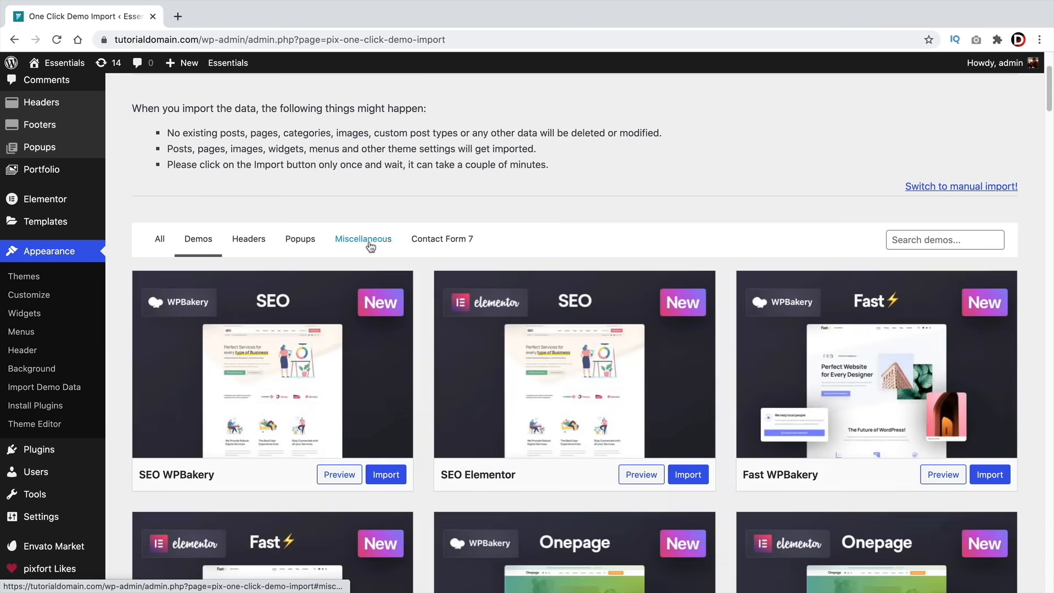
Import the Finance Elementor demo and view the site's front end.
{"action": "scroll", "coordinate": [454, 252], "scroll_direction": "down", "scroll_amount": 3}
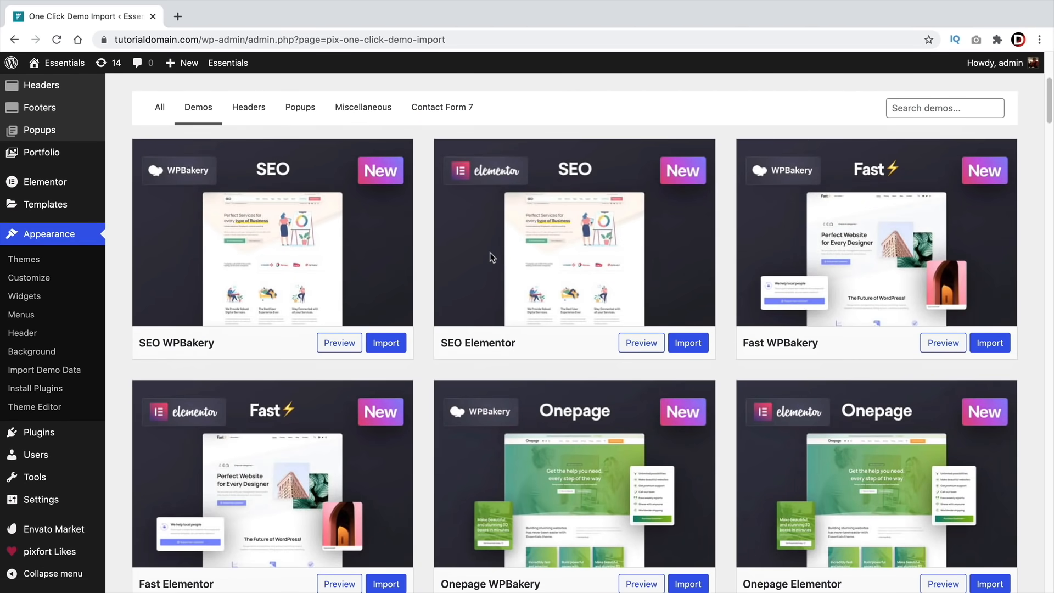
{"action": "scroll", "coordinate": [492, 258], "scroll_direction": "down", "scroll_amount": 7}
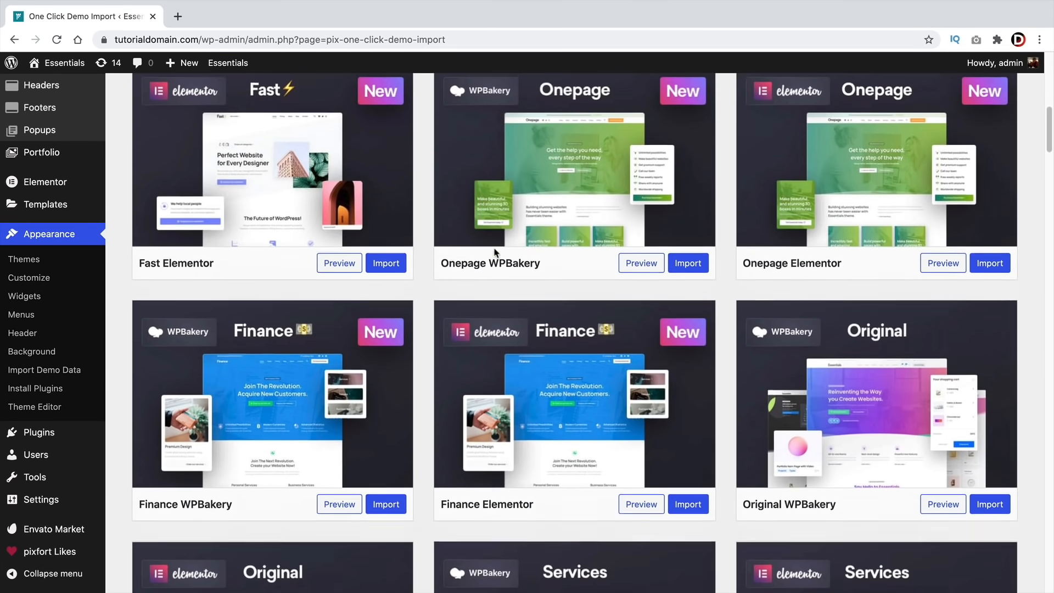
{"action": "scroll", "coordinate": [494, 250], "scroll_direction": "down", "scroll_amount": 3}
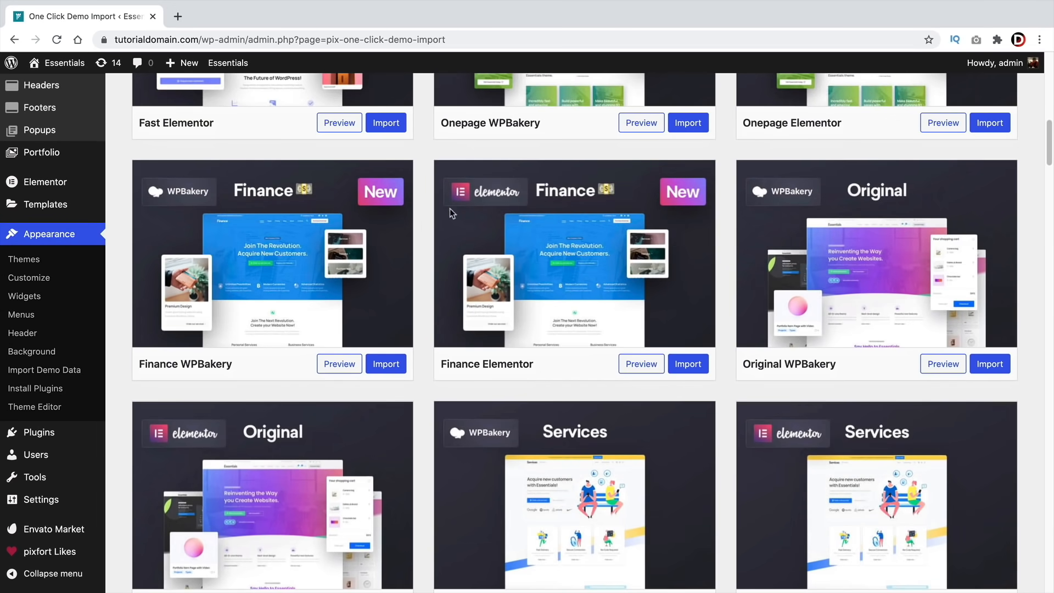
{"action": "left_click", "coordinate": [687, 364]}
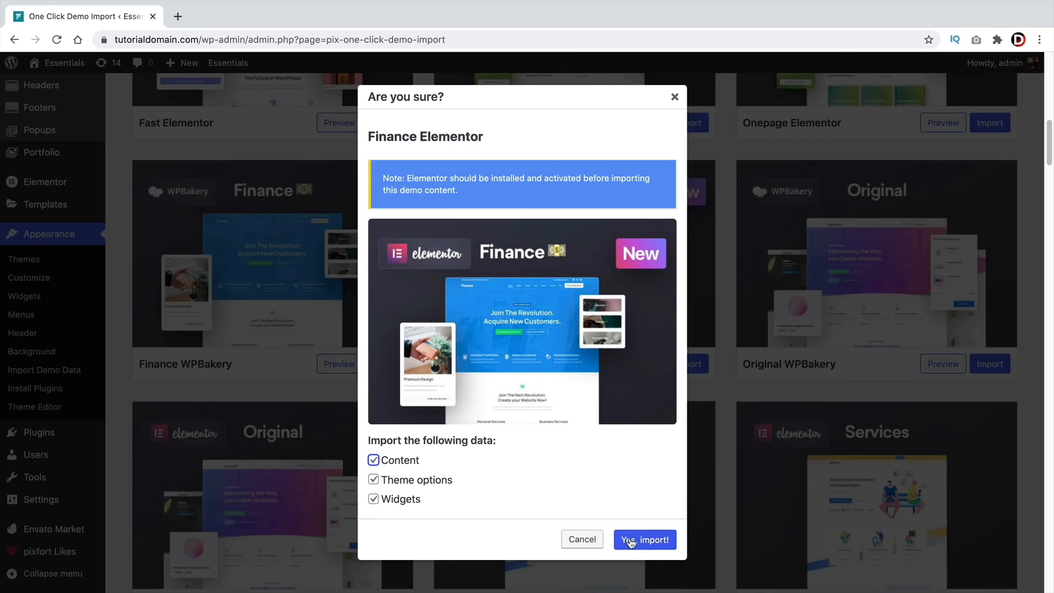
{"action": "left_click", "coordinate": [653, 539]}
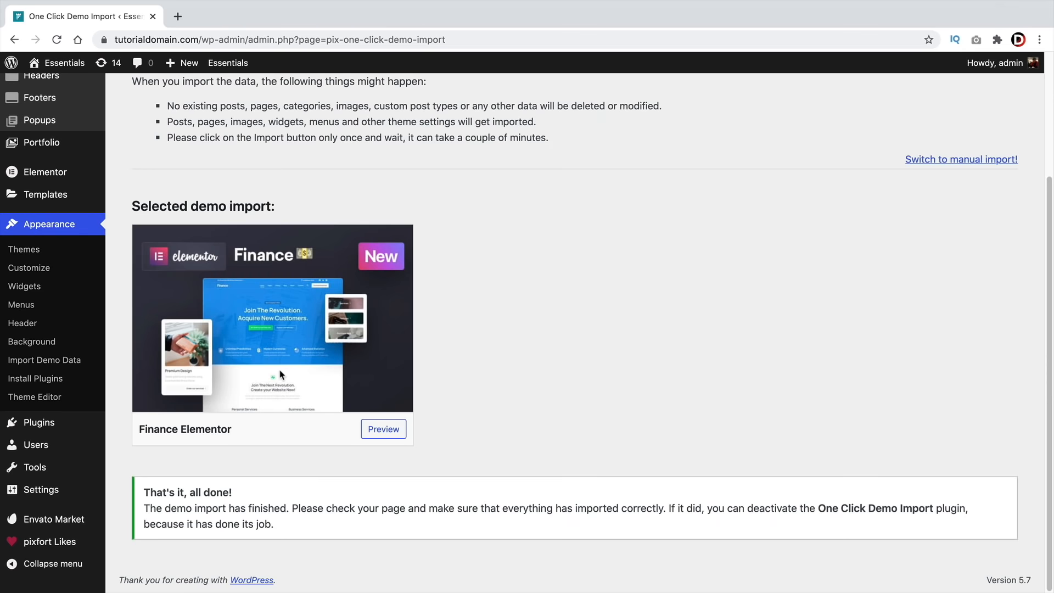
{"action": "left_click", "coordinate": [60, 86]}
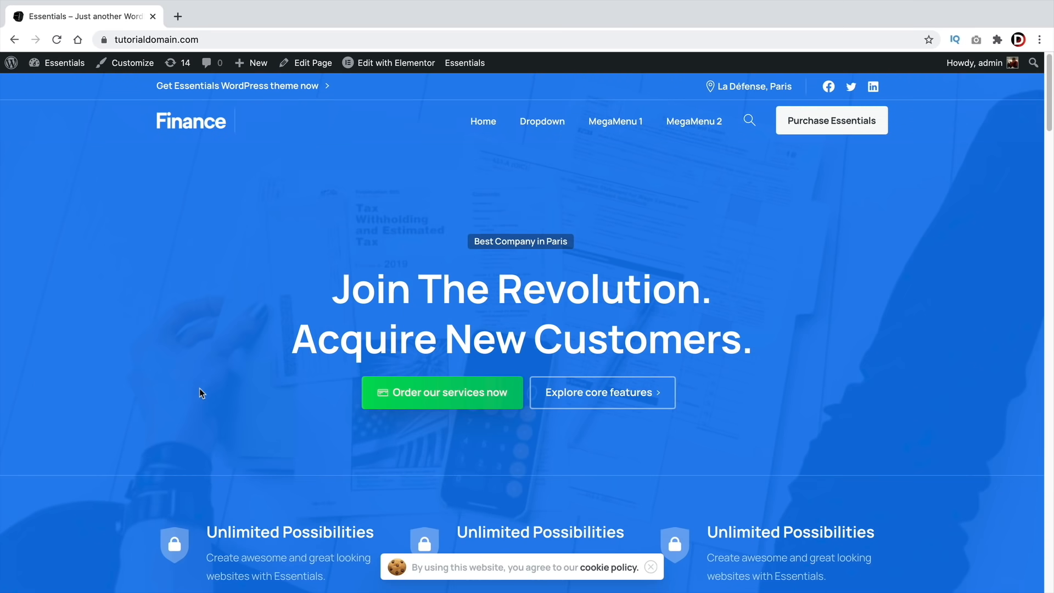
{"action": "scroll", "coordinate": [211, 397], "scroll_direction": "down", "scroll_amount": 6}
{"action": "scroll", "coordinate": [212, 402], "scroll_direction": "down", "scroll_amount": 7}
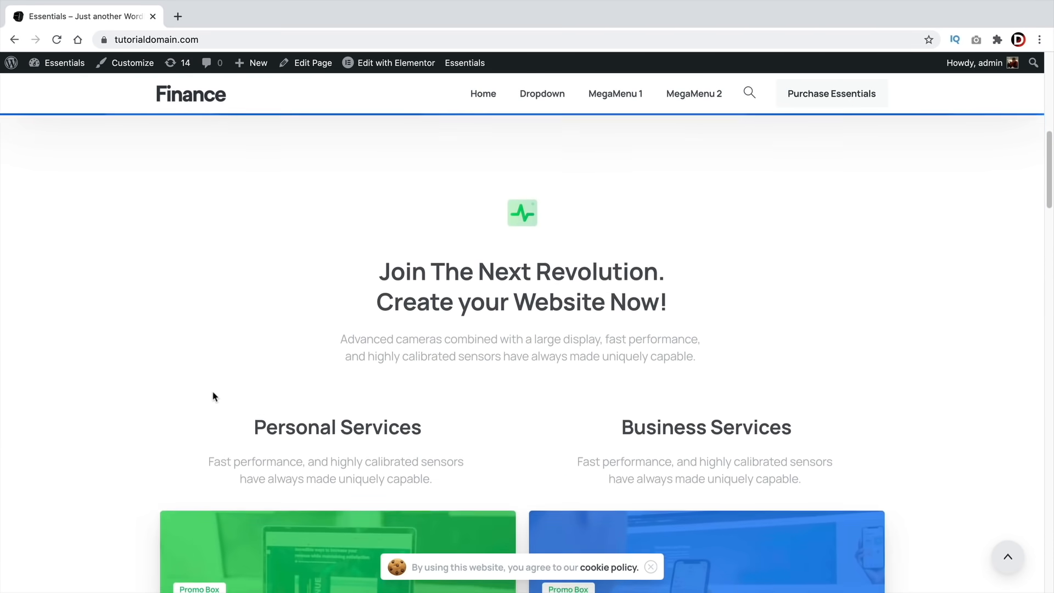
{"action": "scroll", "coordinate": [214, 397], "scroll_direction": "down", "scroll_amount": 1}
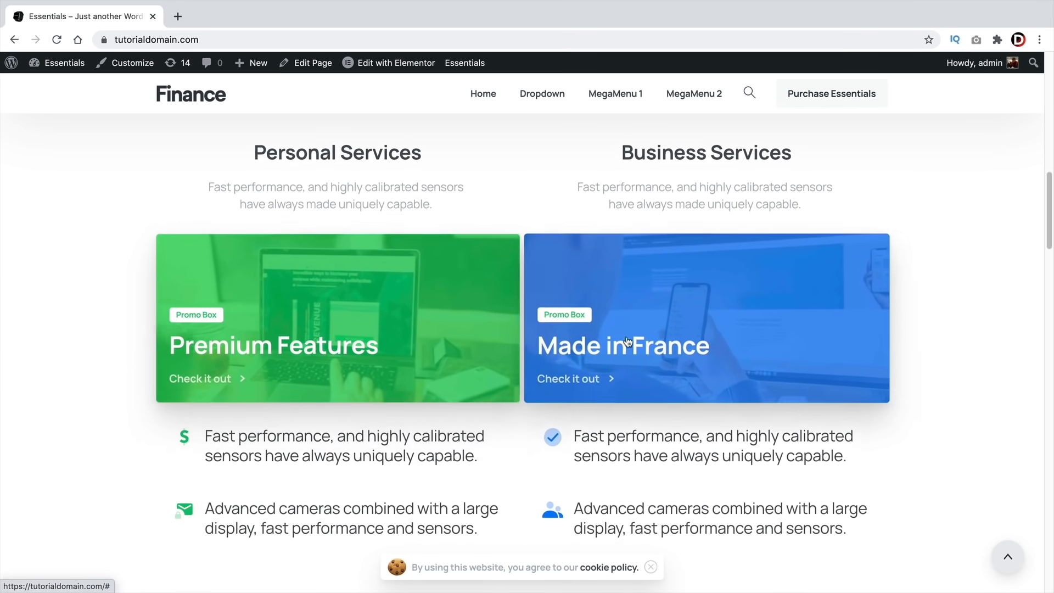
{"action": "scroll", "coordinate": [403, 343], "scroll_direction": "down", "scroll_amount": 6}
{"action": "scroll", "coordinate": [403, 343], "scroll_direction": "down", "scroll_amount": 12}
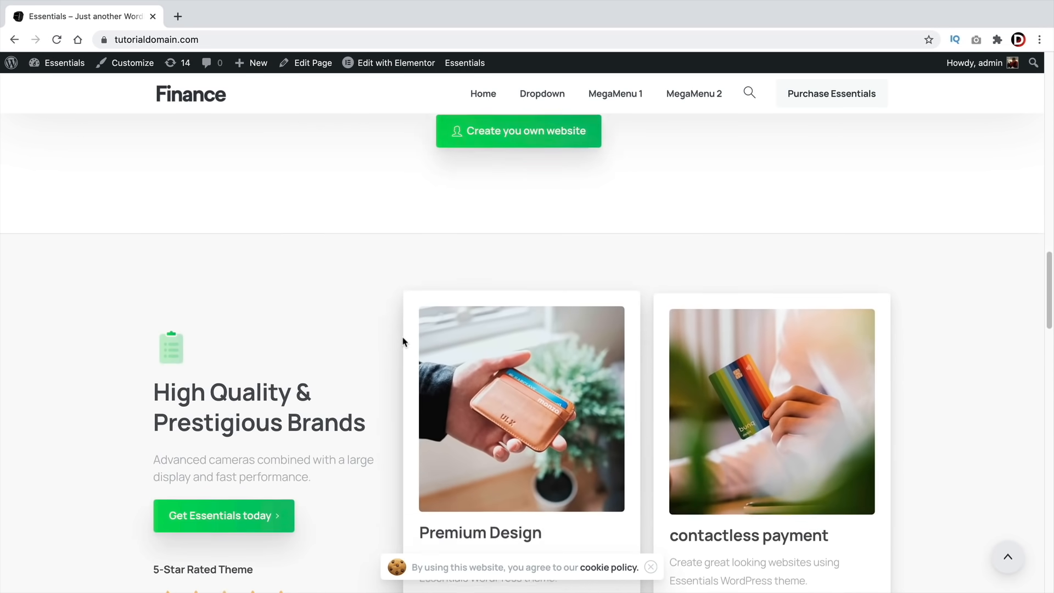
{"action": "scroll", "coordinate": [402, 342], "scroll_direction": "down", "scroll_amount": 10}
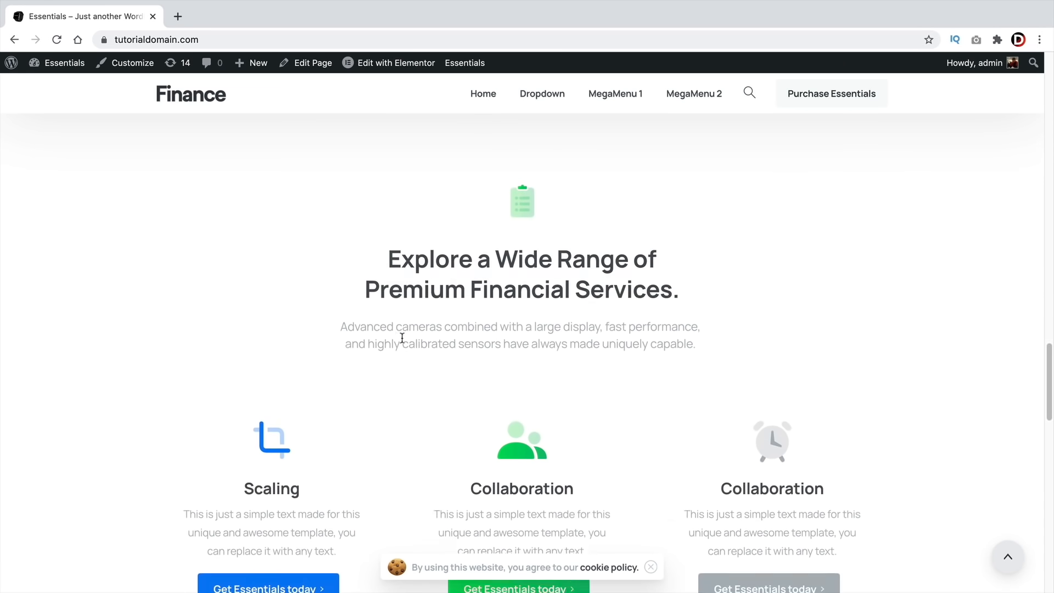
{"action": "scroll", "coordinate": [400, 342], "scroll_direction": "down", "scroll_amount": 10}
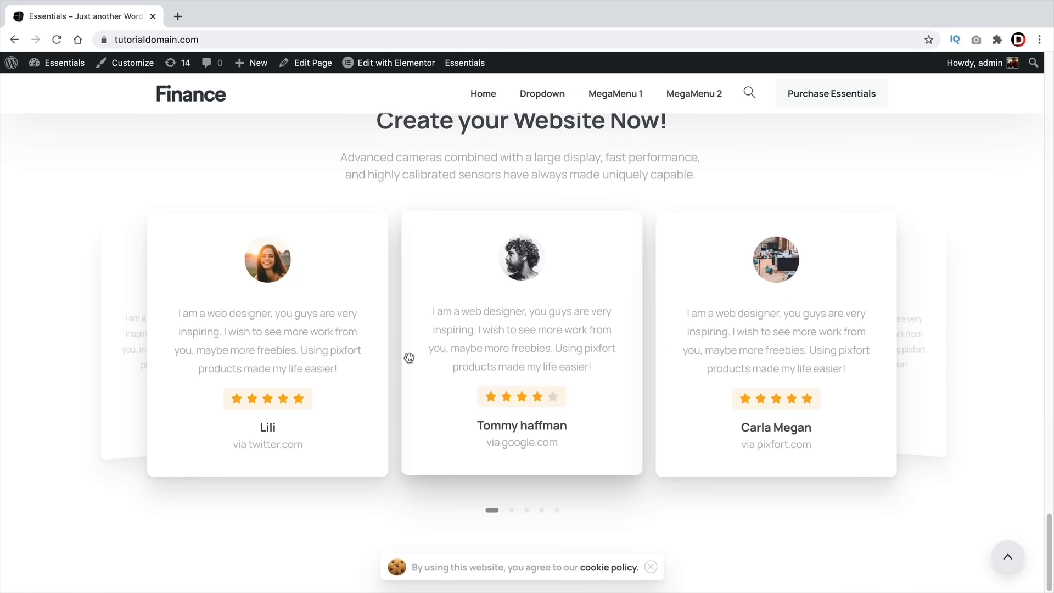
{"action": "scroll", "coordinate": [488, 398], "scroll_direction": "up", "scroll_amount": 10}
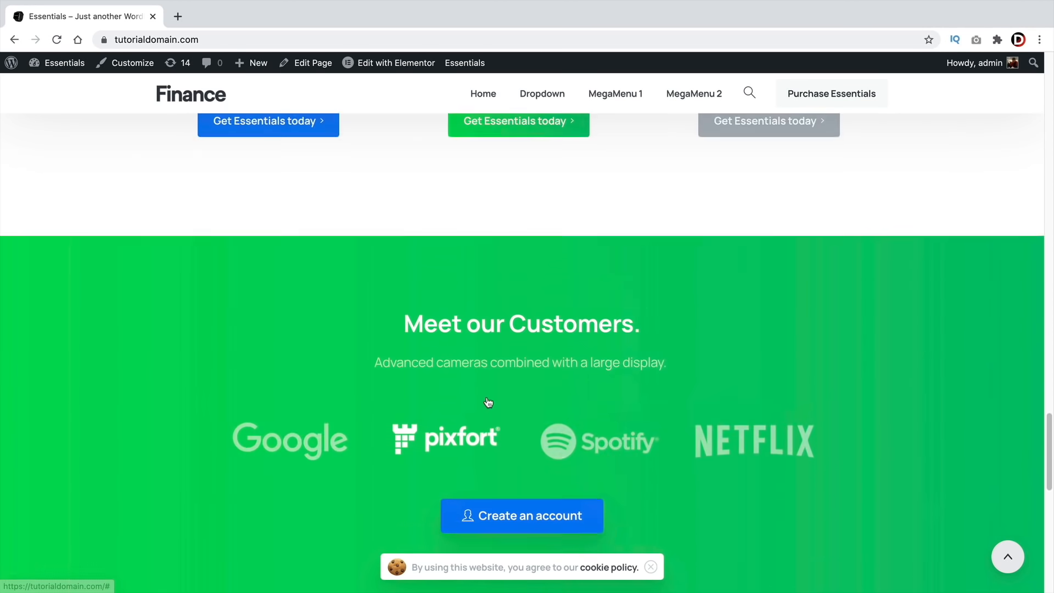
{"action": "scroll", "coordinate": [488, 402], "scroll_direction": "up", "scroll_amount": 15}
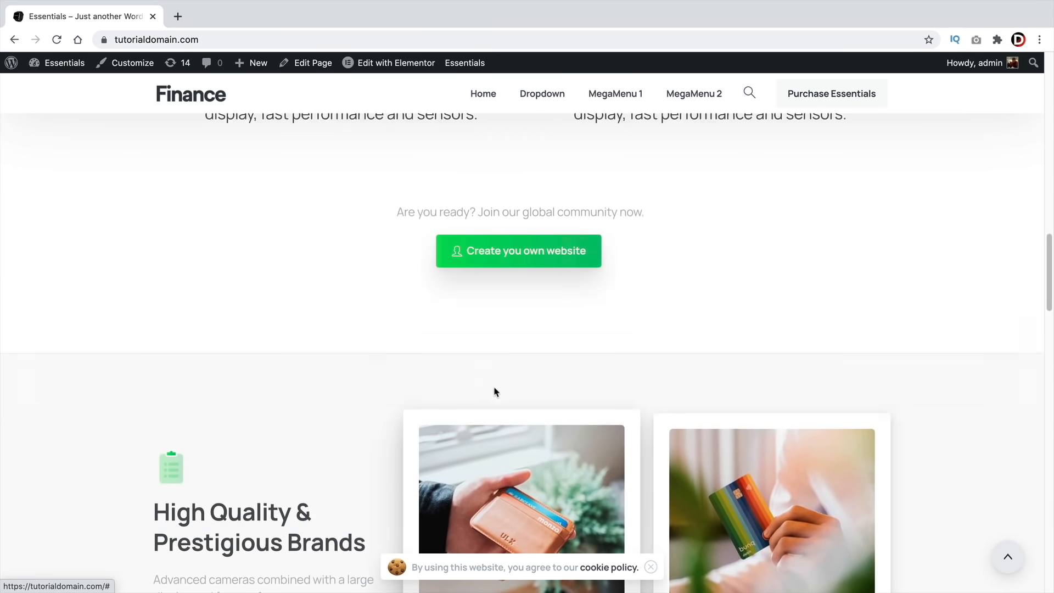
{"action": "scroll", "coordinate": [495, 391], "scroll_direction": "up", "scroll_amount": 15}
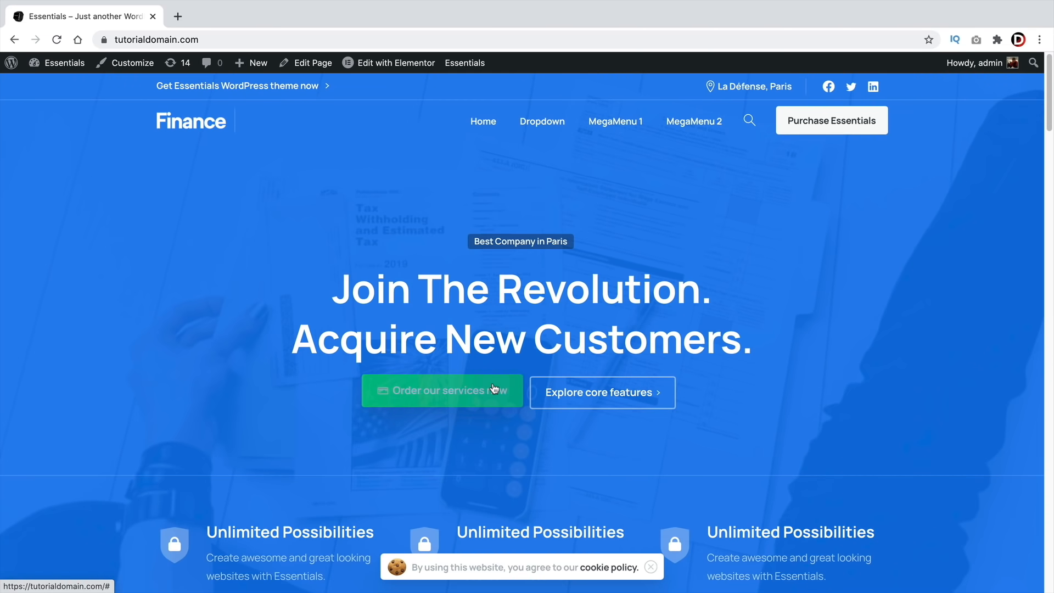
{"action": "mouse_move", "coordinate": [252, 63]}
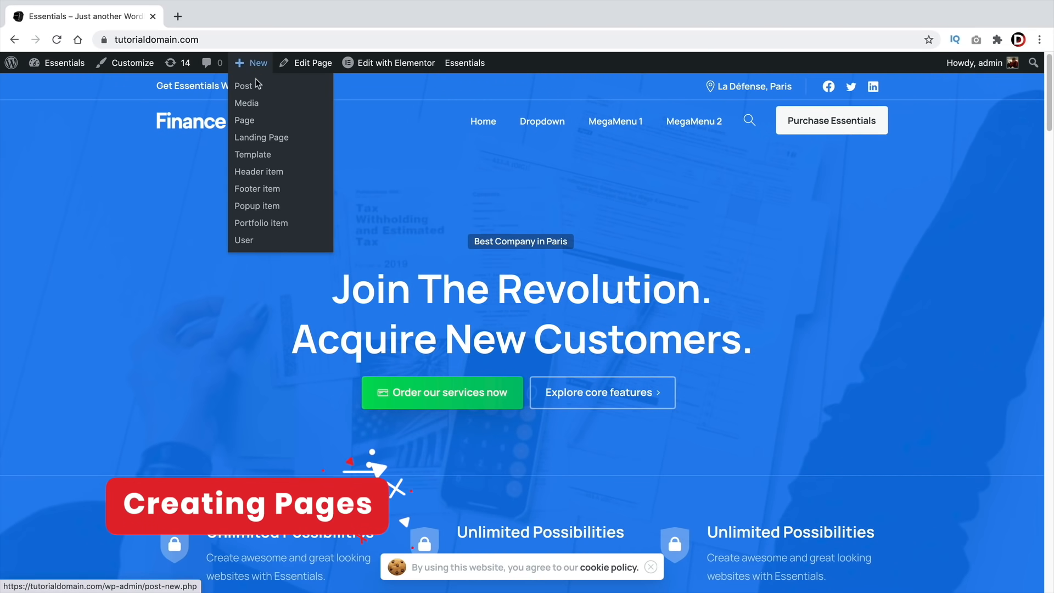
Create a new page titled 'About Us' and publish it.
{"action": "left_click", "coordinate": [247, 122]}
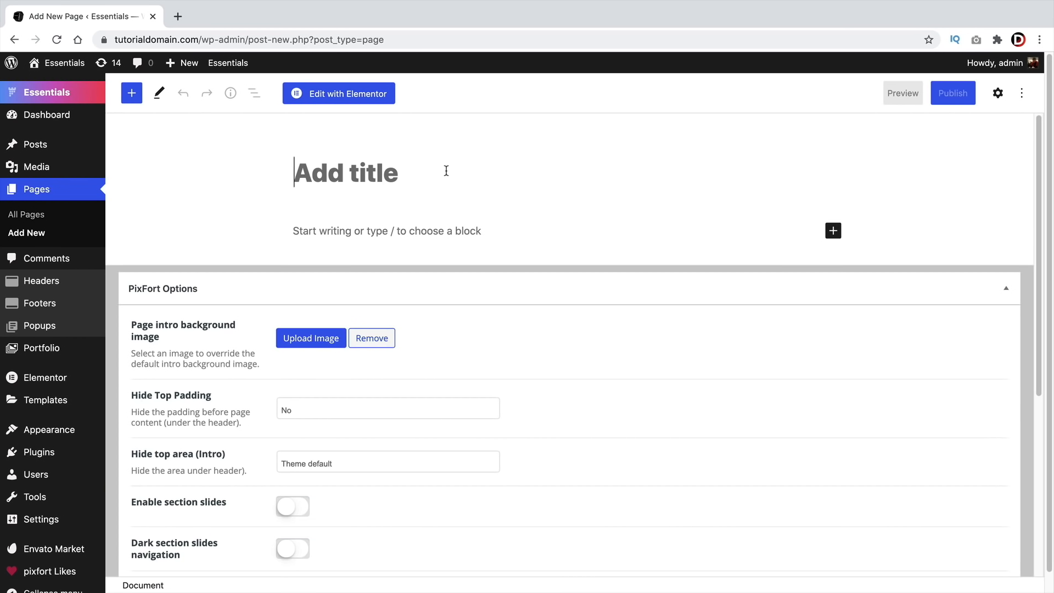
{"action": "type", "text": "About Us"}
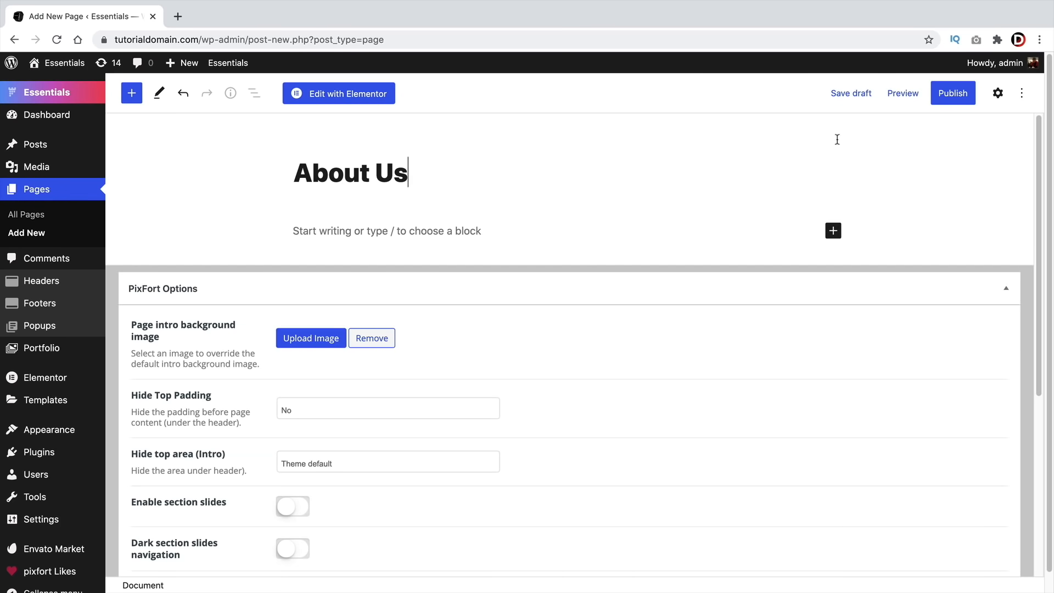
{"action": "left_click", "coordinate": [952, 93]}
{"action": "left_click", "coordinate": [925, 92]}
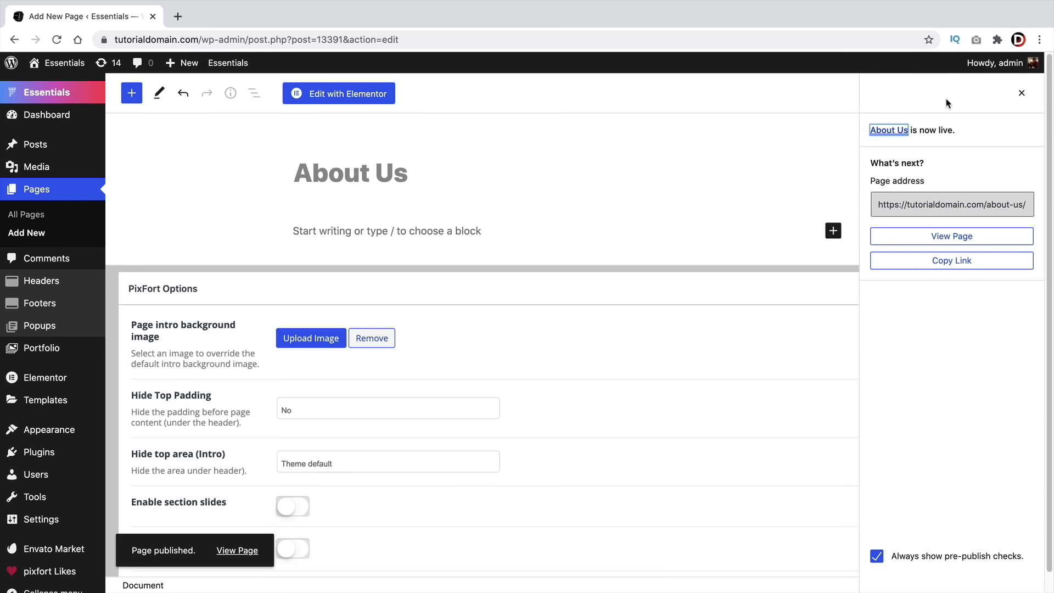
{"action": "left_click", "coordinate": [1019, 94]}
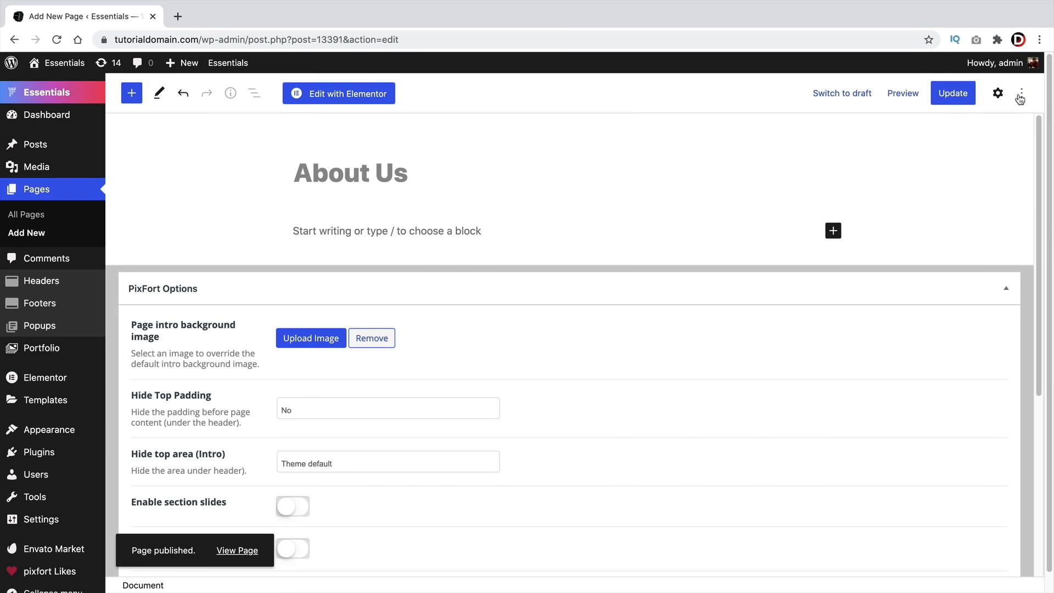
Keep the page's intro area at Theme default and adjust other page settings.
{"action": "left_click", "coordinate": [996, 95]}
{"action": "scroll", "coordinate": [465, 404], "scroll_direction": "down", "scroll_amount": 5}
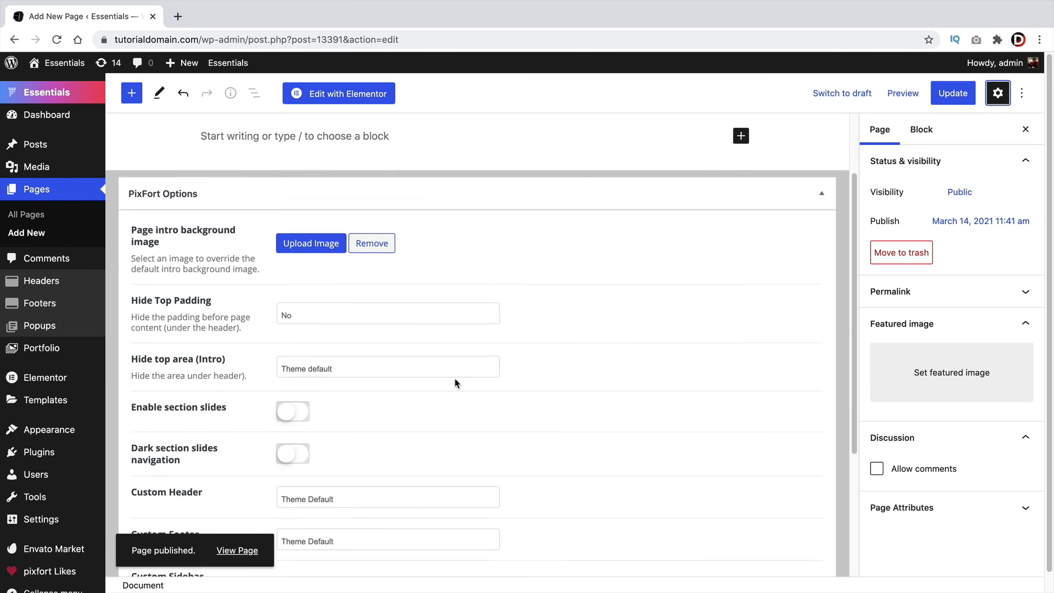
{"action": "scroll", "coordinate": [167, 170], "scroll_direction": "up", "scroll_amount": 2}
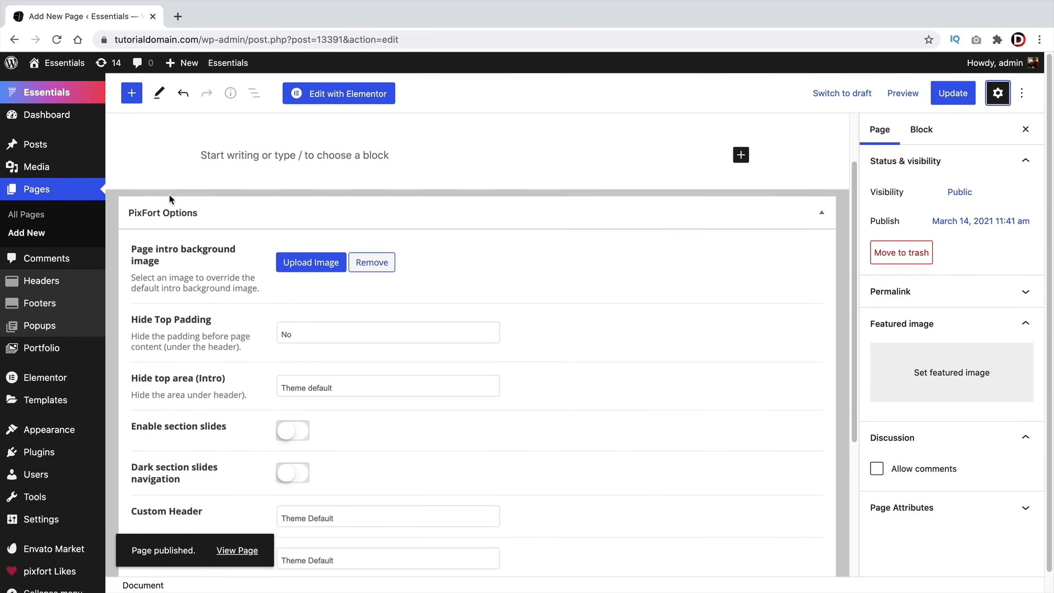
{"action": "scroll", "coordinate": [184, 264], "scroll_direction": "down", "scroll_amount": 2}
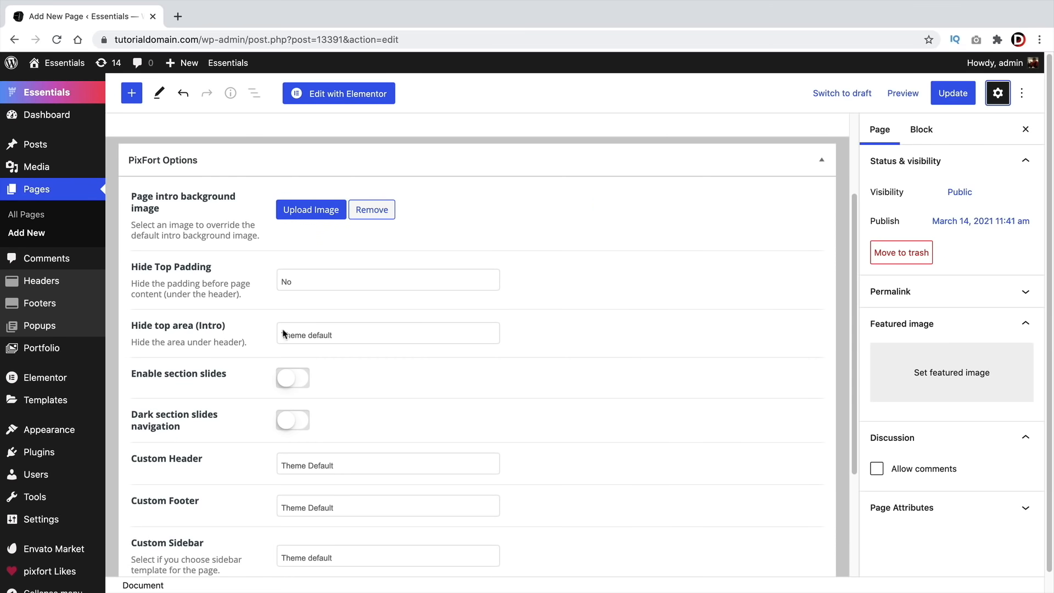
{"action": "left_click", "coordinate": [323, 337]}
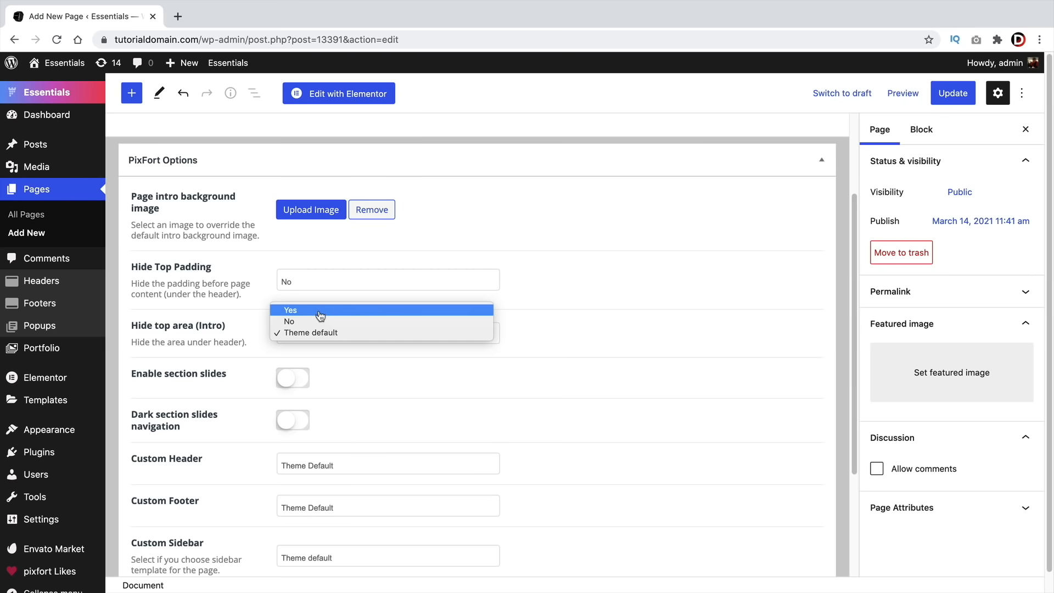
{"action": "left_click", "coordinate": [323, 332]}
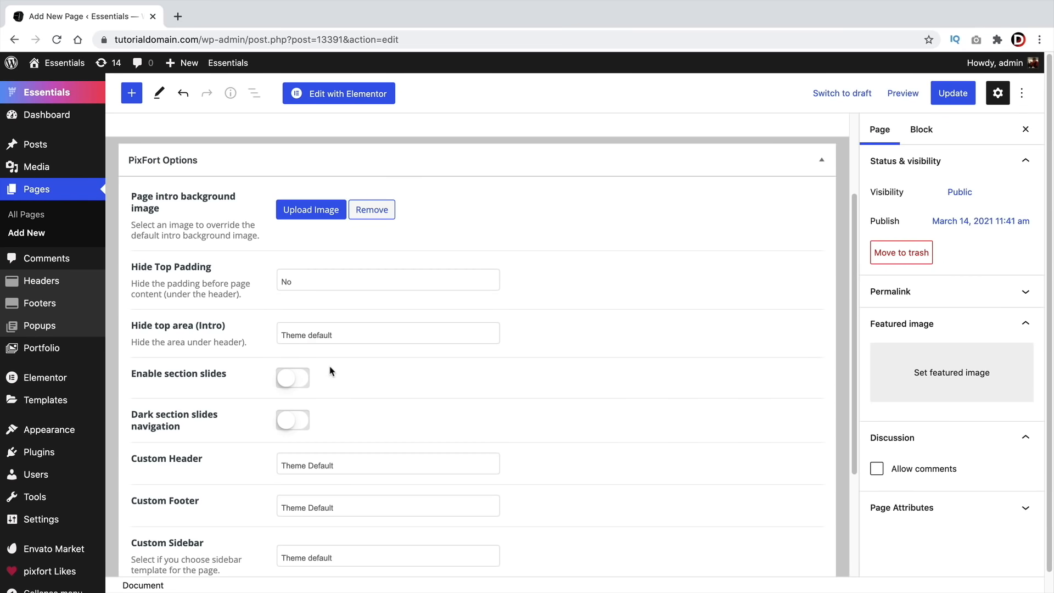
{"action": "scroll", "coordinate": [321, 360], "scroll_direction": "down", "scroll_amount": 3}
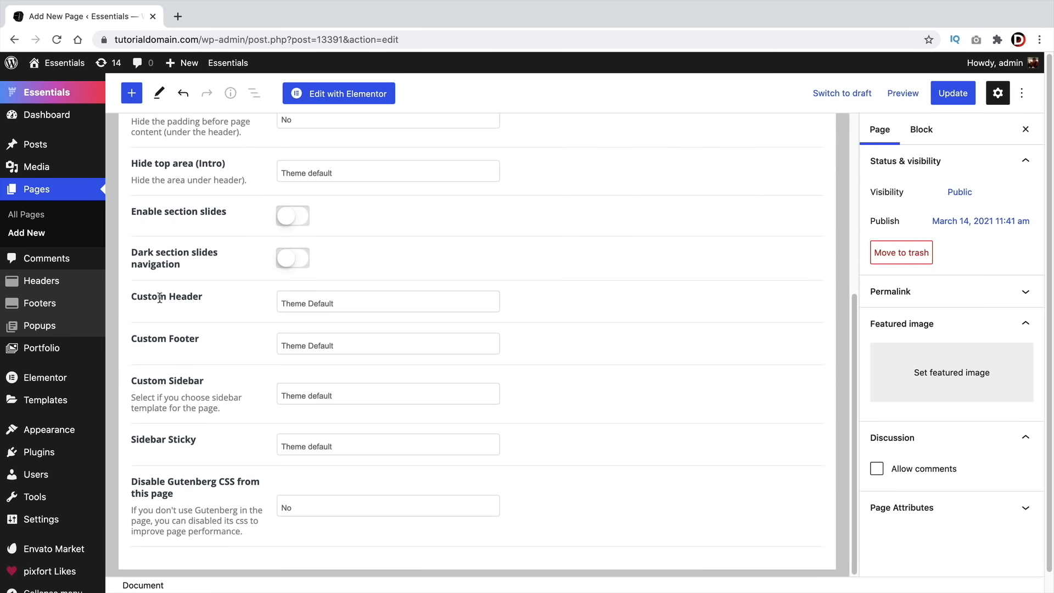
{"action": "left_click_drag", "start_coordinate": [147, 298], "coordinate": [192, 296]}
{"action": "left_click_drag", "start_coordinate": [147, 340], "coordinate": [227, 343]}
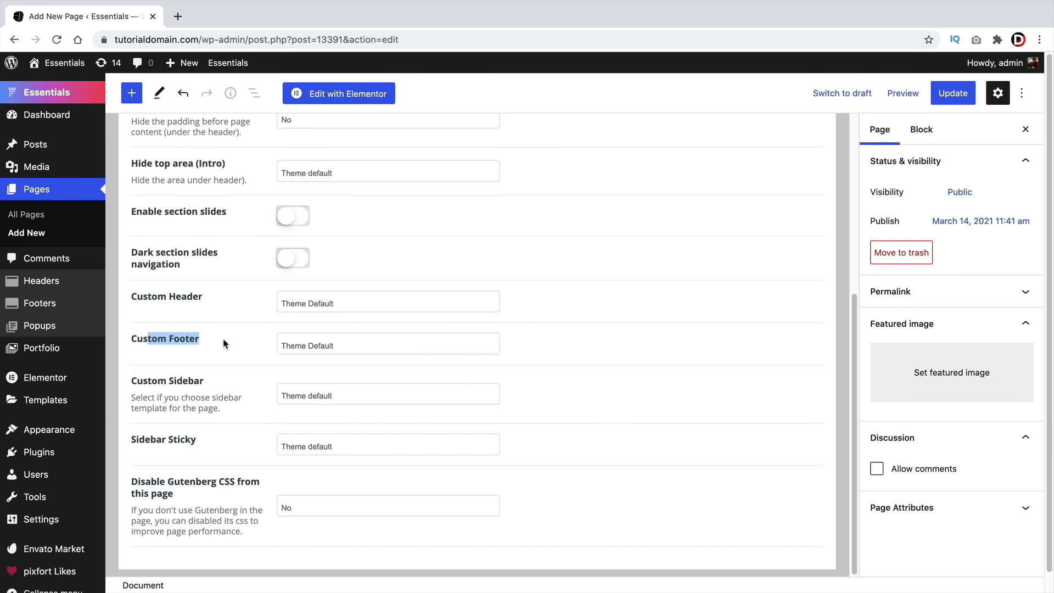
{"action": "scroll", "coordinate": [225, 343], "scroll_direction": "up", "scroll_amount": 6}
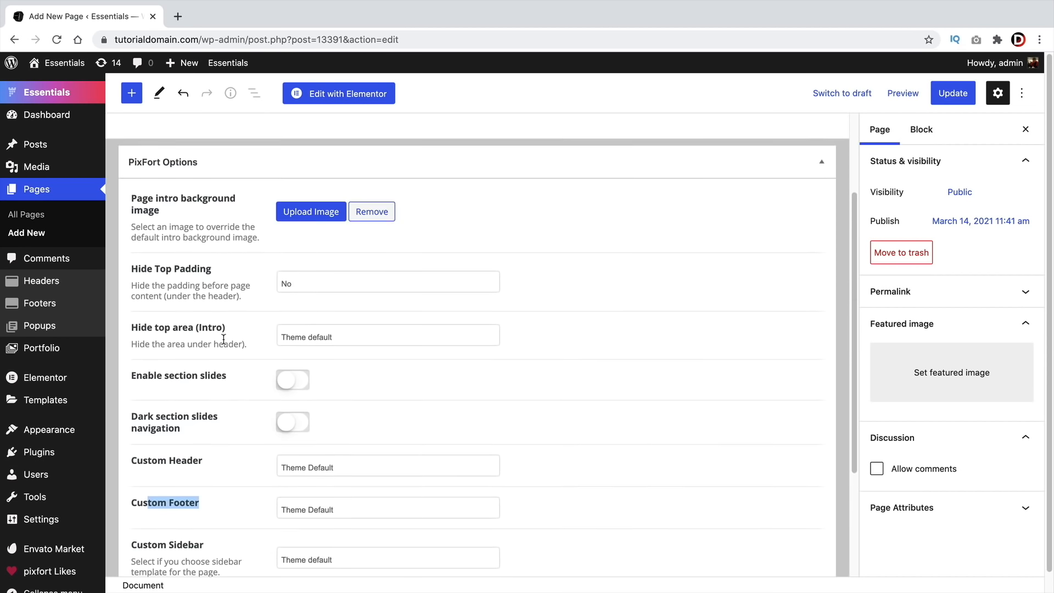
Preview the About Us page in a new tab, then return to the editor.
{"action": "left_click", "coordinate": [918, 94]}
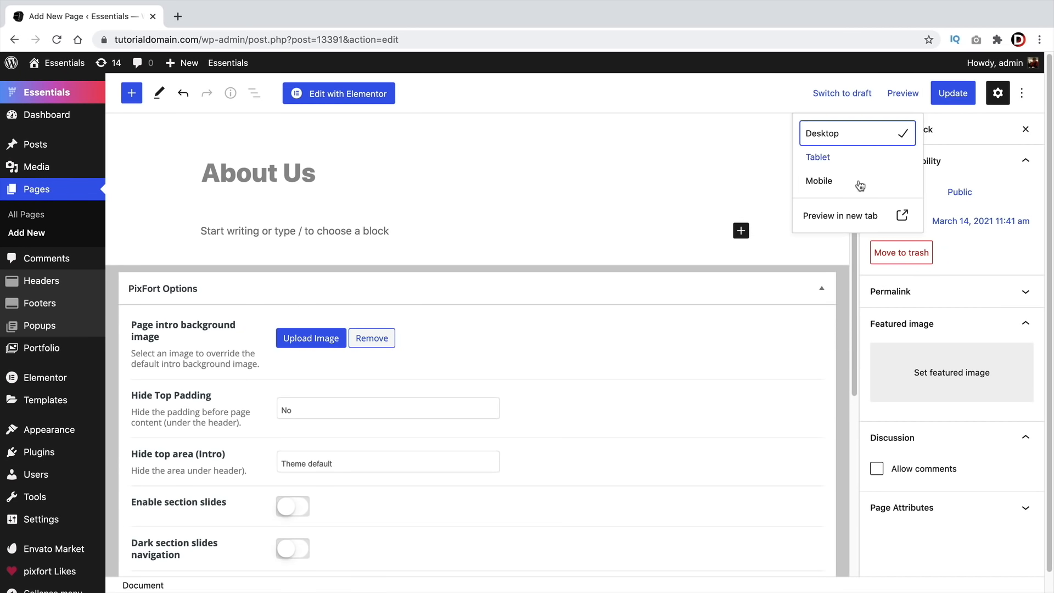
{"action": "left_click", "coordinate": [851, 215]}
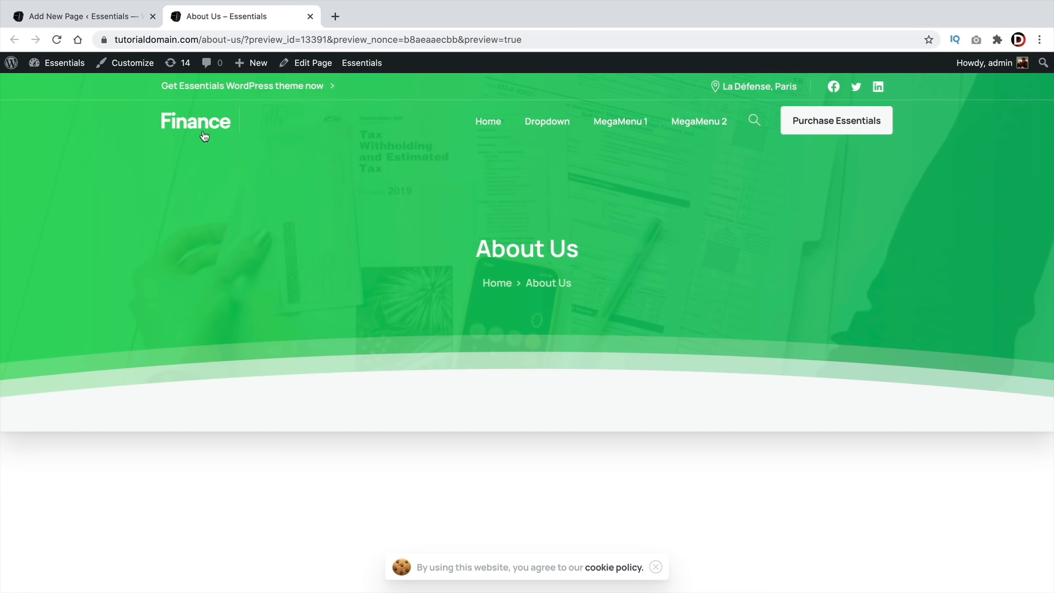
{"action": "left_click", "coordinate": [109, 17]}
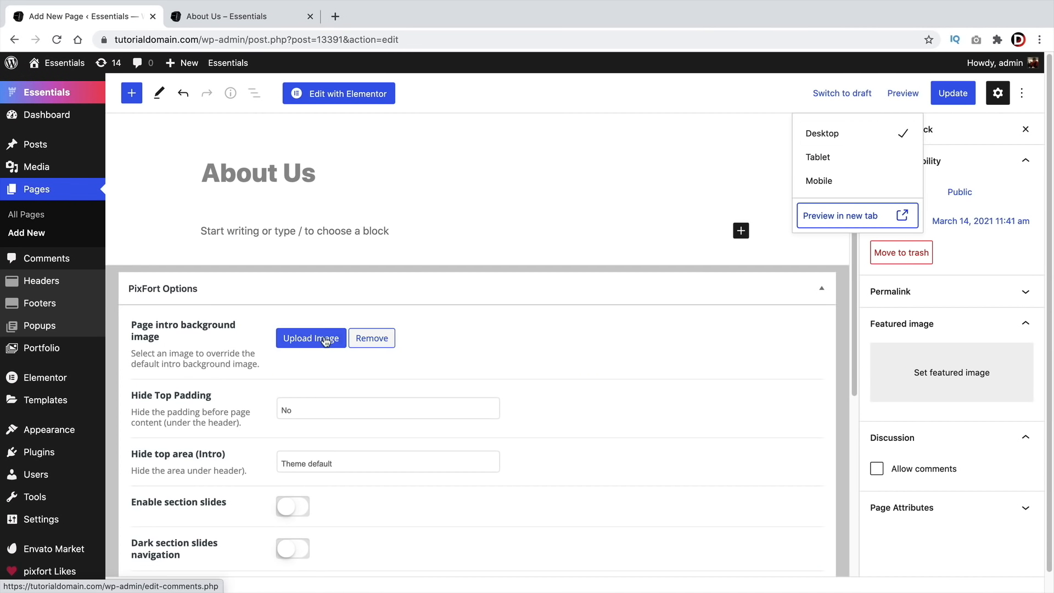
{"action": "scroll", "coordinate": [323, 362], "scroll_direction": "down", "scroll_amount": 2}
Set Hide top area (Intro) to Yes in PixFort Options and update the page.
{"action": "left_click", "coordinate": [317, 397]}
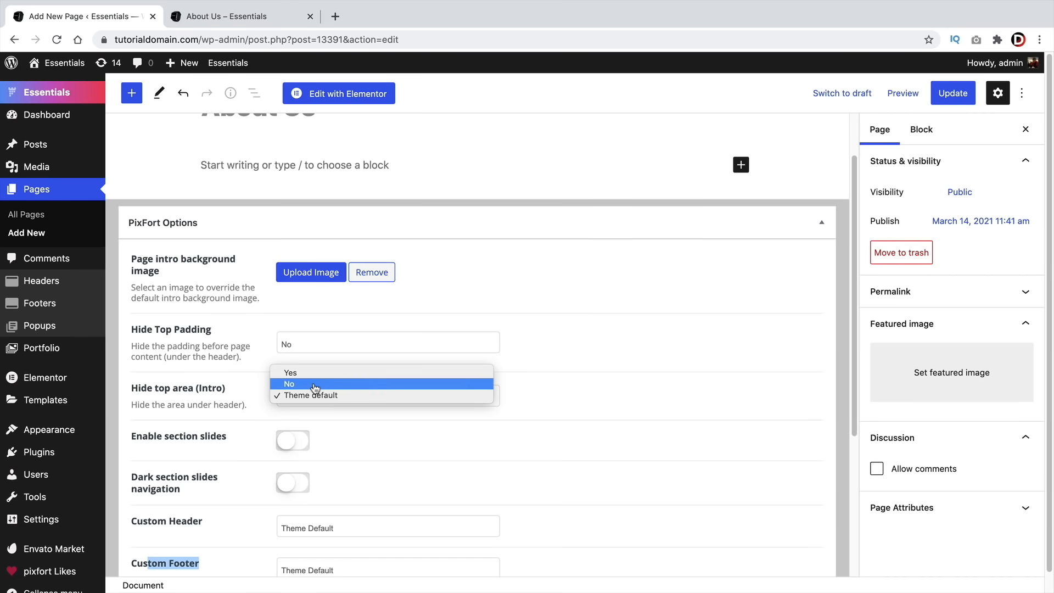
{"action": "left_click", "coordinate": [313, 373]}
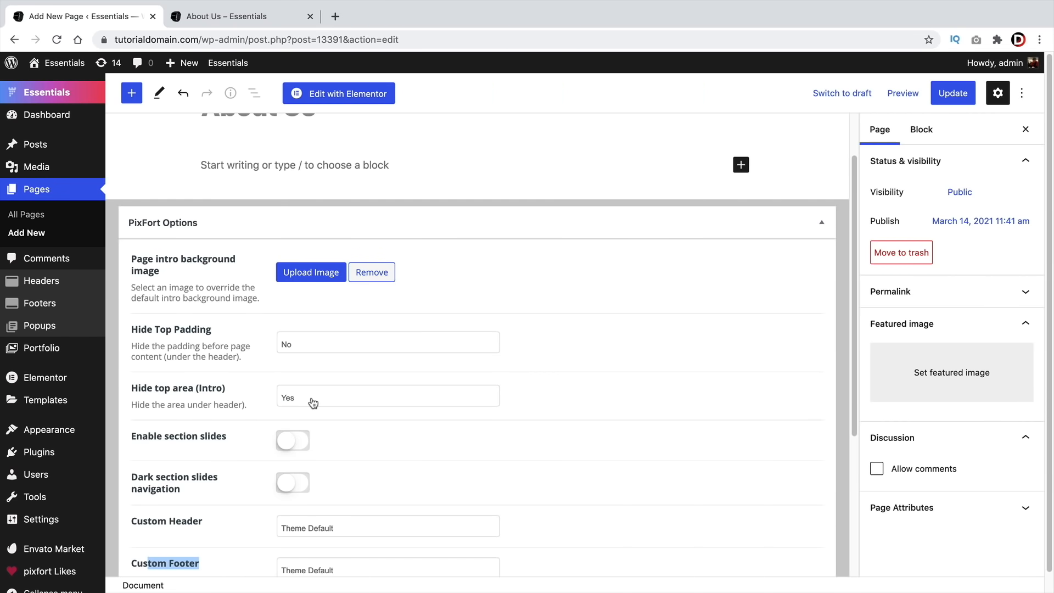
{"action": "left_click", "coordinate": [953, 94]}
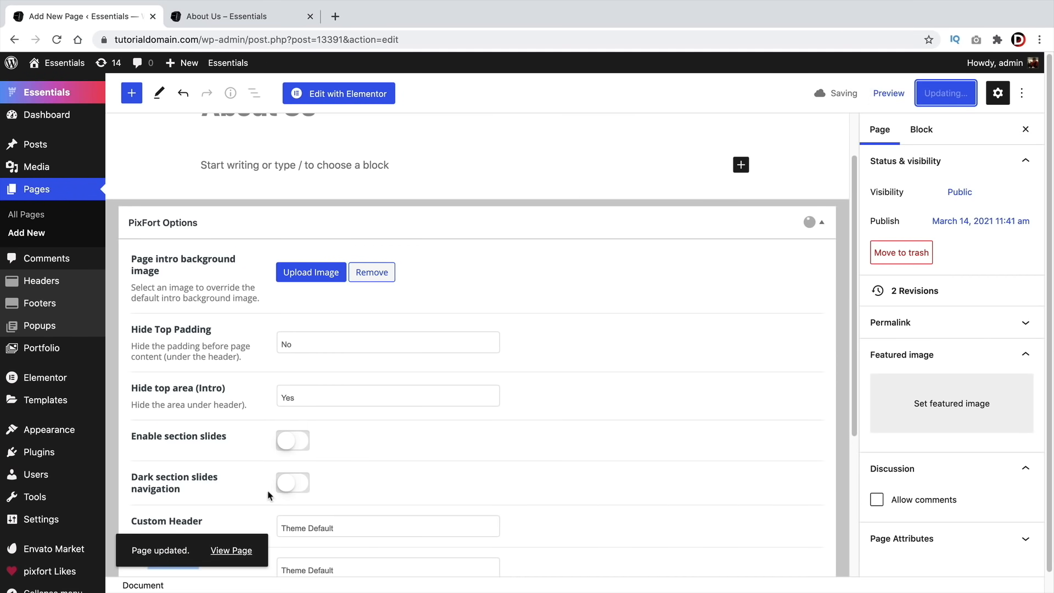
Preview the updated About Us page in a new tab, then open it in Elementor.
{"action": "left_click", "coordinate": [885, 99]}
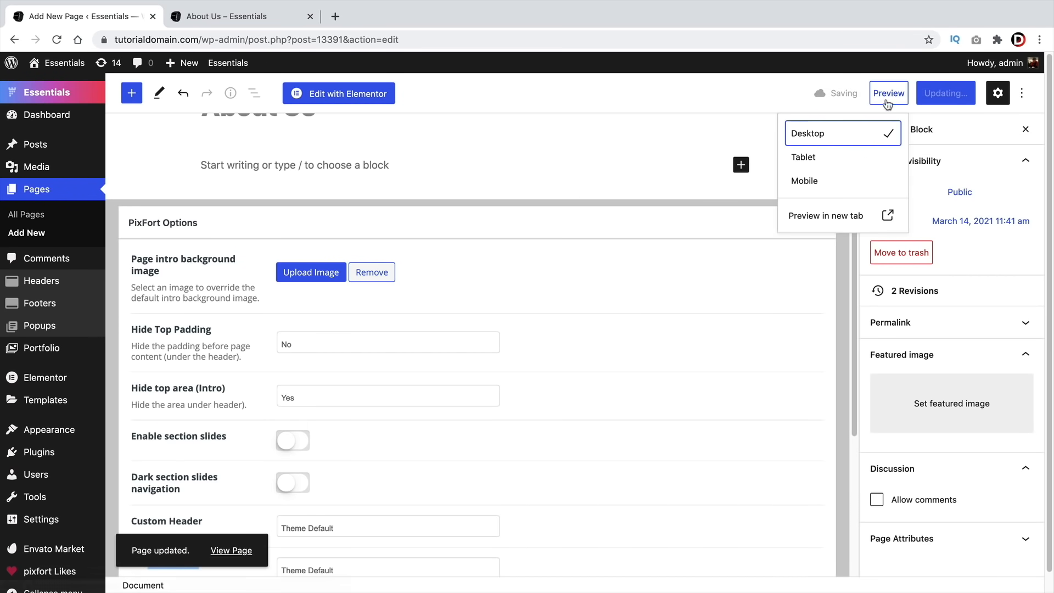
{"action": "left_click", "coordinate": [851, 215]}
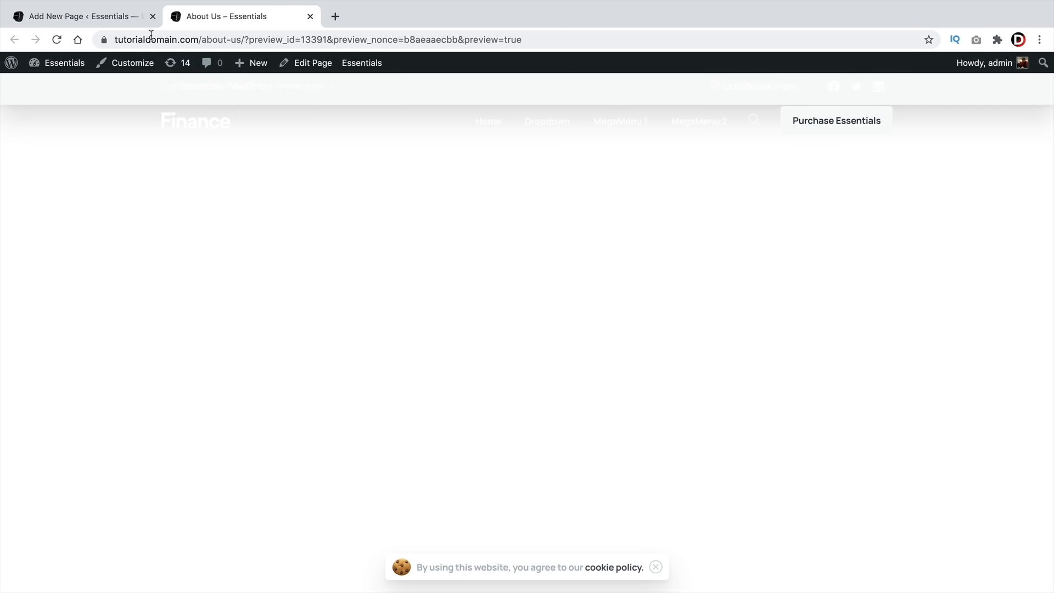
{"action": "left_click", "coordinate": [120, 19]}
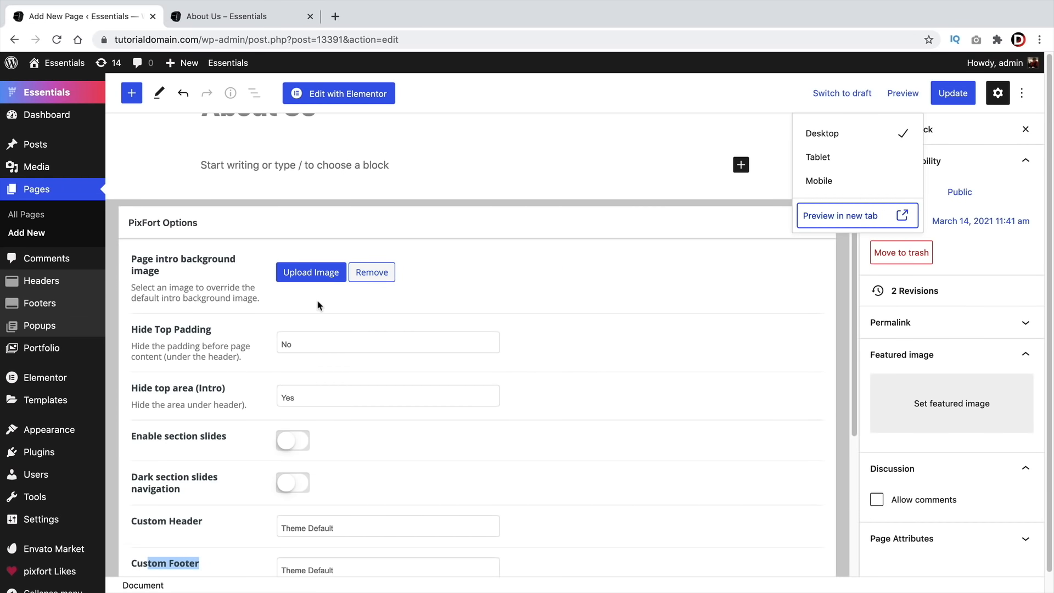
{"action": "scroll", "coordinate": [427, 383], "scroll_direction": "up", "scroll_amount": 2}
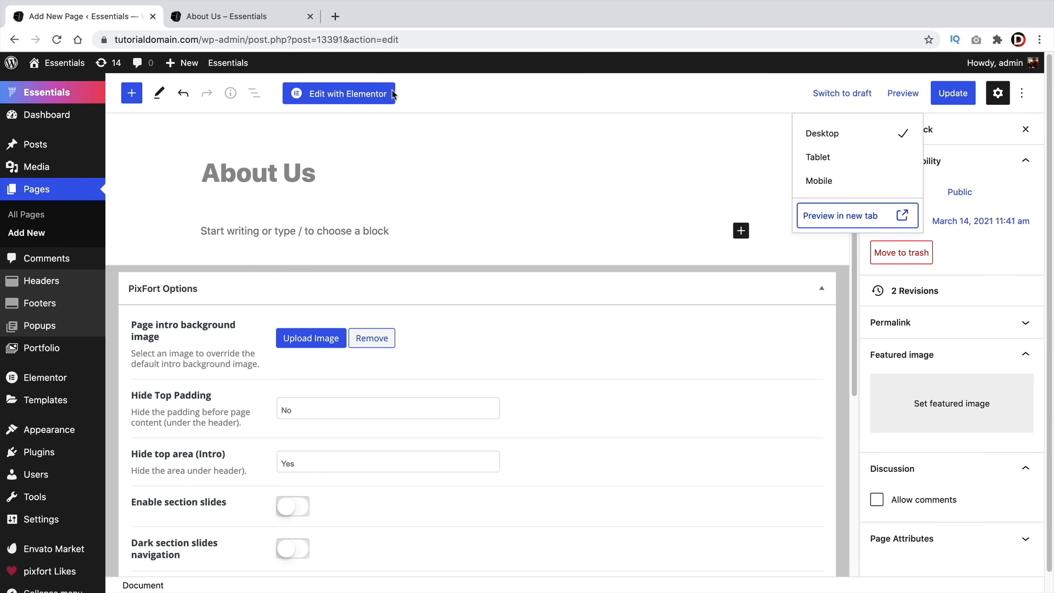
{"action": "left_click", "coordinate": [352, 95]}
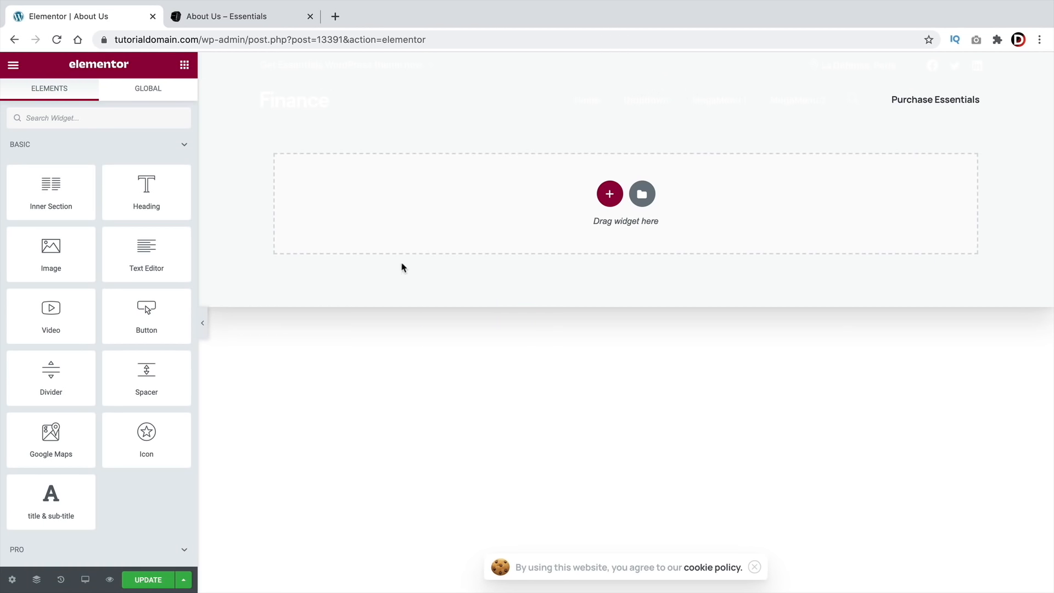
Add a three-column section, delete it again, and open the template library.
{"action": "left_click", "coordinate": [607, 196]}
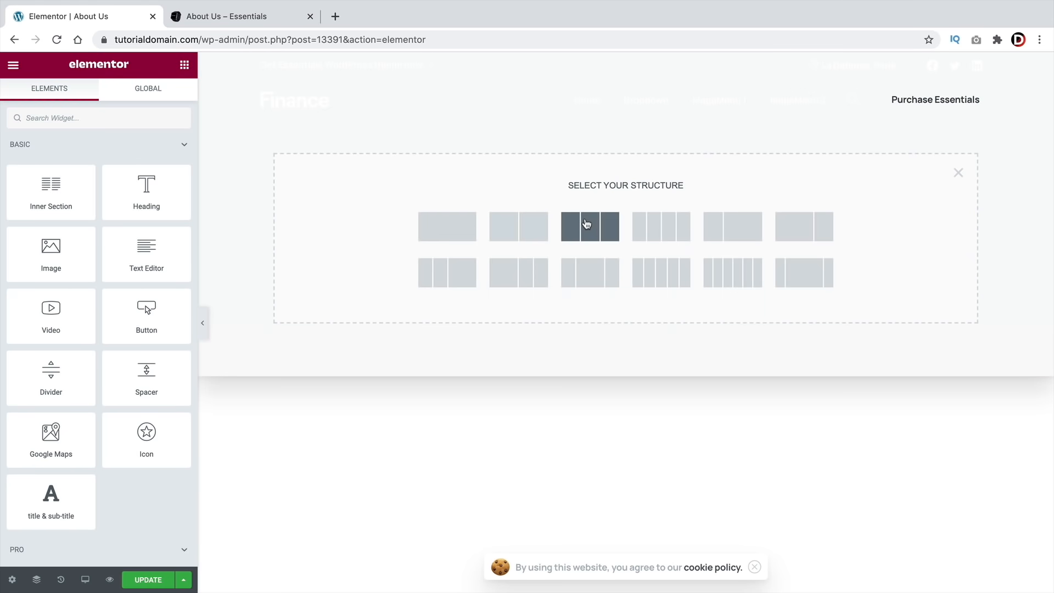
{"action": "left_click", "coordinate": [586, 224]}
{"action": "left_click", "coordinate": [184, 65]}
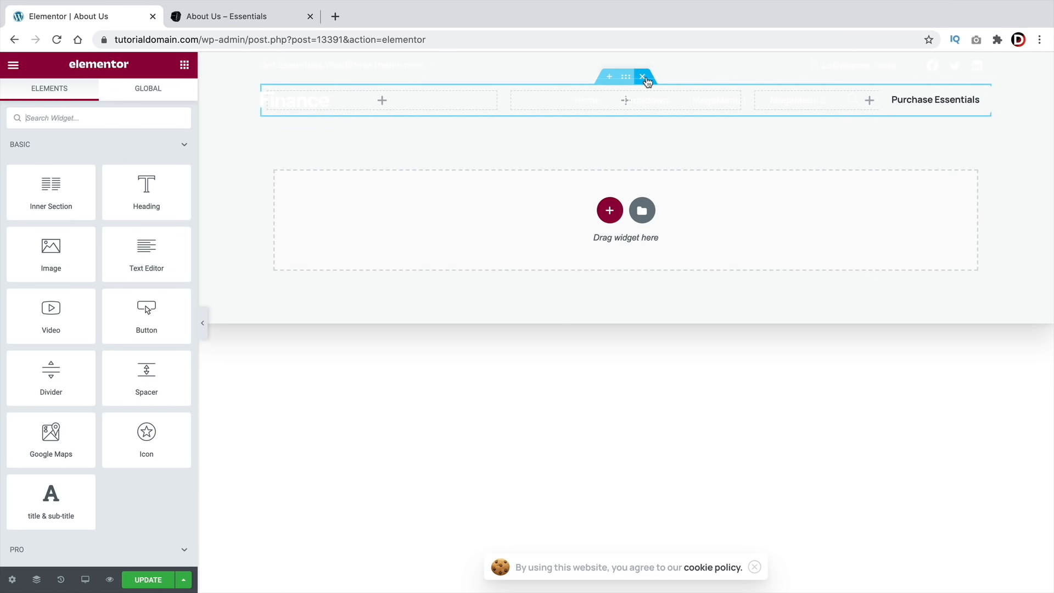
{"action": "left_click", "coordinate": [643, 77]}
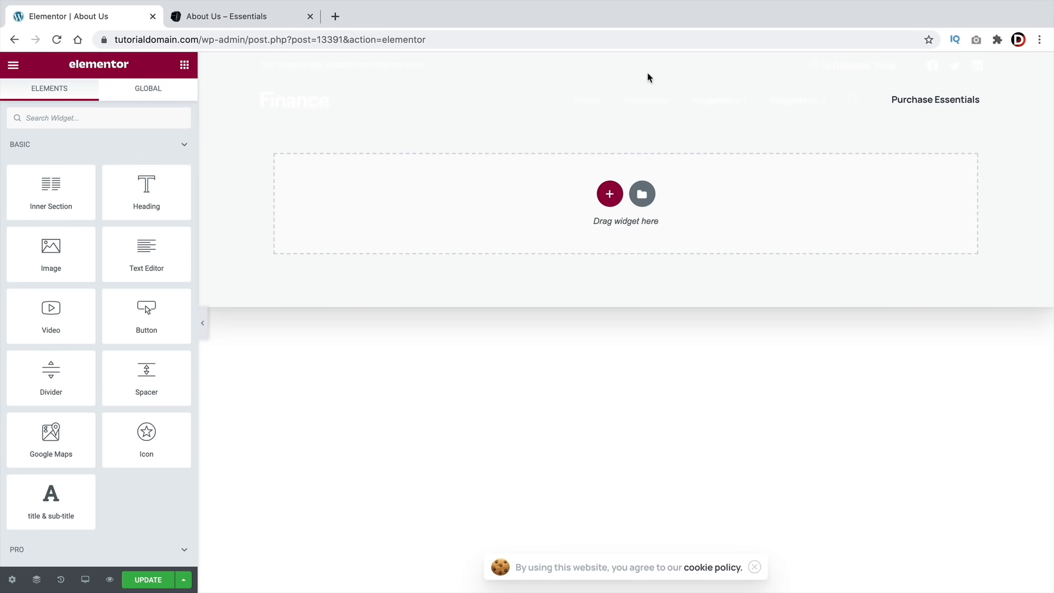
{"action": "left_click", "coordinate": [642, 196]}
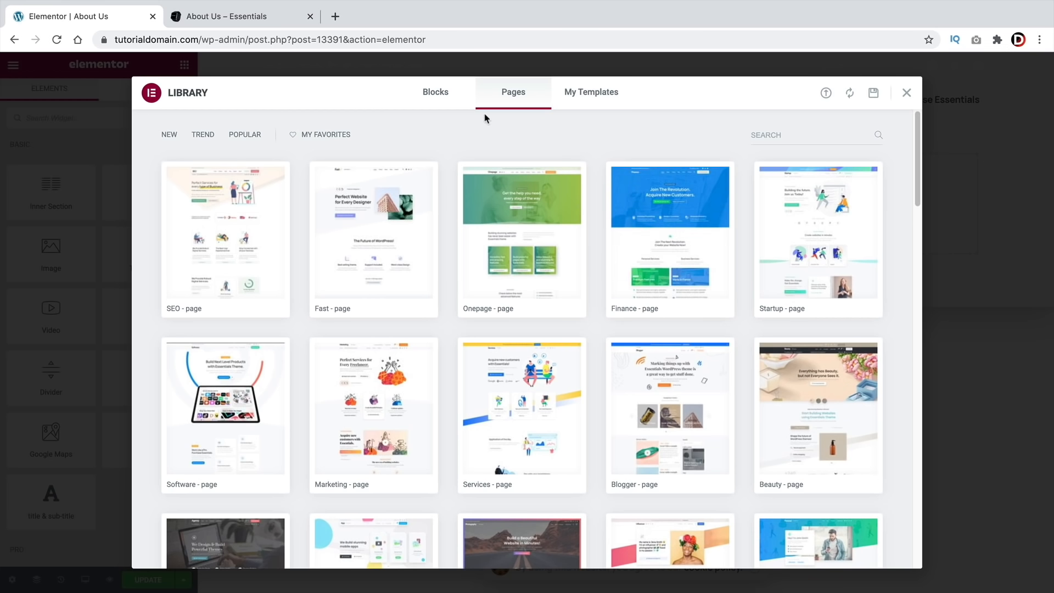
Browse the Blocks tab and preview the 'Reinventing the Way you Create Websites' hero block.
{"action": "left_click", "coordinate": [442, 101]}
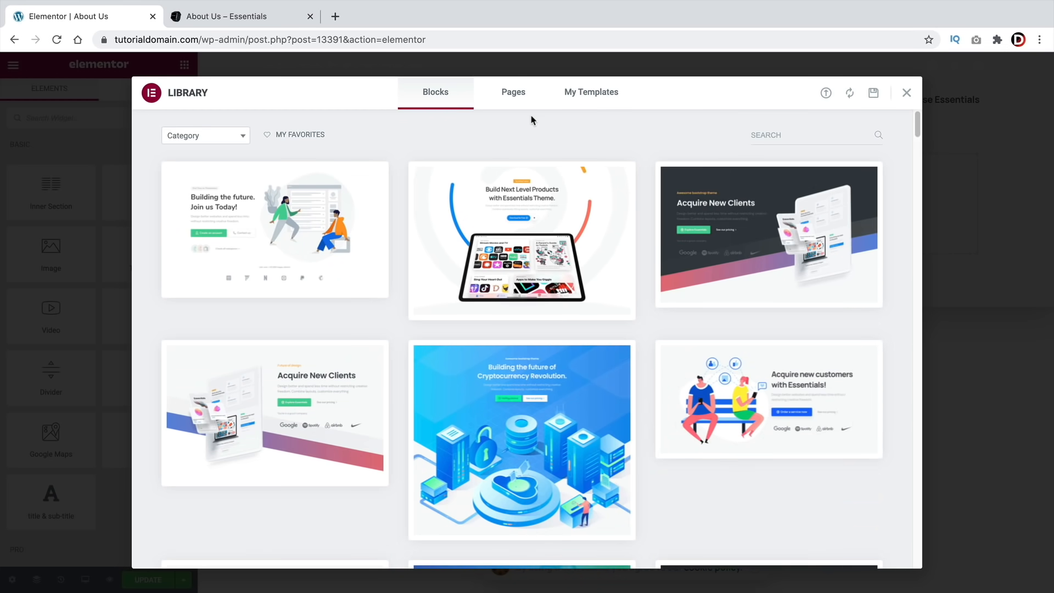
{"action": "scroll", "coordinate": [639, 184], "scroll_direction": "down", "scroll_amount": 10}
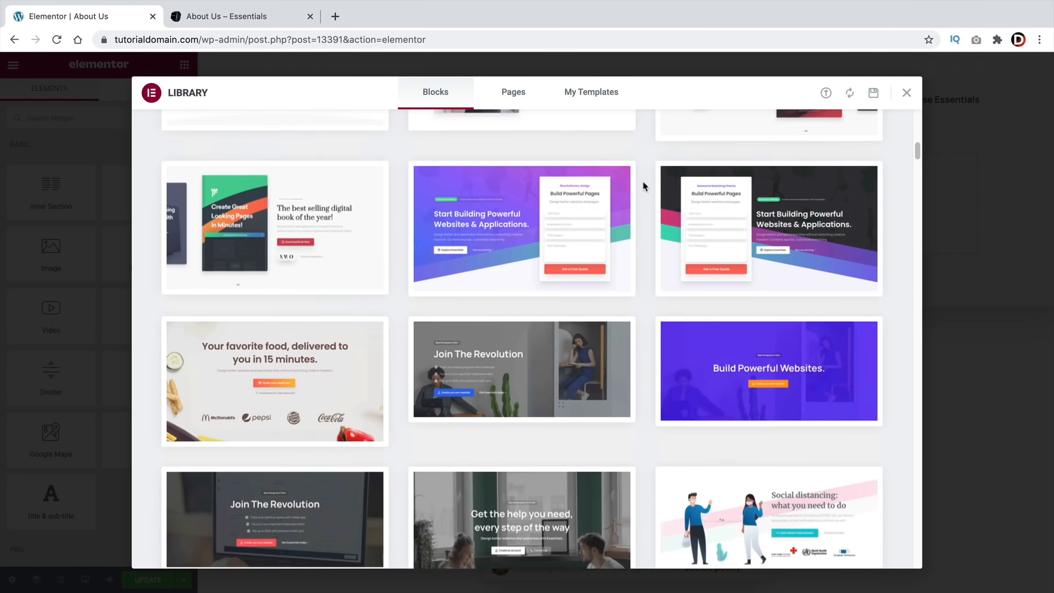
{"action": "scroll", "coordinate": [643, 186], "scroll_direction": "down", "scroll_amount": 12}
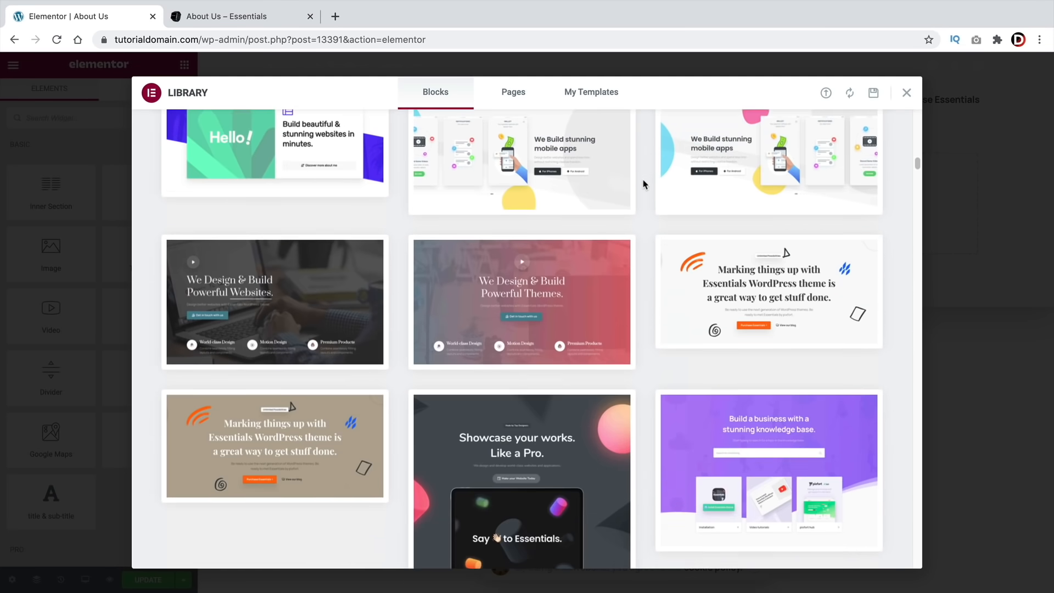
{"action": "scroll", "coordinate": [643, 183], "scroll_direction": "down", "scroll_amount": 3}
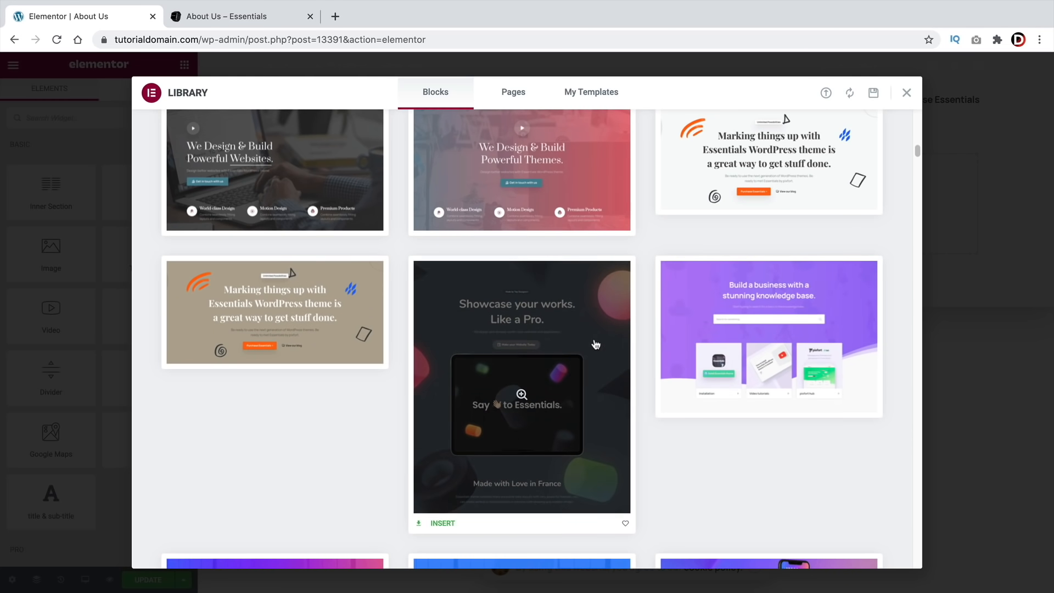
{"action": "scroll", "coordinate": [595, 324], "scroll_direction": "down", "scroll_amount": 7}
{"action": "scroll", "coordinate": [597, 337], "scroll_direction": "down", "scroll_amount": 15}
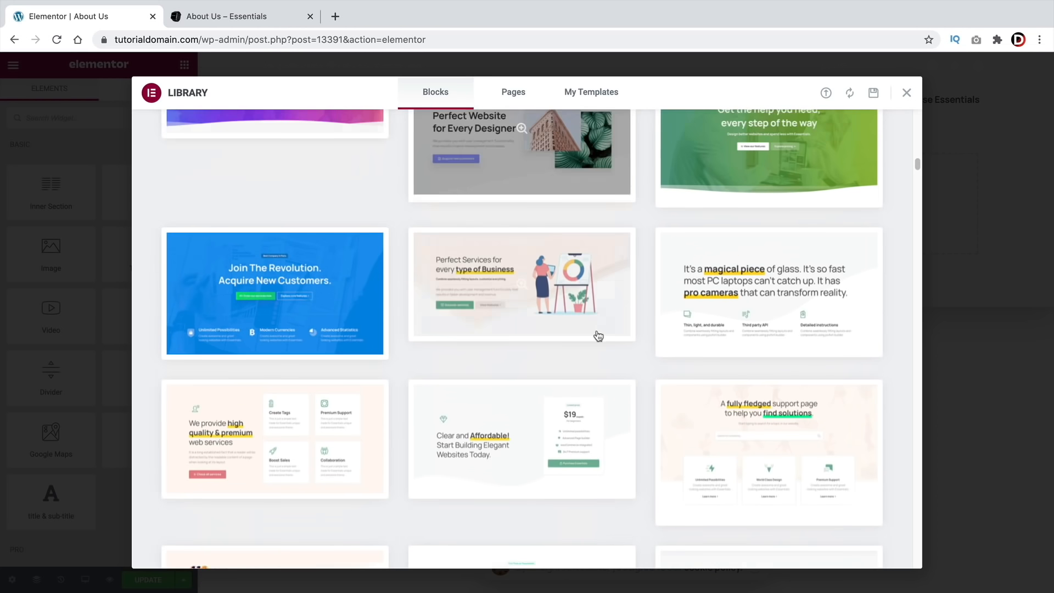
{"action": "scroll", "coordinate": [600, 333], "scroll_direction": "down", "scroll_amount": 3}
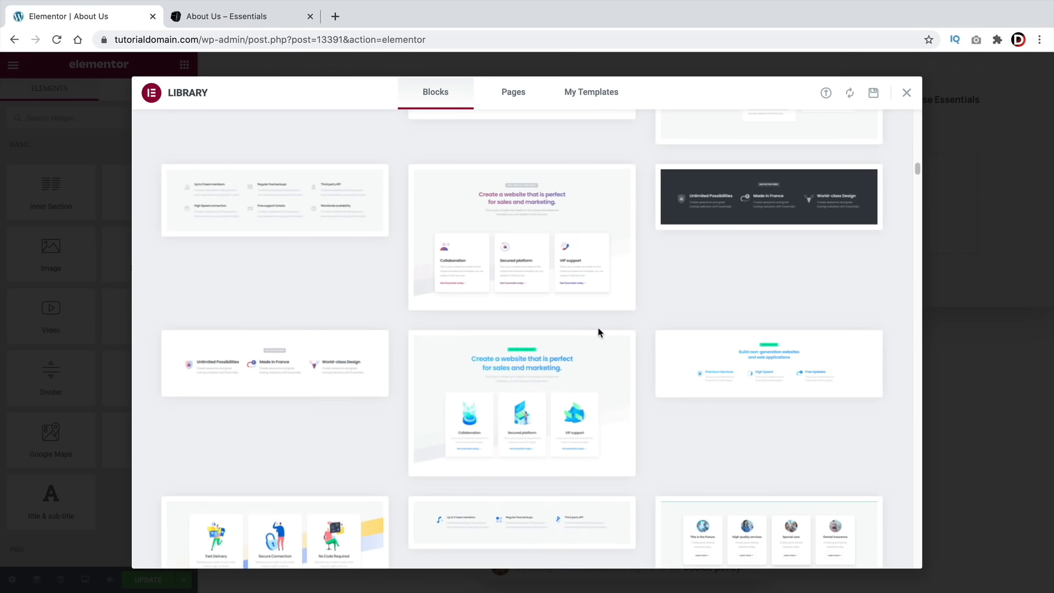
{"action": "scroll", "coordinate": [604, 330], "scroll_direction": "down", "scroll_amount": 12}
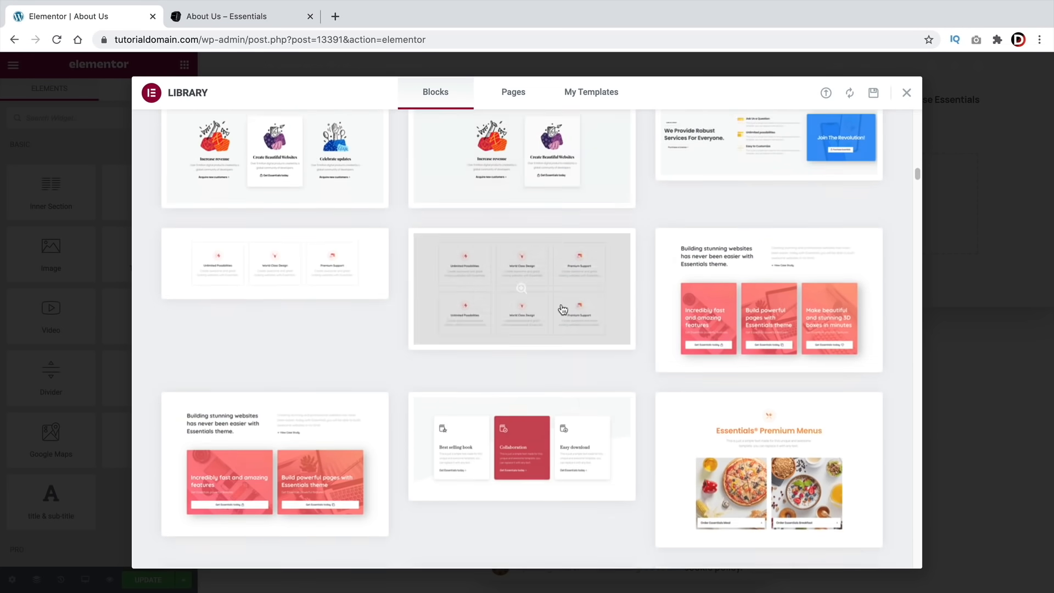
{"action": "scroll", "coordinate": [491, 389], "scroll_direction": "down", "scroll_amount": 12}
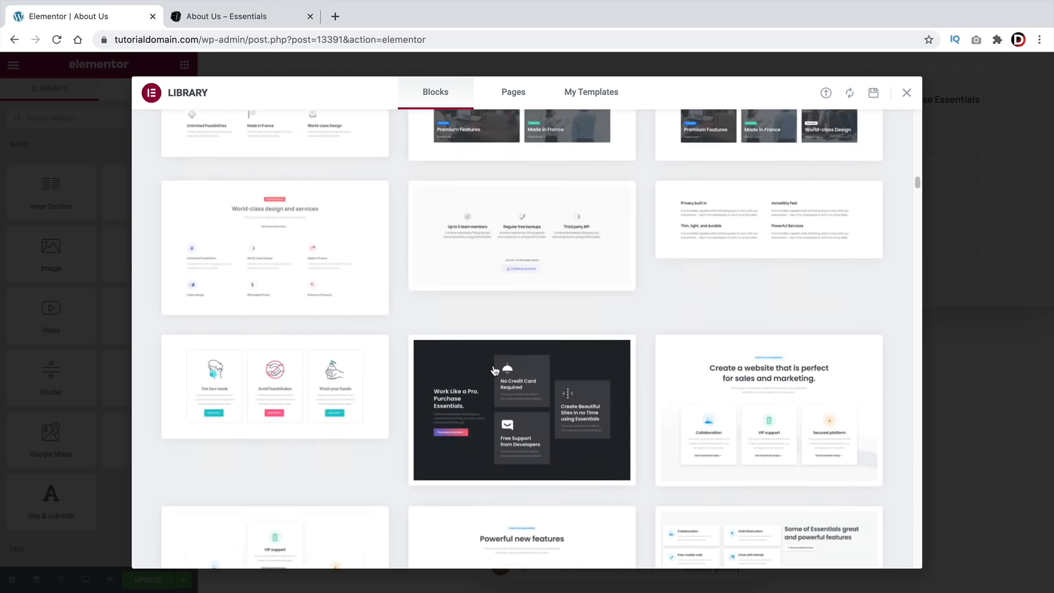
{"action": "left_click_drag", "start_coordinate": [917, 186], "coordinate": [914, 115]}
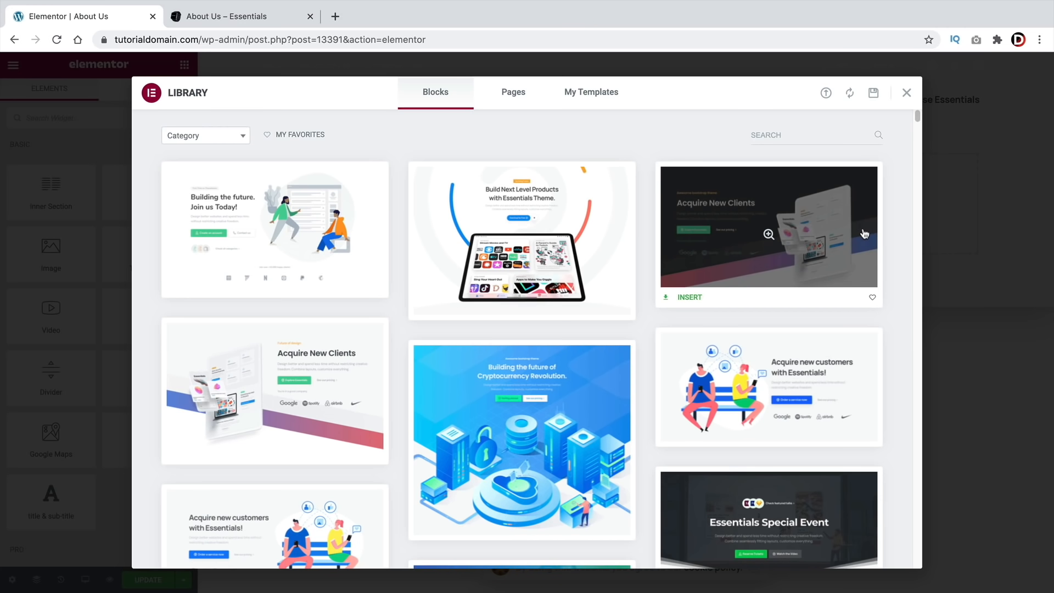
{"action": "scroll", "coordinate": [717, 283], "scroll_direction": "down", "scroll_amount": 3}
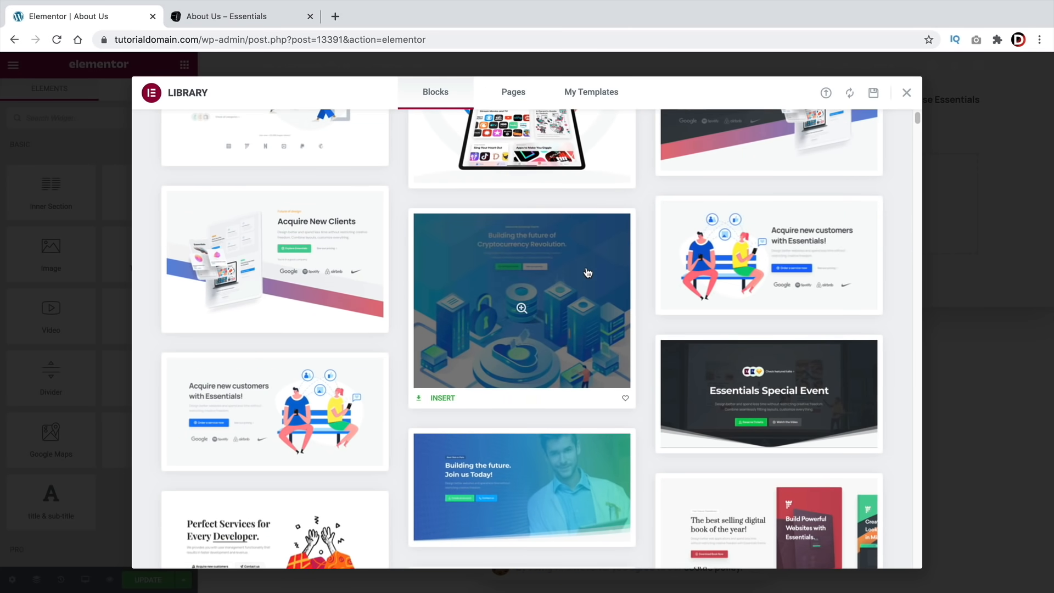
{"action": "scroll", "coordinate": [586, 272], "scroll_direction": "down", "scroll_amount": 12}
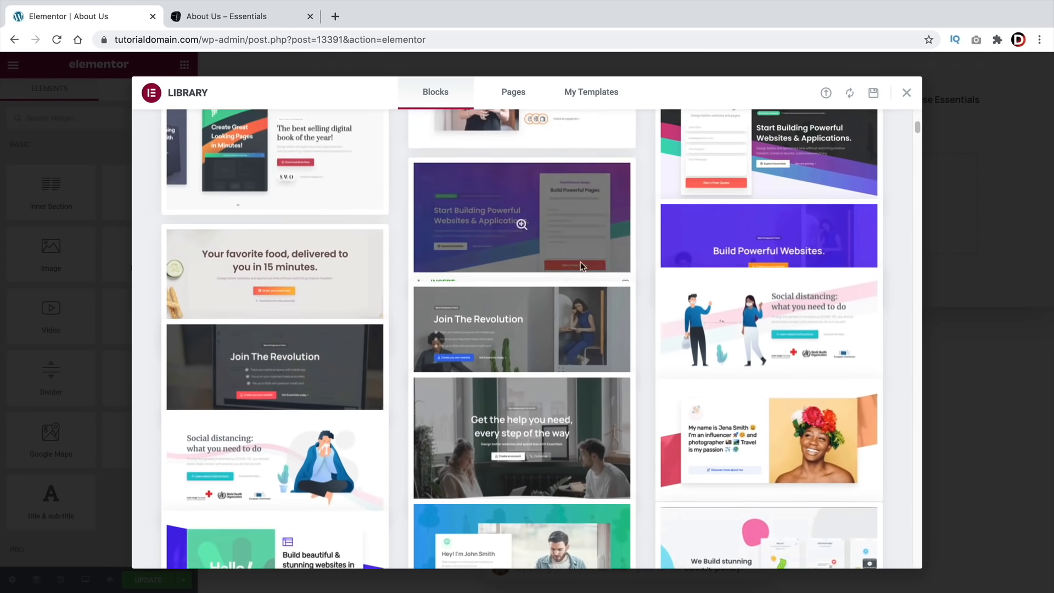
{"action": "scroll", "coordinate": [580, 266], "scroll_direction": "down", "scroll_amount": 15}
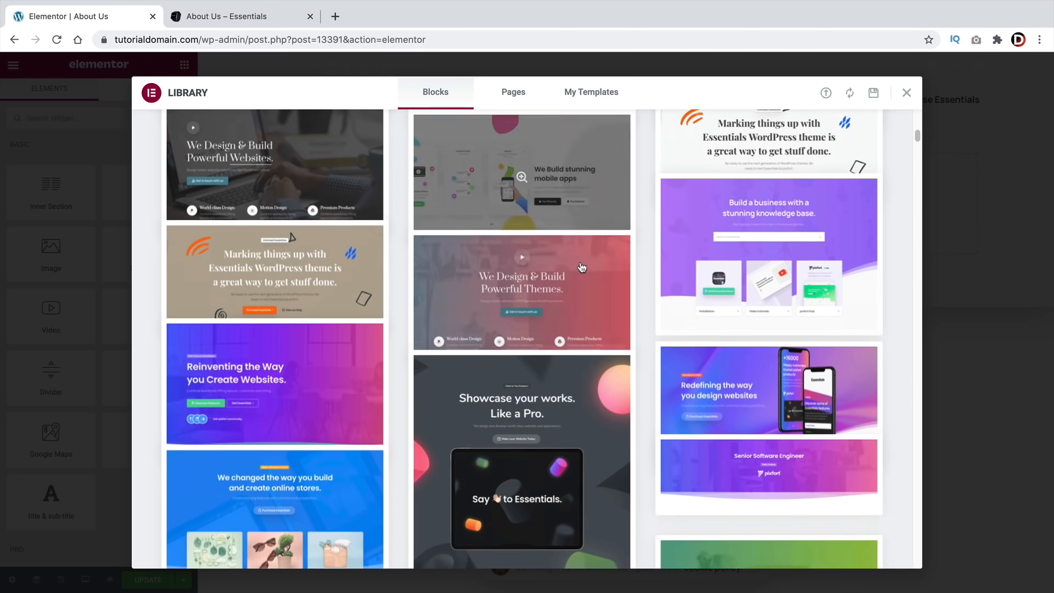
{"action": "scroll", "coordinate": [581, 267], "scroll_direction": "down", "scroll_amount": 2}
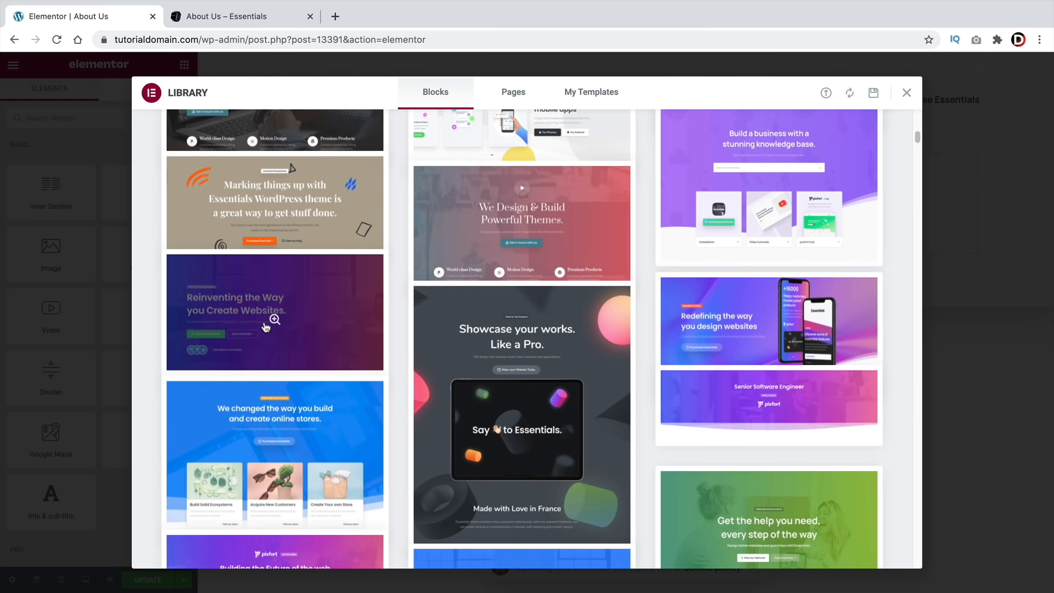
{"action": "left_click", "coordinate": [266, 326]}
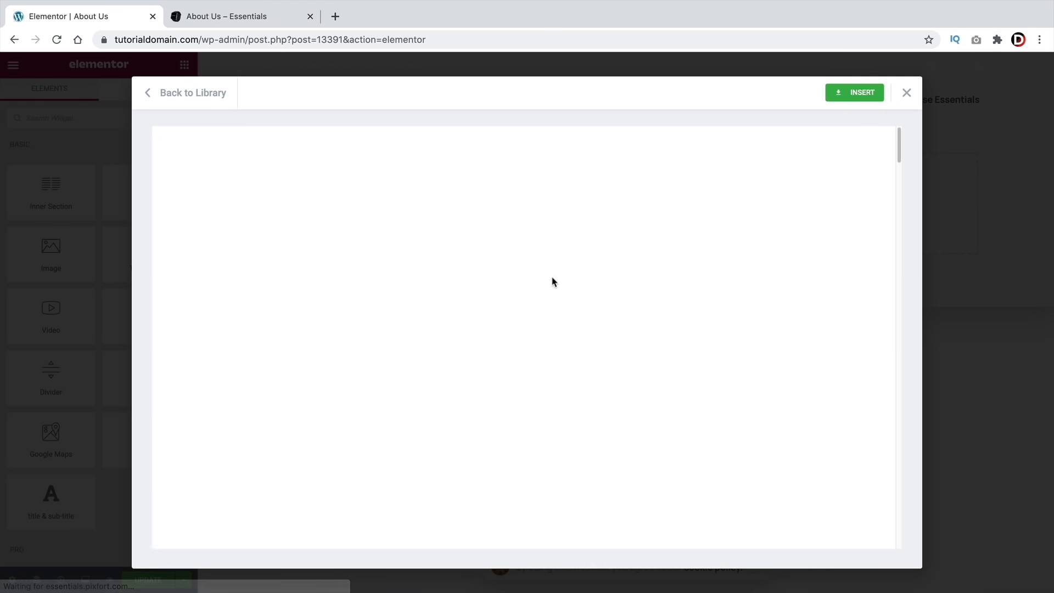
Try inserting the hero block, connect the site to the template library, and dismiss the prompt.
{"action": "left_click", "coordinate": [857, 93]}
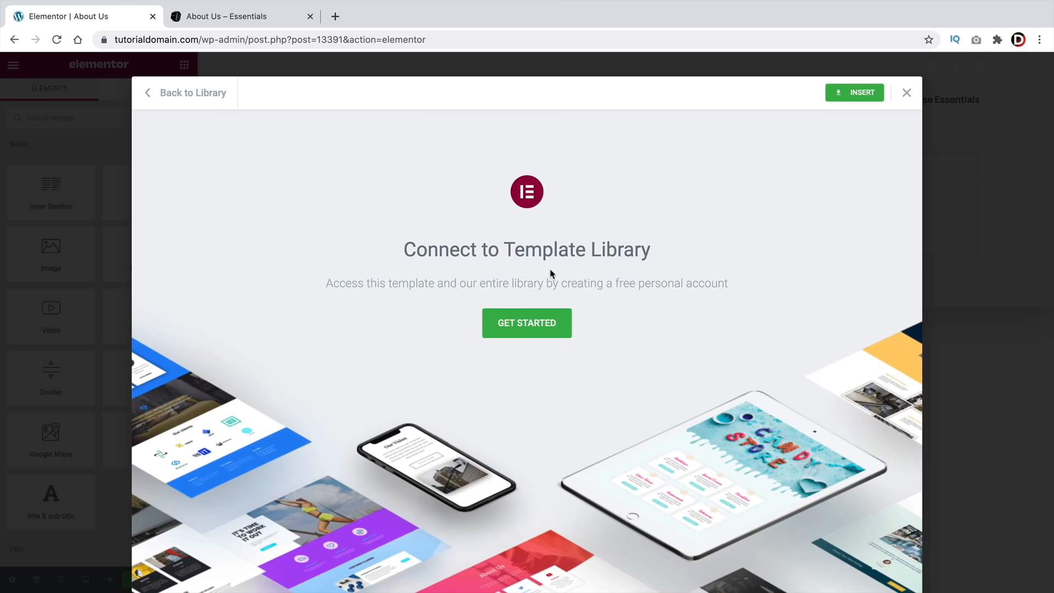
{"action": "left_click", "coordinate": [542, 330]}
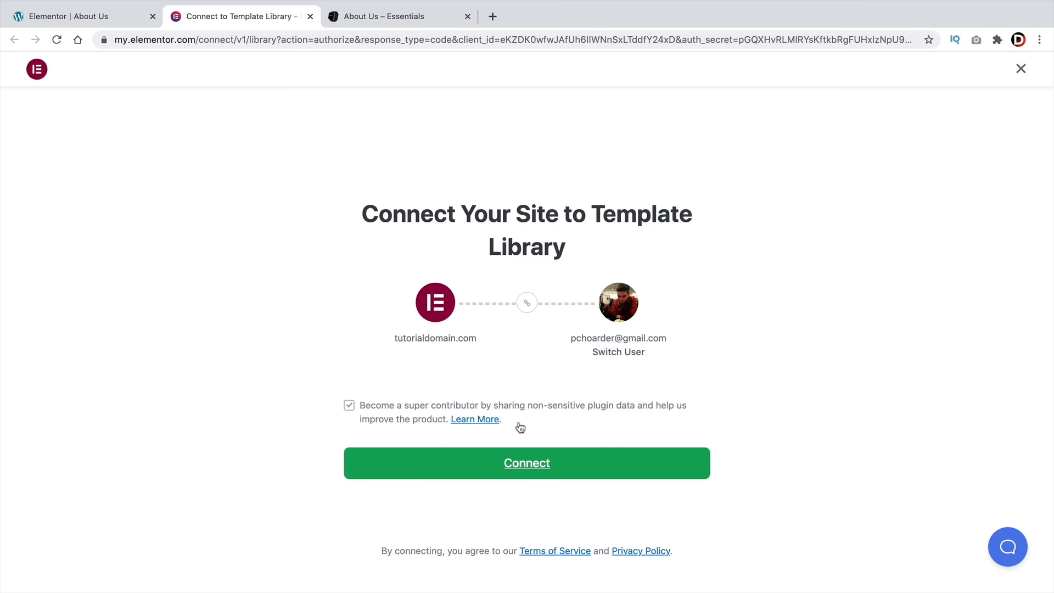
{"action": "left_click", "coordinate": [526, 467]}
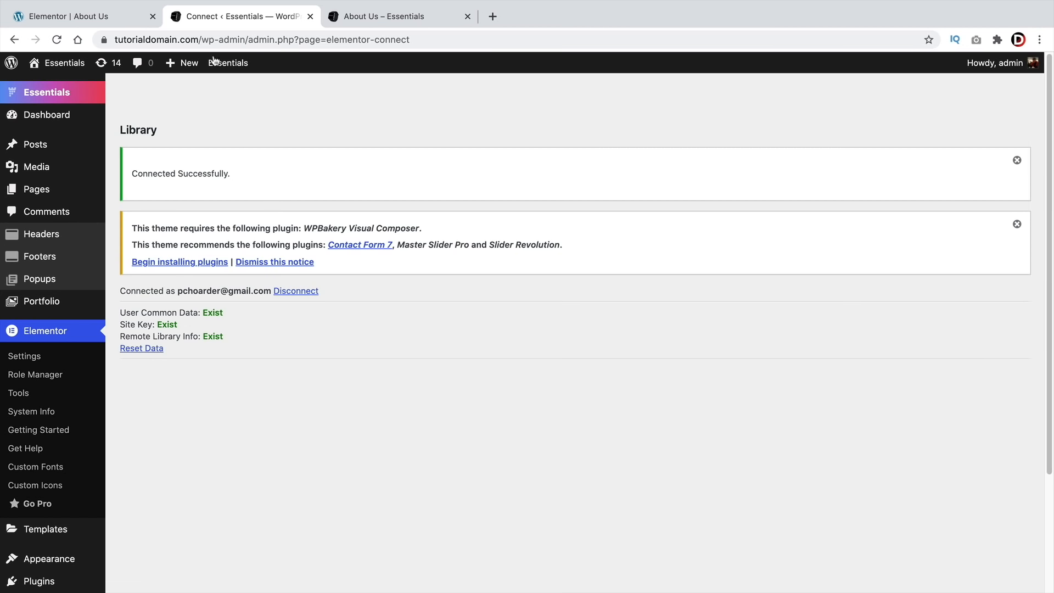
{"action": "left_click", "coordinate": [106, 18]}
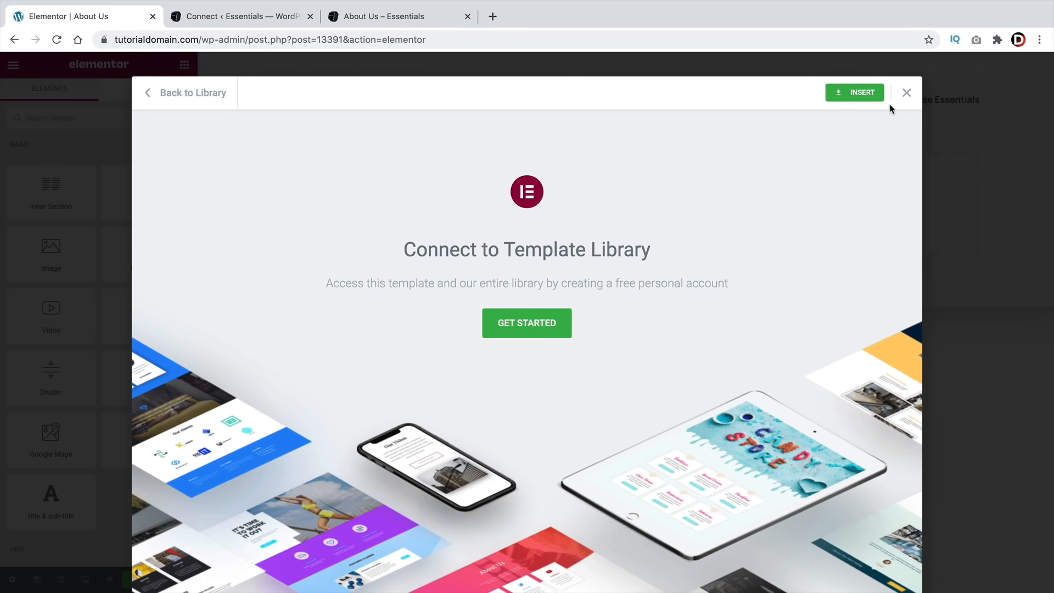
{"action": "left_click", "coordinate": [906, 93]}
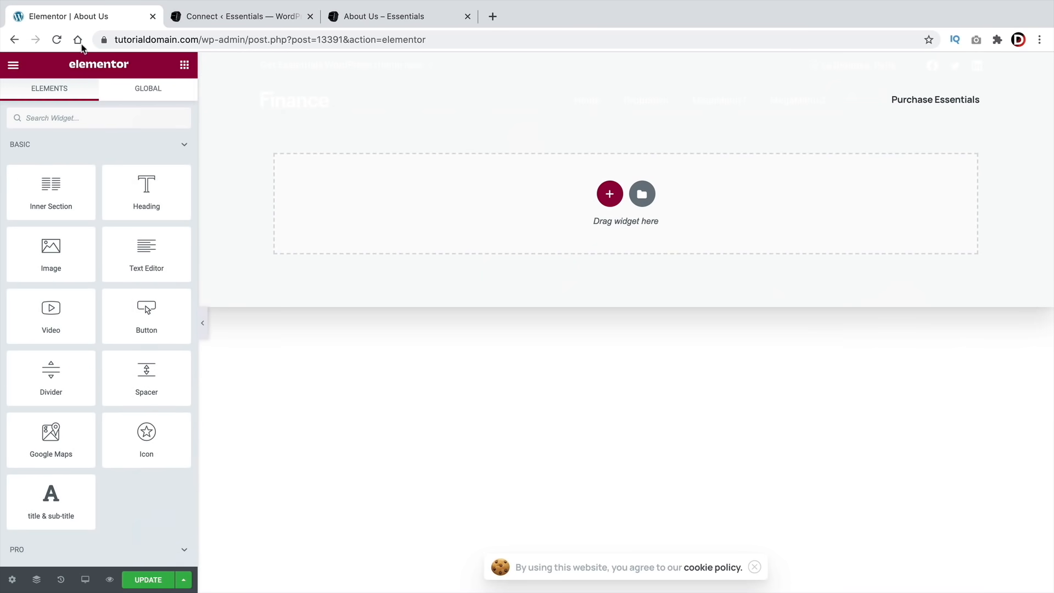
Reload the editor and insert the 'Reinventing the Way' hero block from the library's Blocks tab.
{"action": "left_click", "coordinate": [56, 39]}
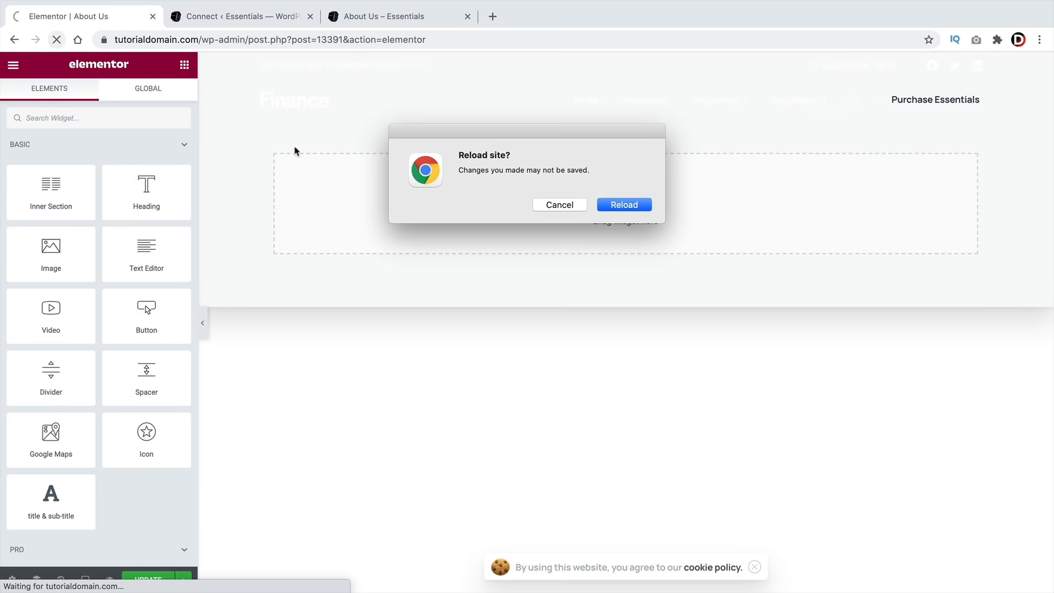
{"action": "left_click", "coordinate": [617, 208]}
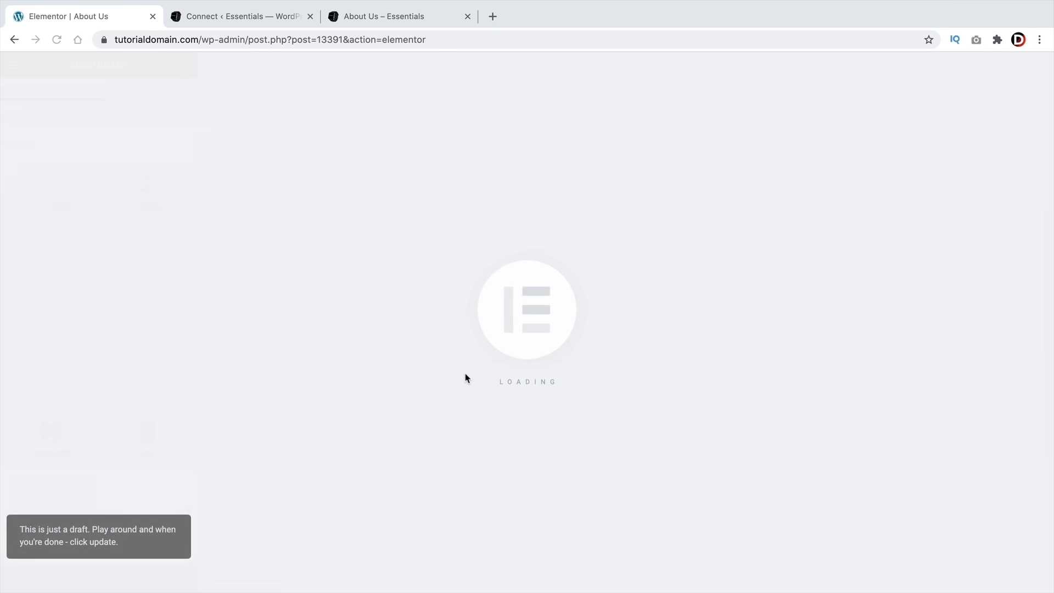
{"action": "left_click", "coordinate": [645, 198]}
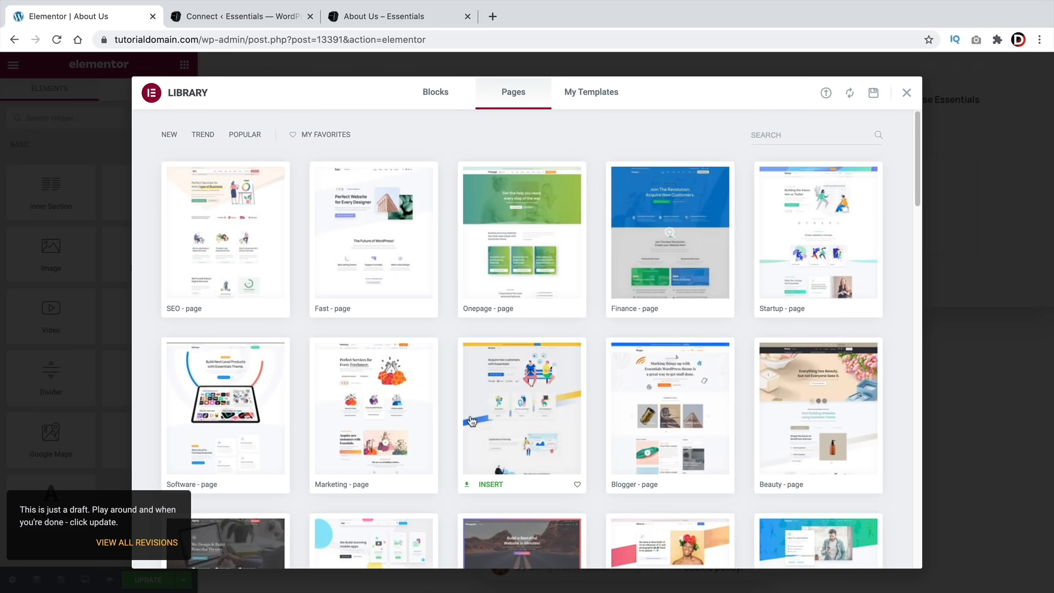
{"action": "scroll", "coordinate": [459, 411], "scroll_direction": "down", "scroll_amount": 6}
{"action": "scroll", "coordinate": [459, 411], "scroll_direction": "down", "scroll_amount": 12}
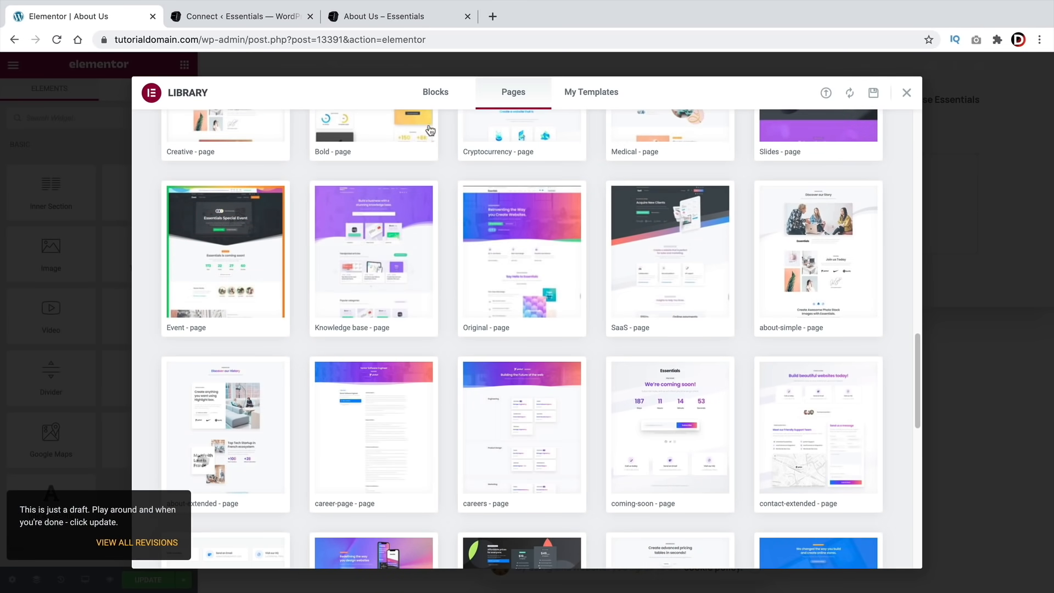
{"action": "left_click", "coordinate": [439, 96]}
{"action": "scroll", "coordinate": [400, 285], "scroll_direction": "down", "scroll_amount": 6}
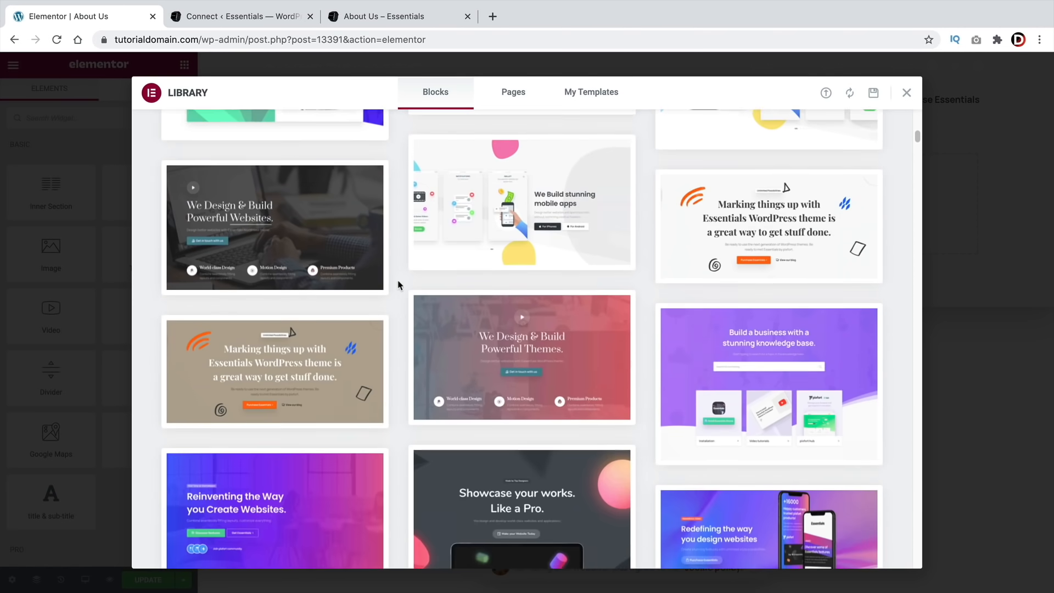
{"action": "scroll", "coordinate": [395, 284], "scroll_direction": "down", "scroll_amount": 5}
{"action": "mouse_move", "coordinate": [311, 261]}
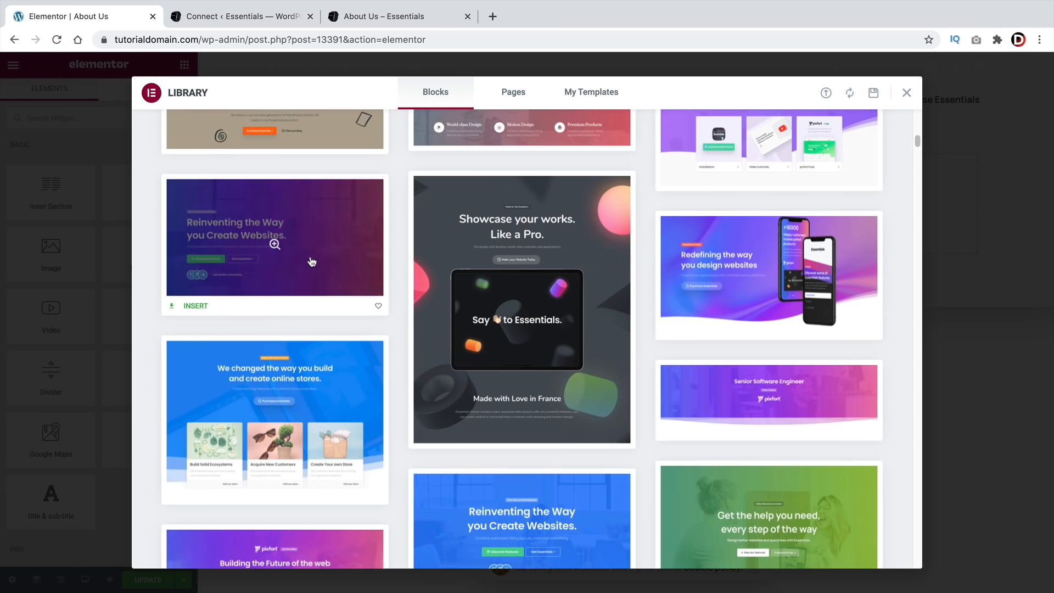
{"action": "left_click", "coordinate": [196, 307]}
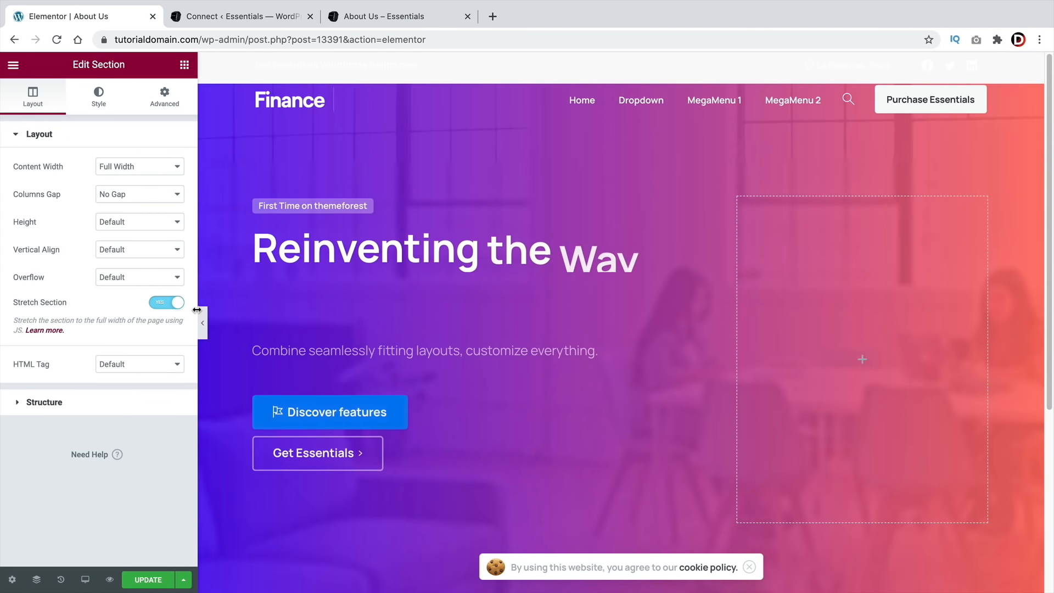
Preview the hero full width with the editing panel hidden, then restore the panel.
{"action": "left_click", "coordinate": [204, 327]}
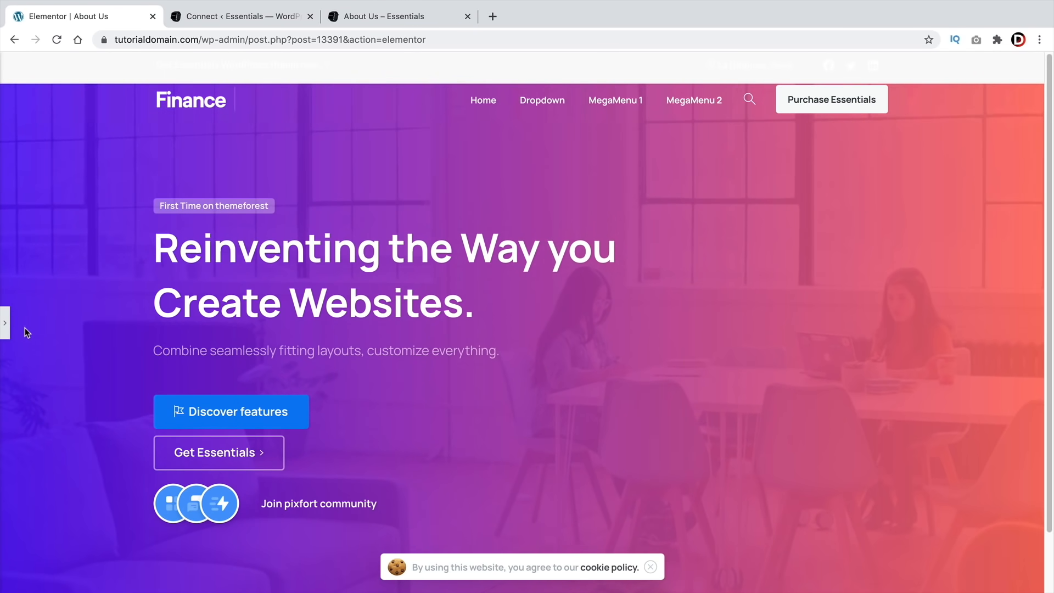
{"action": "left_click", "coordinate": [5, 323]}
{"action": "scroll", "coordinate": [502, 343], "scroll_direction": "down", "scroll_amount": 3}
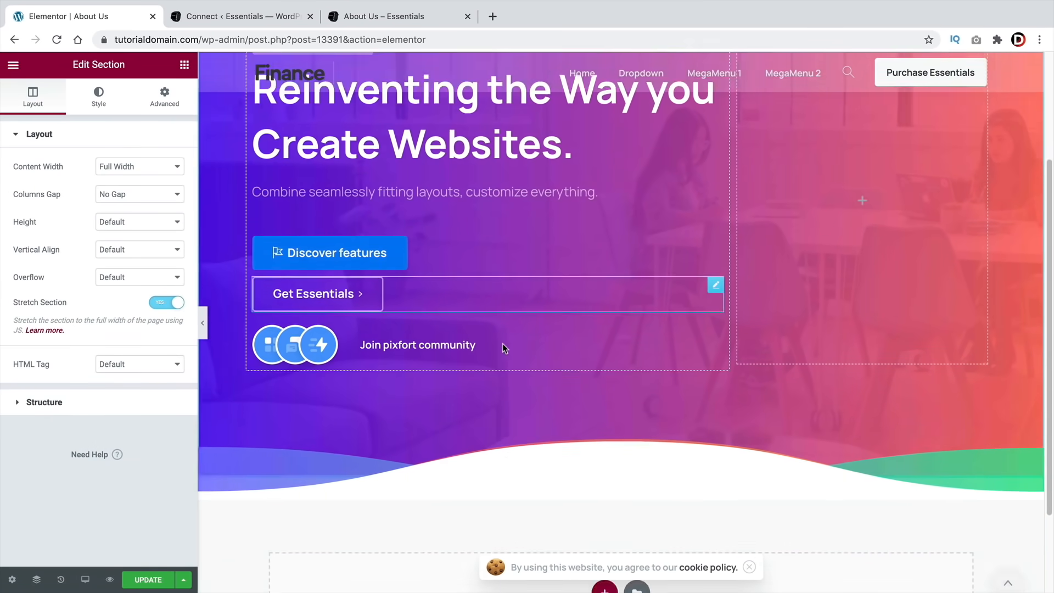
{"action": "scroll", "coordinate": [502, 344], "scroll_direction": "down", "scroll_amount": 2}
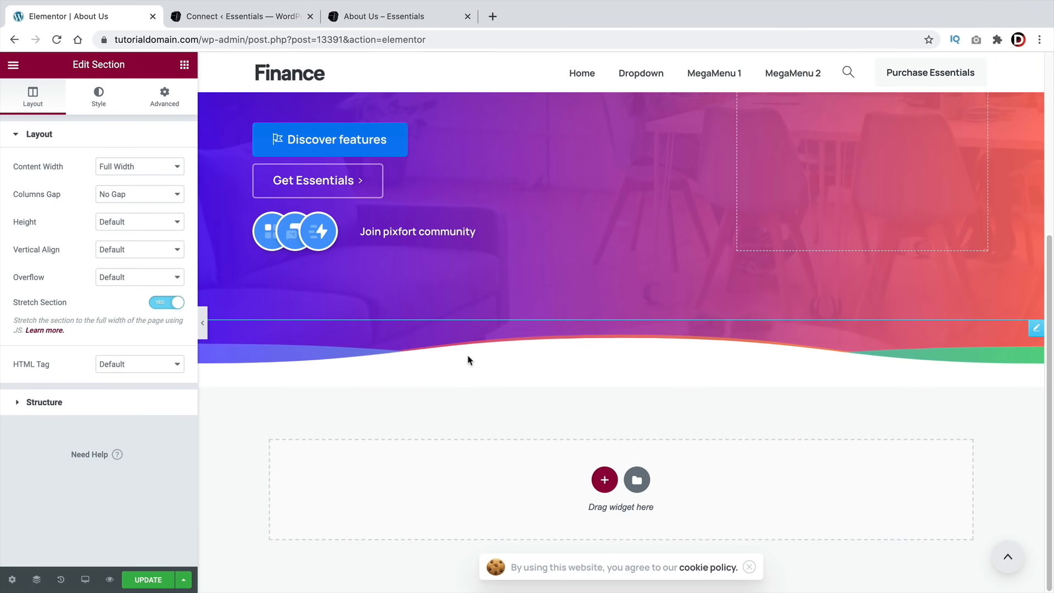
Insert the 'Create a website that is perfect for sales and marketing' block into the empty section.
{"action": "left_click", "coordinate": [636, 482]}
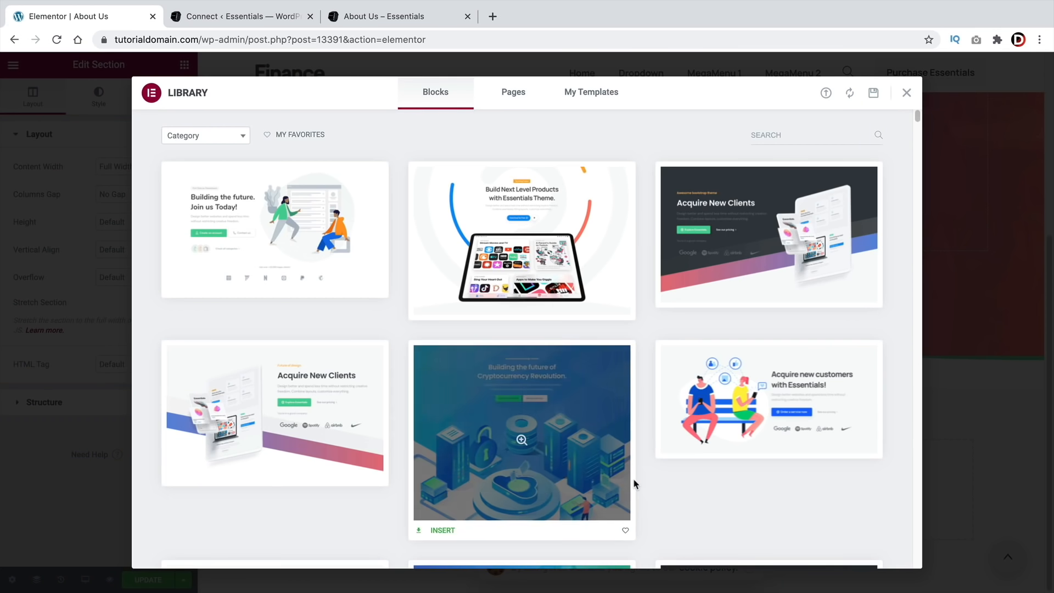
{"action": "scroll", "coordinate": [373, 328], "scroll_direction": "down", "scroll_amount": 5}
{"action": "scroll", "coordinate": [374, 328], "scroll_direction": "down", "scroll_amount": 13}
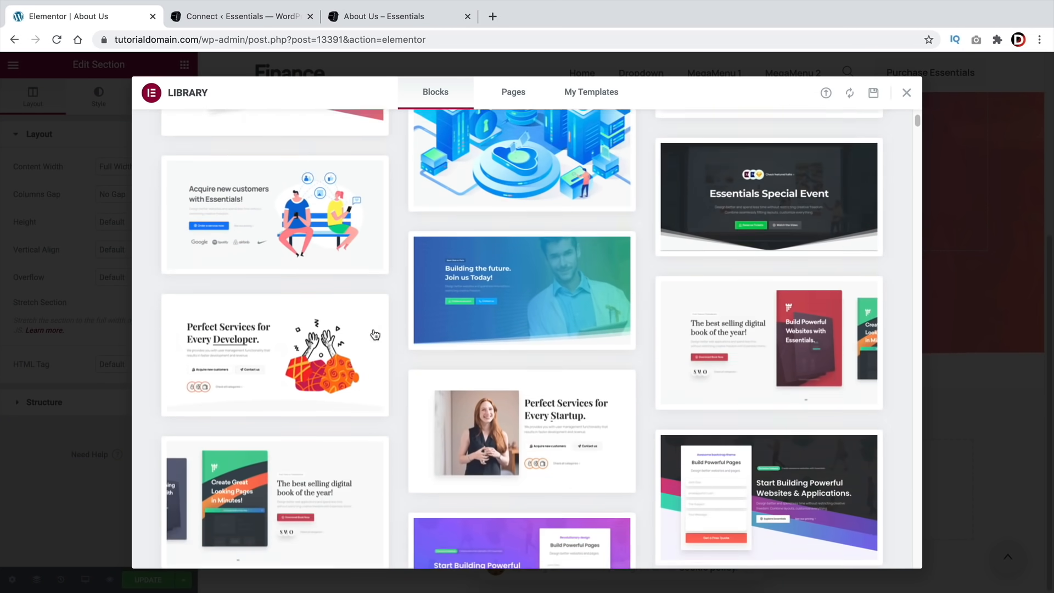
{"action": "scroll", "coordinate": [375, 338], "scroll_direction": "down", "scroll_amount": 13}
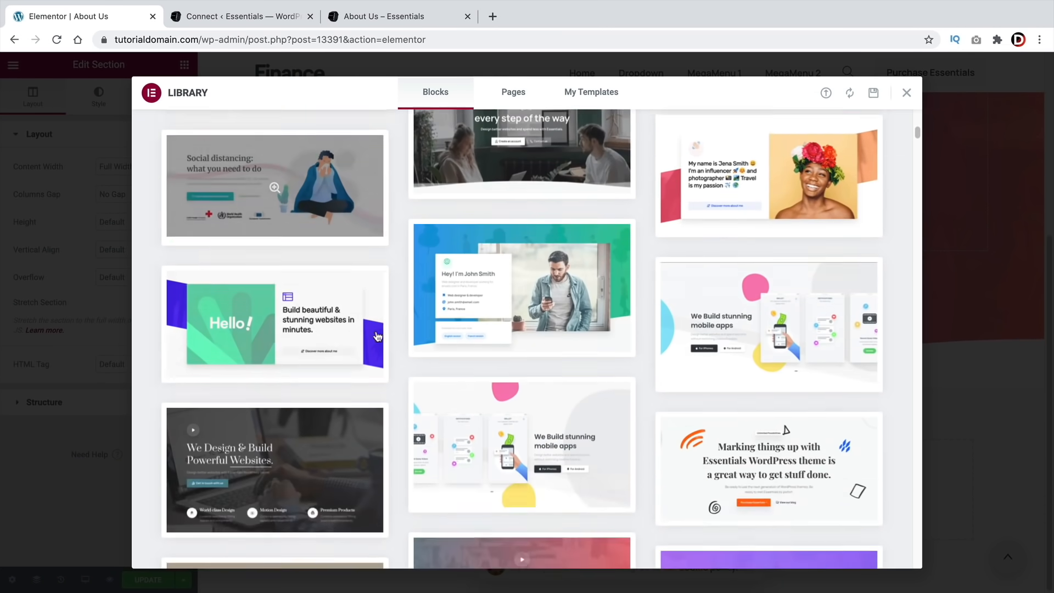
{"action": "scroll", "coordinate": [378, 337], "scroll_direction": "down", "scroll_amount": 9}
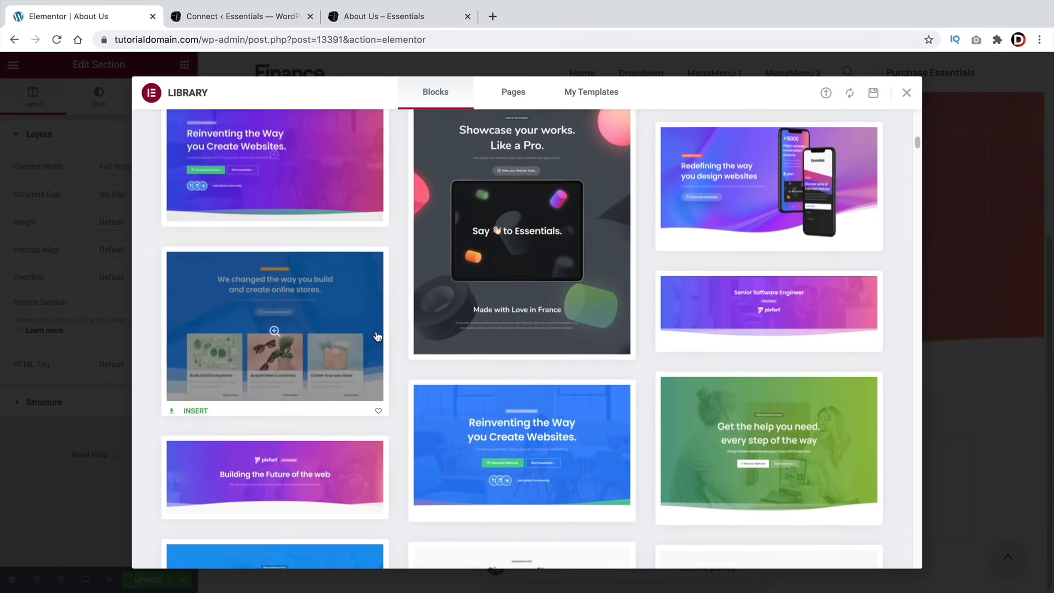
{"action": "scroll", "coordinate": [376, 335], "scroll_direction": "down", "scroll_amount": 5}
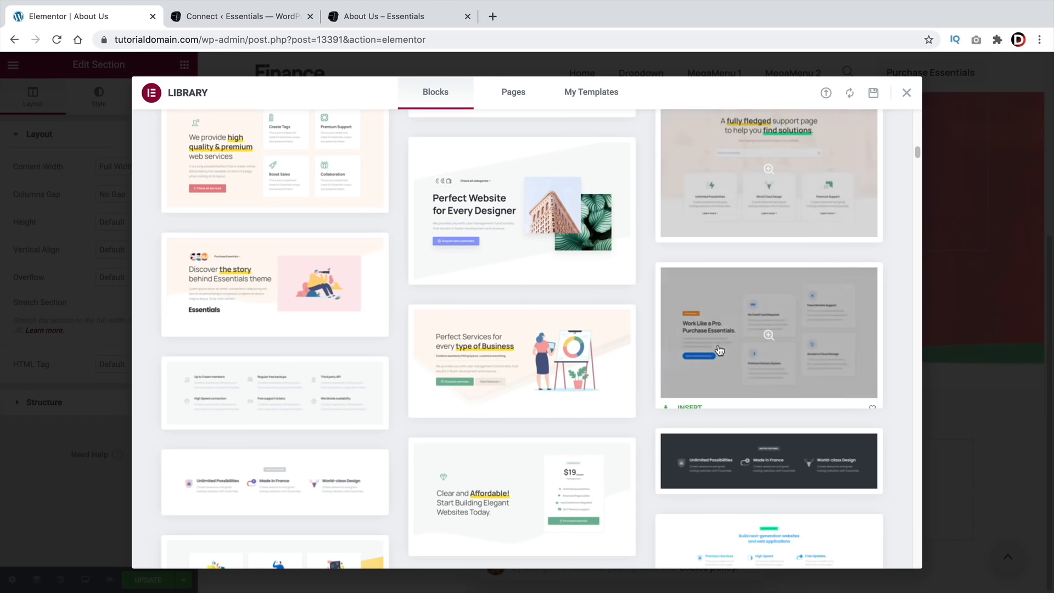
{"action": "scroll", "coordinate": [718, 350], "scroll_direction": "down", "scroll_amount": 5}
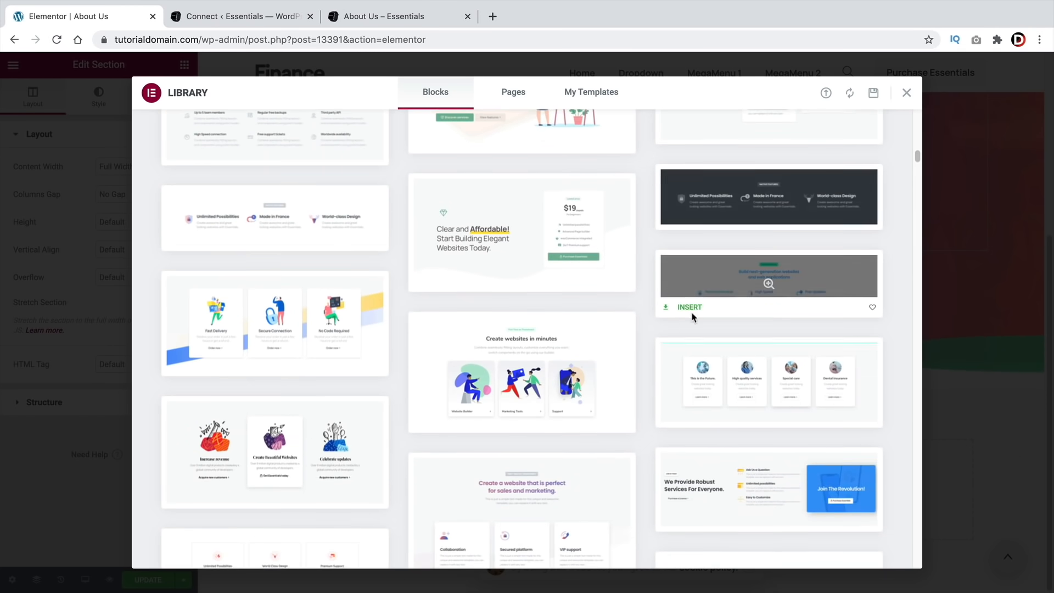
{"action": "scroll", "coordinate": [691, 315], "scroll_direction": "down", "scroll_amount": 4}
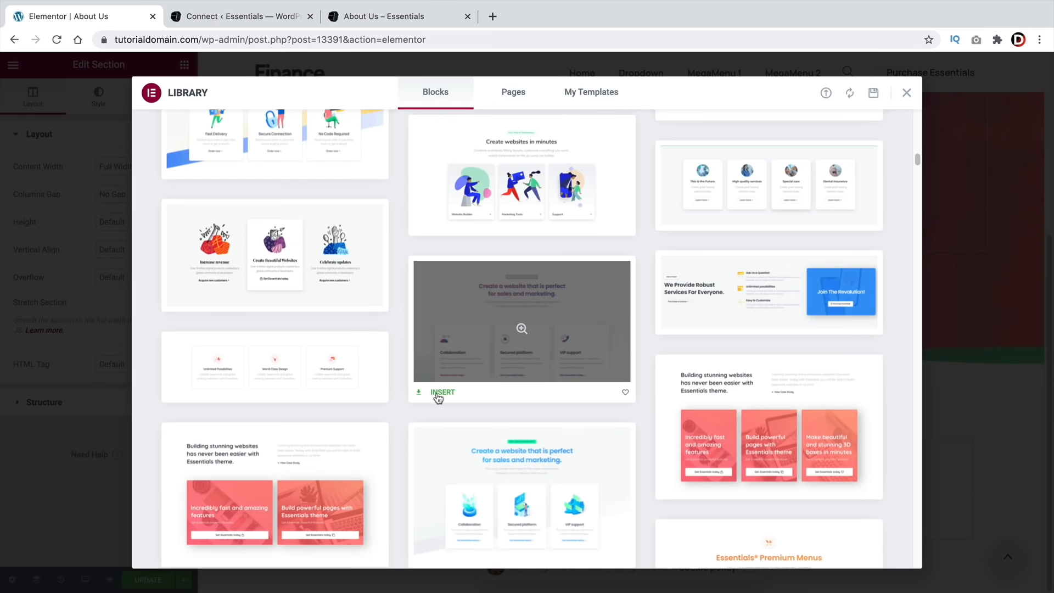
{"action": "left_click", "coordinate": [437, 393]}
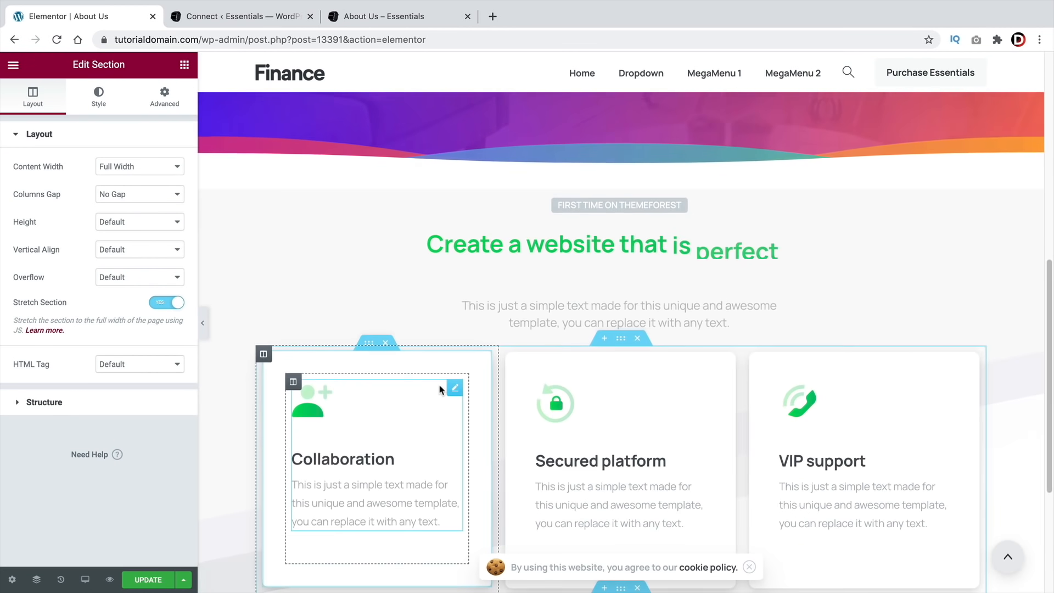
Preview the page with the editing panel hidden, then bring the panel back.
{"action": "left_click", "coordinate": [203, 322]}
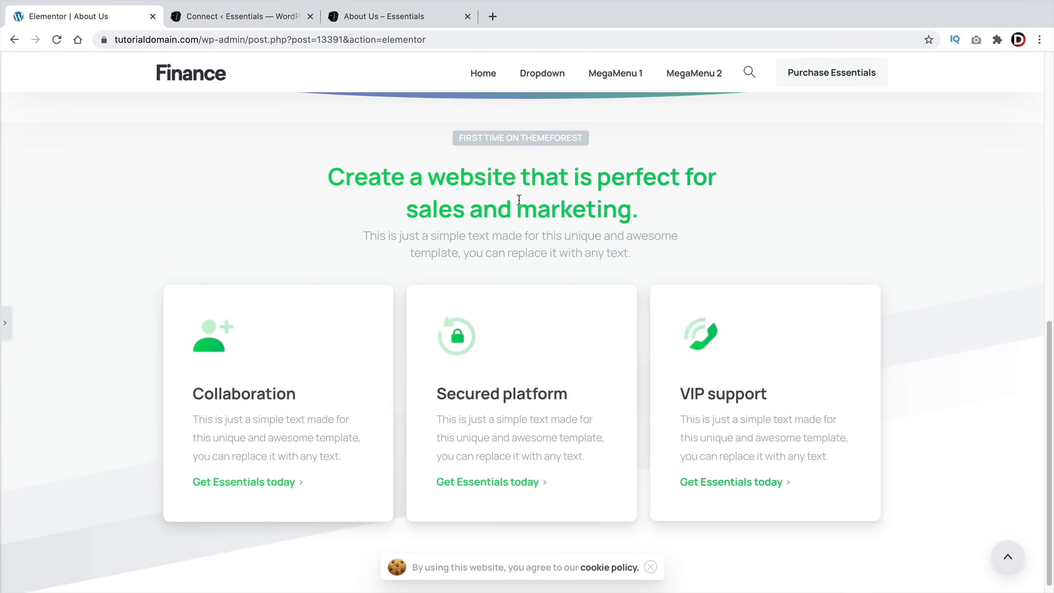
{"action": "scroll", "coordinate": [167, 280], "scroll_direction": "down", "scroll_amount": 1}
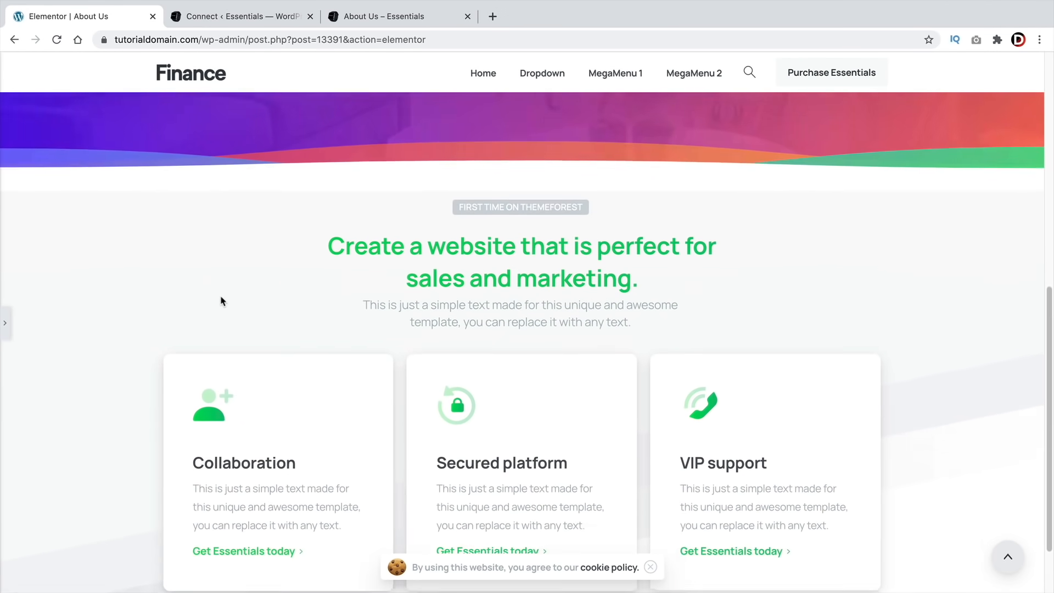
{"action": "left_click", "coordinate": [5, 324]}
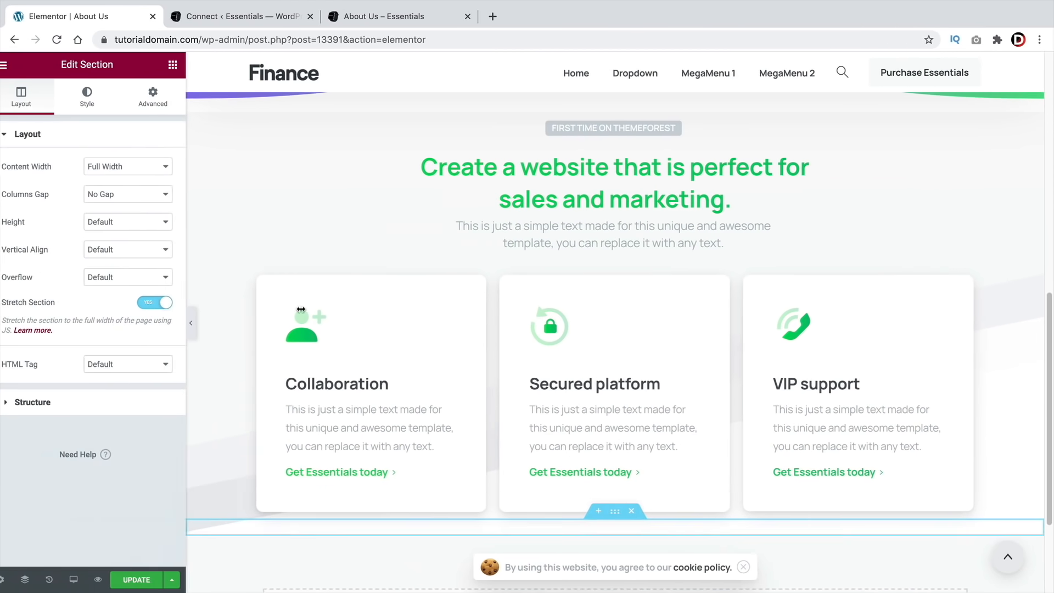
{"action": "scroll", "coordinate": [483, 329], "scroll_direction": "down", "scroll_amount": 3}
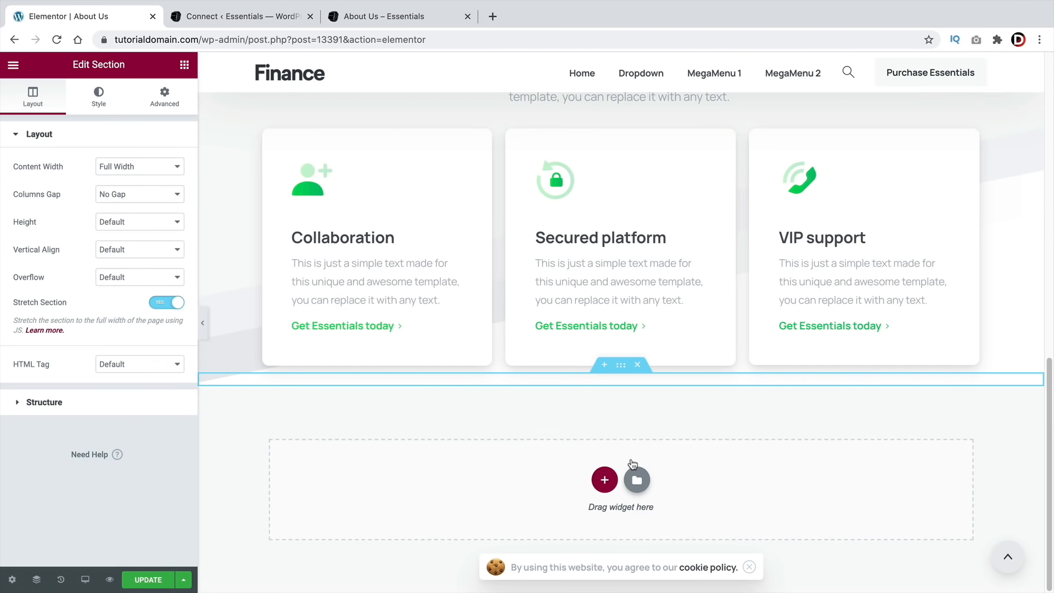
Insert the 'magical piece of glass' block with three feature columns below the feature cards.
{"action": "left_click", "coordinate": [635, 477]}
{"action": "scroll", "coordinate": [373, 272], "scroll_direction": "down", "scroll_amount": 10}
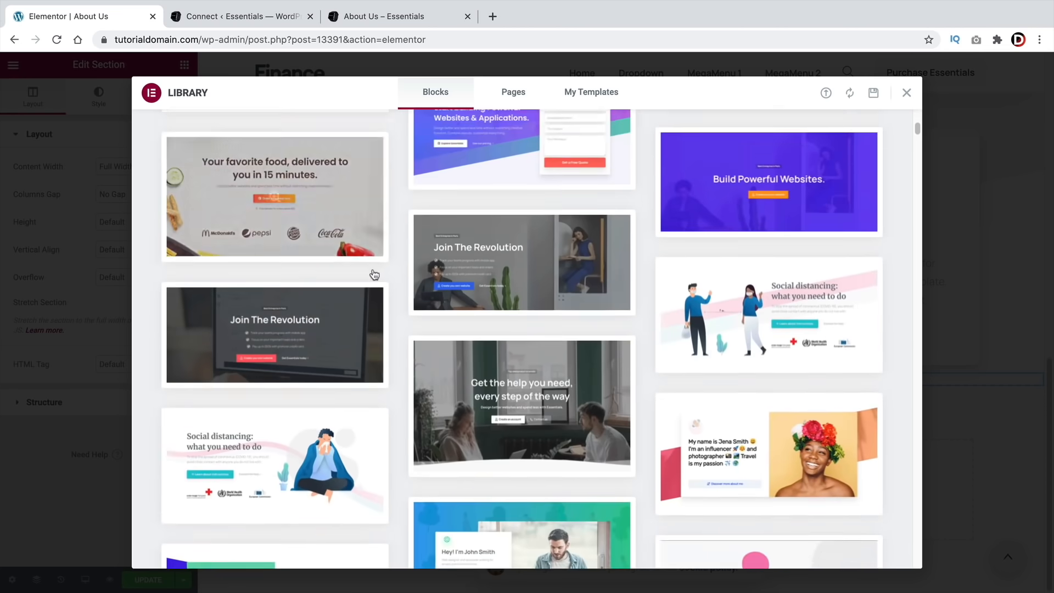
{"action": "scroll", "coordinate": [374, 275], "scroll_direction": "down", "scroll_amount": 10}
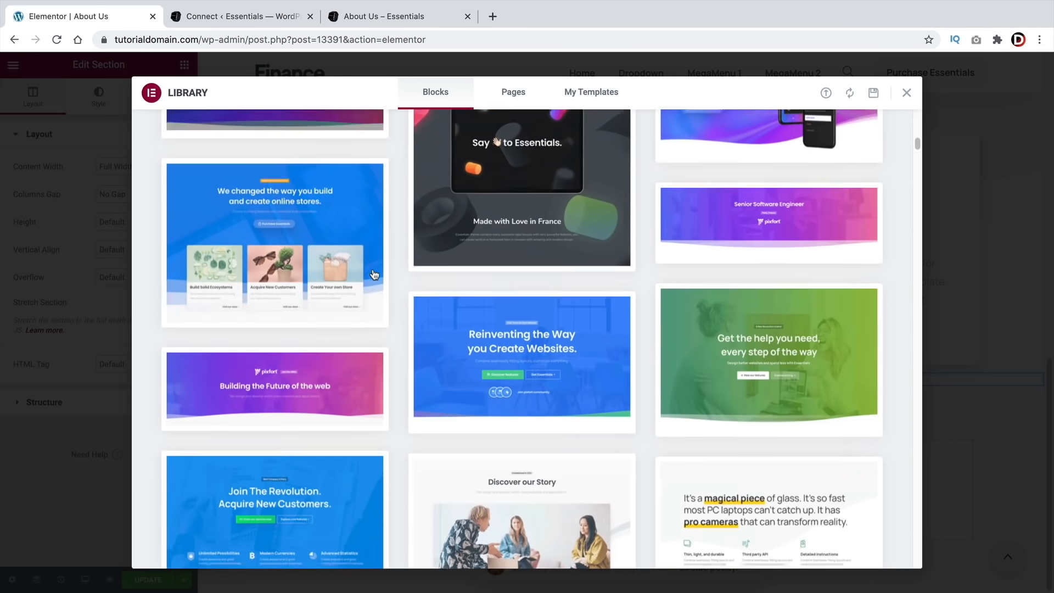
{"action": "scroll", "coordinate": [374, 274], "scroll_direction": "down", "scroll_amount": 5}
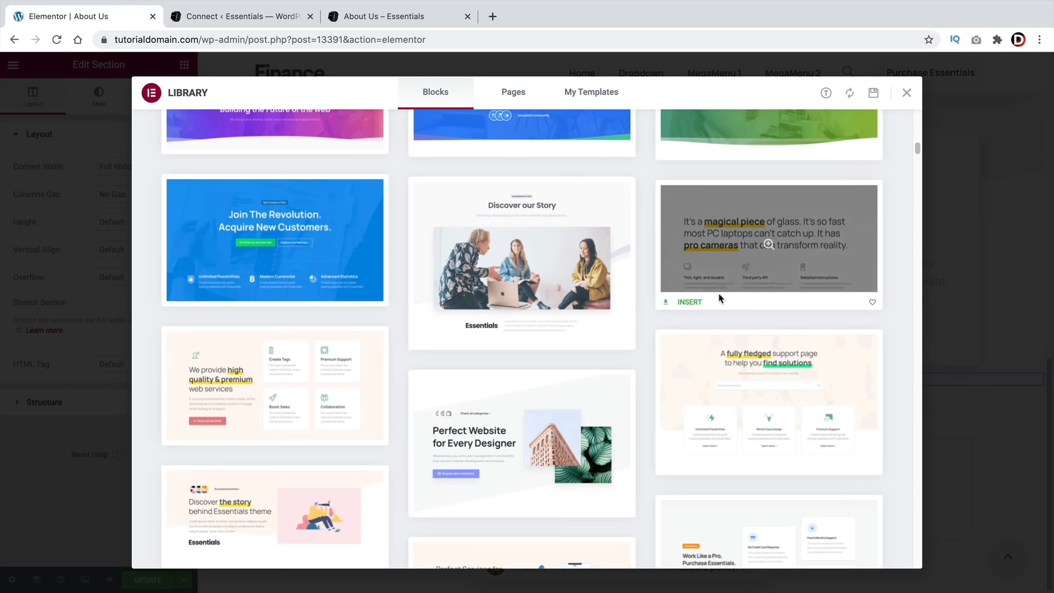
{"action": "left_click", "coordinate": [685, 299]}
{"action": "scroll", "coordinate": [676, 310], "scroll_direction": "down", "scroll_amount": 6}
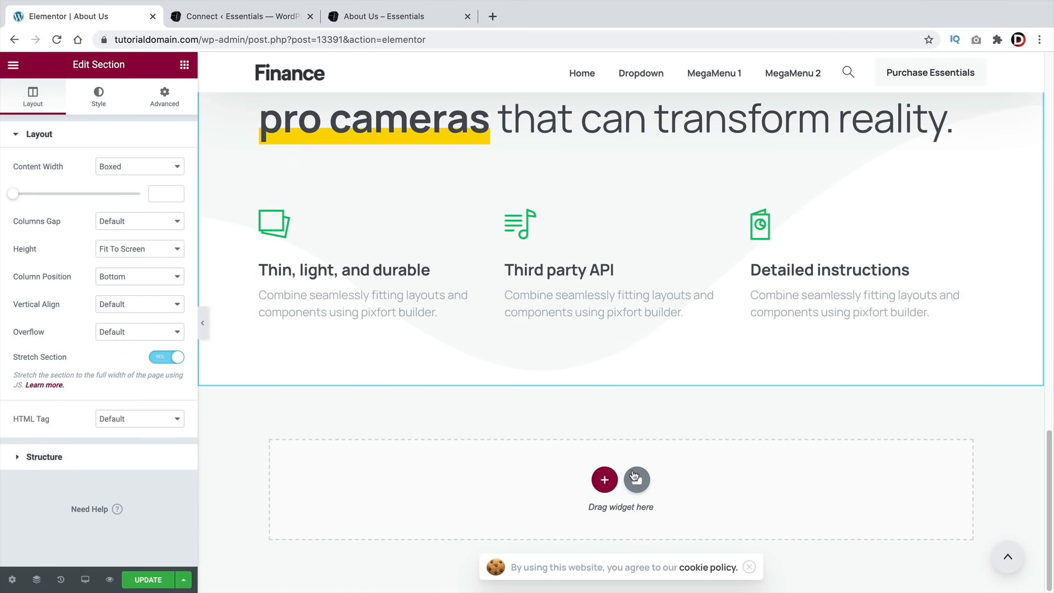
{"action": "left_click", "coordinate": [636, 478]}
Insert the green 'Essentials is Now Available' banner block with its Purchase Now button.
{"action": "scroll", "coordinate": [400, 363], "scroll_direction": "down", "scroll_amount": 5}
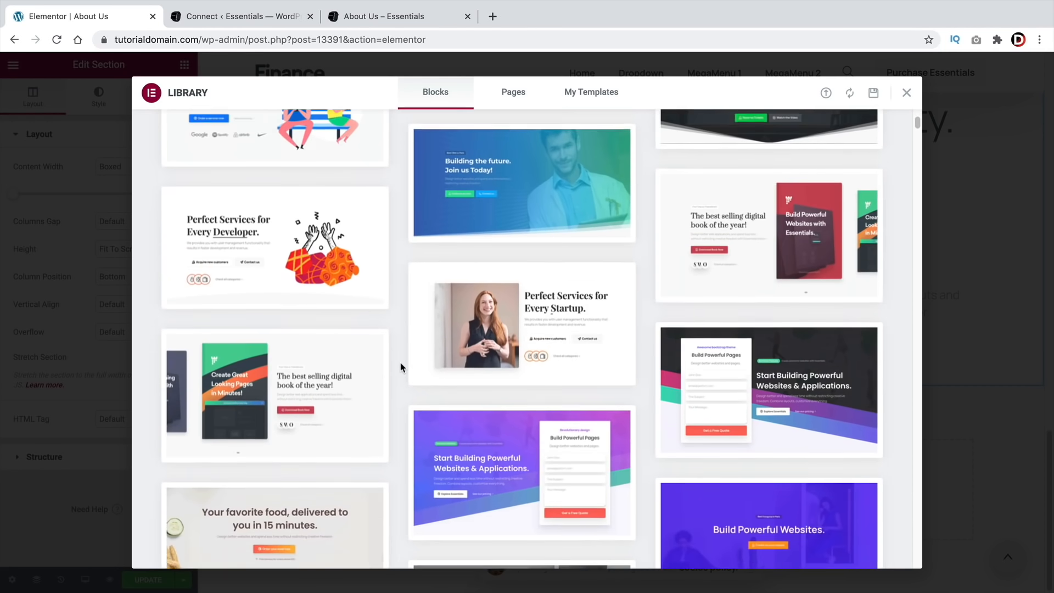
{"action": "scroll", "coordinate": [400, 362], "scroll_direction": "down", "scroll_amount": 9}
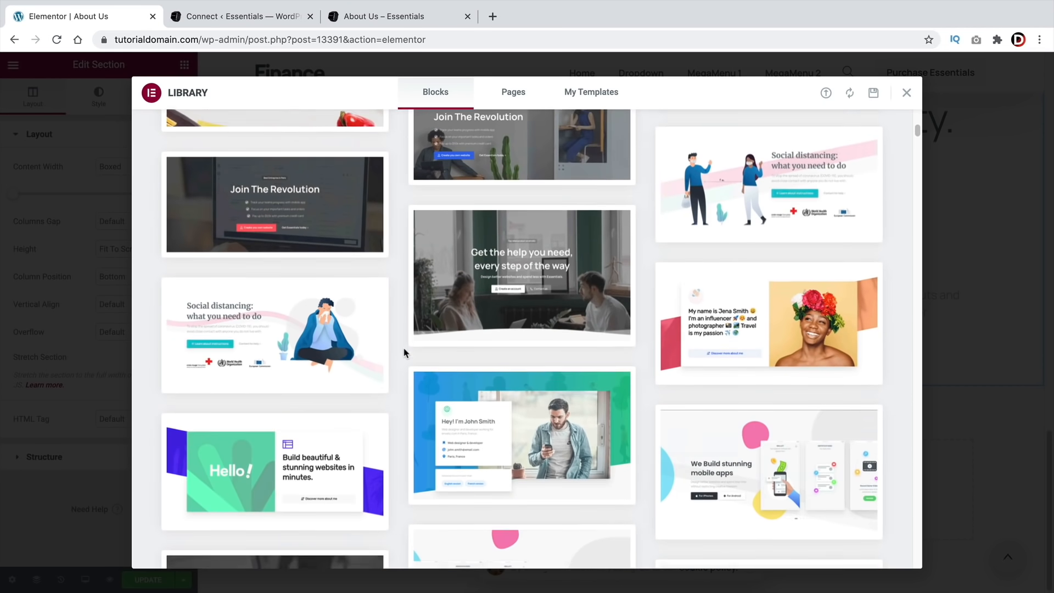
{"action": "scroll", "coordinate": [403, 352], "scroll_direction": "down", "scroll_amount": 10}
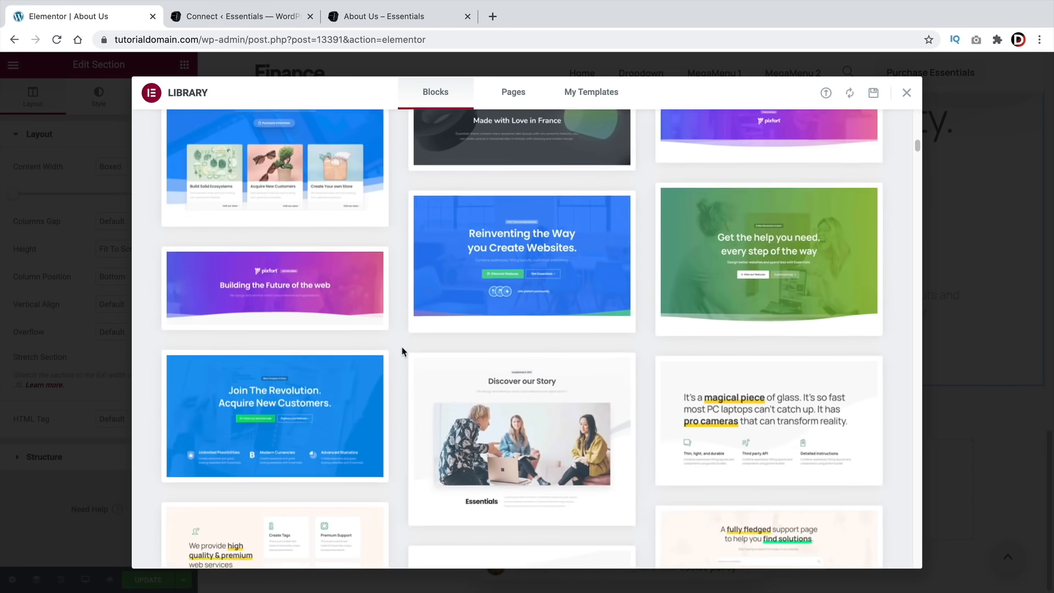
{"action": "scroll", "coordinate": [403, 351], "scroll_direction": "down", "scroll_amount": 10}
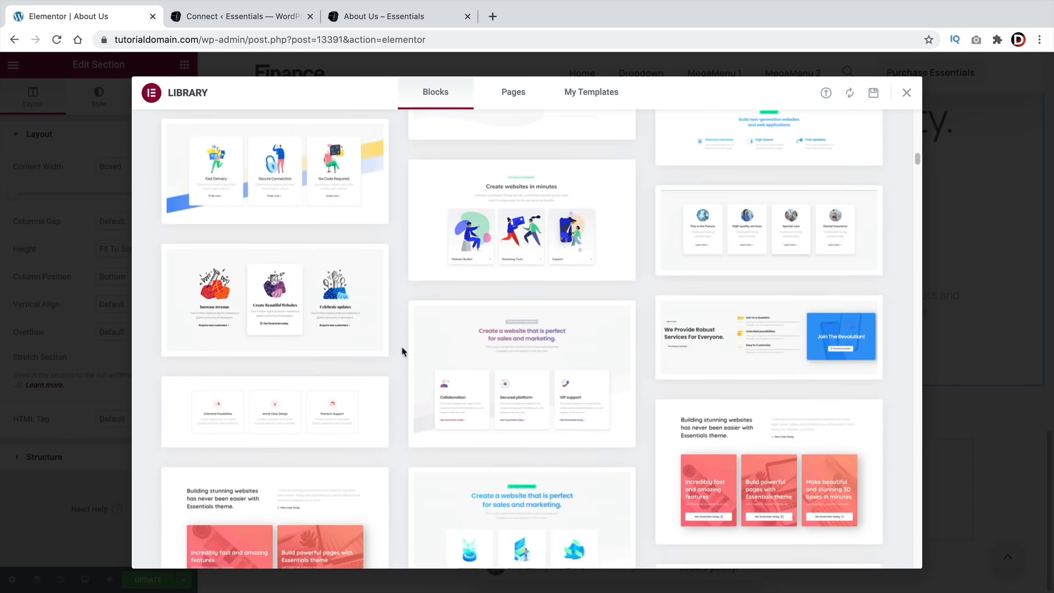
{"action": "scroll", "coordinate": [402, 352], "scroll_direction": "down", "scroll_amount": 10}
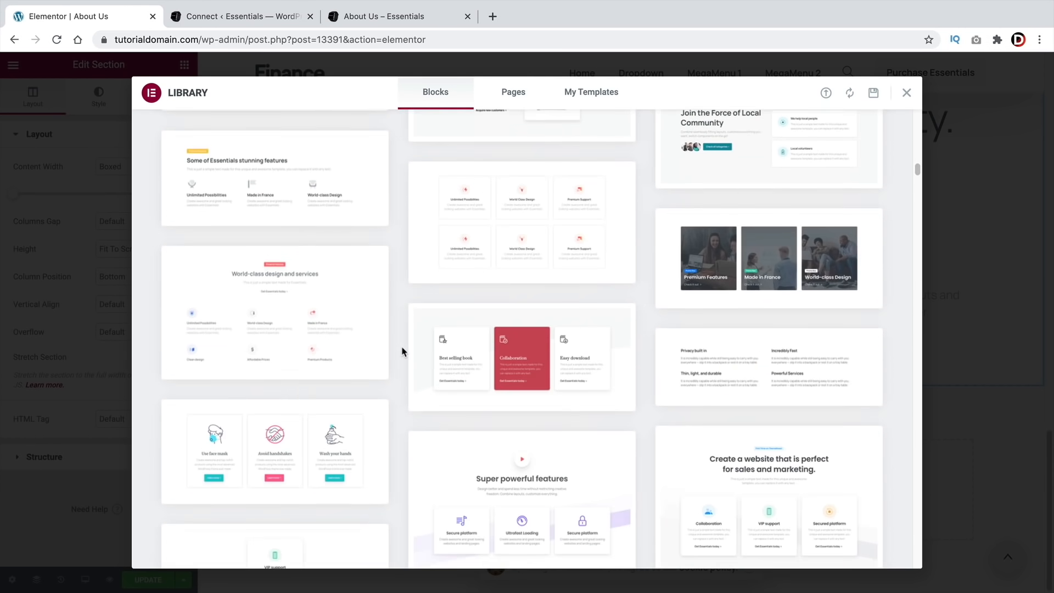
{"action": "scroll", "coordinate": [403, 351], "scroll_direction": "down", "scroll_amount": 10}
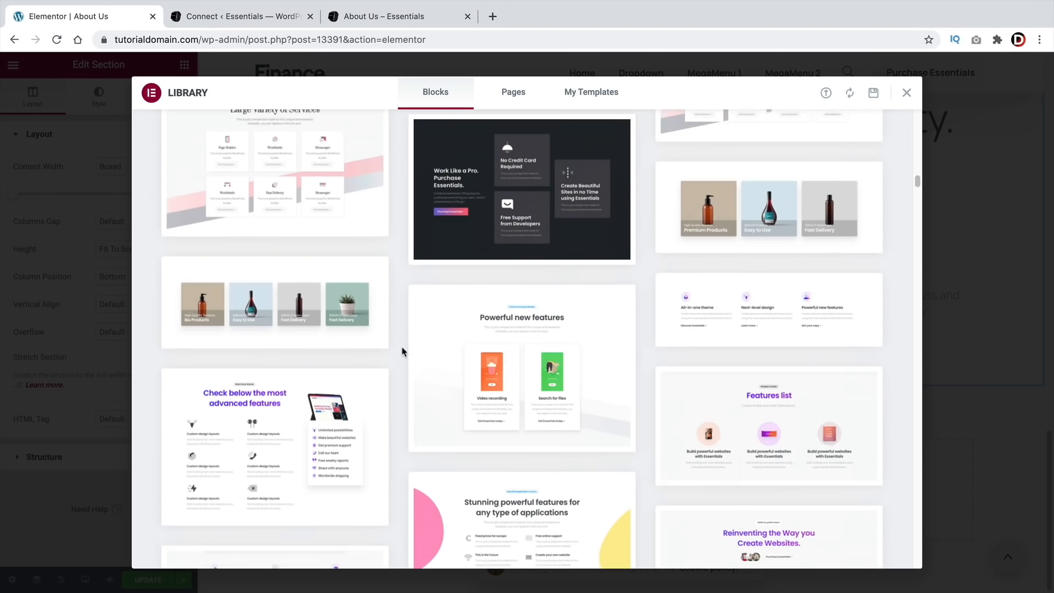
{"action": "scroll", "coordinate": [403, 352], "scroll_direction": "down", "scroll_amount": 1}
{"action": "scroll", "coordinate": [402, 352], "scroll_direction": "up", "scroll_amount": 3}
{"action": "mouse_move", "coordinate": [500, 297]}
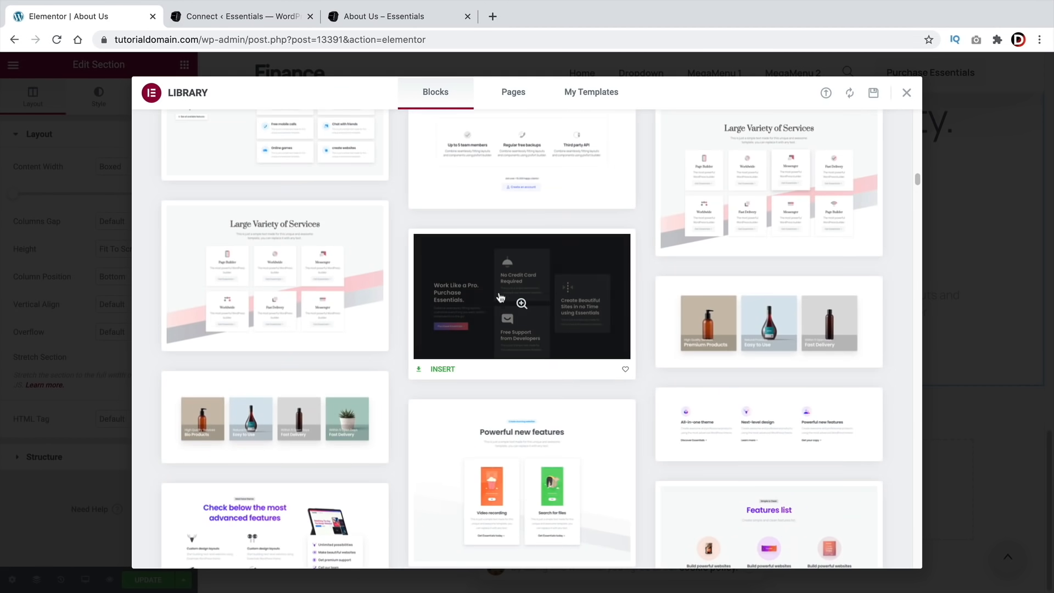
{"action": "scroll", "coordinate": [500, 292], "scroll_direction": "down", "scroll_amount": 20}
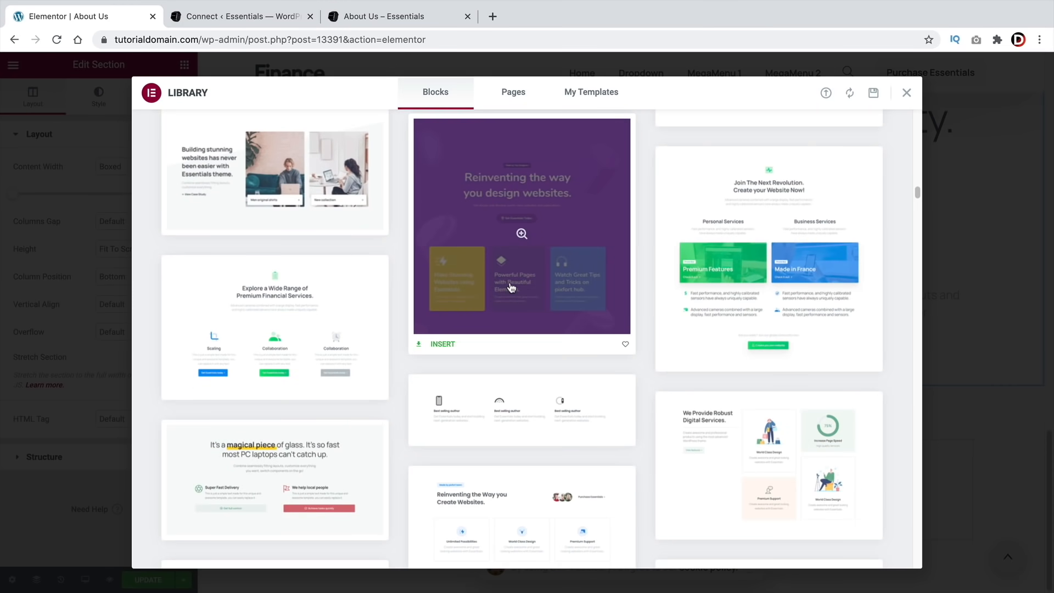
{"action": "scroll", "coordinate": [511, 287], "scroll_direction": "down", "scroll_amount": 20}
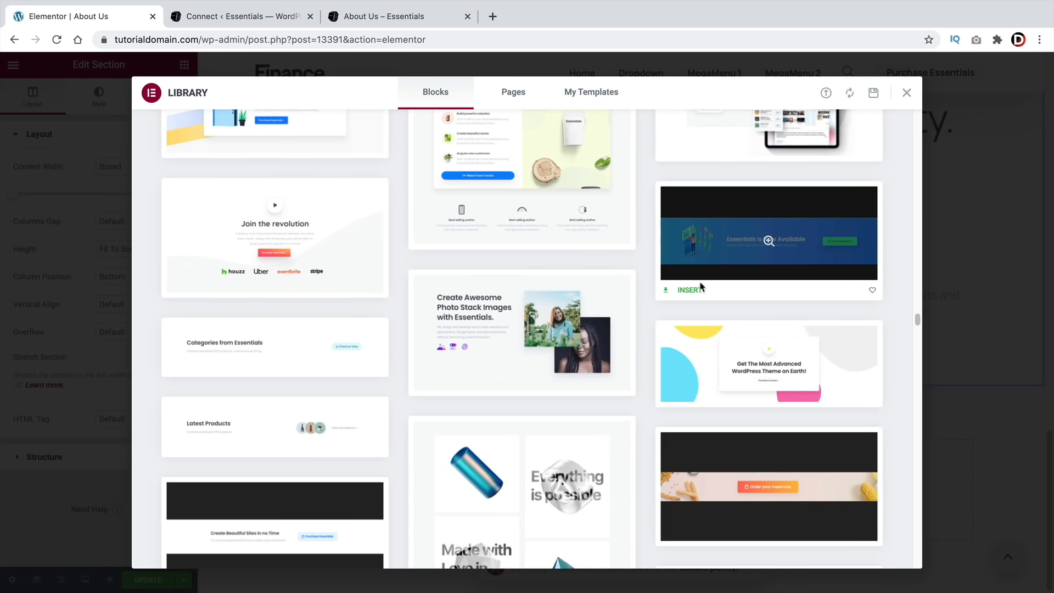
{"action": "left_click", "coordinate": [689, 290]}
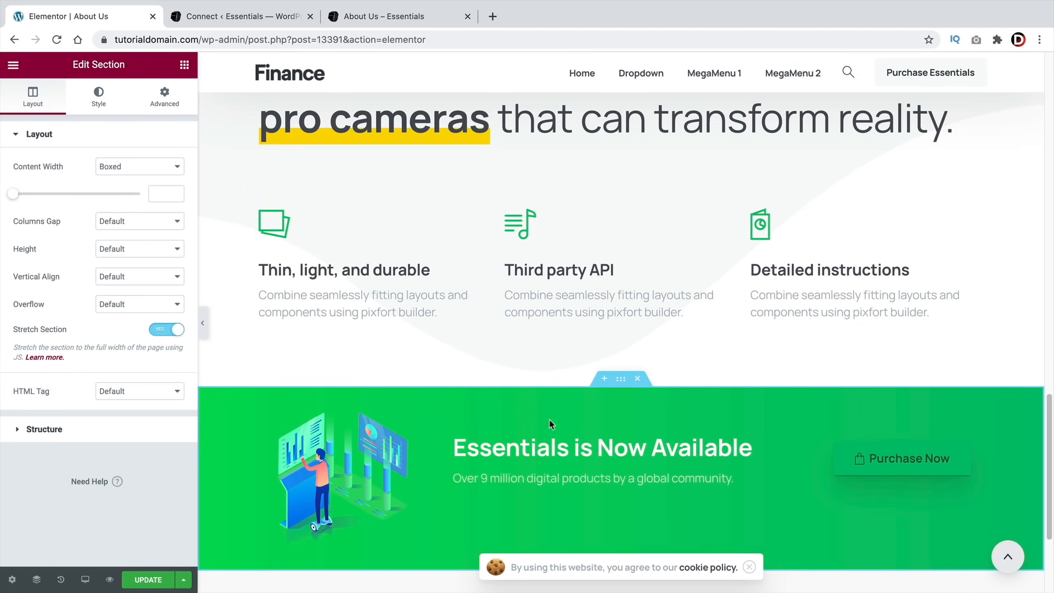
Delete the hero, header, sales-and-marketing, feature cards, magical piece and Essentials sections.
{"action": "left_click_drag", "start_coordinate": [1051, 460], "coordinate": [1051, 118]}
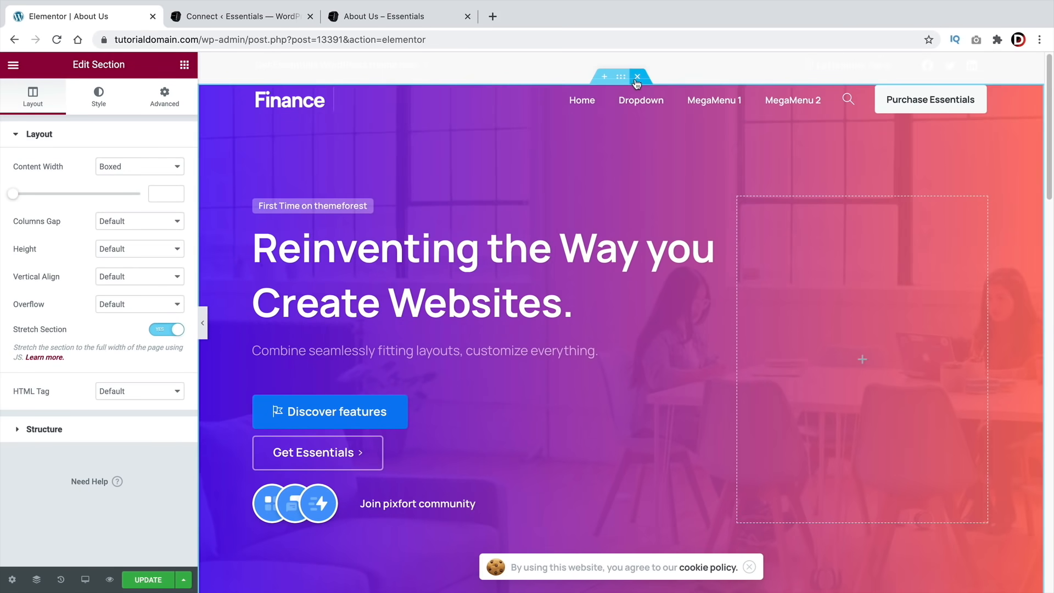
{"action": "left_click", "coordinate": [638, 77]}
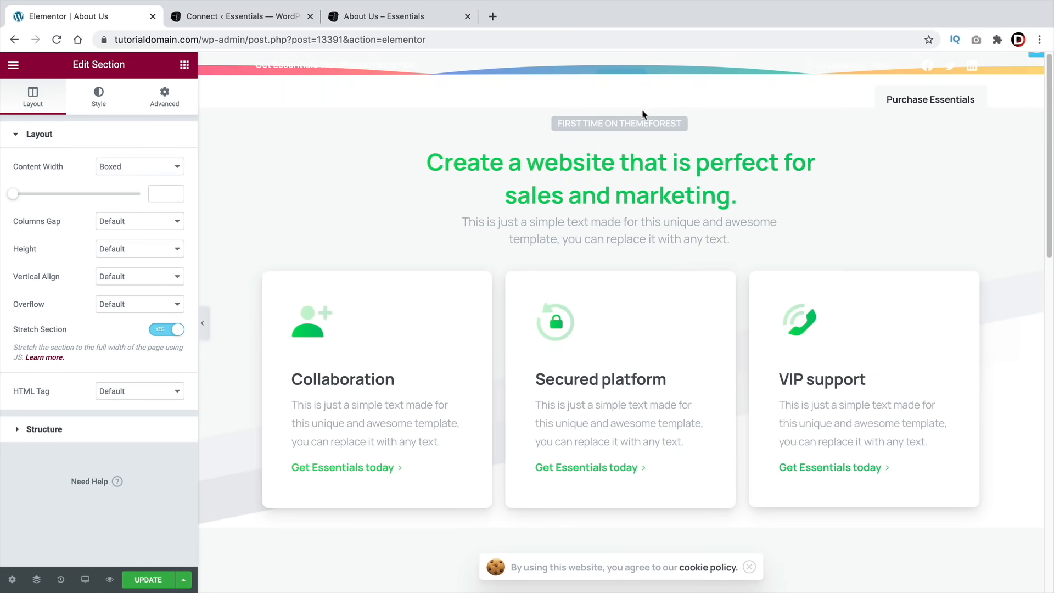
{"action": "right_click", "coordinate": [1036, 56]}
{"action": "left_click", "coordinate": [997, 241]}
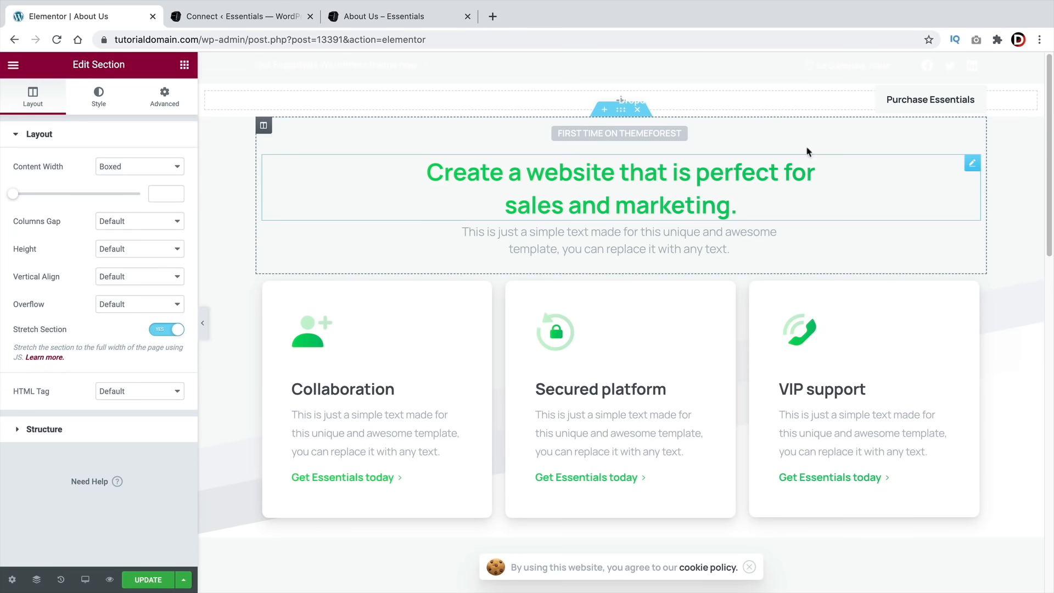
{"action": "left_click", "coordinate": [636, 110]}
{"action": "left_click", "coordinate": [637, 78]}
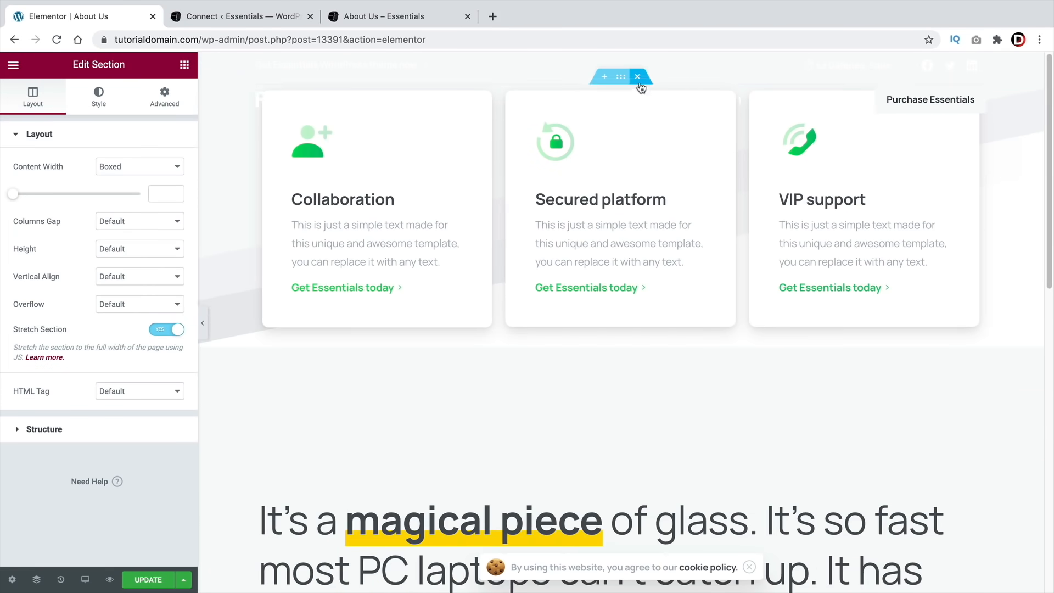
{"action": "left_click", "coordinate": [638, 79]}
{"action": "left_click", "coordinate": [640, 80]}
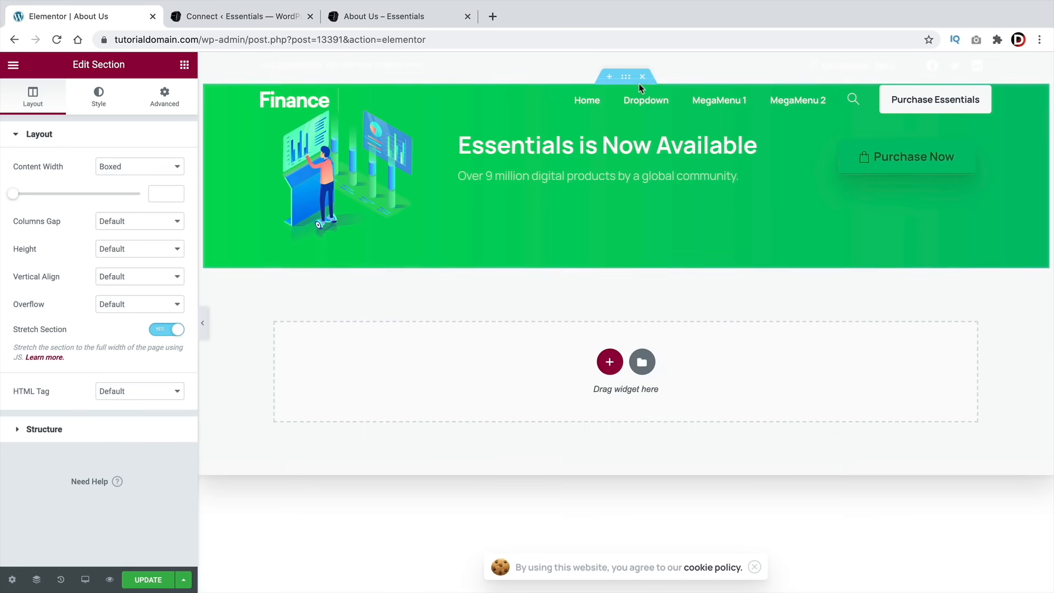
{"action": "left_click", "coordinate": [642, 77]}
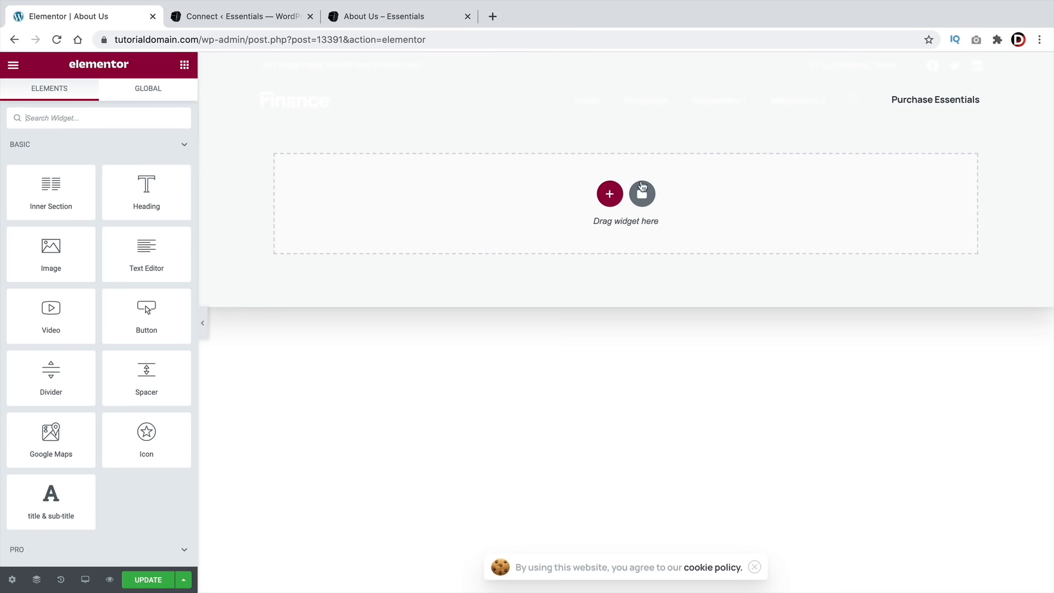
Insert the Essentials about page template, opening with 'Discover our History', from the Pages tab.
{"action": "left_click", "coordinate": [642, 195]}
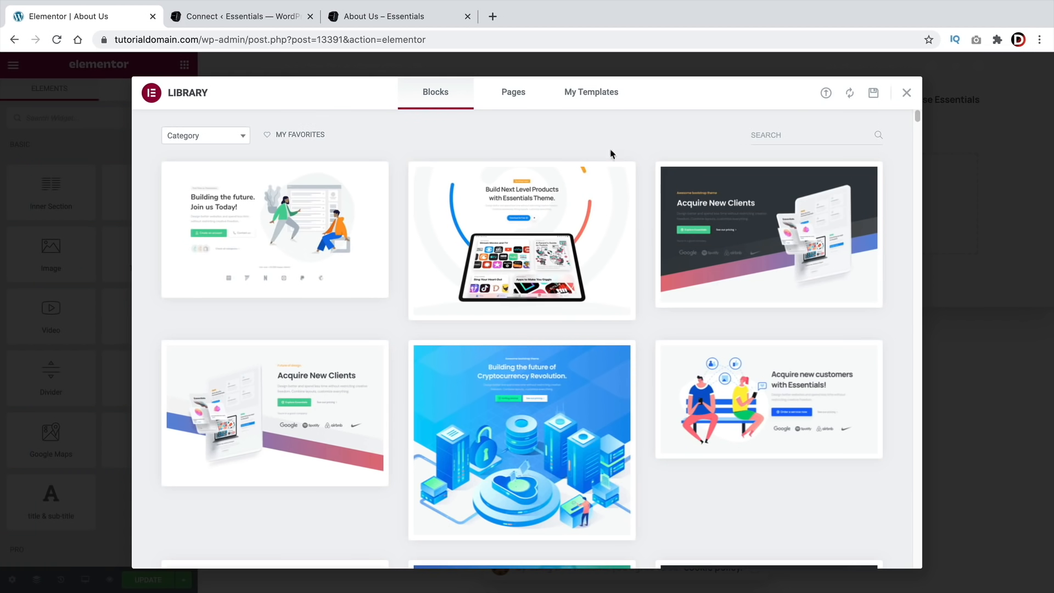
{"action": "left_click", "coordinate": [513, 93]}
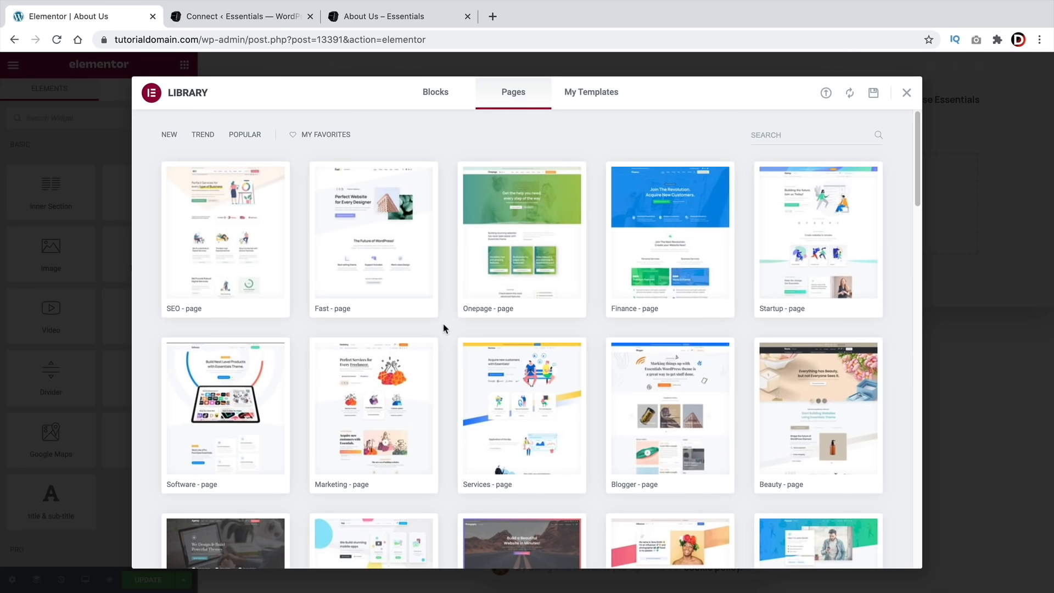
{"action": "scroll", "coordinate": [459, 324], "scroll_direction": "down", "scroll_amount": 7}
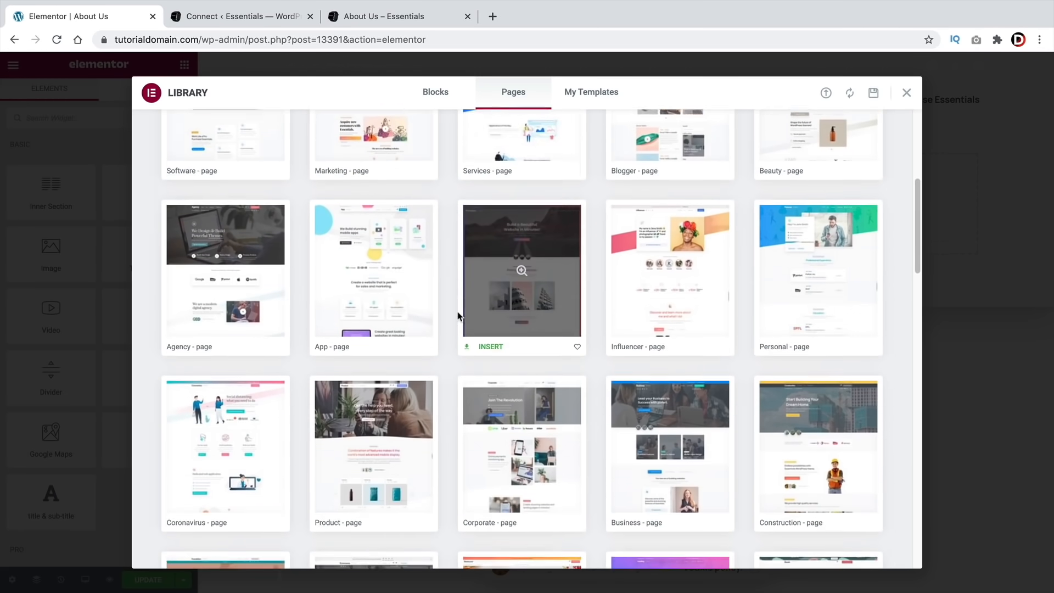
{"action": "scroll", "coordinate": [460, 304], "scroll_direction": "down", "scroll_amount": 5}
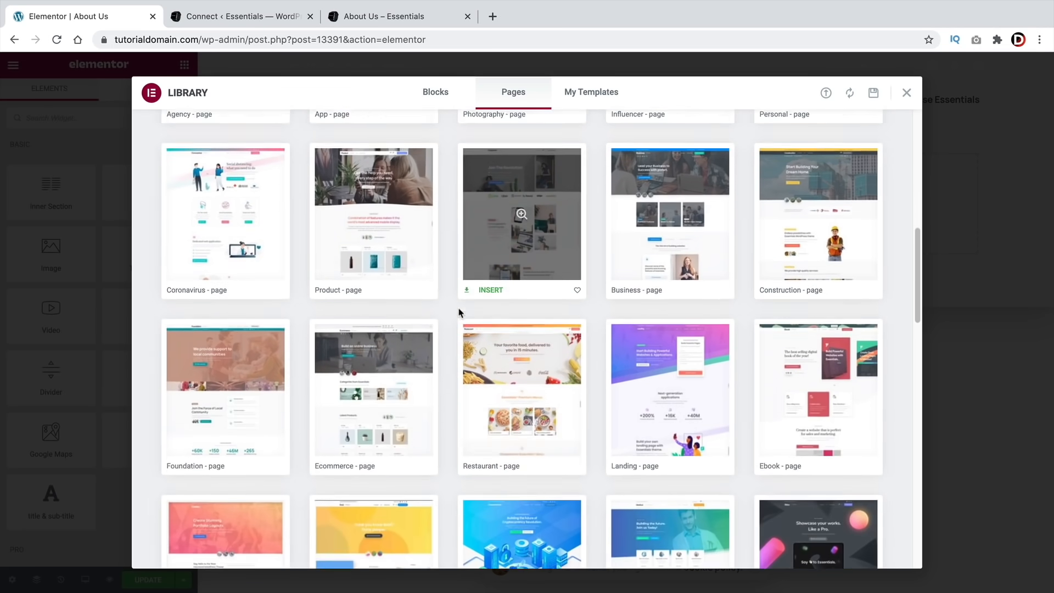
{"action": "scroll", "coordinate": [471, 289], "scroll_direction": "down", "scroll_amount": 6}
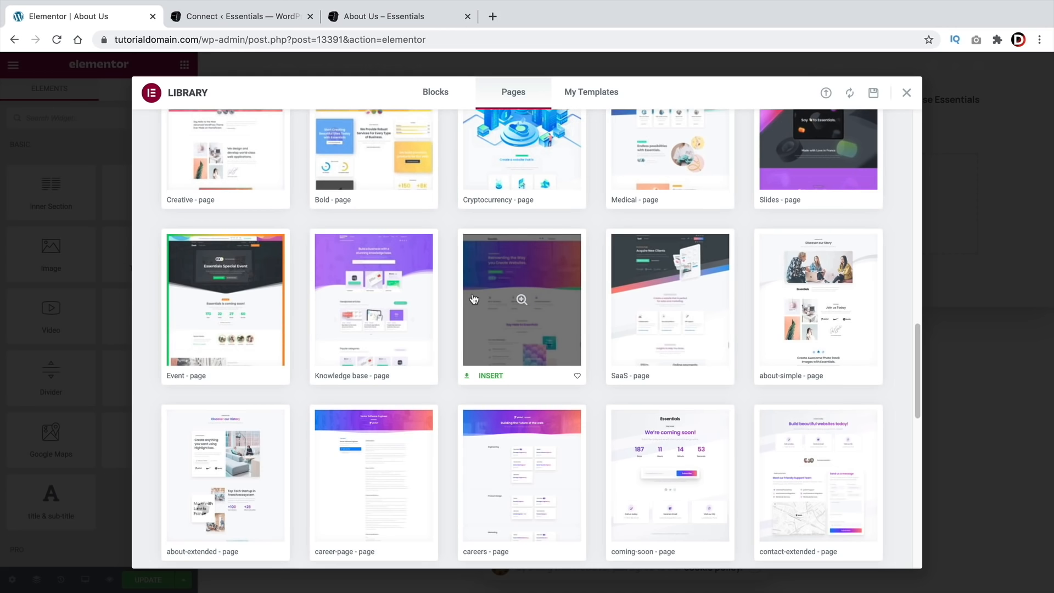
{"action": "scroll", "coordinate": [549, 352], "scroll_direction": "down", "scroll_amount": 2}
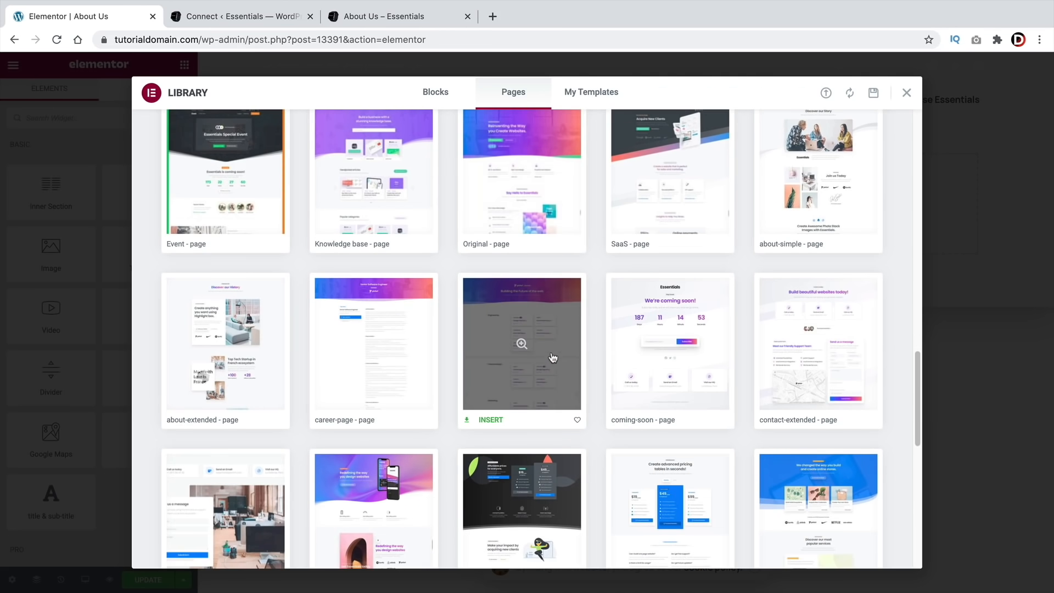
{"action": "scroll", "coordinate": [615, 356], "scroll_direction": "down", "scroll_amount": 4}
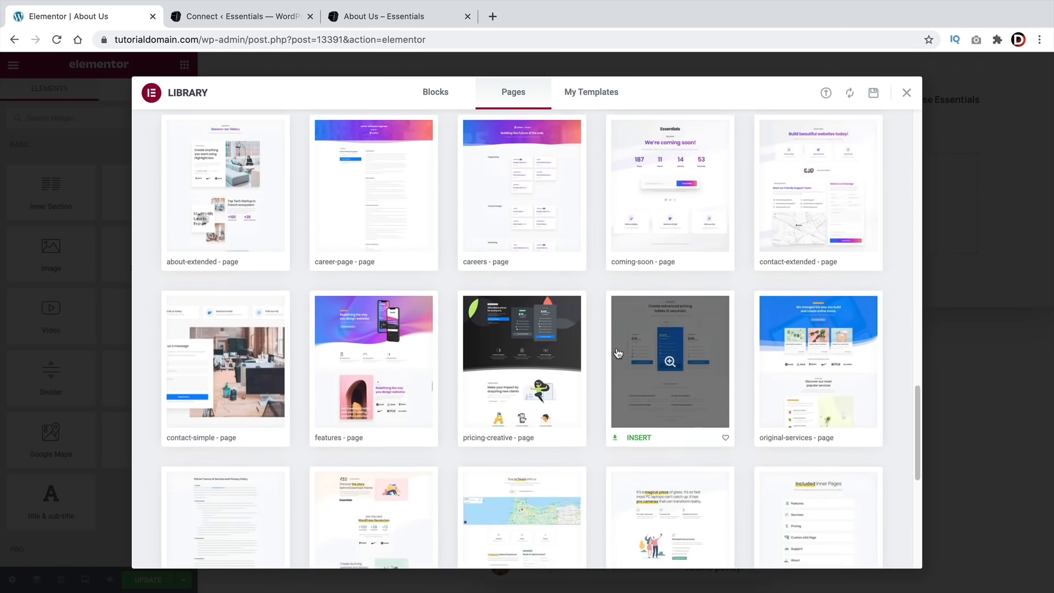
{"action": "scroll", "coordinate": [617, 352], "scroll_direction": "down", "scroll_amount": 2}
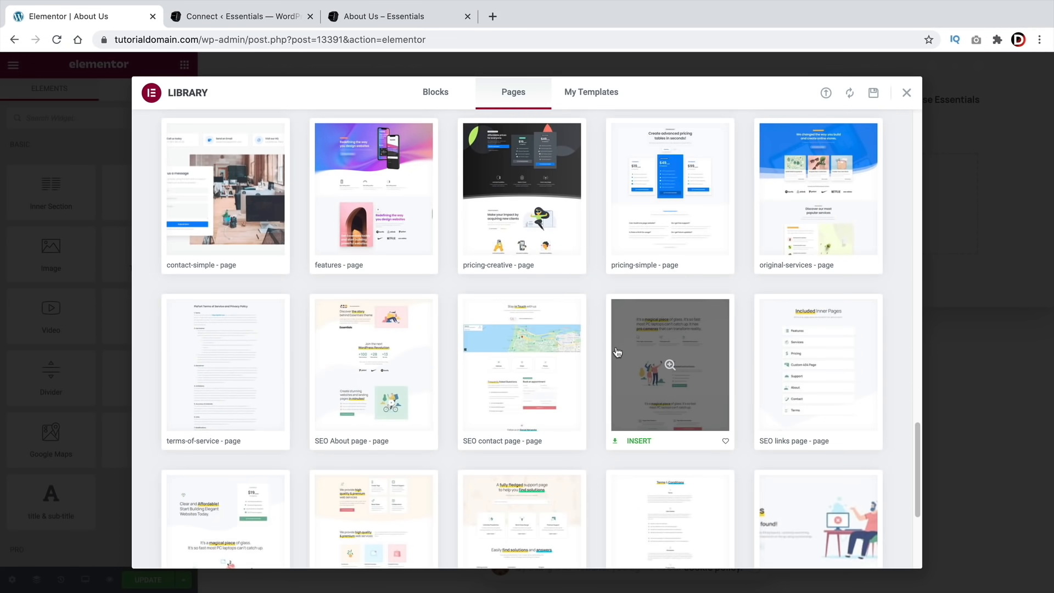
{"action": "scroll", "coordinate": [617, 351], "scroll_direction": "up", "scroll_amount": 4}
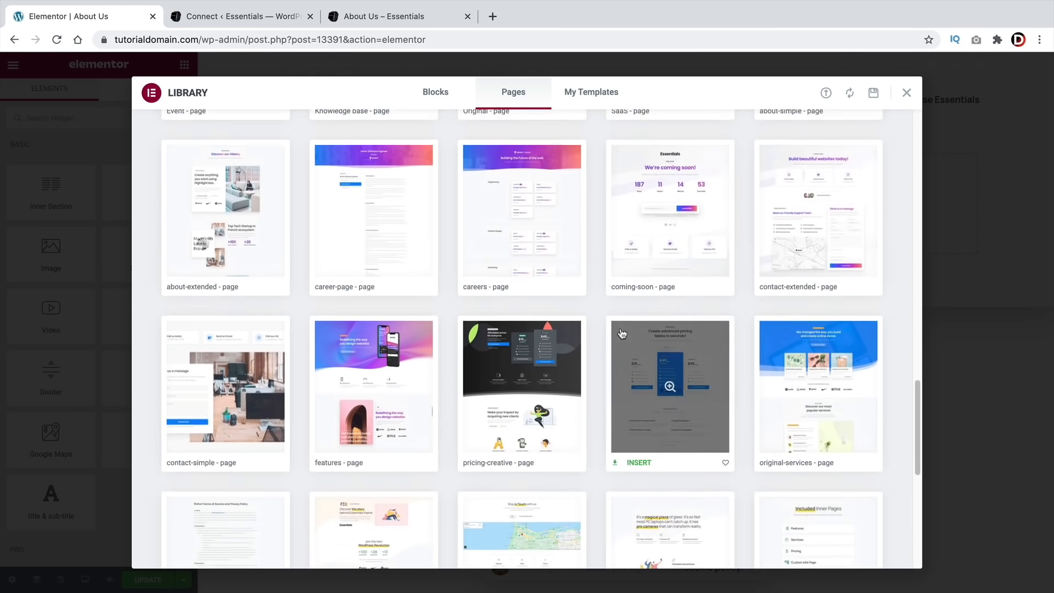
{"action": "scroll", "coordinate": [624, 336], "scroll_direction": "up", "scroll_amount": 3}
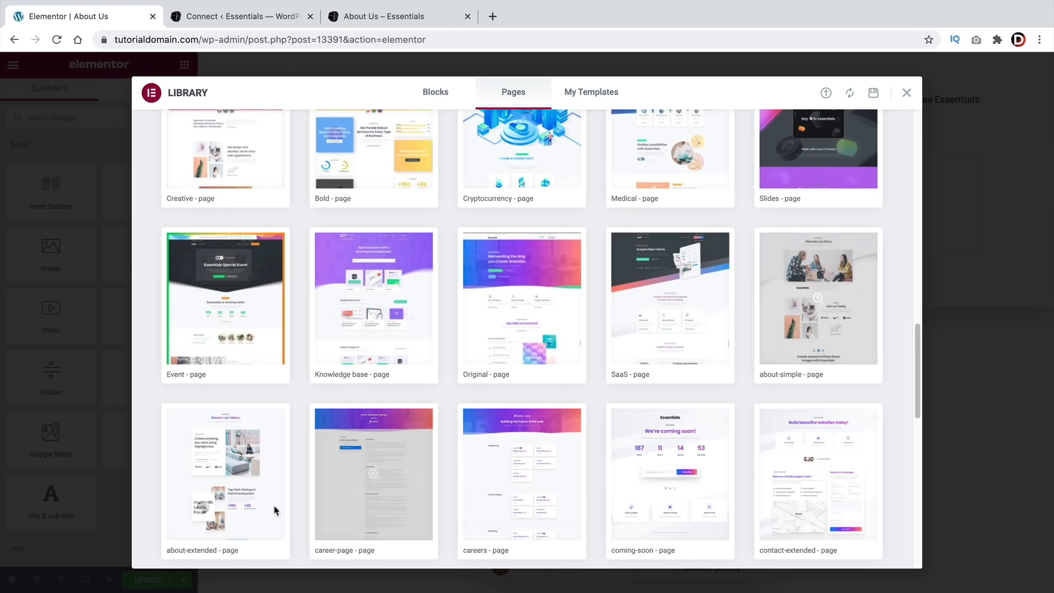
{"action": "left_click", "coordinate": [190, 551]}
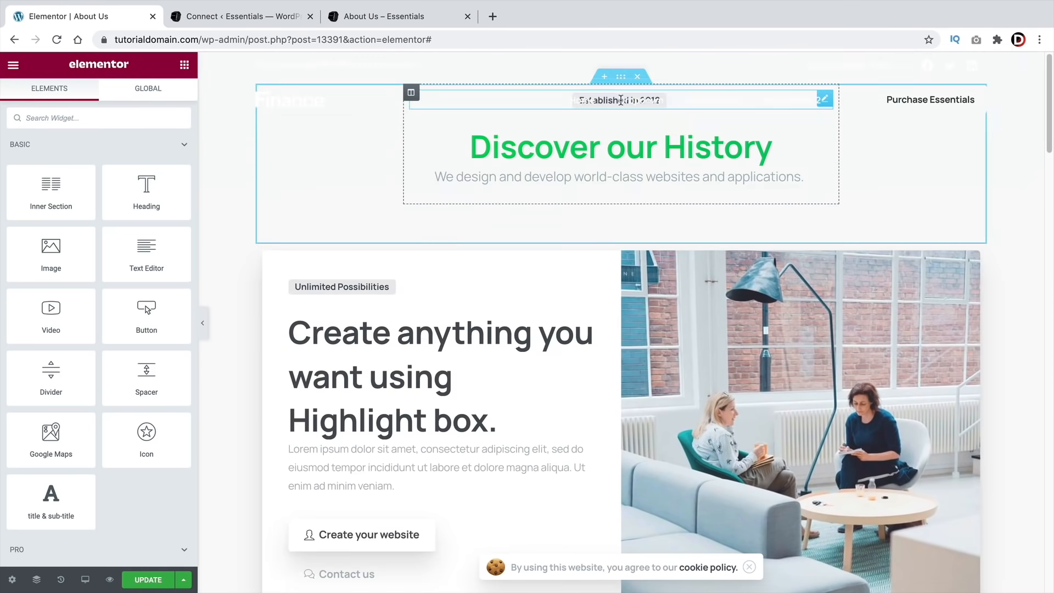
Give the 'Discover our History' header section 50 px top padding and preview it full width.
{"action": "left_click", "coordinate": [621, 78]}
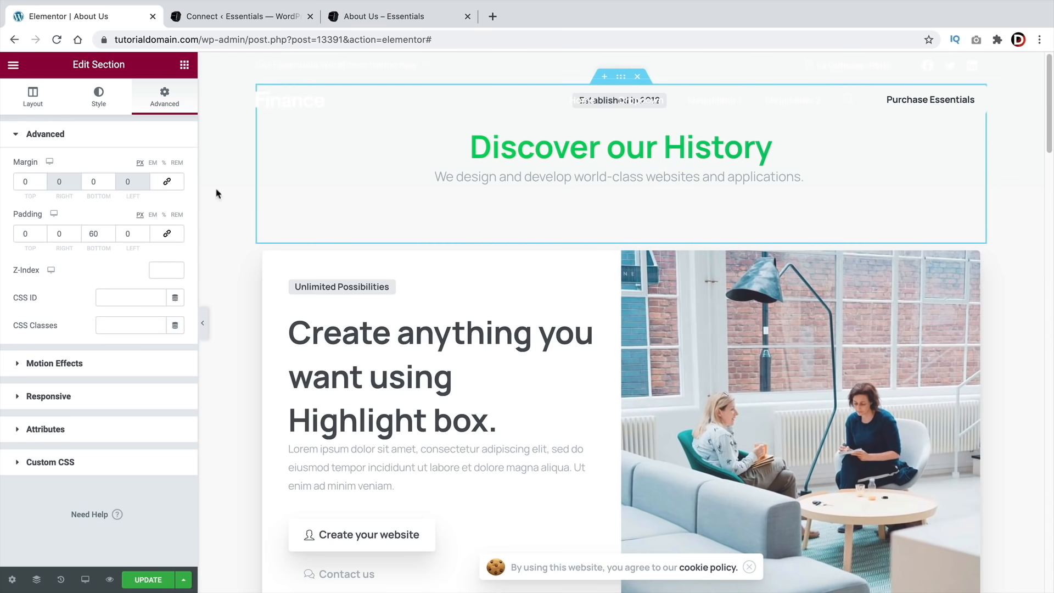
{"action": "type", "text": "5"}
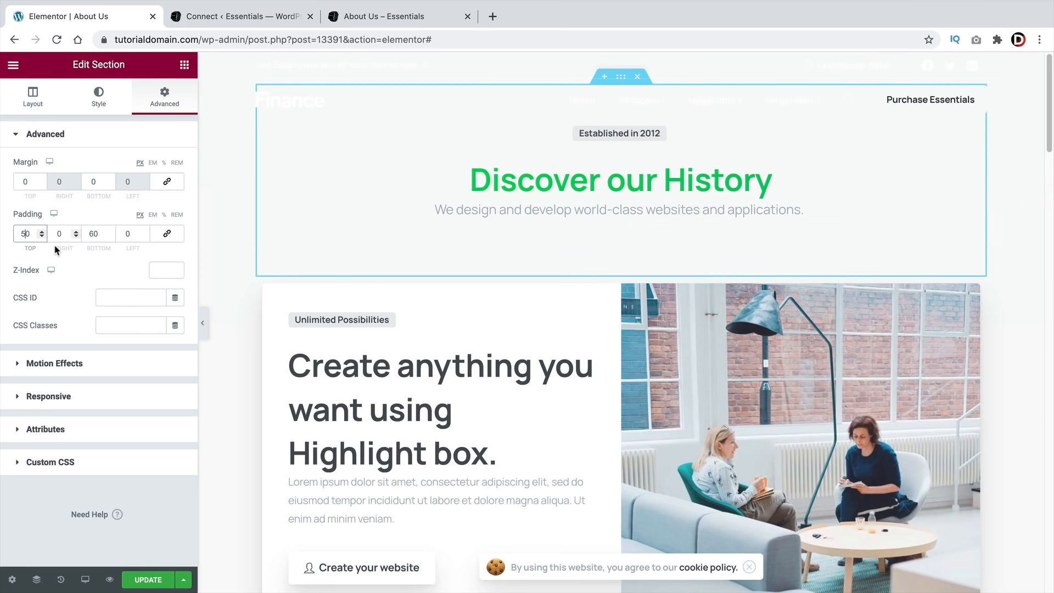
{"action": "left_click", "coordinate": [203, 324]}
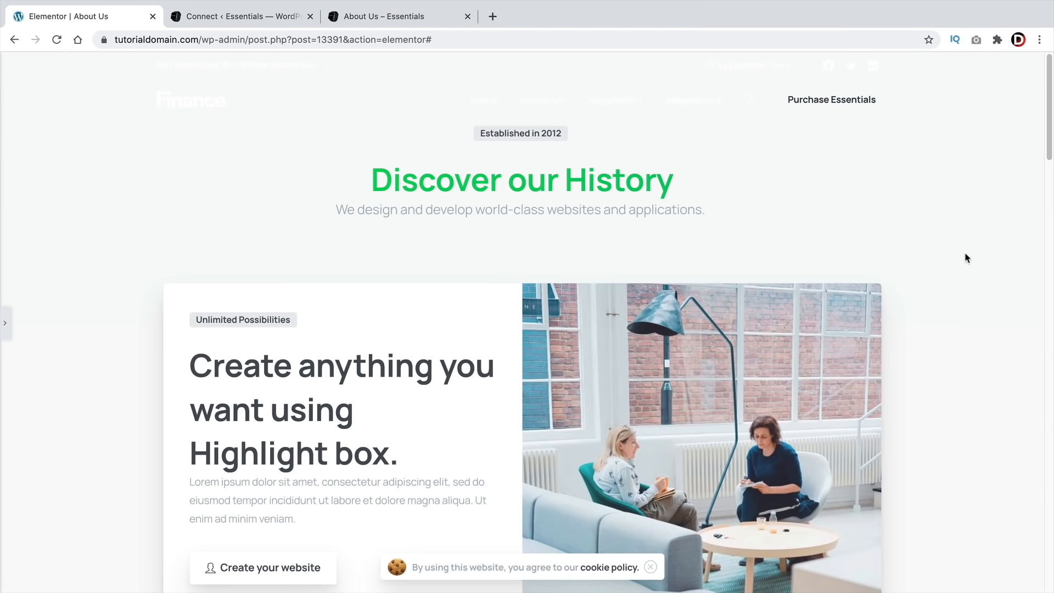
Review the About Us preview, save it with UPDATE, and open the live About Us page.
{"action": "scroll", "coordinate": [952, 297], "scroll_direction": "down", "scroll_amount": 12}
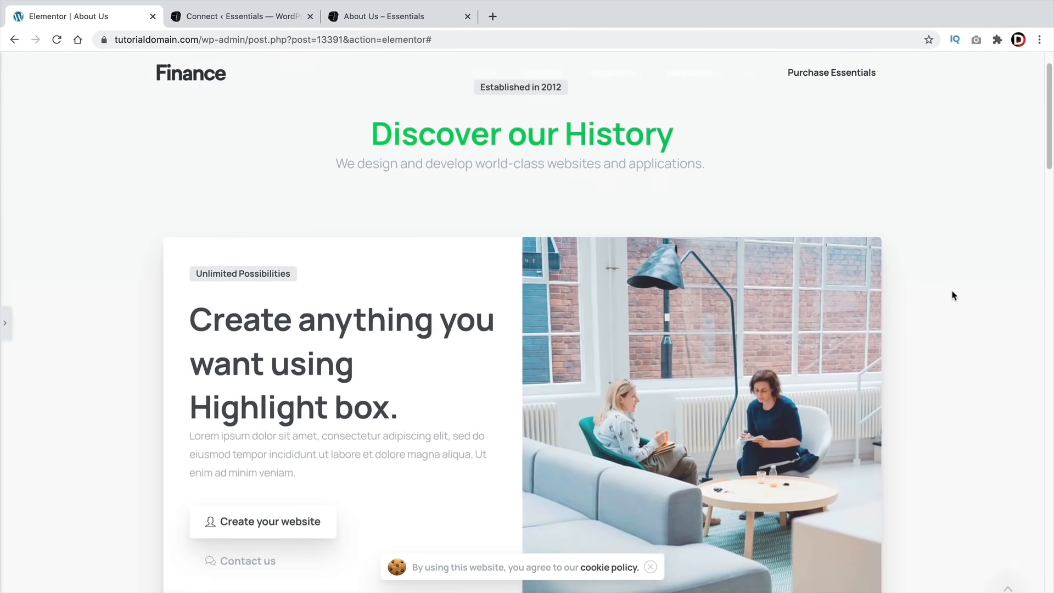
{"action": "scroll", "coordinate": [952, 291], "scroll_direction": "down", "scroll_amount": 15}
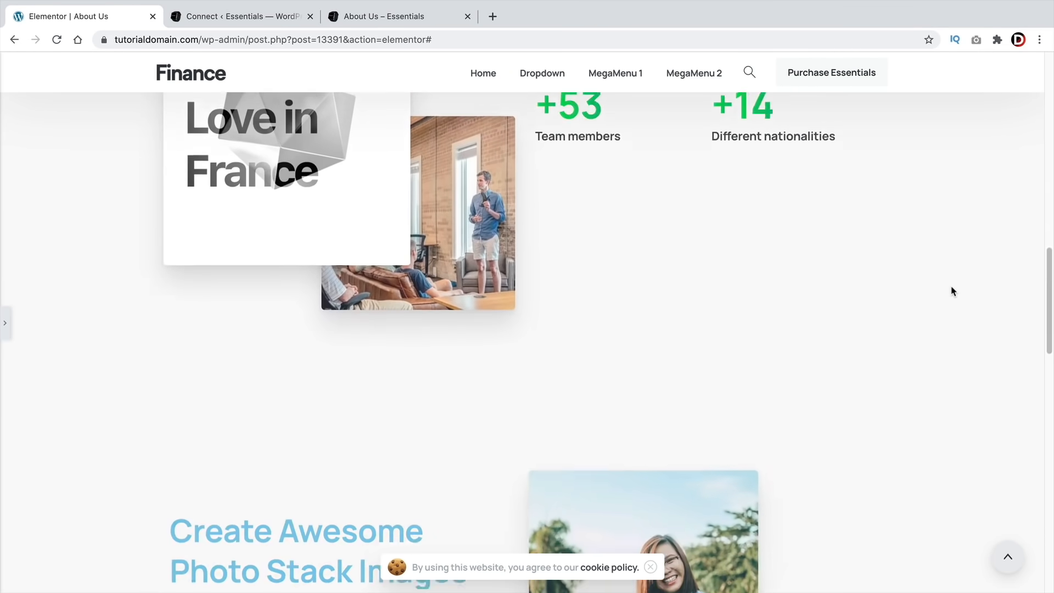
{"action": "scroll", "coordinate": [953, 291], "scroll_direction": "down", "scroll_amount": 3}
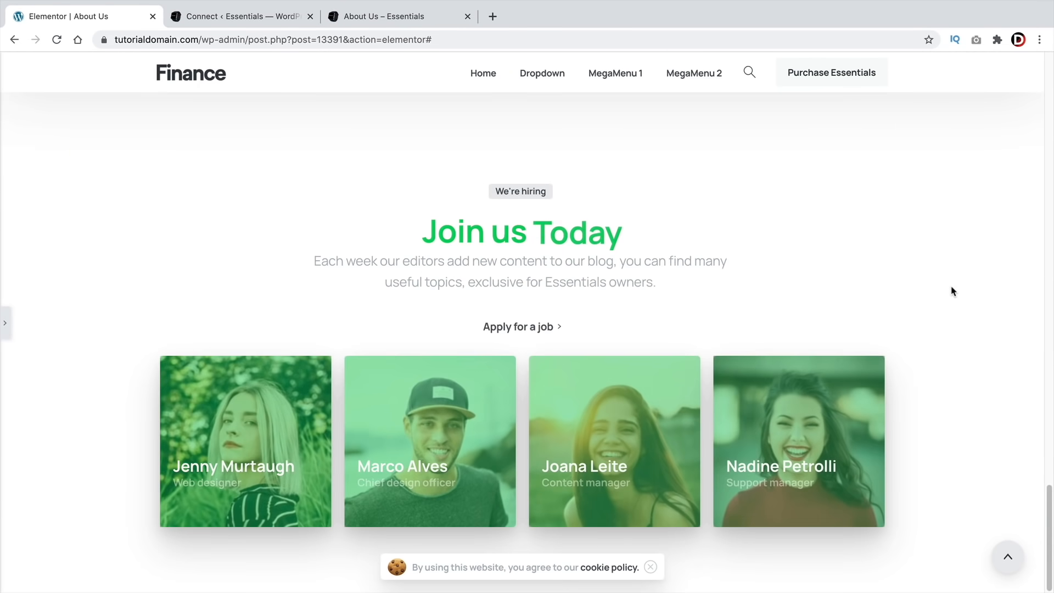
{"action": "scroll", "coordinate": [953, 291], "scroll_direction": "up", "scroll_amount": 15}
{"action": "scroll", "coordinate": [953, 291], "scroll_direction": "up", "scroll_amount": 10}
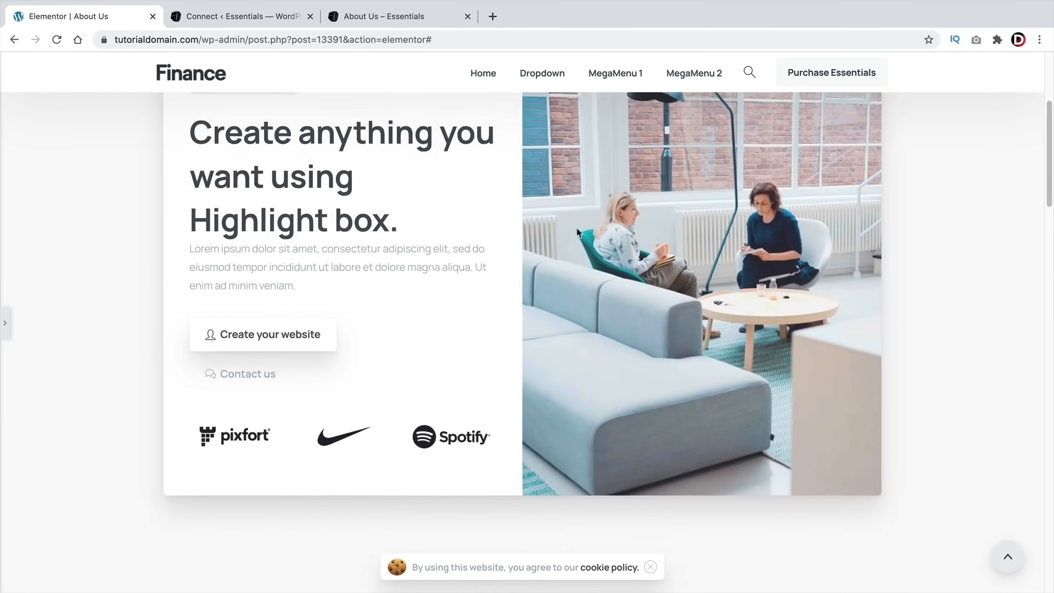
{"action": "left_click", "coordinate": [4, 323]}
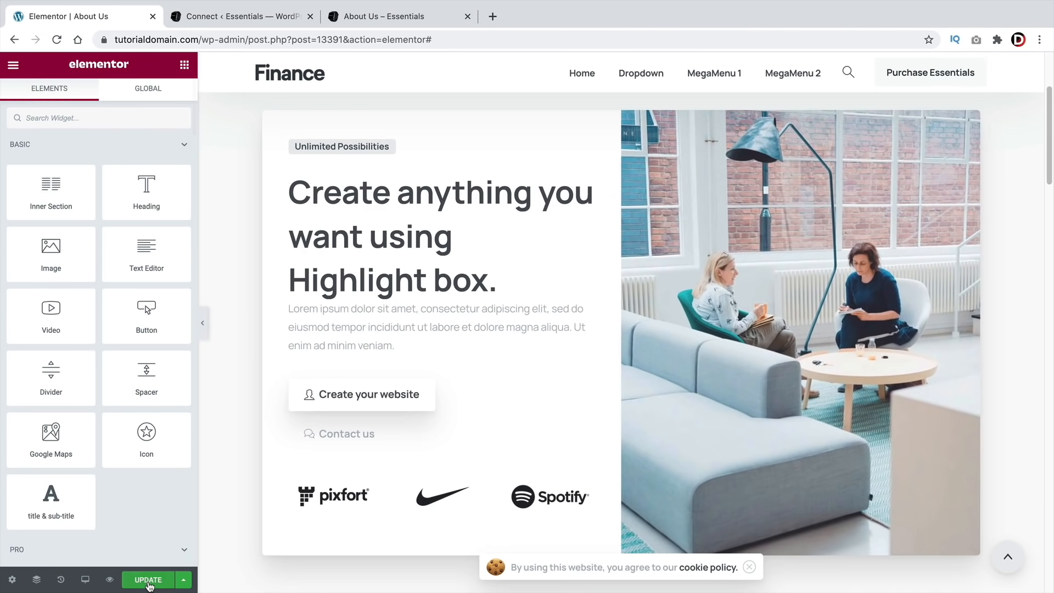
{"action": "left_click", "coordinate": [150, 581]}
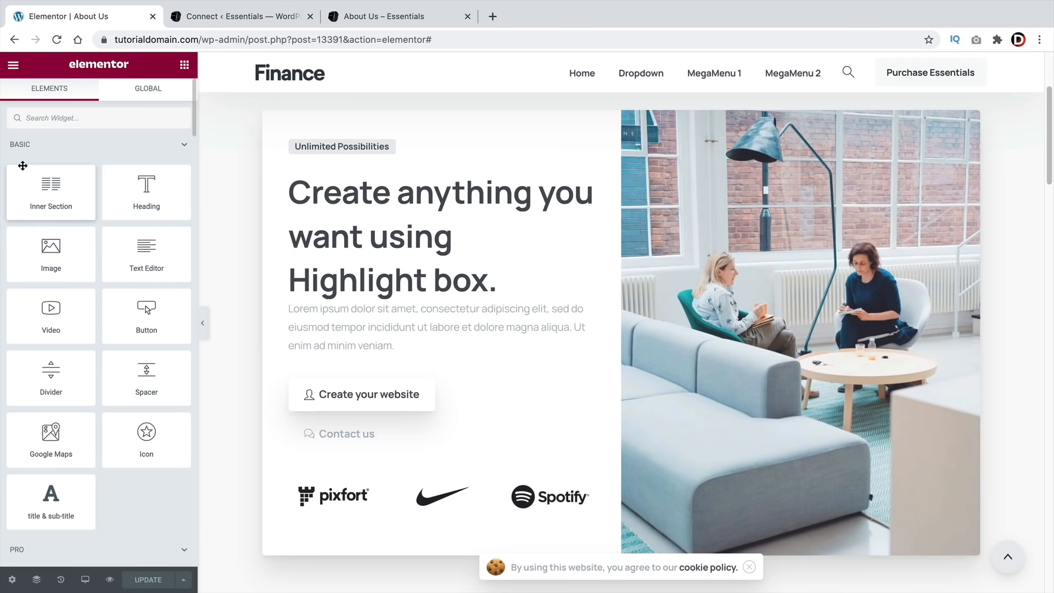
{"action": "left_click", "coordinate": [17, 67]}
{"action": "left_click", "coordinate": [110, 270]}
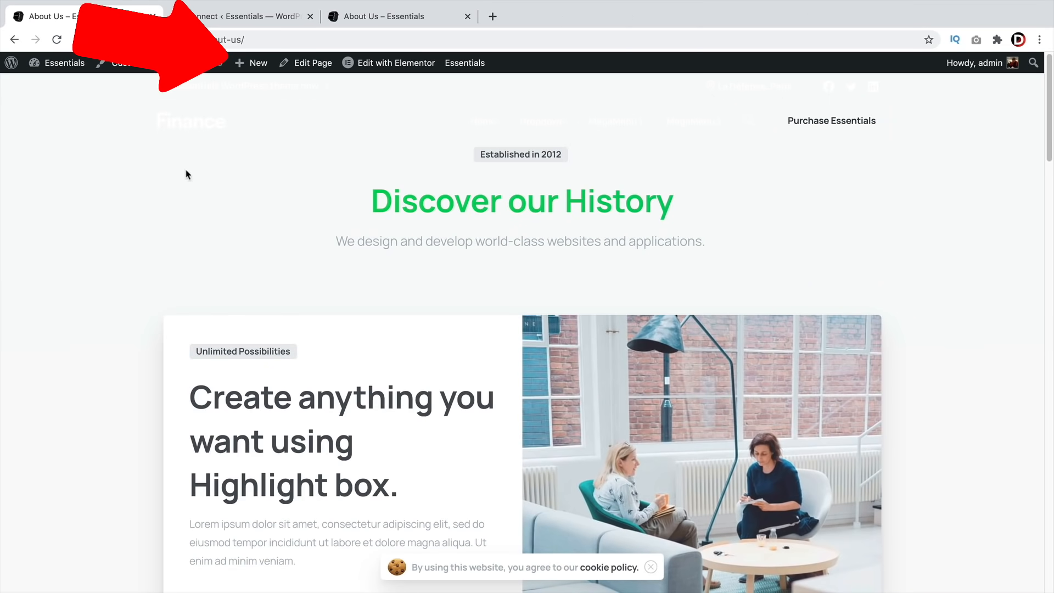
Create a new page titled 'Contact Us' with Hide top area (Intro) set to Yes.
{"action": "mouse_move", "coordinate": [256, 65]}
{"action": "left_click", "coordinate": [254, 121]}
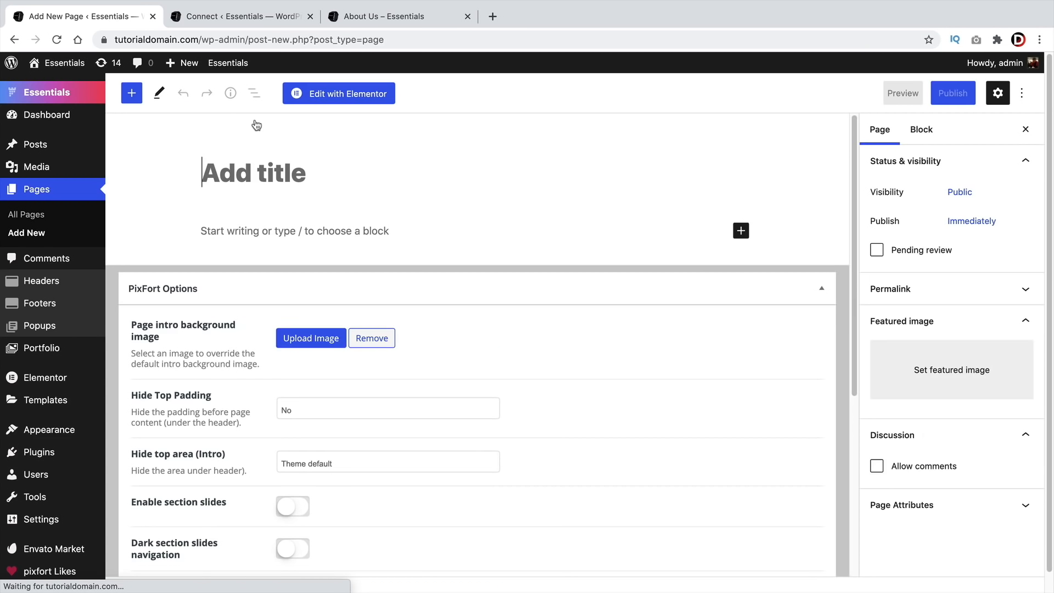
{"action": "left_click", "coordinate": [301, 170]}
{"action": "type", "text": "Cont"}
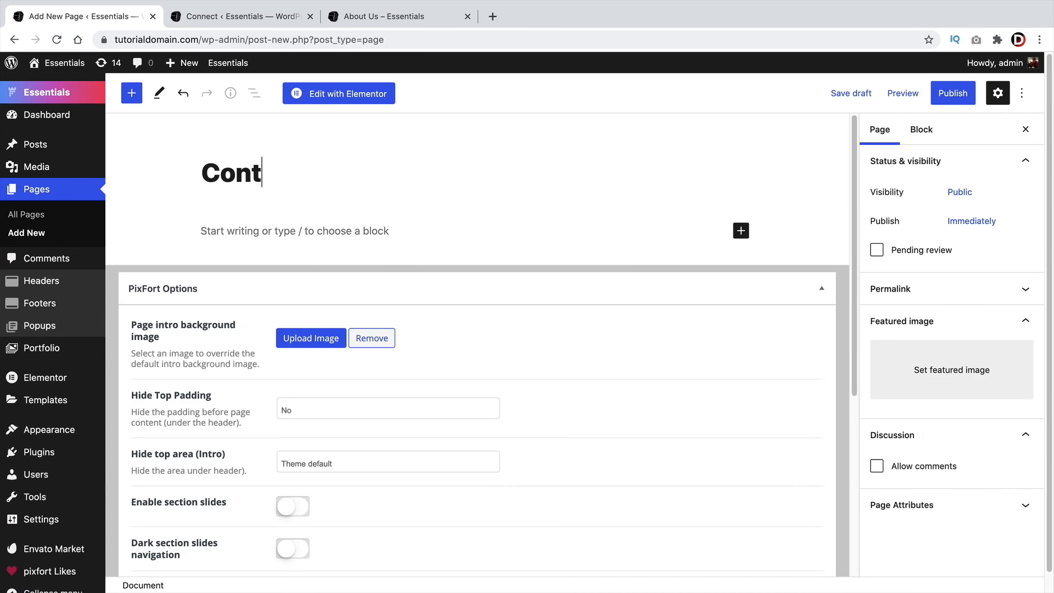
{"action": "type", "text": "act Us"}
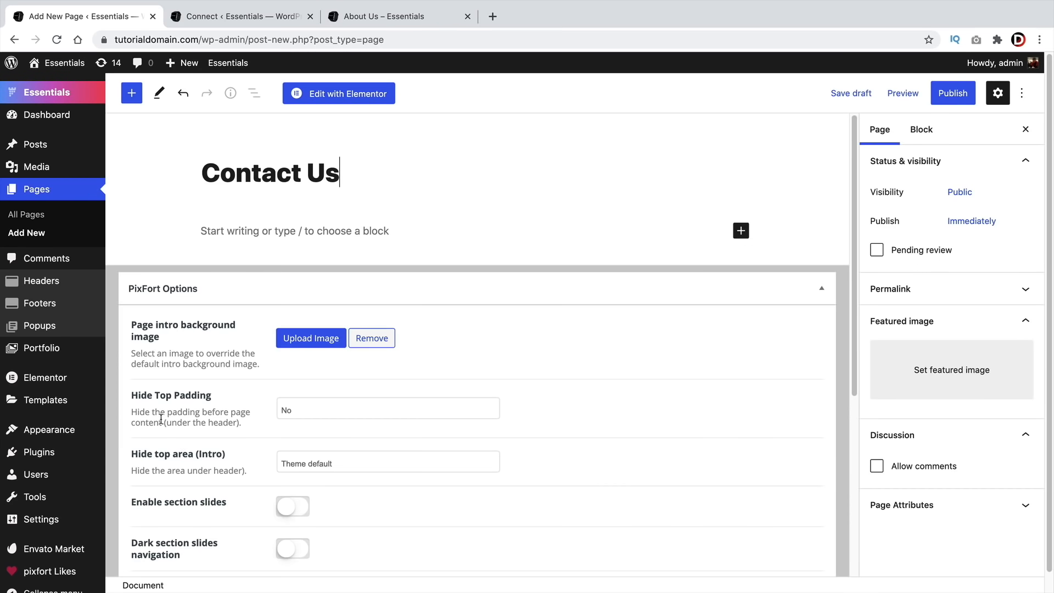
{"action": "left_click", "coordinate": [282, 463]}
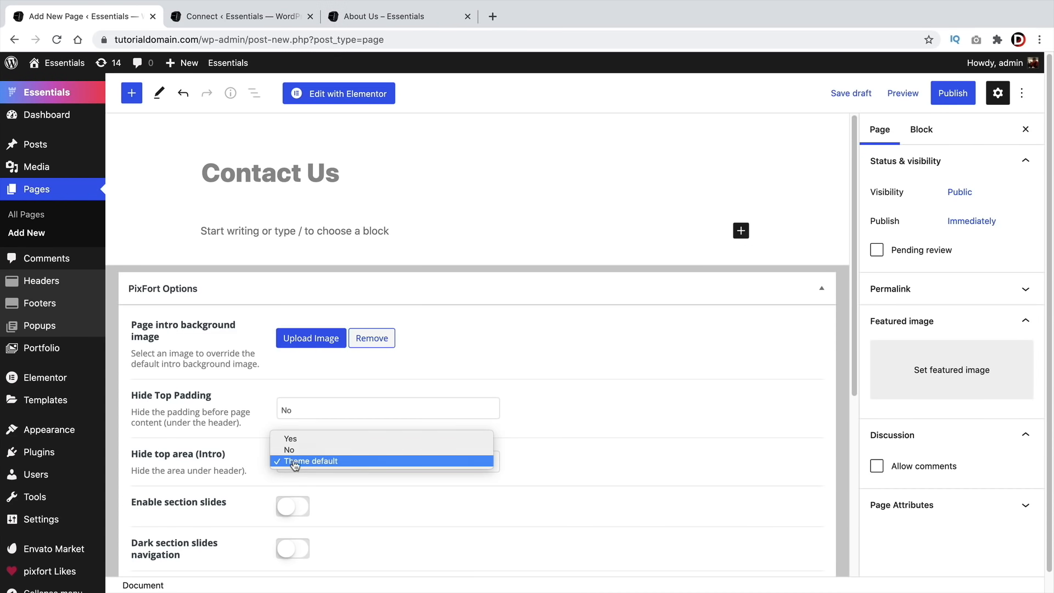
{"action": "left_click", "coordinate": [301, 439]}
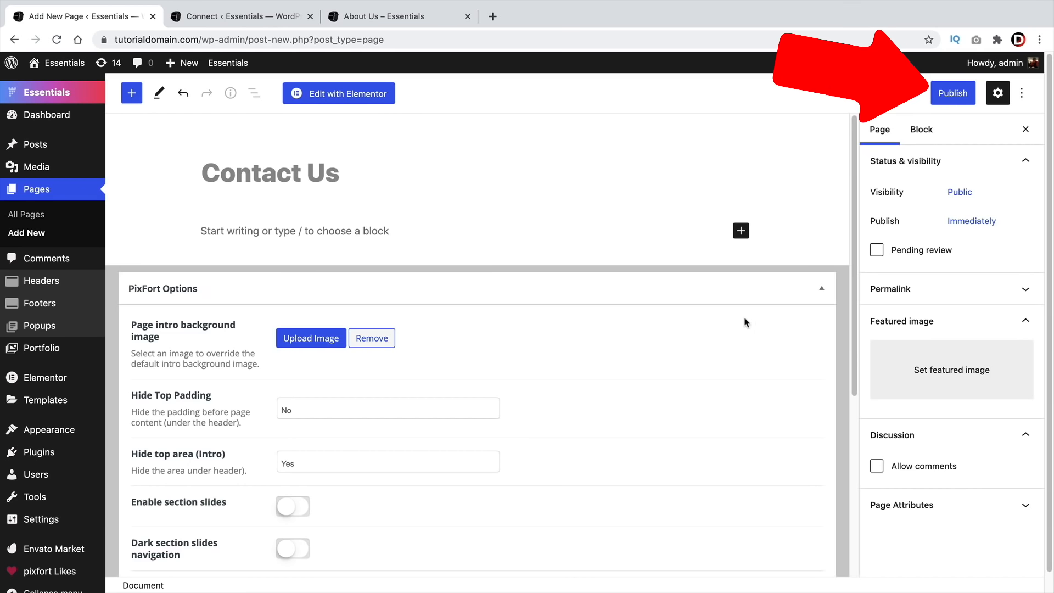
Publish the Contact Us page and open it in the page builder.
{"action": "left_click", "coordinate": [954, 94]}
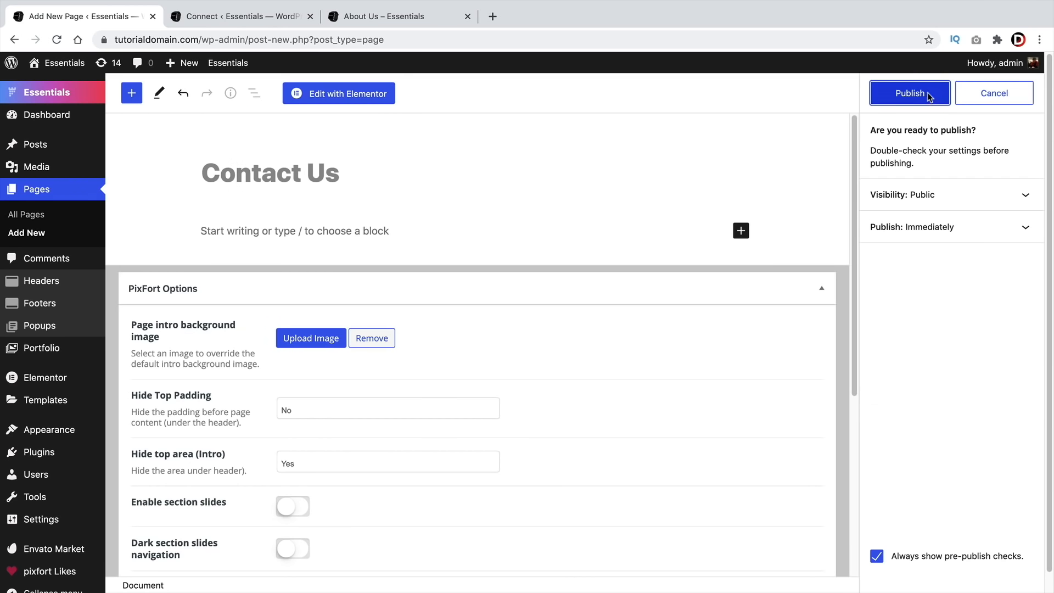
{"action": "left_click", "coordinate": [927, 92]}
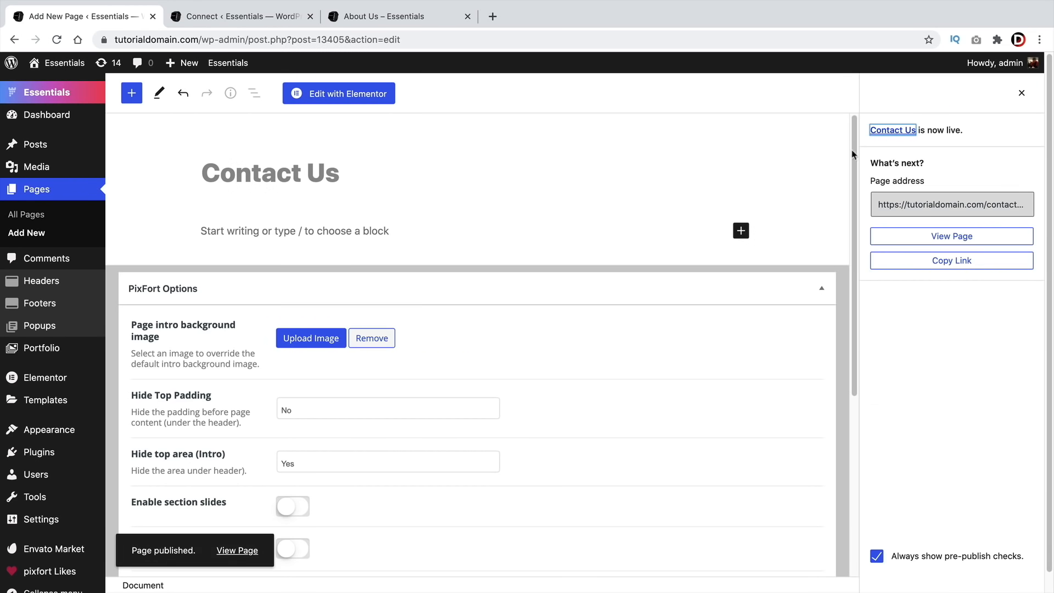
{"action": "left_click", "coordinate": [313, 94]}
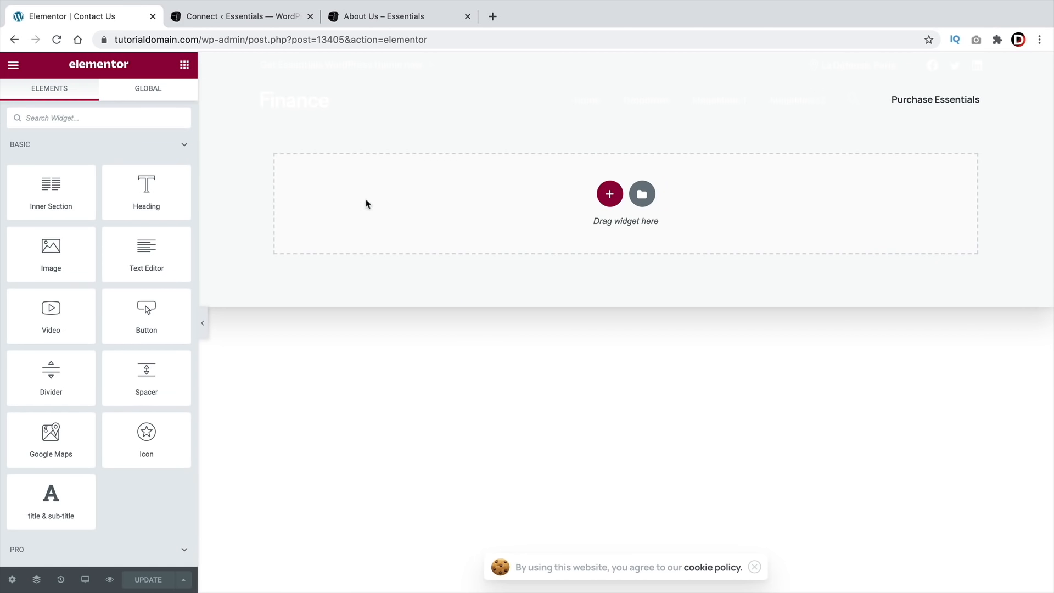
Browse the template library's Pages designs and insert the contact-extended page template.
{"action": "left_click", "coordinate": [645, 199]}
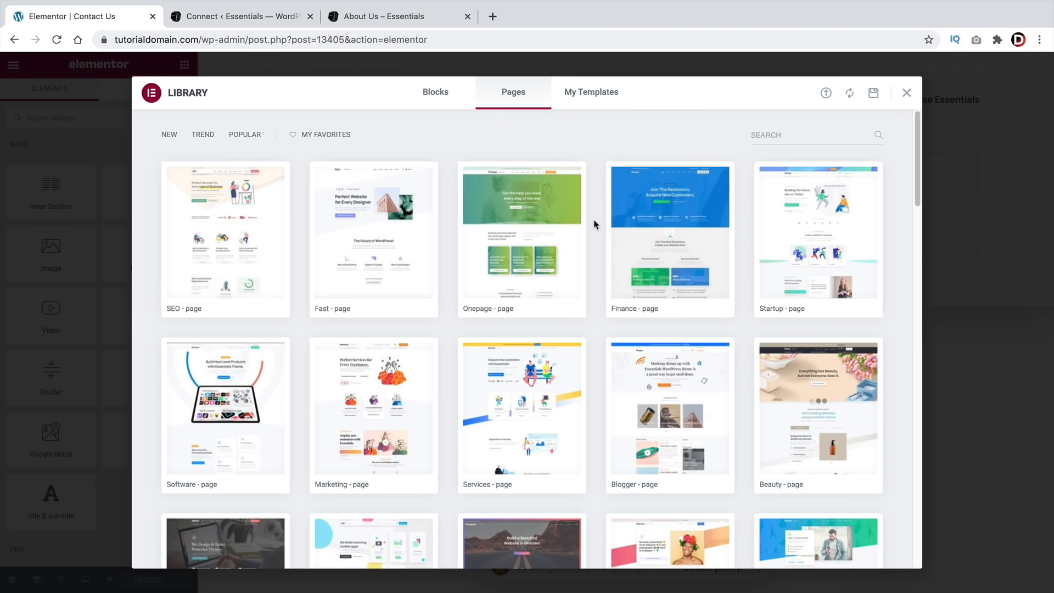
{"action": "scroll", "coordinate": [602, 229], "scroll_direction": "down", "scroll_amount": 10}
{"action": "scroll", "coordinate": [602, 229], "scroll_direction": "down", "scroll_amount": 15}
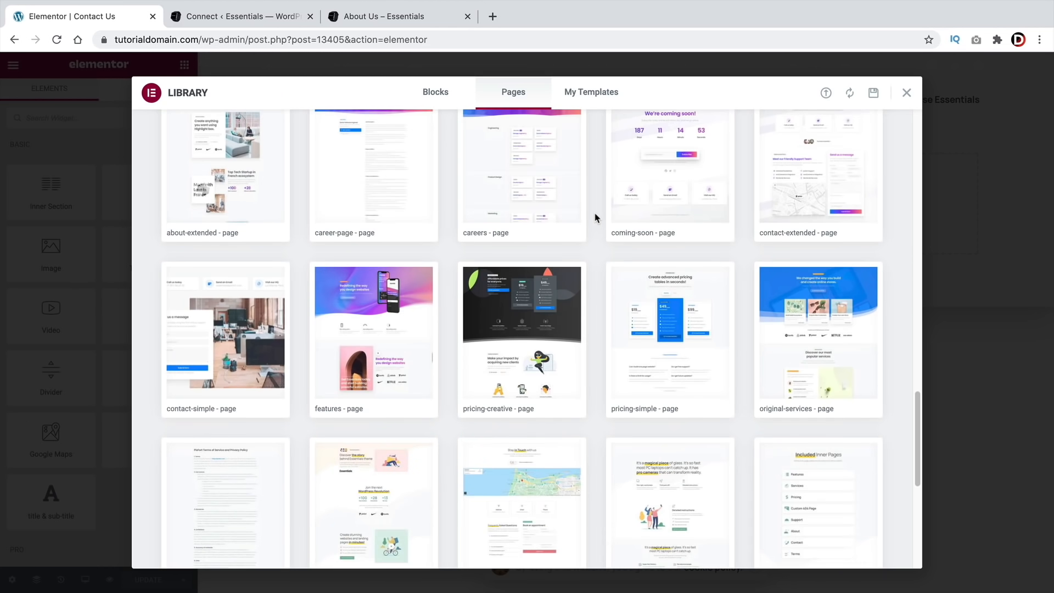
{"action": "scroll", "coordinate": [592, 219], "scroll_direction": "down", "scroll_amount": 6}
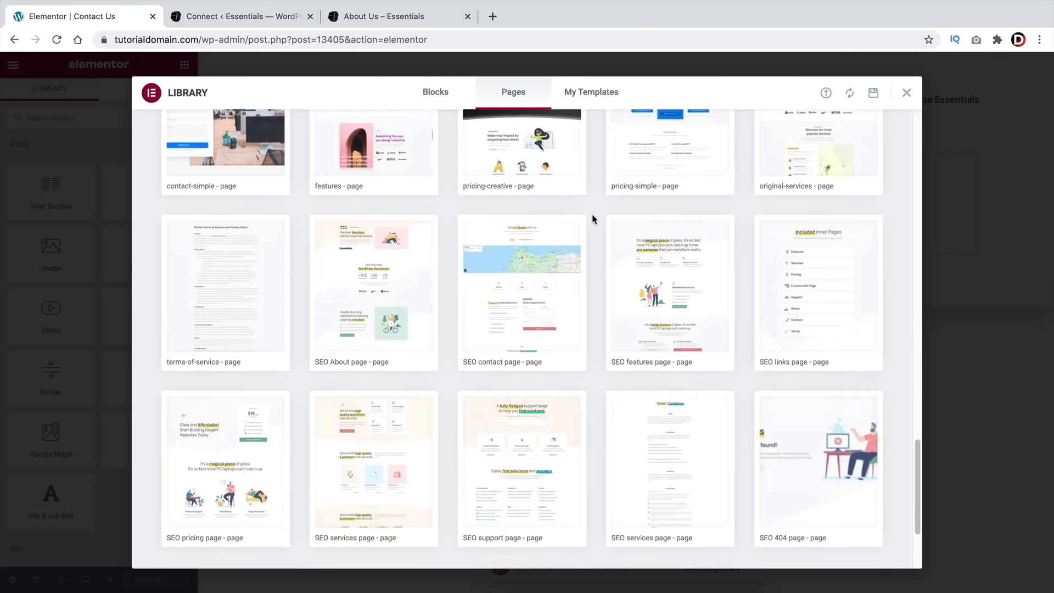
{"action": "scroll", "coordinate": [592, 219], "scroll_direction": "up", "scroll_amount": 5}
{"action": "scroll", "coordinate": [592, 219], "scroll_direction": "up", "scroll_amount": 1}
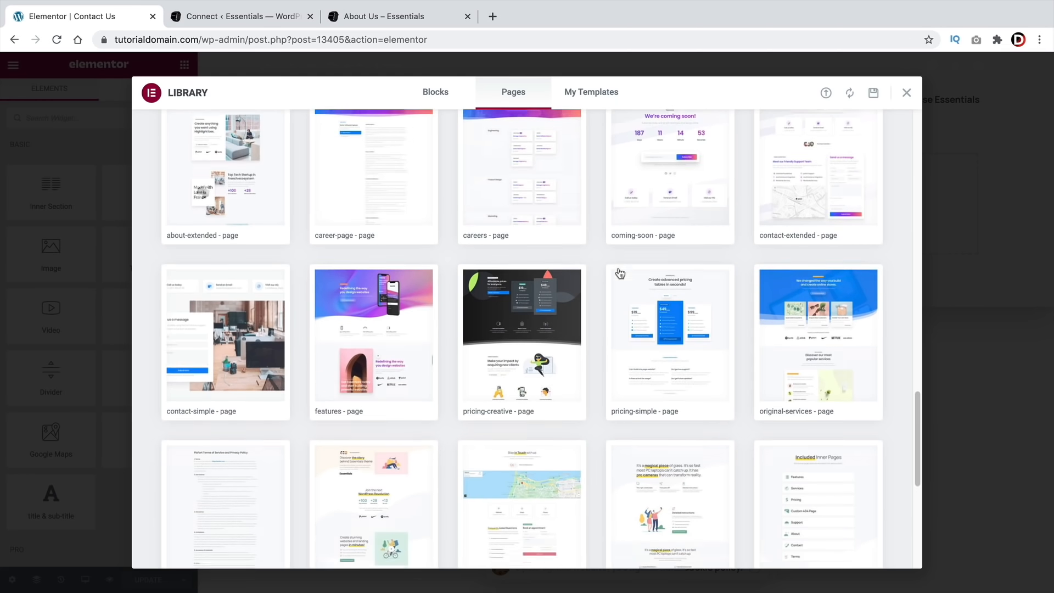
{"action": "scroll", "coordinate": [616, 272], "scroll_direction": "down", "scroll_amount": 10}
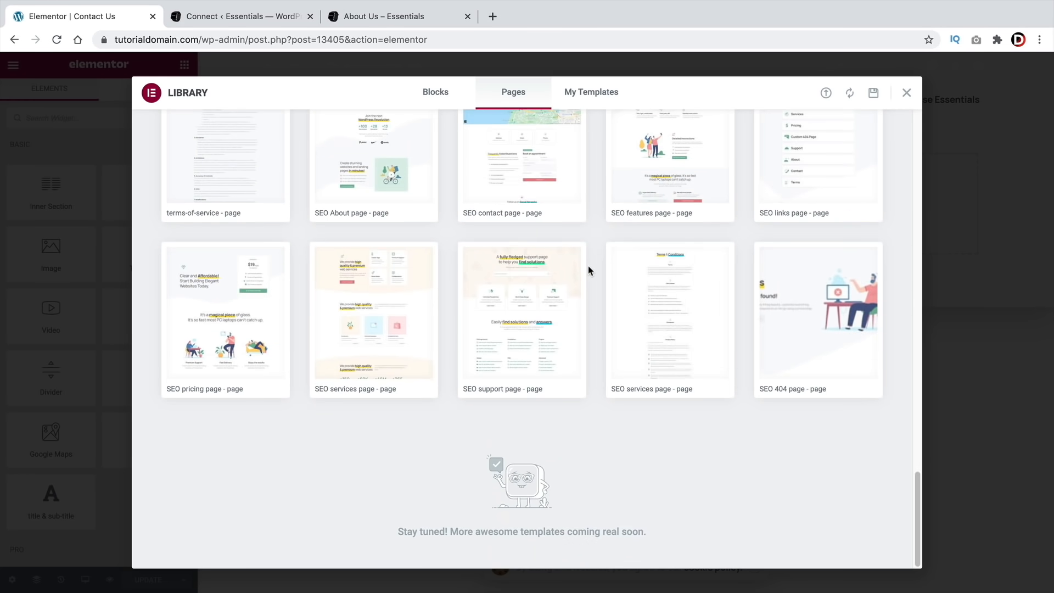
{"action": "scroll", "coordinate": [588, 267], "scroll_direction": "up", "scroll_amount": 3}
{"action": "scroll", "coordinate": [588, 267], "scroll_direction": "up", "scroll_amount": 3}
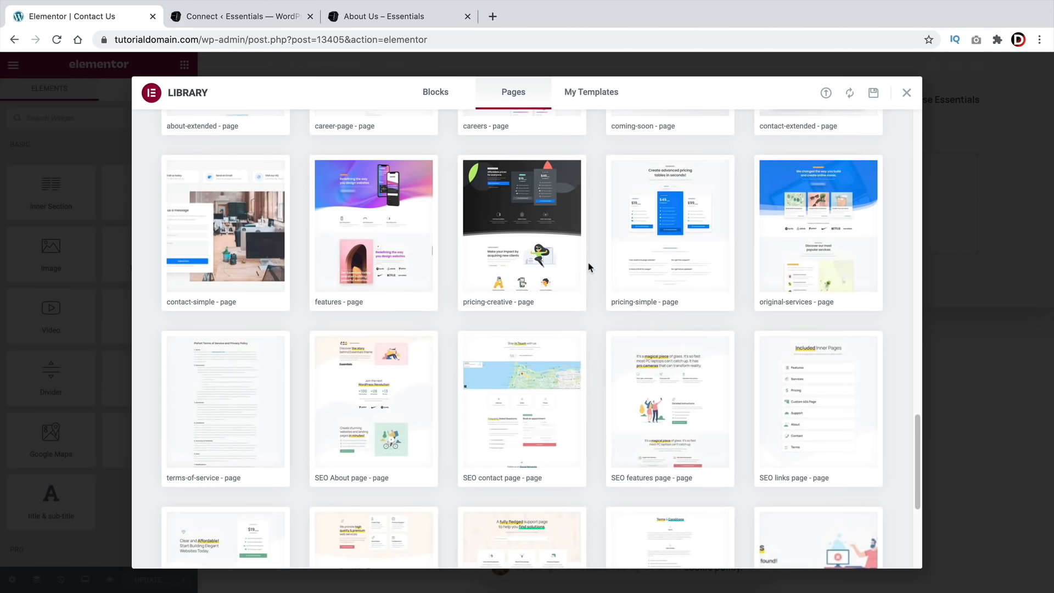
{"action": "scroll", "coordinate": [588, 267], "scroll_direction": "up", "scroll_amount": 3}
{"action": "mouse_move", "coordinate": [198, 425]}
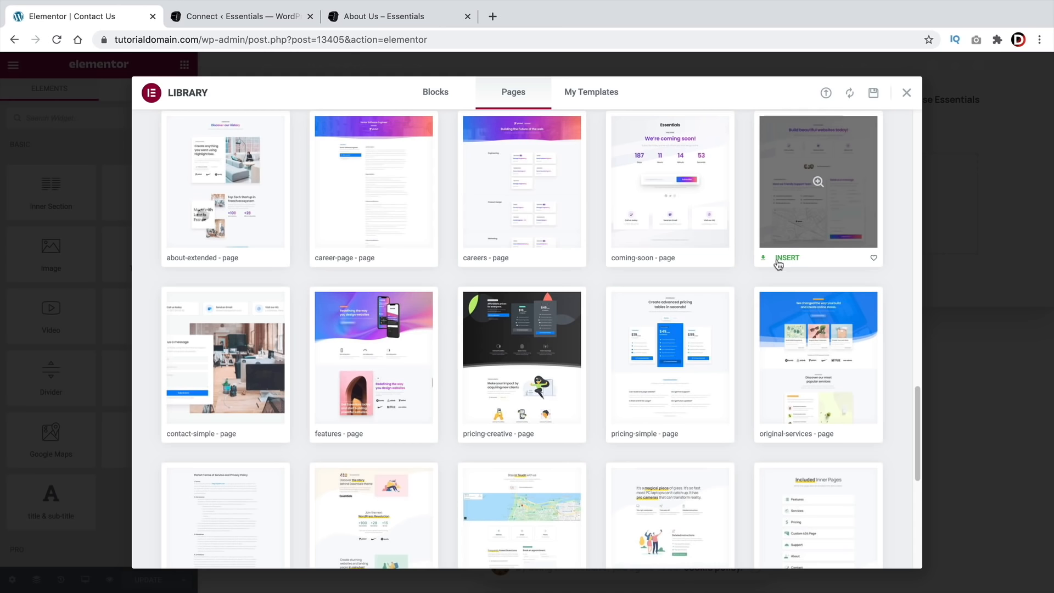
{"action": "left_click", "coordinate": [777, 262]}
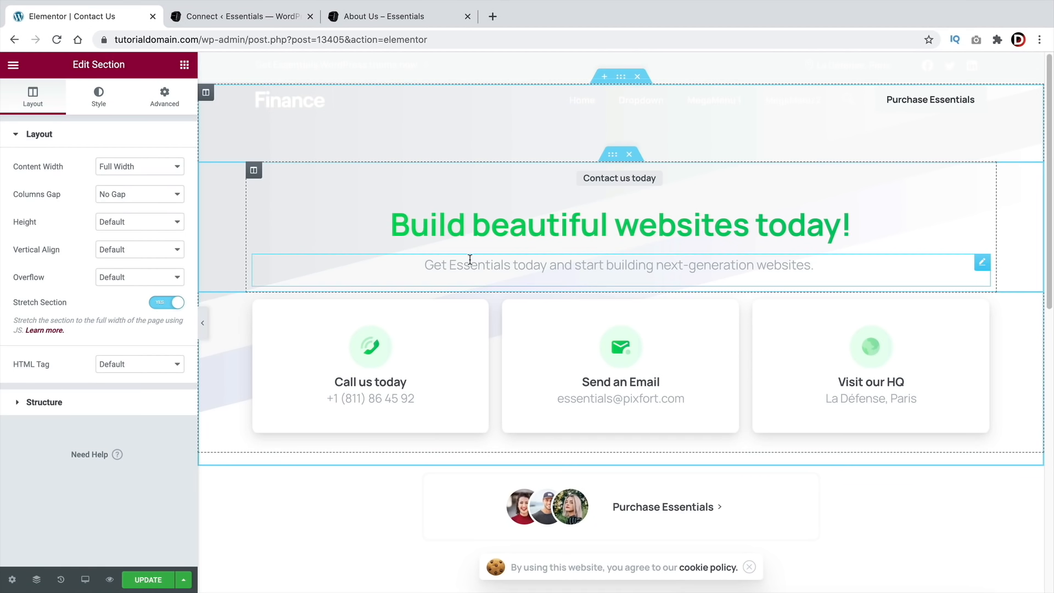
Inspect the contact-form-7 shortcode widget, save the Contact Us page, and switch to the Connect tab.
{"action": "scroll", "coordinate": [469, 259], "scroll_direction": "down", "scroll_amount": 8}
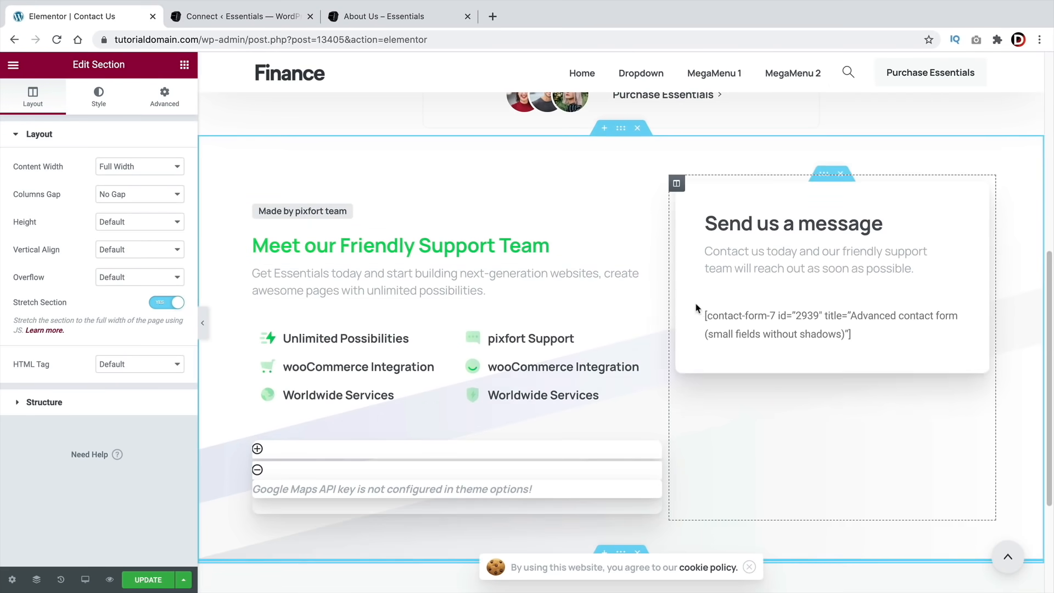
{"action": "left_click", "coordinate": [728, 319]}
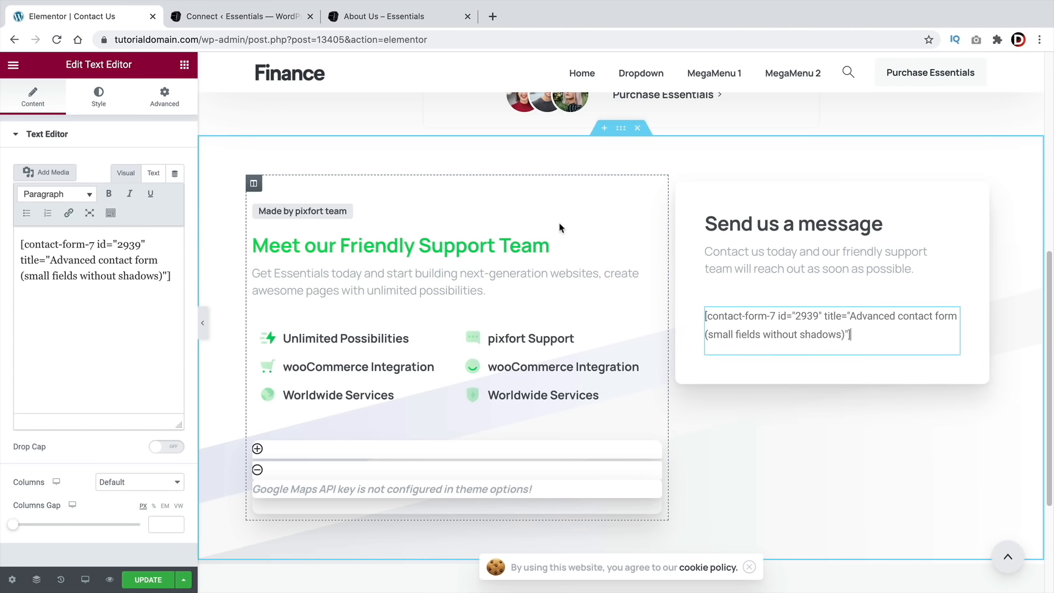
{"action": "left_click", "coordinate": [151, 582]}
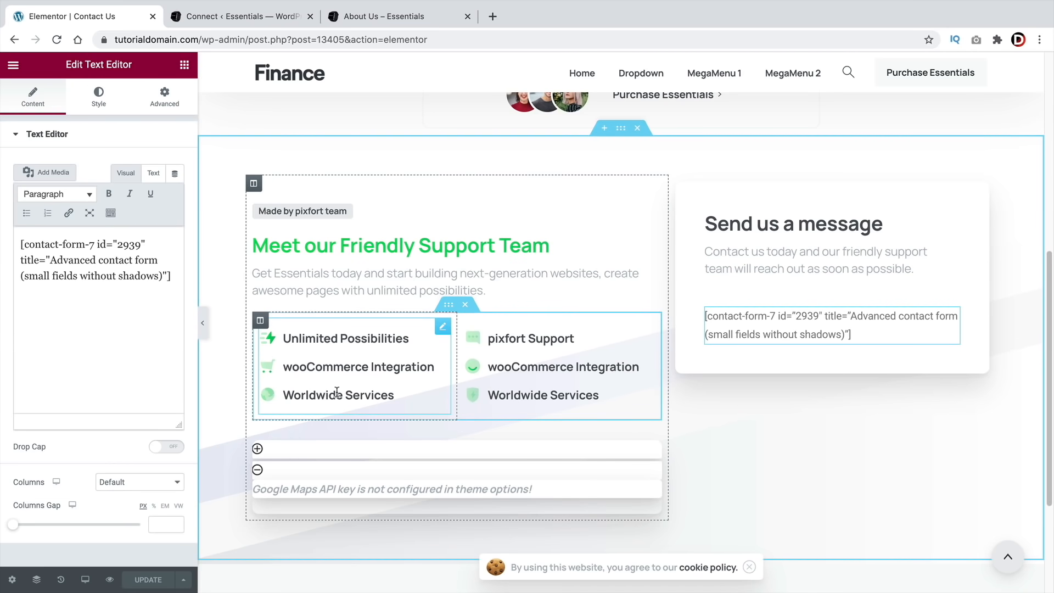
{"action": "left_click", "coordinate": [268, 17]}
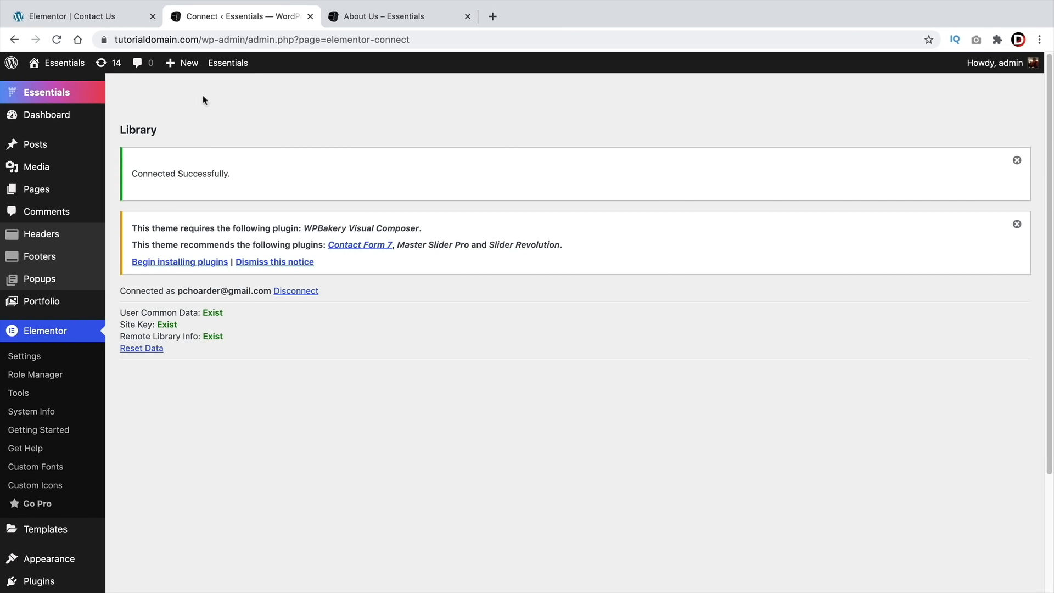
Install and activate the Contact Form 7 plugin found by searching 'cont' in Add New.
{"action": "left_click_drag", "start_coordinate": [204, 227], "coordinate": [325, 227]}
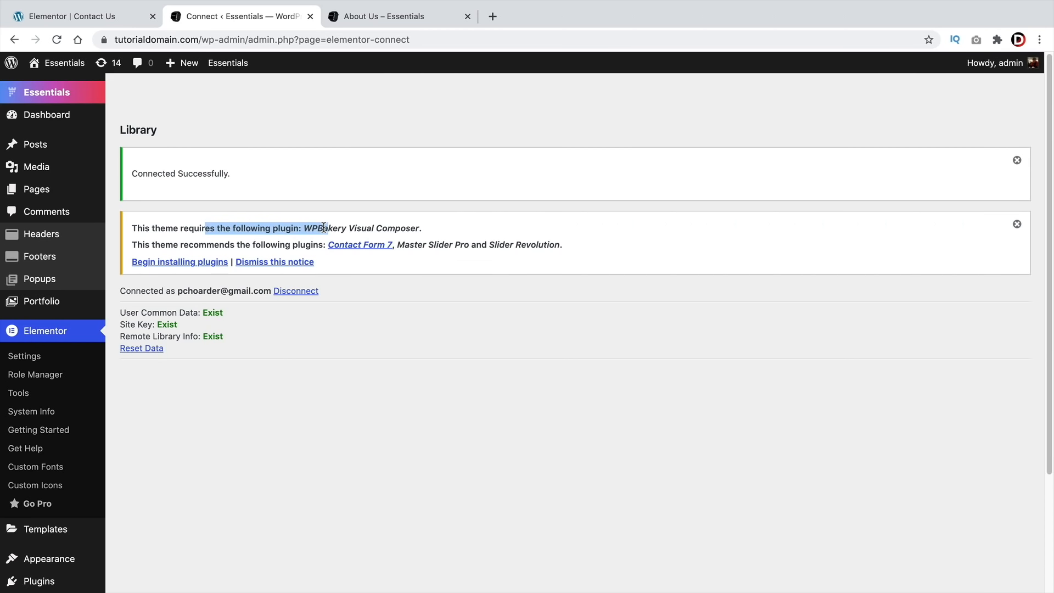
{"action": "scroll", "coordinate": [62, 363], "scroll_direction": "down", "scroll_amount": 3}
{"action": "mouse_move", "coordinate": [56, 457]}
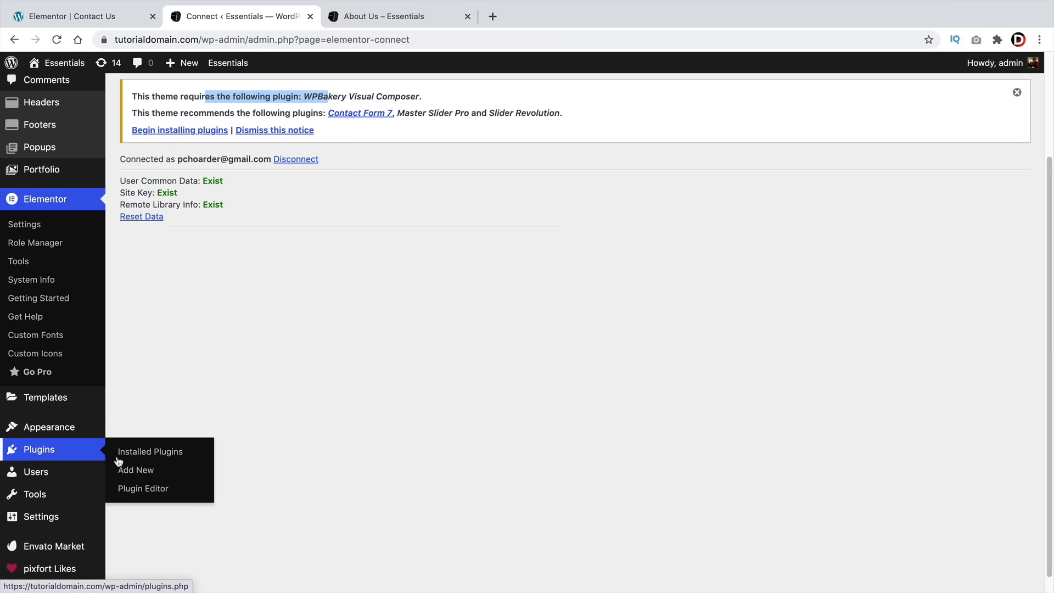
{"action": "left_click", "coordinate": [196, 475]}
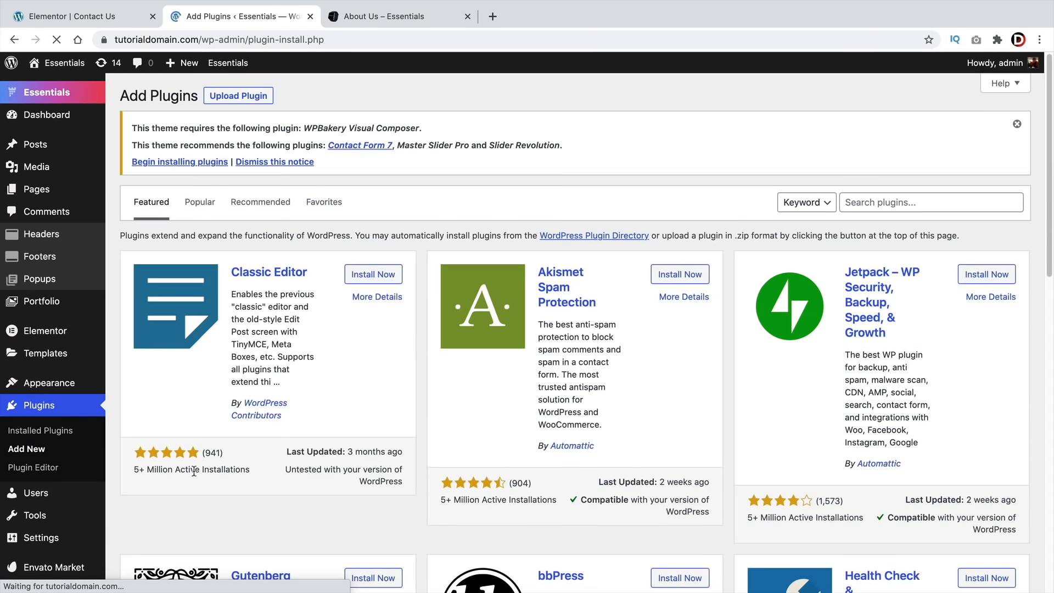
{"action": "left_click", "coordinate": [898, 208]}
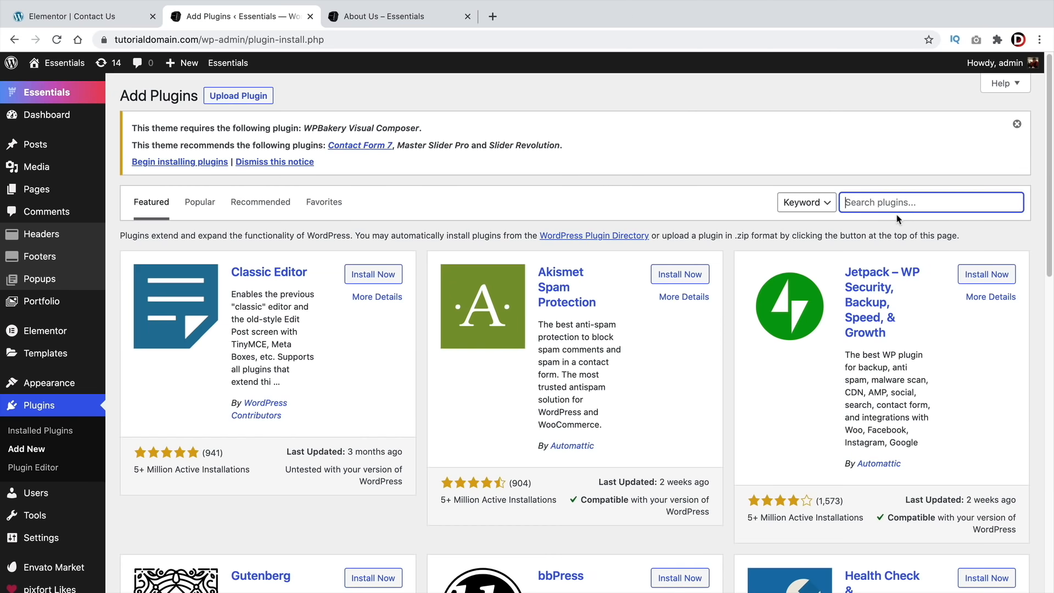
{"action": "type", "text": "contact form"}
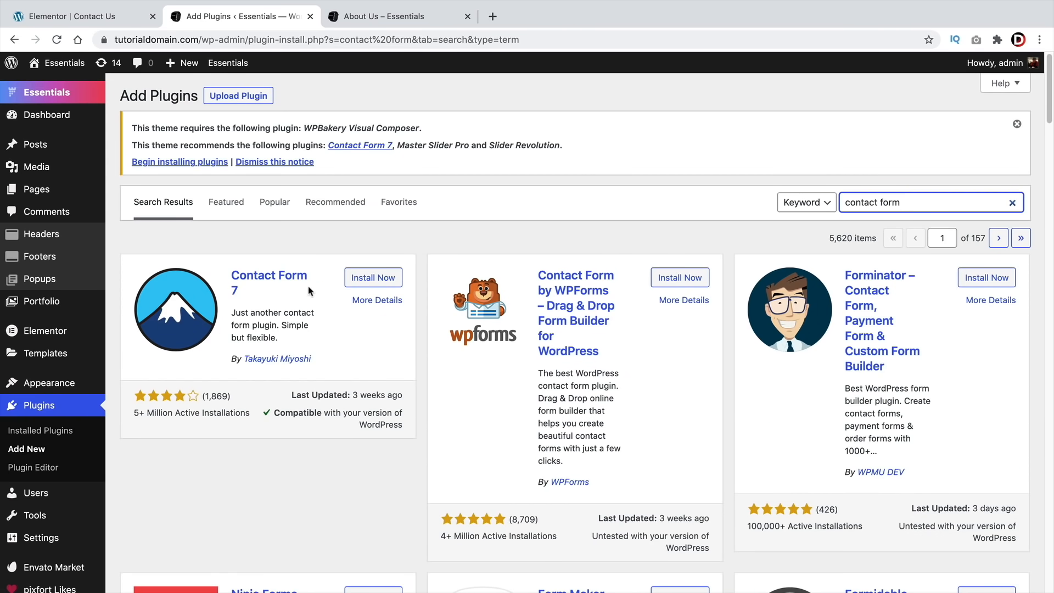
{"action": "left_click", "coordinate": [360, 279]}
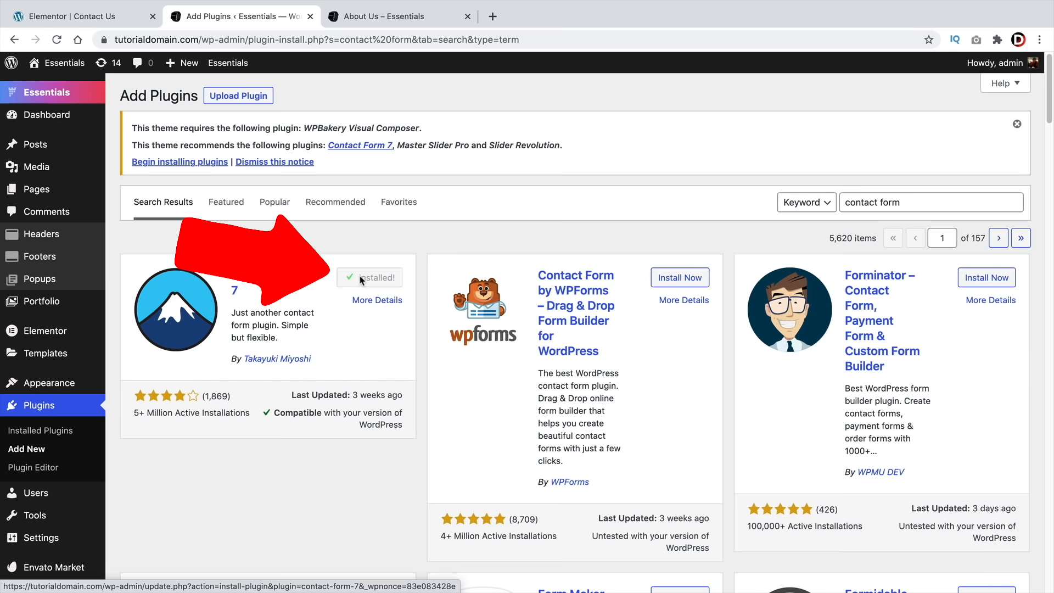
{"action": "left_click", "coordinate": [377, 281]}
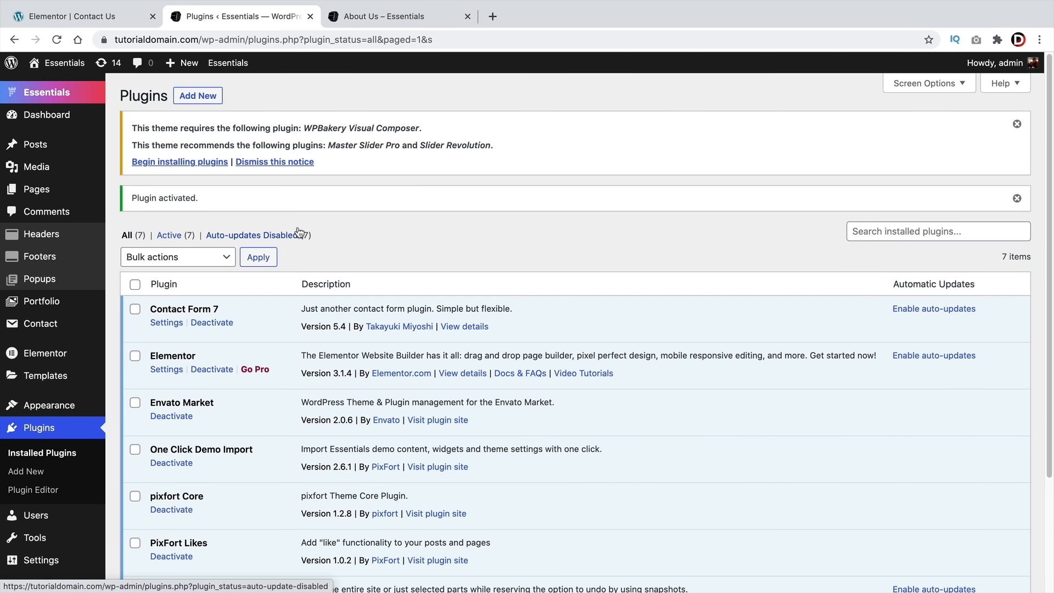
Copy Contact form 1's shortcode from the Contact Forms list.
{"action": "mouse_move", "coordinate": [69, 324]}
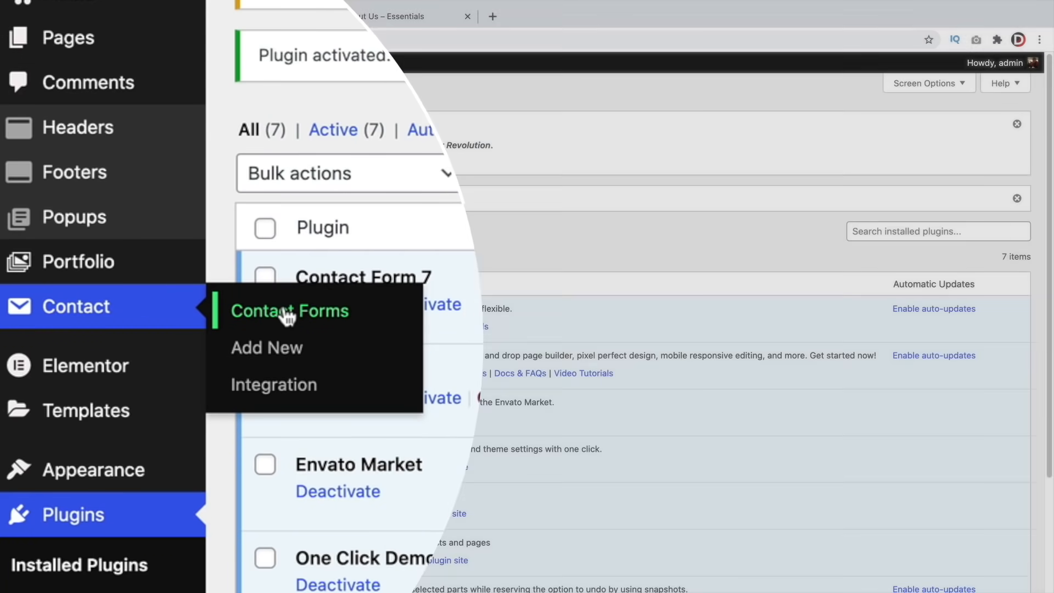
{"action": "left_click", "coordinate": [285, 312]}
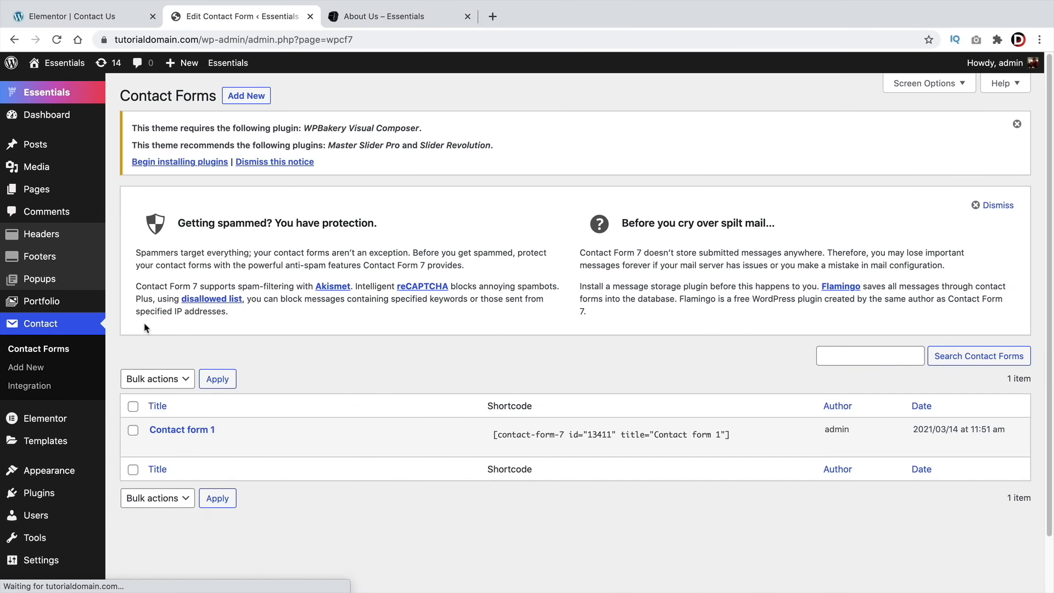
{"action": "double_click", "coordinate": [542, 436]}
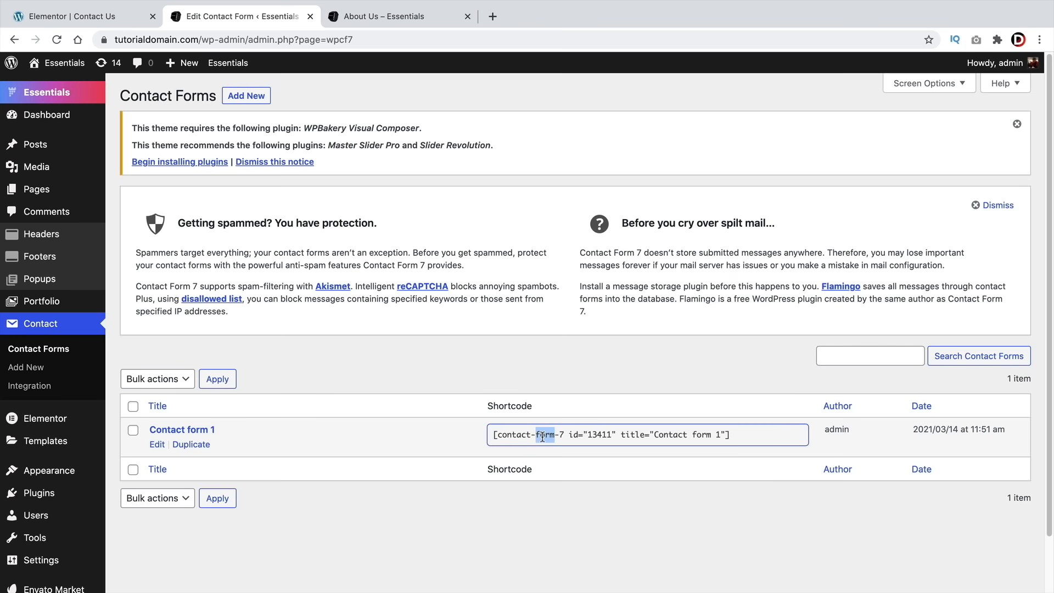
{"action": "triple_click", "coordinate": [542, 437]}
{"action": "right_click", "coordinate": [542, 434]}
{"action": "left_click", "coordinate": [558, 465]}
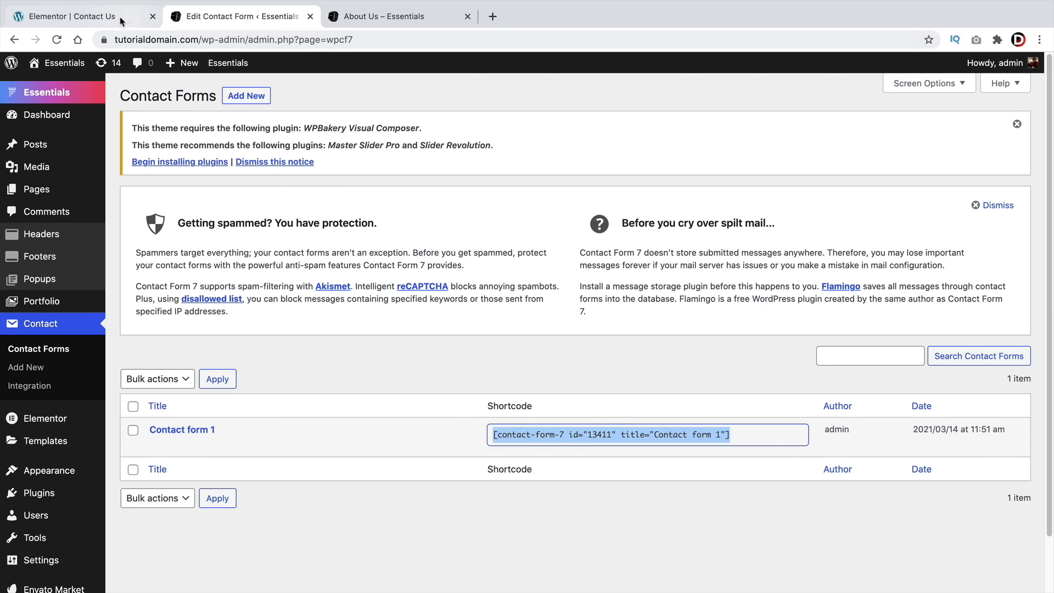
Paste it over the old shortcode in the Contact Us text editor and save the page.
{"action": "left_click", "coordinate": [87, 18]}
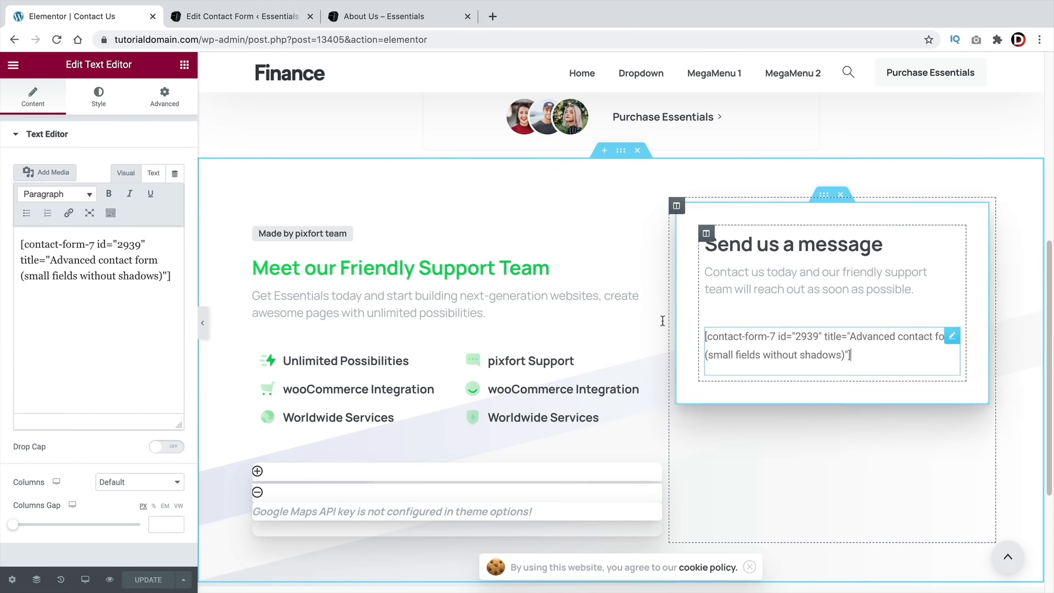
{"action": "left_click_drag", "start_coordinate": [169, 275], "coordinate": [9, 244]}
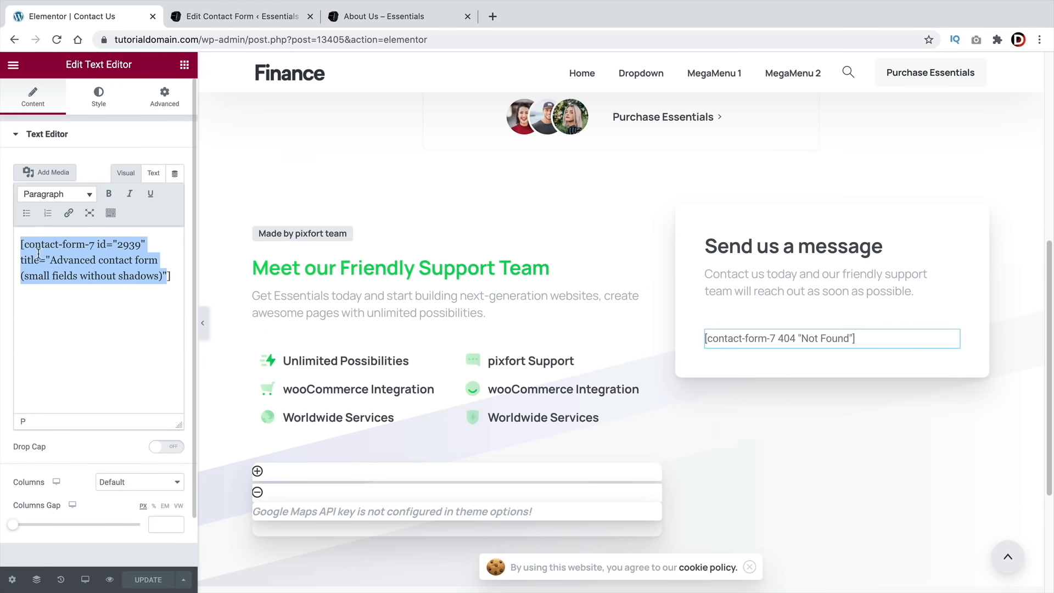
{"action": "right_click", "coordinate": [40, 251]}
{"action": "left_click", "coordinate": [77, 358]}
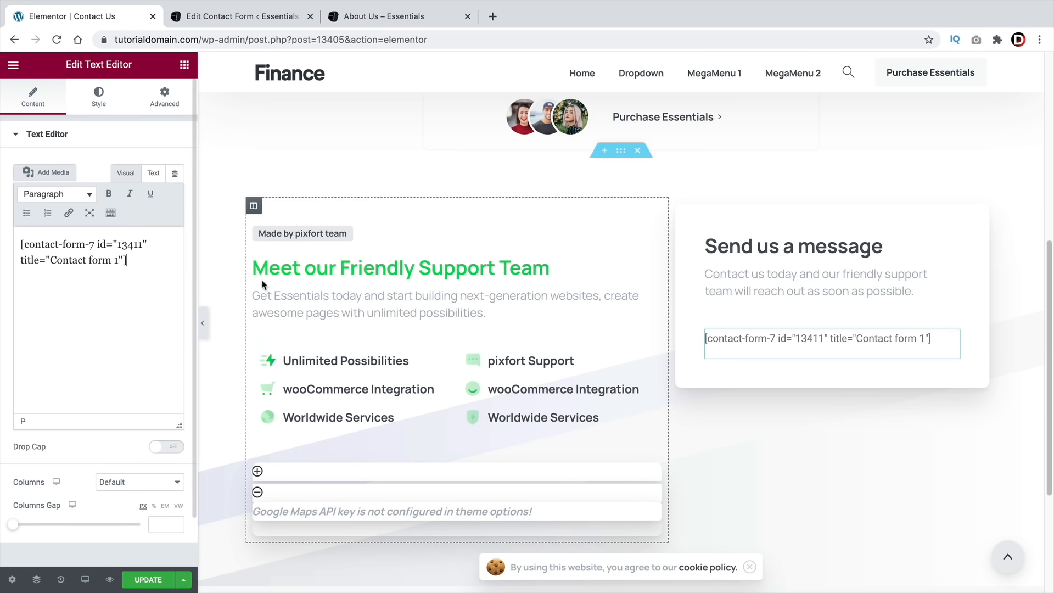
{"action": "left_click", "coordinate": [150, 584]}
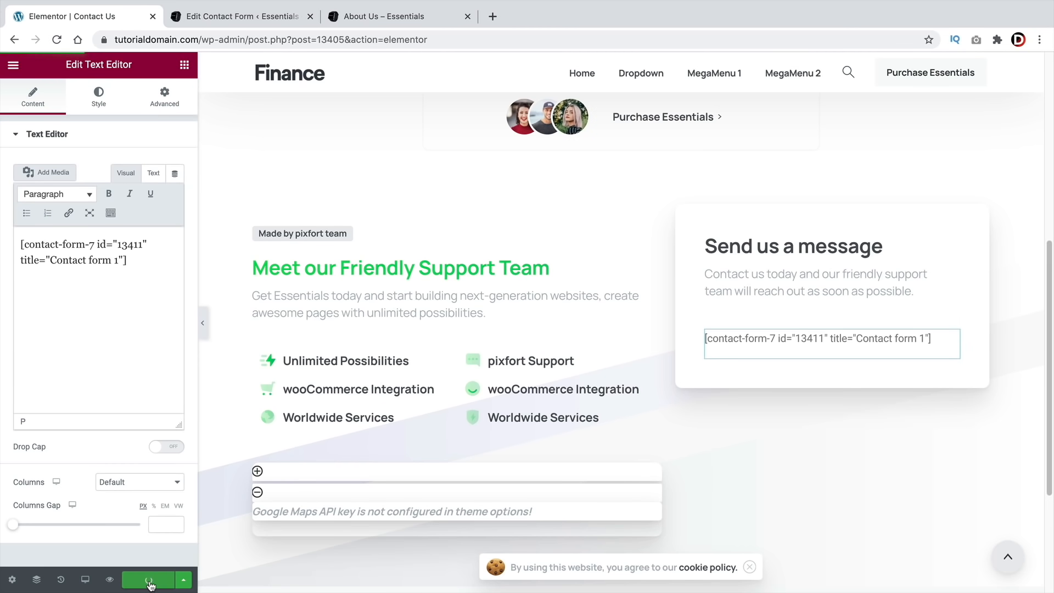
{"action": "left_click", "coordinate": [13, 65]}
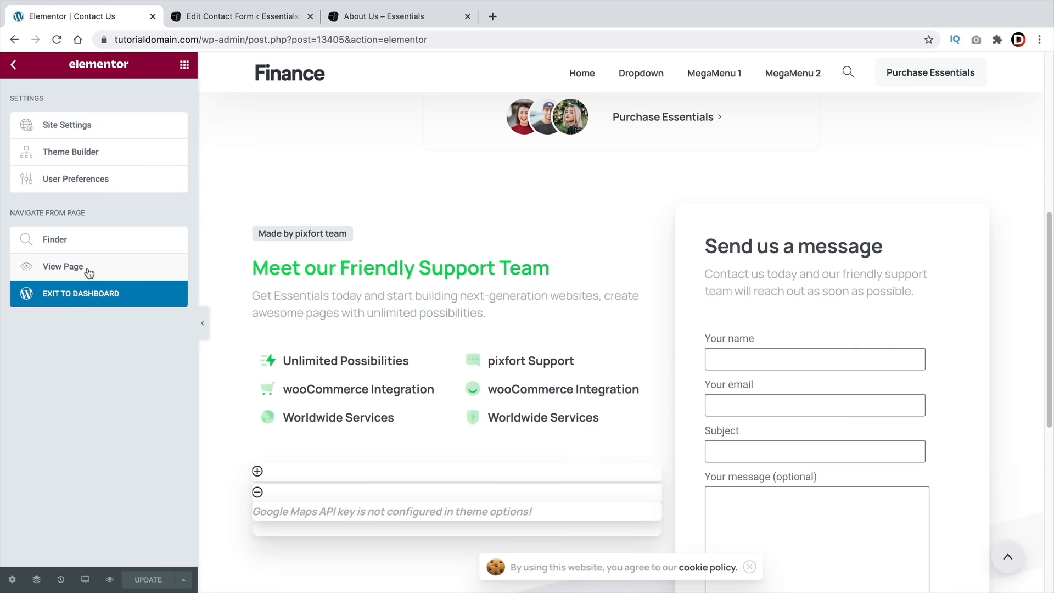
{"action": "scroll", "coordinate": [384, 299], "scroll_direction": "down", "scroll_amount": 3}
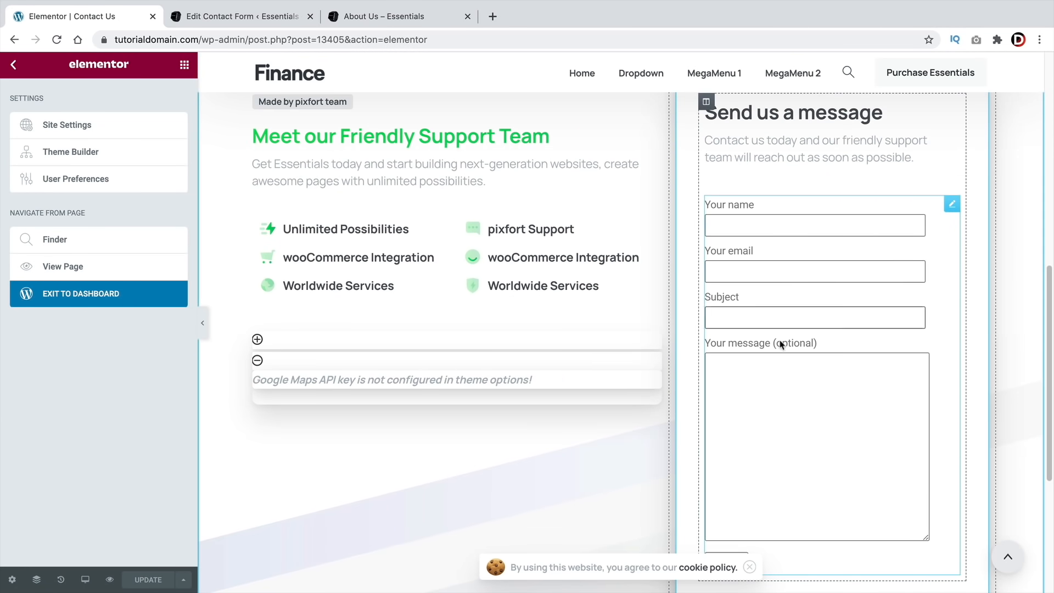
{"action": "scroll", "coordinate": [766, 400], "scroll_direction": "down", "scroll_amount": 1}
{"action": "scroll", "coordinate": [779, 296], "scroll_direction": "up", "scroll_amount": 1}
{"action": "scroll", "coordinate": [762, 286], "scroll_direction": "up", "scroll_amount": 1}
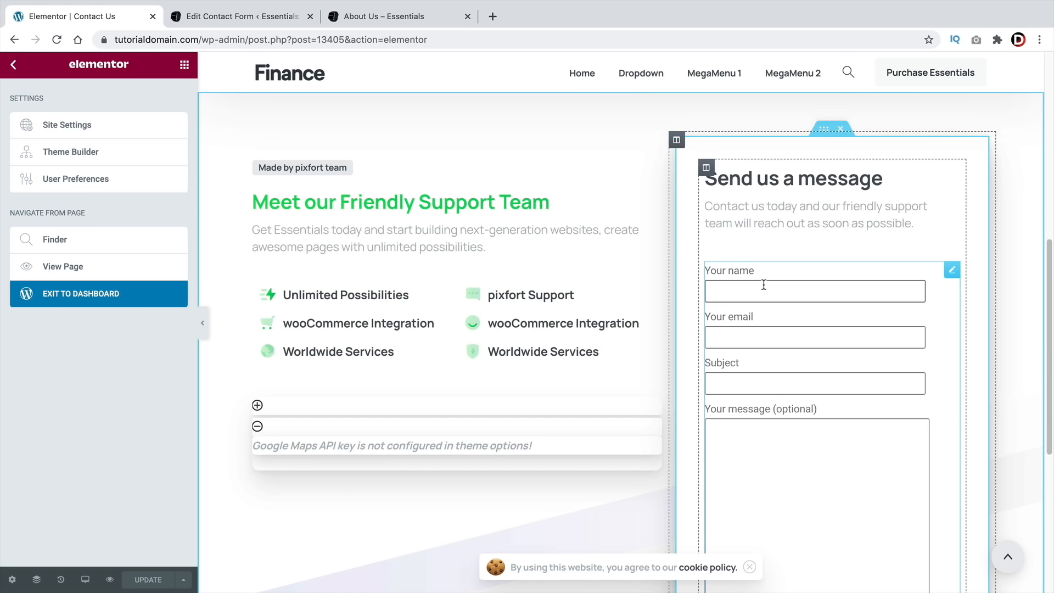
Change Contact form 1's Mail To address to the owner's Gmail address and save the form.
{"action": "left_click", "coordinate": [239, 16]}
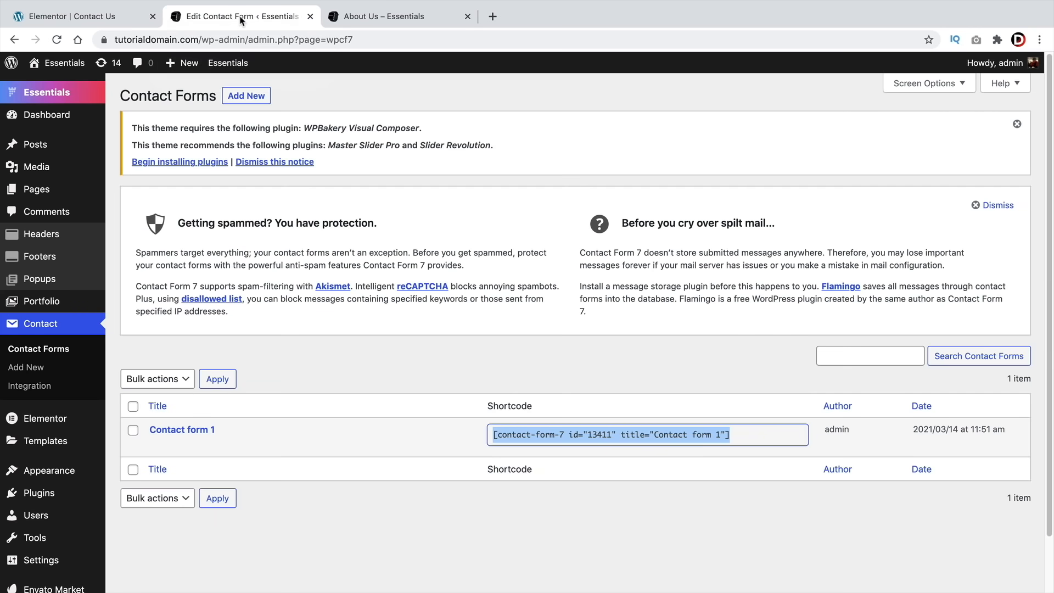
{"action": "scroll", "coordinate": [303, 214], "scroll_direction": "down", "scroll_amount": 2}
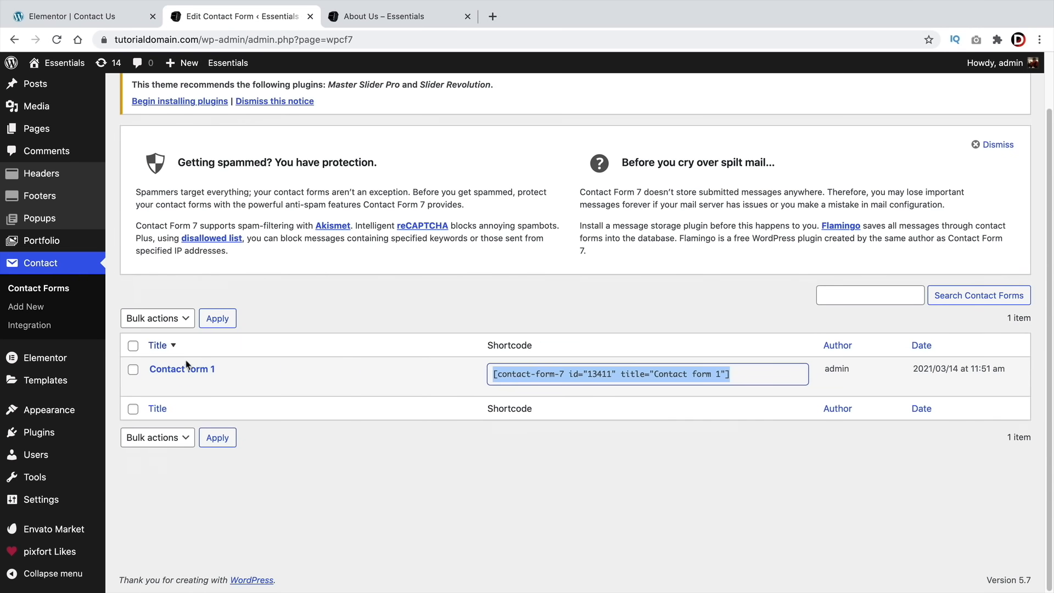
{"action": "left_click", "coordinate": [178, 373]}
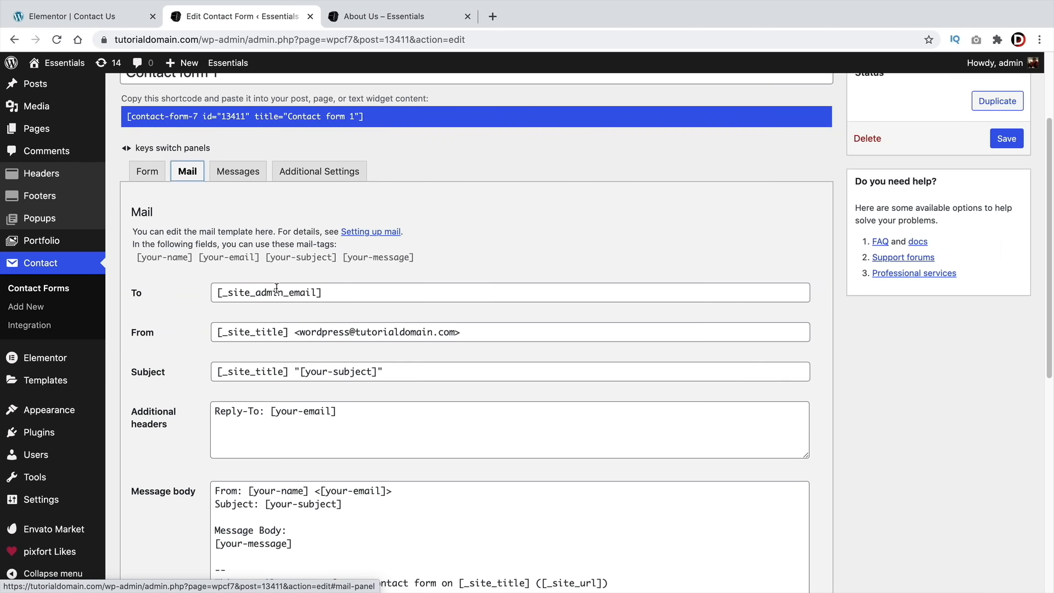
{"action": "triple_click", "coordinate": [276, 290]}
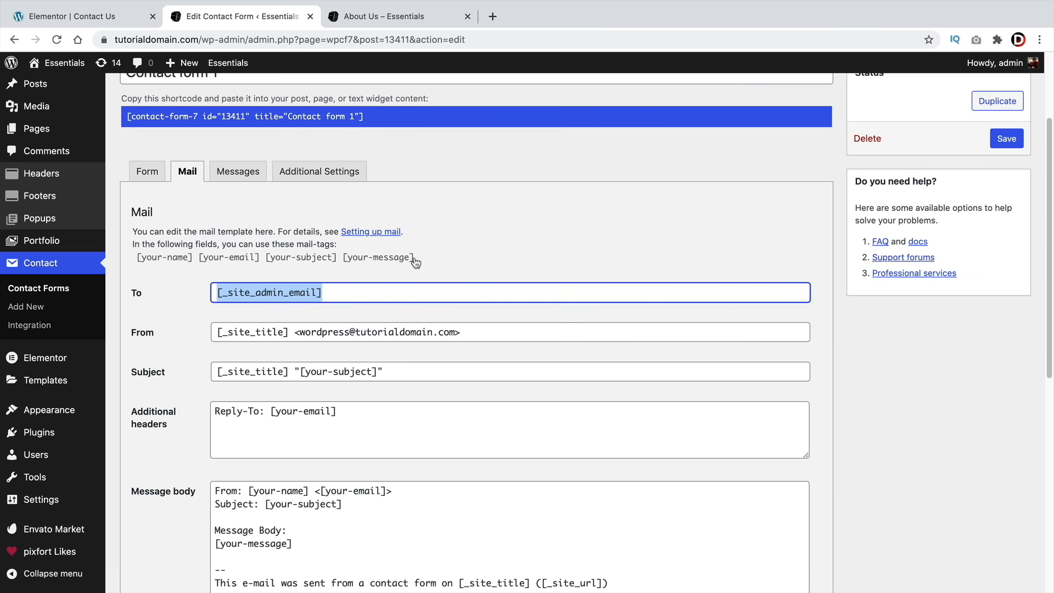
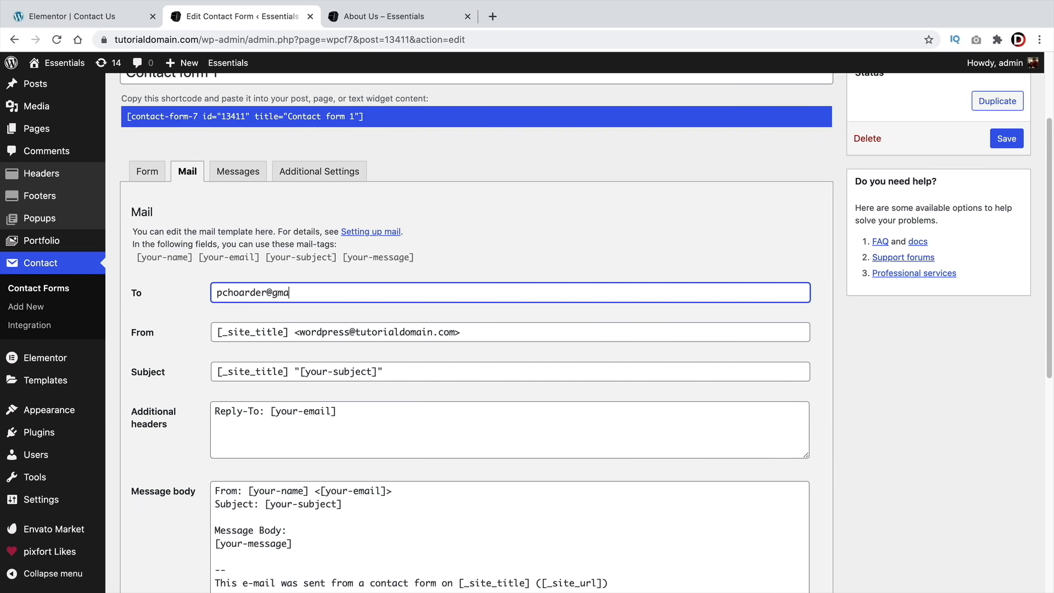
{"action": "left_click", "coordinate": [995, 144]}
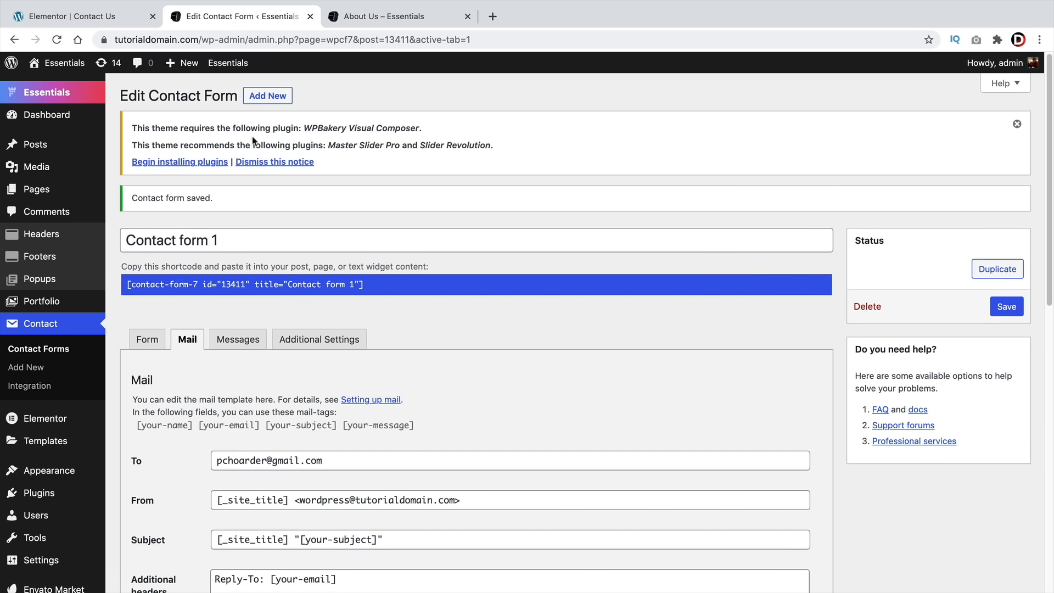
Open the live Contact Us page from the All Pages list.
{"action": "mouse_move", "coordinate": [50, 193]}
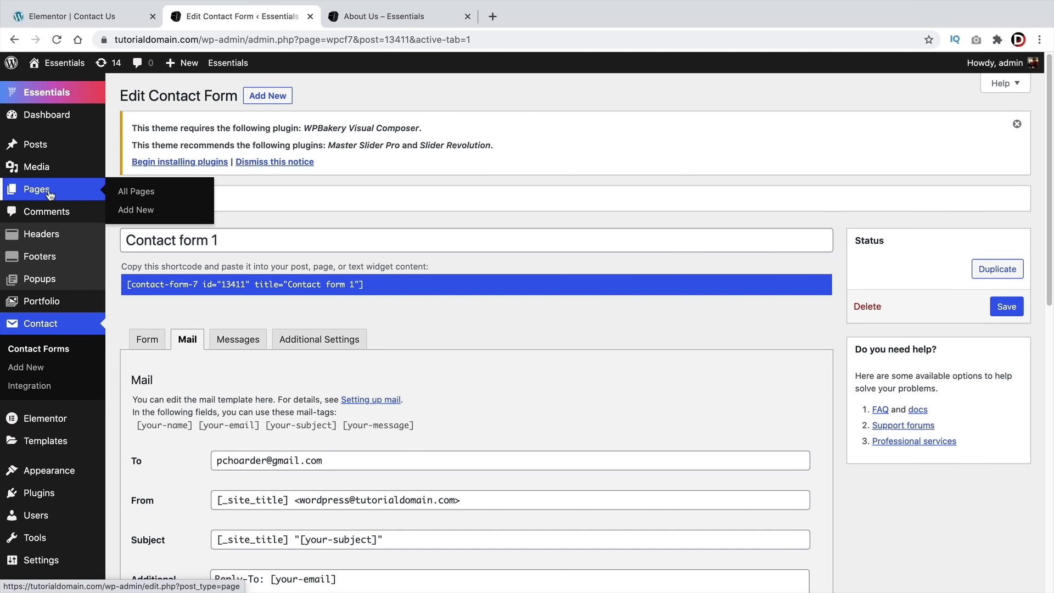
{"action": "left_click", "coordinate": [136, 192]}
{"action": "scroll", "coordinate": [170, 248], "scroll_direction": "down", "scroll_amount": 3}
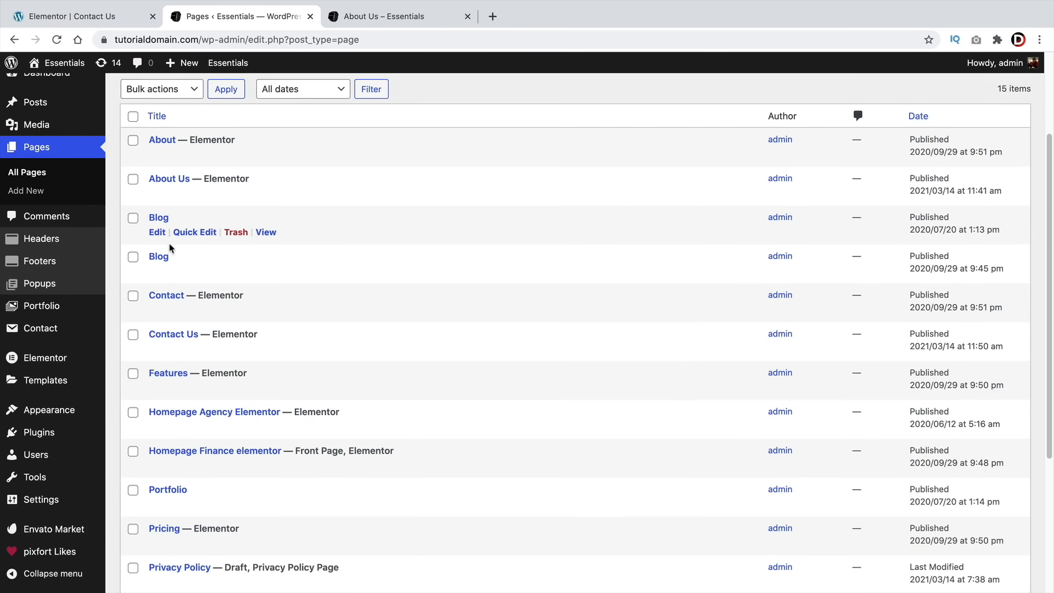
{"action": "left_click", "coordinate": [266, 349]}
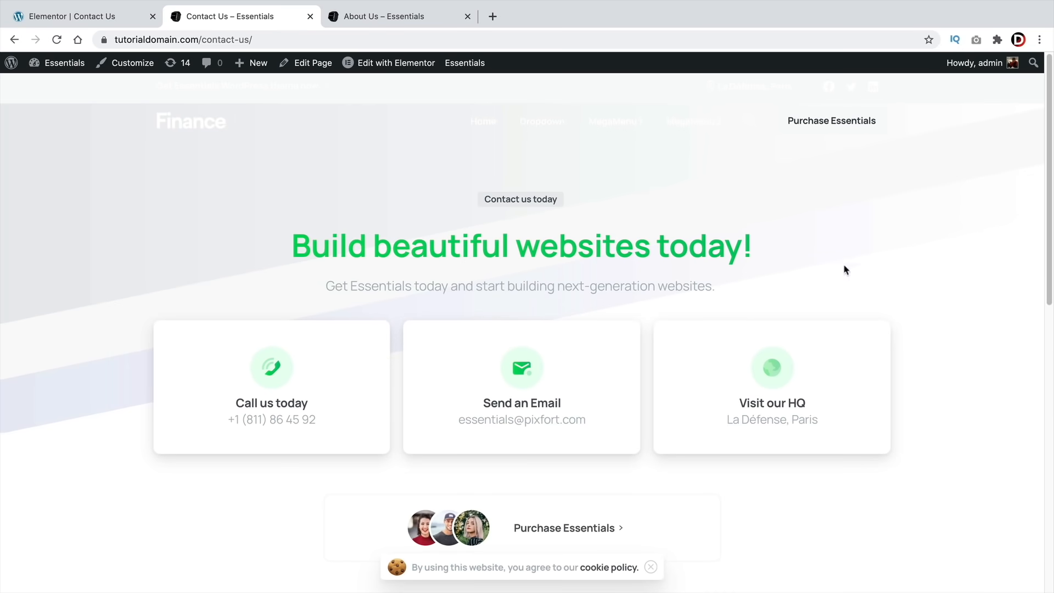
Fill in the contact form with a 'howdy' test message and submit it.
{"action": "scroll", "coordinate": [935, 295], "scroll_direction": "down", "scroll_amount": 10}
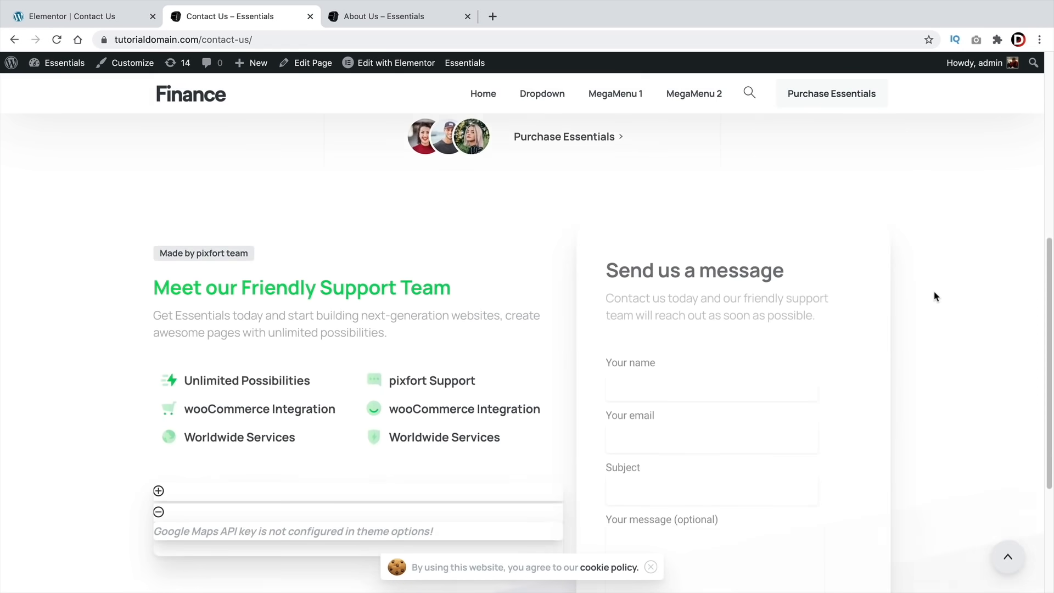
{"action": "left_click", "coordinate": [727, 209]}
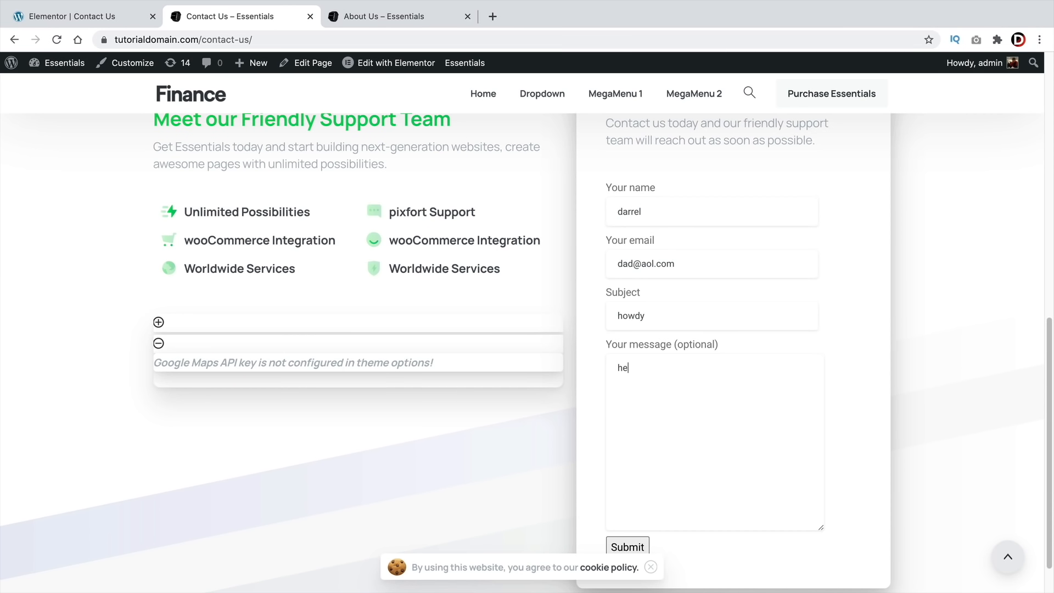
{"action": "scroll", "coordinate": [655, 212], "scroll_direction": "down", "scroll_amount": 1}
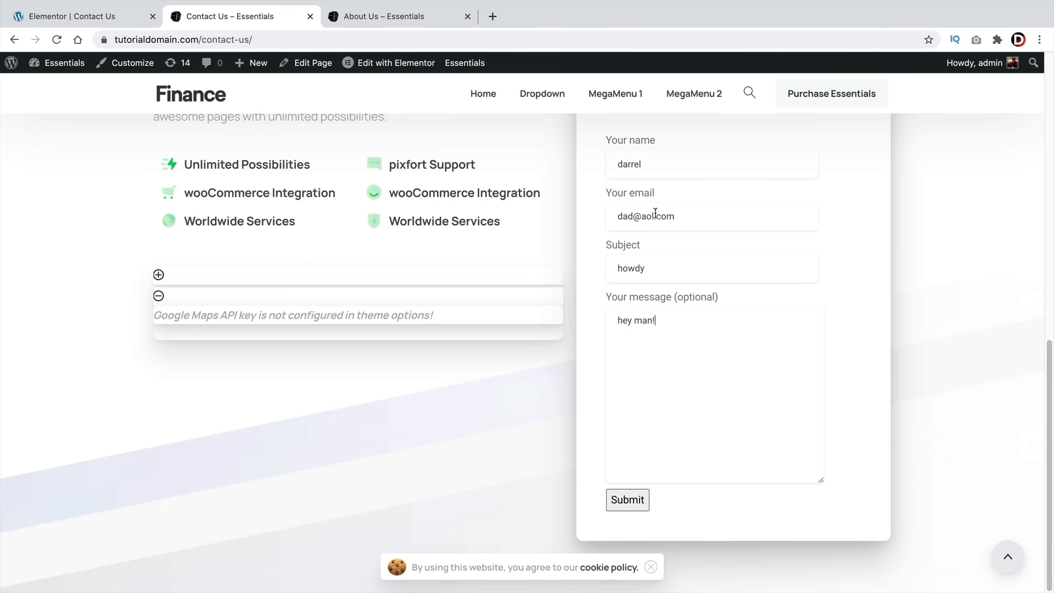
{"action": "left_click", "coordinate": [625, 498]}
{"action": "scroll", "coordinate": [627, 497], "scroll_direction": "down", "scroll_amount": 1}
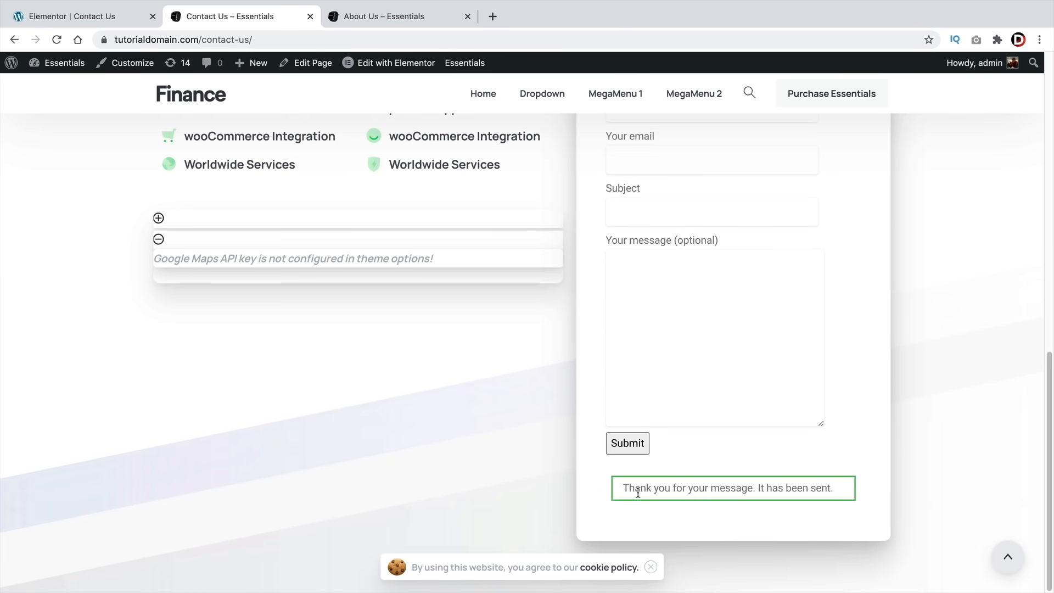
{"action": "left_click_drag", "start_coordinate": [635, 487], "coordinate": [812, 490]}
{"action": "left_click", "coordinate": [812, 490]}
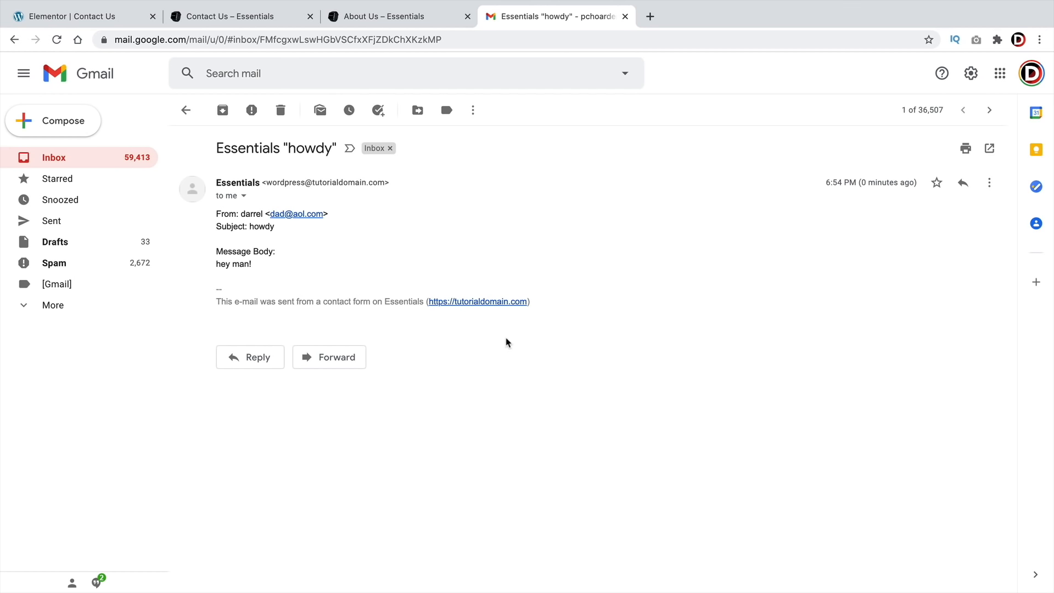
Confirm the 'howdy' email arrived in Gmail, then return to the Contact Us editor.
{"action": "left_click_drag", "start_coordinate": [852, 182], "coordinate": [900, 179]}
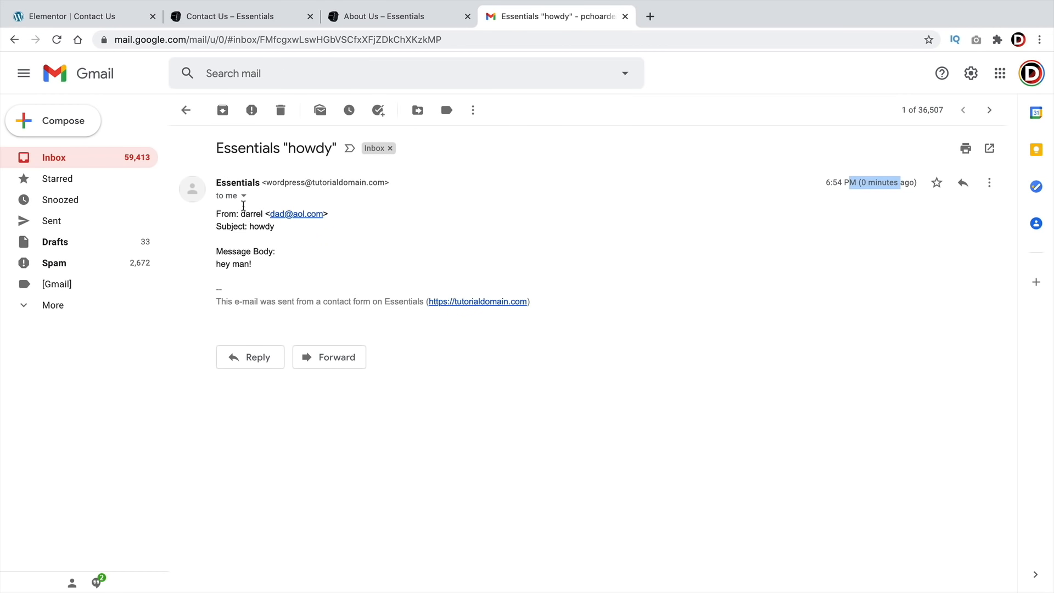
{"action": "left_click", "coordinate": [124, 18]}
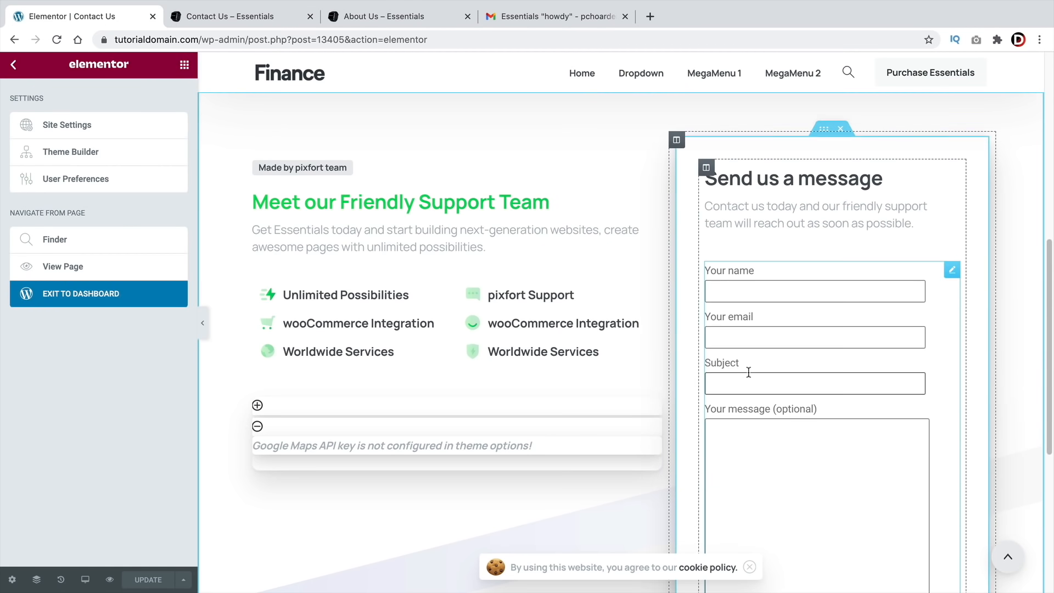
Leave the Contact Us Elementor editor via Exit to Dashboard.
{"action": "scroll", "coordinate": [749, 376], "scroll_direction": "up", "scroll_amount": 3}
{"action": "scroll", "coordinate": [747, 384], "scroll_direction": "up", "scroll_amount": 5}
{"action": "scroll", "coordinate": [744, 296], "scroll_direction": "down", "scroll_amount": 3}
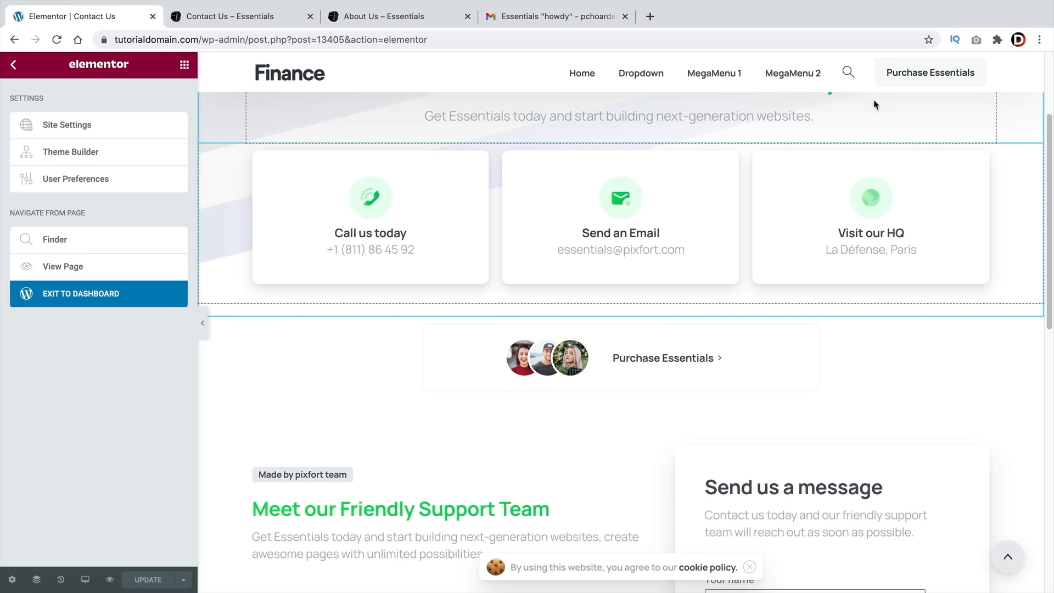
{"action": "scroll", "coordinate": [601, 114], "scroll_direction": "up", "scroll_amount": 3}
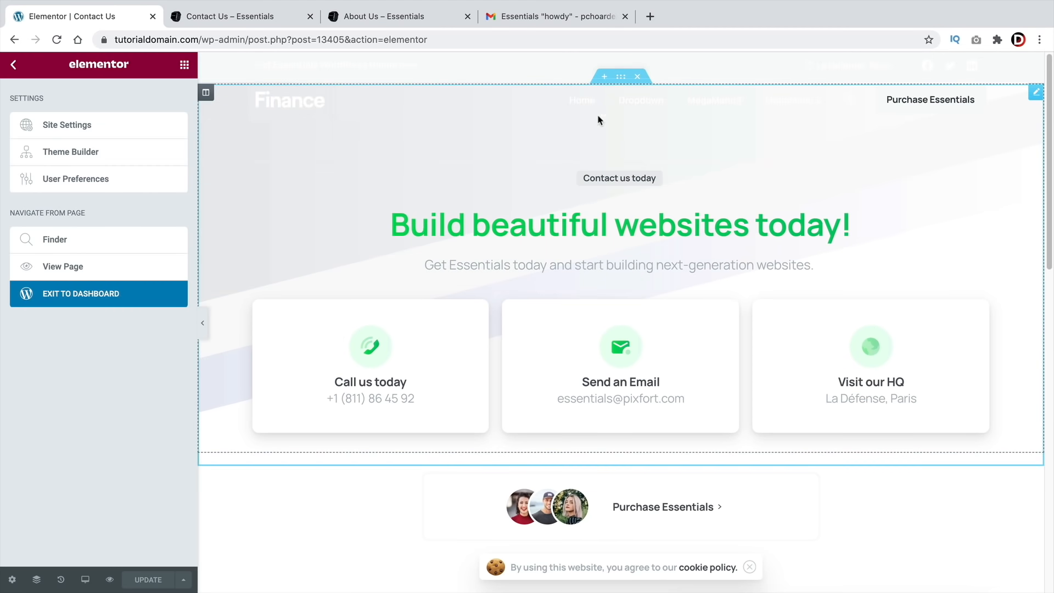
{"action": "left_click", "coordinate": [15, 66]}
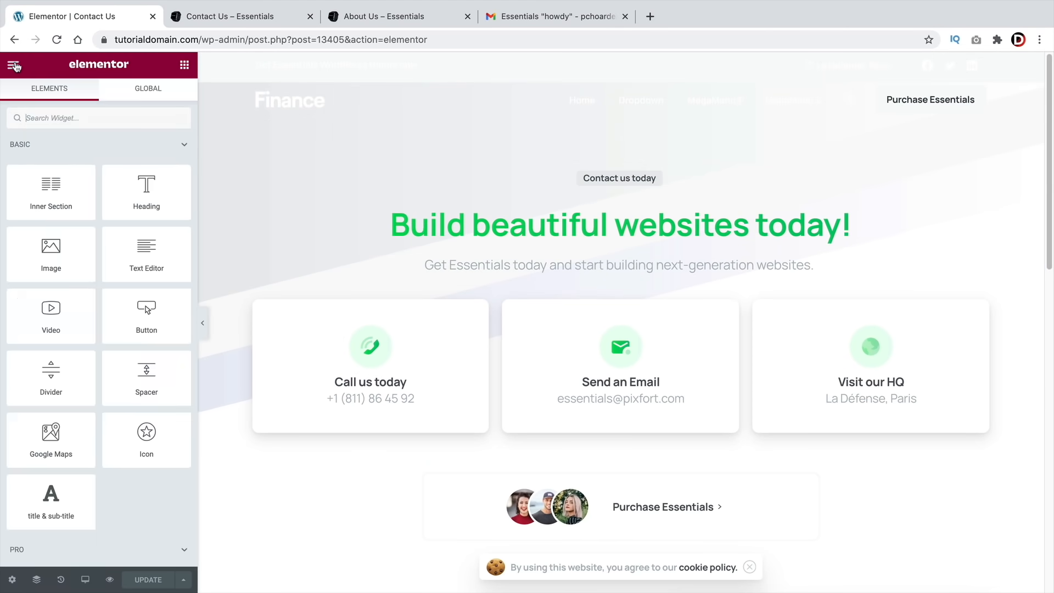
{"action": "left_click", "coordinate": [13, 66]}
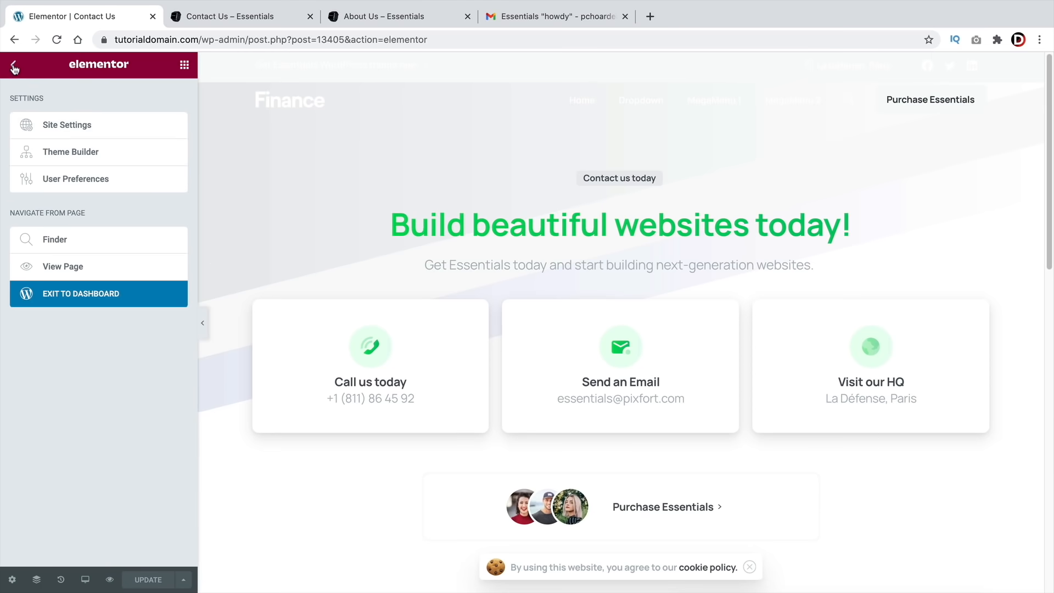
{"action": "left_click", "coordinate": [72, 295]}
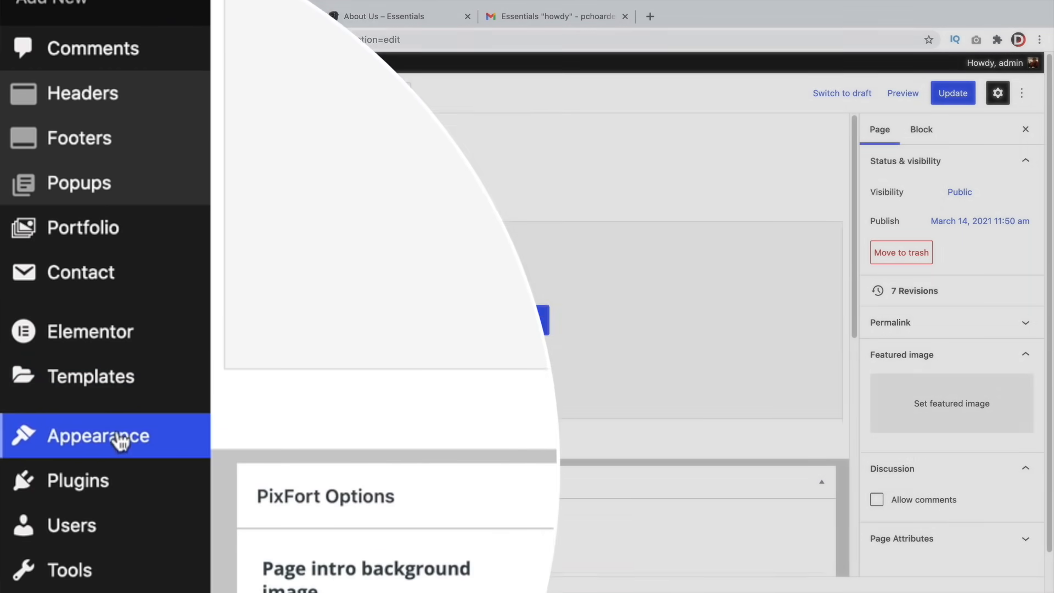
Permanently delete the Default Essentials Menu from the Menus page.
{"action": "mouse_move", "coordinate": [59, 459]}
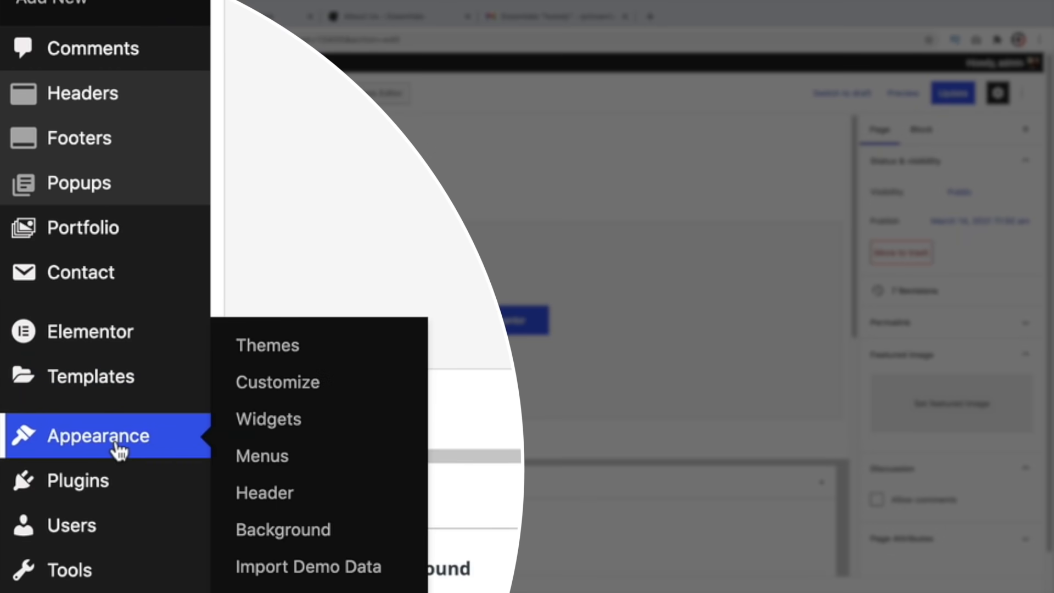
{"action": "left_click", "coordinate": [246, 459]}
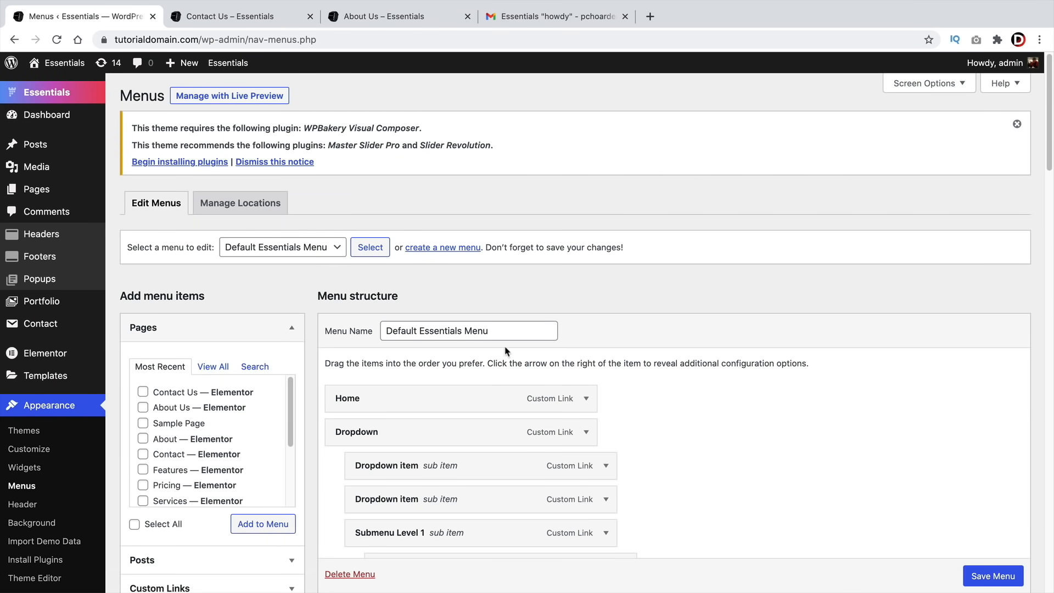
{"action": "left_click_drag", "start_coordinate": [488, 330], "coordinate": [392, 324]}
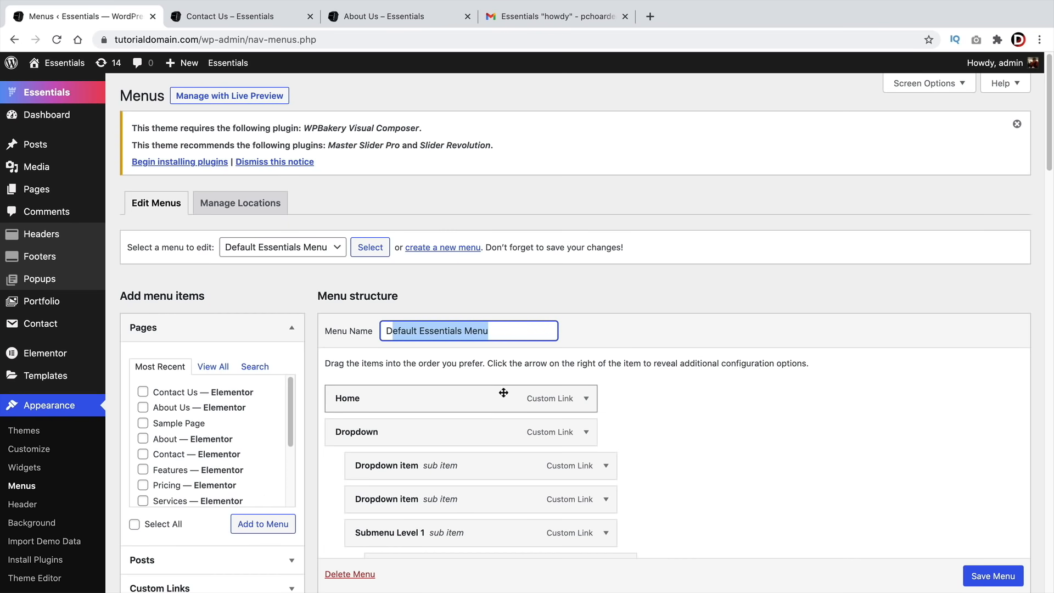
{"action": "scroll", "coordinate": [516, 398], "scroll_direction": "down", "scroll_amount": 2}
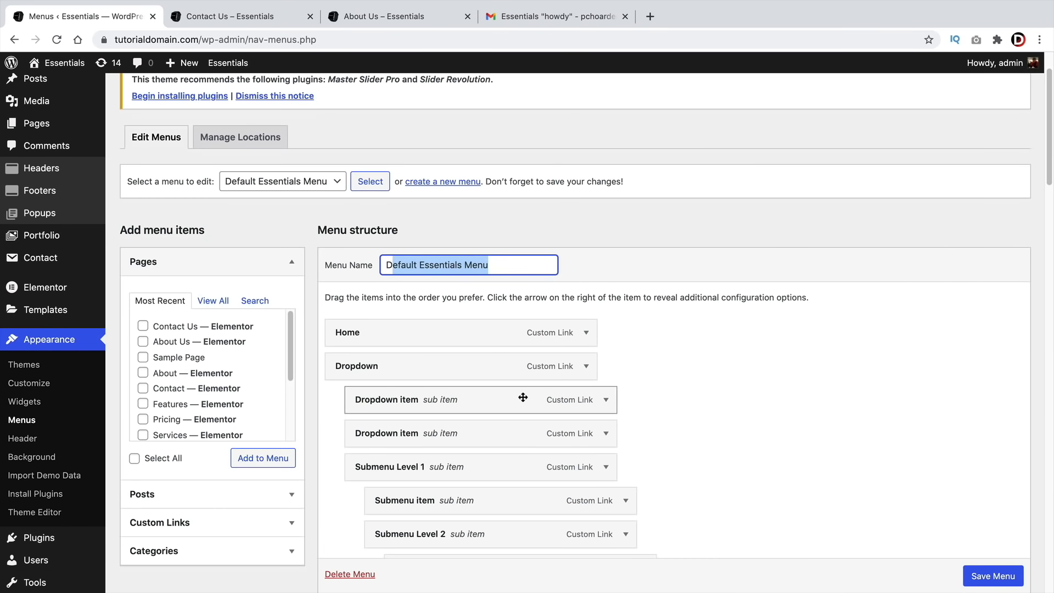
{"action": "scroll", "coordinate": [520, 416], "scroll_direction": "down", "scroll_amount": 5}
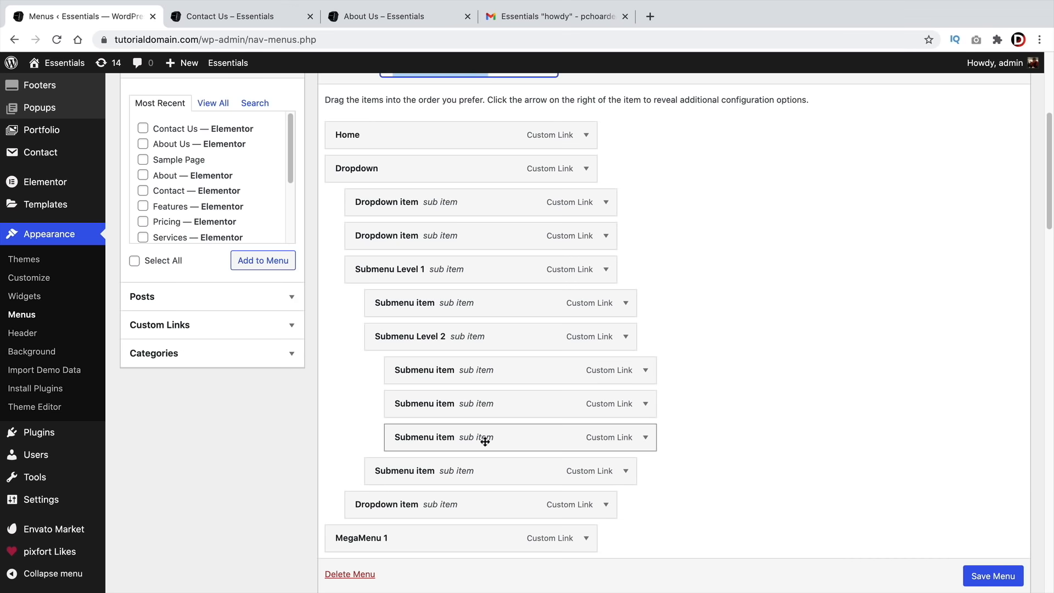
{"action": "scroll", "coordinate": [480, 437], "scroll_direction": "down", "scroll_amount": 3}
{"action": "scroll", "coordinate": [470, 446], "scroll_direction": "down", "scroll_amount": 1}
{"action": "scroll", "coordinate": [461, 447], "scroll_direction": "up", "scroll_amount": 10}
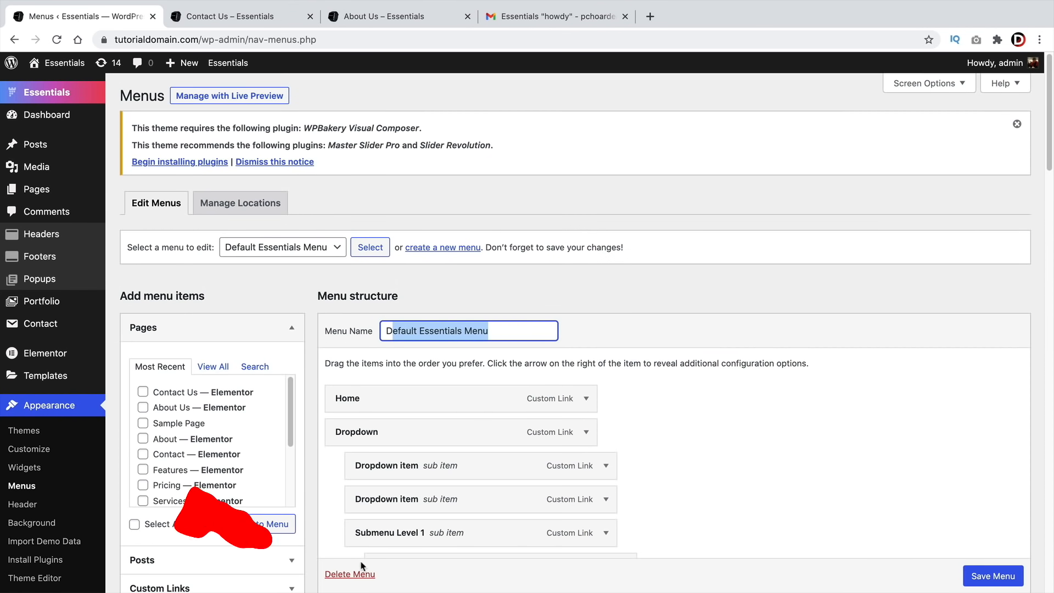
{"action": "left_click", "coordinate": [348, 573]}
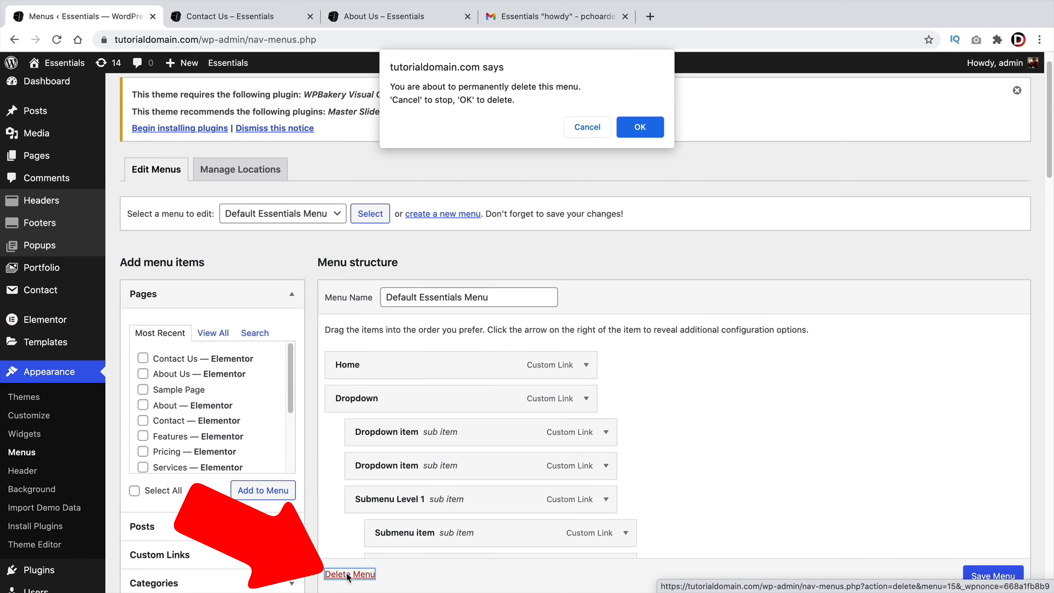
{"action": "left_click", "coordinate": [639, 127]}
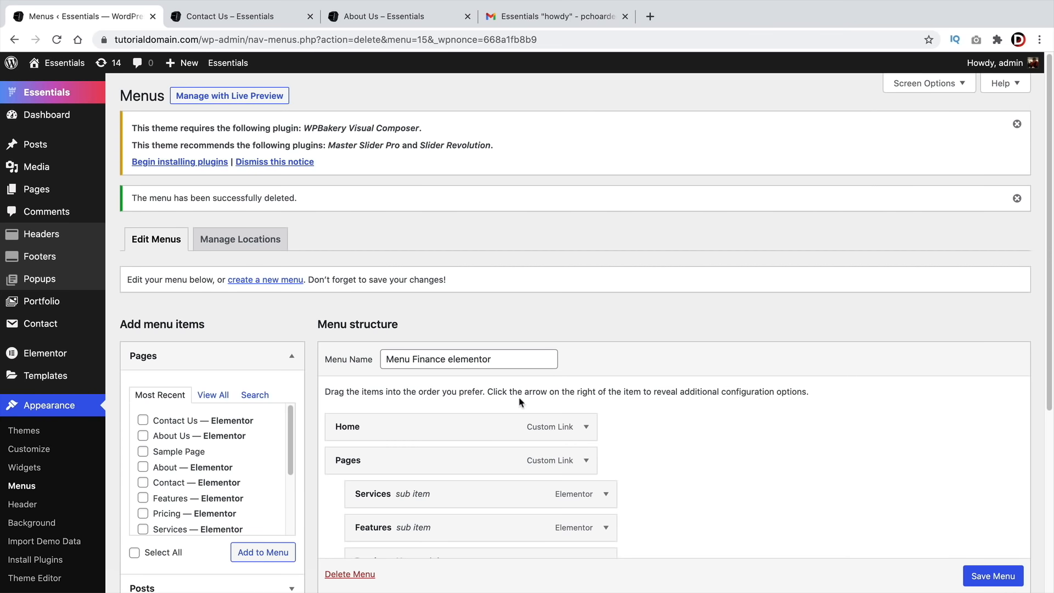
Delete the Menu Finance elementor menu, keeping the new menu's name as Menu 1.
{"action": "left_click", "coordinate": [365, 572]}
{"action": "left_click", "coordinate": [647, 127]}
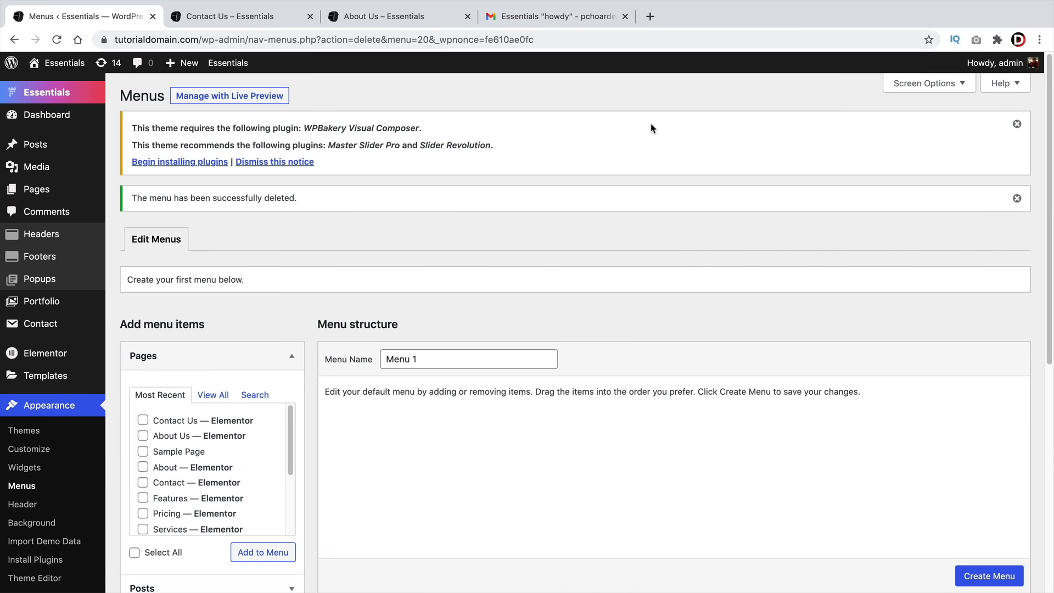
{"action": "scroll", "coordinate": [626, 160], "scroll_direction": "down", "scroll_amount": 3}
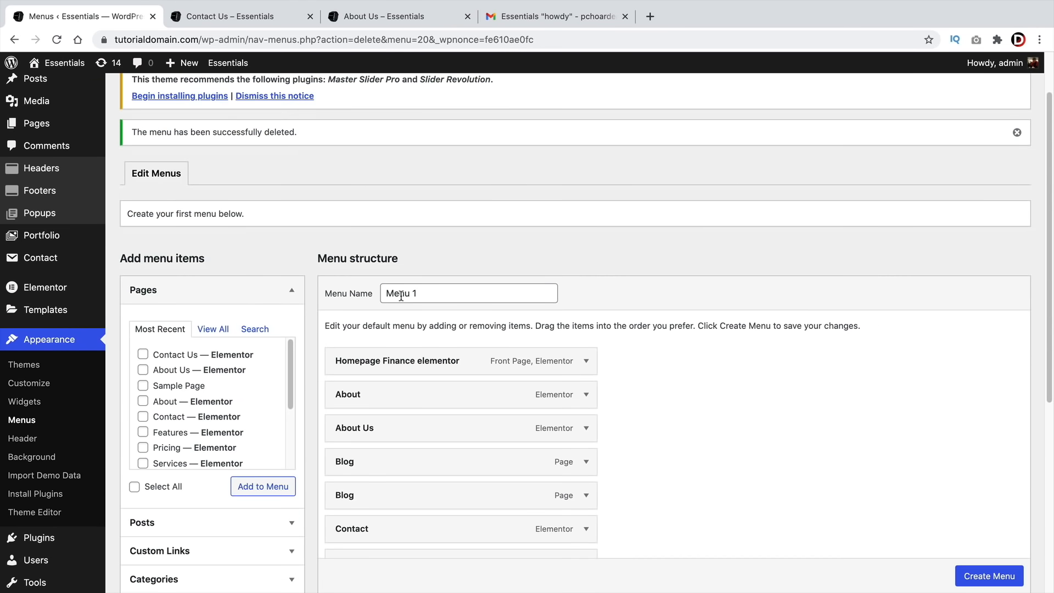
{"action": "mouse_move", "coordinate": [433, 296]}
{"action": "left_mouse_down"}
{"action": "mouse_move", "coordinate": [381, 306]}
{"action": "mouse_move", "coordinate": [454, 297]}
{"action": "left_mouse_up"}
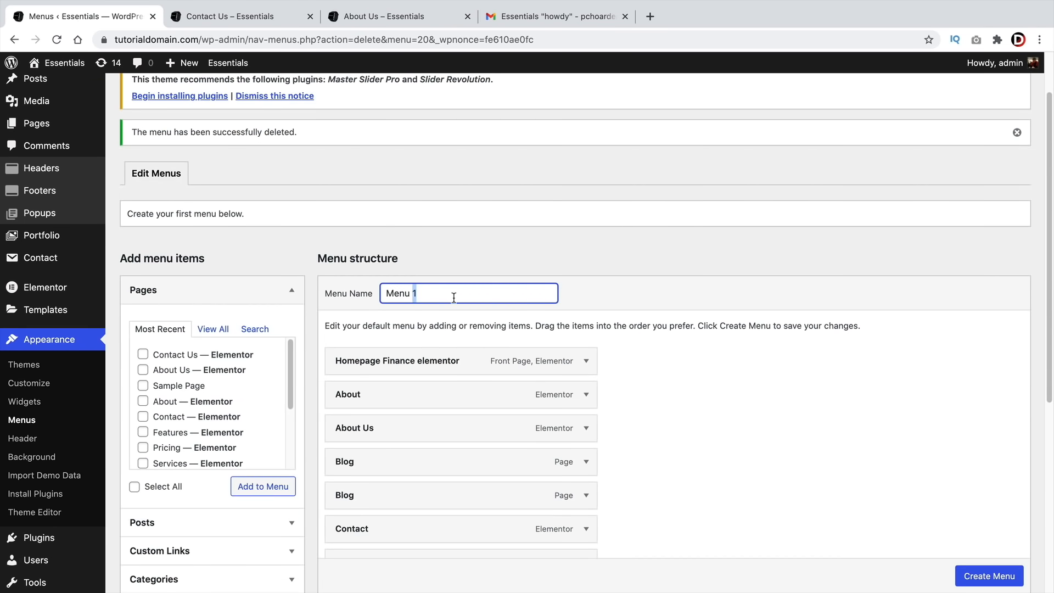
{"action": "triple_click", "coordinate": [455, 297]}
{"action": "left_click", "coordinate": [433, 294]}
Remove the six prefilled items: Homepage Finance elementor, About, About Us, two Blog items, Contact.
{"action": "scroll", "coordinate": [439, 291], "scroll_direction": "down", "scroll_amount": 3}
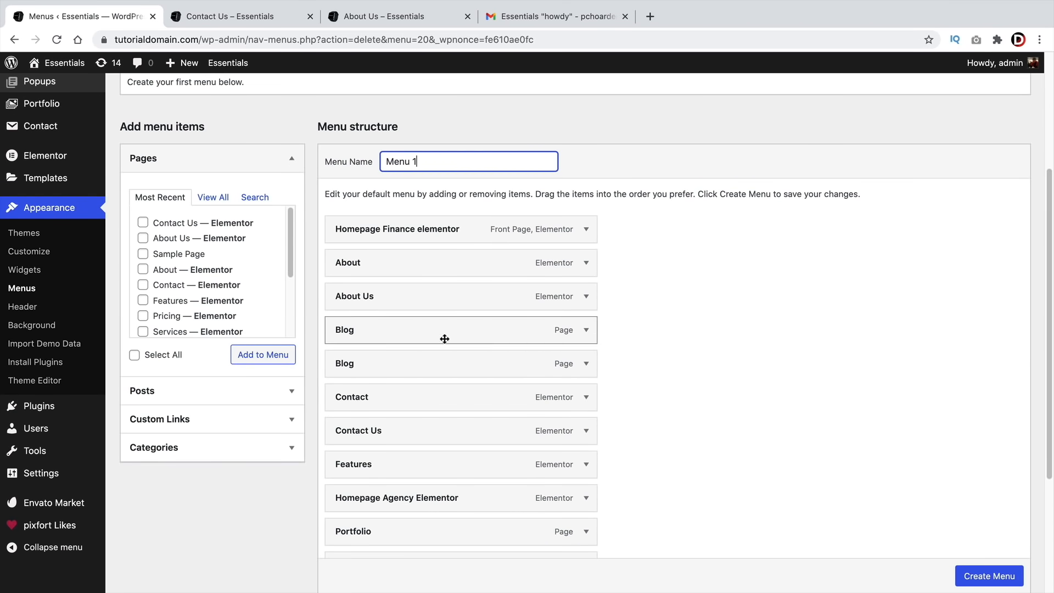
{"action": "left_click", "coordinate": [586, 228]}
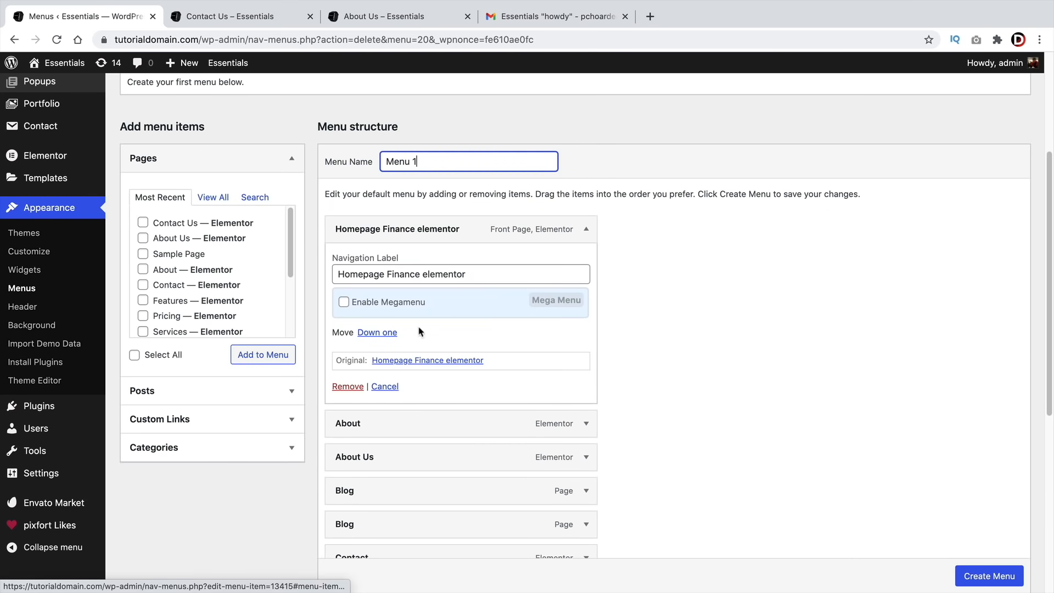
{"action": "left_click", "coordinate": [348, 387]}
{"action": "left_click", "coordinate": [585, 228]}
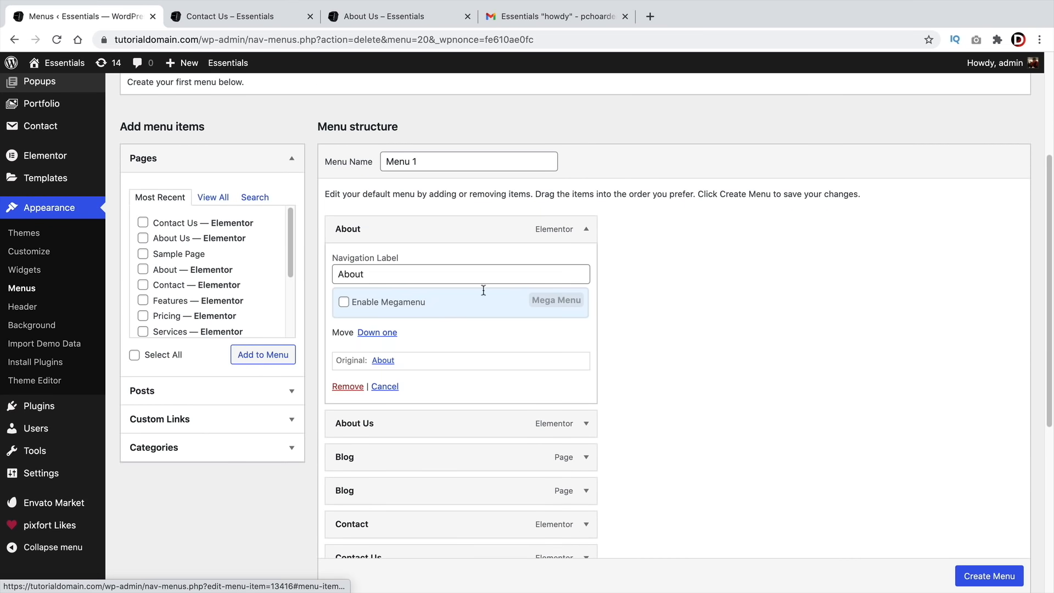
{"action": "left_click", "coordinate": [348, 386]}
{"action": "left_click", "coordinate": [585, 229]}
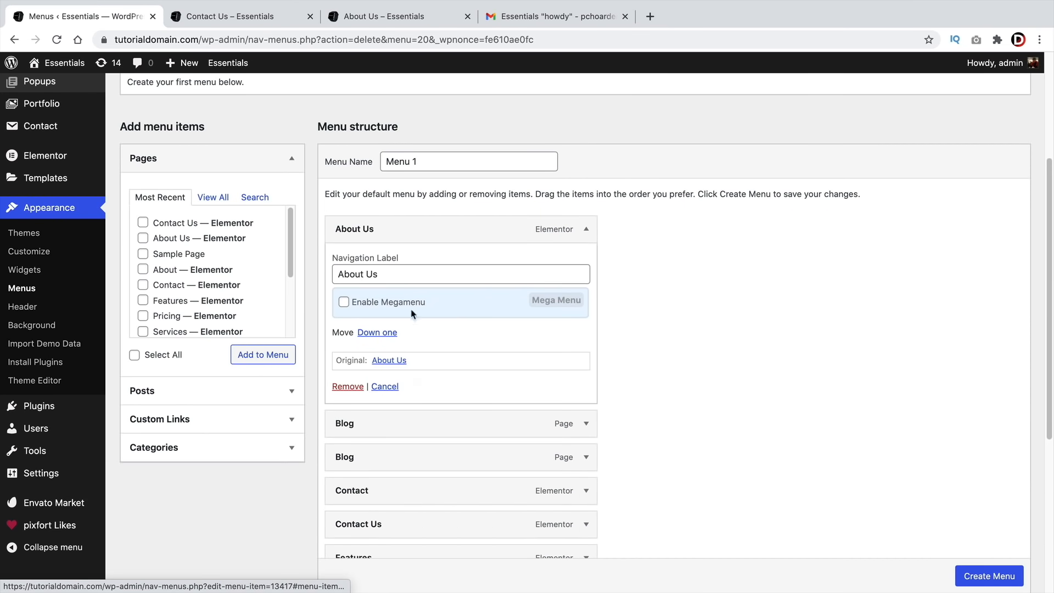
{"action": "left_click", "coordinate": [348, 386]}
{"action": "left_click", "coordinate": [585, 229]}
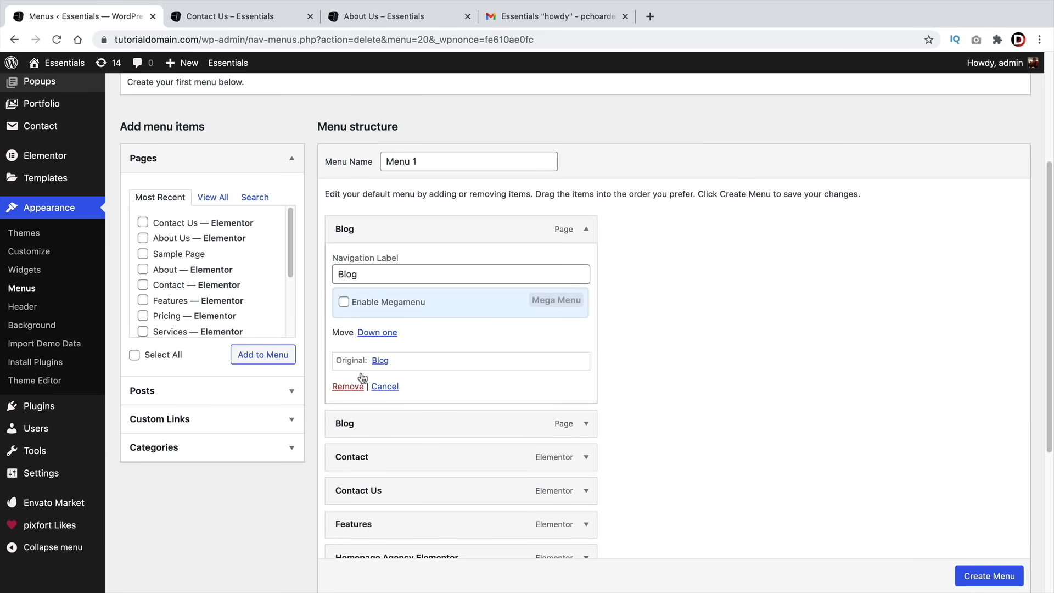
{"action": "left_click", "coordinate": [348, 386]}
{"action": "left_click", "coordinate": [585, 229]}
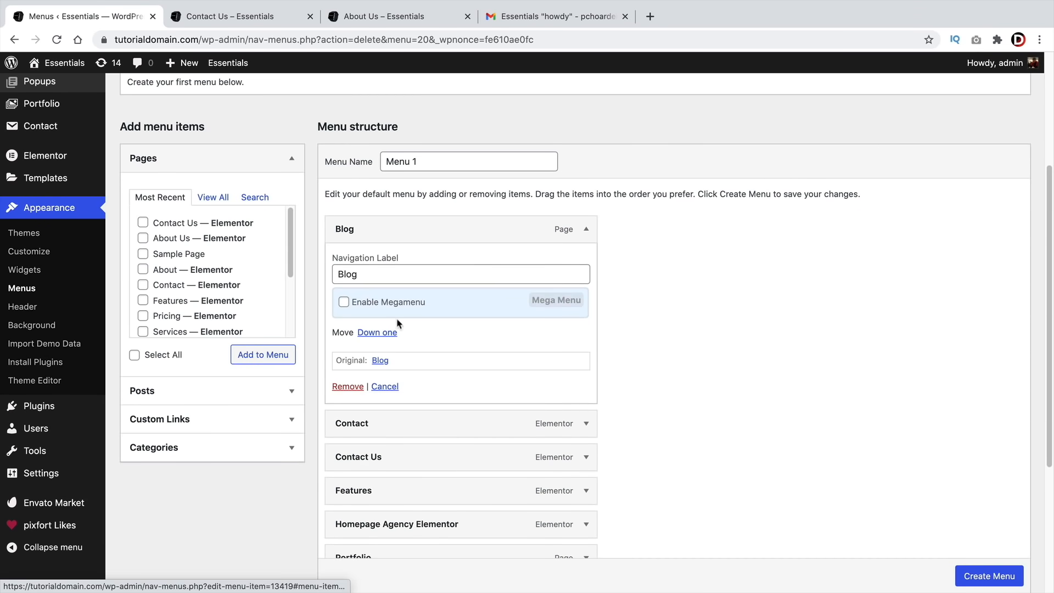
{"action": "left_click", "coordinate": [348, 387]}
{"action": "left_click", "coordinate": [585, 229]}
{"action": "left_click", "coordinate": [348, 386]}
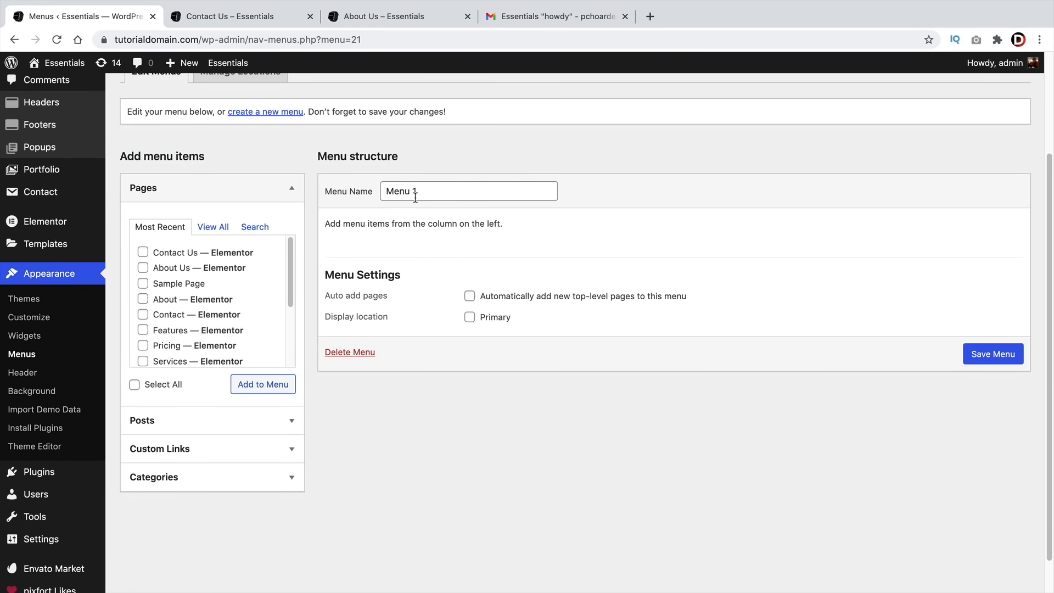
Add the Homepage Finance elementor page to Menu 1 and relabel it Home.
{"action": "left_click", "coordinate": [214, 228]}
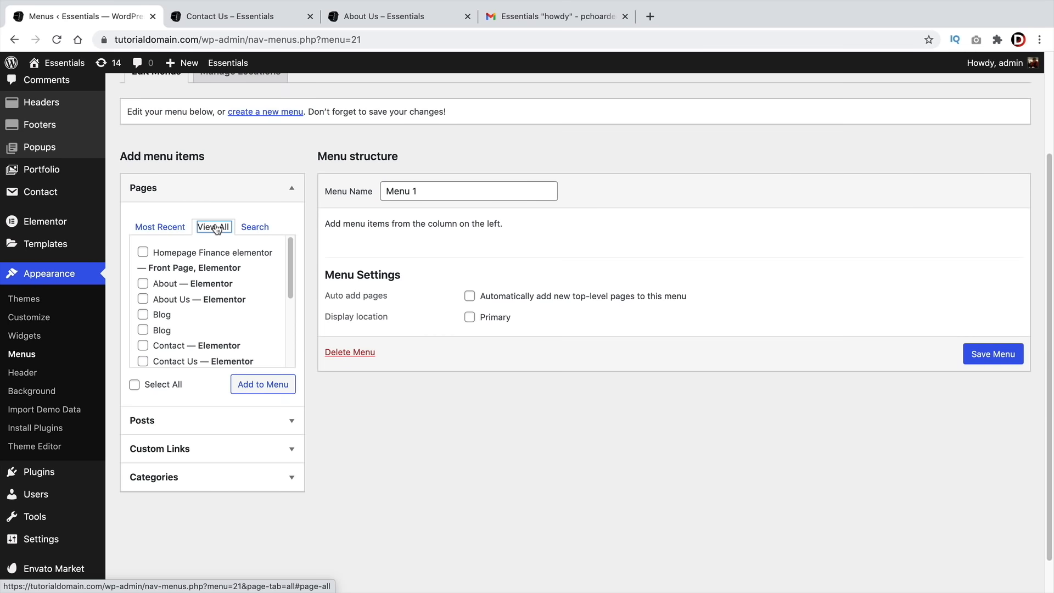
{"action": "left_click_drag", "start_coordinate": [172, 252], "coordinate": [265, 258]}
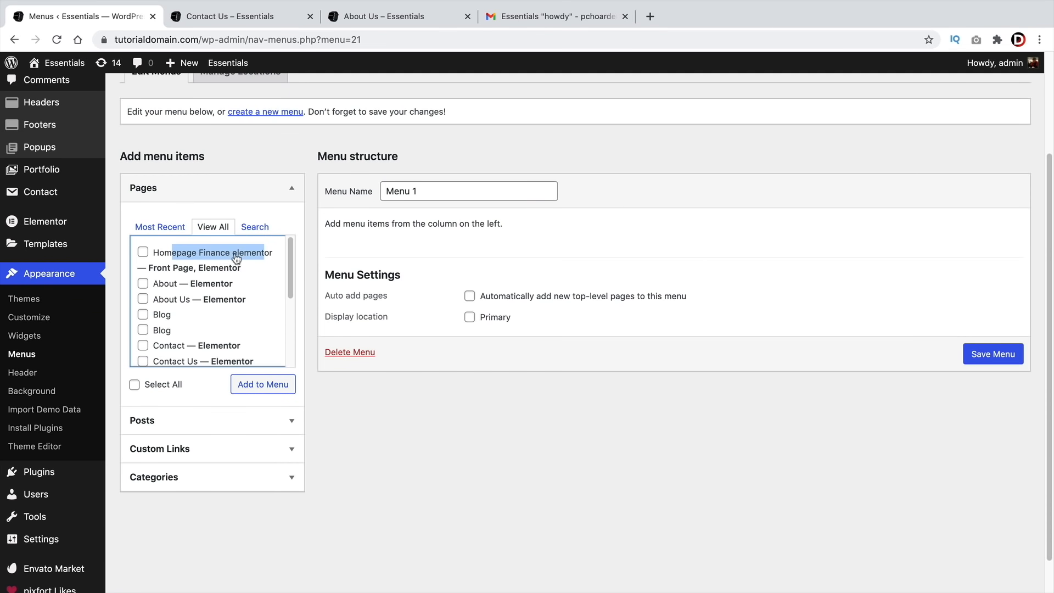
{"action": "left_click", "coordinate": [144, 253]}
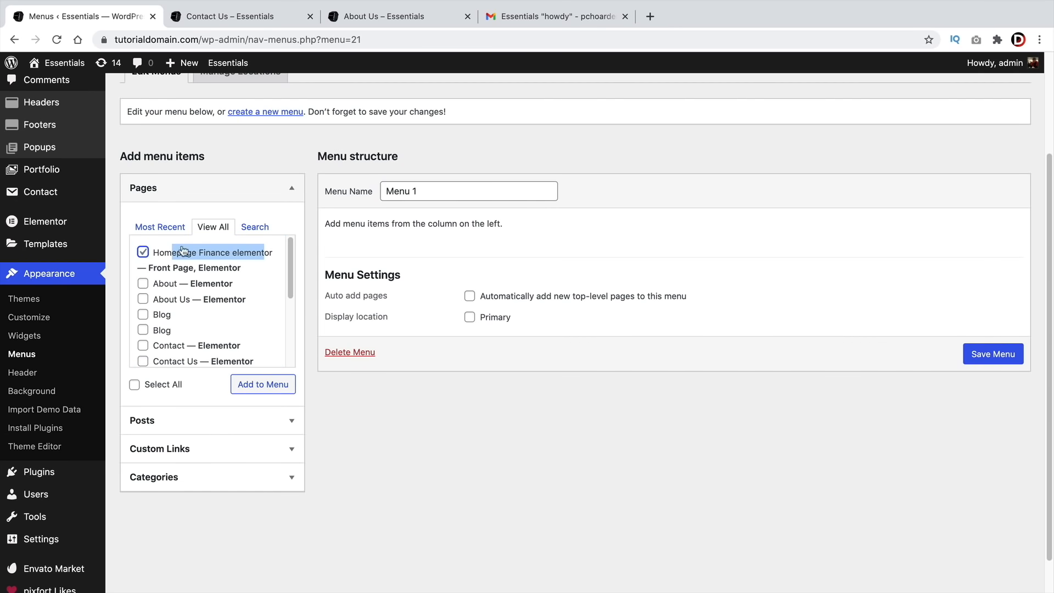
{"action": "left_click", "coordinate": [261, 385]}
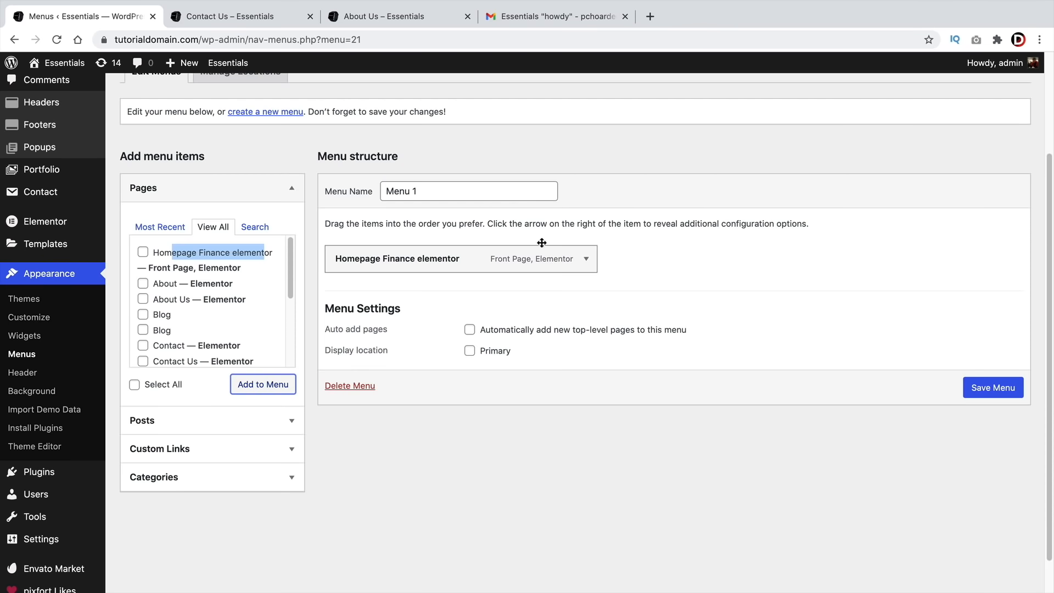
{"action": "left_click", "coordinate": [586, 258]}
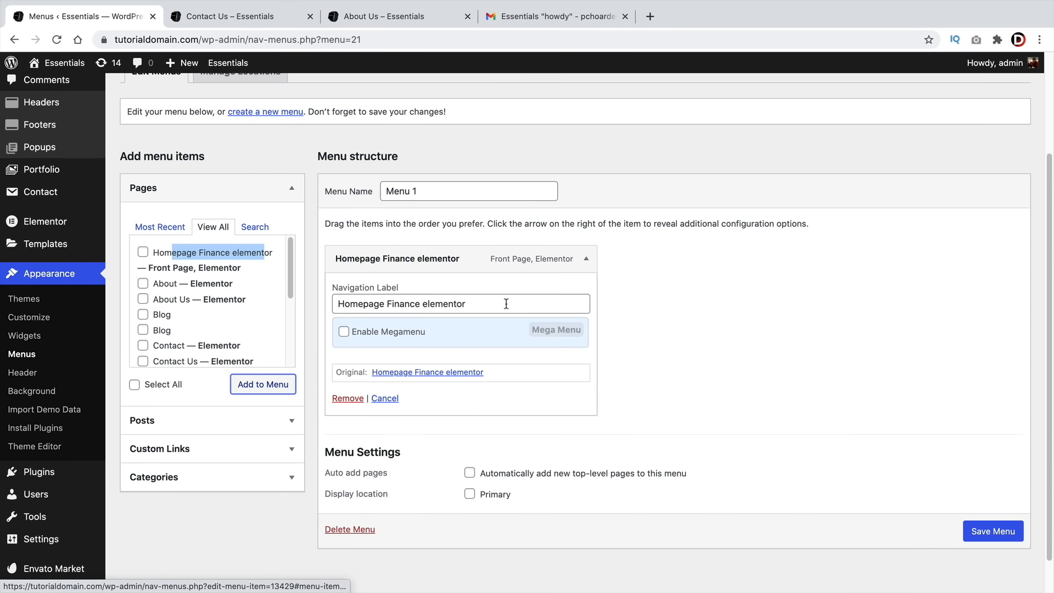
{"action": "left_click_drag", "start_coordinate": [467, 304], "coordinate": [323, 306]}
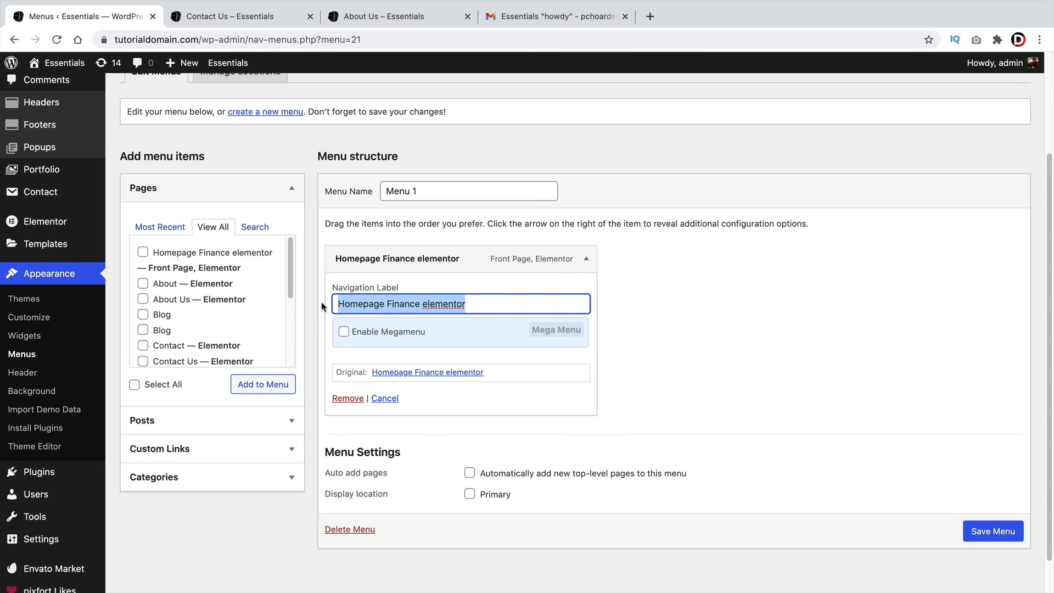
{"action": "type", "text": "Home"}
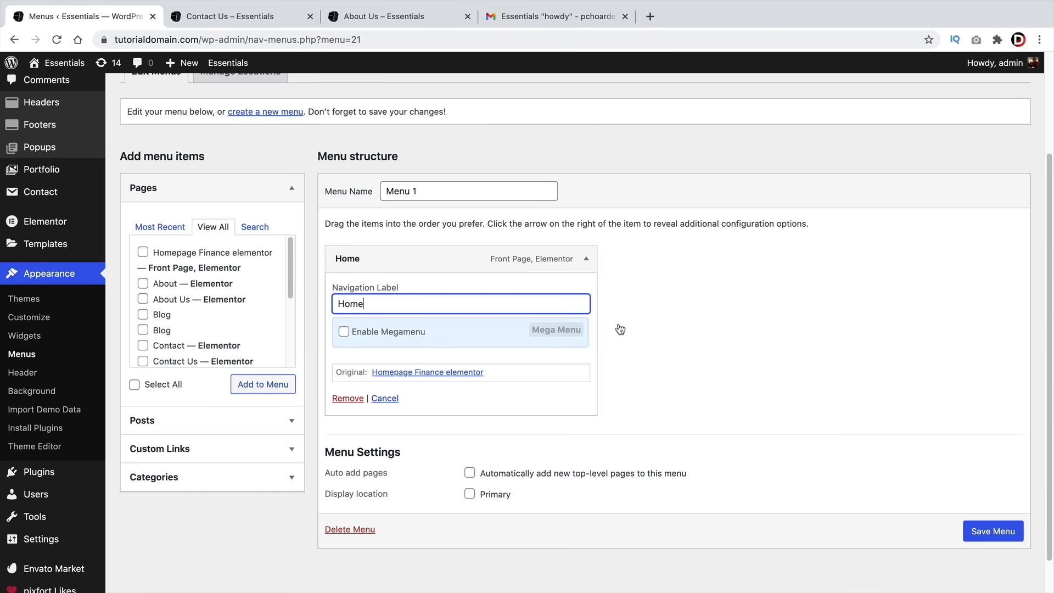
{"action": "left_click", "coordinate": [756, 316]}
{"action": "left_click", "coordinate": [585, 258]}
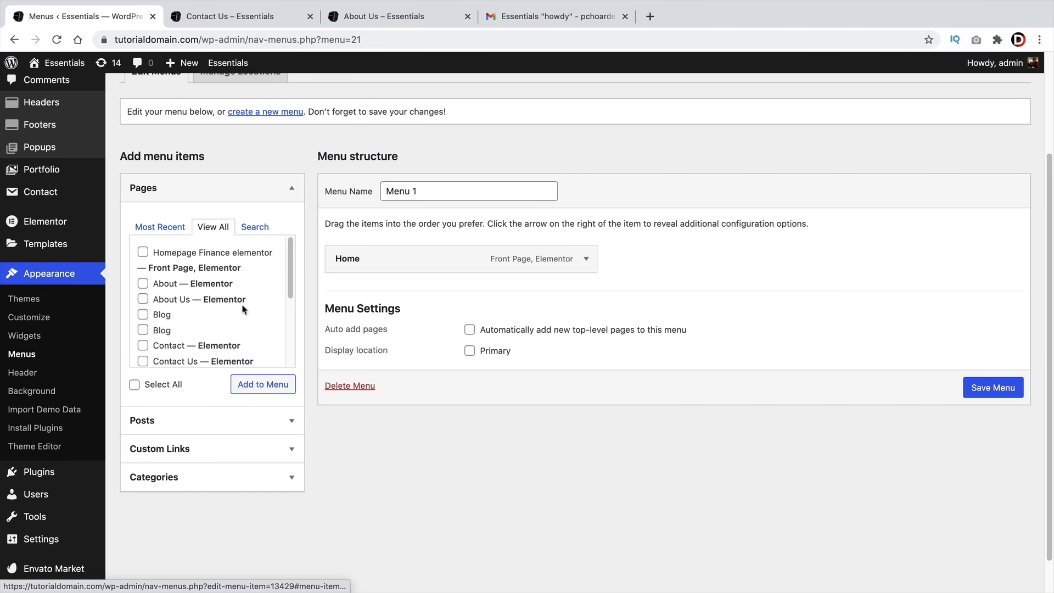
Add Contact Us and About Us, put About Us first, assign Primary location and save.
{"action": "scroll", "coordinate": [215, 307], "scroll_direction": "down", "scroll_amount": 2}
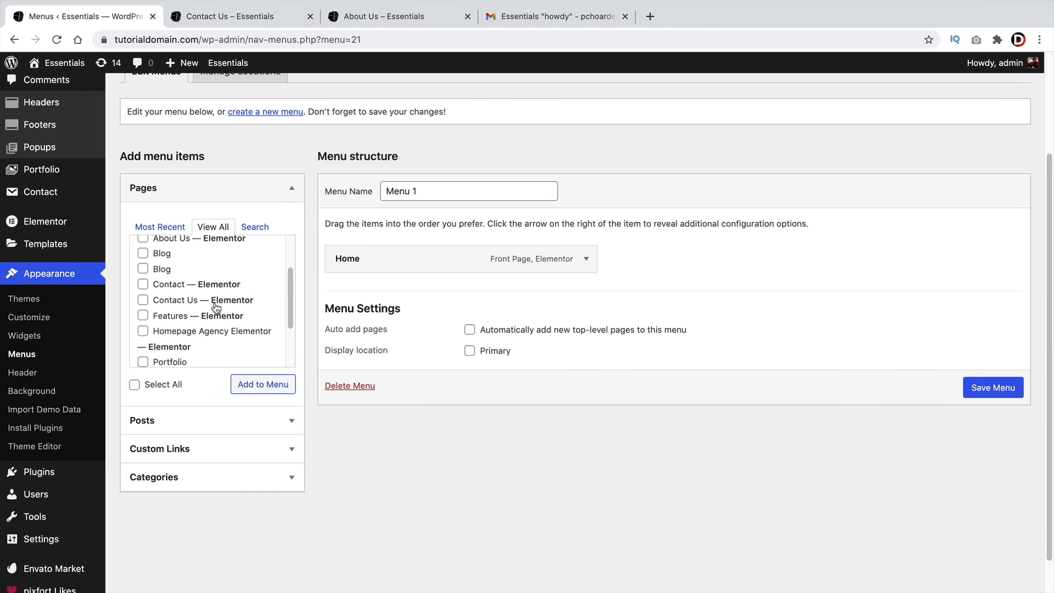
{"action": "left_click", "coordinate": [144, 296]}
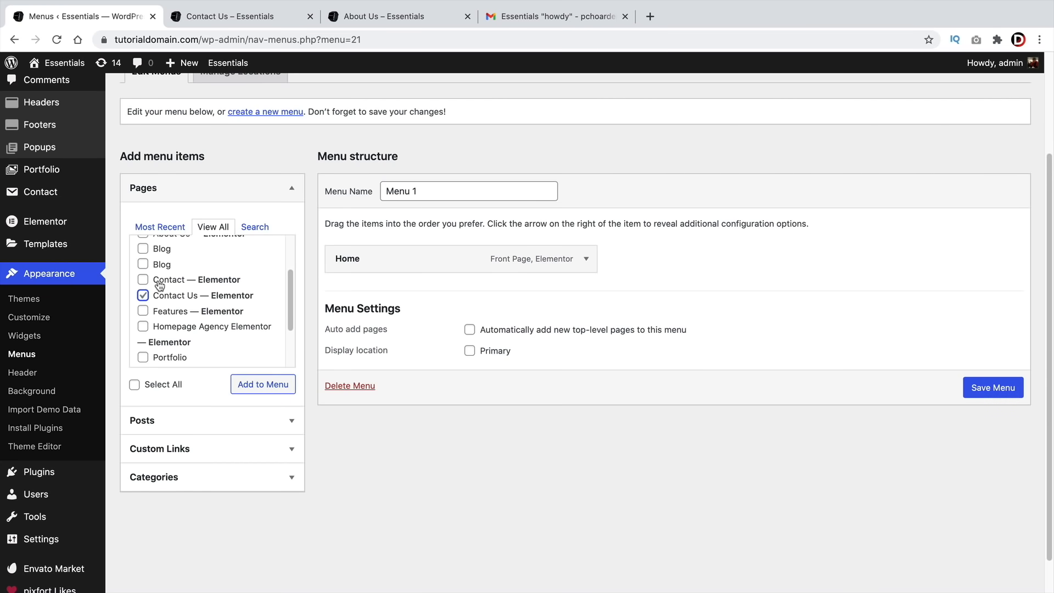
{"action": "left_click", "coordinate": [250, 384]}
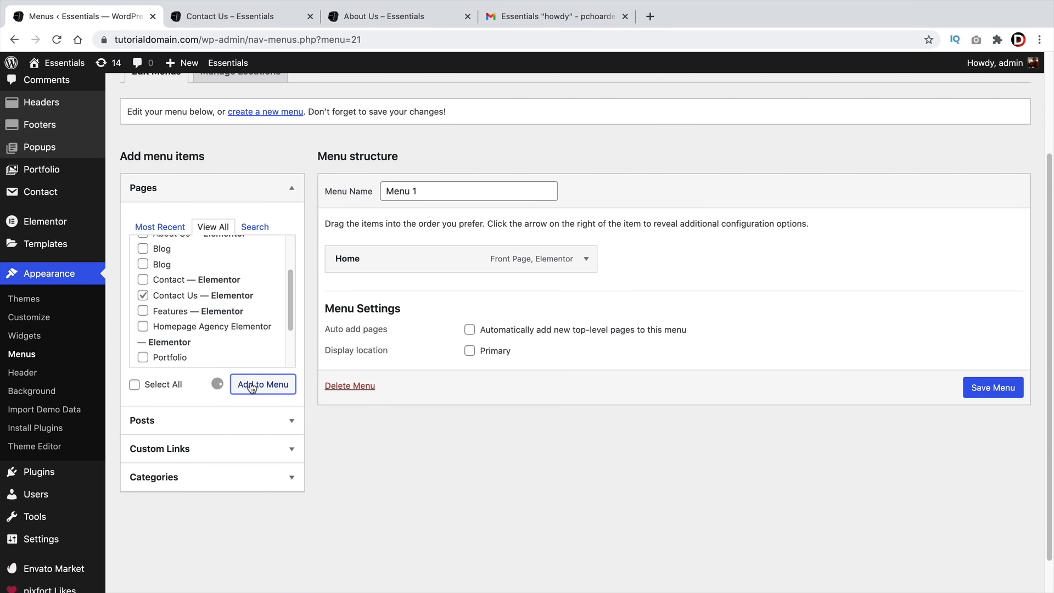
{"action": "left_click_drag", "start_coordinate": [290, 308], "coordinate": [284, 278]}
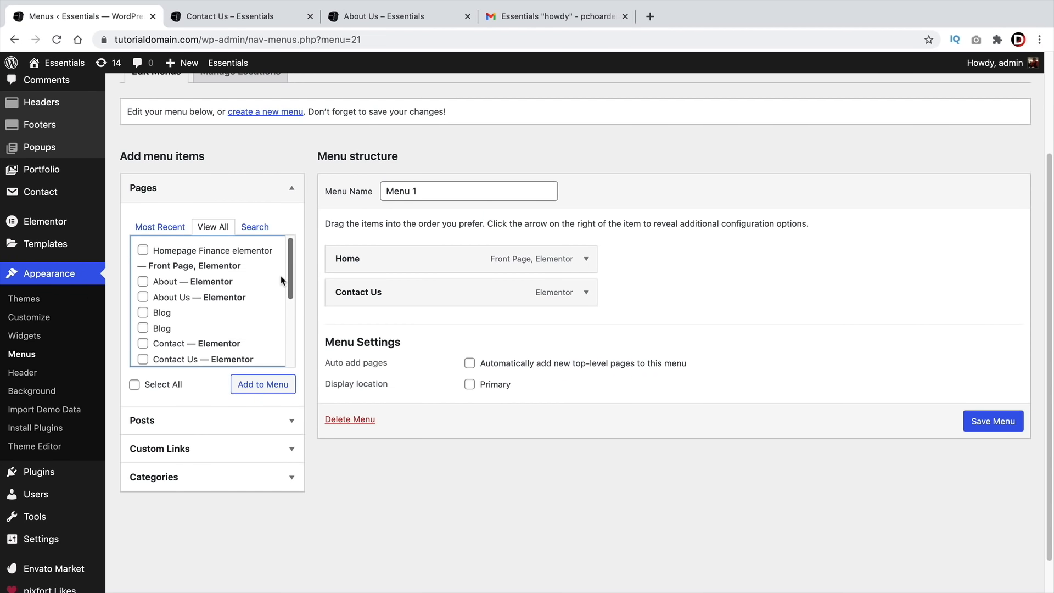
{"action": "left_click", "coordinate": [143, 299]}
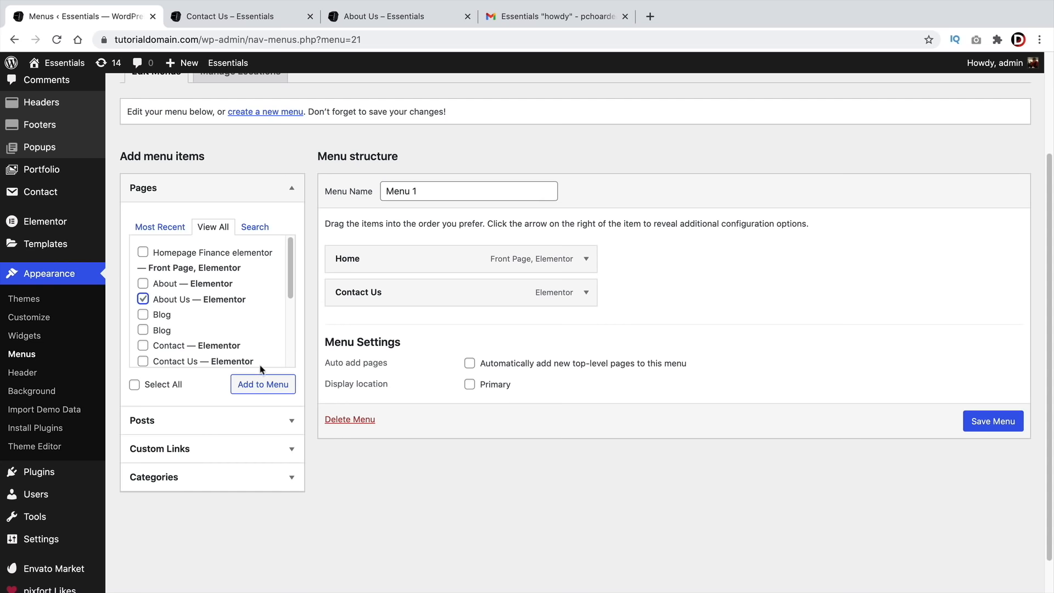
{"action": "left_click", "coordinate": [258, 384]}
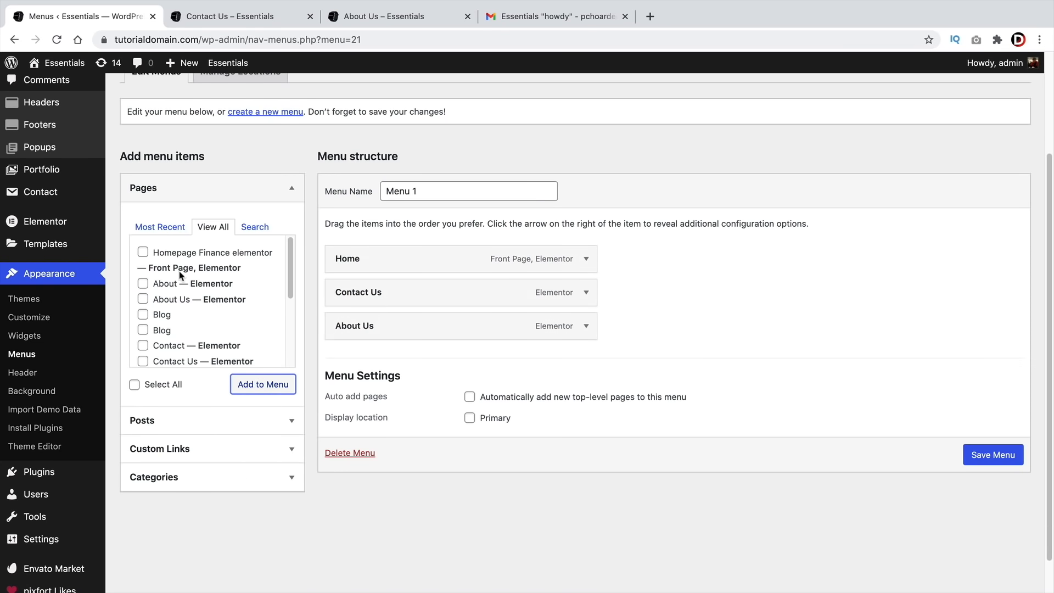
{"action": "scroll", "coordinate": [163, 316], "scroll_direction": "down", "scroll_amount": 3}
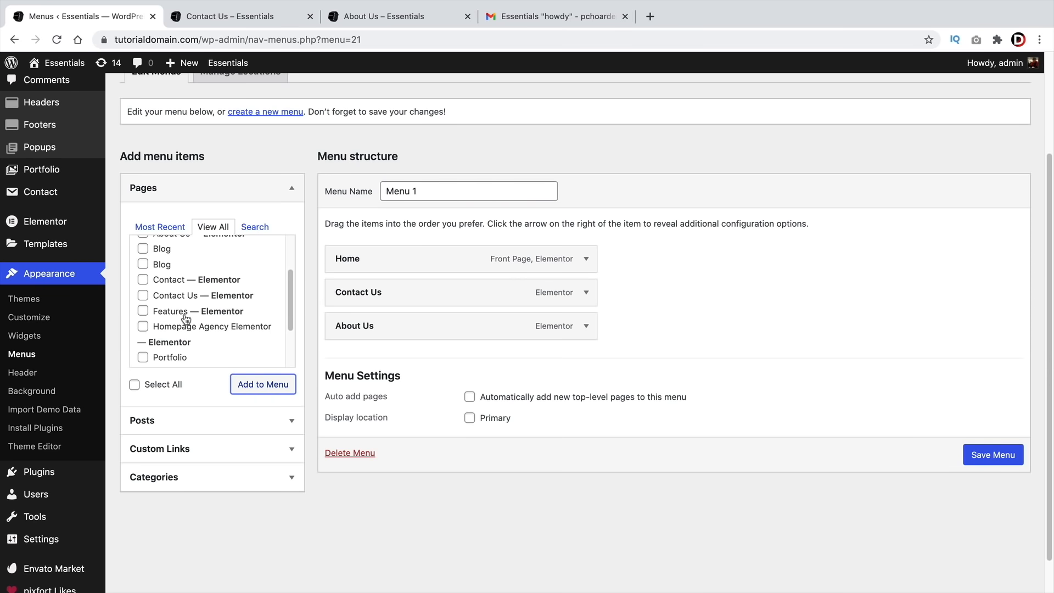
{"action": "left_click_drag", "start_coordinate": [344, 323], "coordinate": [352, 282]}
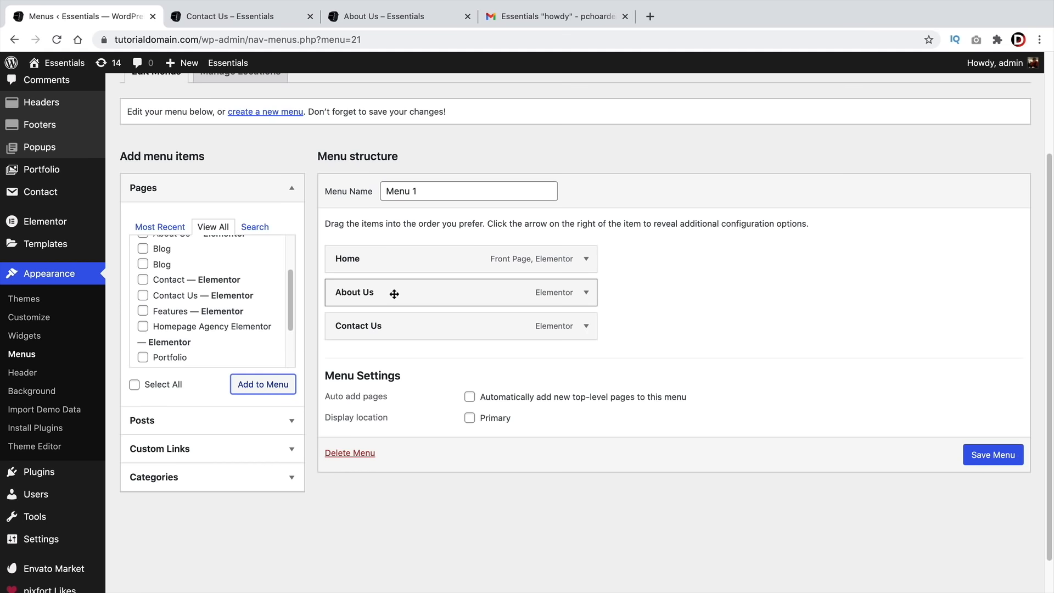
{"action": "left_click", "coordinate": [470, 419]}
{"action": "left_click", "coordinate": [992, 456]}
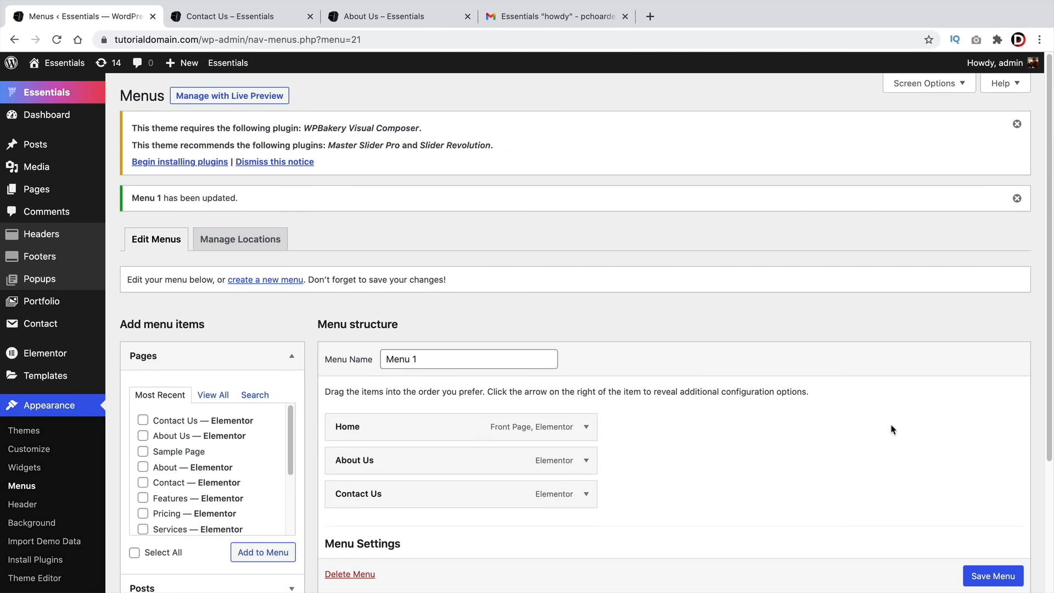
Visit the live site and check the About Us, Contact Us and Home pages via the new menu.
{"action": "mouse_move", "coordinate": [58, 63]}
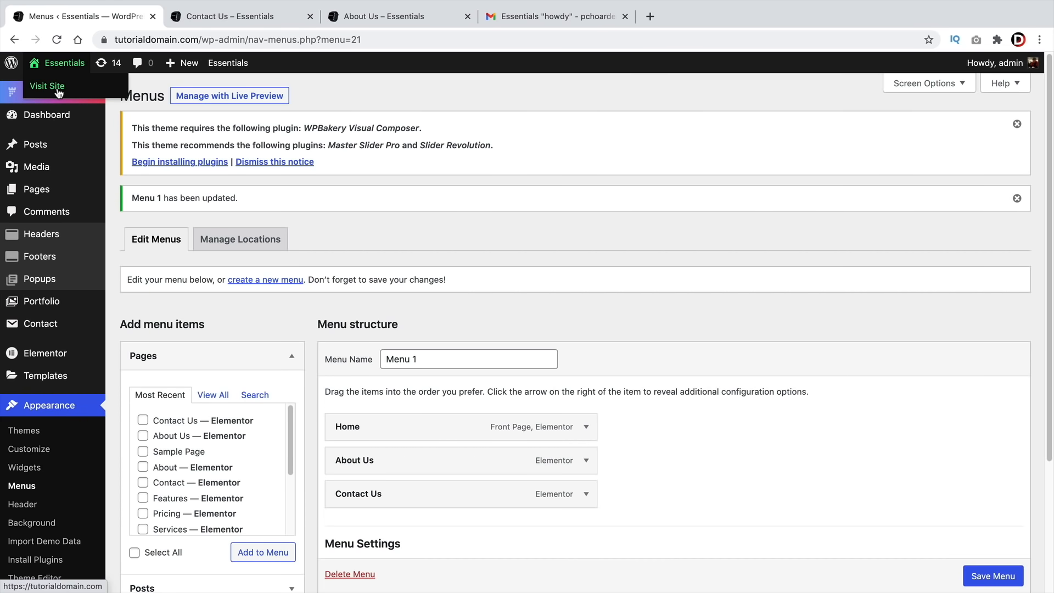
{"action": "left_click", "coordinate": [58, 89]}
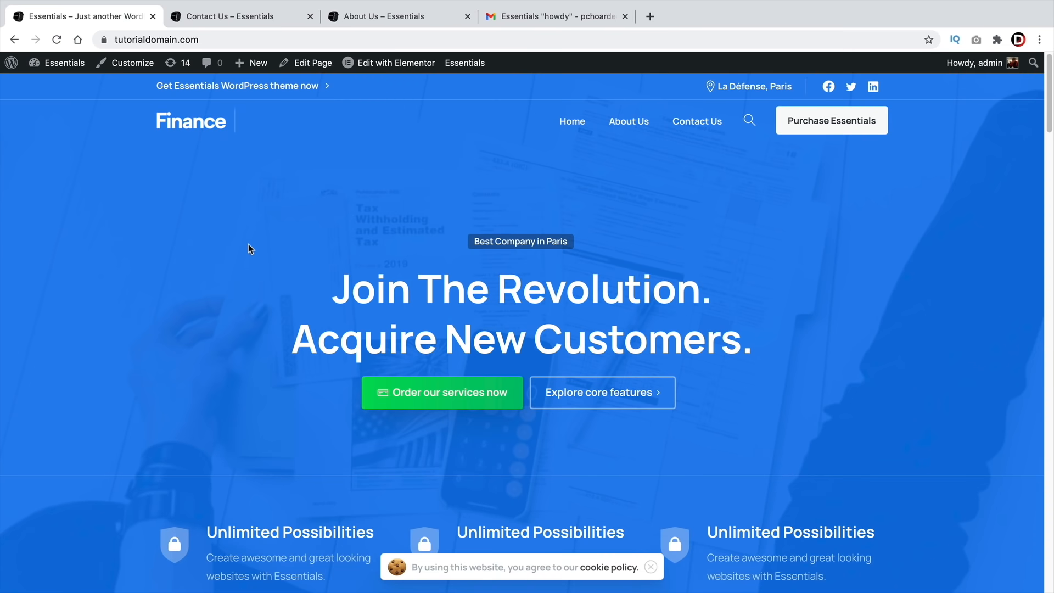
{"action": "left_click", "coordinate": [632, 129]}
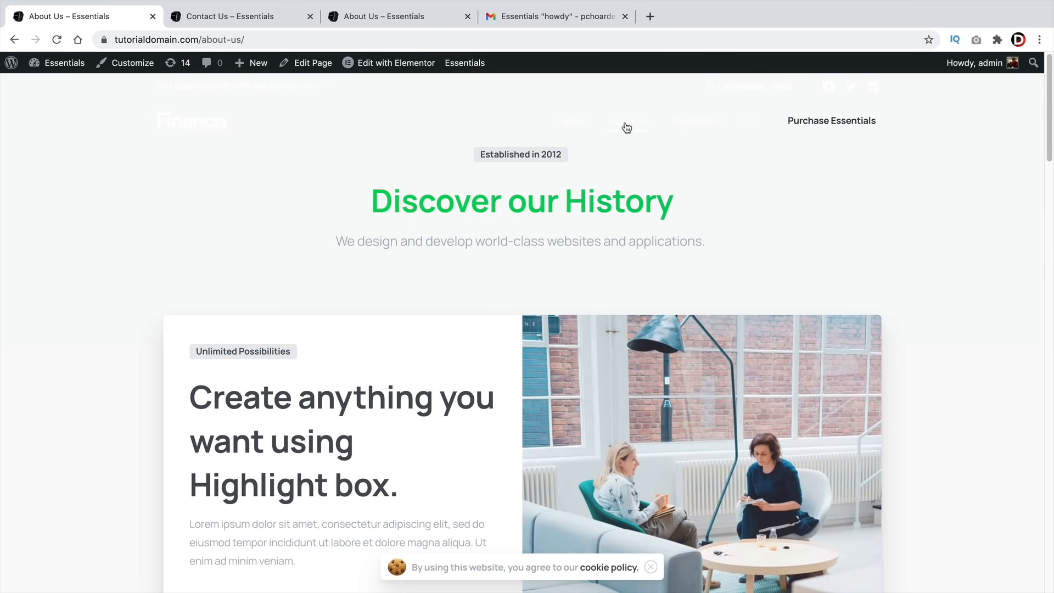
{"action": "left_click", "coordinate": [692, 128]}
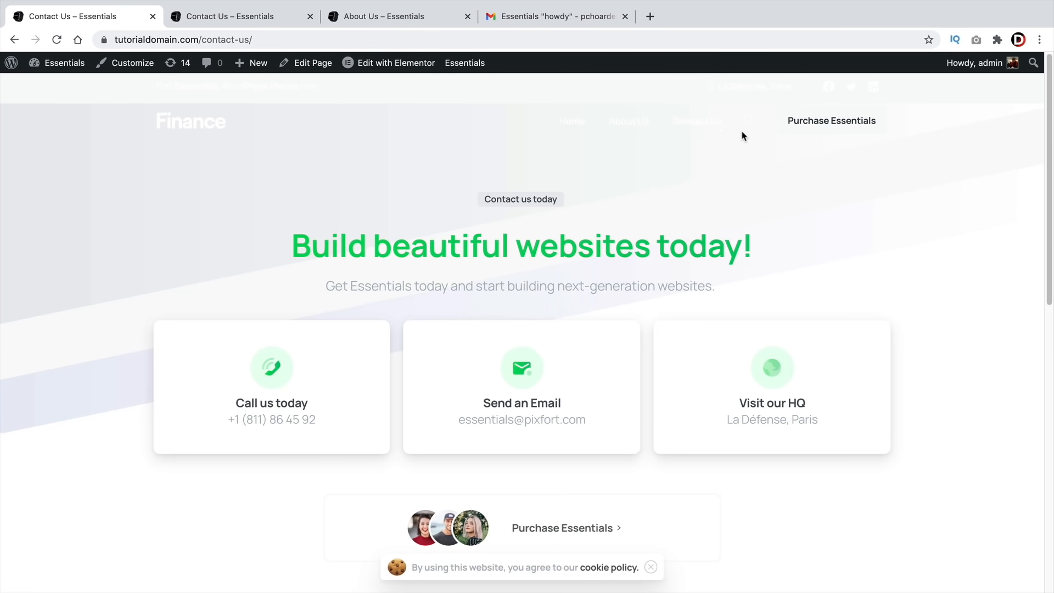
{"action": "mouse_move", "coordinate": [742, 136]}
{"action": "left_mouse_down"}
{"action": "mouse_move", "coordinate": [621, 117]}
{"action": "mouse_move", "coordinate": [547, 122]}
{"action": "mouse_move", "coordinate": [739, 123]}
{"action": "left_mouse_up"}
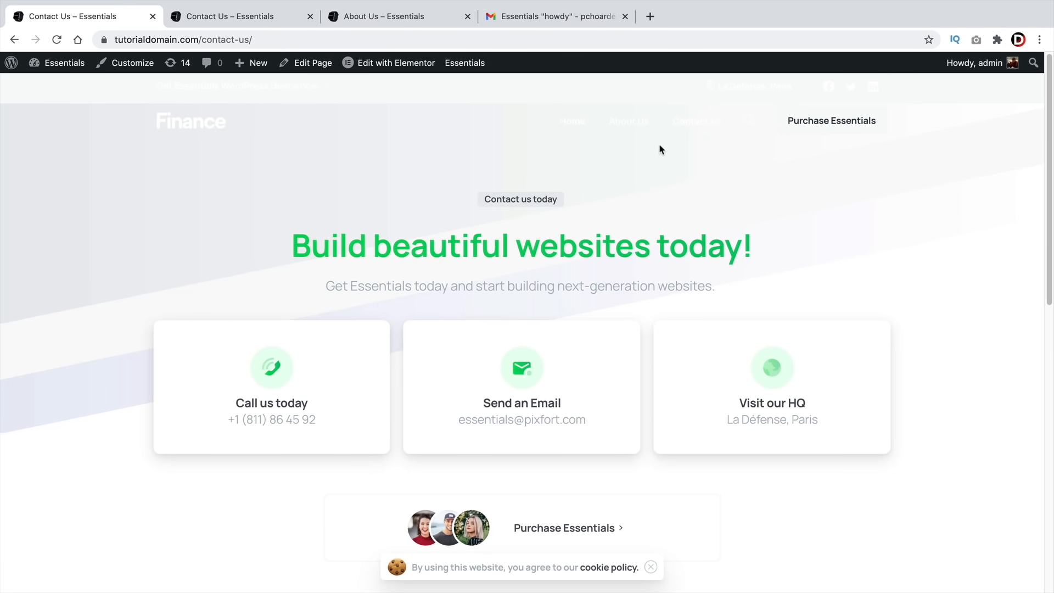
{"action": "left_click", "coordinate": [631, 122]}
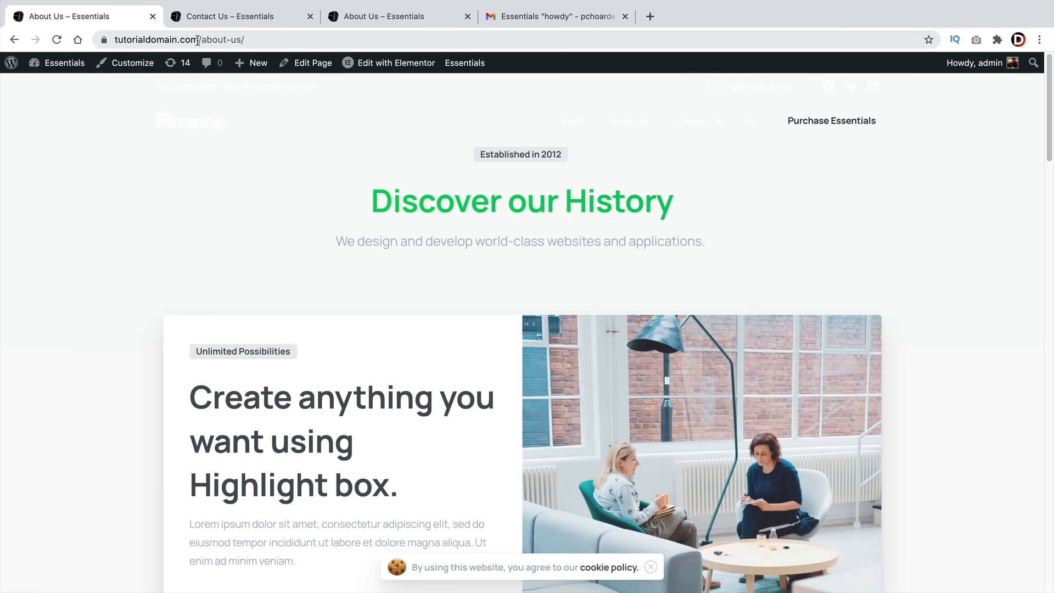
{"action": "left_click_drag", "start_coordinate": [197, 40], "coordinate": [259, 42]}
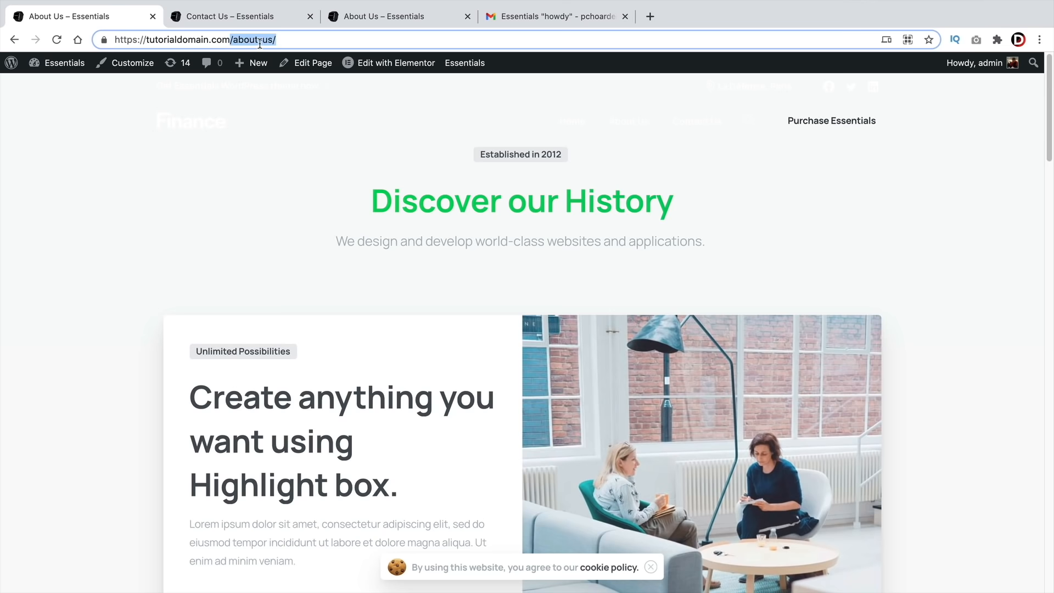
{"action": "left_click", "coordinate": [275, 40]}
{"action": "left_click", "coordinate": [562, 120]}
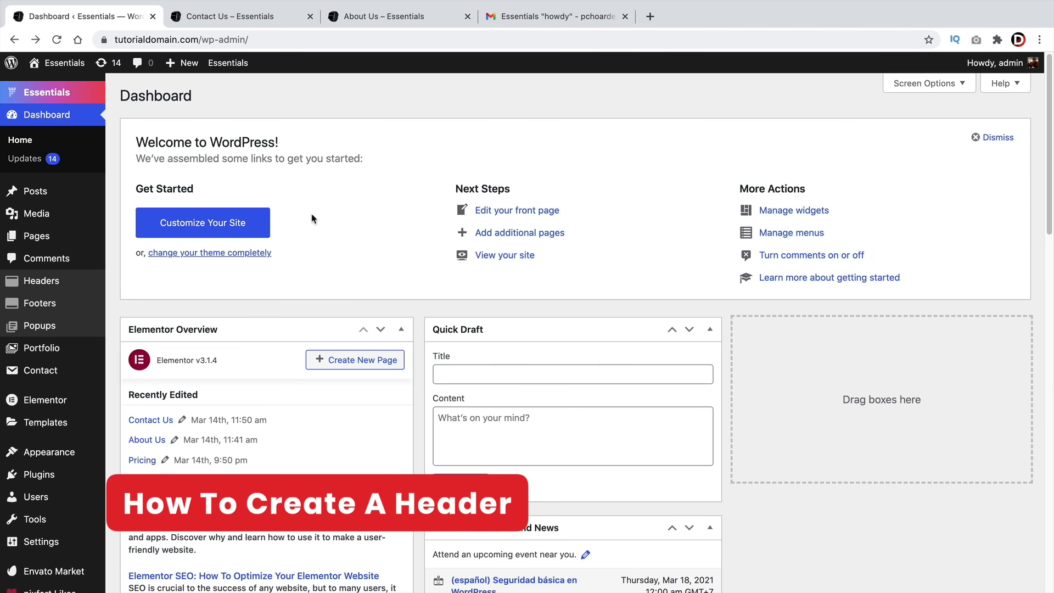
Dismiss the three notices on Demo Import and filter the demos to Headers.
{"action": "mouse_move", "coordinate": [76, 98]}
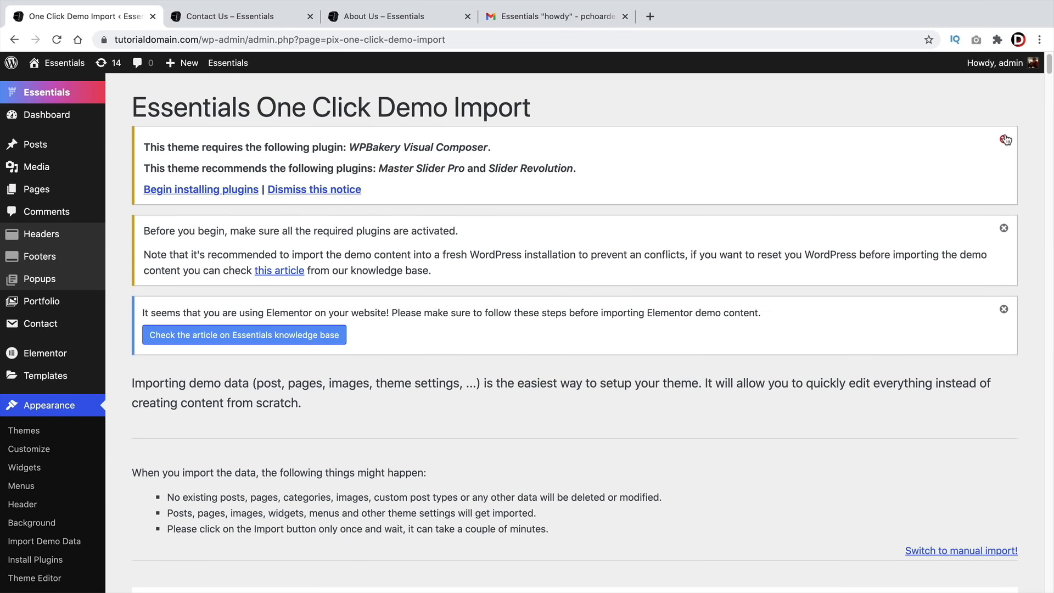
{"action": "left_click", "coordinate": [1005, 139]}
{"action": "left_click", "coordinate": [1003, 139]}
{"action": "left_click", "coordinate": [1004, 137]}
{"action": "scroll", "coordinate": [841, 191], "scroll_direction": "down", "scroll_amount": 1}
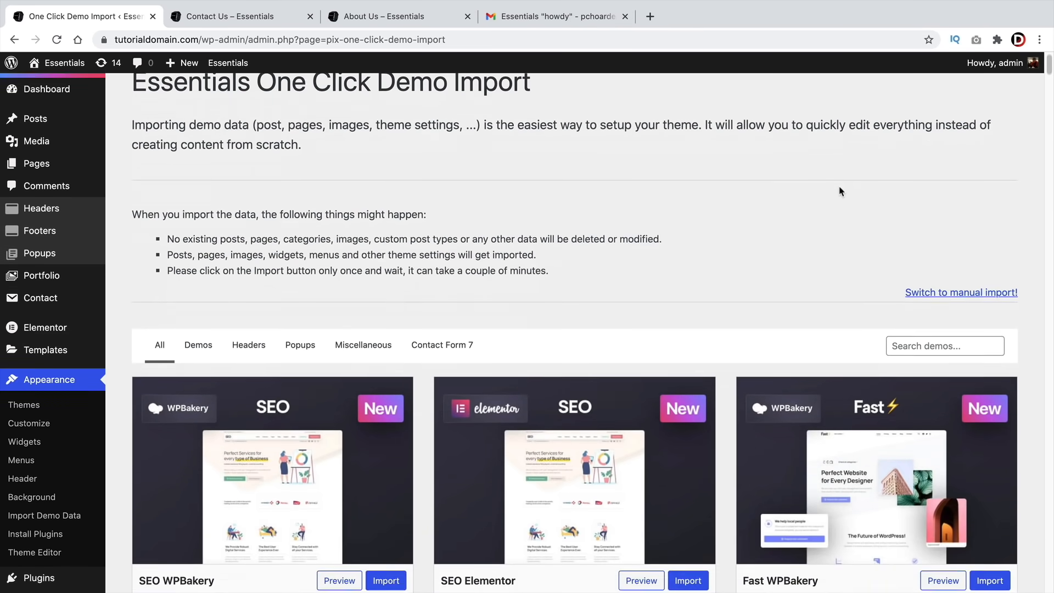
{"action": "scroll", "coordinate": [839, 190], "scroll_direction": "down", "scroll_amount": 3}
{"action": "left_click", "coordinate": [250, 239]}
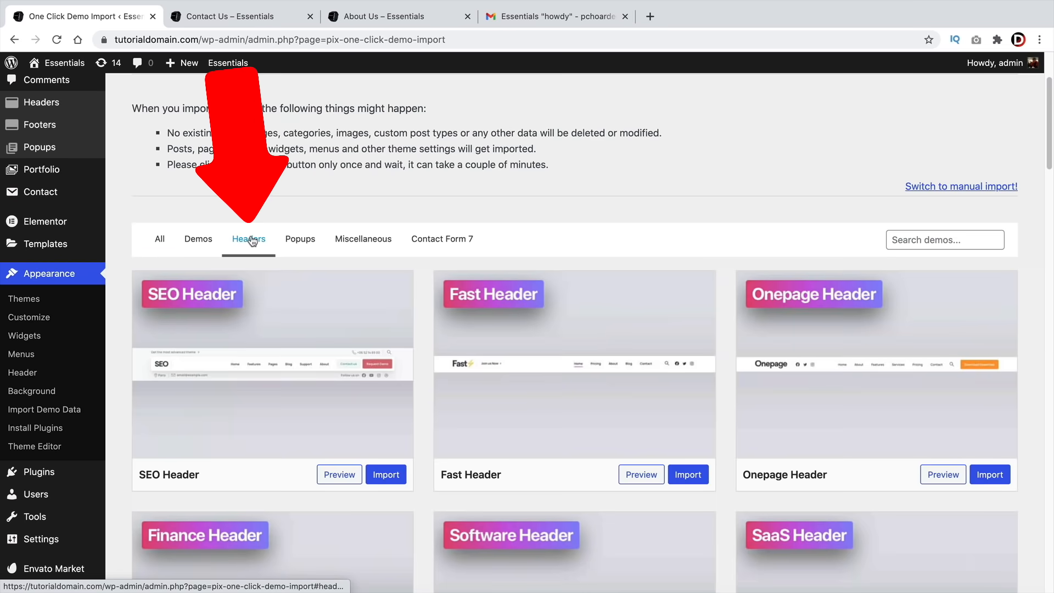
Browse the header demos, compare with the Contact Us page, and start importing SEO Header.
{"action": "scroll", "coordinate": [337, 239], "scroll_direction": "down", "scroll_amount": 3}
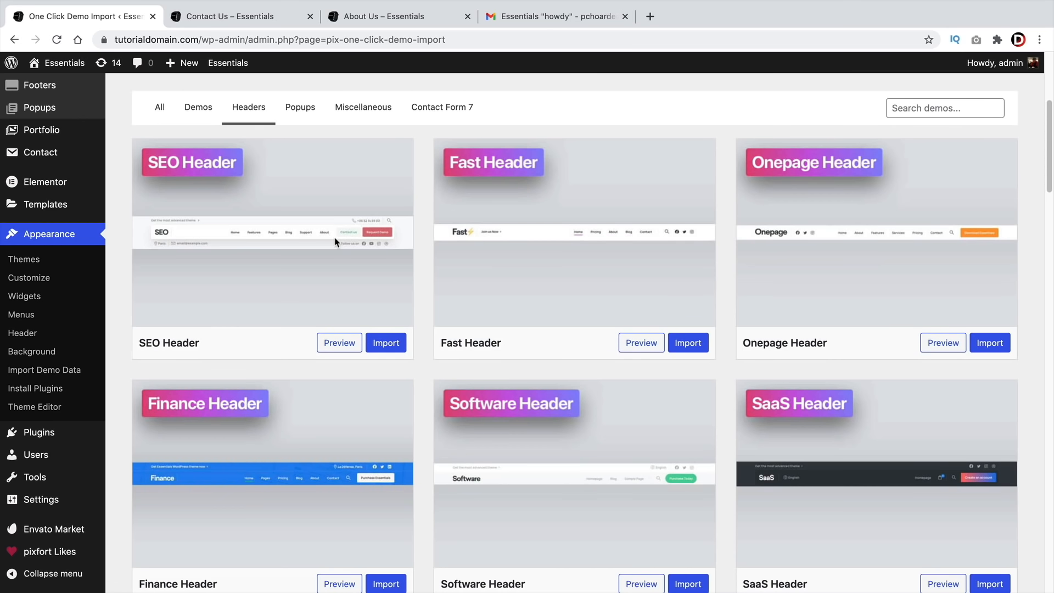
{"action": "scroll", "coordinate": [335, 244], "scroll_direction": "down", "scroll_amount": 6}
{"action": "scroll", "coordinate": [338, 255], "scroll_direction": "down", "scroll_amount": 7}
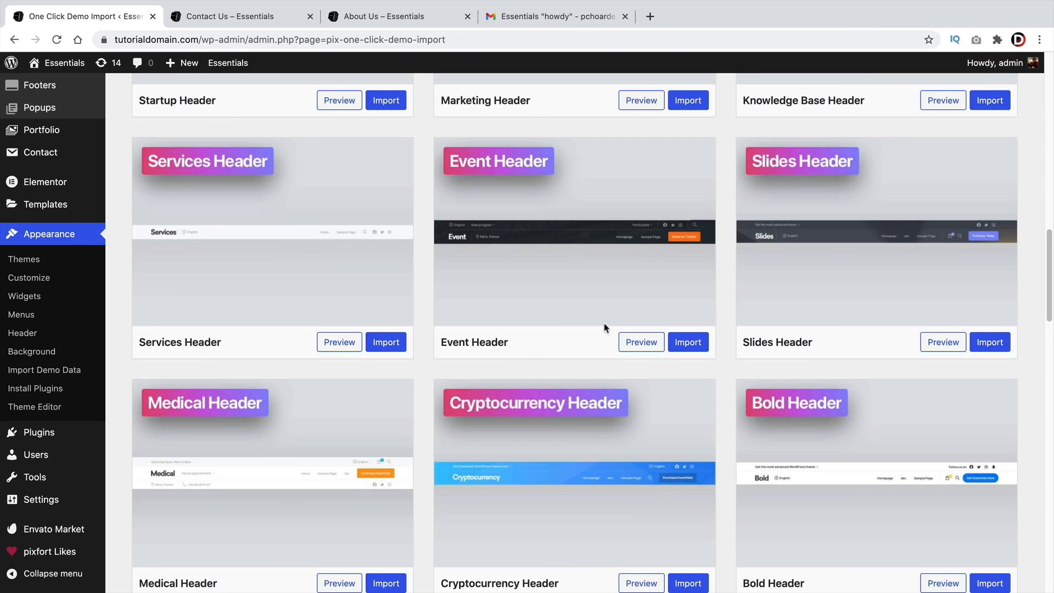
{"action": "left_click", "coordinate": [275, 27]}
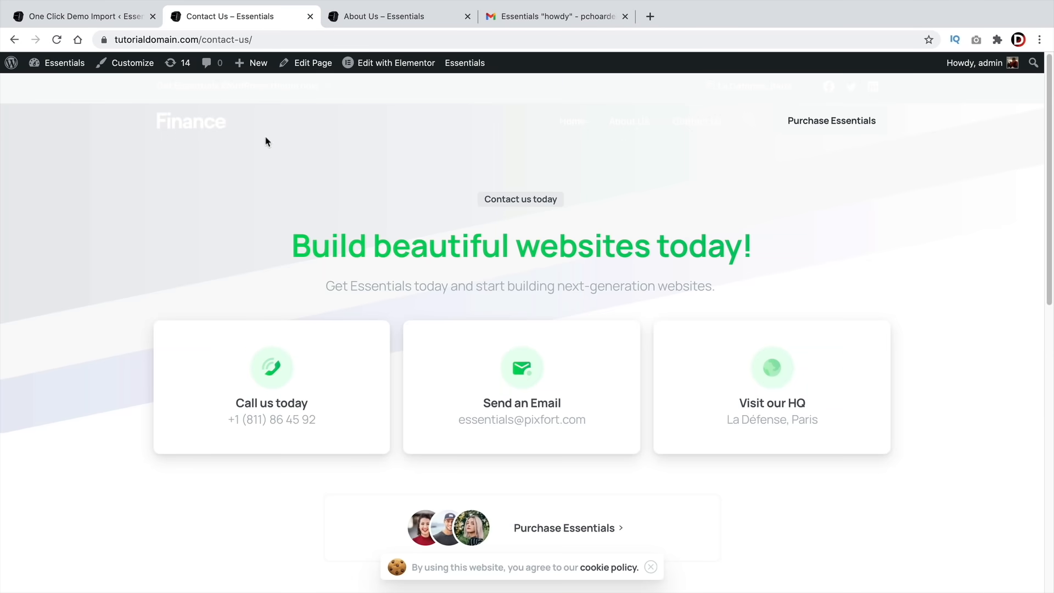
{"action": "left_click", "coordinate": [112, 24]}
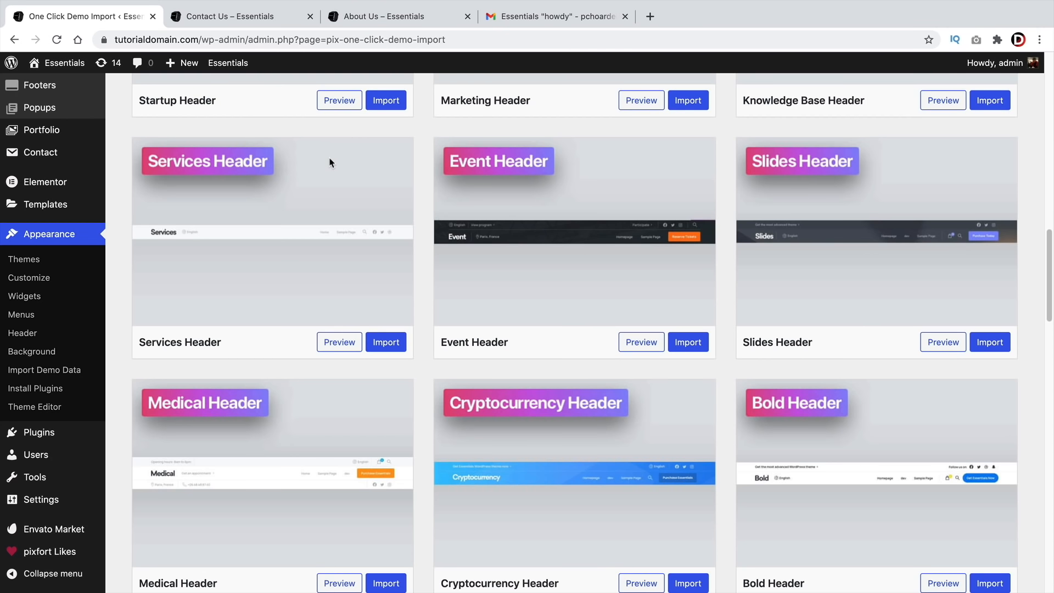
{"action": "scroll", "coordinate": [353, 295], "scroll_direction": "up", "scroll_amount": 5}
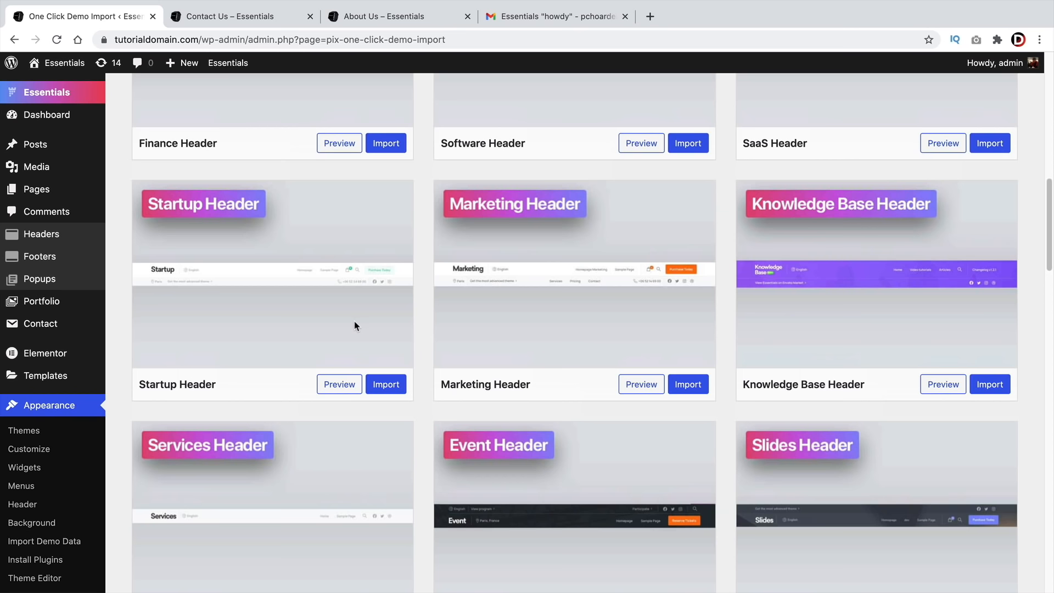
{"action": "scroll", "coordinate": [354, 325], "scroll_direction": "up", "scroll_amount": 7}
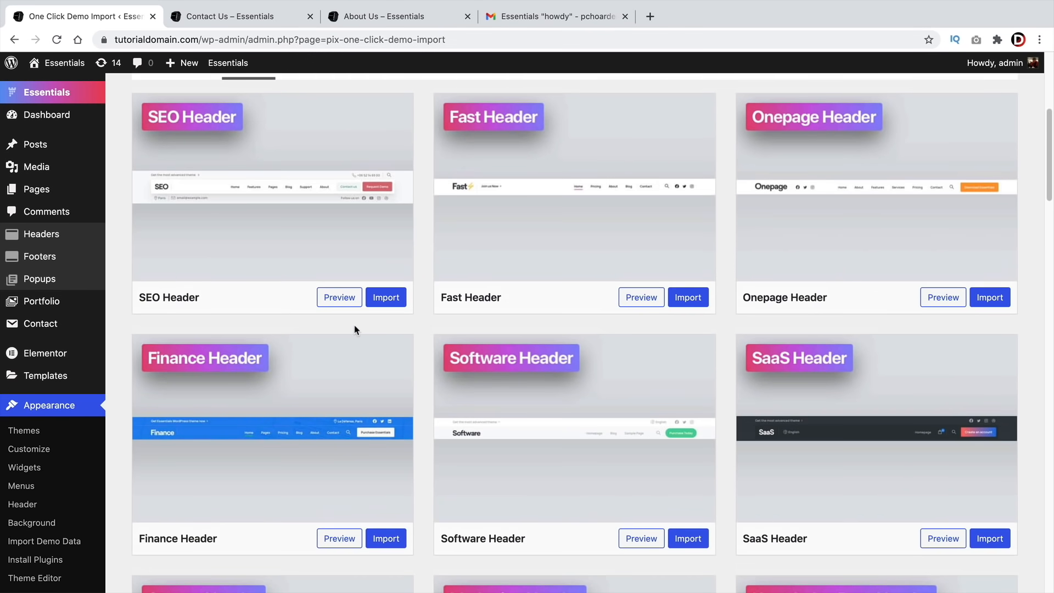
{"action": "scroll", "coordinate": [354, 330], "scroll_direction": "up", "scroll_amount": 4}
{"action": "scroll", "coordinate": [275, 279], "scroll_direction": "down", "scroll_amount": 2}
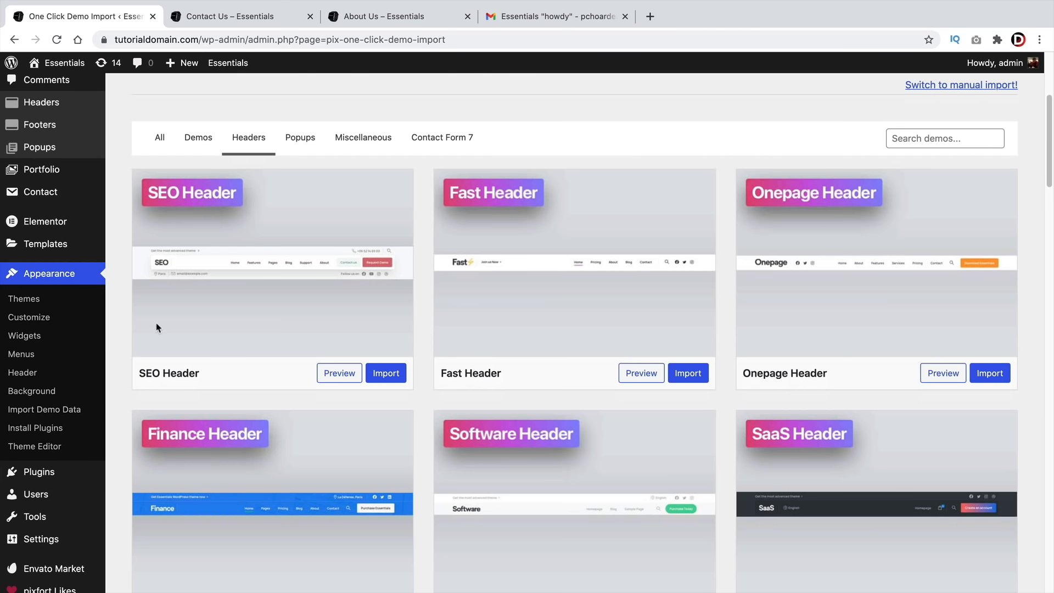
{"action": "left_click_drag", "start_coordinate": [140, 375], "coordinate": [197, 375]}
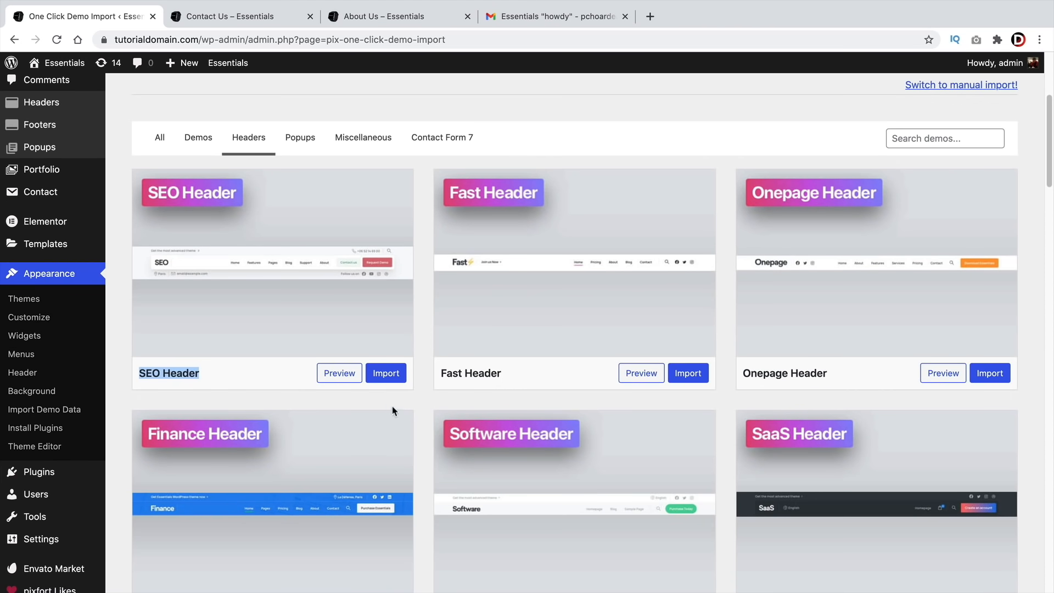
{"action": "left_click", "coordinate": [385, 375]}
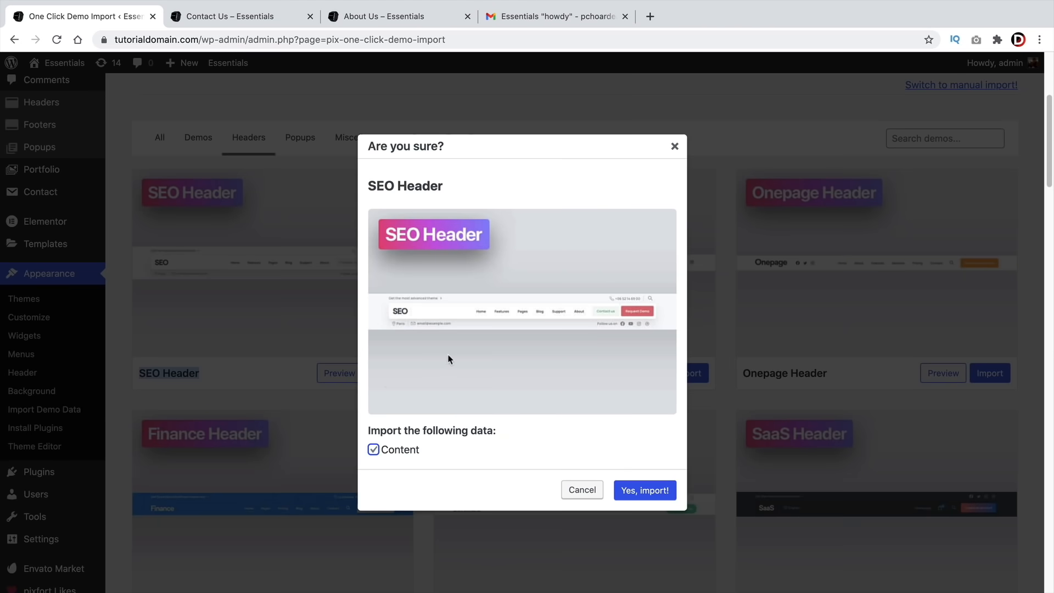
Confirm the SEO Header import and view the Headers list showing Header SEO.
{"action": "left_click", "coordinate": [653, 492]}
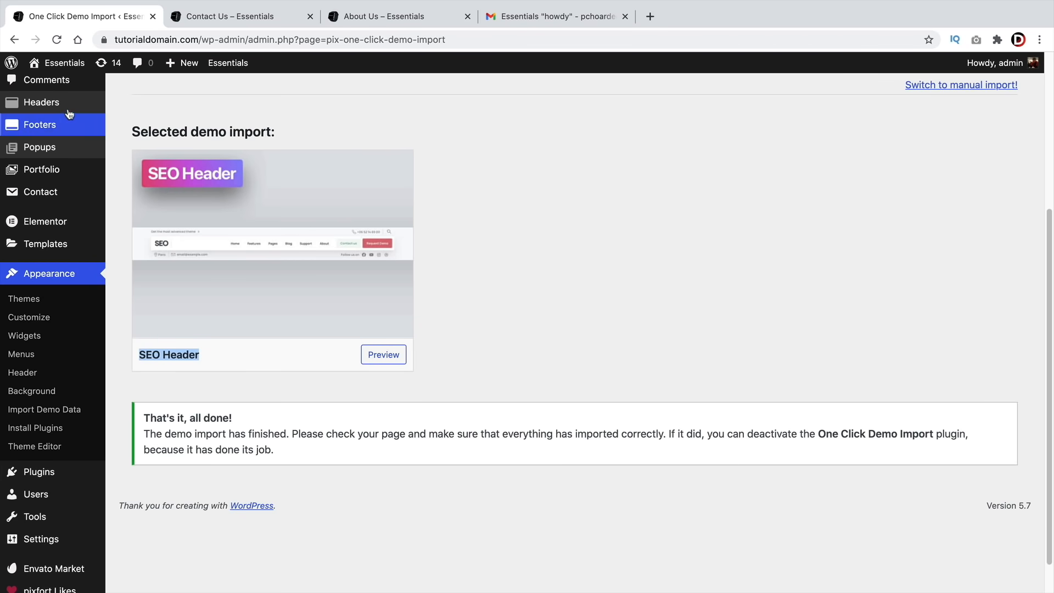
{"action": "mouse_move", "coordinate": [69, 107]}
{"action": "left_click", "coordinate": [126, 105]}
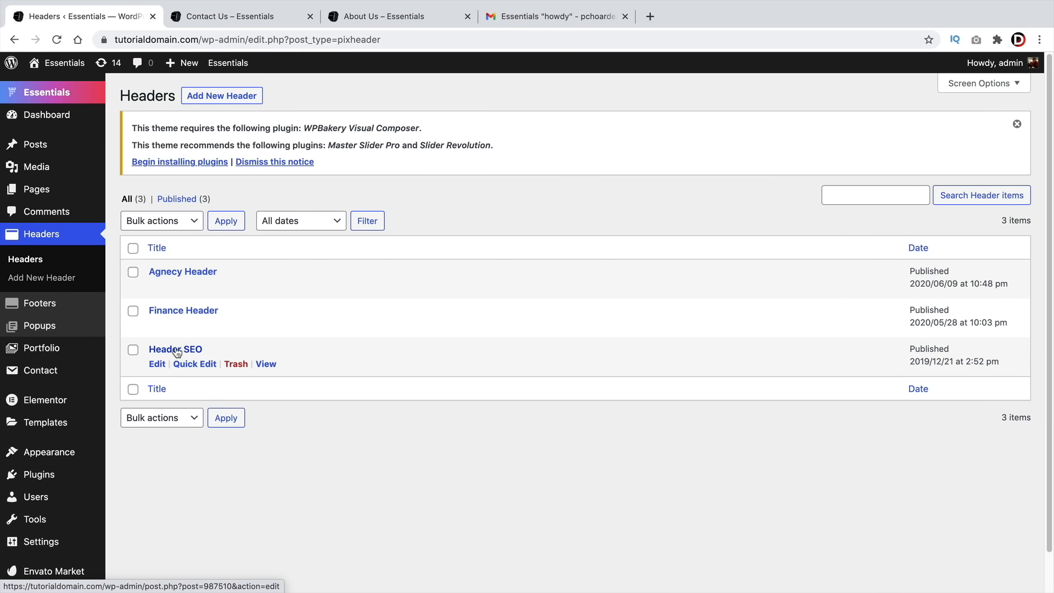
Trash the Agnecy and Finance Header headers, then open Header SEO for editing.
{"action": "left_click", "coordinate": [237, 286]}
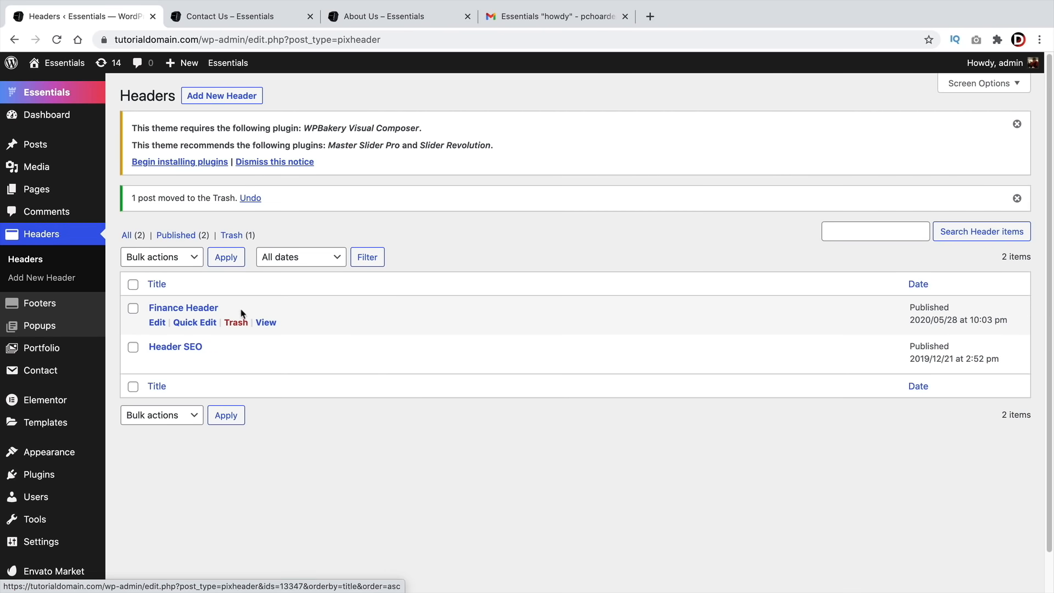
{"action": "left_click", "coordinate": [236, 323]}
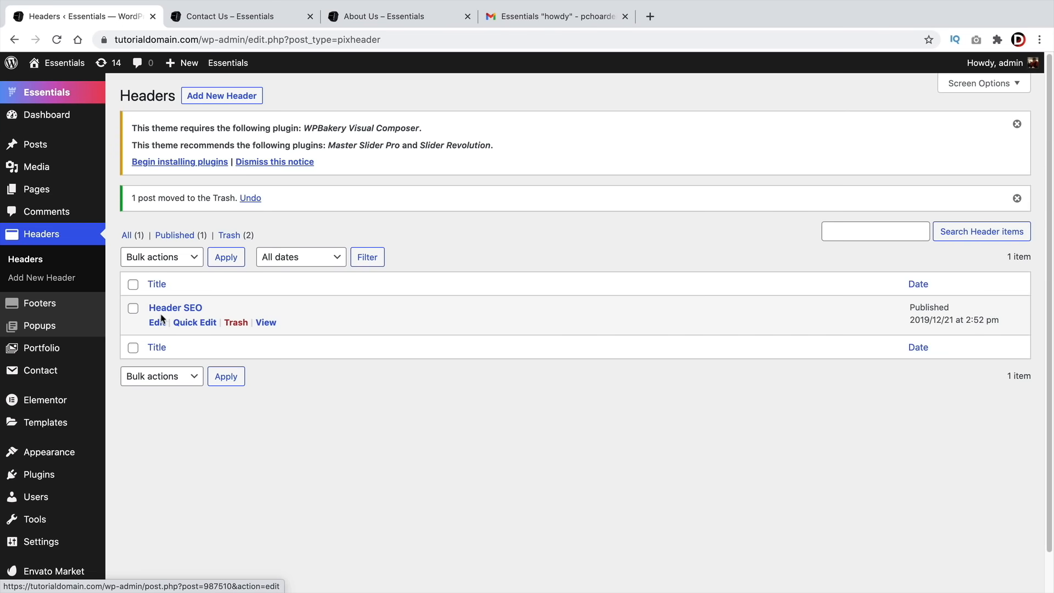
{"action": "left_click", "coordinate": [291, 19]}
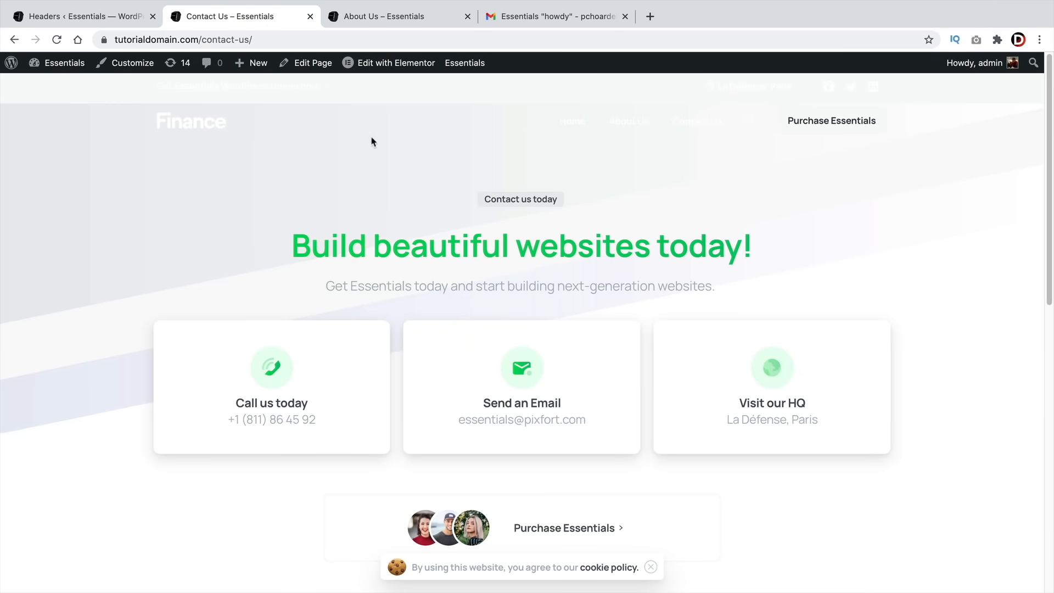
{"action": "left_click", "coordinate": [110, 16]}
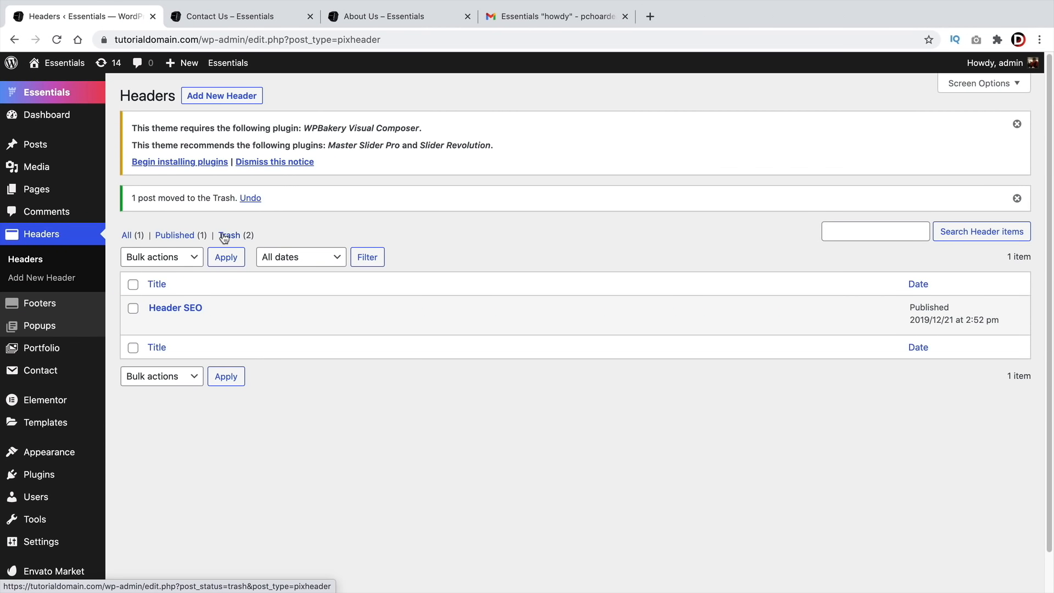
{"action": "left_click", "coordinate": [169, 309]}
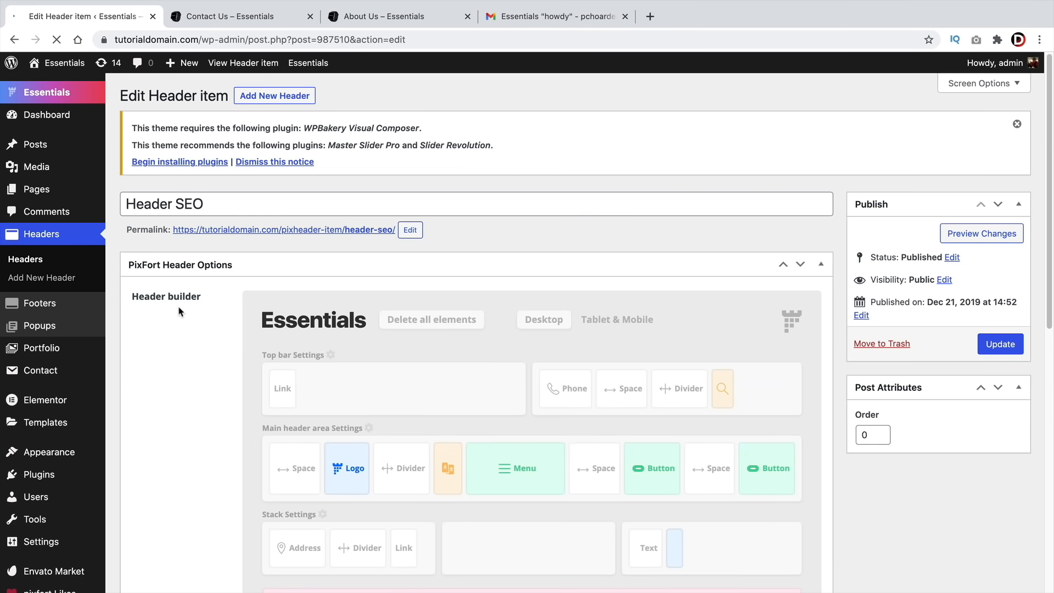
{"action": "scroll", "coordinate": [177, 311], "scroll_direction": "down", "scroll_amount": 5}
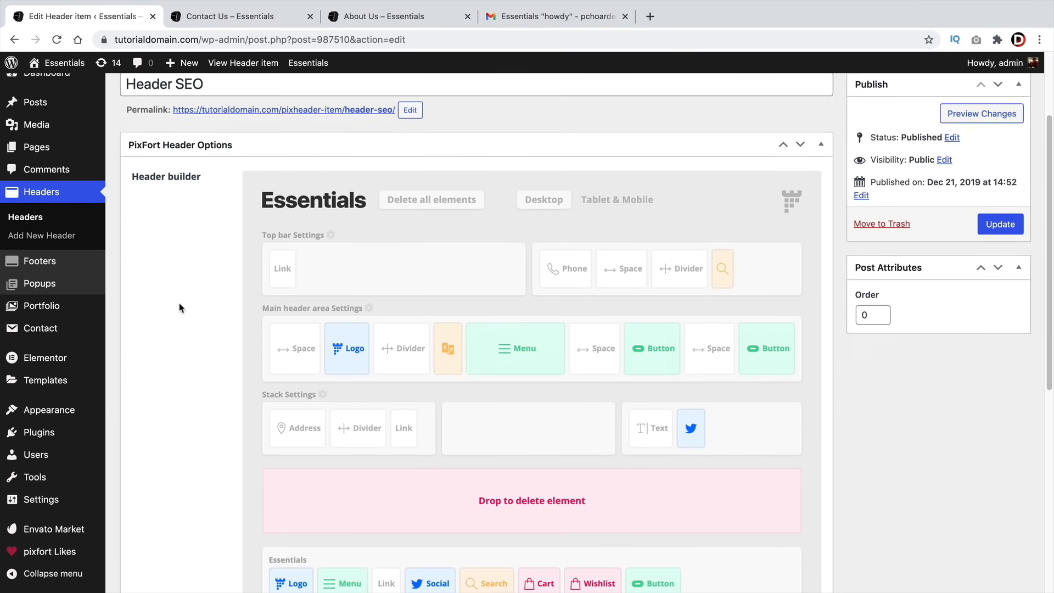
{"action": "scroll", "coordinate": [181, 299], "scroll_direction": "down", "scroll_amount": 2}
{"action": "scroll", "coordinate": [184, 298], "scroll_direction": "up", "scroll_amount": 2}
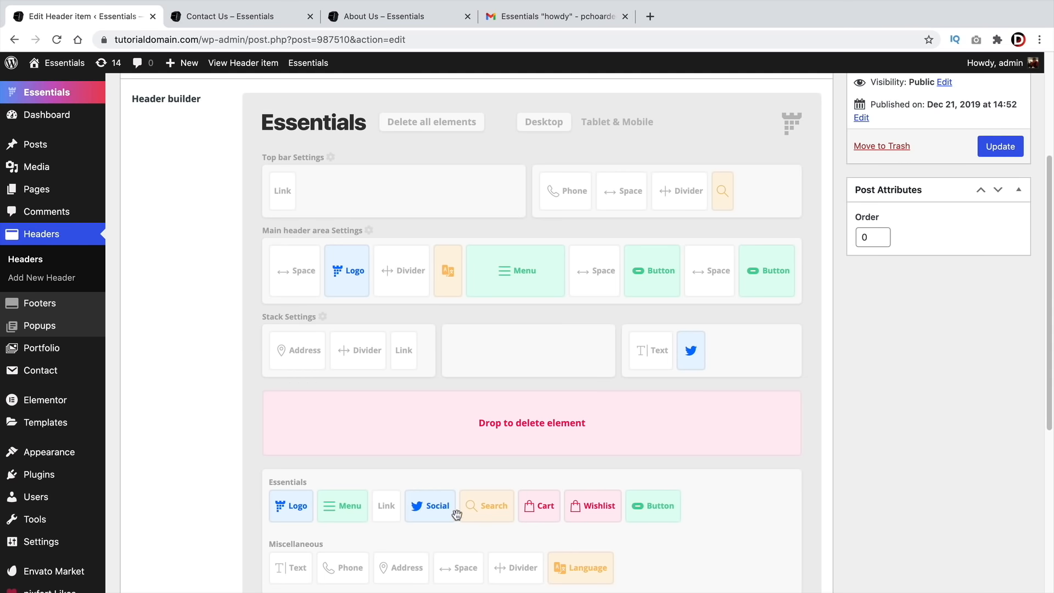
{"action": "scroll", "coordinate": [457, 514], "scroll_direction": "down", "scroll_amount": 1}
{"action": "scroll", "coordinate": [384, 507], "scroll_direction": "up", "scroll_amount": 1}
{"action": "left_click_drag", "start_coordinate": [299, 506], "coordinate": [331, 185]}
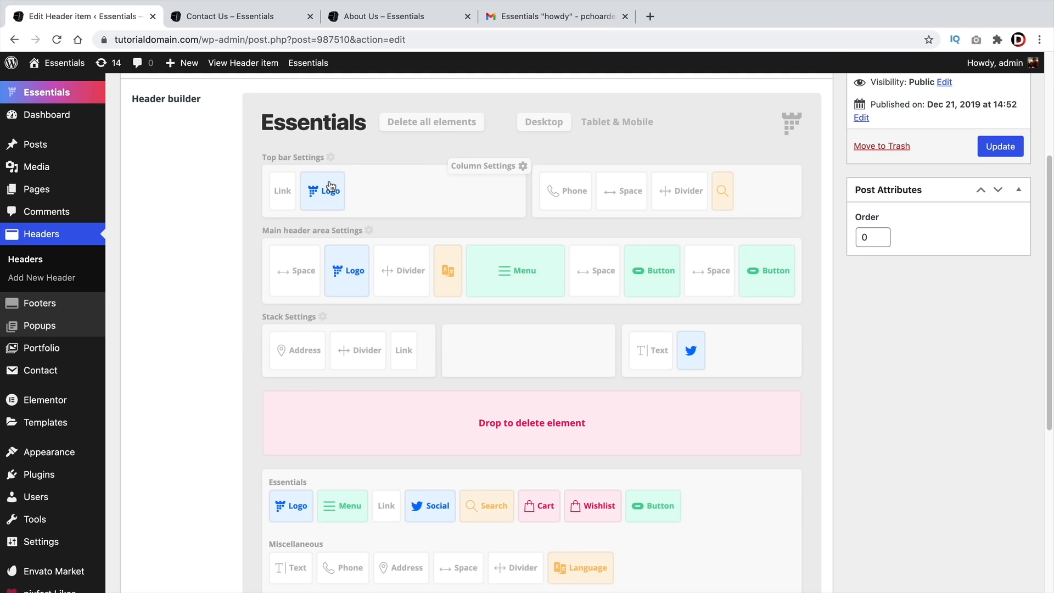
{"action": "left_click_drag", "start_coordinate": [486, 510], "coordinate": [376, 192]}
{"action": "left_click_drag", "start_coordinate": [437, 505], "coordinate": [431, 204]}
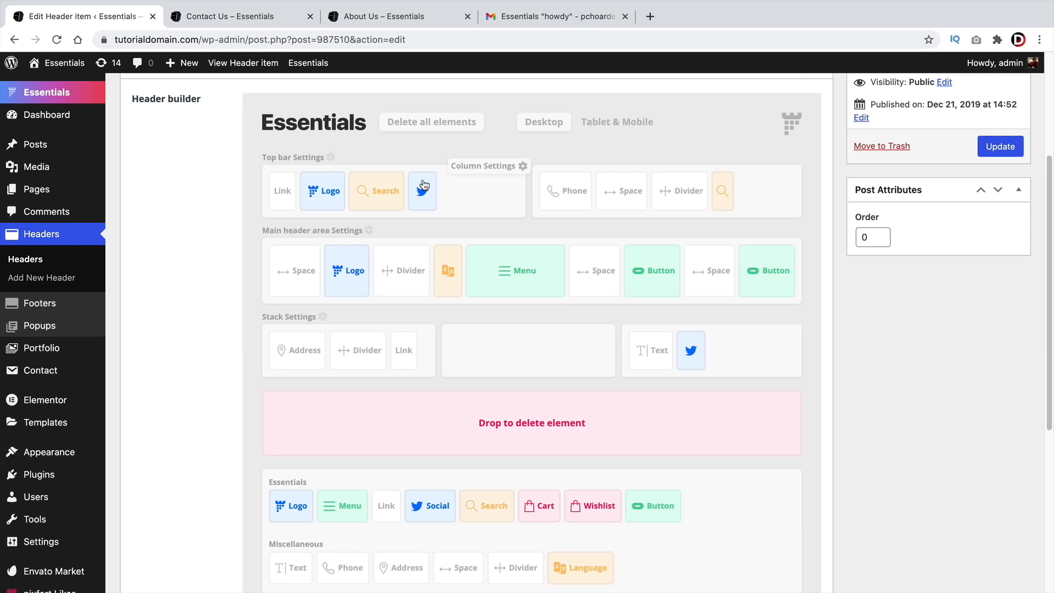
{"action": "left_click_drag", "start_coordinate": [423, 186], "coordinate": [451, 428]}
{"action": "left_click_drag", "start_coordinate": [378, 190], "coordinate": [361, 416]}
{"action": "left_click_drag", "start_coordinate": [312, 190], "coordinate": [368, 423]}
{"action": "scroll", "coordinate": [246, 358], "scroll_direction": "up", "scroll_amount": 3}
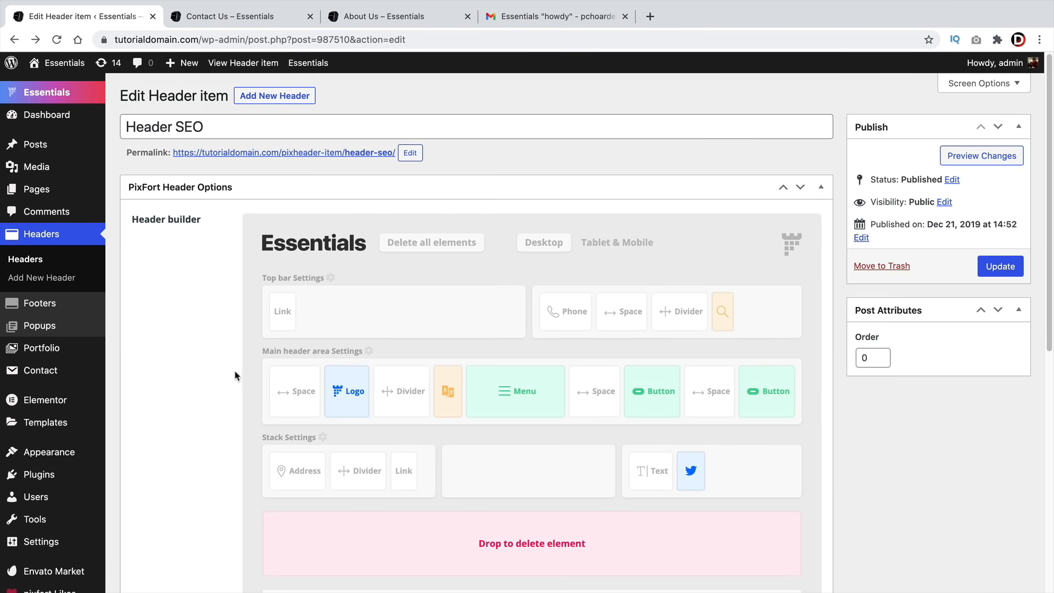
Keep Menu 1 on Header SEO's Menu element, update the header, and dismiss the plugin notice.
{"action": "left_click", "coordinate": [509, 396]}
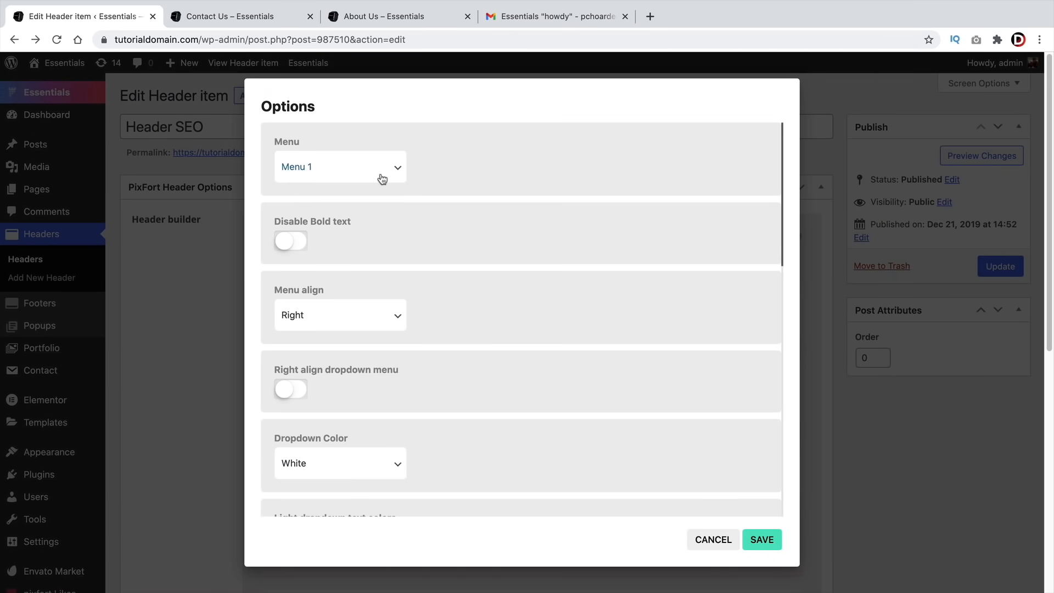
{"action": "left_click", "coordinate": [382, 173]}
{"action": "left_click", "coordinate": [382, 170]}
{"action": "left_click", "coordinate": [390, 171]}
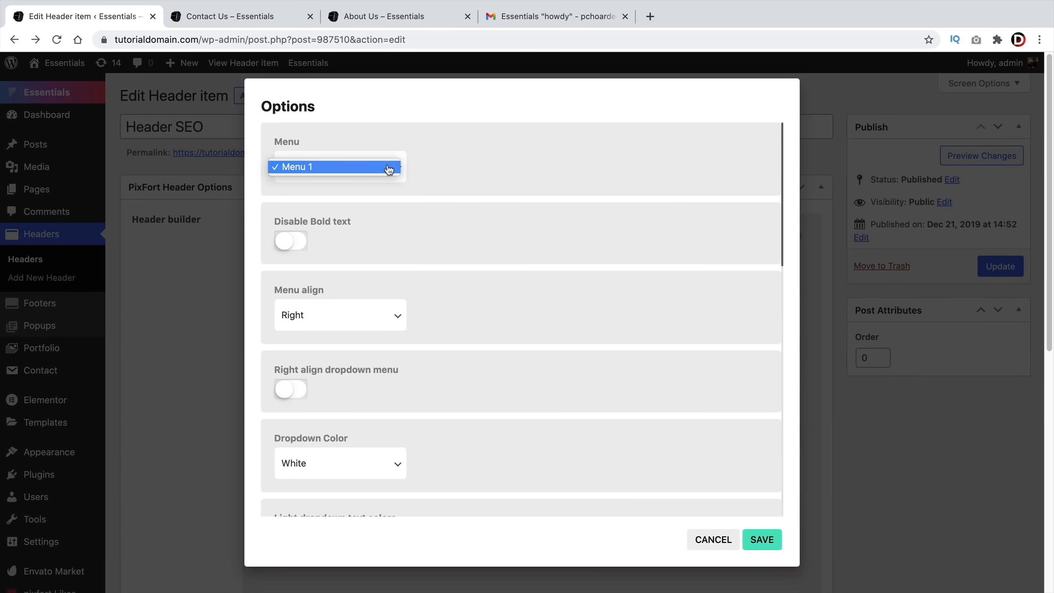
{"action": "left_click", "coordinate": [305, 170]}
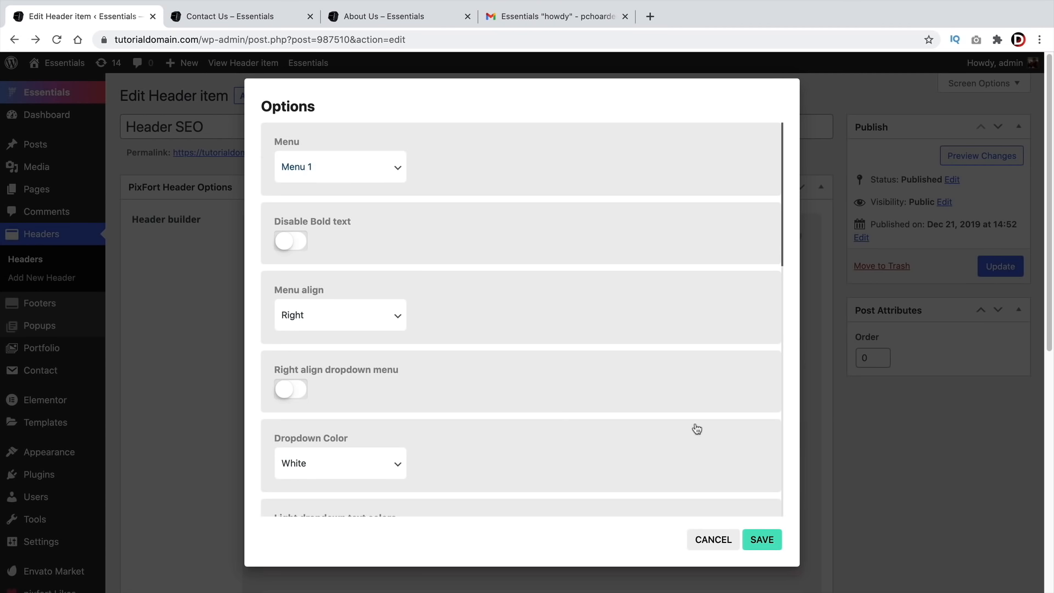
{"action": "left_click", "coordinate": [768, 546]}
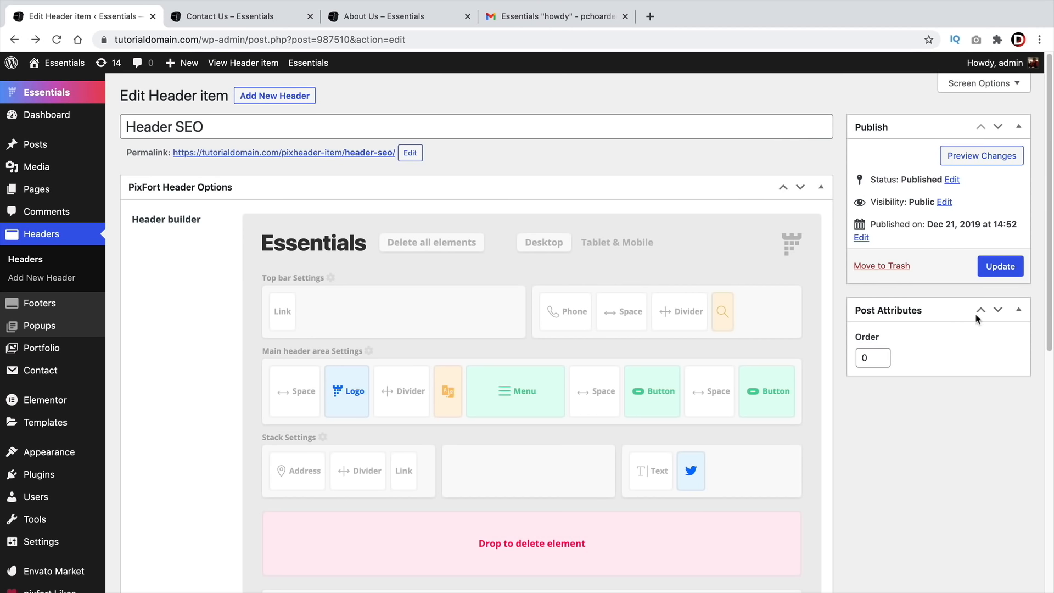
{"action": "left_click", "coordinate": [993, 273]}
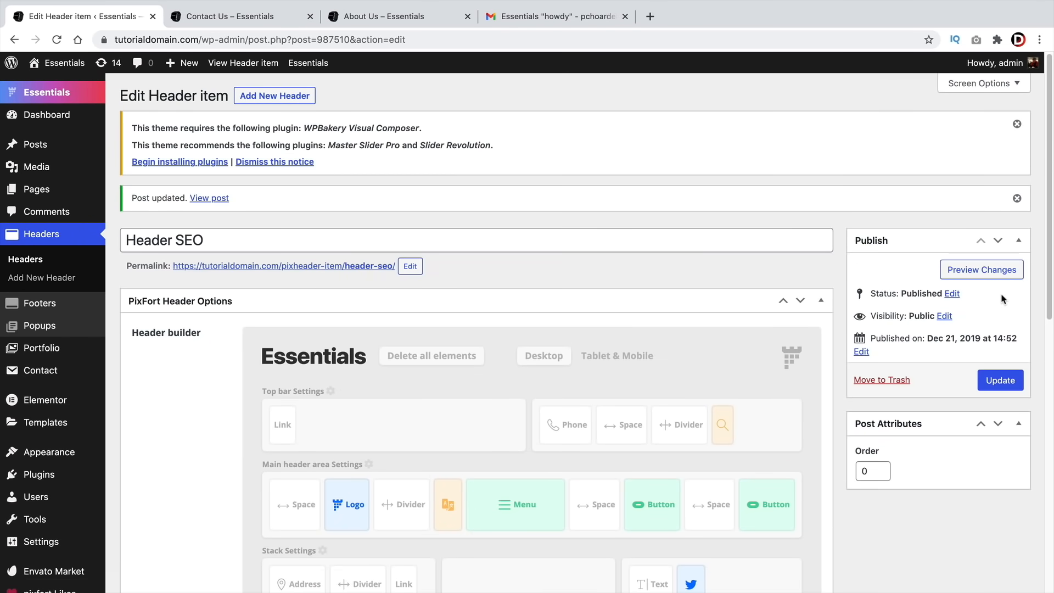
{"action": "left_click", "coordinate": [1017, 124]}
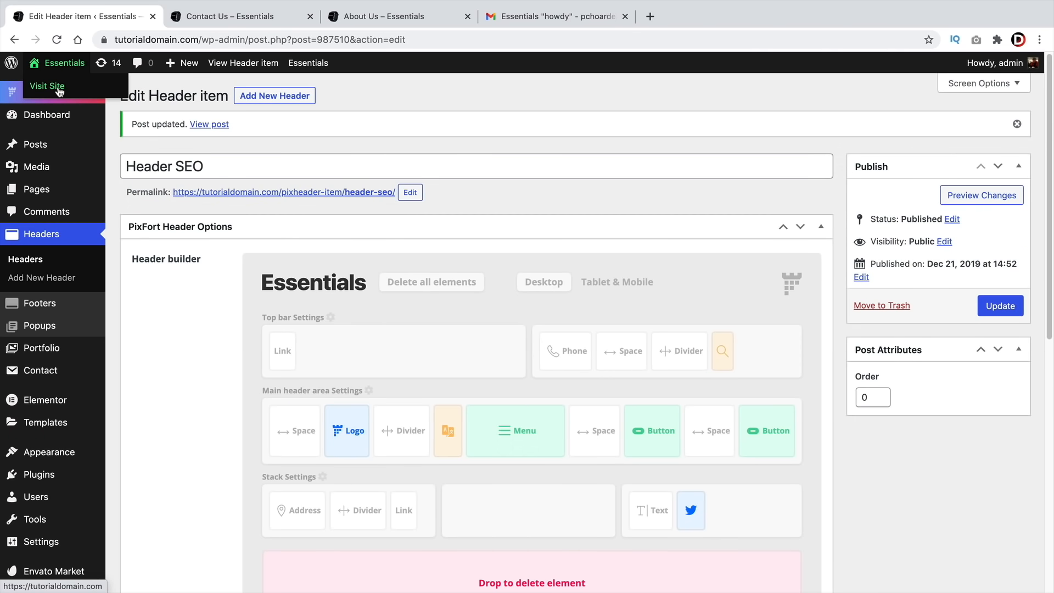
Go to the live homepage and open Homepage Finance elementor in the editor.
{"action": "left_click", "coordinate": [58, 88]}
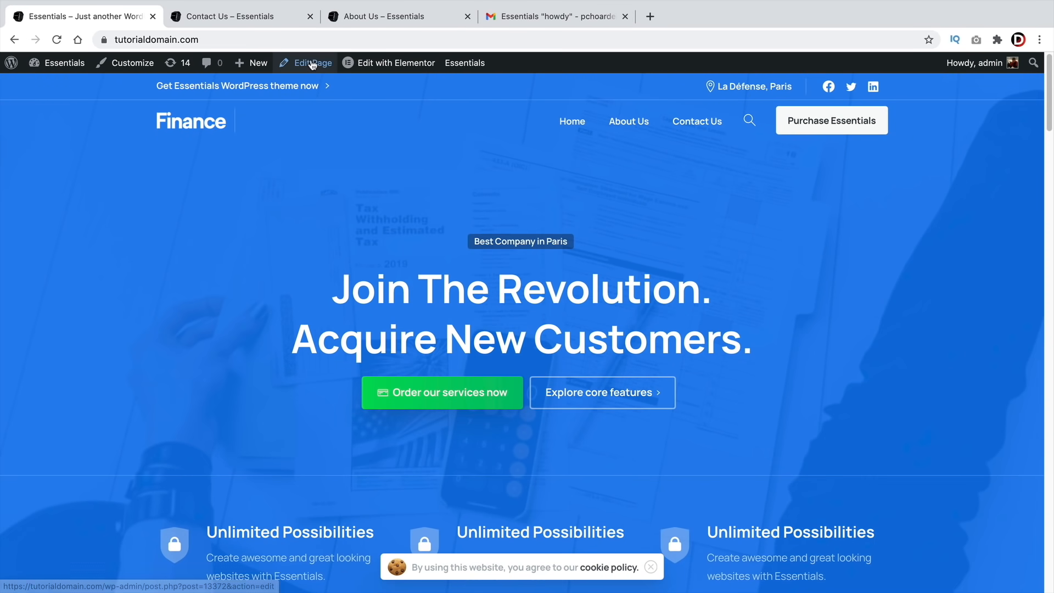
{"action": "left_click", "coordinate": [291, 63]}
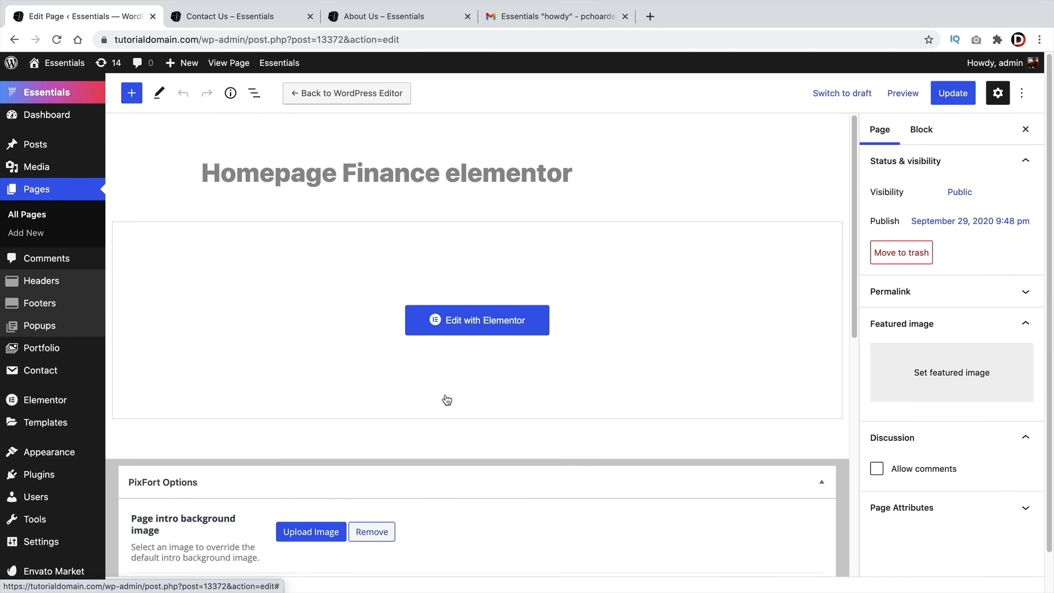
Set the homepage's PixFort Custom Header to Header SEO, update, and view the page live.
{"action": "scroll", "coordinate": [442, 387], "scroll_direction": "down", "scroll_amount": 5}
{"action": "scroll", "coordinate": [438, 380], "scroll_direction": "down", "scroll_amount": 3}
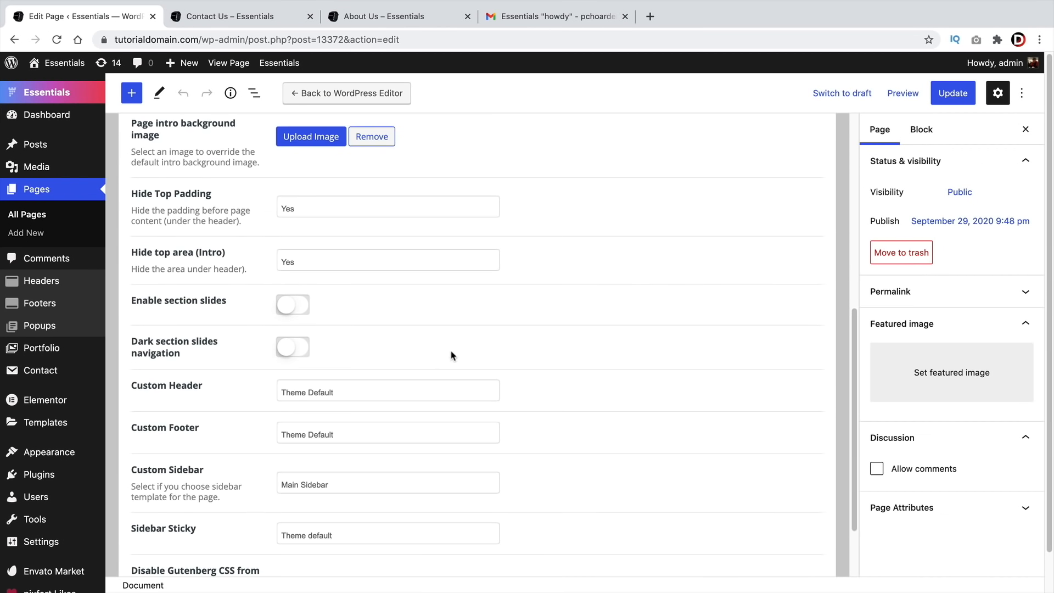
{"action": "scroll", "coordinate": [450, 355], "scroll_direction": "down", "scroll_amount": 2}
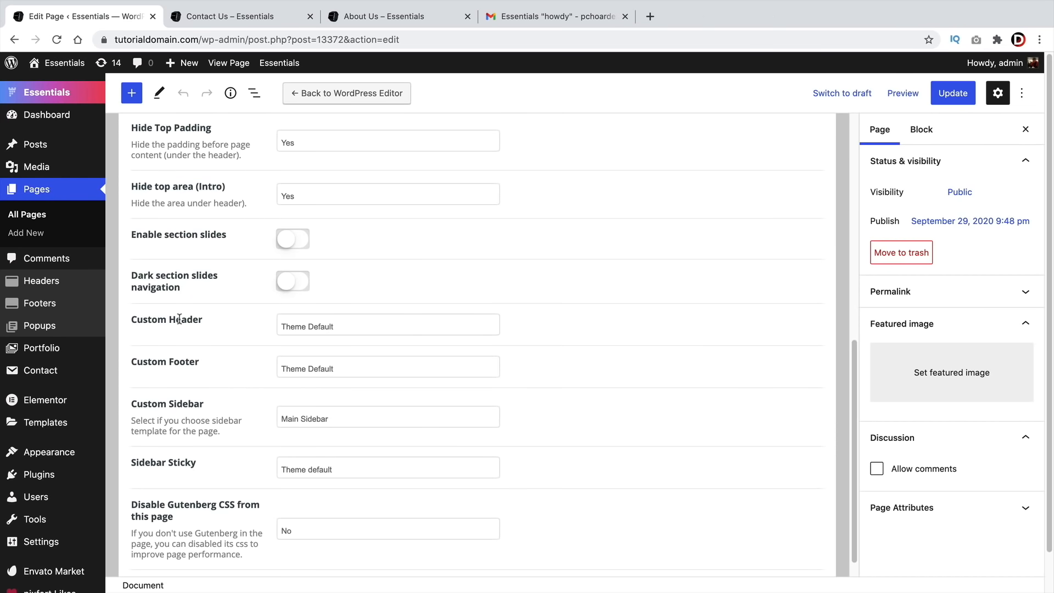
{"action": "left_click", "coordinate": [297, 329]}
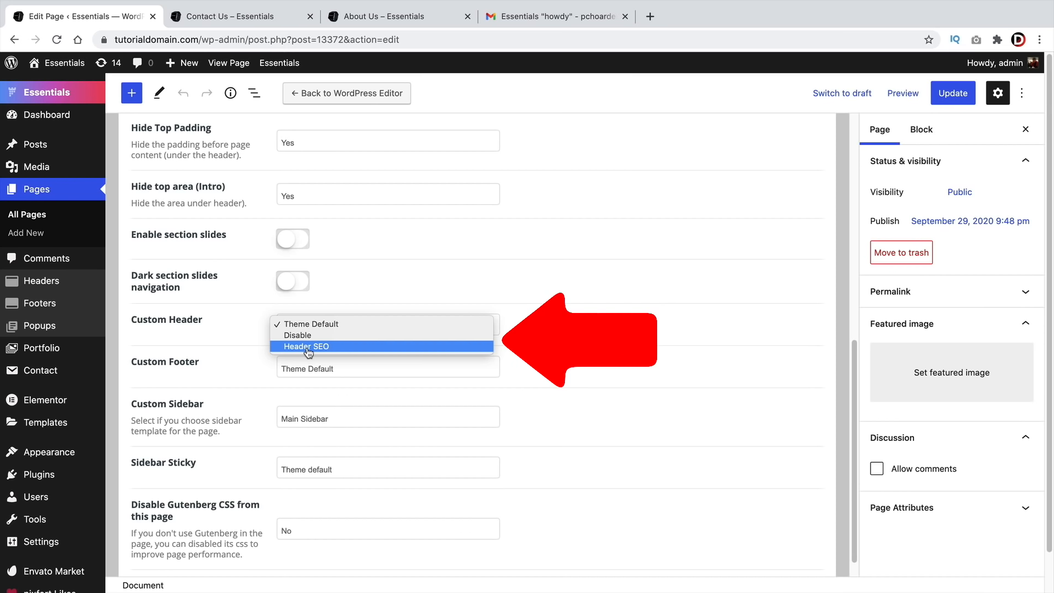
{"action": "left_click", "coordinate": [305, 347]}
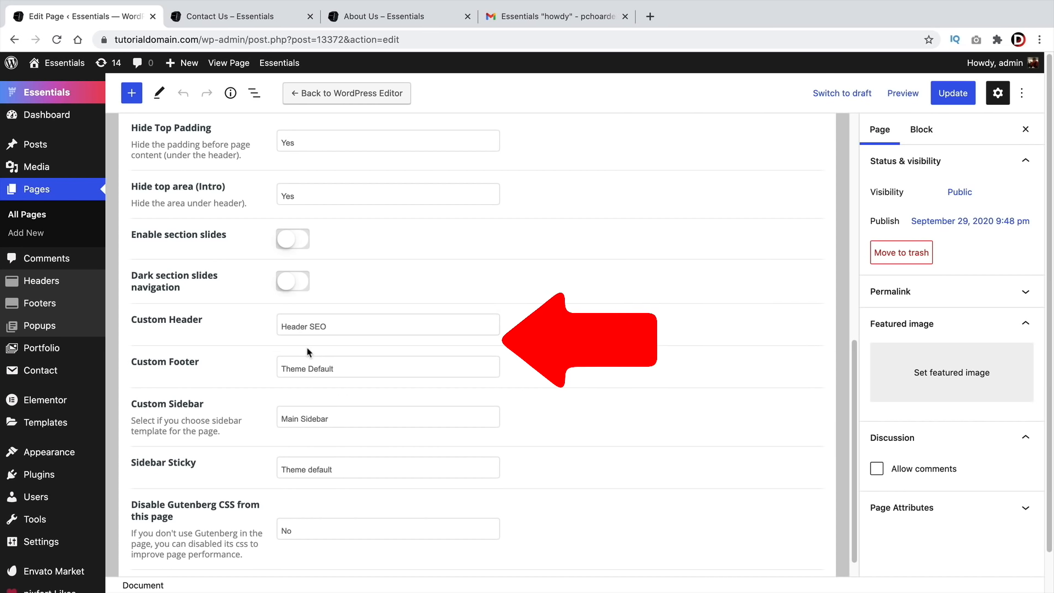
{"action": "left_click", "coordinate": [959, 99]}
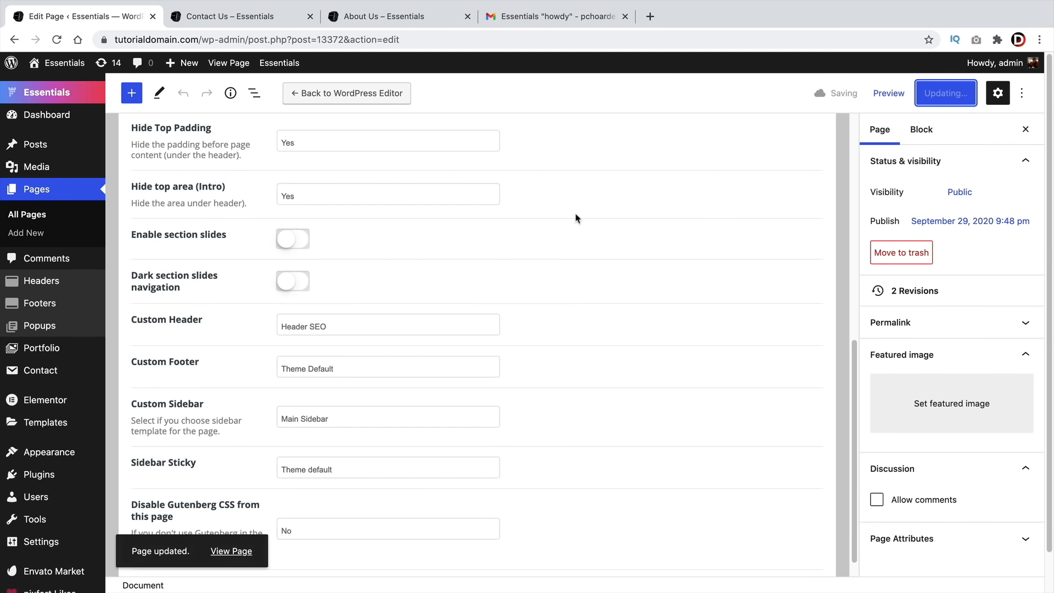
{"action": "left_click", "coordinate": [240, 551]}
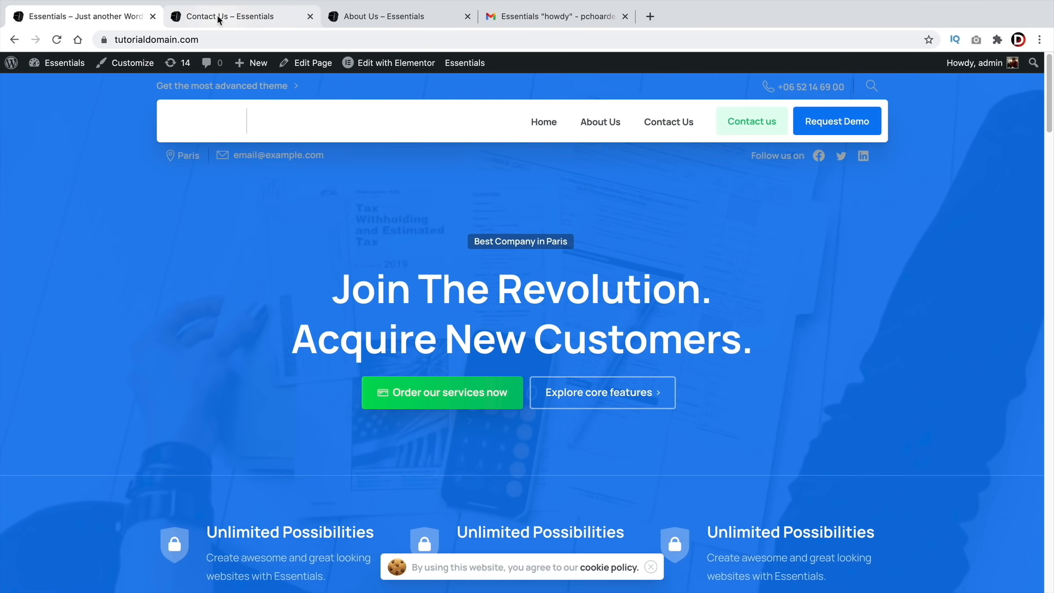
Move the Contact Us tab to the front and bring the Headers admin list back up.
{"action": "left_click_drag", "start_coordinate": [219, 18], "coordinate": [77, 19]}
{"action": "left_click", "coordinate": [66, 86]}
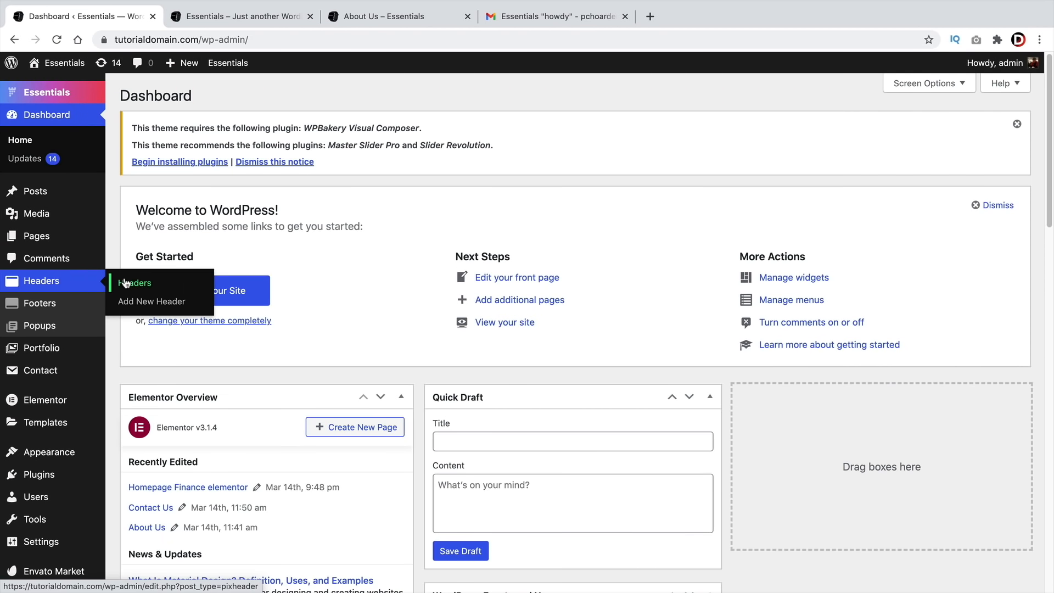
{"action": "left_click", "coordinate": [212, 17]}
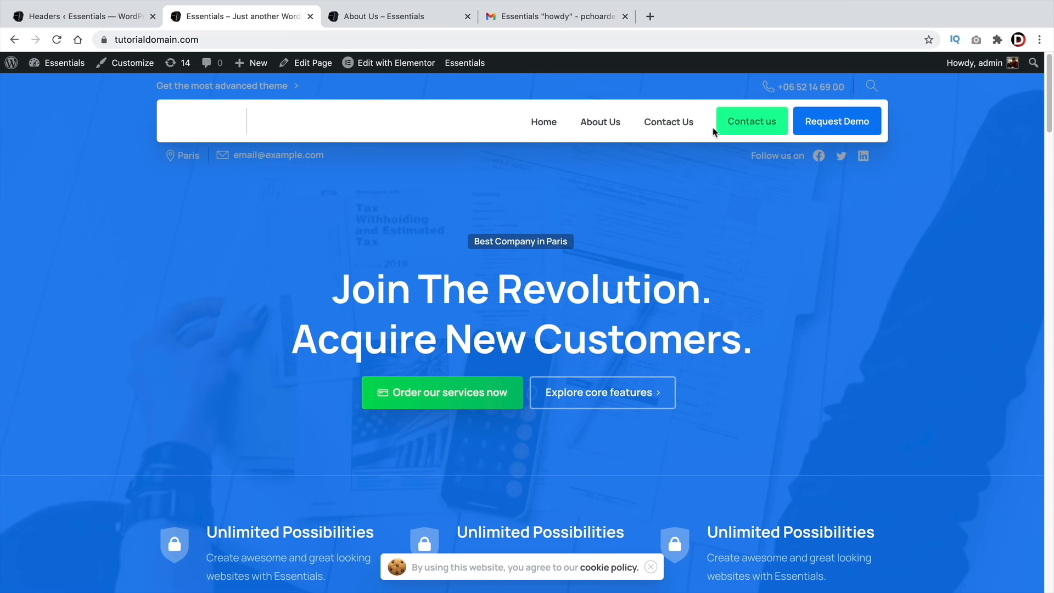
{"action": "left_click", "coordinate": [132, 18]}
In Header SEO, replace the rightmost Request Demo button with social icons and save.
{"action": "left_click", "coordinate": [173, 272]}
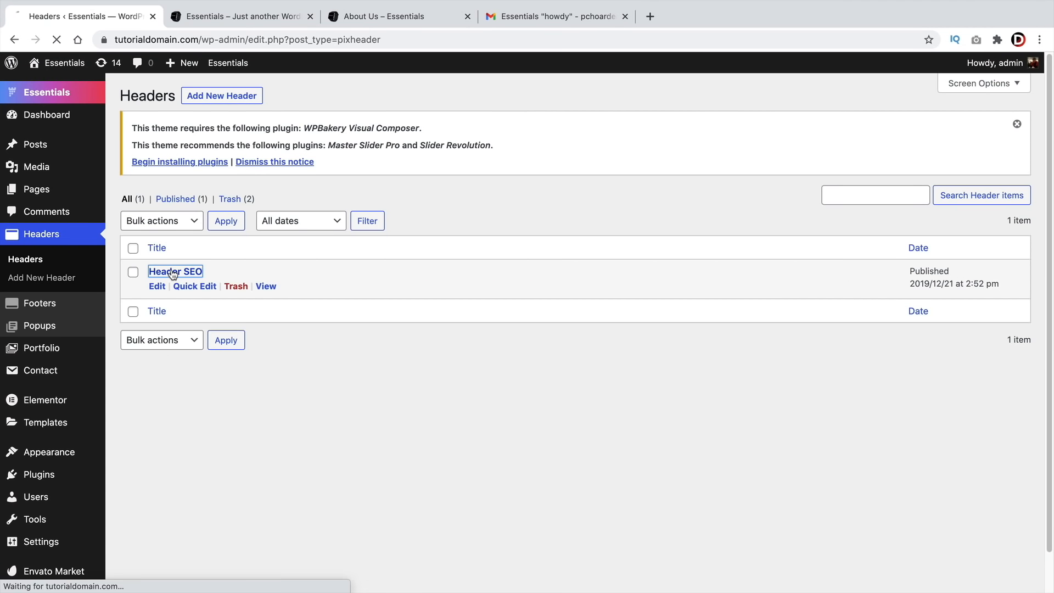
{"action": "scroll", "coordinate": [625, 341], "scroll_direction": "down", "scroll_amount": 3}
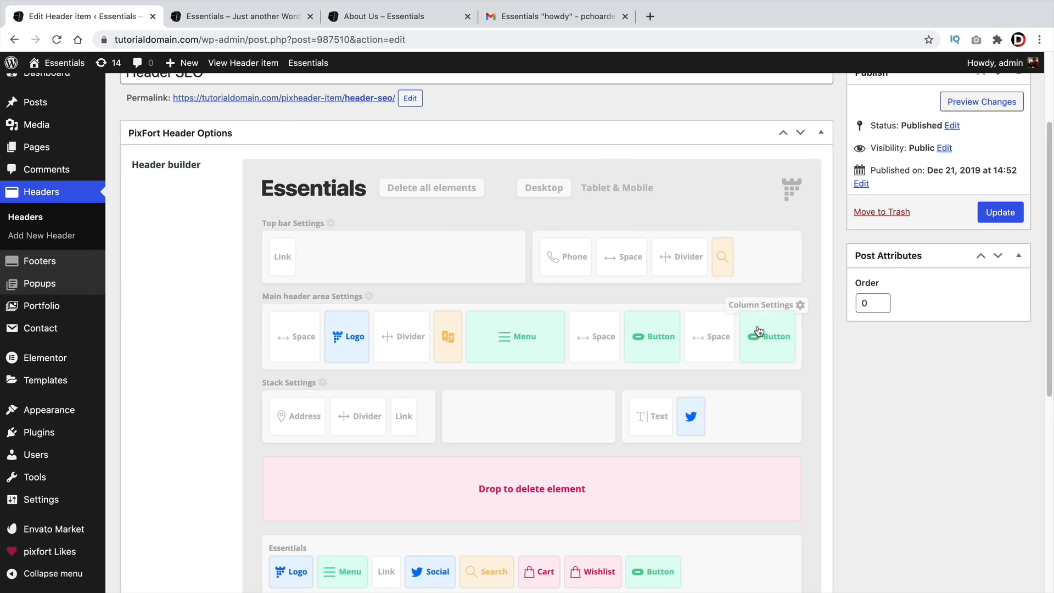
{"action": "left_click_drag", "start_coordinate": [763, 331], "coordinate": [638, 496]}
{"action": "scroll", "coordinate": [641, 450], "scroll_direction": "down", "scroll_amount": 2}
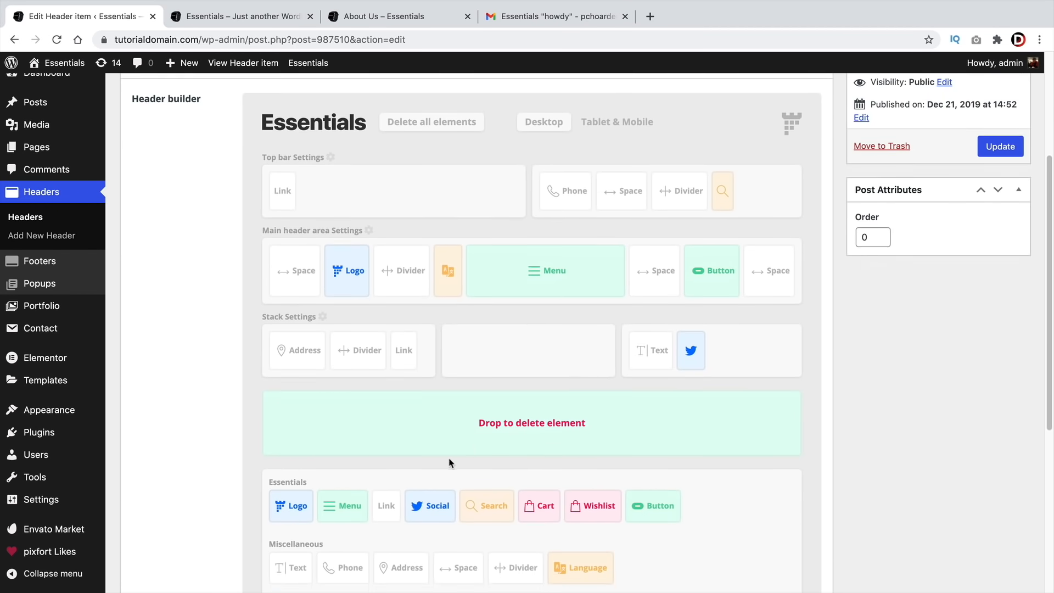
{"action": "left_click_drag", "start_coordinate": [422, 505], "coordinate": [789, 278]}
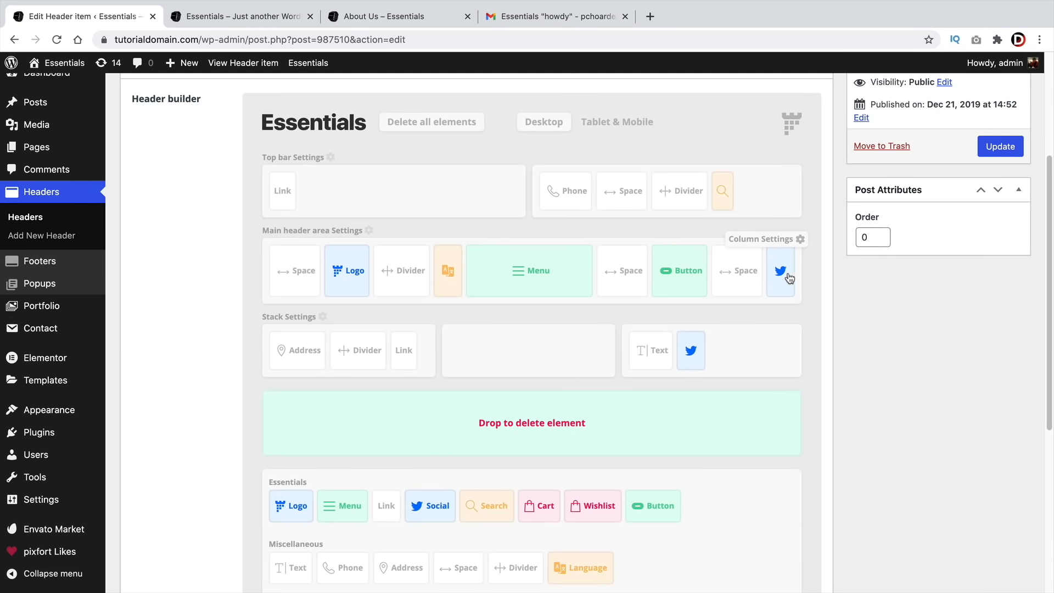
{"action": "left_click", "coordinate": [988, 148]}
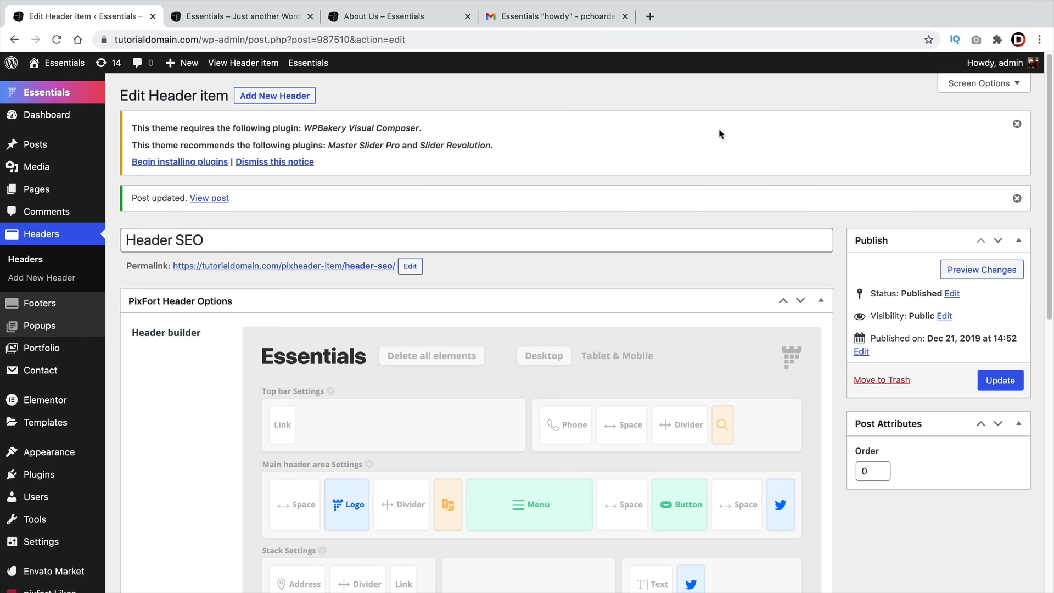
Reload the live homepage to check the new header, then return to the Header SEO builder.
{"action": "left_click", "coordinate": [210, 22]}
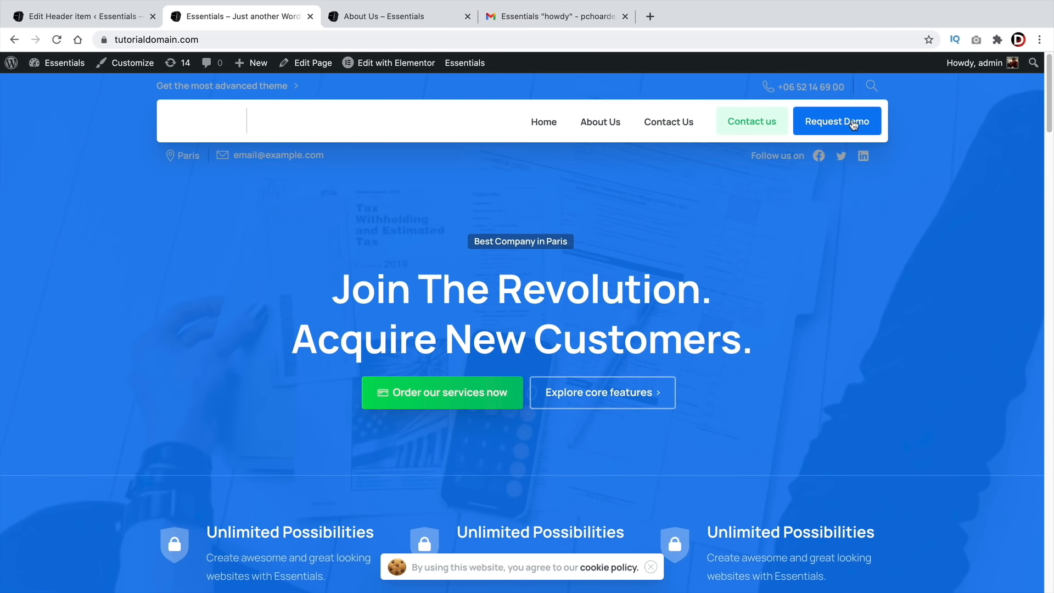
{"action": "left_click", "coordinate": [57, 39]}
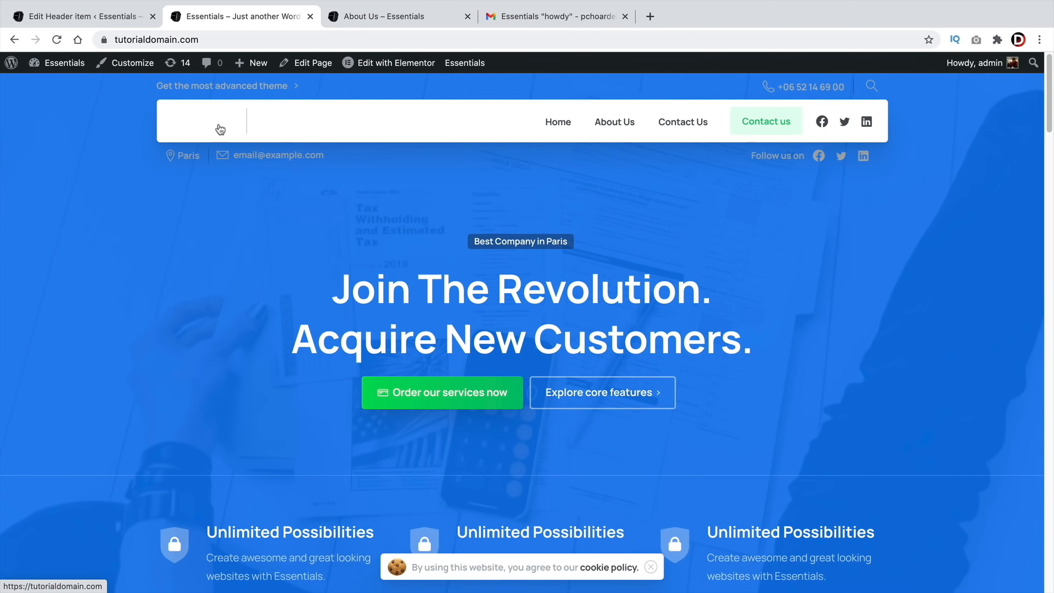
{"action": "left_click", "coordinate": [112, 18]}
{"action": "scroll", "coordinate": [285, 296], "scroll_direction": "down", "scroll_amount": 4}
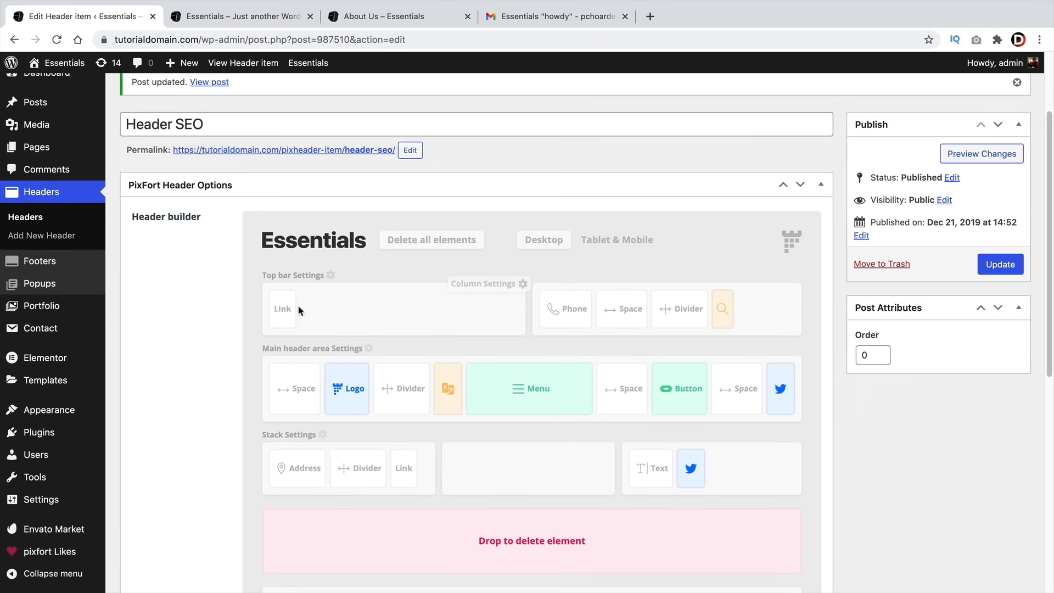
Set Header SEO's logo image to essentials-logo-dark.png and update the header.
{"action": "left_click", "coordinate": [356, 307]}
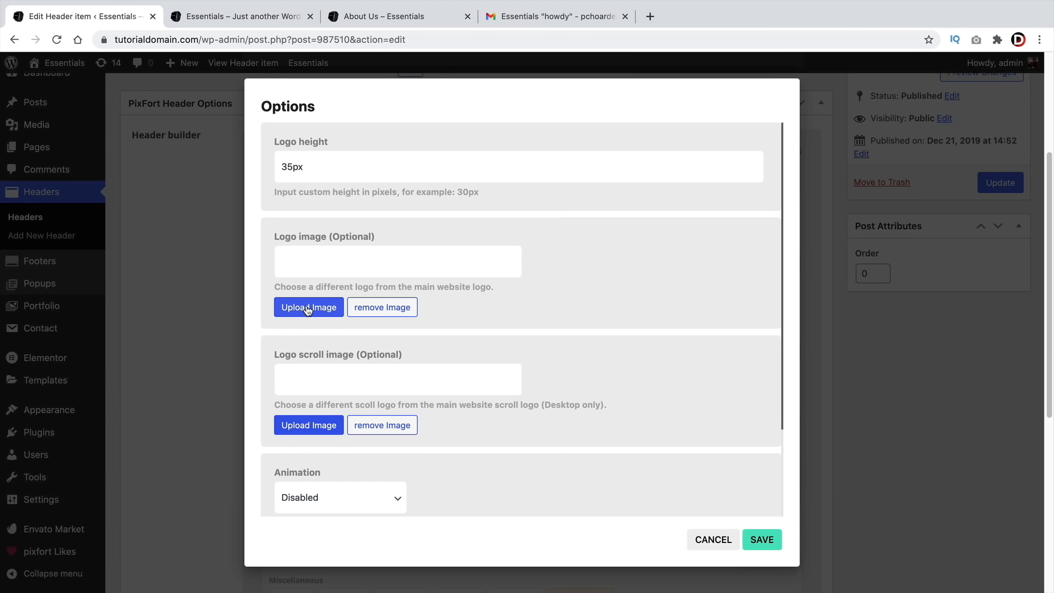
{"action": "left_click", "coordinate": [308, 308]}
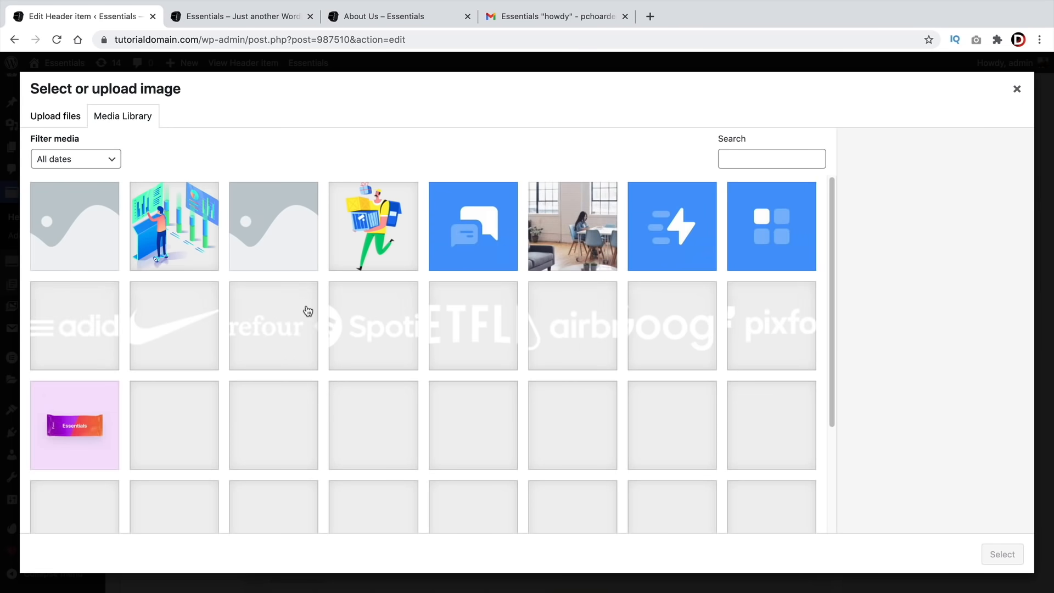
{"action": "scroll", "coordinate": [314, 311], "scroll_direction": "down", "scroll_amount": 3}
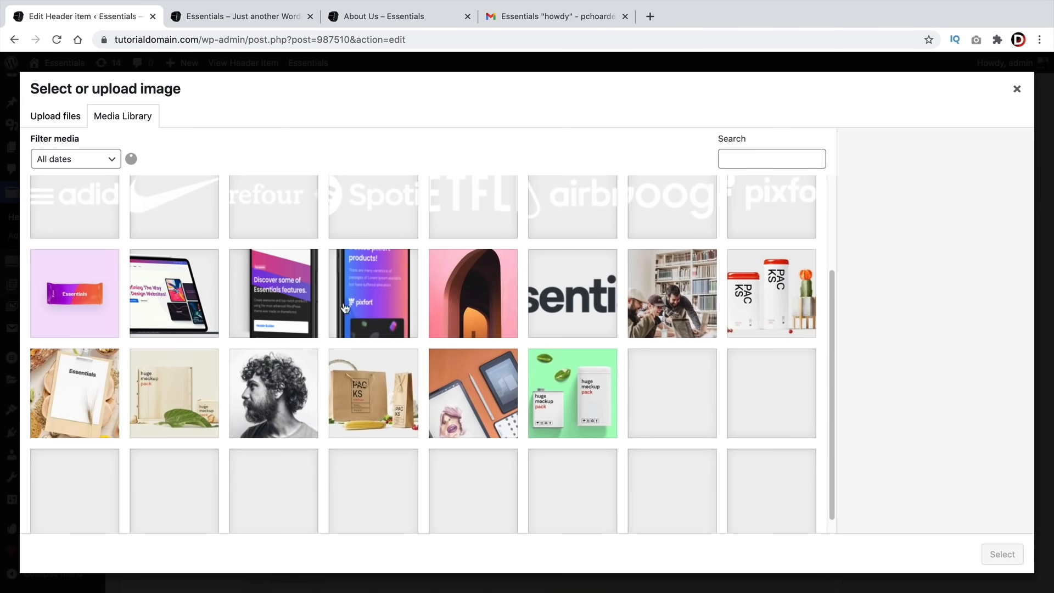
{"action": "left_click", "coordinate": [575, 299]}
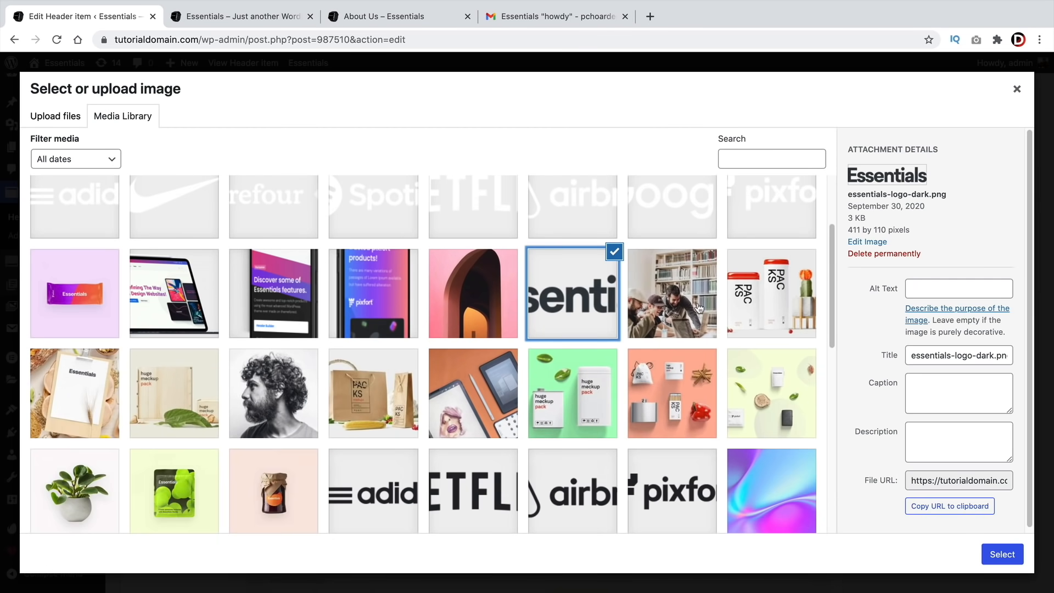
{"action": "left_click", "coordinate": [997, 554]}
{"action": "left_click", "coordinate": [750, 538]}
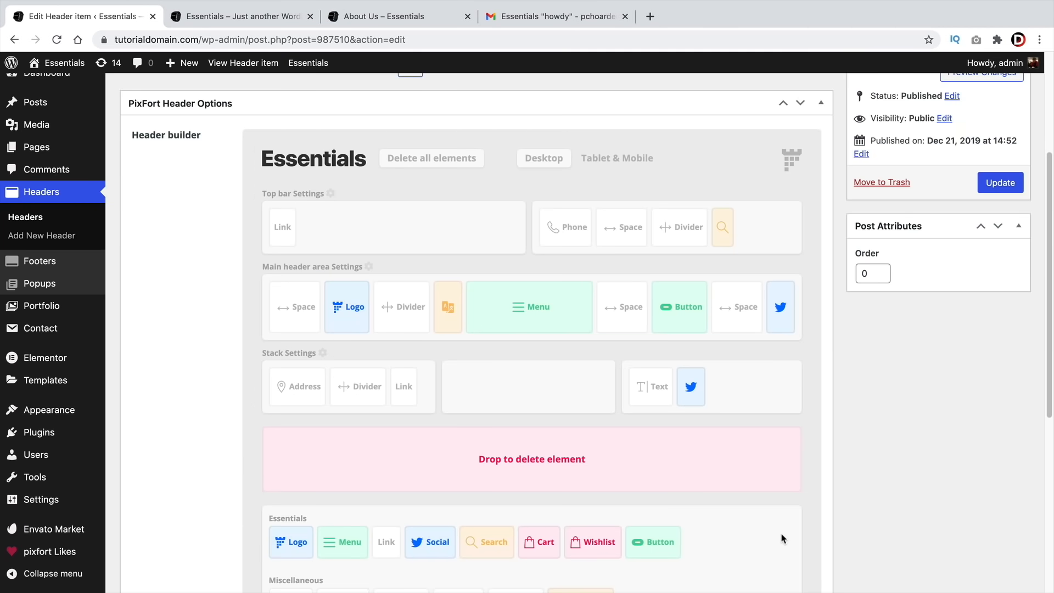
{"action": "left_click", "coordinate": [987, 186]}
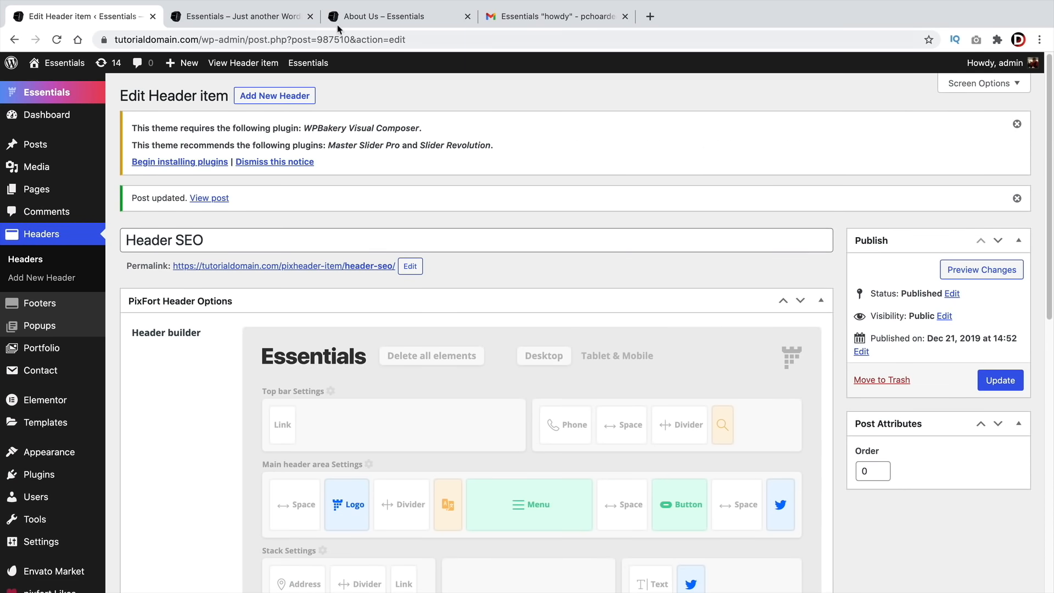
Reload the front page to confirm the Essentials logo, then open About Us.
{"action": "left_click", "coordinate": [241, 17]}
{"action": "left_click", "coordinate": [56, 41]}
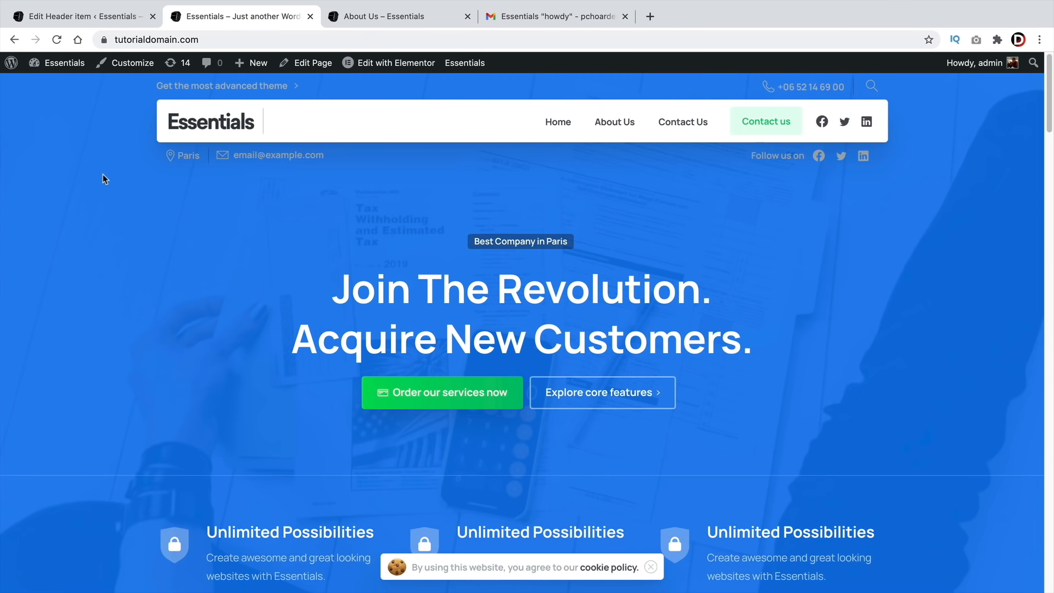
{"action": "left_click", "coordinate": [615, 131]}
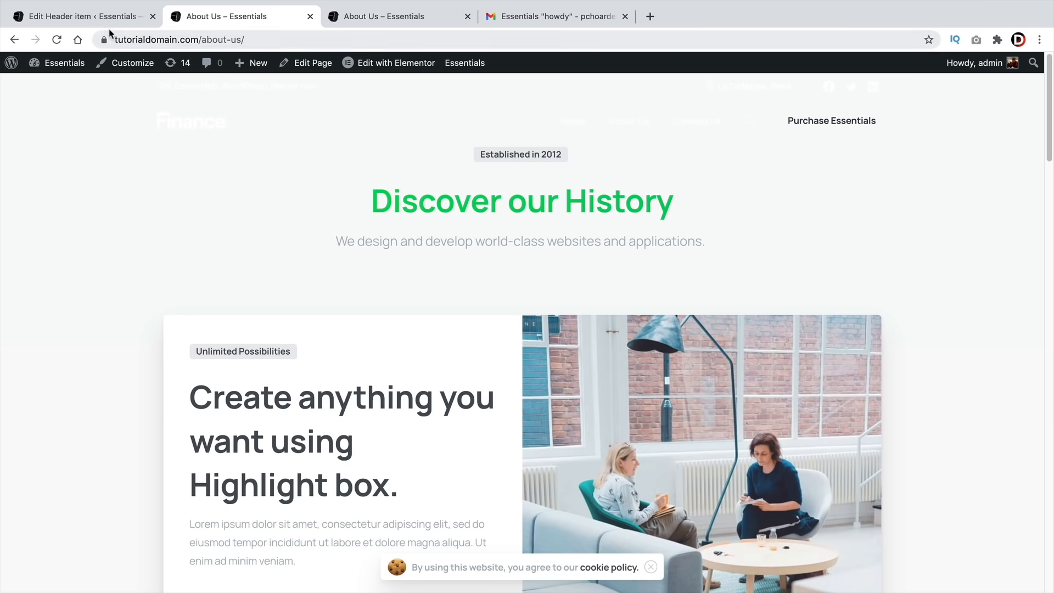
Create and publish a new empty header titled 'Header 2 - About'.
{"action": "left_click", "coordinate": [88, 18]}
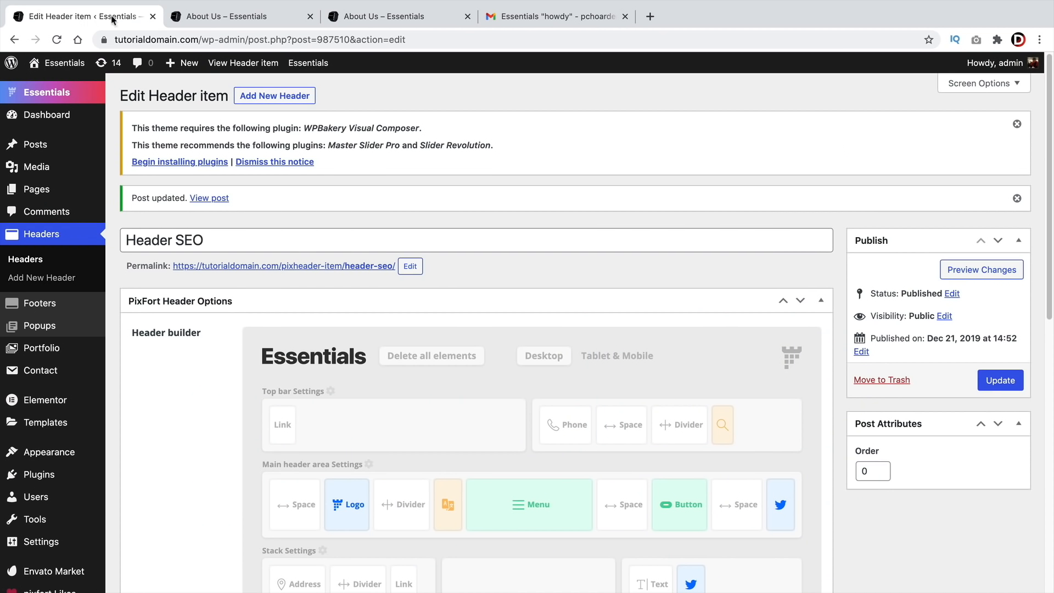
{"action": "left_click", "coordinate": [279, 99]}
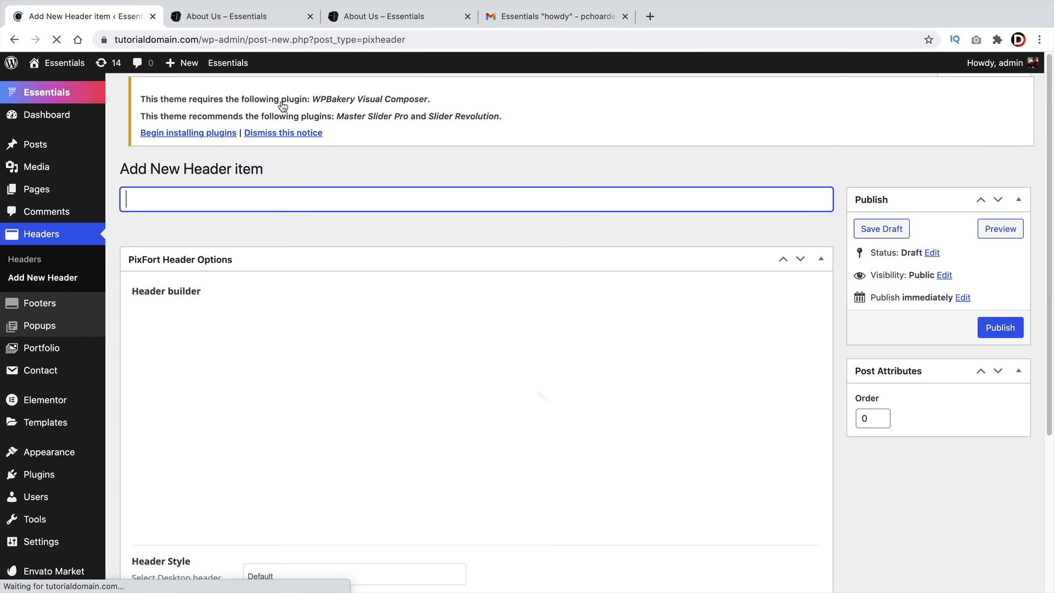
{"action": "type", "text": "Header 2 - About"}
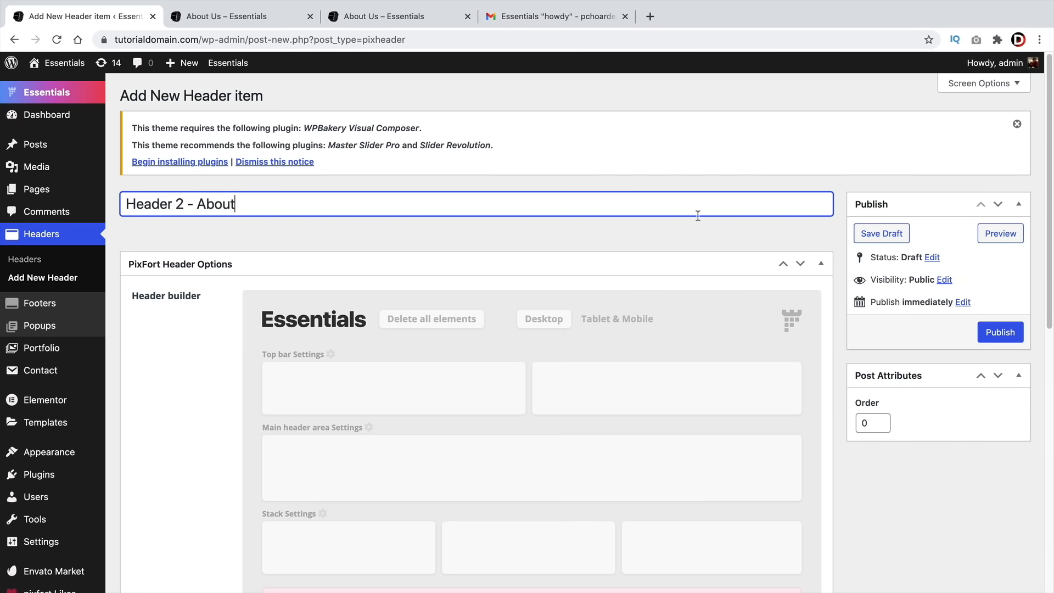
{"action": "left_click", "coordinate": [983, 333]}
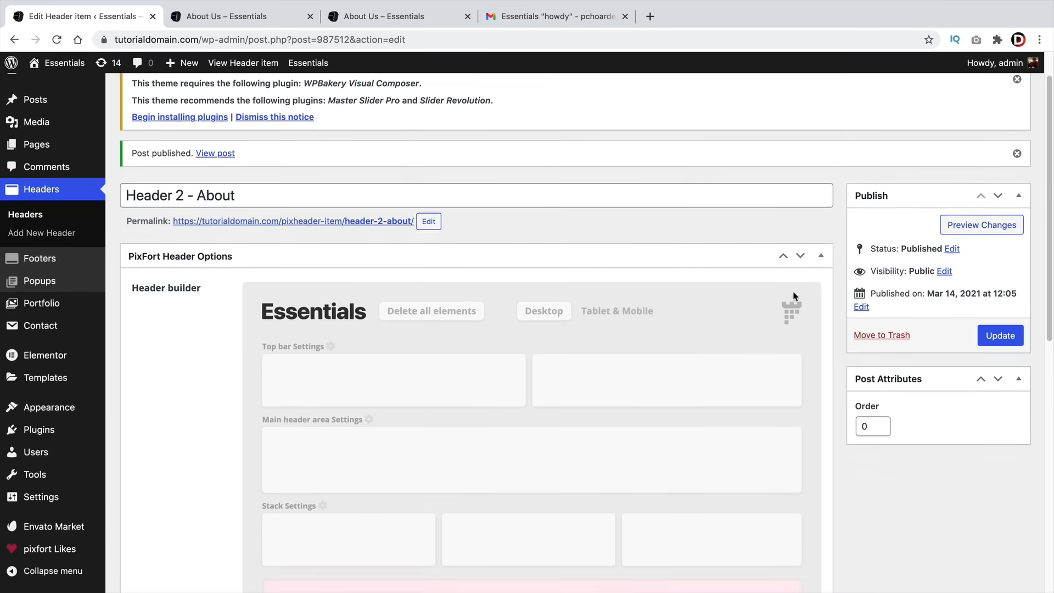
{"action": "scroll", "coordinate": [733, 257], "scroll_direction": "down", "scroll_amount": 3}
Place Logo, Menu, Space and Divider elements in Header 2 - About's main header area.
{"action": "scroll", "coordinate": [414, 289], "scroll_direction": "down", "scroll_amount": 2}
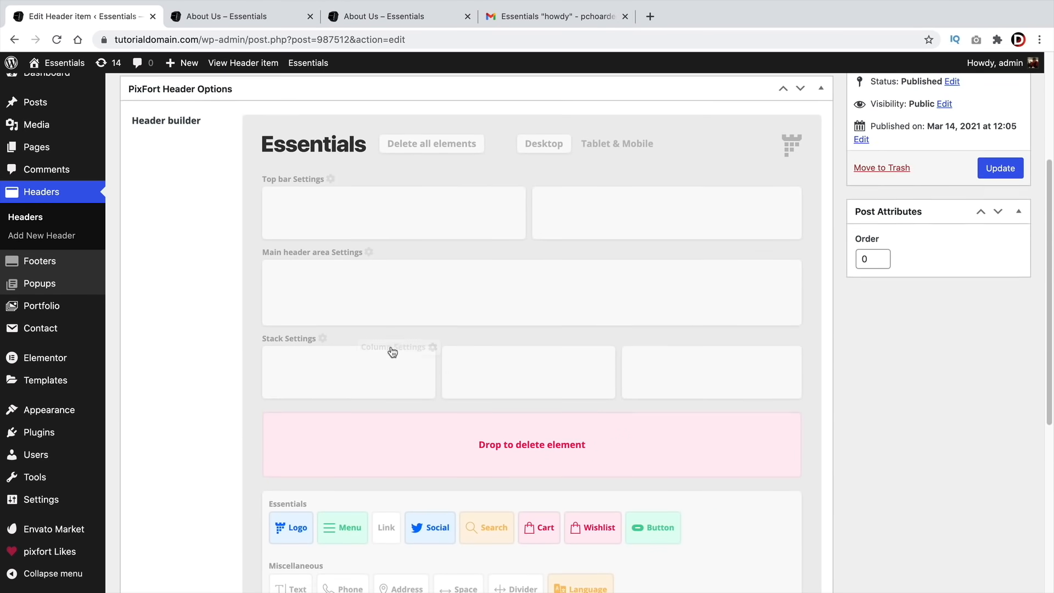
{"action": "left_click_drag", "start_coordinate": [300, 480], "coordinate": [317, 248]}
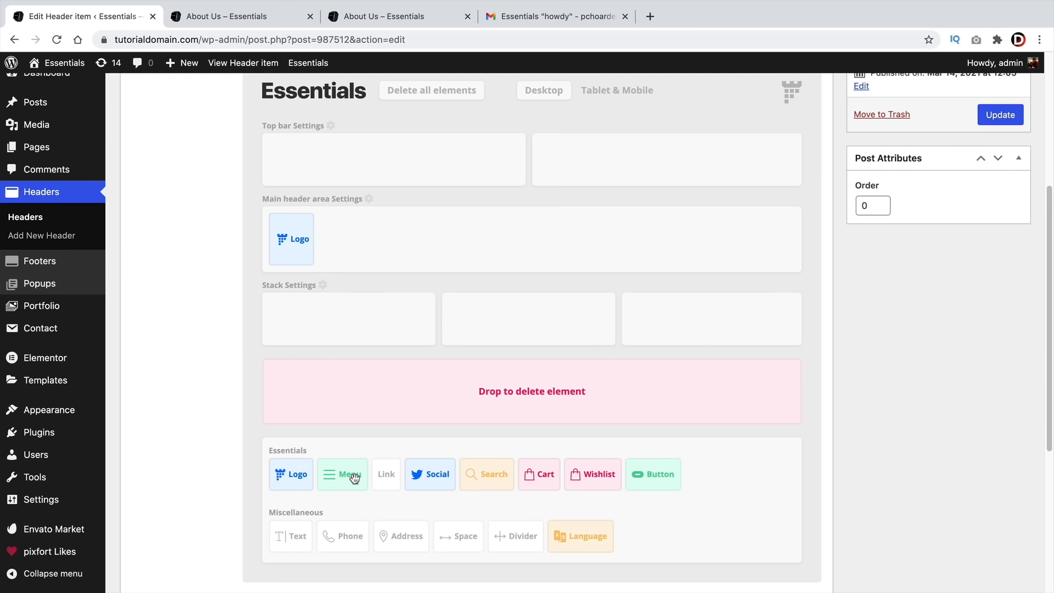
{"action": "left_click_drag", "start_coordinate": [343, 481], "coordinate": [697, 232]}
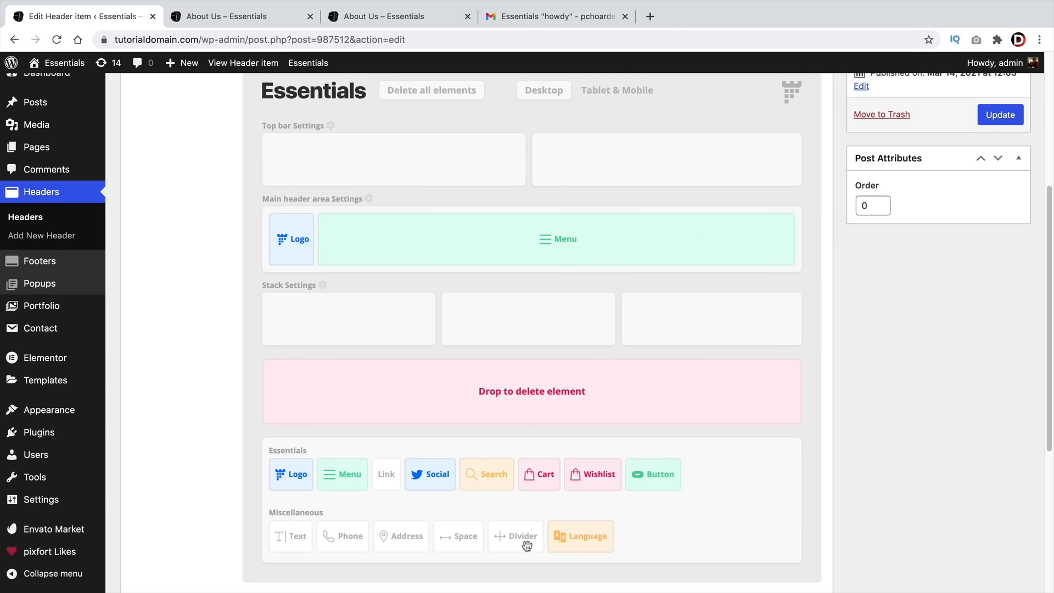
{"action": "left_click_drag", "start_coordinate": [474, 547], "coordinate": [327, 245]}
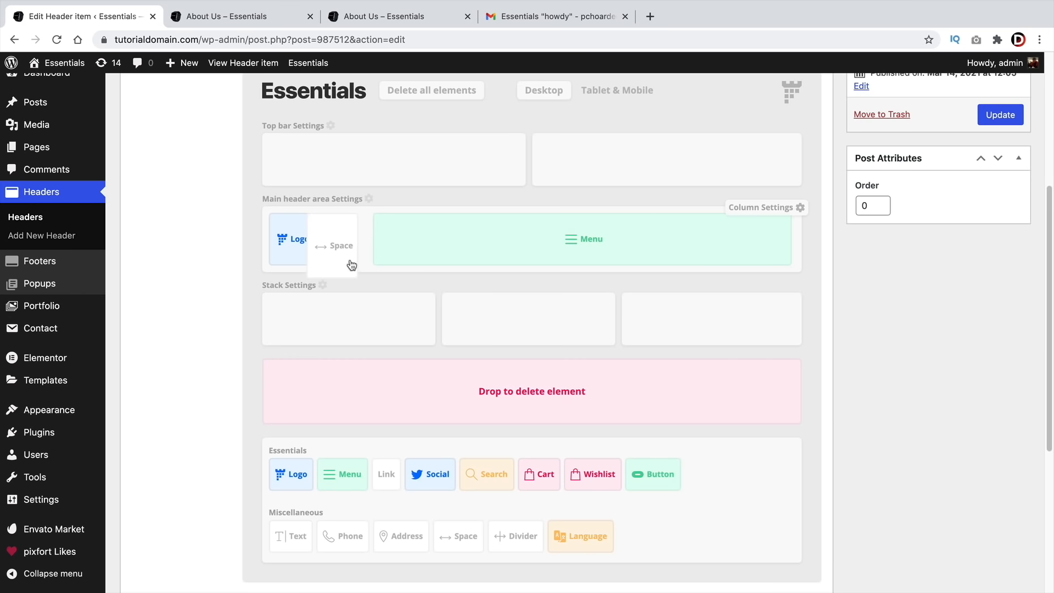
{"action": "left_click_drag", "start_coordinate": [524, 538], "coordinate": [332, 245]}
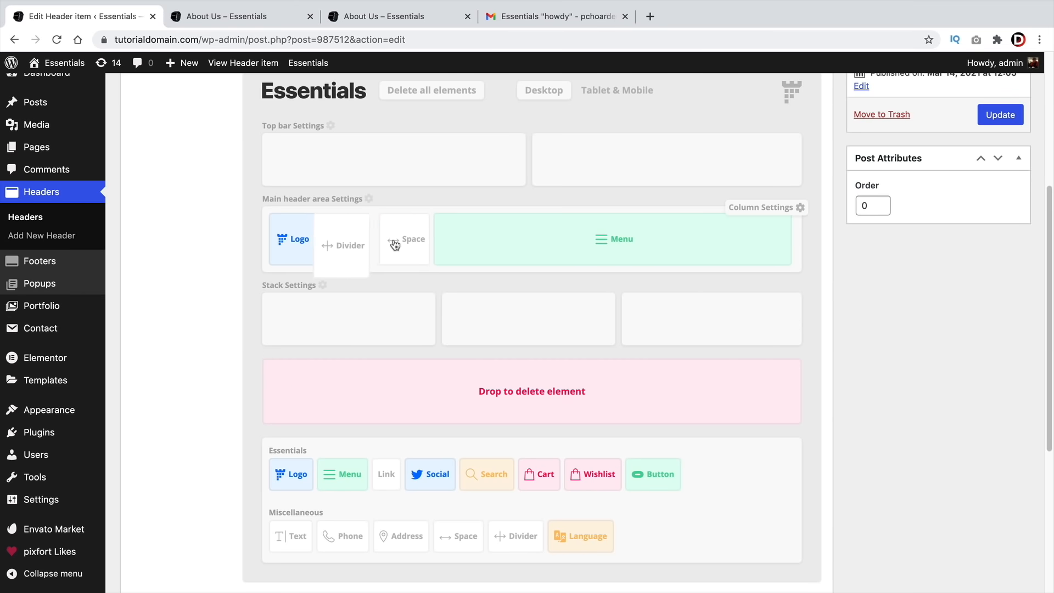
Set the Space element's spacing size to Big and save its options.
{"action": "left_click", "coordinate": [409, 236]}
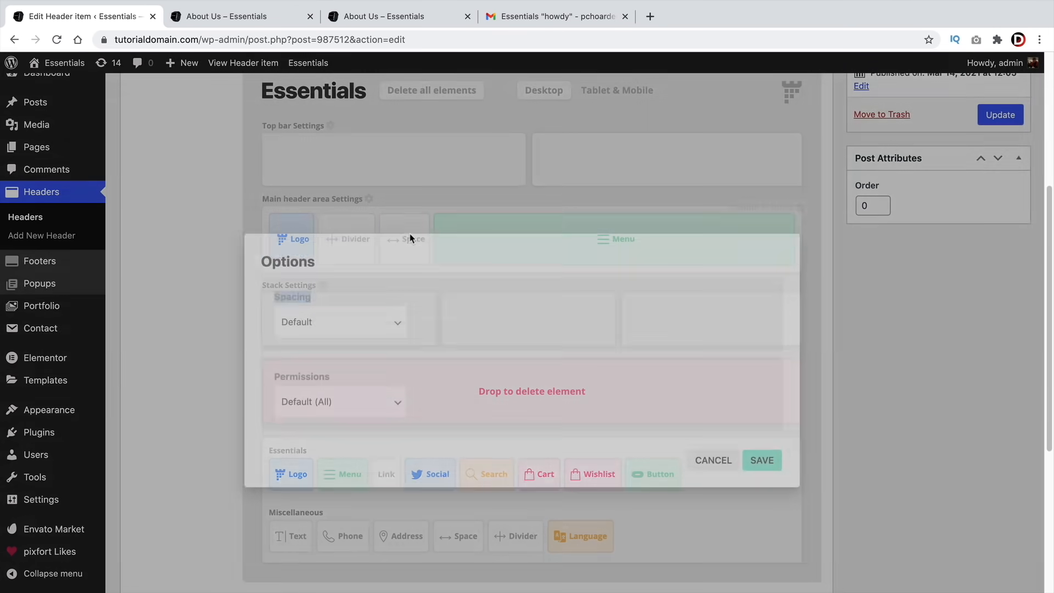
{"action": "left_click", "coordinate": [389, 290]}
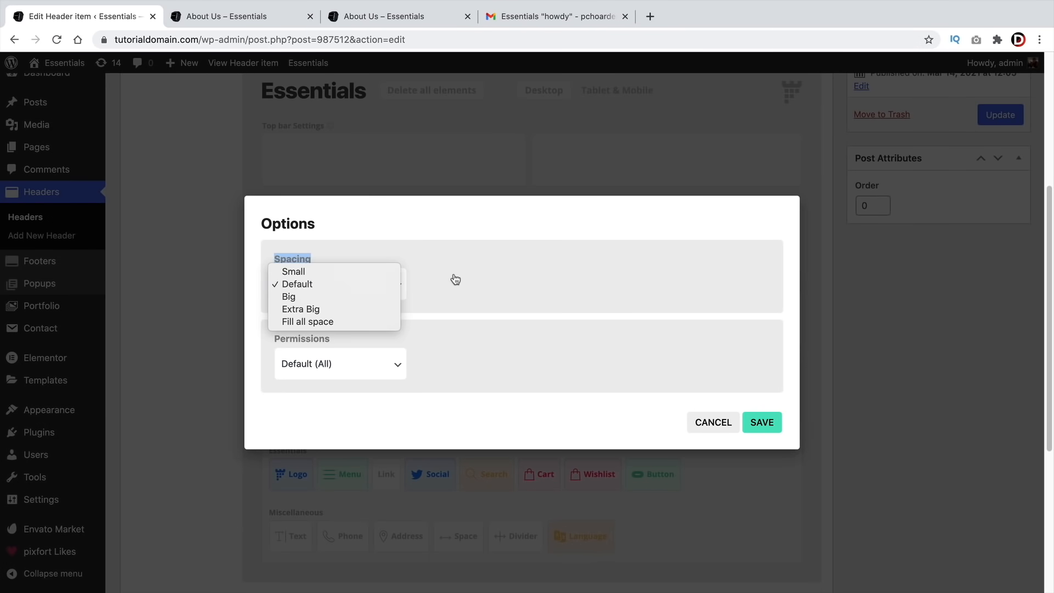
{"action": "left_click", "coordinate": [454, 279]}
{"action": "left_click", "coordinate": [395, 289]}
{"action": "left_click", "coordinate": [381, 297]}
{"action": "left_click", "coordinate": [763, 422]}
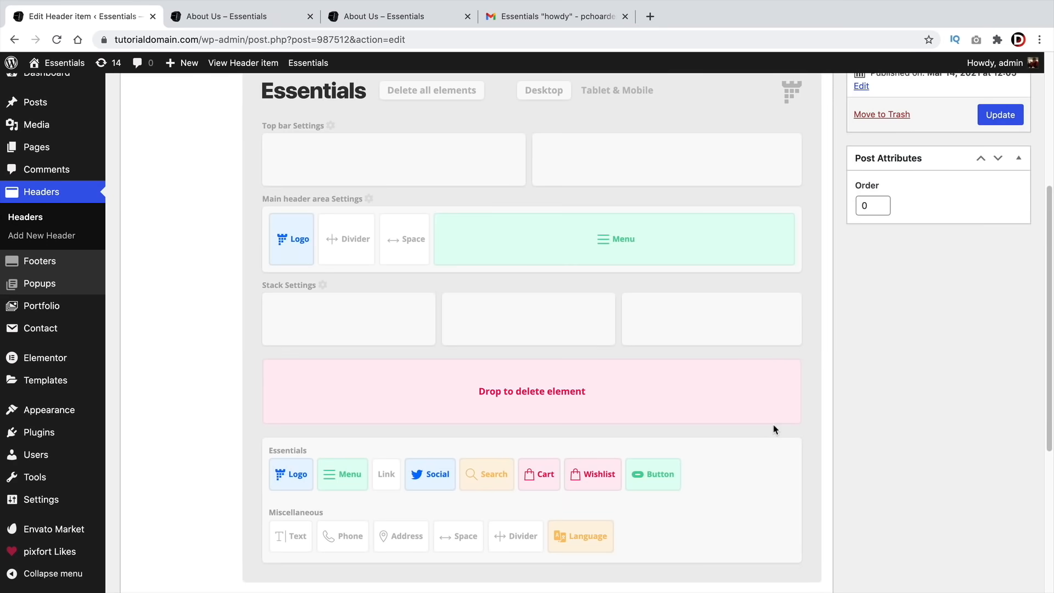
Save the main header area settings and update the header layout.
{"action": "scroll", "coordinate": [842, 425], "scroll_direction": "up", "scroll_amount": 4}
{"action": "scroll", "coordinate": [844, 425], "scroll_direction": "down", "scroll_amount": 4}
{"action": "left_click", "coordinate": [369, 198]}
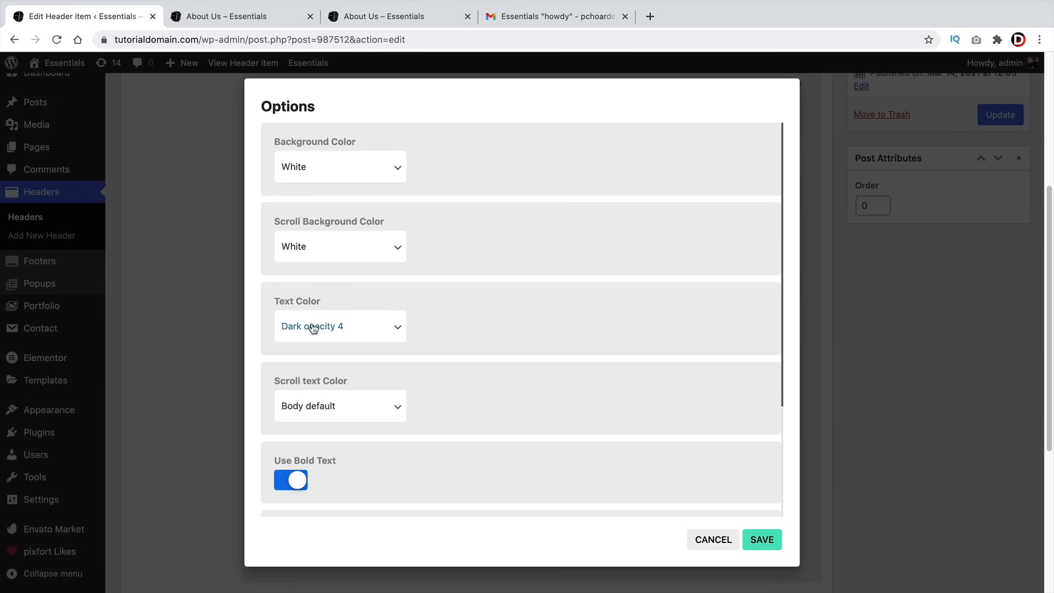
{"action": "scroll", "coordinate": [379, 417], "scroll_direction": "down", "scroll_amount": 3}
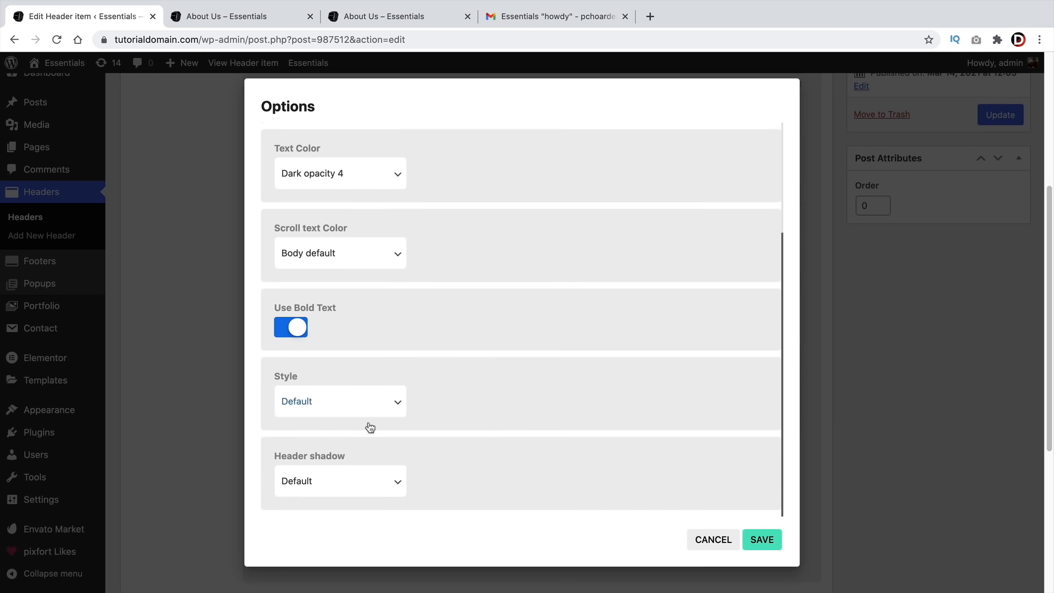
{"action": "scroll", "coordinate": [393, 406], "scroll_direction": "up", "scroll_amount": 3}
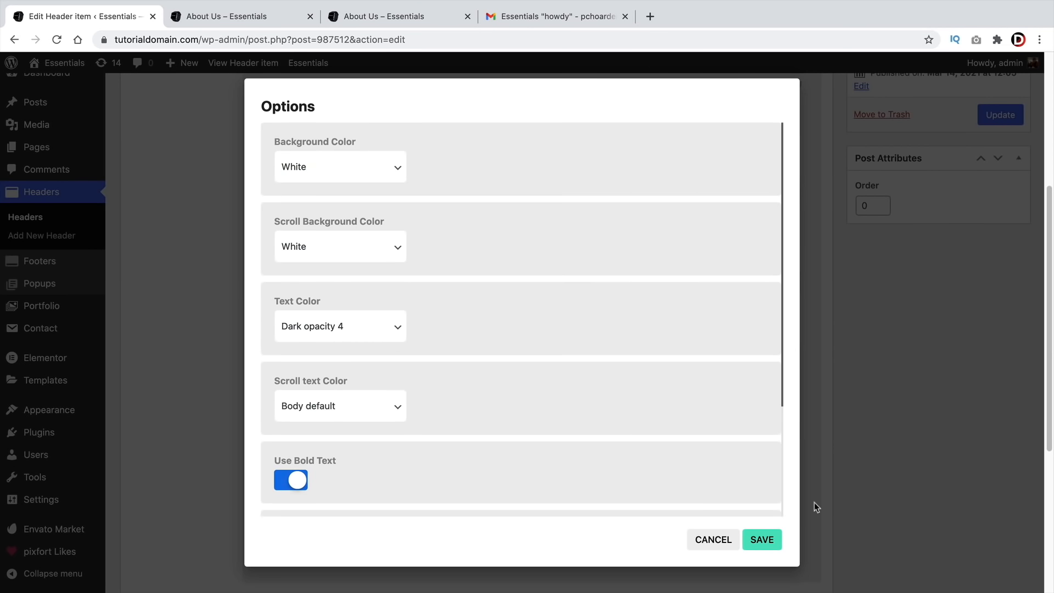
{"action": "left_click", "coordinate": [771, 540]}
{"action": "left_click", "coordinate": [996, 116]}
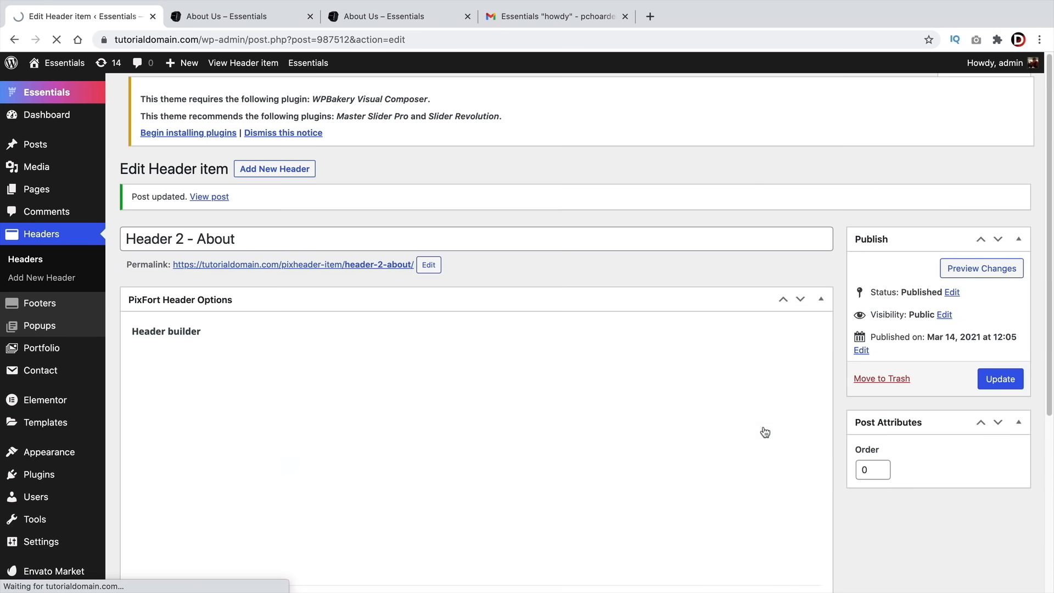
Add a Search element at the end of the main header row and update the header.
{"action": "scroll", "coordinate": [406, 359], "scroll_direction": "down", "scroll_amount": 2}
{"action": "scroll", "coordinate": [404, 356], "scroll_direction": "down", "scroll_amount": 4}
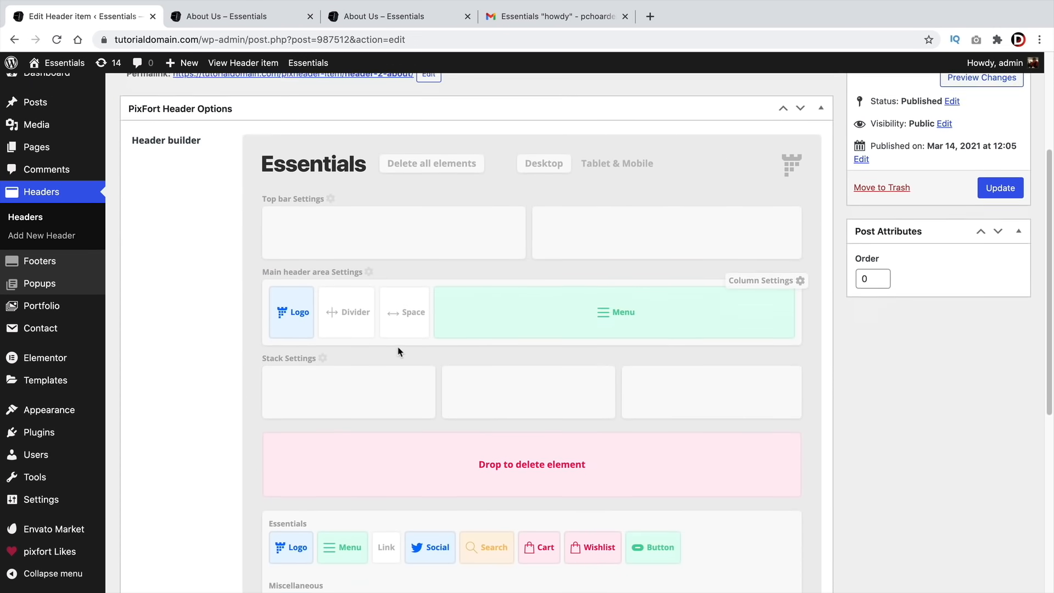
{"action": "left_click_drag", "start_coordinate": [446, 372], "coordinate": [785, 241]}
{"action": "left_click", "coordinate": [999, 114]}
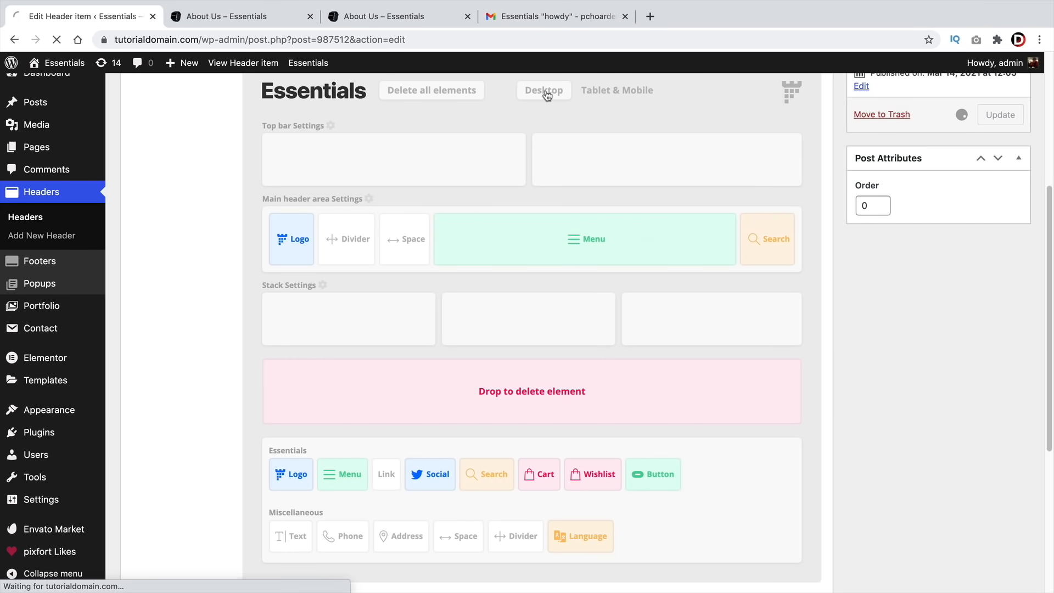
{"action": "left_click", "coordinate": [188, 18]}
Assign Header 2 - About as the About Us page's custom header, update, and view it live.
{"action": "left_click", "coordinate": [314, 64]}
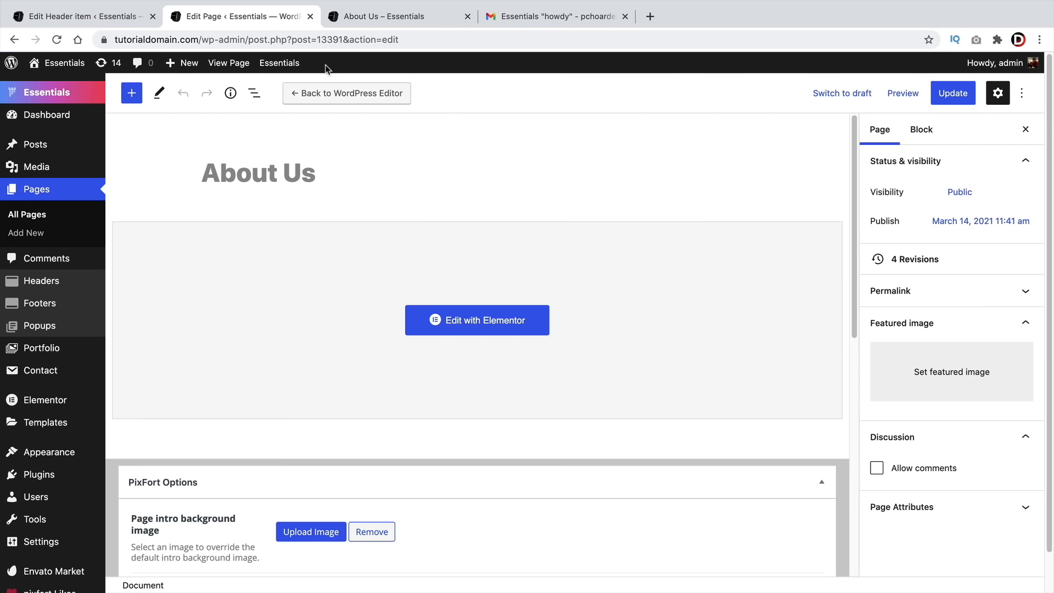
{"action": "scroll", "coordinate": [378, 164], "scroll_direction": "down", "scroll_amount": 8}
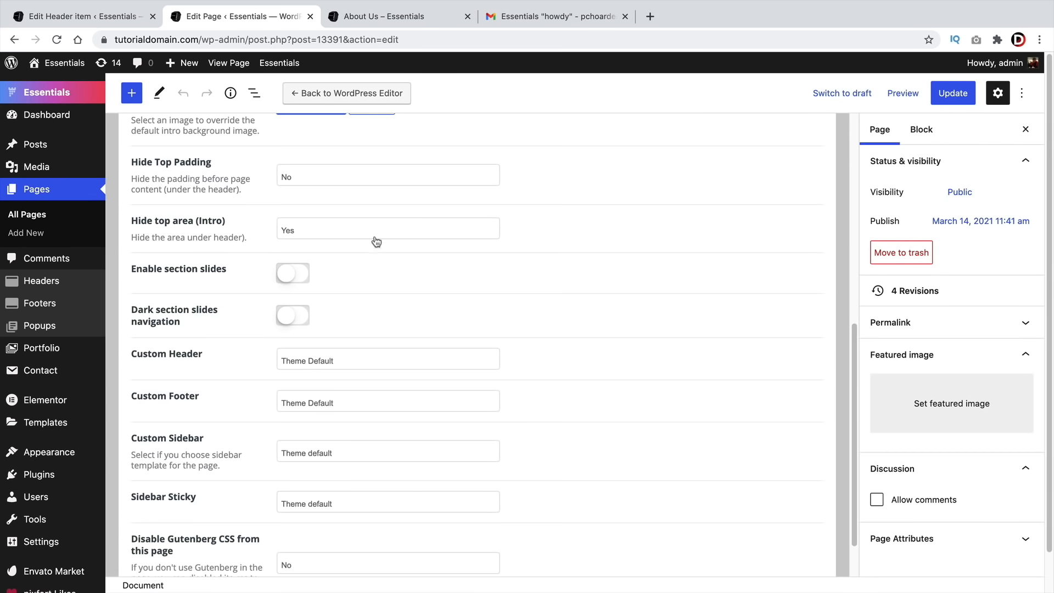
{"action": "left_click", "coordinate": [330, 303]}
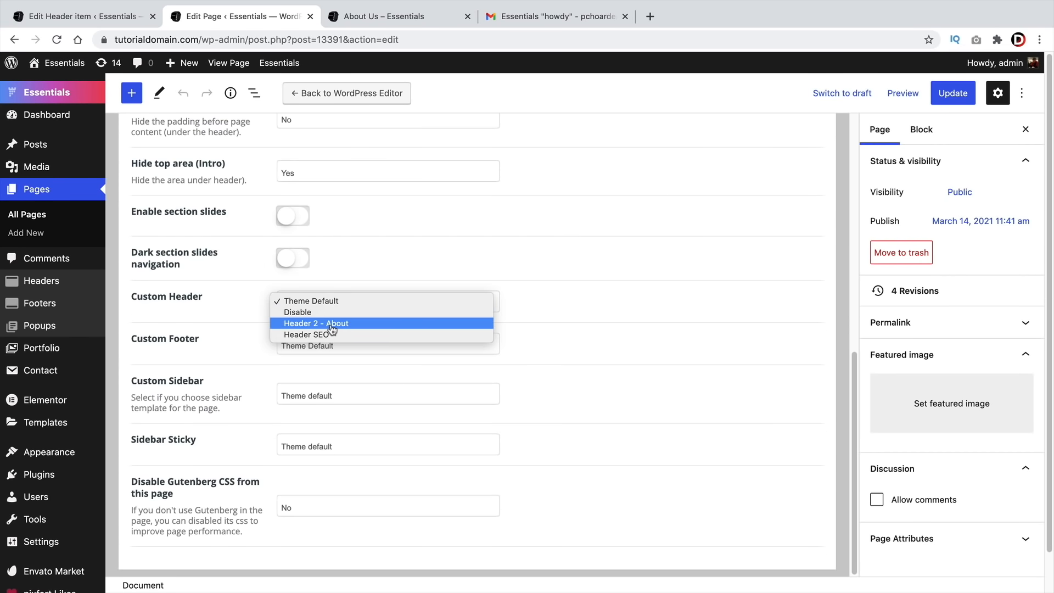
{"action": "left_click", "coordinate": [332, 328]}
{"action": "left_click", "coordinate": [955, 96]}
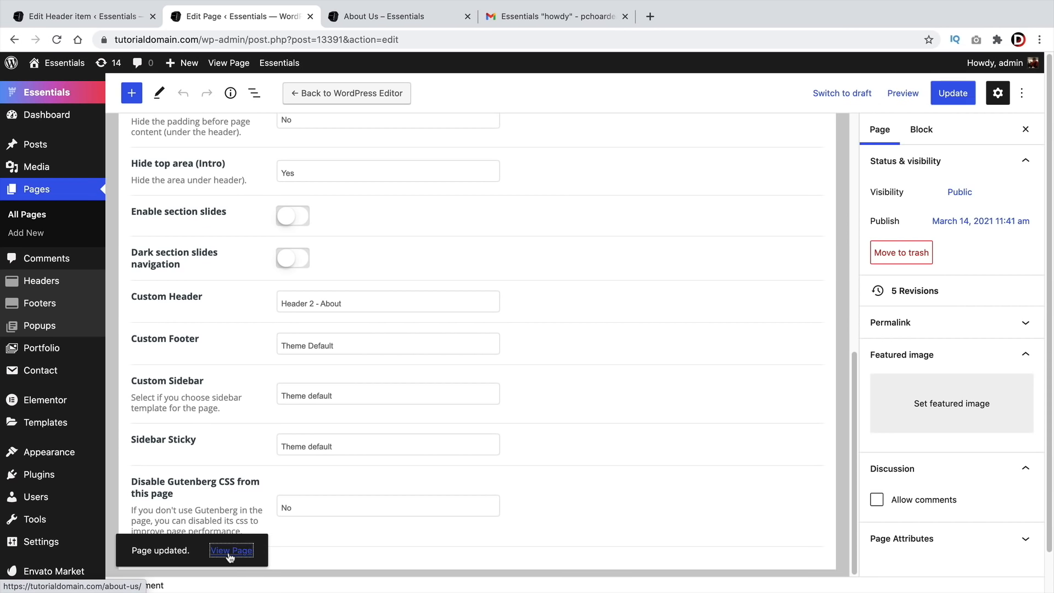
{"action": "left_click", "coordinate": [228, 553]}
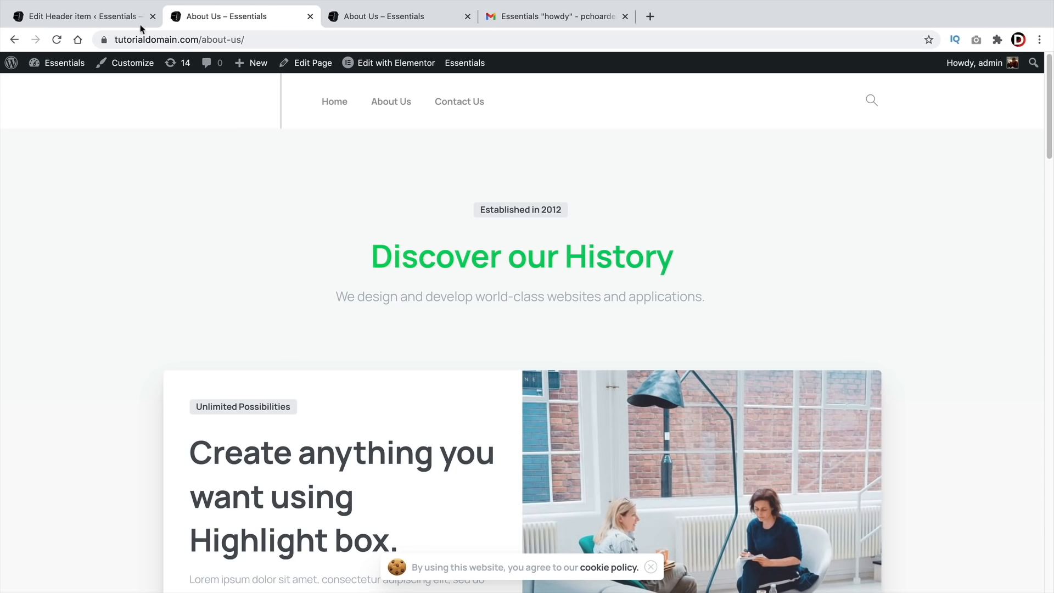
{"action": "left_click", "coordinate": [83, 16]}
Set Header 2 - About's Logo element to the Essentials logo image and update the header.
{"action": "scroll", "coordinate": [279, 324], "scroll_direction": "down", "scroll_amount": 3}
{"action": "left_click", "coordinate": [290, 374]}
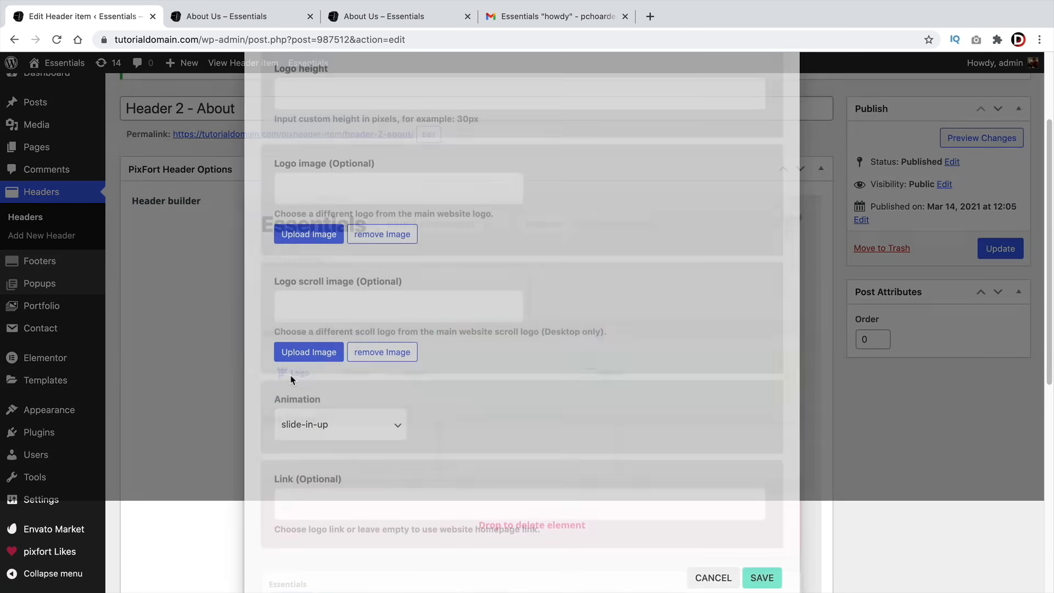
{"action": "left_click", "coordinate": [313, 317]}
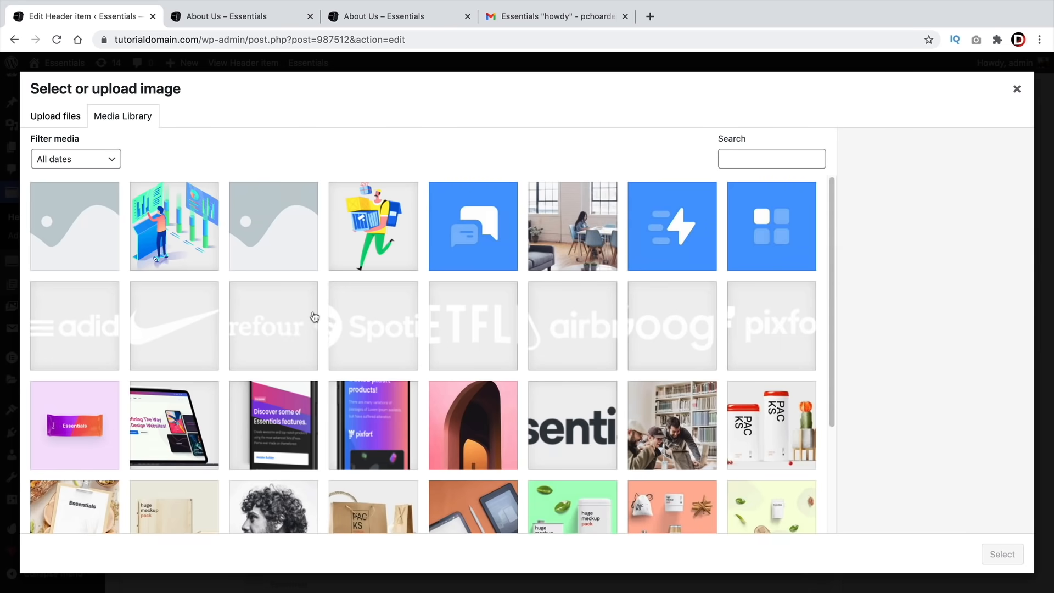
{"action": "left_click", "coordinate": [513, 408]}
{"action": "left_click", "coordinate": [556, 417]}
{"action": "left_click", "coordinate": [997, 551]}
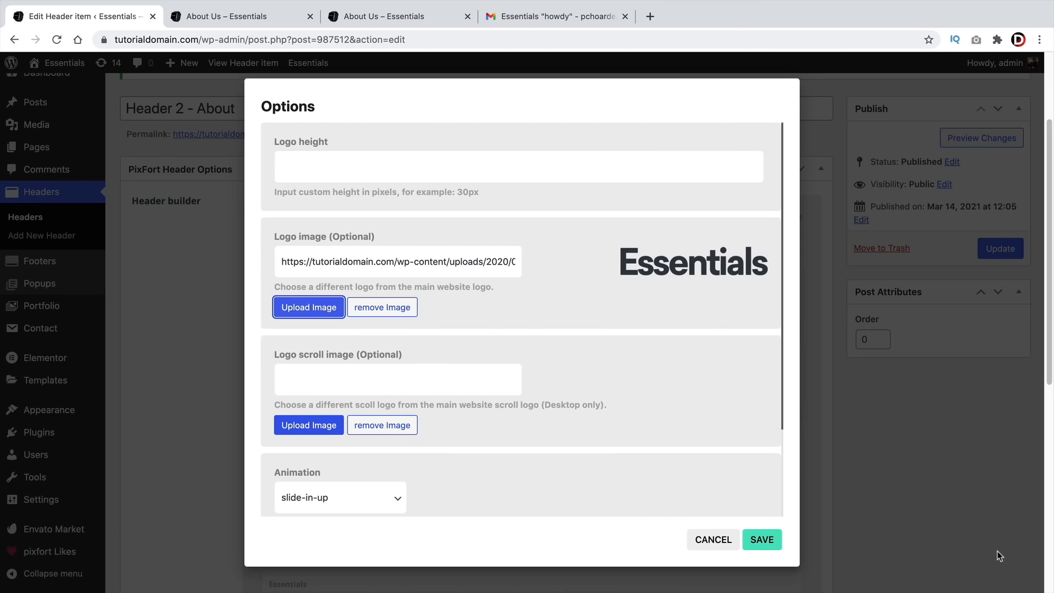
{"action": "left_click", "coordinate": [763, 540]}
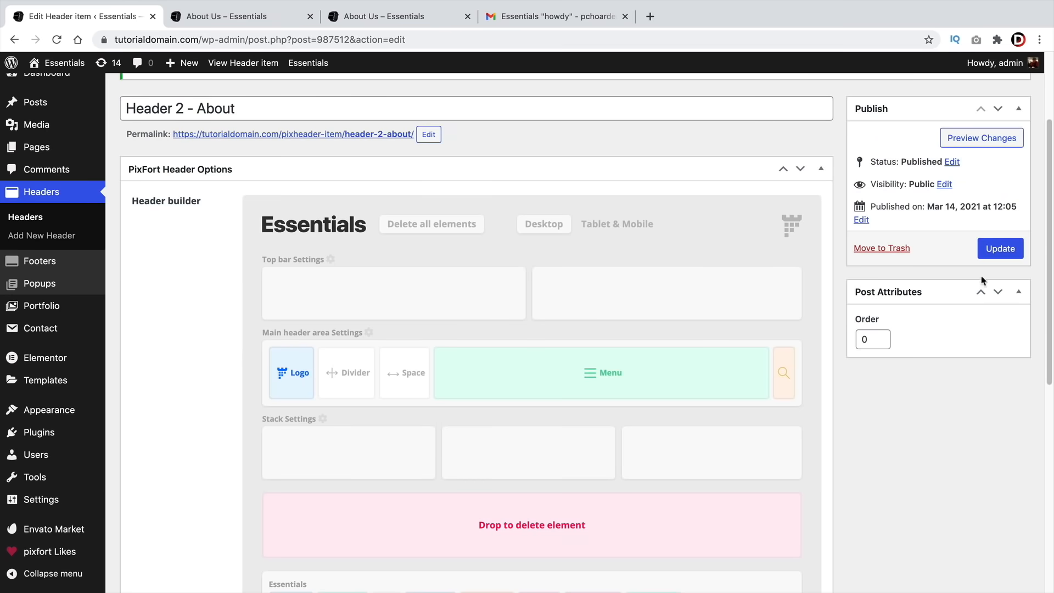
{"action": "left_click", "coordinate": [995, 251]}
{"action": "left_click", "coordinate": [272, 24]}
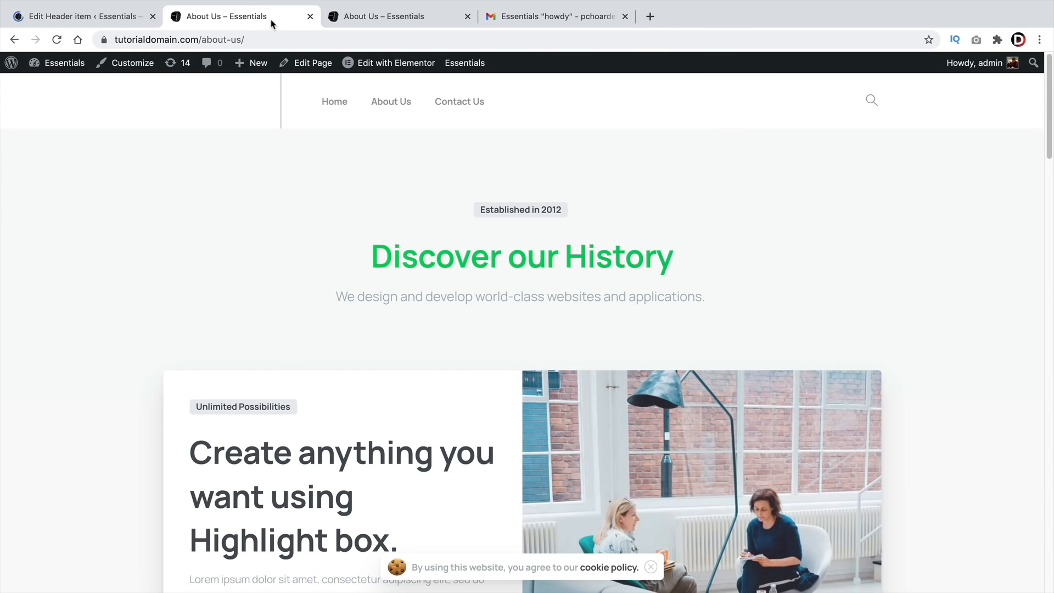
Reload About Us to confirm the Essentials logo, visit Home and Contact Us, then edit Contact Us.
{"action": "left_click", "coordinate": [57, 40]}
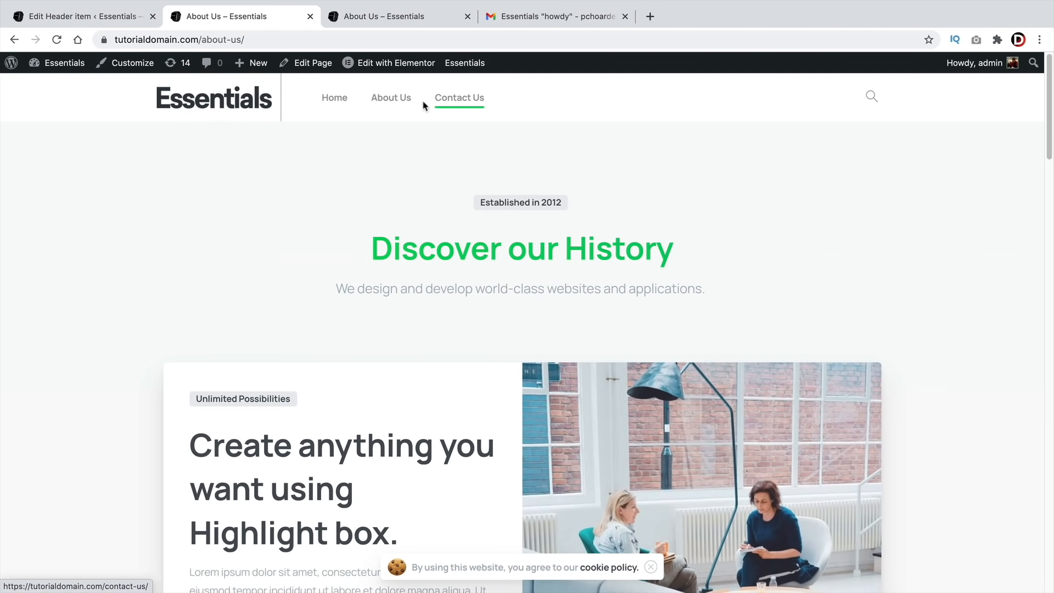
{"action": "left_click", "coordinate": [347, 107]}
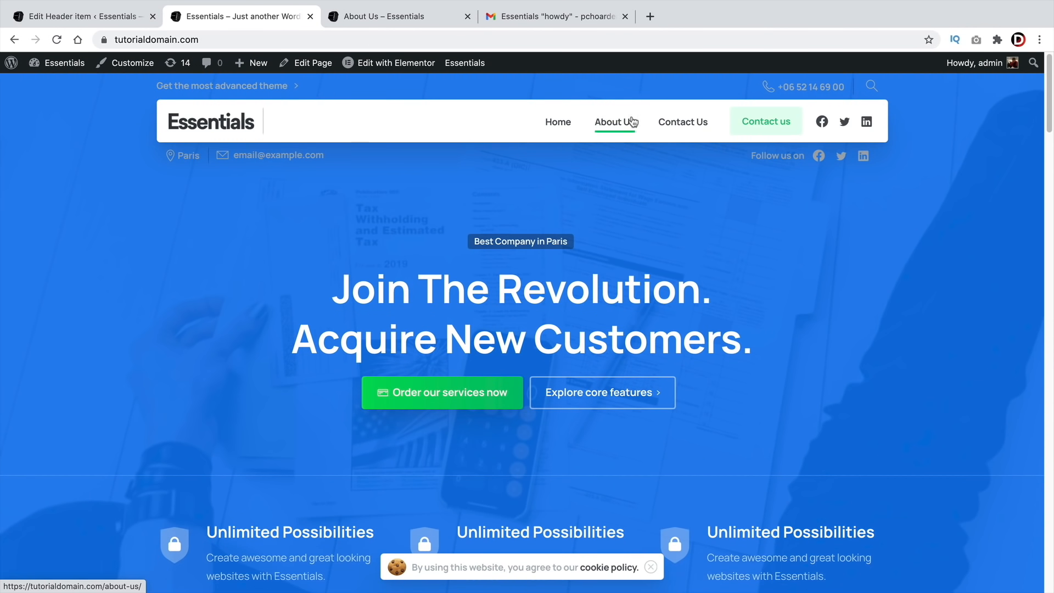
{"action": "left_click", "coordinate": [678, 128]}
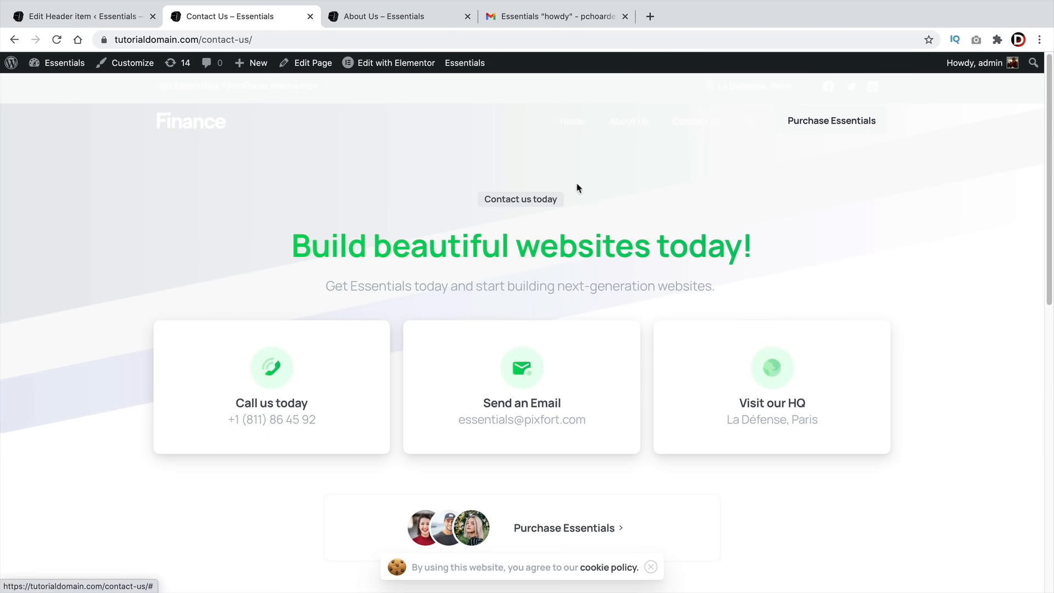
{"action": "left_click", "coordinate": [320, 70]}
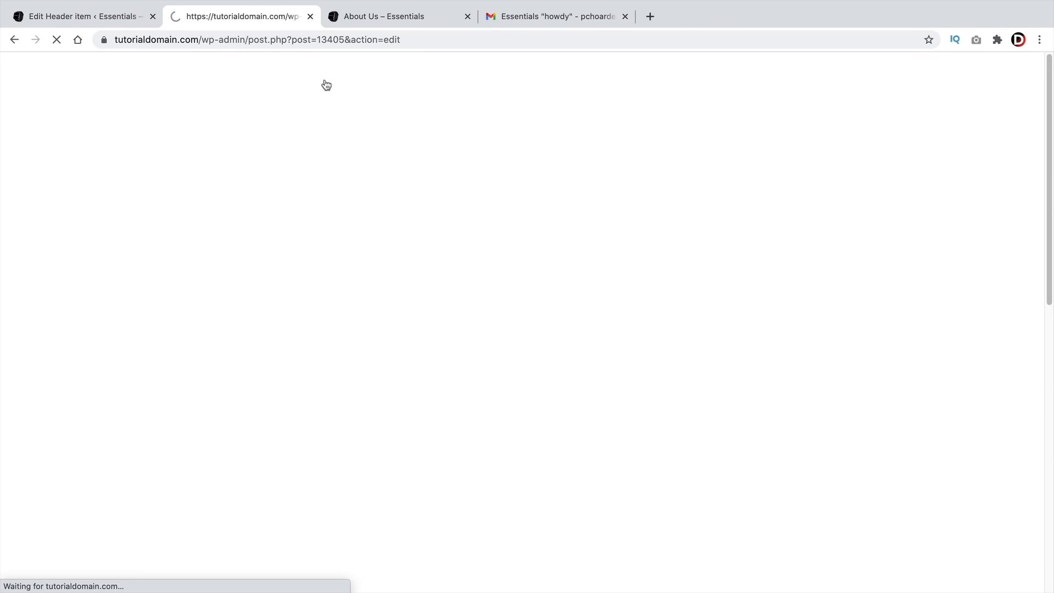
Set the Contact Us page's Custom Header to Header SEO, update, and view it live.
{"action": "scroll", "coordinate": [501, 503], "scroll_direction": "down", "scroll_amount": 7}
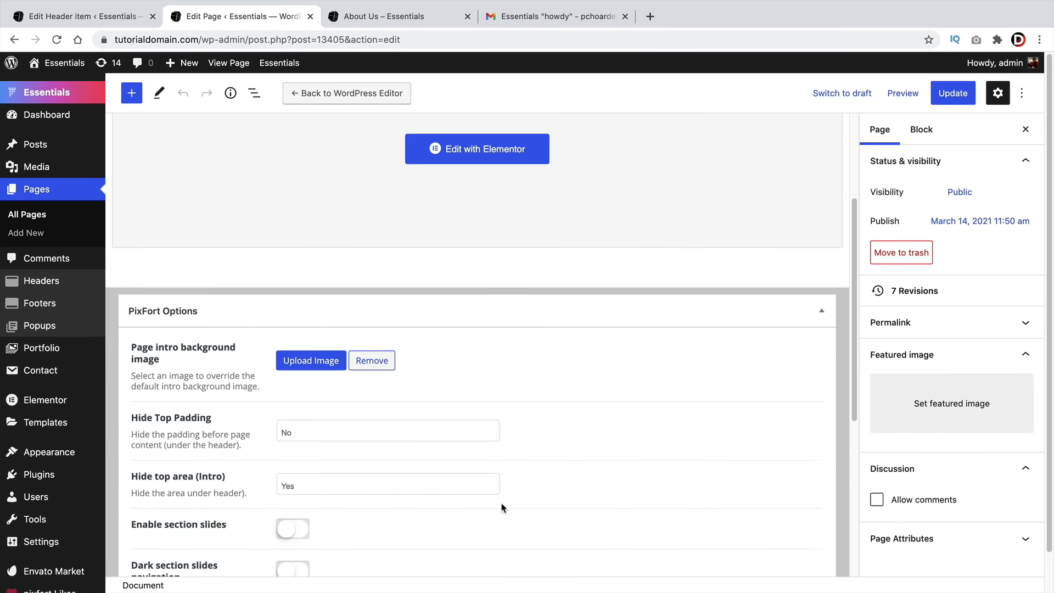
{"action": "scroll", "coordinate": [501, 502], "scroll_direction": "down", "scroll_amount": 2}
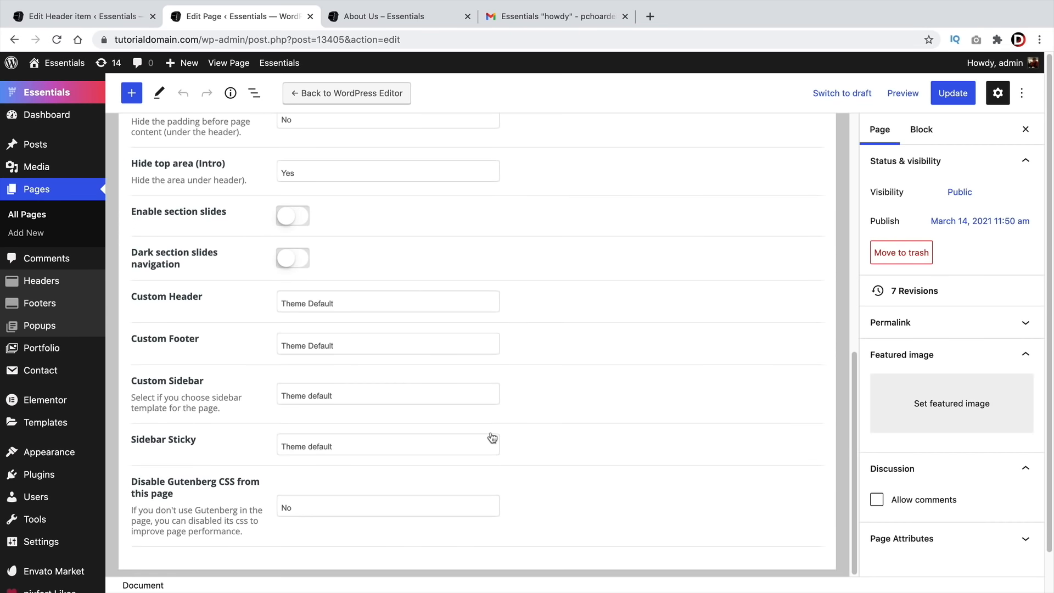
{"action": "left_click", "coordinate": [443, 306]}
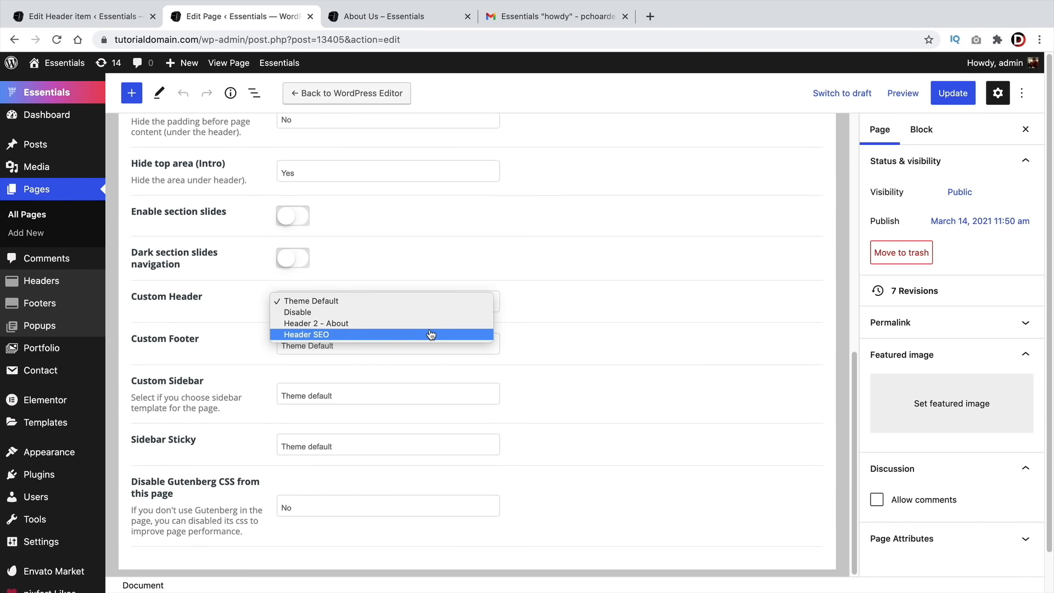
{"action": "left_click", "coordinate": [406, 335]}
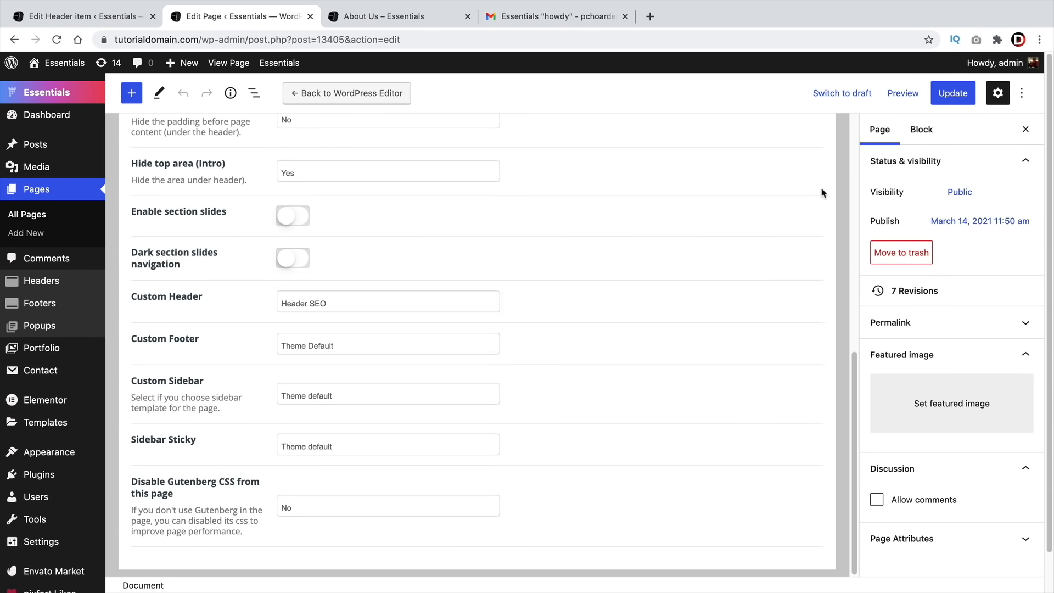
{"action": "left_click", "coordinate": [952, 93]}
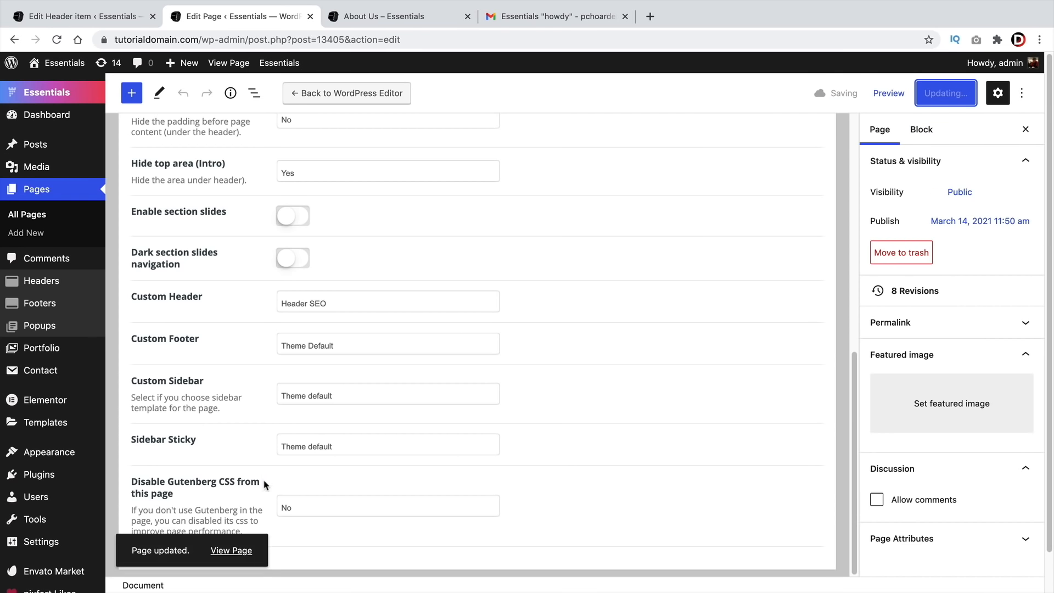
{"action": "left_click", "coordinate": [238, 551]}
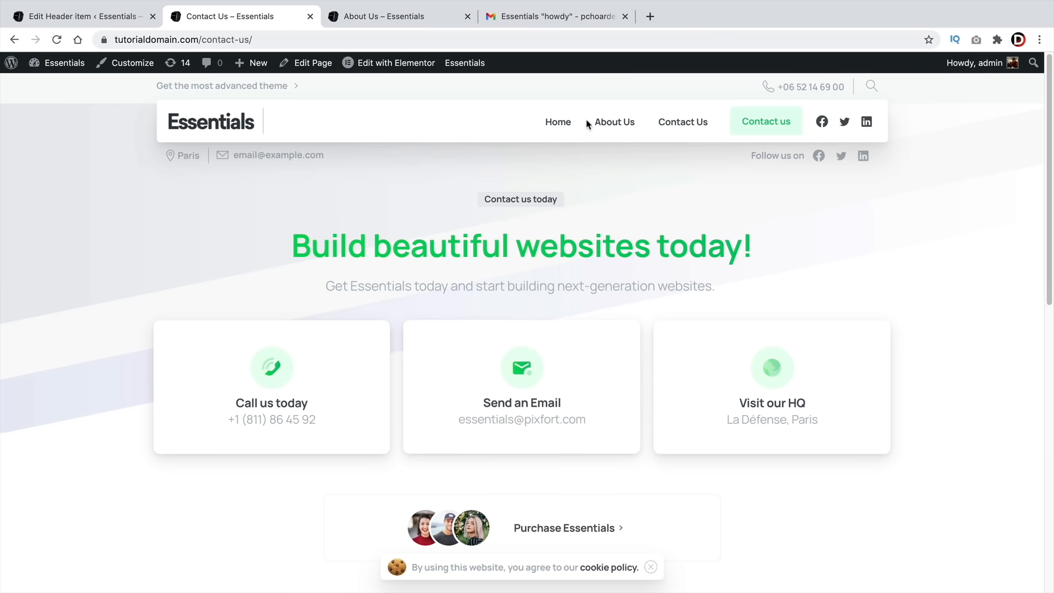
Check the live header across Home and Contact Us and while scrolling the homepage, then go to Dashboard.
{"action": "left_click", "coordinate": [564, 124]}
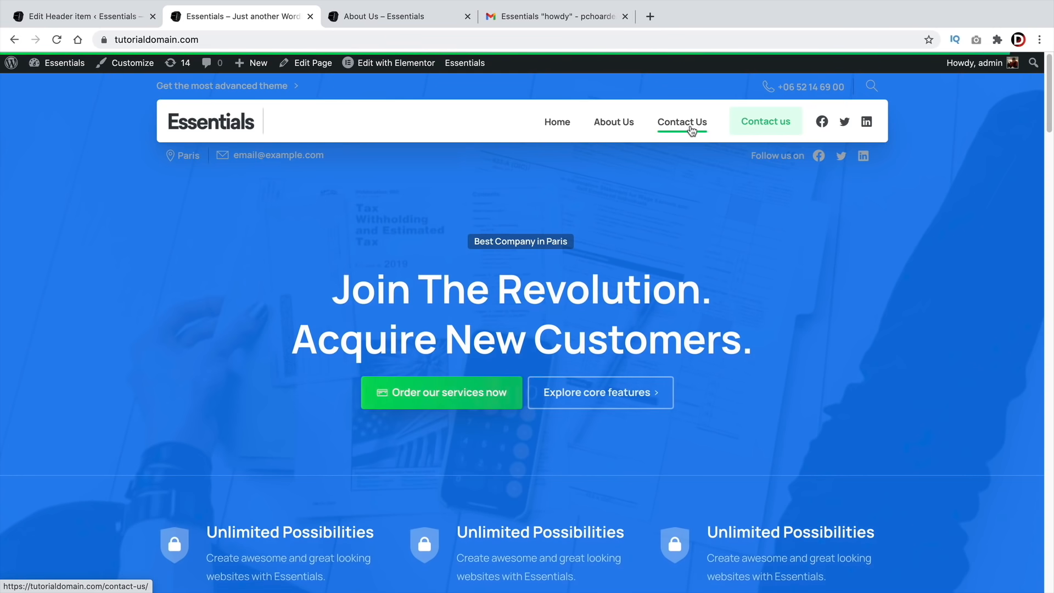
{"action": "left_click", "coordinate": [686, 121]}
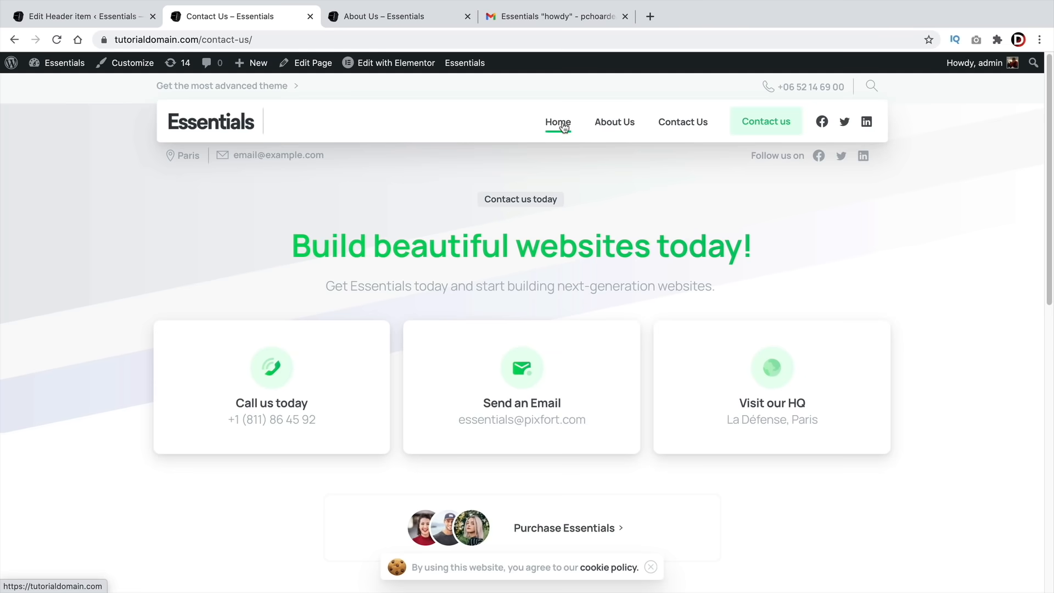
{"action": "left_click", "coordinate": [563, 127]}
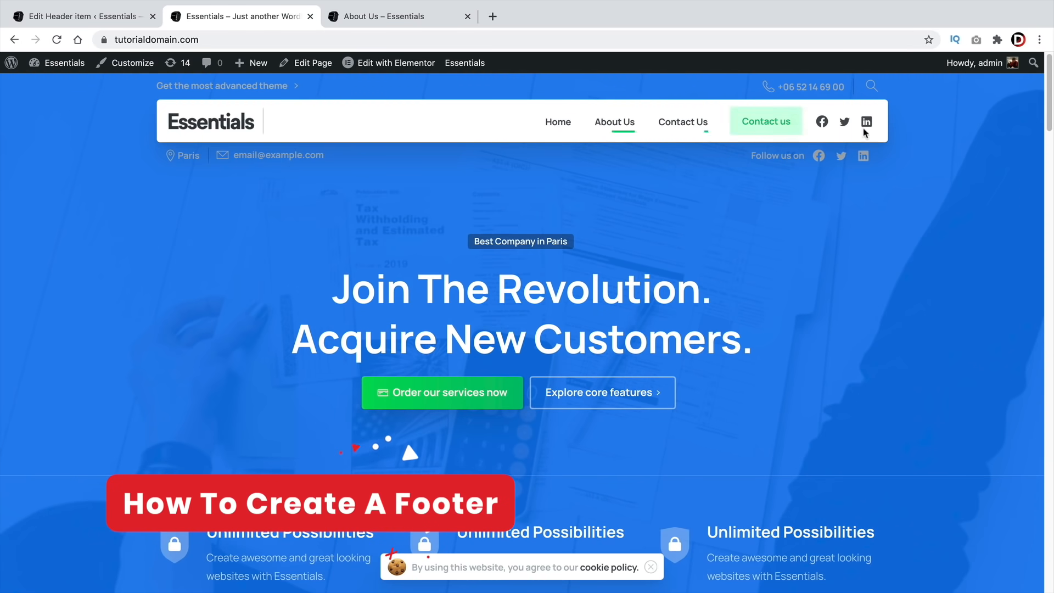
{"action": "left_click_drag", "start_coordinate": [1048, 114], "coordinate": [1034, 502]}
{"action": "scroll", "coordinate": [1034, 502], "scroll_direction": "down", "scroll_amount": 10}
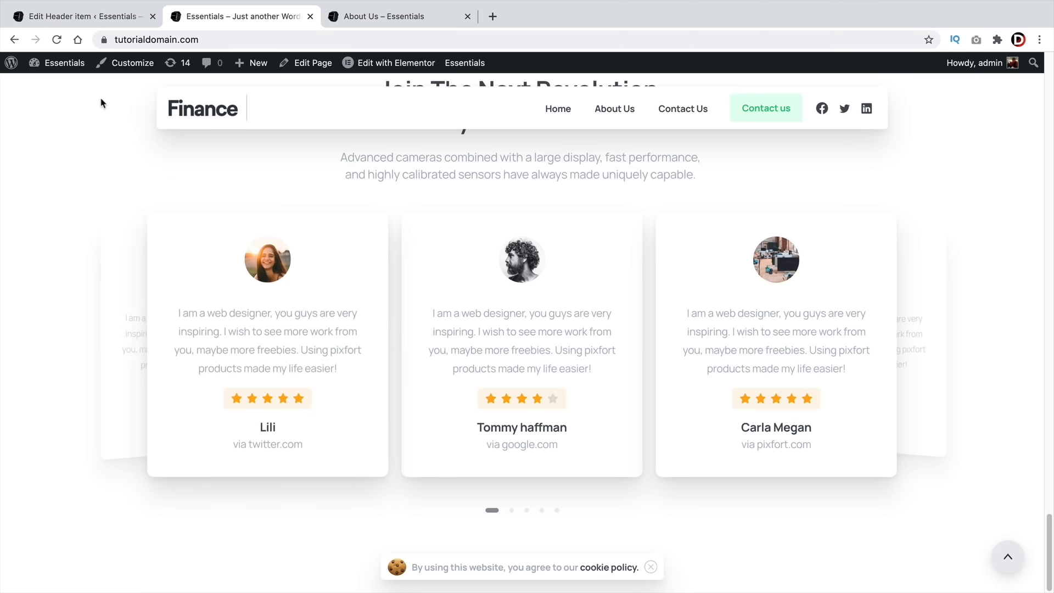
{"action": "mouse_move", "coordinate": [60, 65]}
{"action": "left_click", "coordinate": [78, 88]}
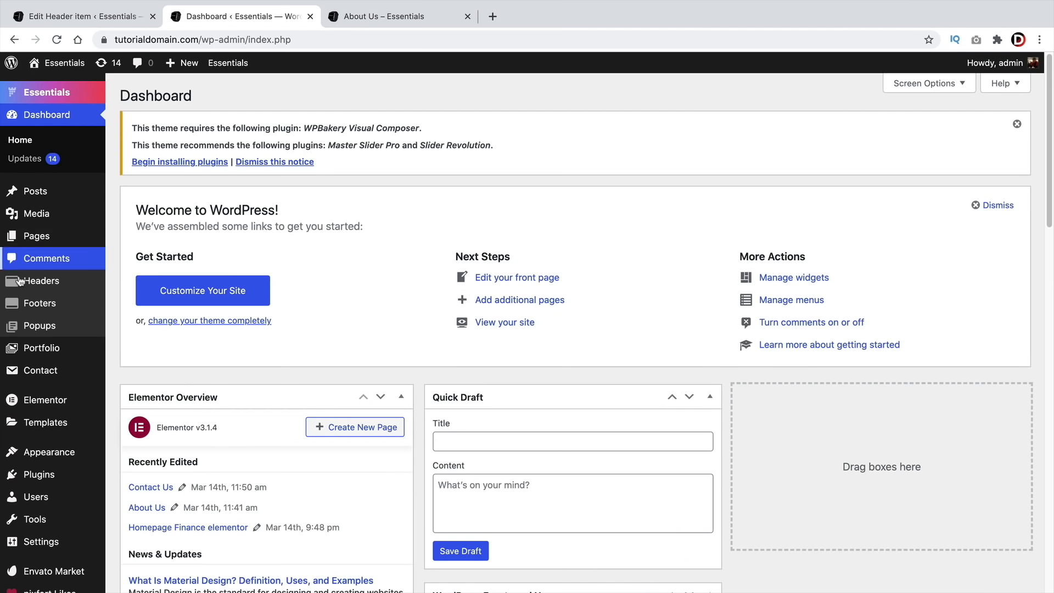
Preview the Finance and Agency footer designs, then start a blank new footer.
{"action": "mouse_move", "coordinate": [35, 311]}
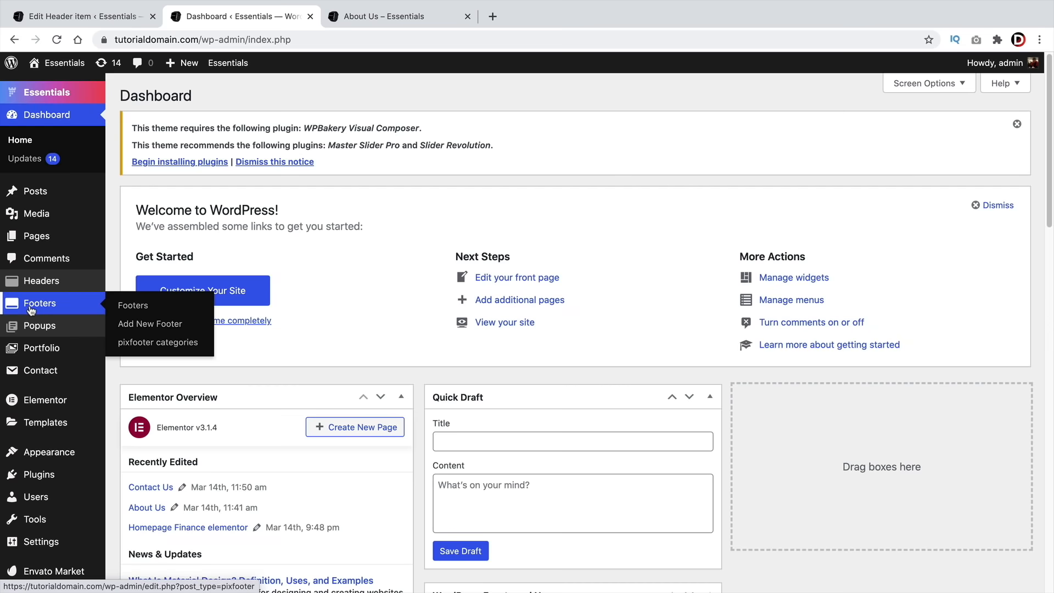
{"action": "left_click", "coordinate": [148, 310]}
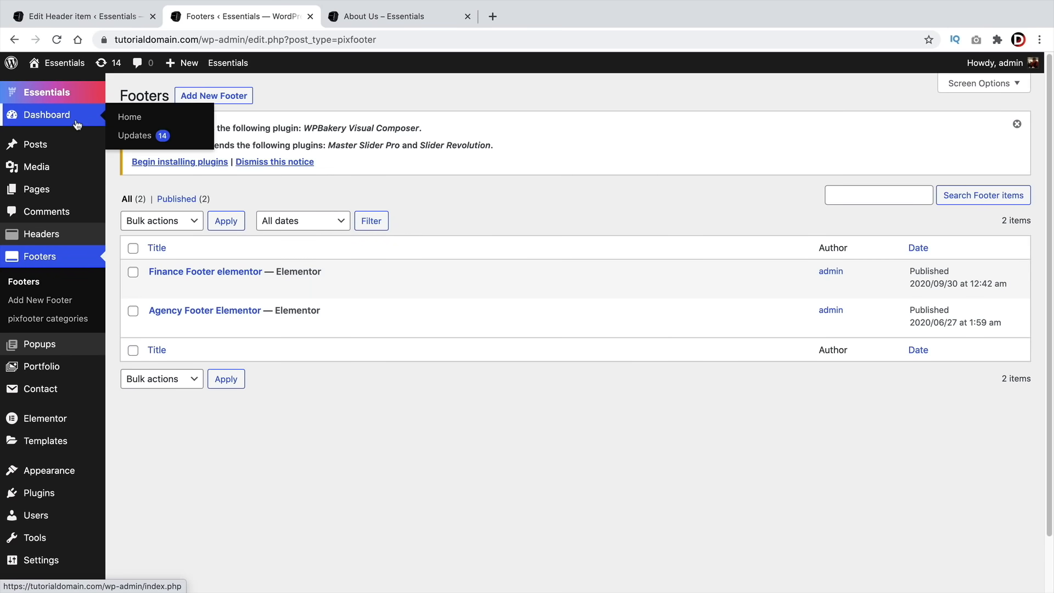
{"action": "mouse_move", "coordinate": [72, 102]}
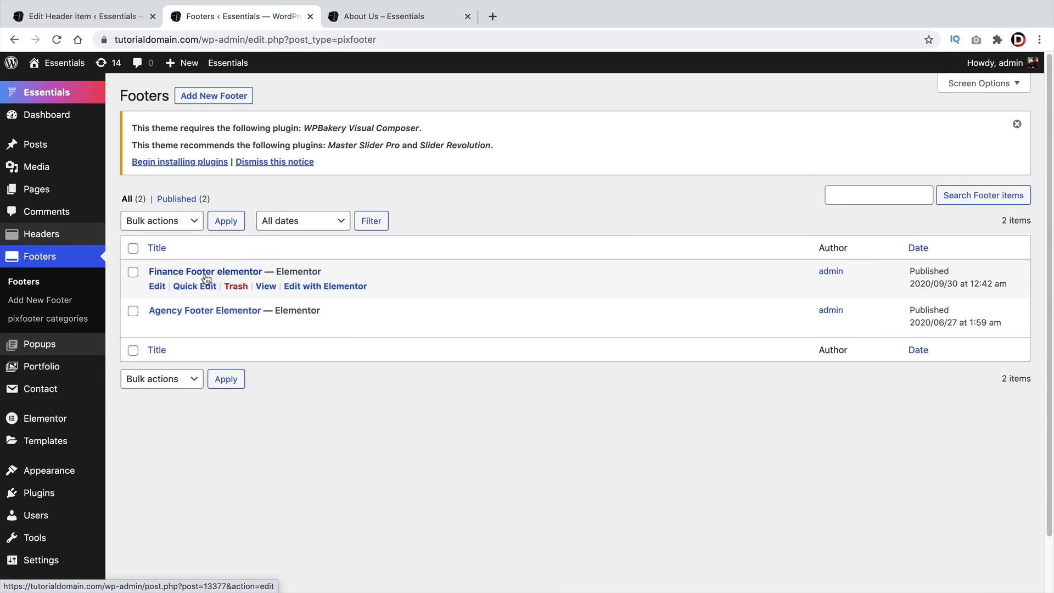
{"action": "left_click", "coordinate": [267, 287]}
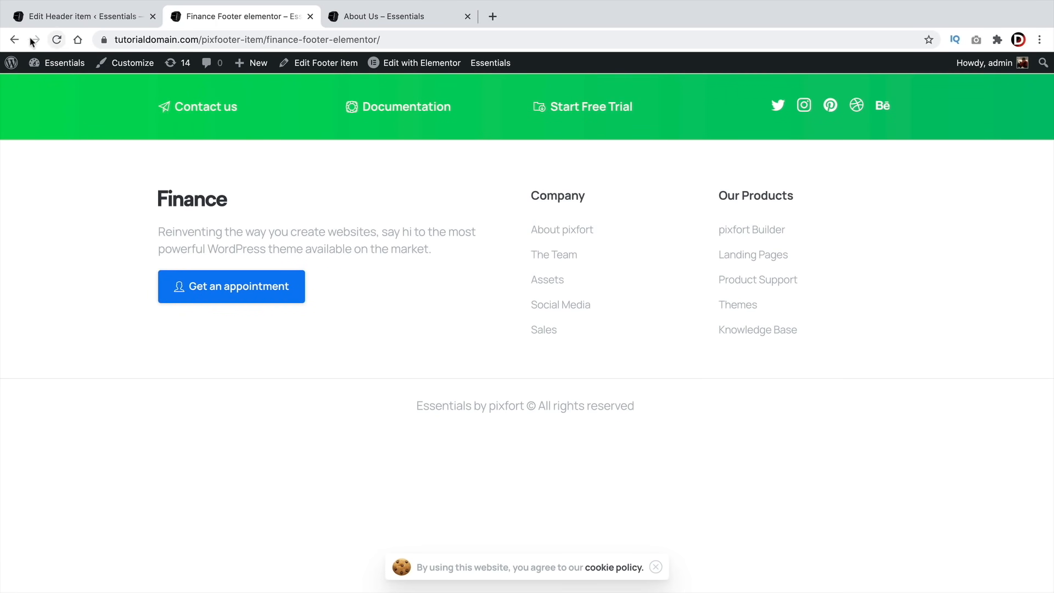
{"action": "left_click", "coordinate": [13, 40]}
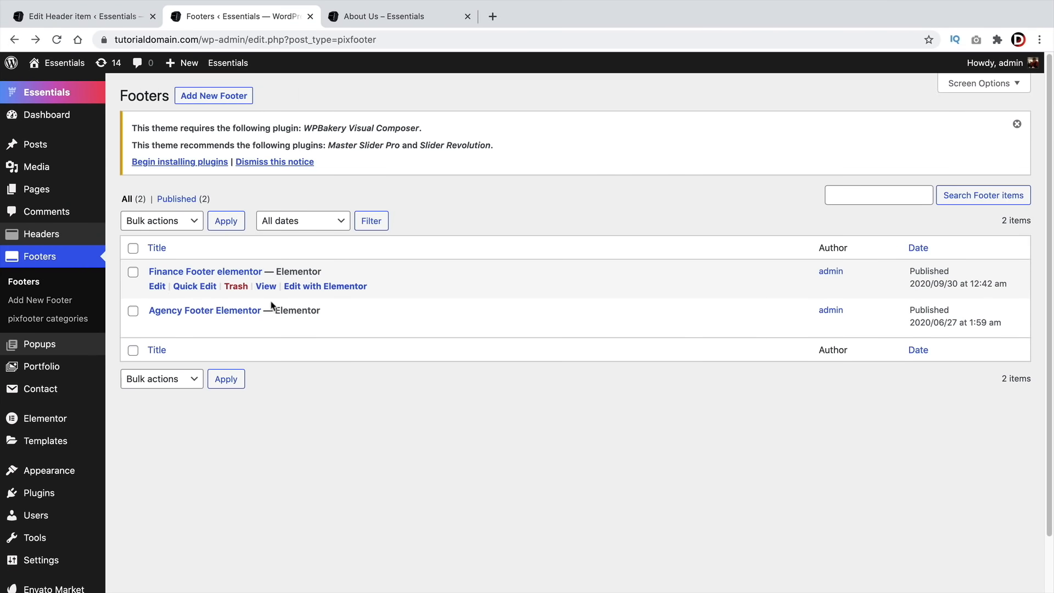
{"action": "left_click", "coordinate": [268, 326]}
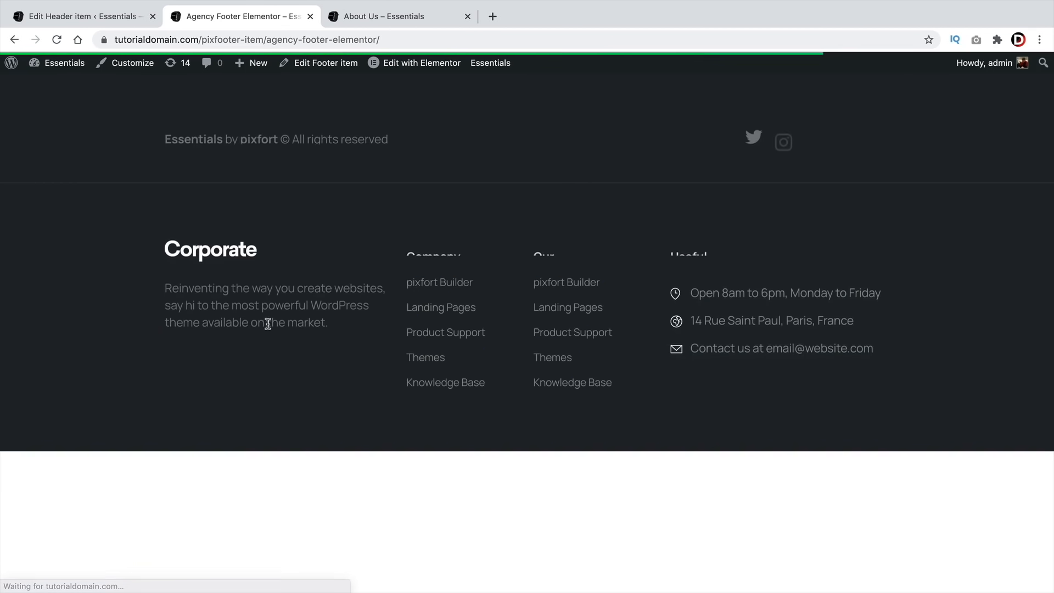
{"action": "left_click", "coordinate": [13, 40]}
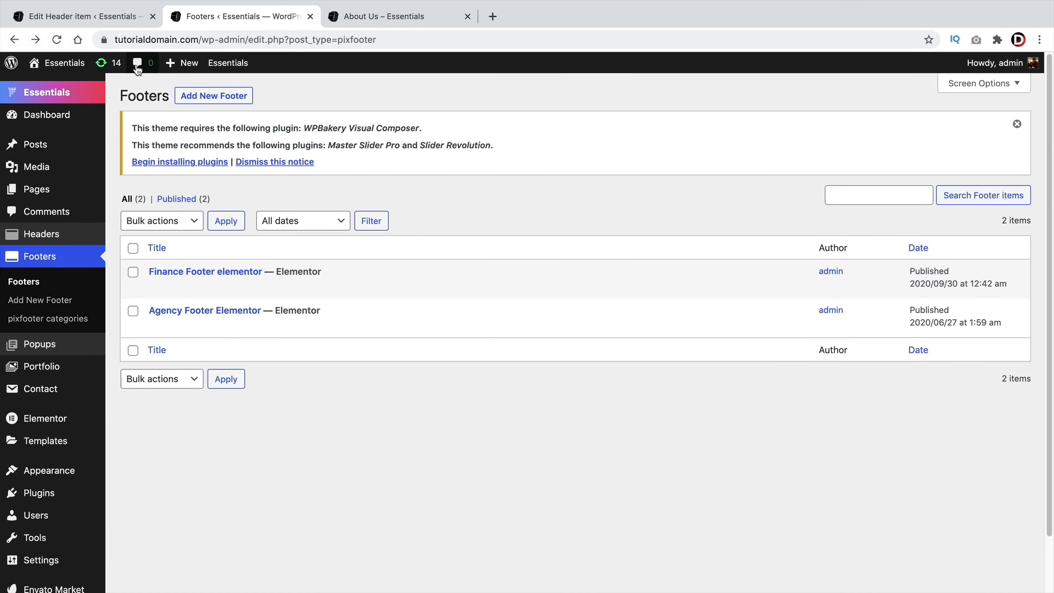
{"action": "left_click", "coordinate": [215, 97]}
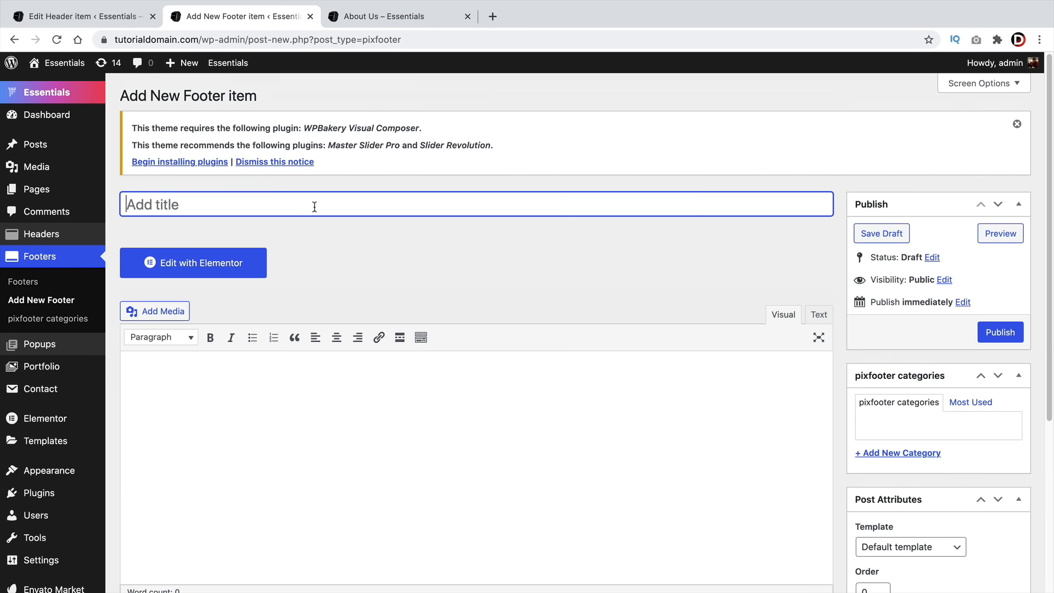
Title the new footer 'Main Footer' and filter the Elementor template library to Footer blocks.
{"action": "type", "text": "Main Footer"}
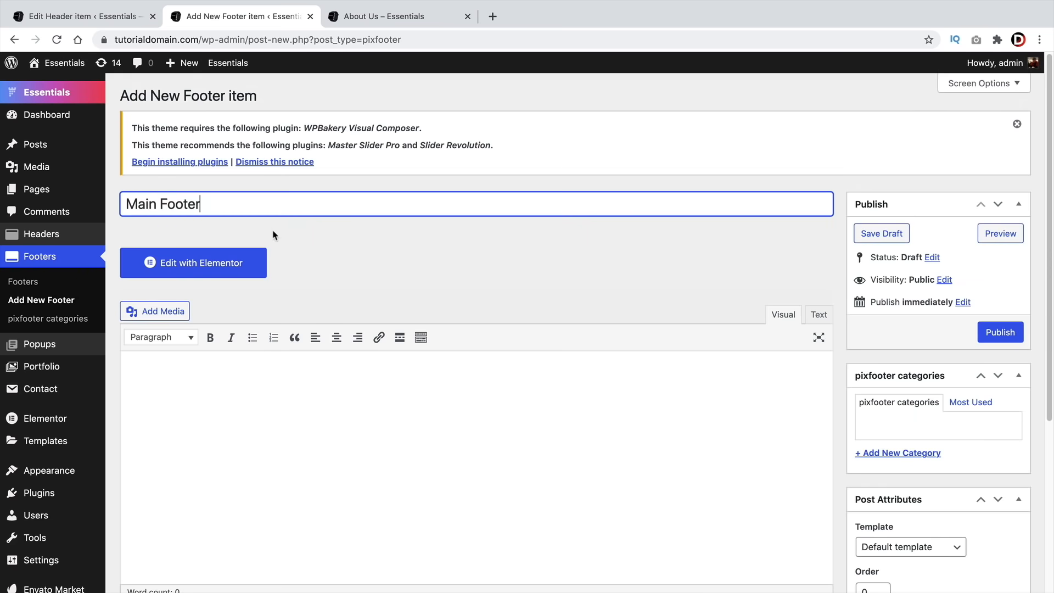
{"action": "left_click", "coordinate": [220, 269]}
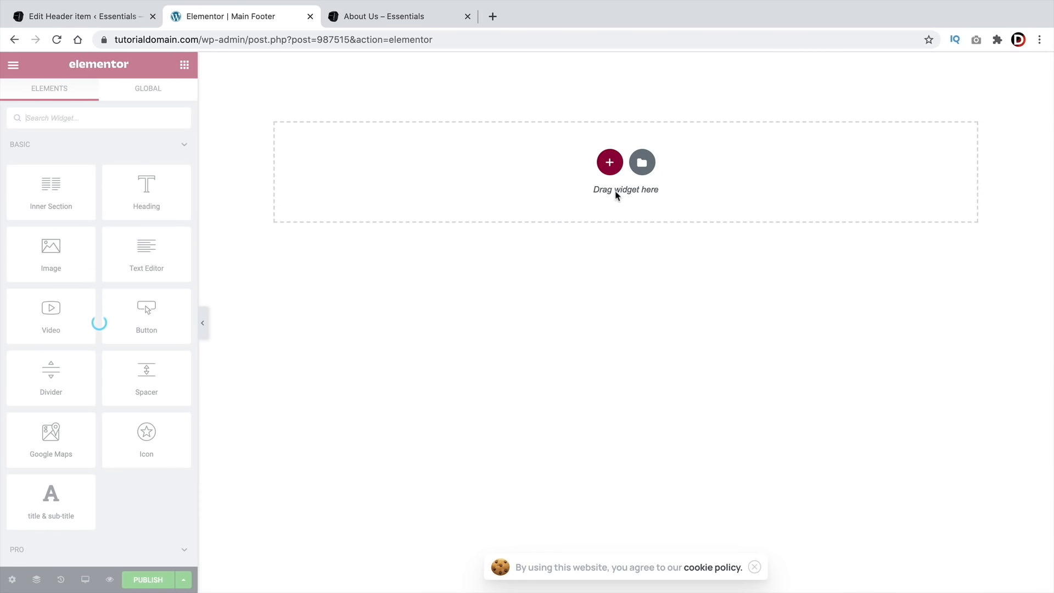
{"action": "left_click", "coordinate": [642, 163]}
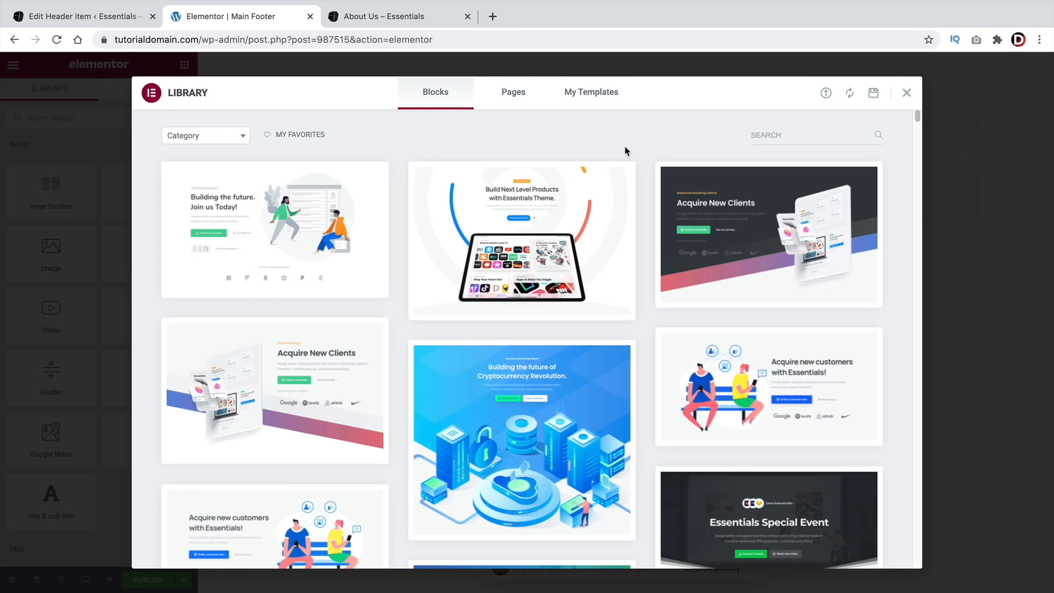
{"action": "left_click", "coordinate": [240, 138]}
{"action": "scroll", "coordinate": [225, 198], "scroll_direction": "down", "scroll_amount": 2}
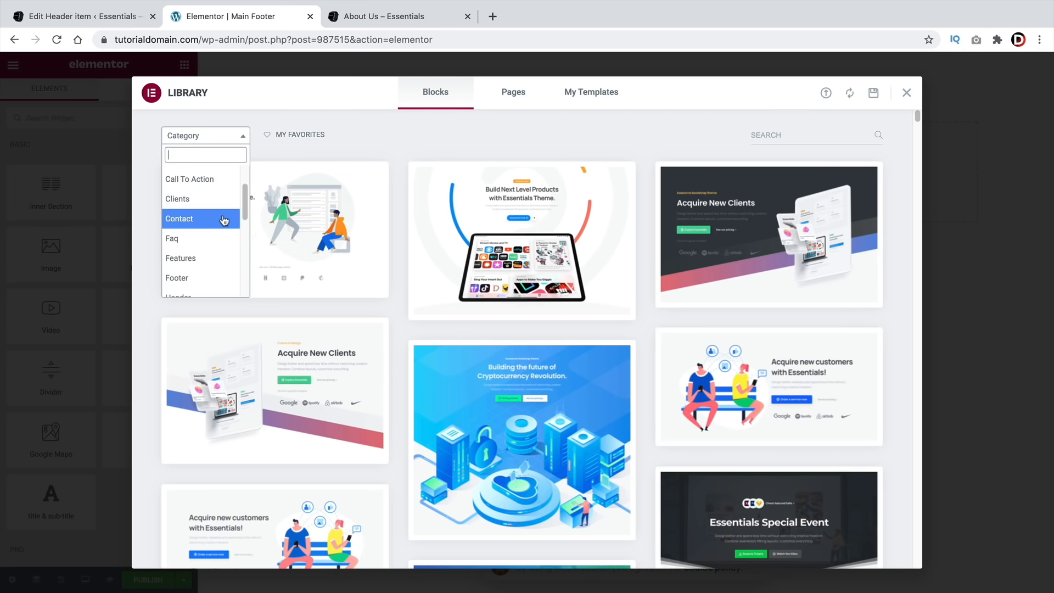
{"action": "left_click", "coordinate": [198, 268]}
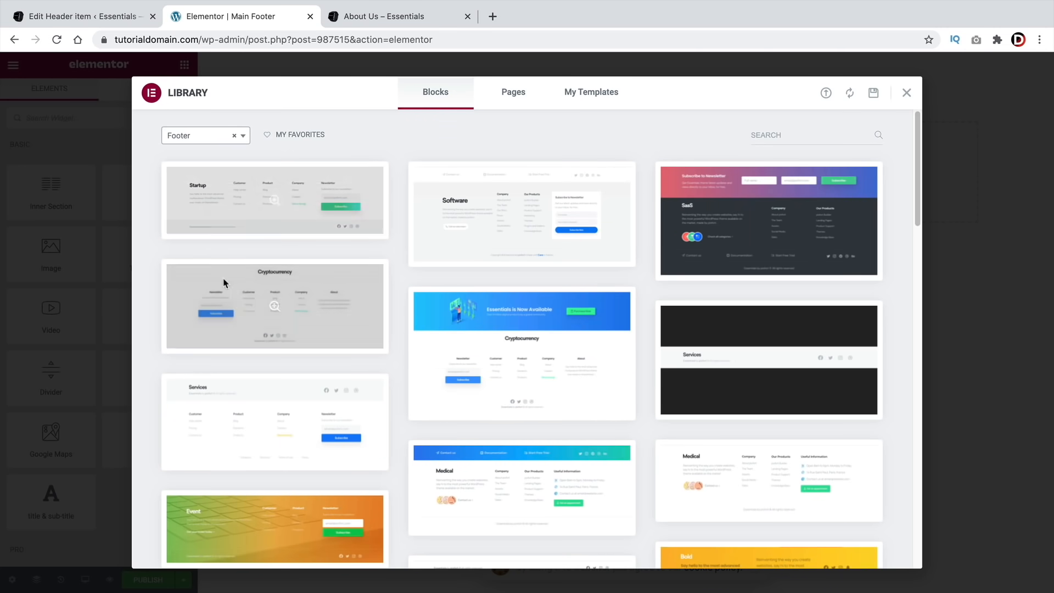
Insert the blue Business footer block with Company links and newsletter column.
{"action": "scroll", "coordinate": [658, 217], "scroll_direction": "down", "scroll_amount": 2}
{"action": "scroll", "coordinate": [528, 256], "scroll_direction": "down", "scroll_amount": 6}
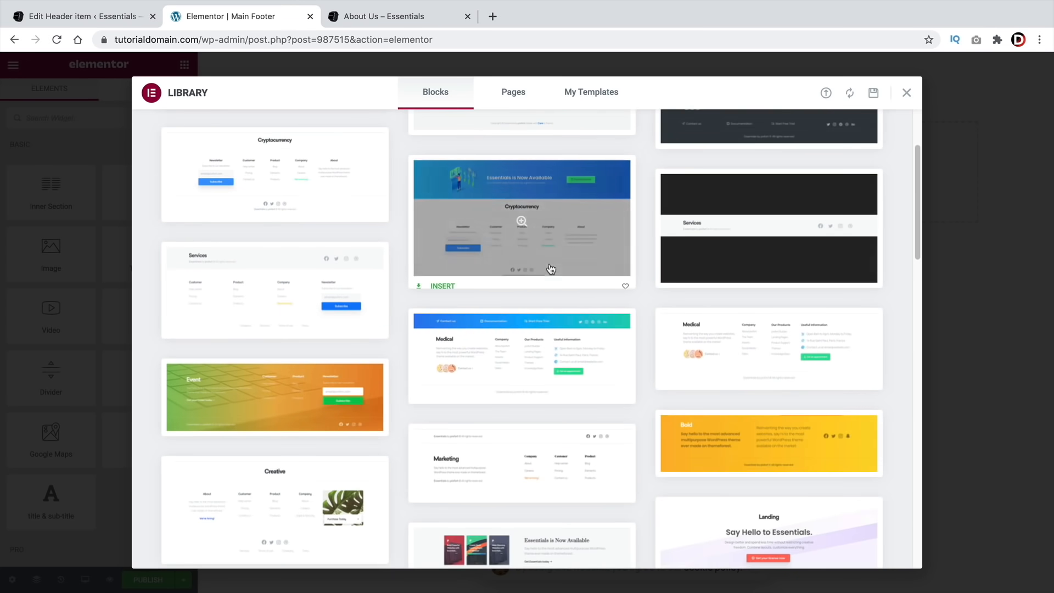
{"action": "scroll", "coordinate": [528, 257], "scroll_direction": "down", "scroll_amount": 5}
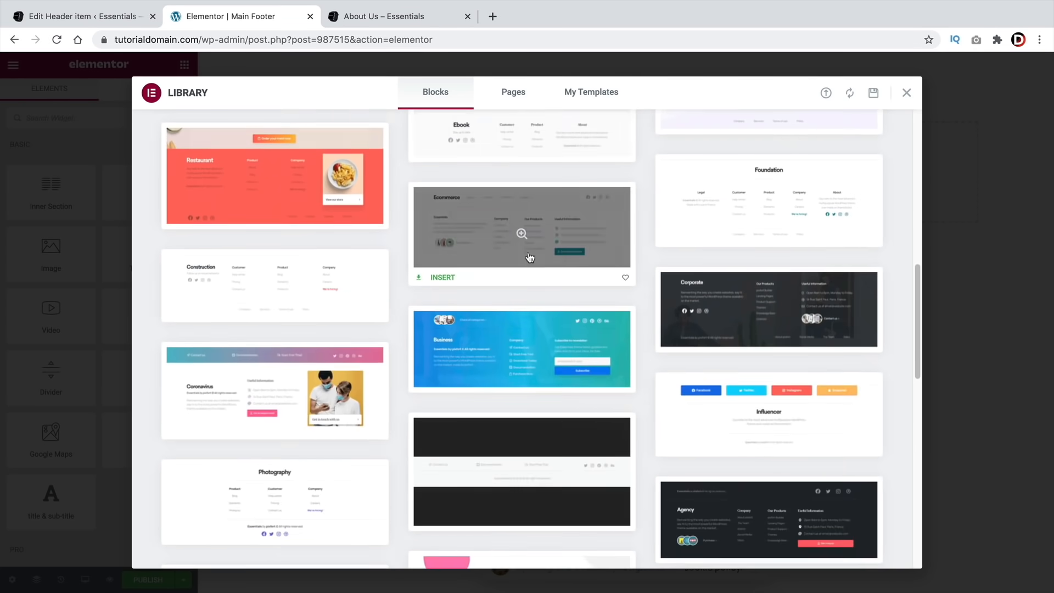
{"action": "scroll", "coordinate": [528, 269], "scroll_direction": "down", "scroll_amount": 5}
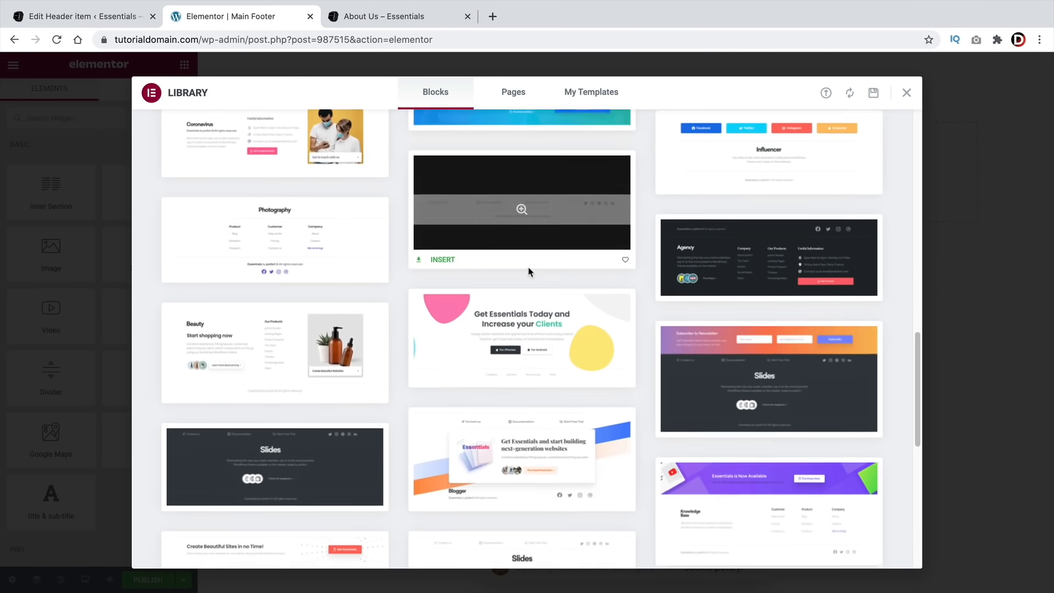
{"action": "scroll", "coordinate": [522, 279], "scroll_direction": "down", "scroll_amount": 3}
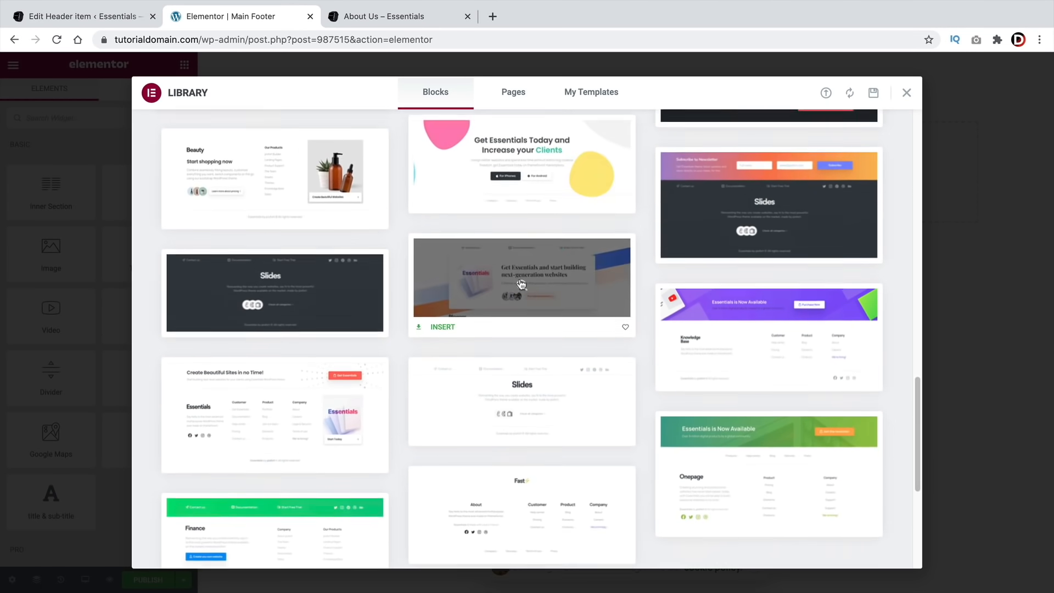
{"action": "scroll", "coordinate": [520, 282], "scroll_direction": "up", "scroll_amount": 10}
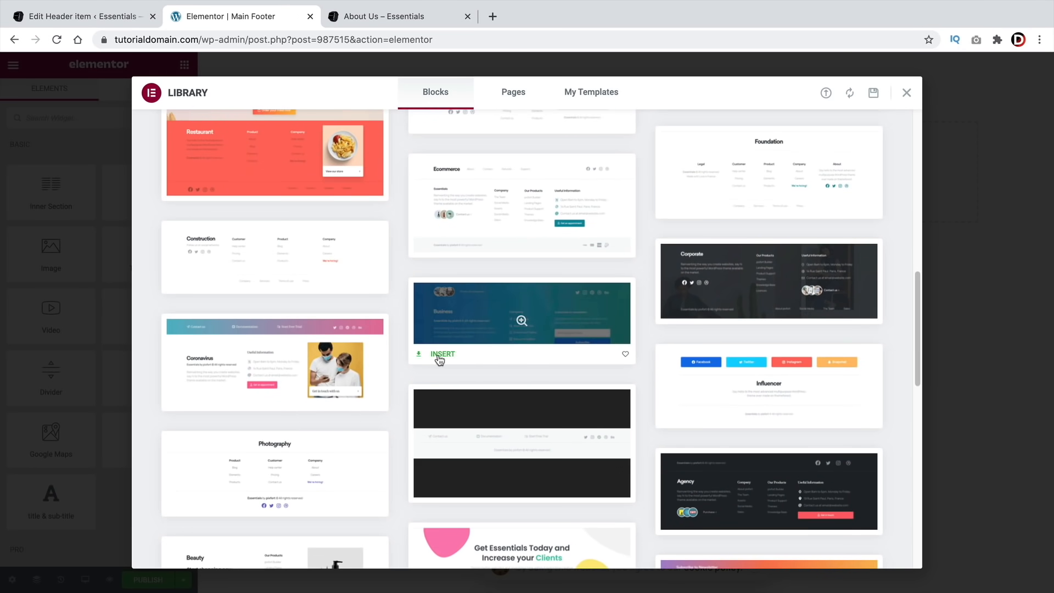
{"action": "left_click", "coordinate": [441, 354]}
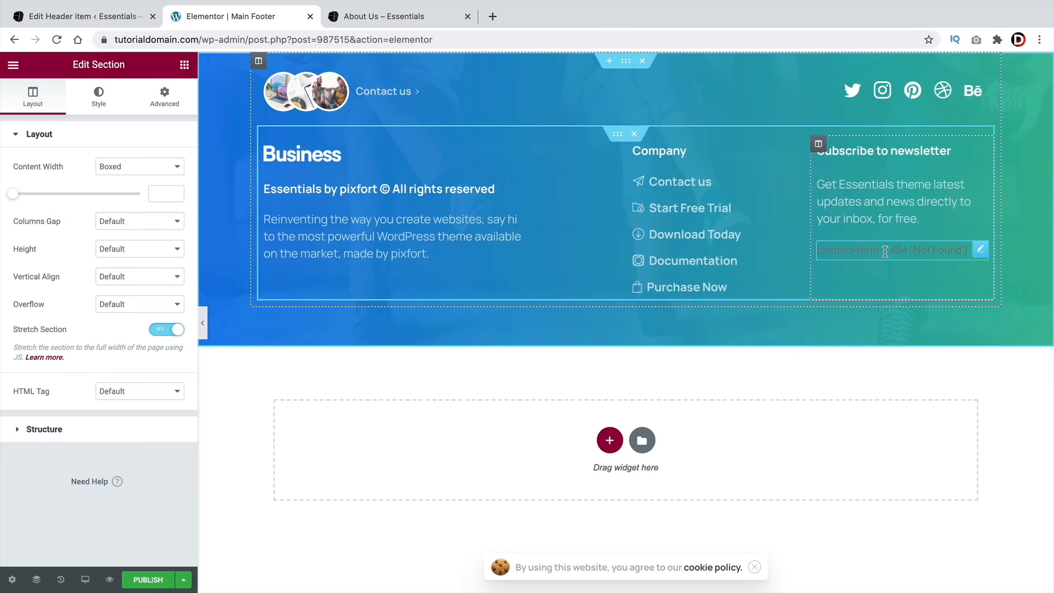
Delete the broken contact-form shortcode widget, publish Main Footer, and switch to the About Us tab.
{"action": "right_click", "coordinate": [981, 252]}
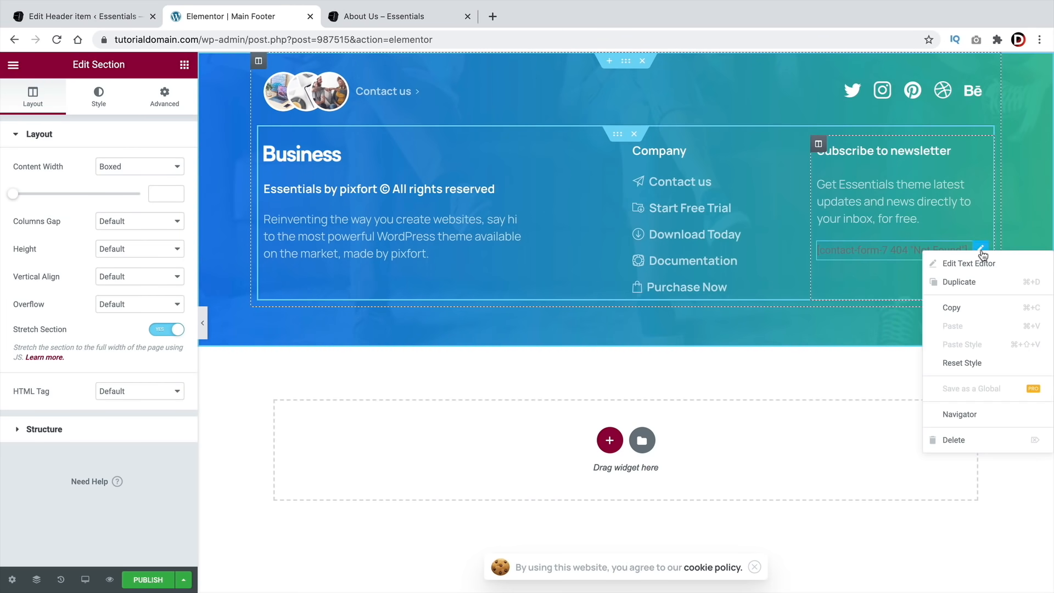
{"action": "left_click", "coordinate": [972, 439]}
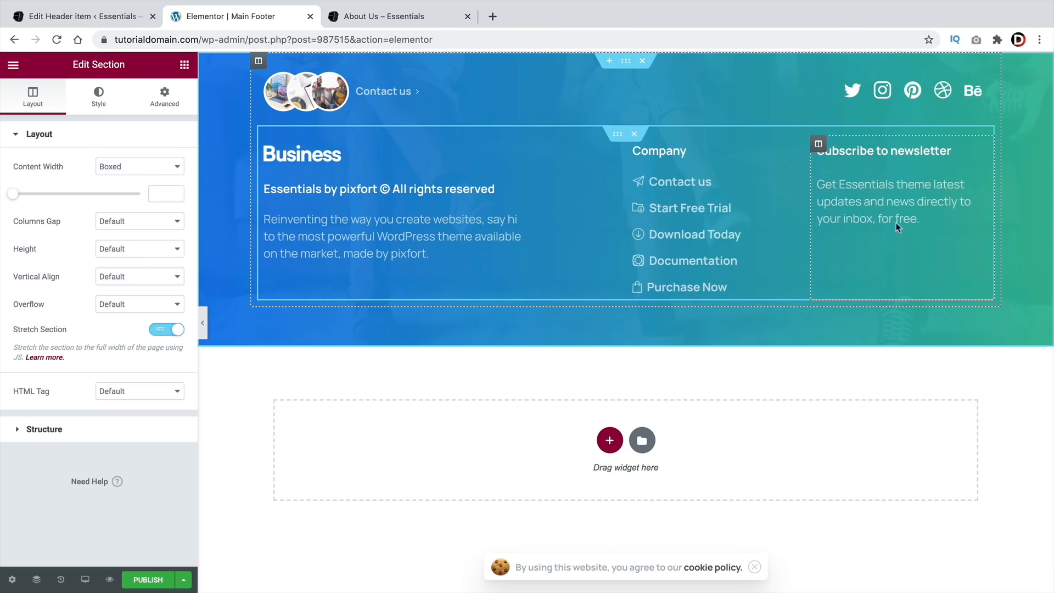
{"action": "left_click", "coordinate": [159, 582]}
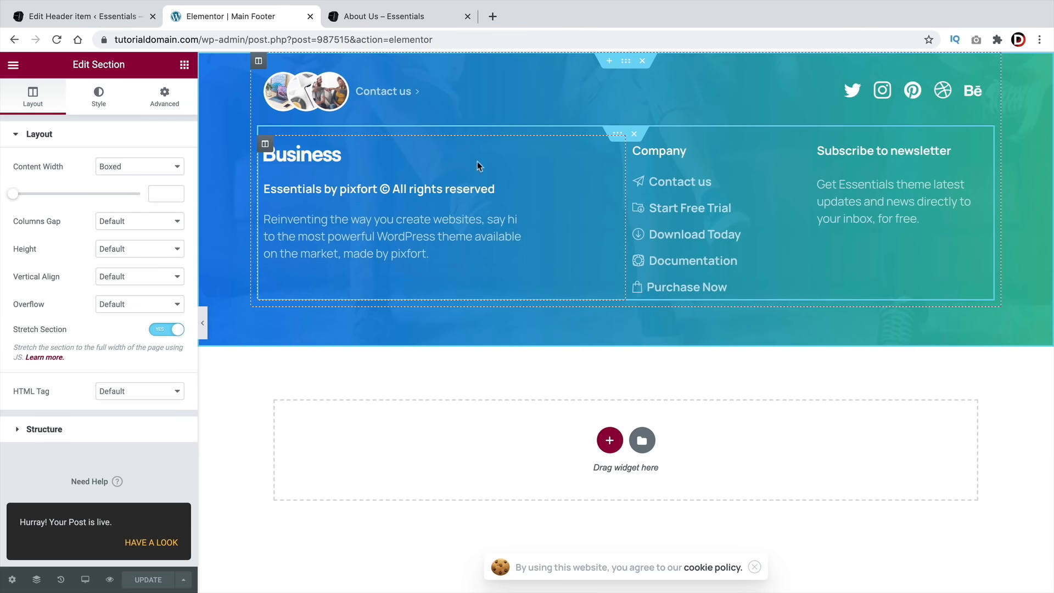
{"action": "left_click", "coordinate": [414, 21]}
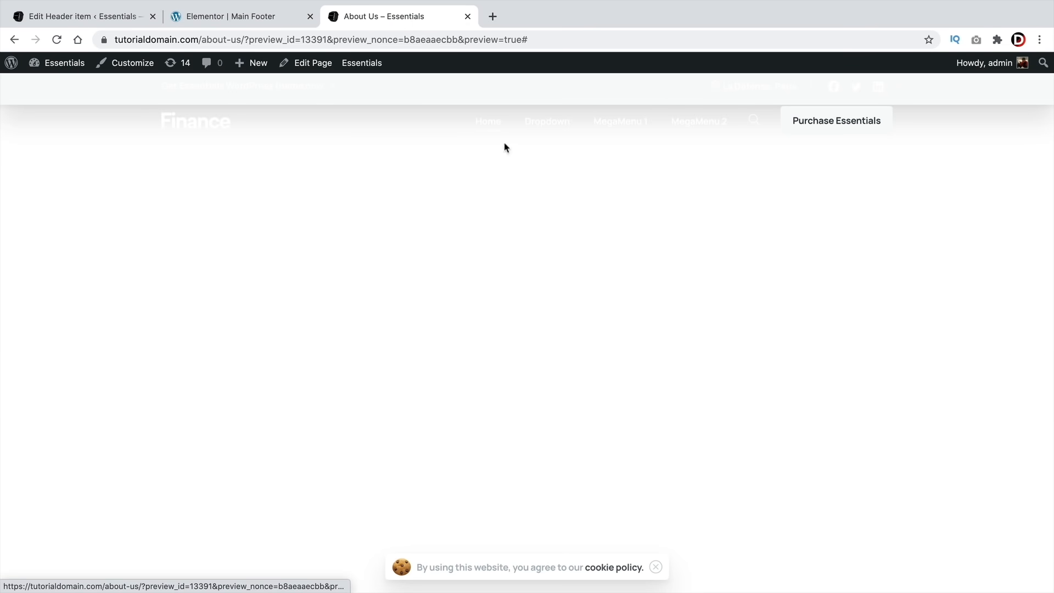
Set the homepage's PixFort Custom Footer to Main Footer, update the page, and view it.
{"action": "left_click", "coordinate": [209, 134]}
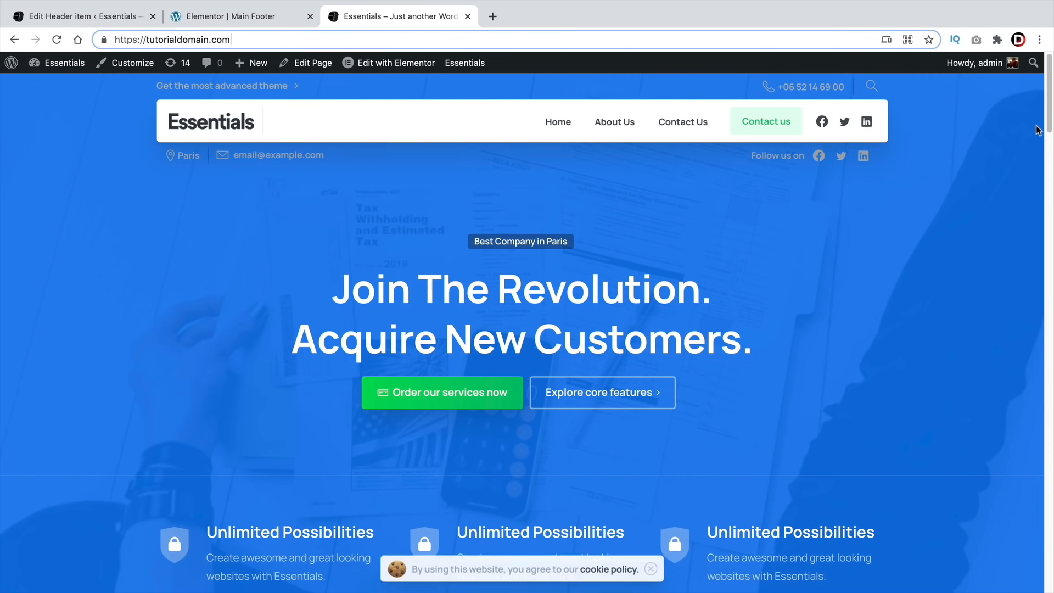
{"action": "left_click_drag", "start_coordinate": [1037, 130], "coordinate": [1036, 577]}
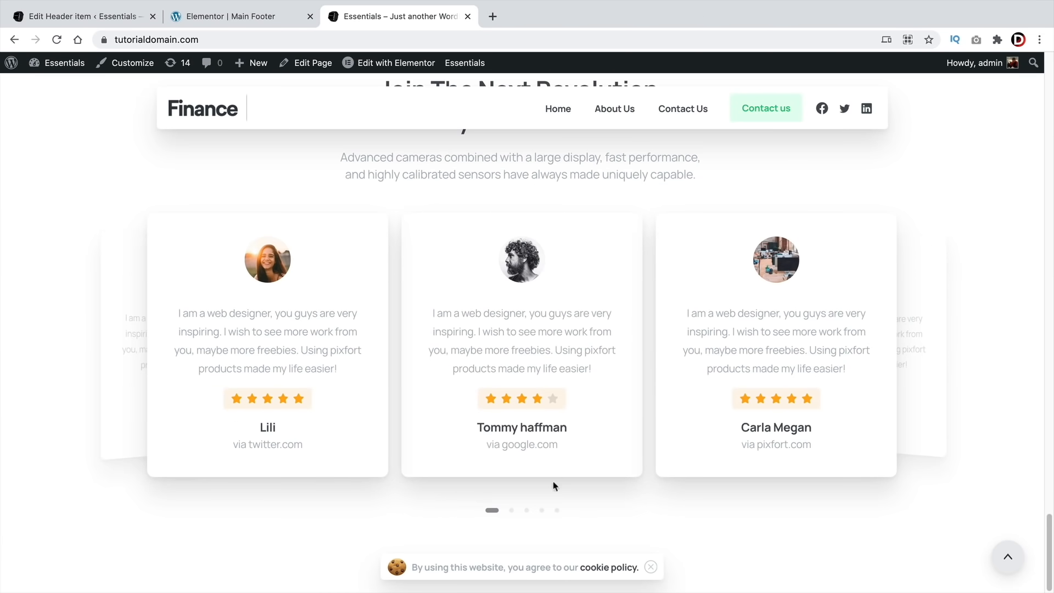
{"action": "left_click", "coordinate": [312, 64]}
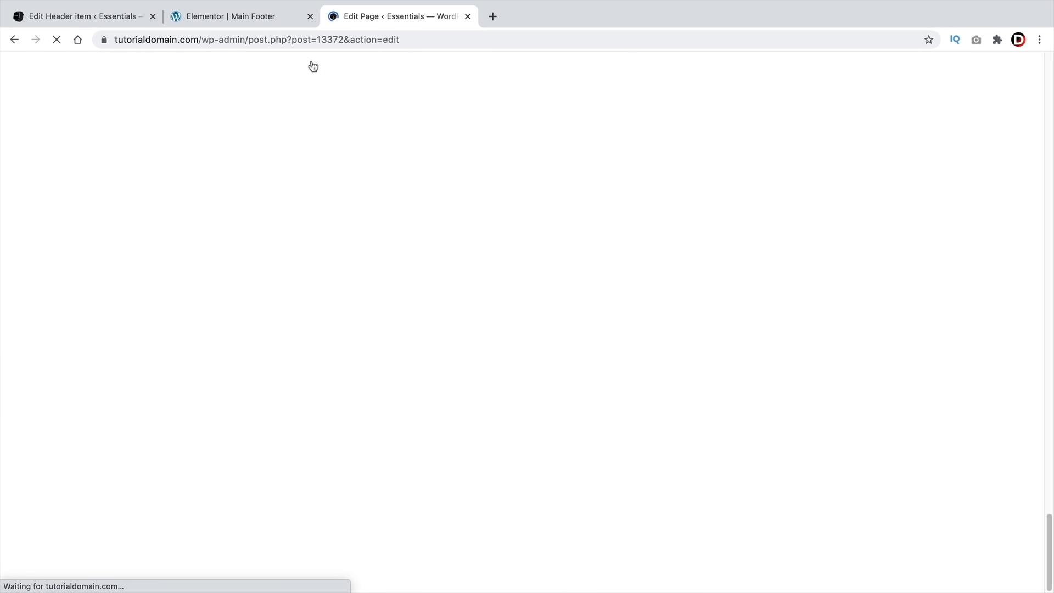
{"action": "scroll", "coordinate": [351, 163], "scroll_direction": "down", "scroll_amount": 6}
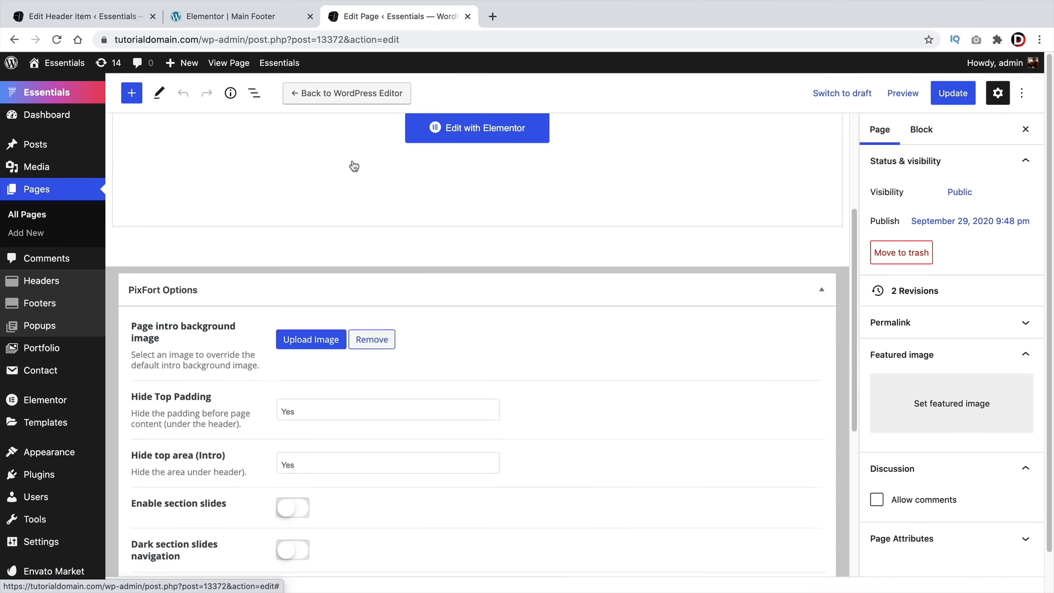
{"action": "scroll", "coordinate": [273, 225], "scroll_direction": "down", "scroll_amount": 3}
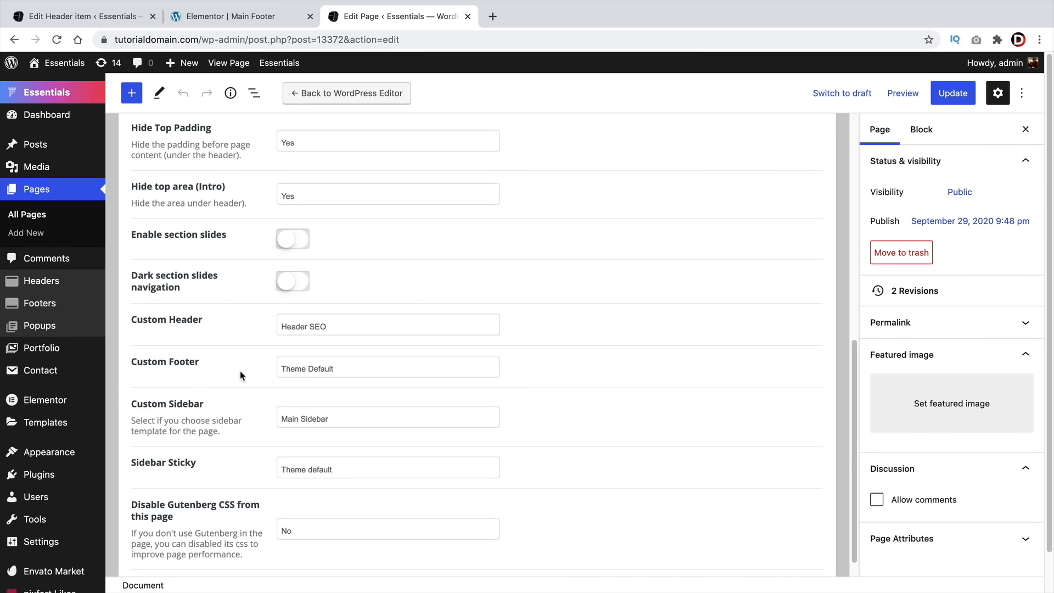
{"action": "left_click", "coordinate": [287, 367]}
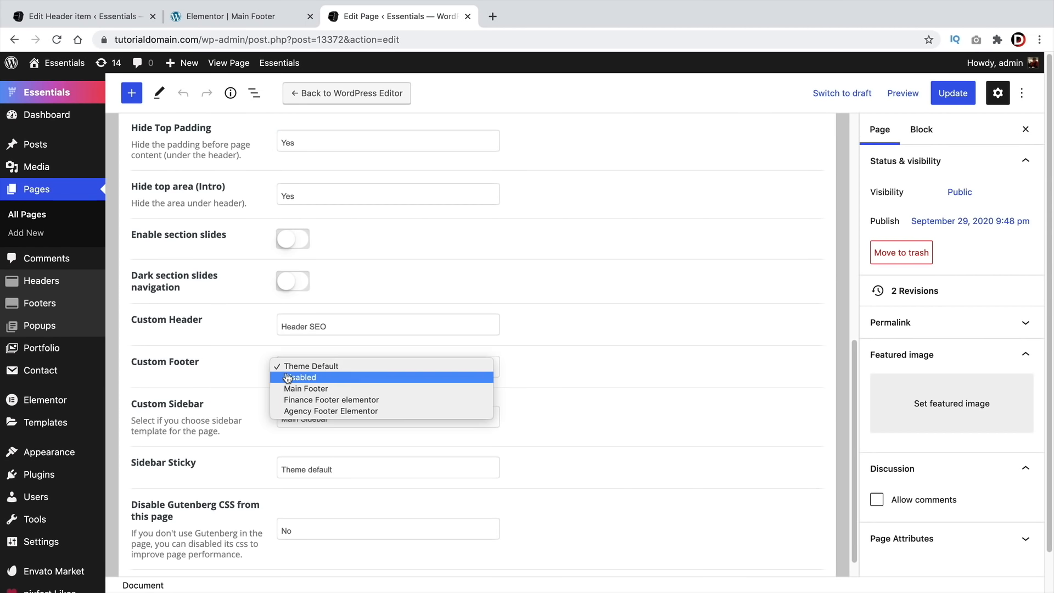
{"action": "left_click", "coordinate": [307, 393]}
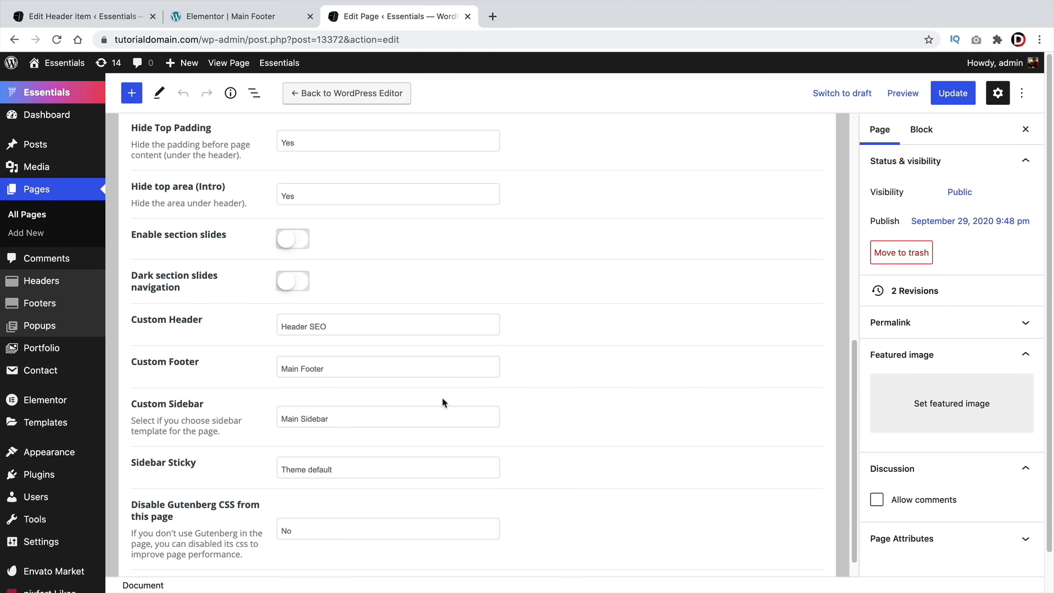
{"action": "left_click", "coordinate": [959, 95]}
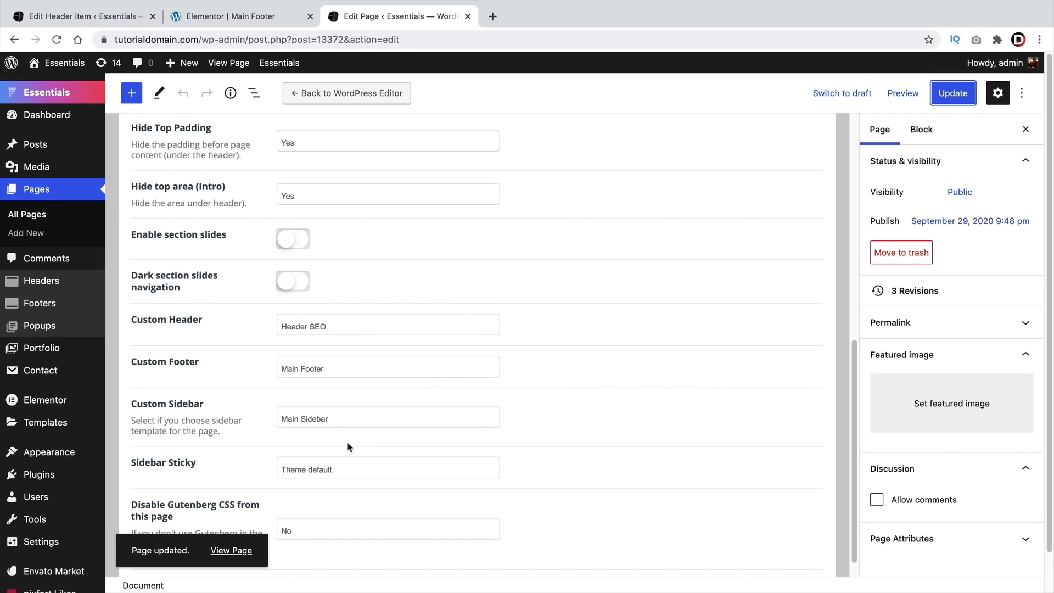
{"action": "left_click", "coordinate": [239, 549]}
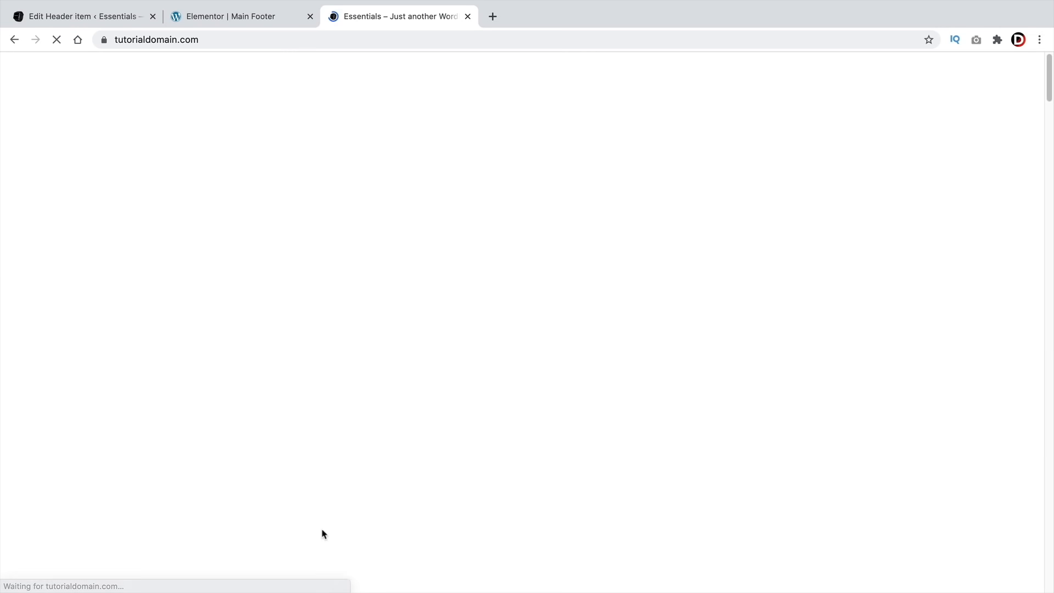
{"action": "scroll", "coordinate": [878, 285], "scroll_direction": "down", "scroll_amount": 8}
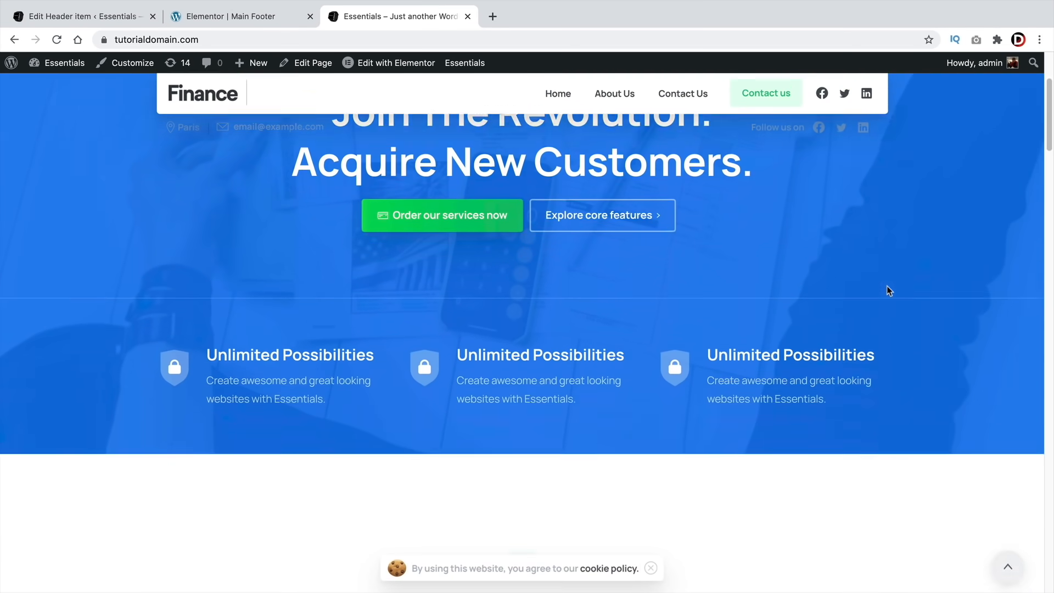
{"action": "scroll", "coordinate": [905, 300], "scroll_direction": "down", "scroll_amount": 20}
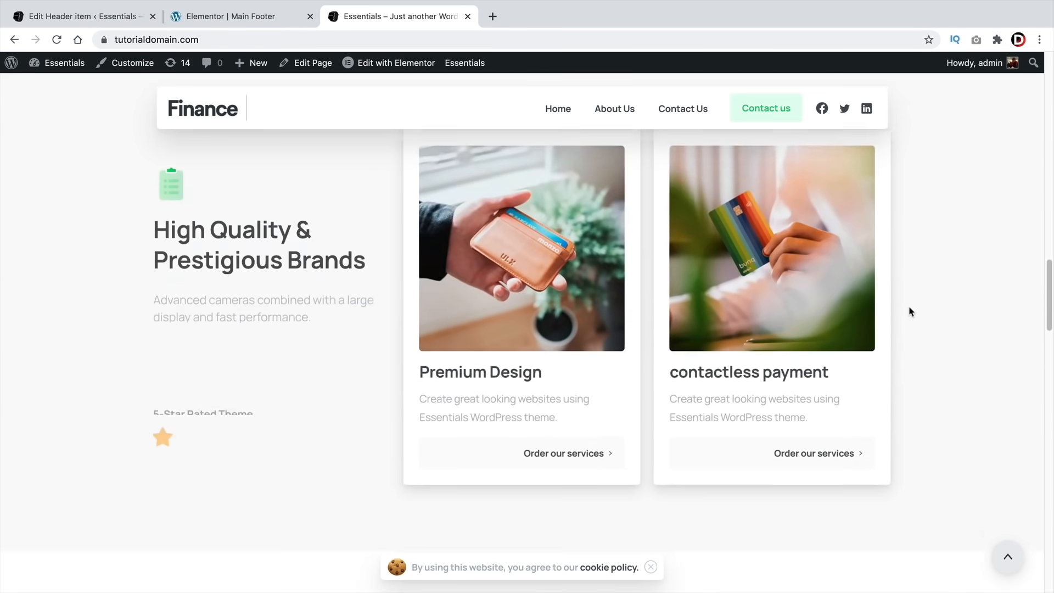
{"action": "scroll", "coordinate": [909, 312], "scroll_direction": "down", "scroll_amount": 20}
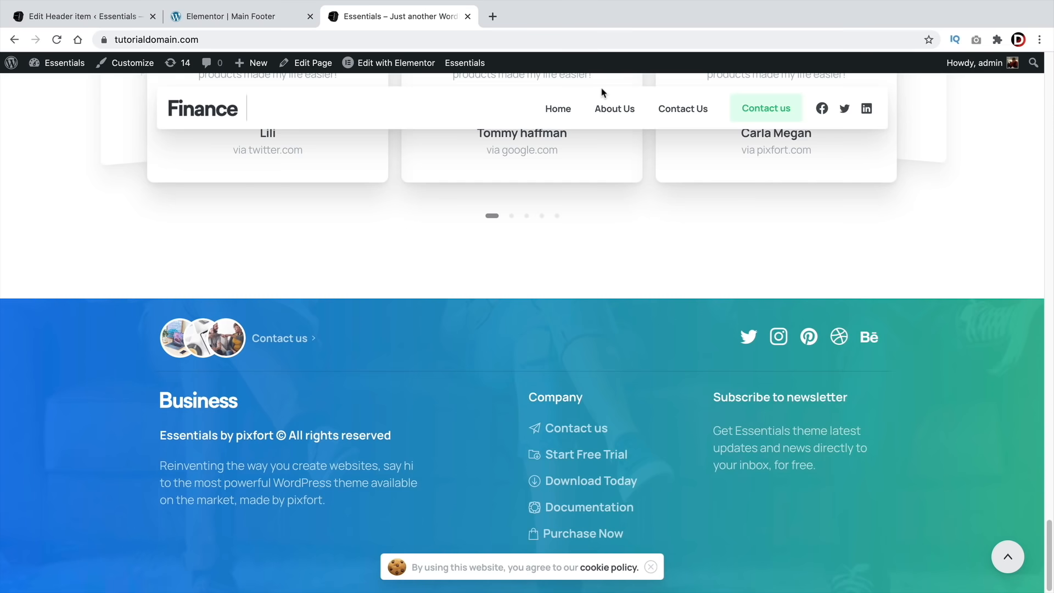
{"action": "left_click", "coordinate": [607, 117]}
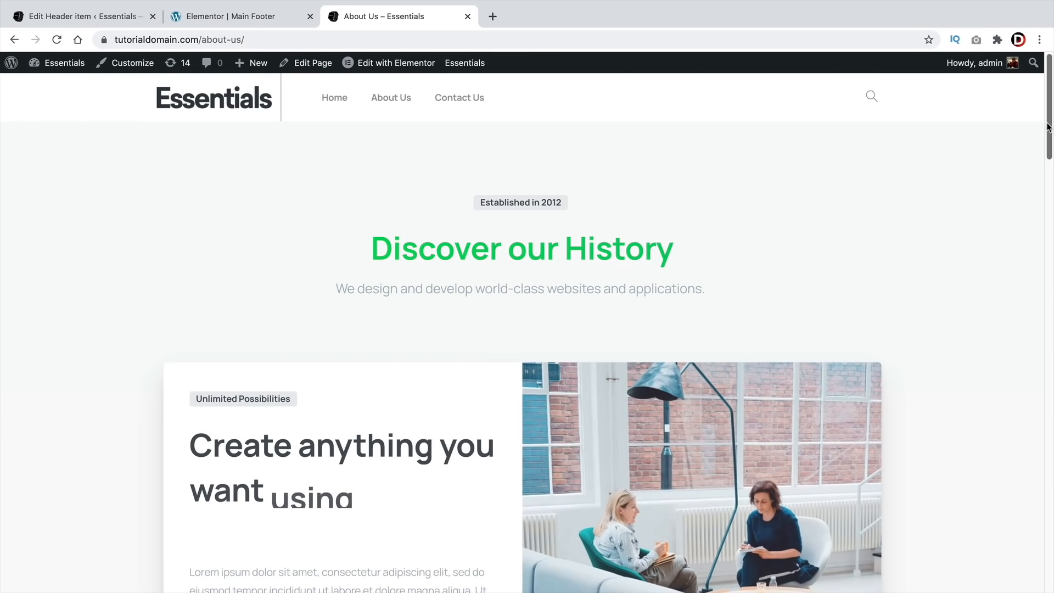
{"action": "scroll", "coordinate": [1049, 184], "scroll_direction": "down", "scroll_amount": 2}
{"action": "left_click_drag", "start_coordinate": [1049, 183], "coordinate": [1030, 566]}
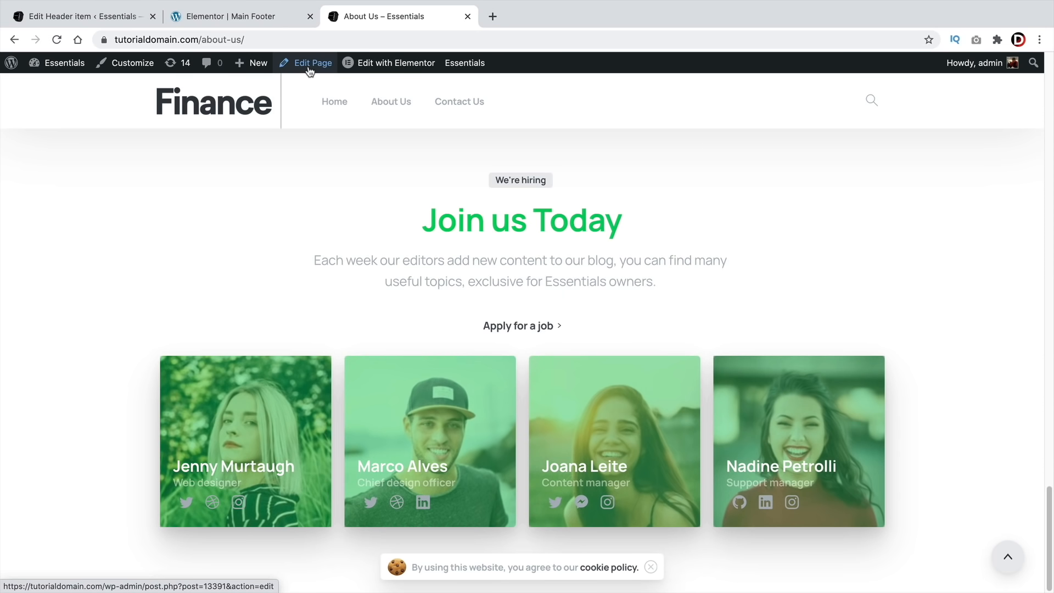
{"action": "left_click", "coordinate": [344, 106]}
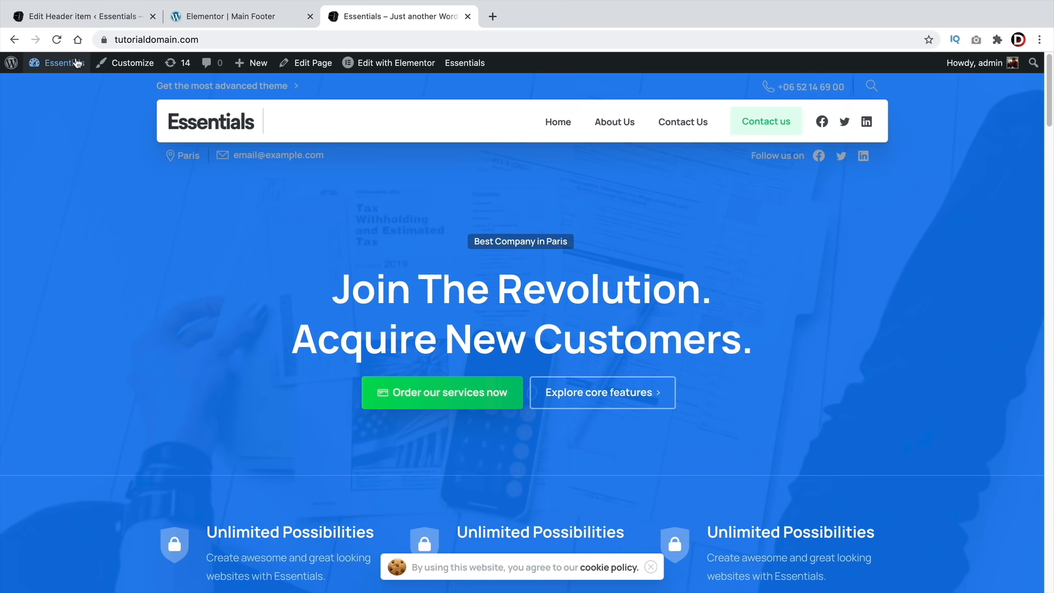
Review Header 2 - About's style and sticky settings, then check the live homepage.
{"action": "mouse_move", "coordinate": [60, 62]}
{"action": "left_click", "coordinate": [72, 90]}
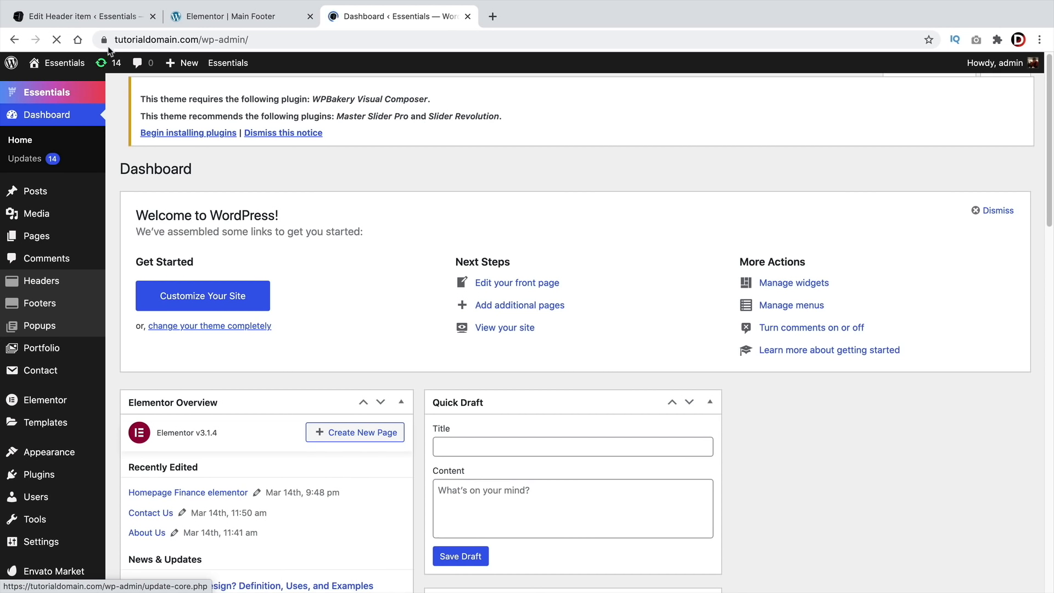
{"action": "left_click", "coordinate": [113, 16]}
{"action": "scroll", "coordinate": [306, 282], "scroll_direction": "down", "scroll_amount": 2}
{"action": "scroll", "coordinate": [306, 282], "scroll_direction": "down", "scroll_amount": 5}
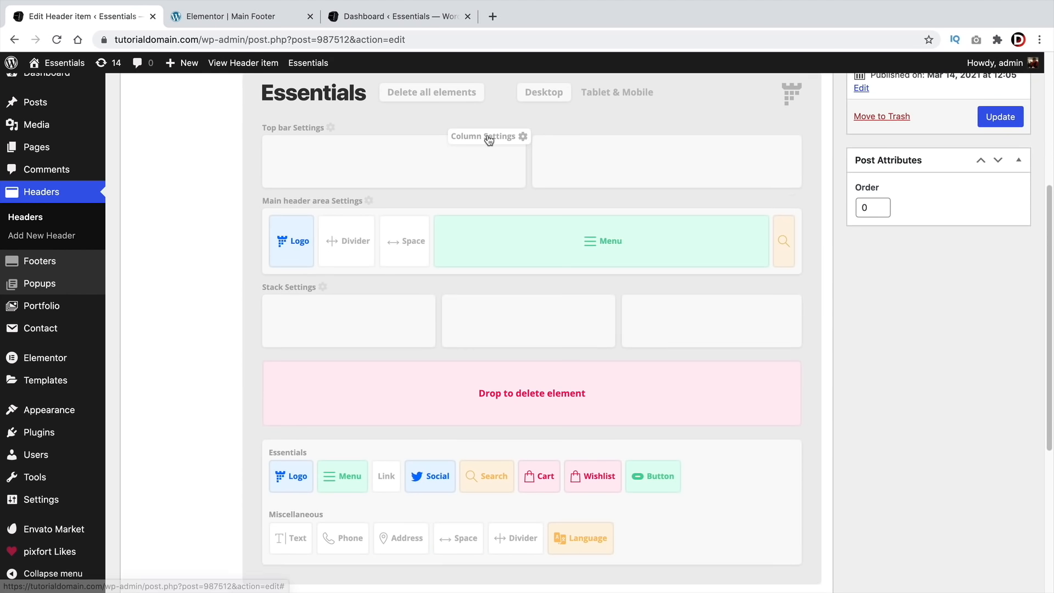
{"action": "scroll", "coordinate": [520, 169], "scroll_direction": "down", "scroll_amount": 5}
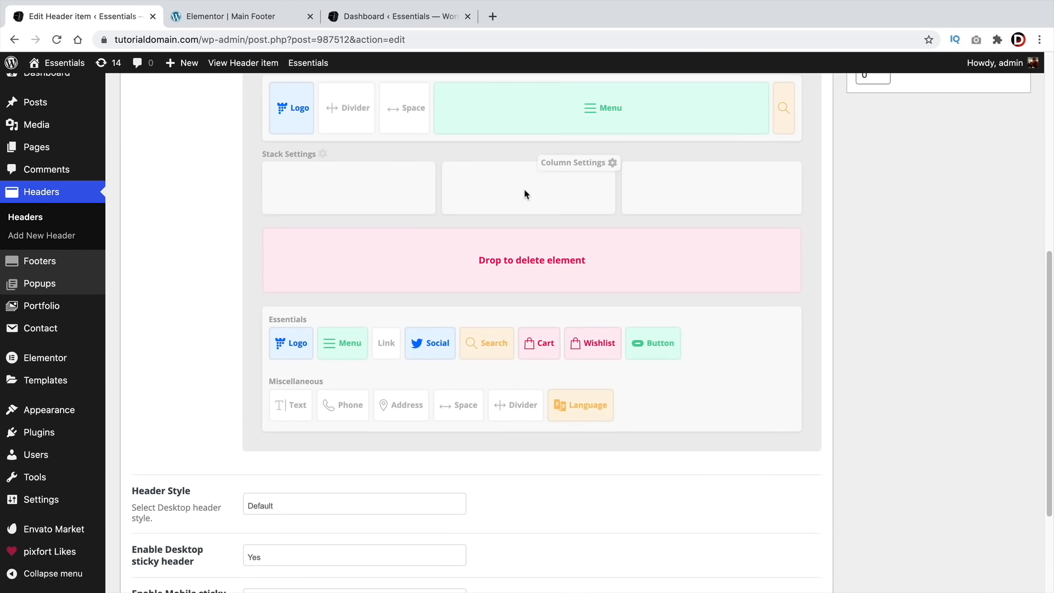
{"action": "scroll", "coordinate": [524, 190], "scroll_direction": "down", "scroll_amount": 2}
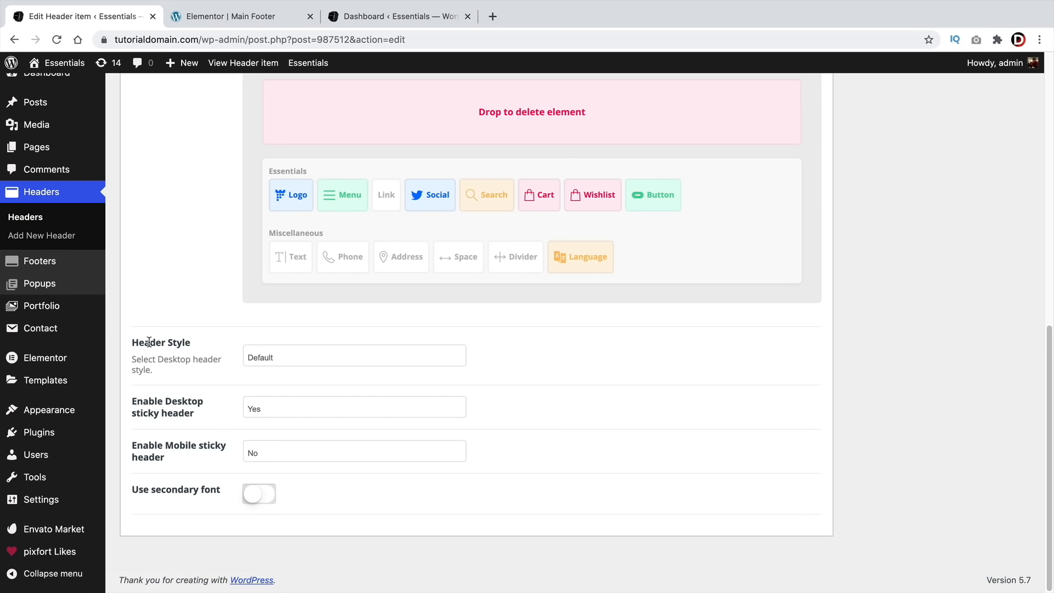
{"action": "left_click_drag", "start_coordinate": [149, 341], "coordinate": [182, 342]}
{"action": "left_click_drag", "start_coordinate": [133, 402], "coordinate": [179, 416]}
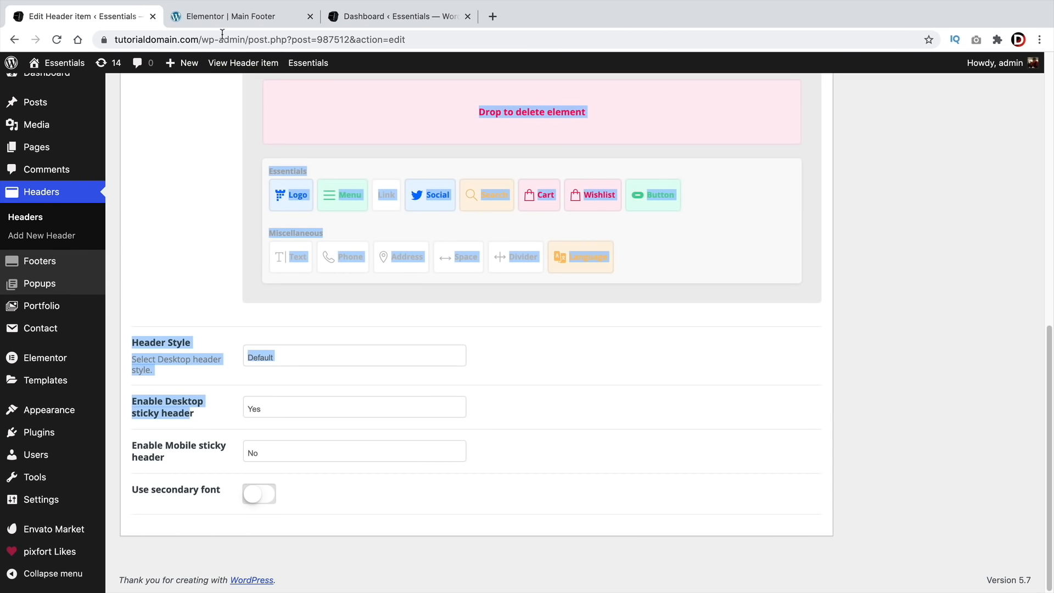
{"action": "left_click", "coordinate": [227, 16]}
{"action": "left_click", "coordinate": [369, 18]}
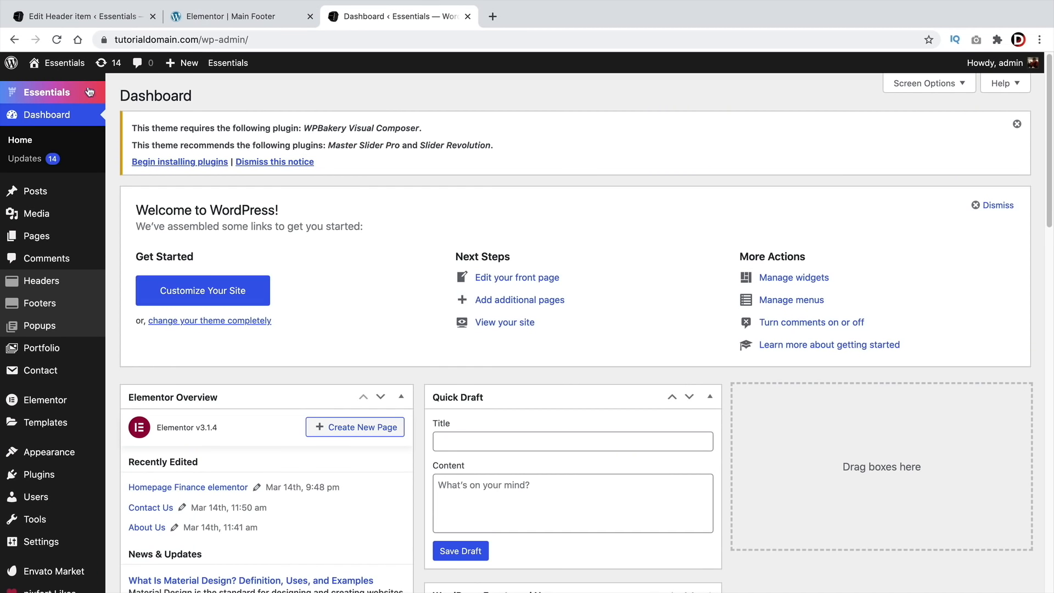
{"action": "left_click", "coordinate": [57, 88]}
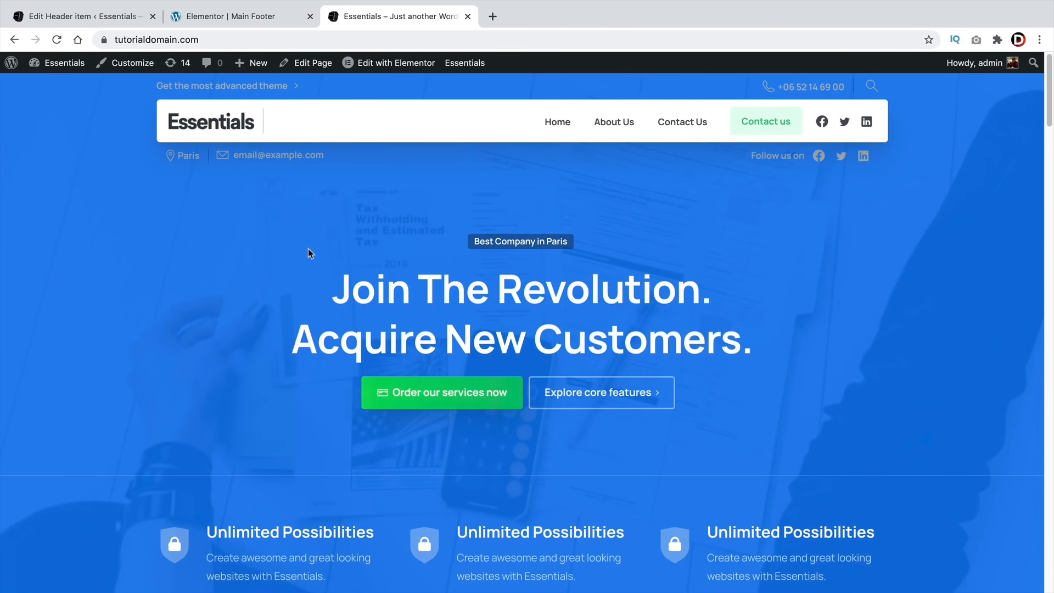
{"action": "scroll", "coordinate": [308, 248], "scroll_direction": "down", "scroll_amount": 3}
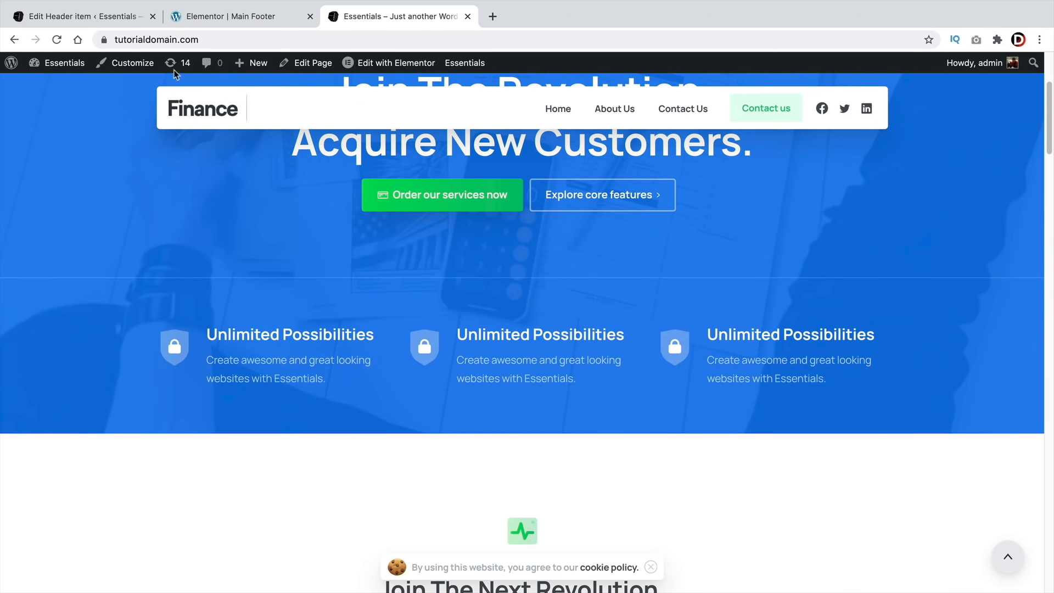
Keep desktop sticky header at Yes, dismiss the plugin notice, and go to Dashboard Home.
{"action": "left_click", "coordinate": [110, 16]}
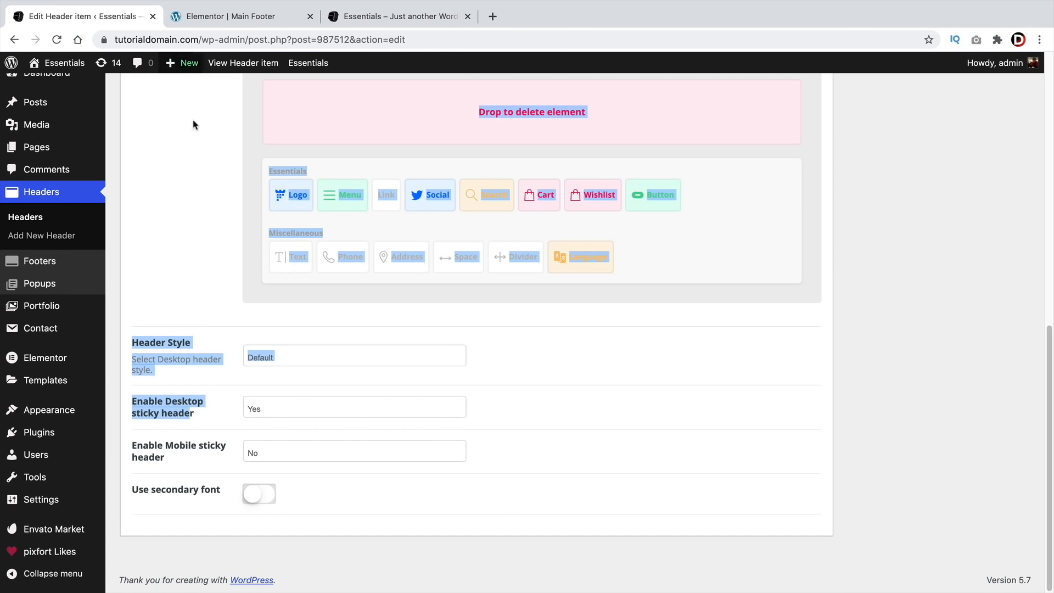
{"action": "left_click", "coordinate": [277, 412]}
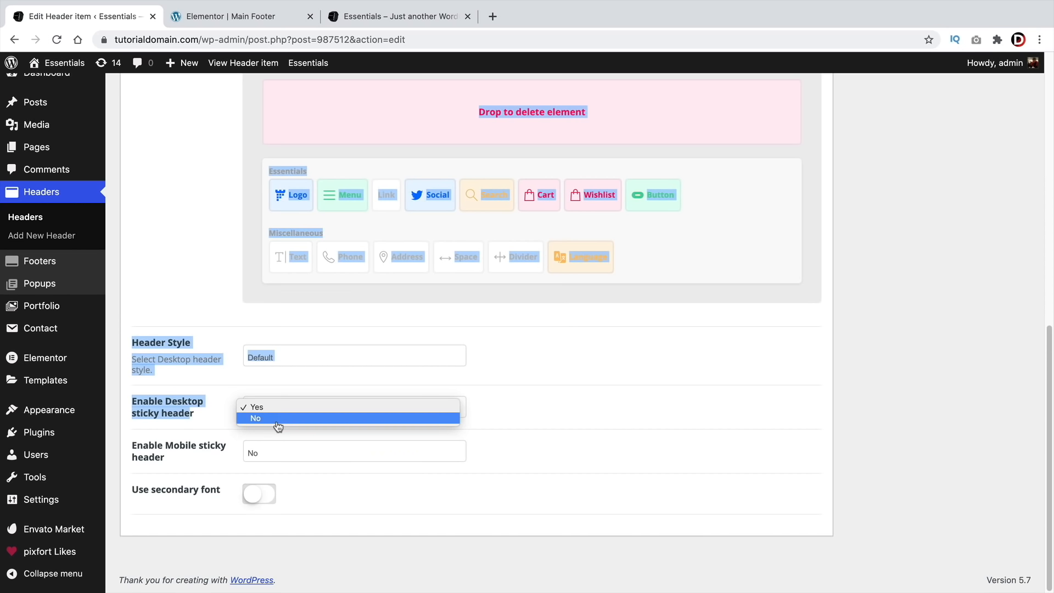
{"action": "left_click", "coordinate": [542, 396]}
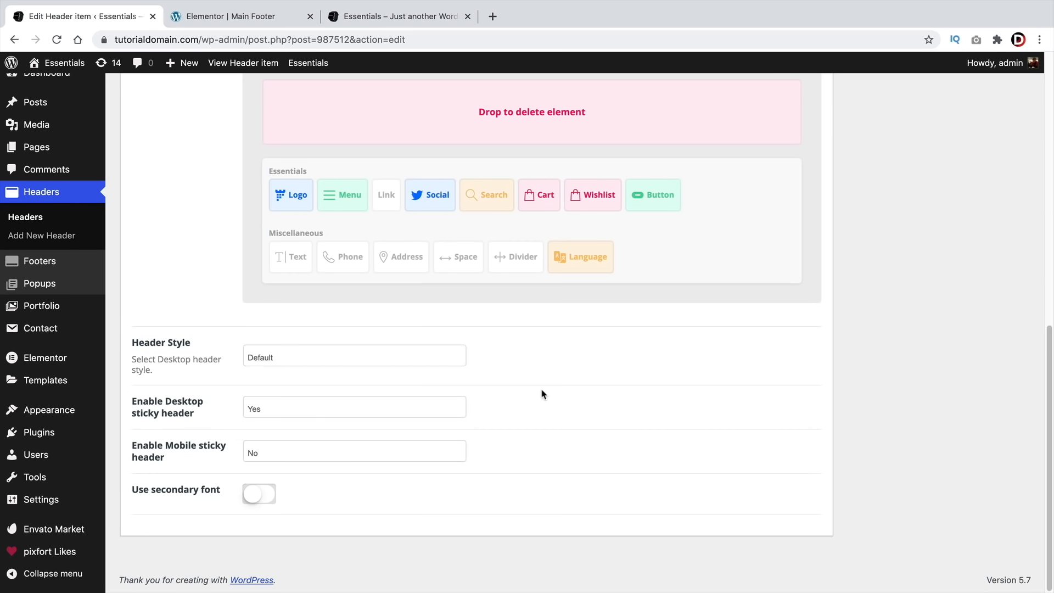
{"action": "scroll", "coordinate": [423, 377], "scroll_direction": "up", "scroll_amount": 10}
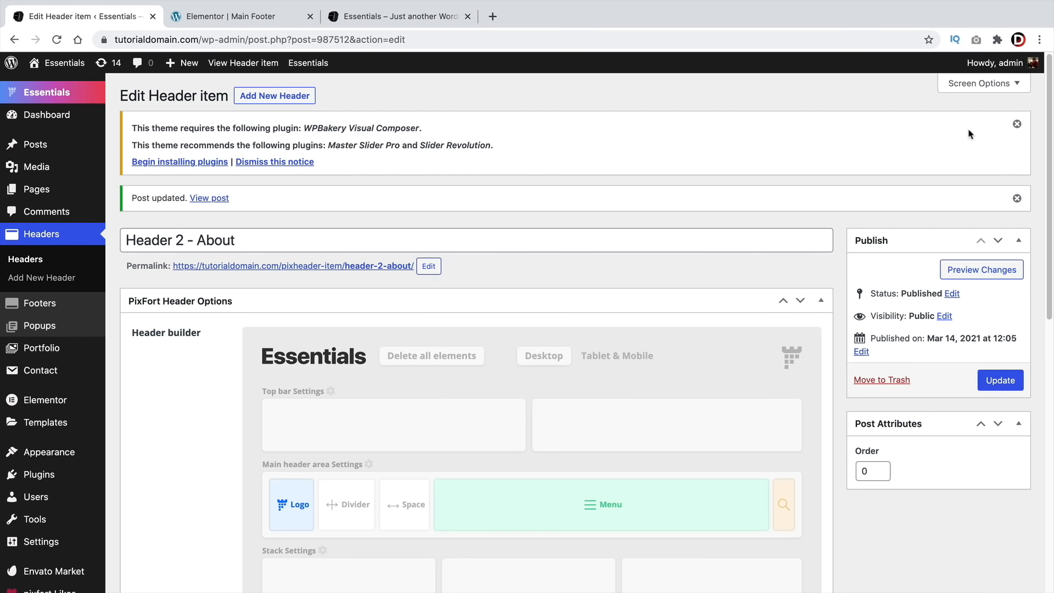
{"action": "left_click", "coordinate": [1016, 124]}
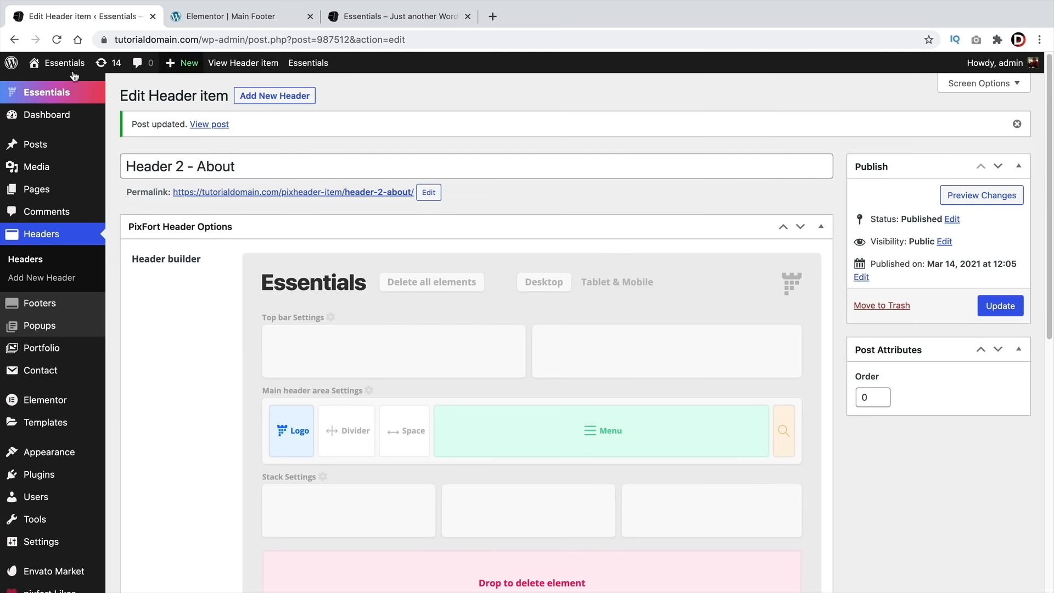
{"action": "mouse_move", "coordinate": [60, 124]}
{"action": "left_click", "coordinate": [131, 118]}
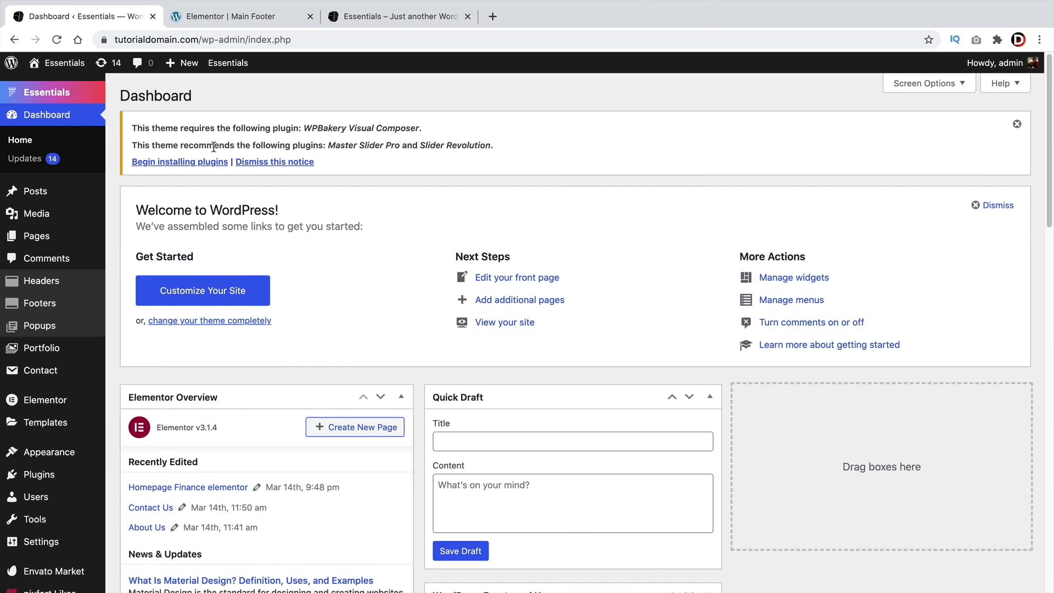
Dismiss the plugin notice, open Essentials Theme Options, and view the current Finance logo full size.
{"action": "left_click", "coordinate": [274, 162]}
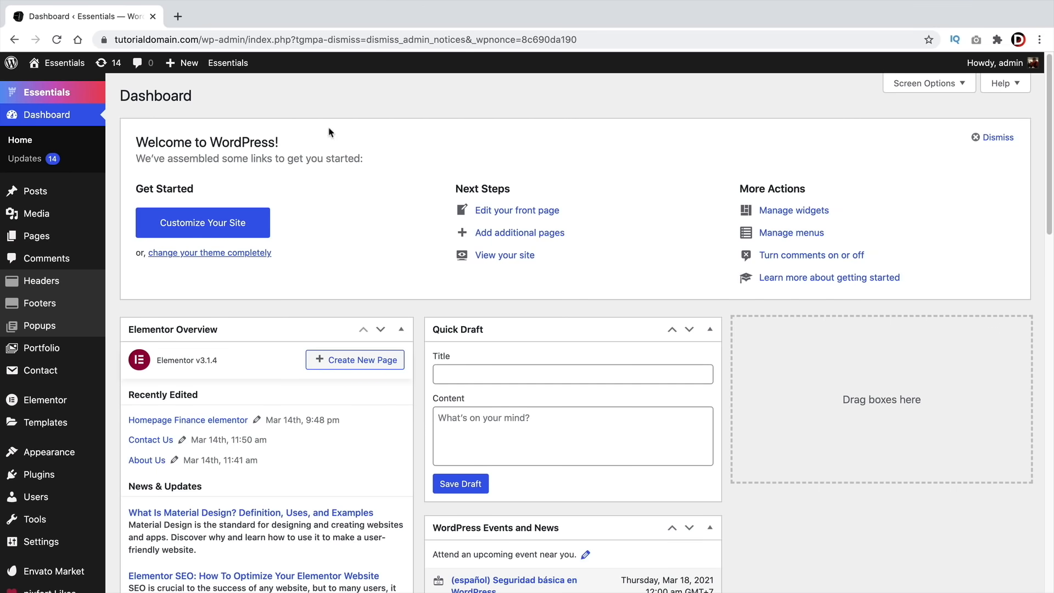
{"action": "mouse_move", "coordinate": [52, 97]}
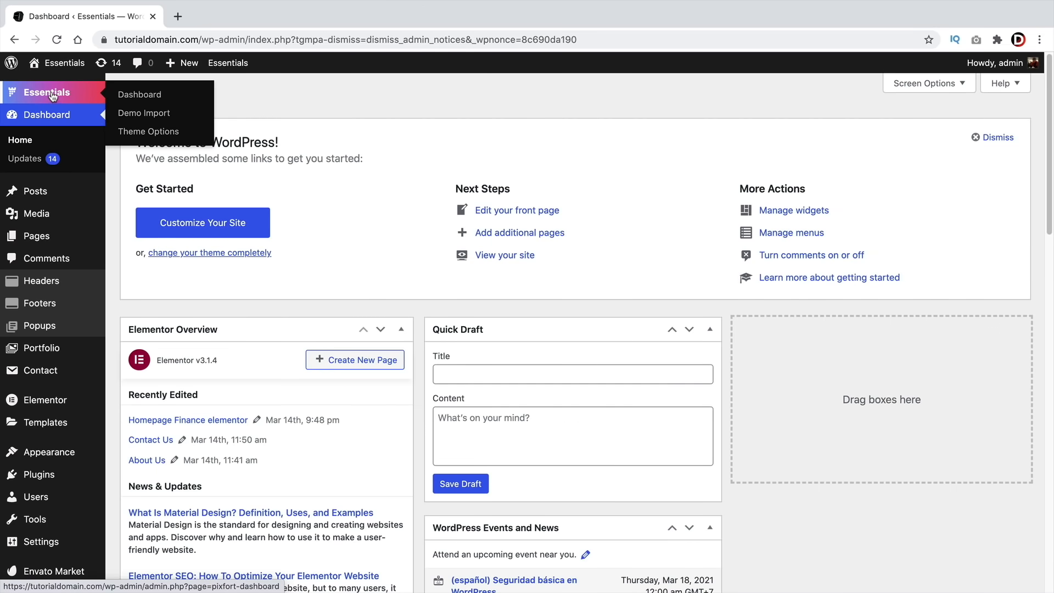
{"action": "left_click", "coordinate": [145, 136]}
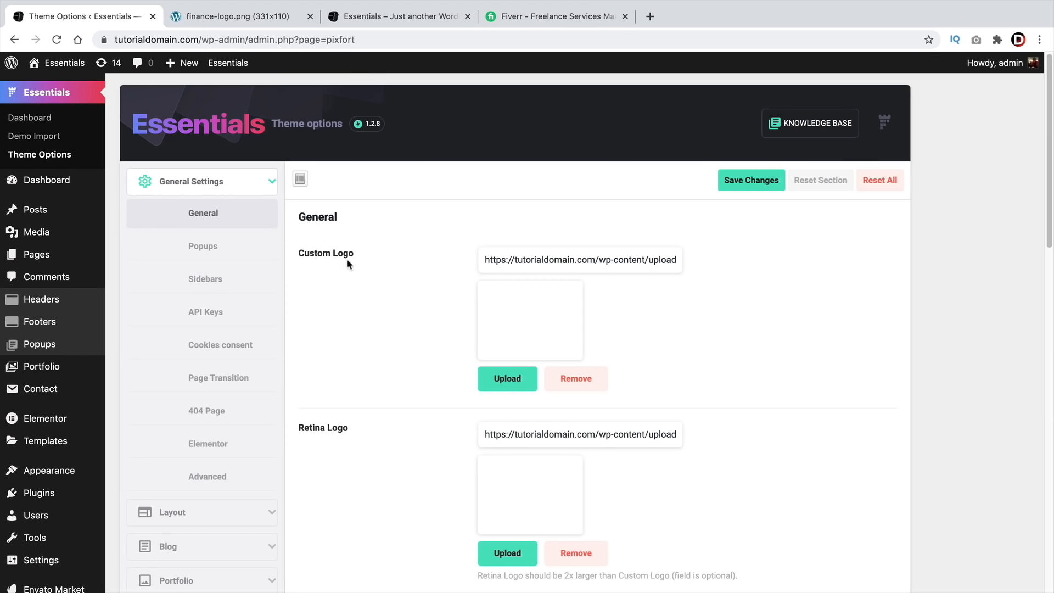
{"action": "left_click", "coordinate": [526, 325]}
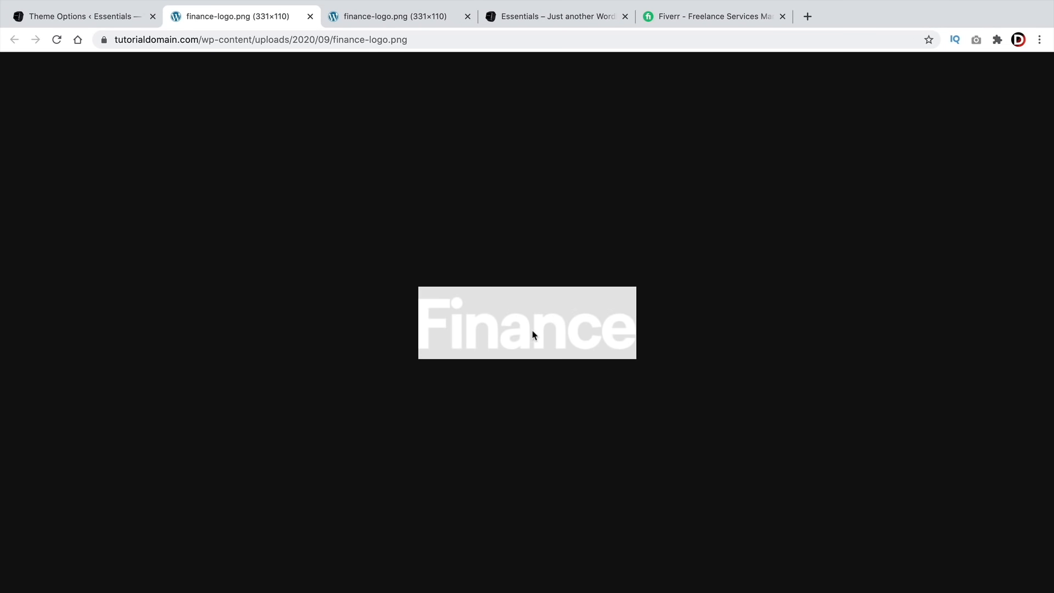
{"action": "left_click", "coordinate": [82, 16]}
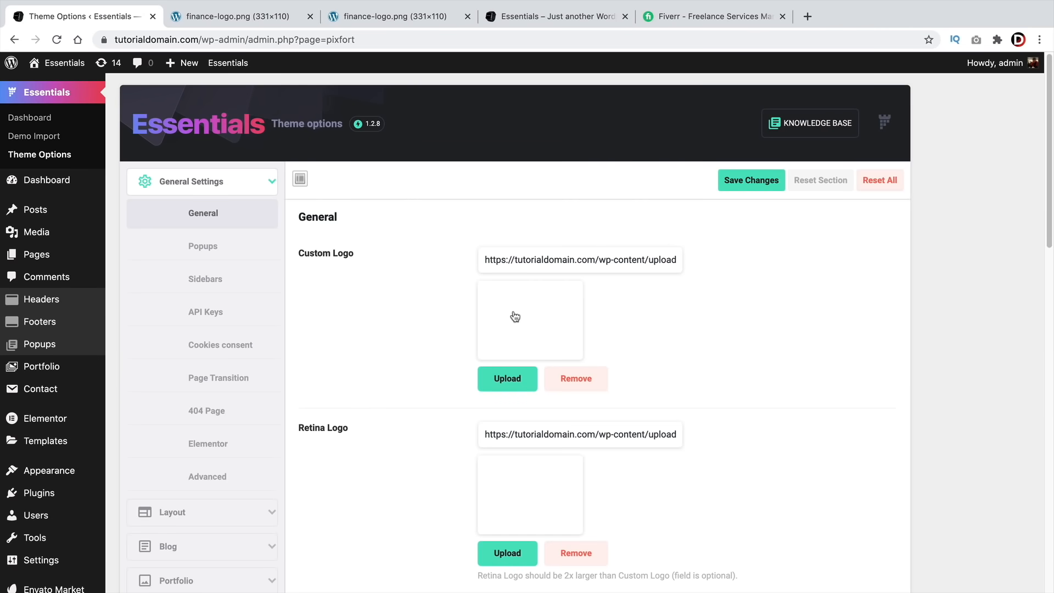
Select the pixfort image from the Media Library as the Custom Logo, then switch to Fiverr.
{"action": "left_click", "coordinate": [519, 381]}
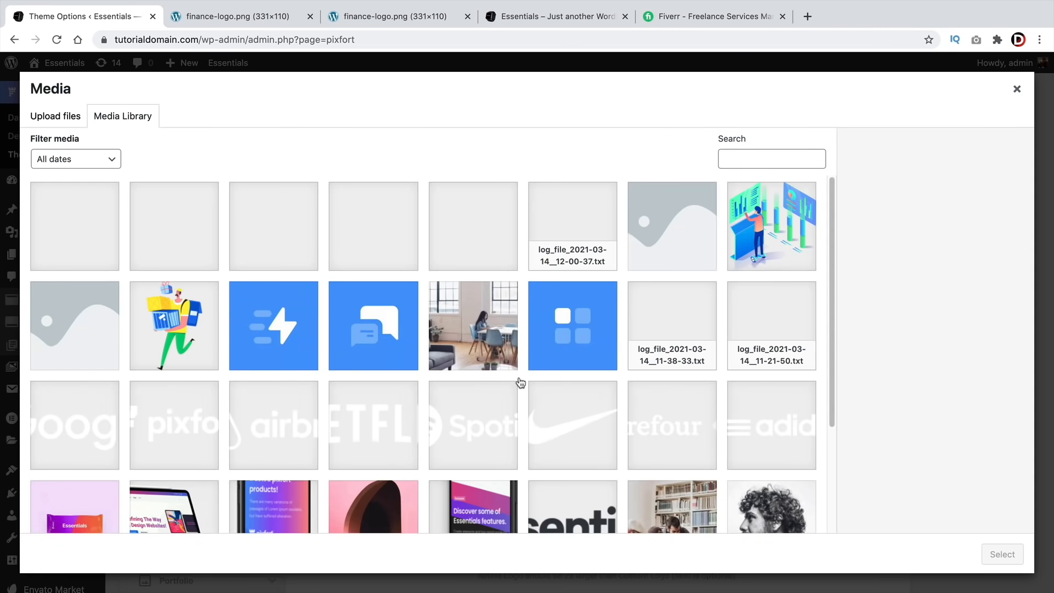
{"action": "scroll", "coordinate": [529, 392], "scroll_direction": "down", "scroll_amount": 3}
{"action": "scroll", "coordinate": [529, 388], "scroll_direction": "down", "scroll_amount": 3}
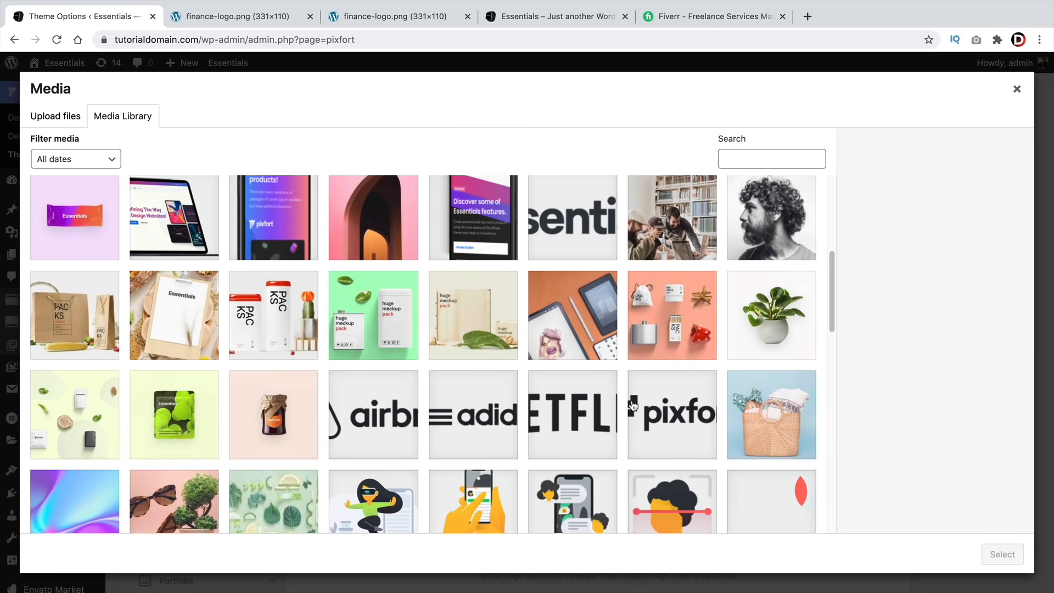
{"action": "left_click", "coordinate": [653, 408]}
{"action": "left_click", "coordinate": [997, 551]}
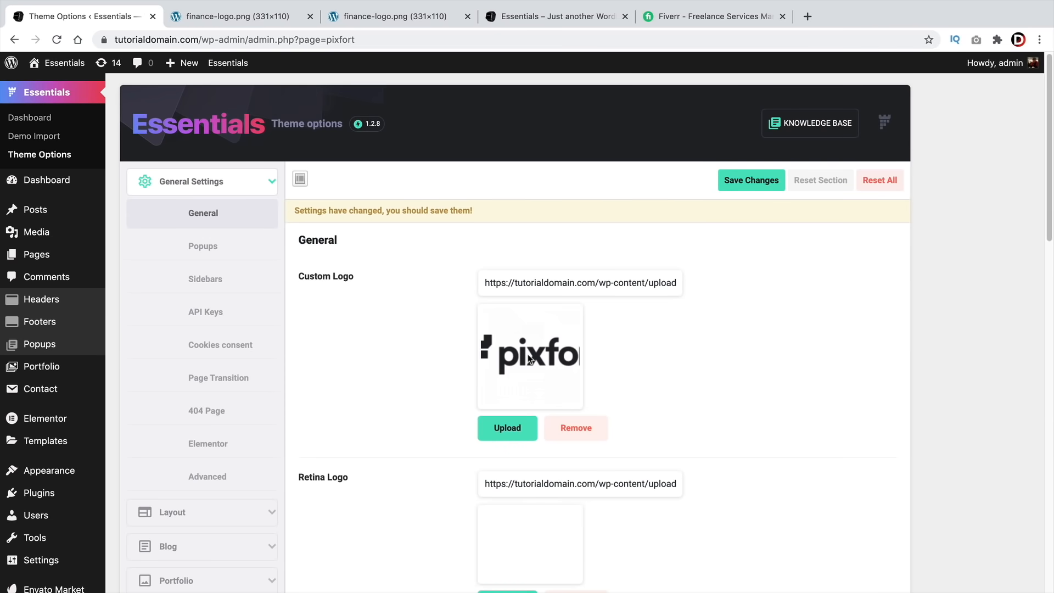
{"action": "left_click", "coordinate": [706, 16]}
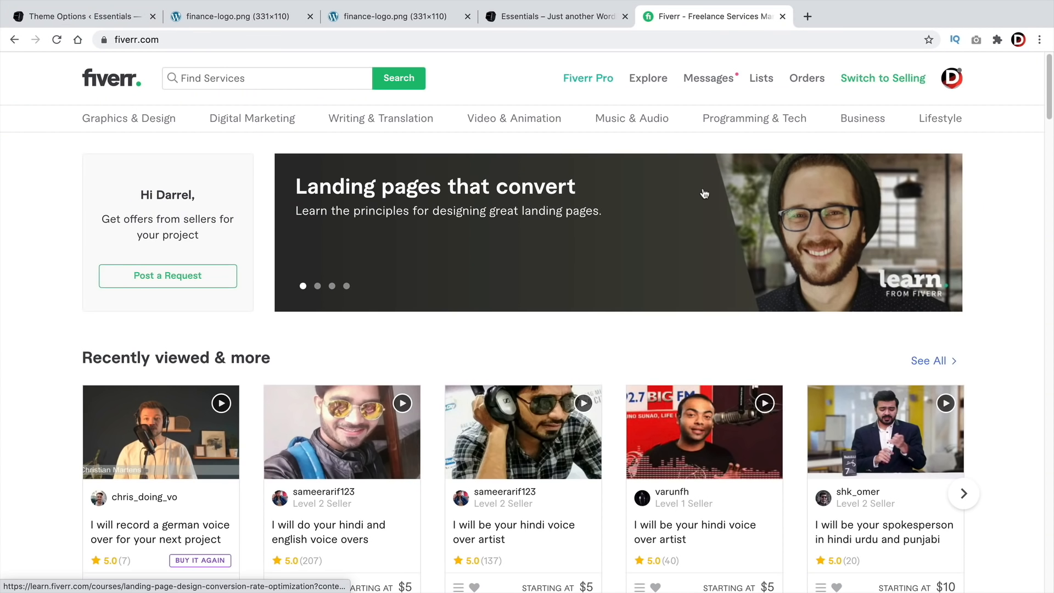
Search Fiverr for 'logo' and scroll through the logo design gigs and prices.
{"action": "left_click", "coordinate": [253, 79]}
{"action": "type", "text": "log"}
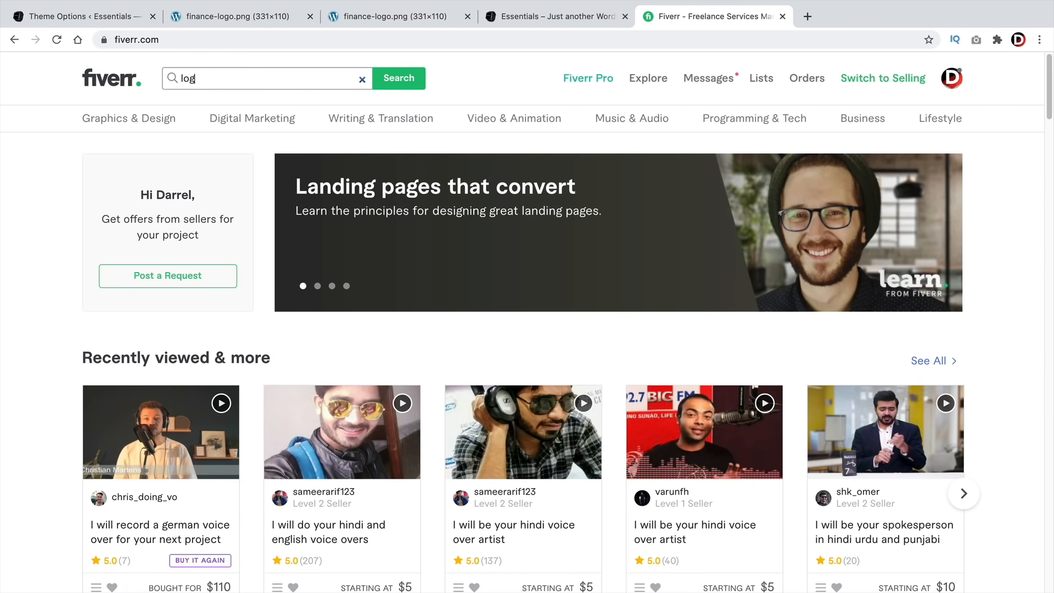
{"action": "type", "text": "o"}
{"action": "key", "text": "Return"}
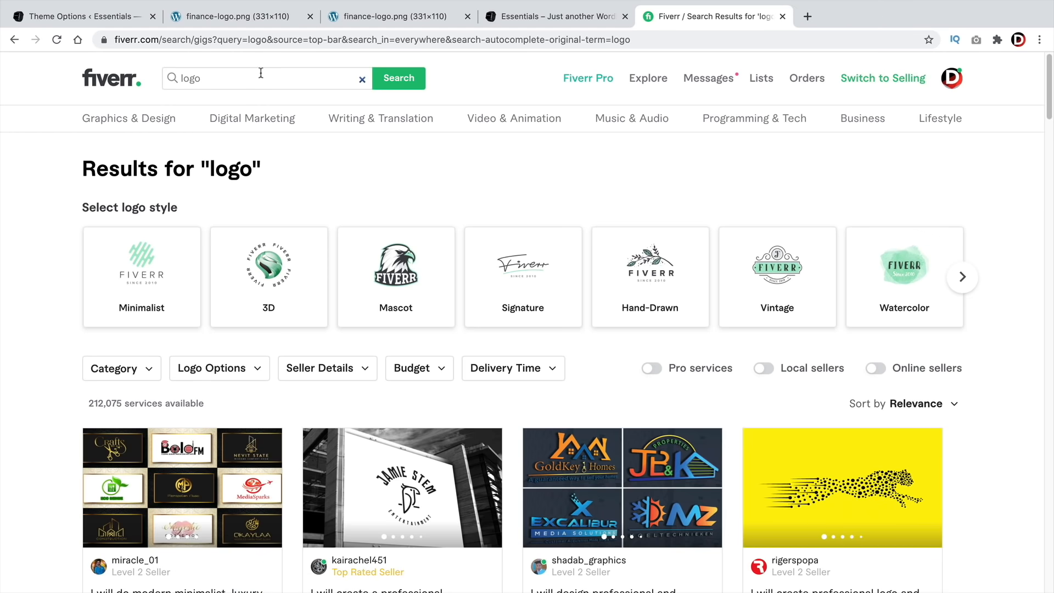
{"action": "mouse_move", "coordinate": [351, 117]}
{"action": "scroll", "coordinate": [460, 326], "scroll_direction": "down", "scroll_amount": 1}
{"action": "scroll", "coordinate": [460, 326], "scroll_direction": "down", "scroll_amount": 2}
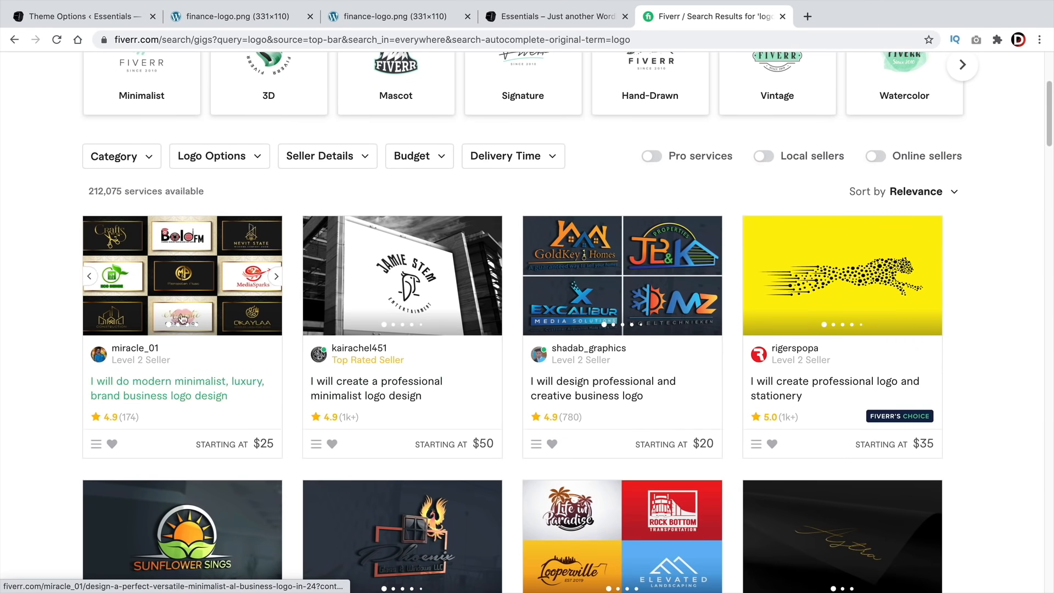
{"action": "scroll", "coordinate": [812, 330], "scroll_direction": "down", "scroll_amount": 5}
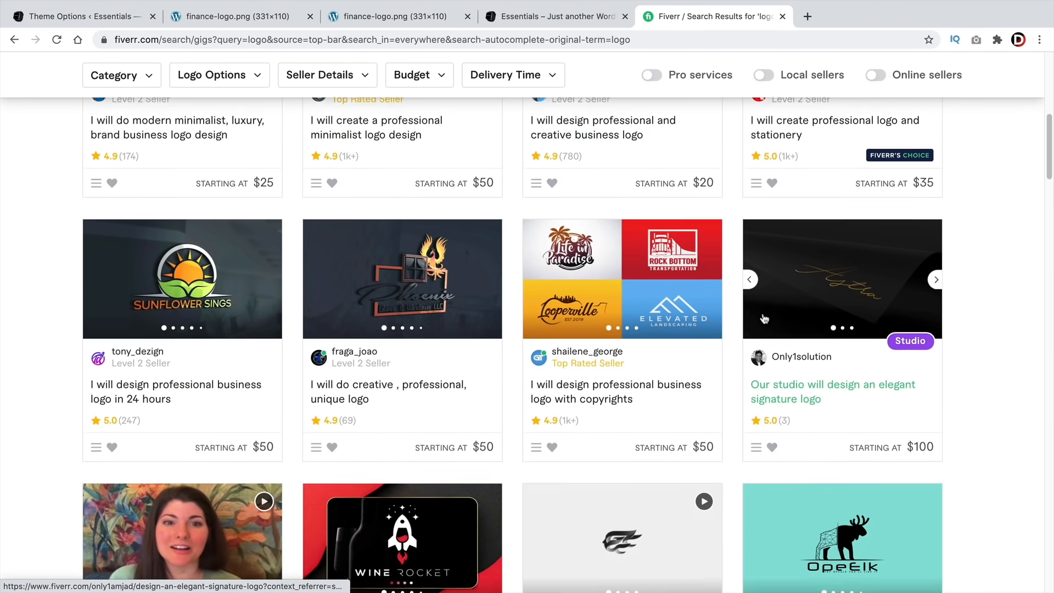
{"action": "scroll", "coordinate": [635, 318], "scroll_direction": "down", "scroll_amount": 4}
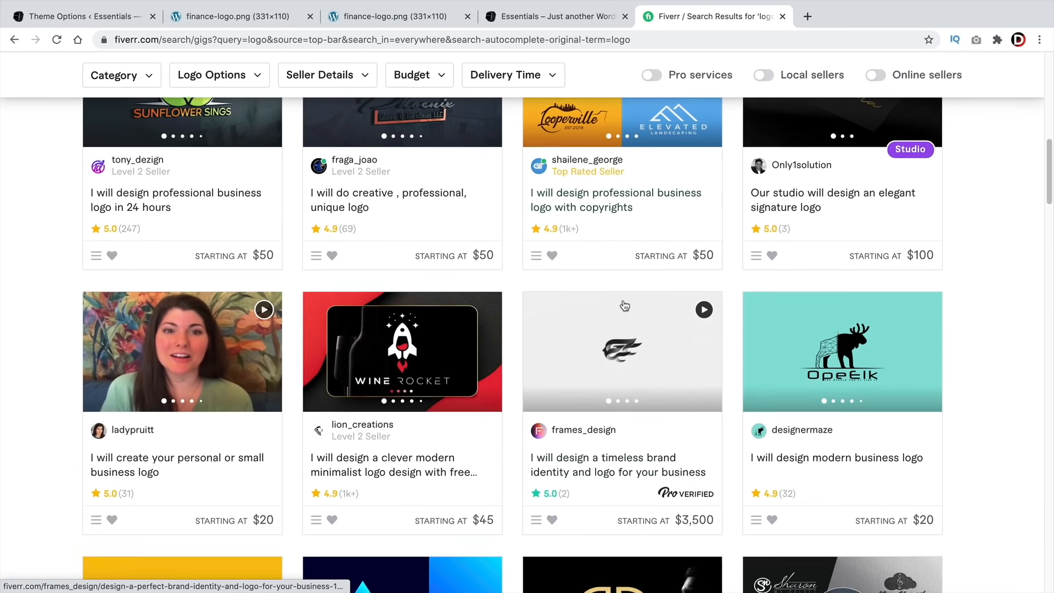